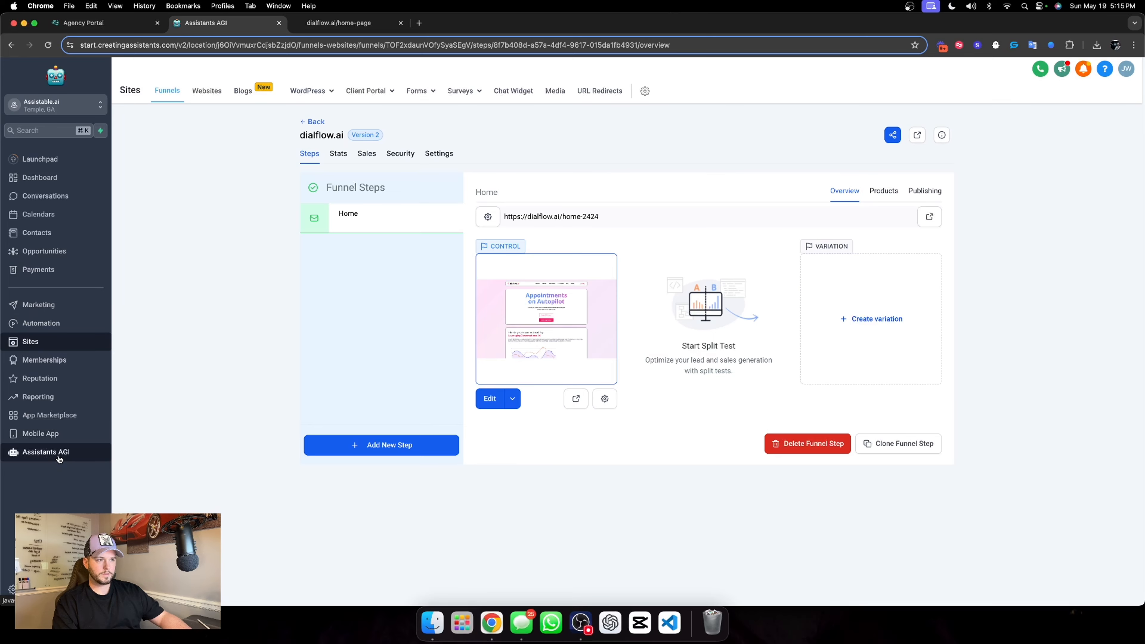
In Assistants AGI, create an assistant folder named Dialflow with the magenta-pink colour
{"action": "left_click", "coordinate": [59, 458]}
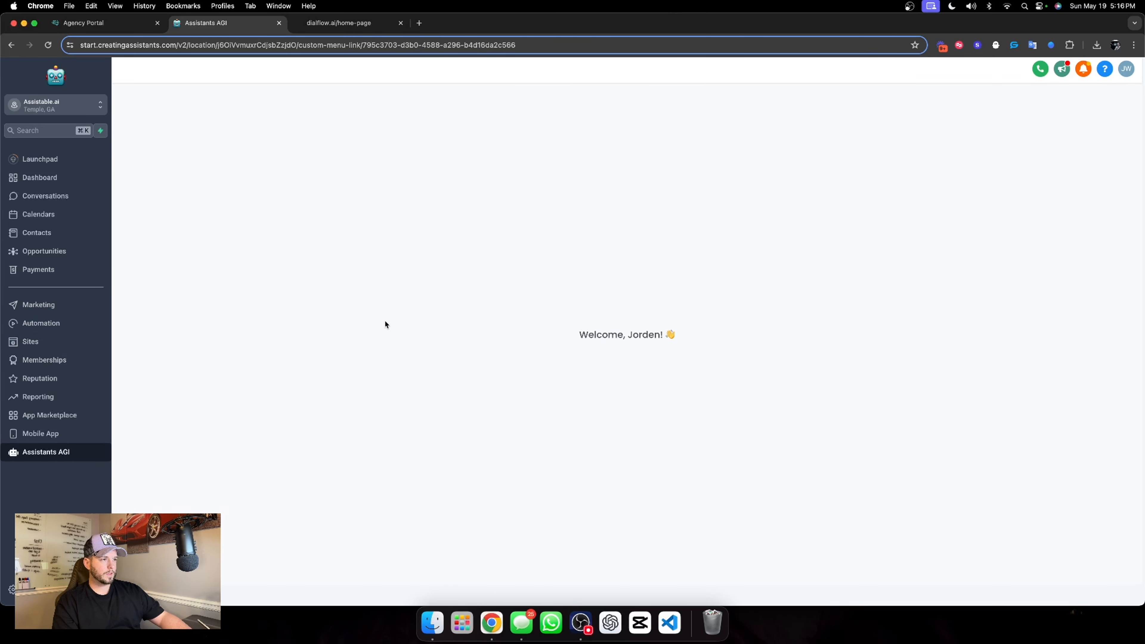
{"action": "left_click", "coordinate": [155, 181]}
{"action": "left_click", "coordinate": [997, 153]}
{"action": "type", "text": "Dialflow"}
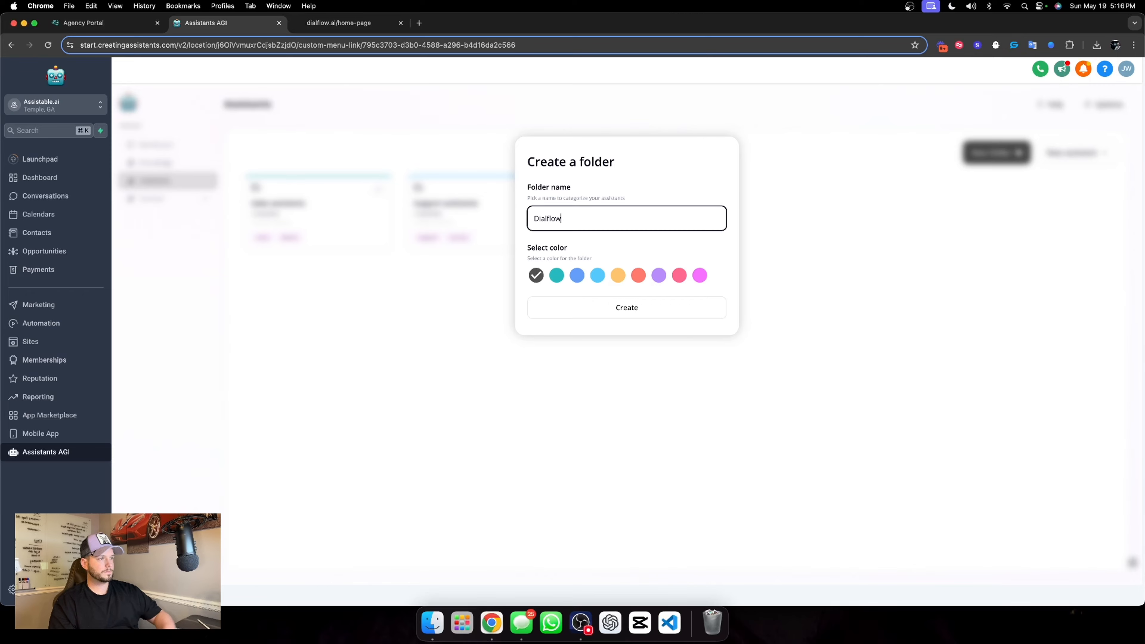
{"action": "left_click", "coordinate": [701, 275]}
{"action": "left_click", "coordinate": [654, 316]}
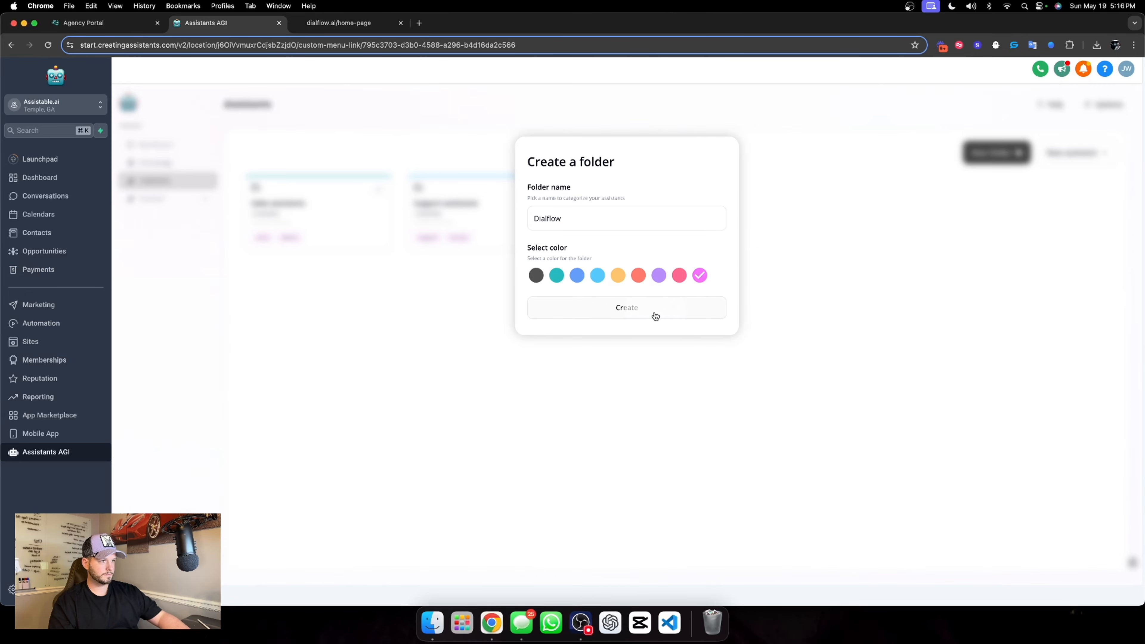
Create a multi-channel chat assistant from the blank New Assistant template
{"action": "left_click", "coordinate": [1064, 153]}
{"action": "left_click", "coordinate": [400, 261]}
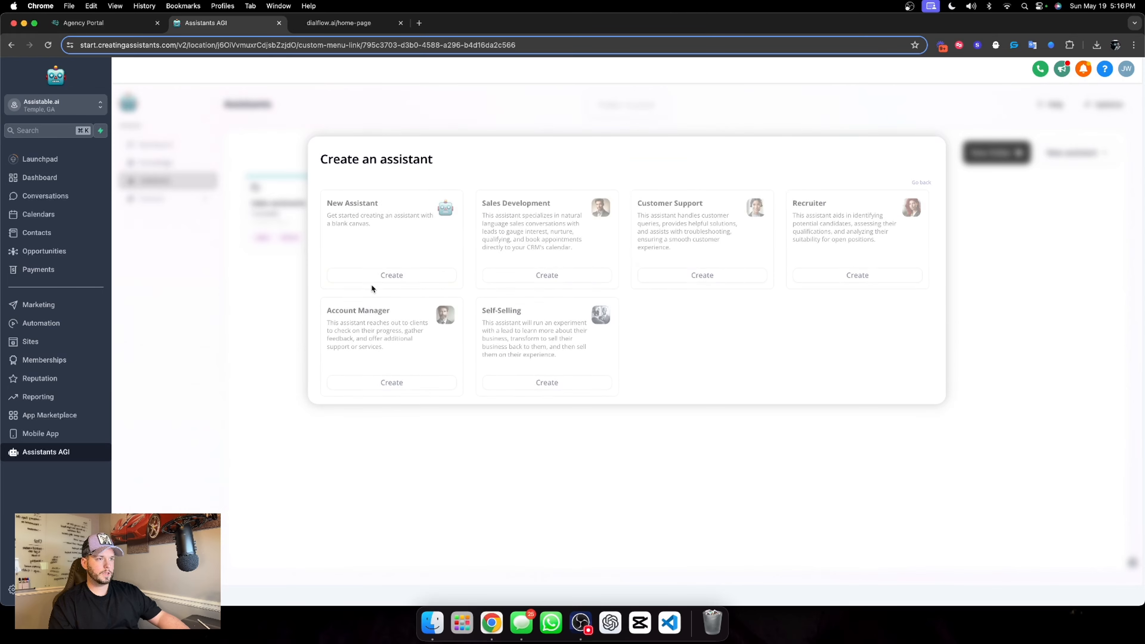
{"action": "left_click", "coordinate": [386, 277]}
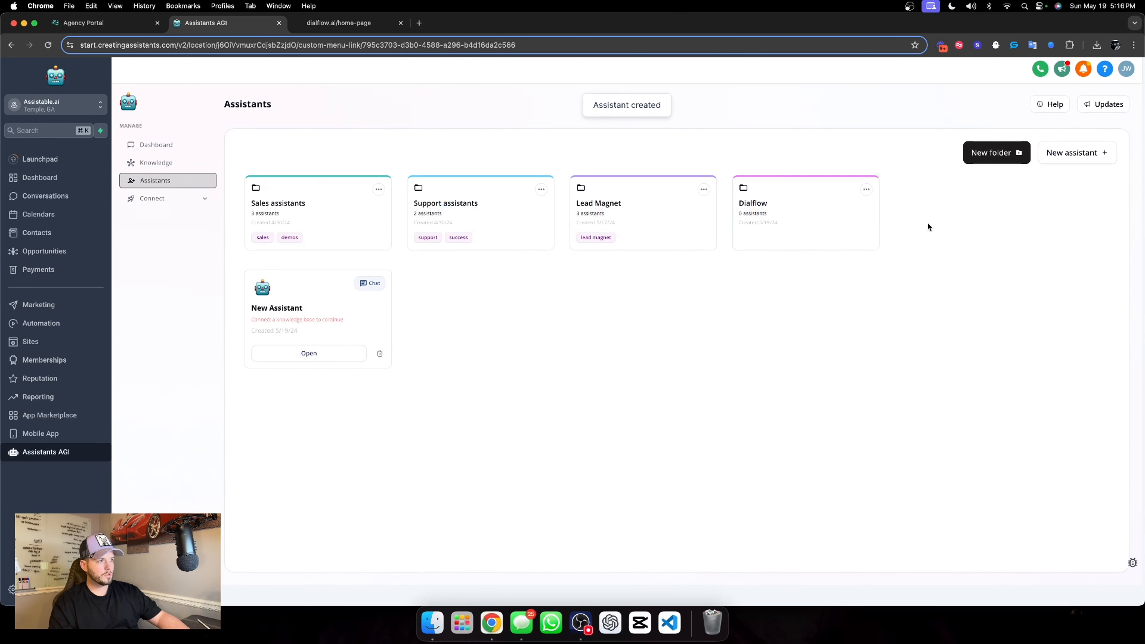
Create an Outbound + Inbound phone assistant, agreeing to the contact-permission and calling-compliance statement
{"action": "left_click", "coordinate": [1045, 156]}
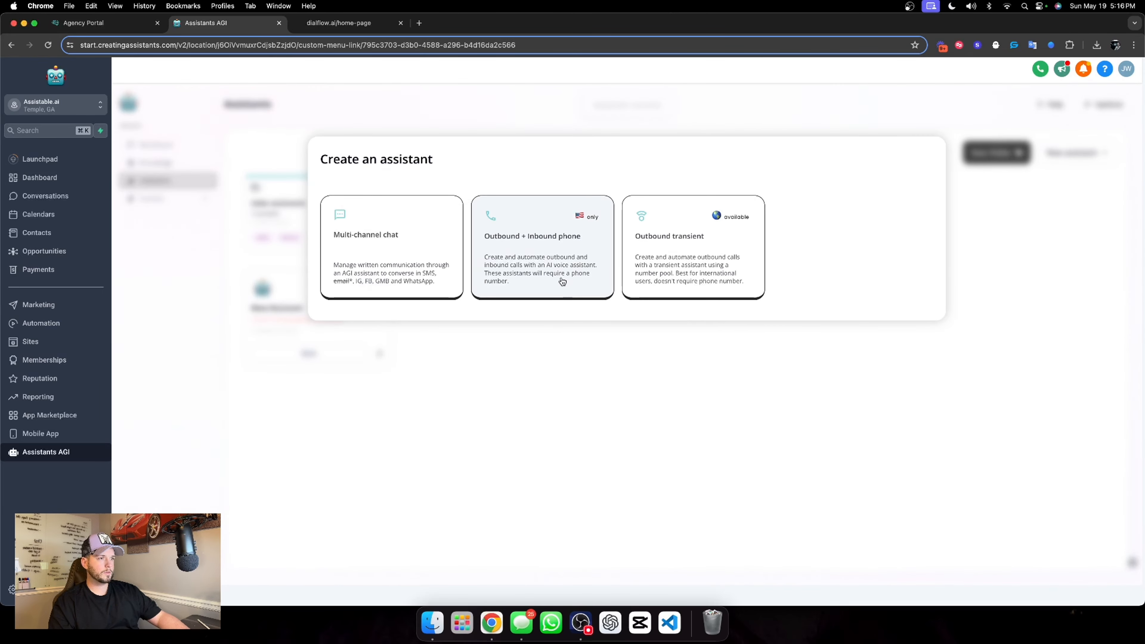
{"action": "left_click", "coordinate": [561, 279]}
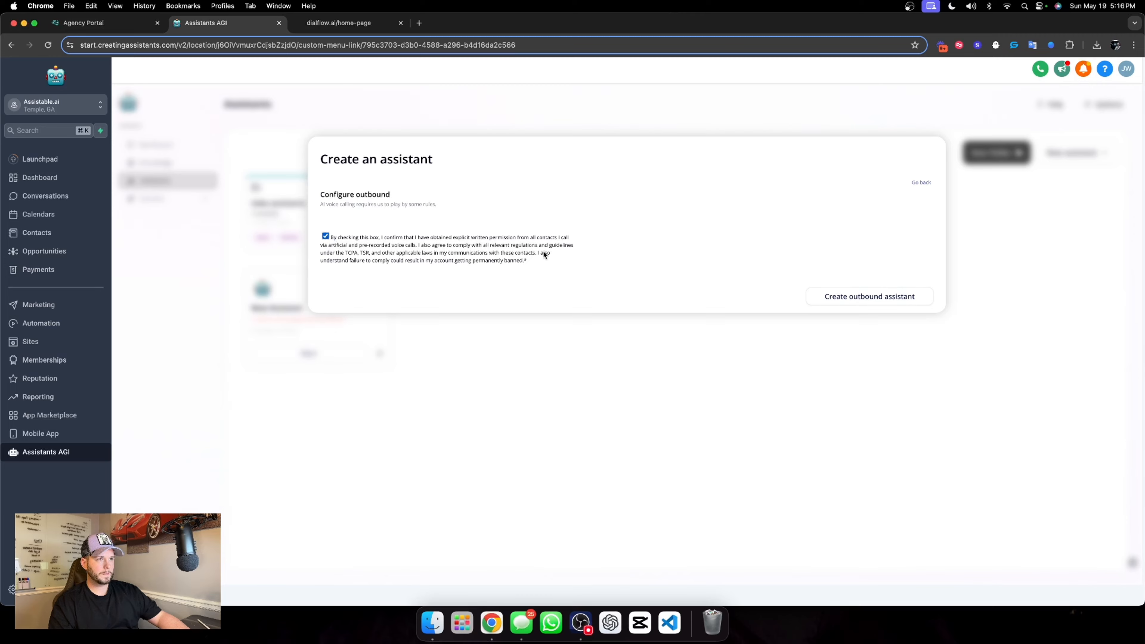
{"action": "left_click", "coordinate": [829, 296]}
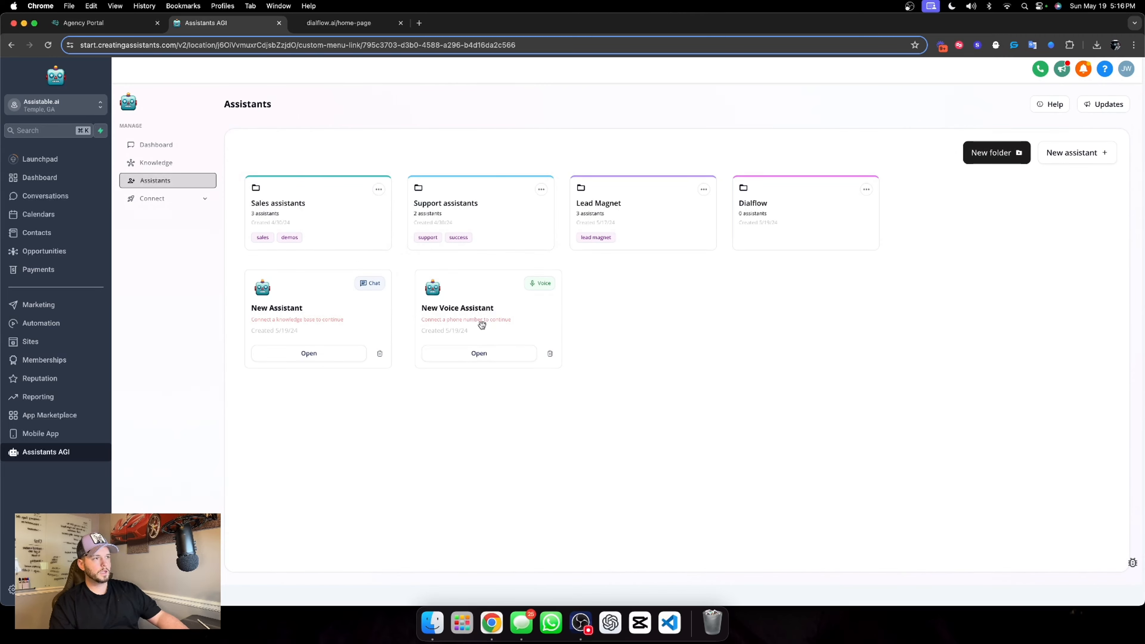
Move the new voice assistant and the new chat assistant into the Dialflow folder and open that folder
{"action": "left_click_drag", "start_coordinate": [482, 327], "coordinate": [776, 246]}
{"action": "left_click_drag", "start_coordinate": [359, 305], "coordinate": [813, 238]}
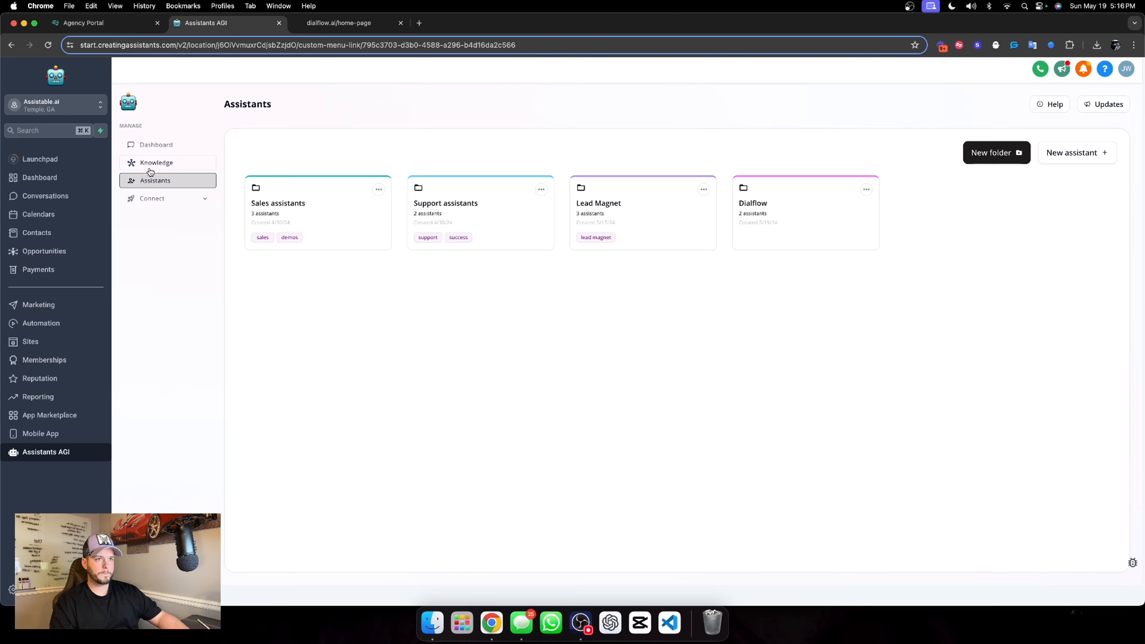
{"action": "left_click", "coordinate": [828, 212]}
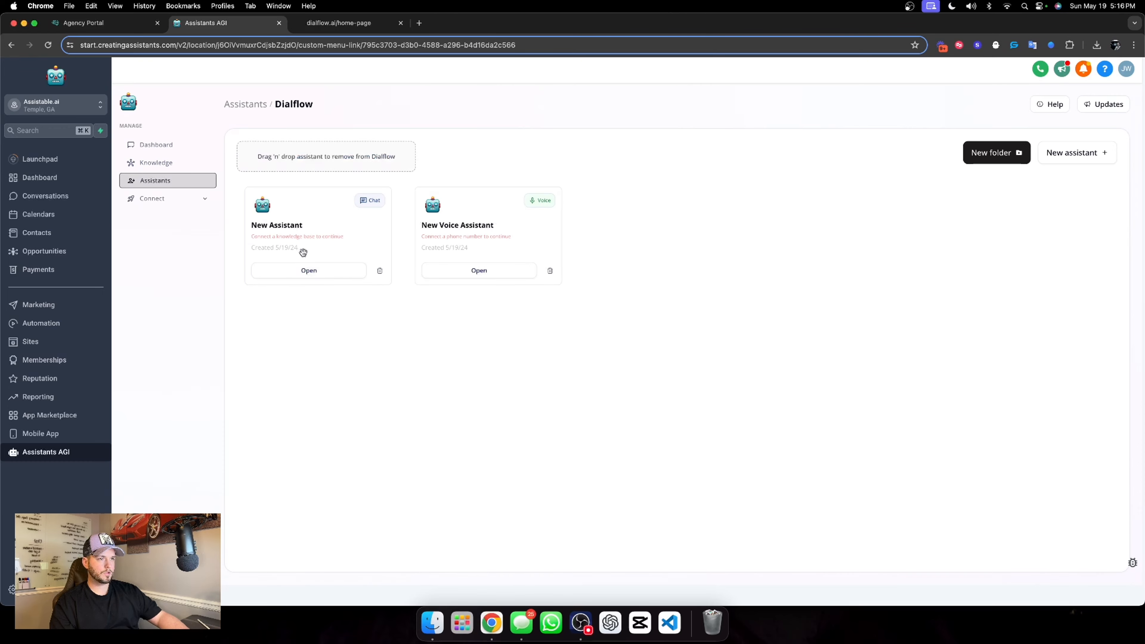
Open the new chat assistant's settings and change its internal name to Chat Widget AI
{"action": "left_click", "coordinate": [273, 275]}
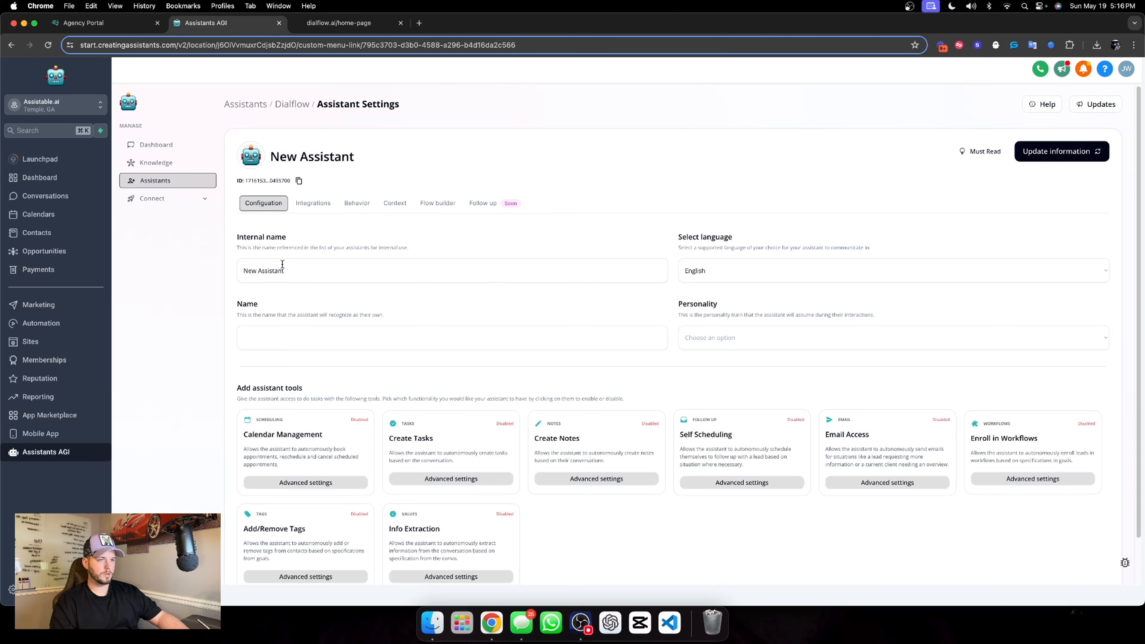
{"action": "triple_click", "coordinate": [346, 275]}
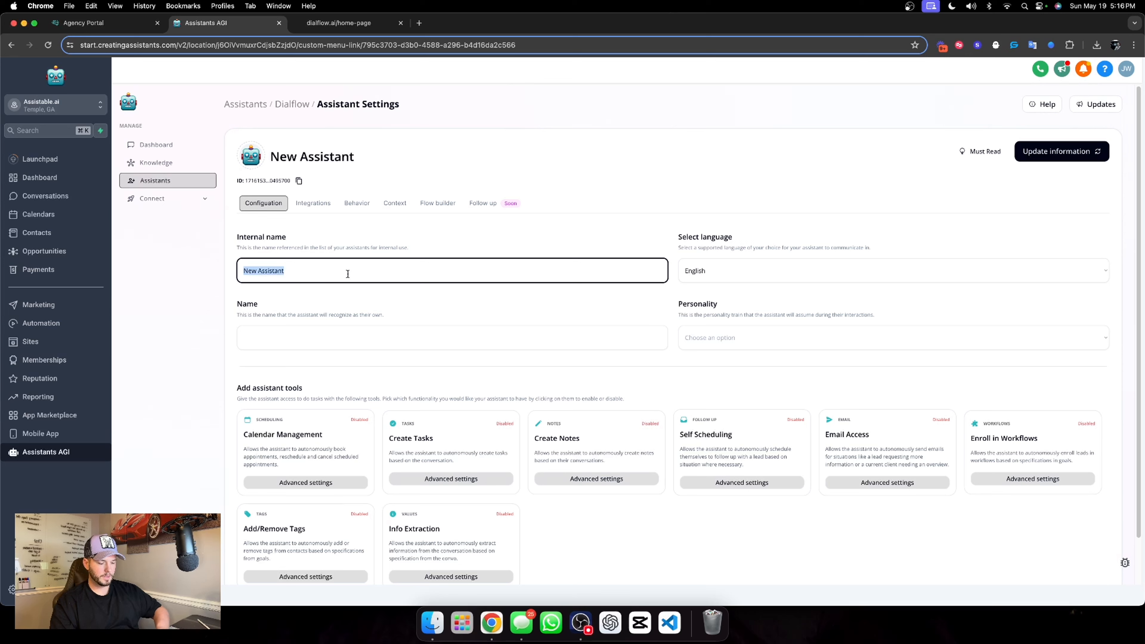
{"action": "type", "text": "Chat Widget "}
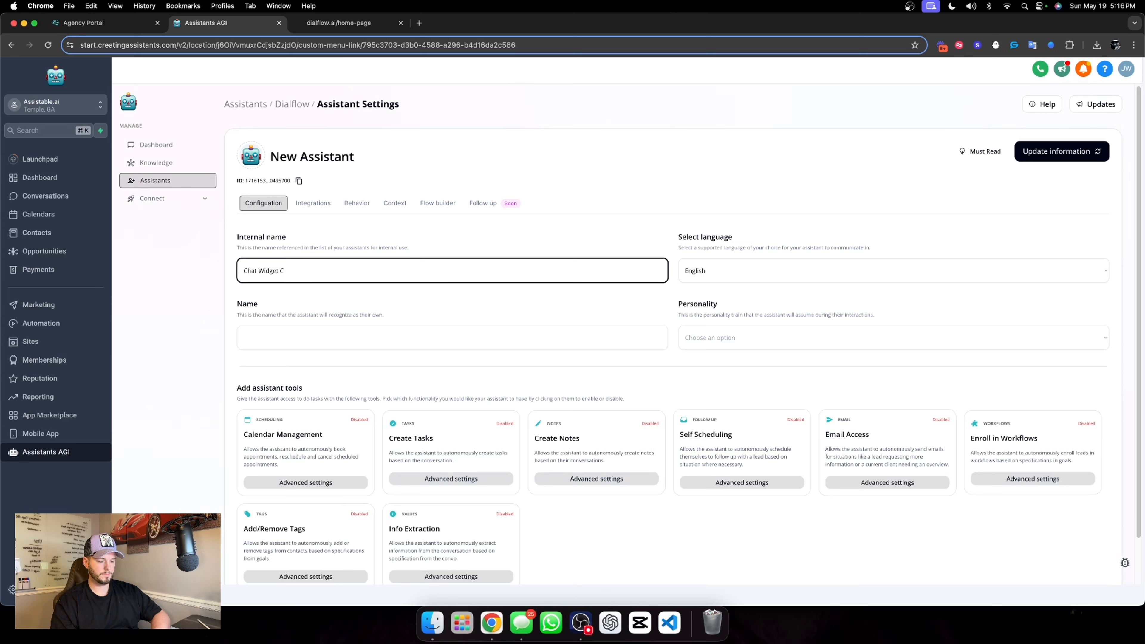
{"action": "type", "text": "AI"}
{"action": "left_click", "coordinate": [394, 292]}
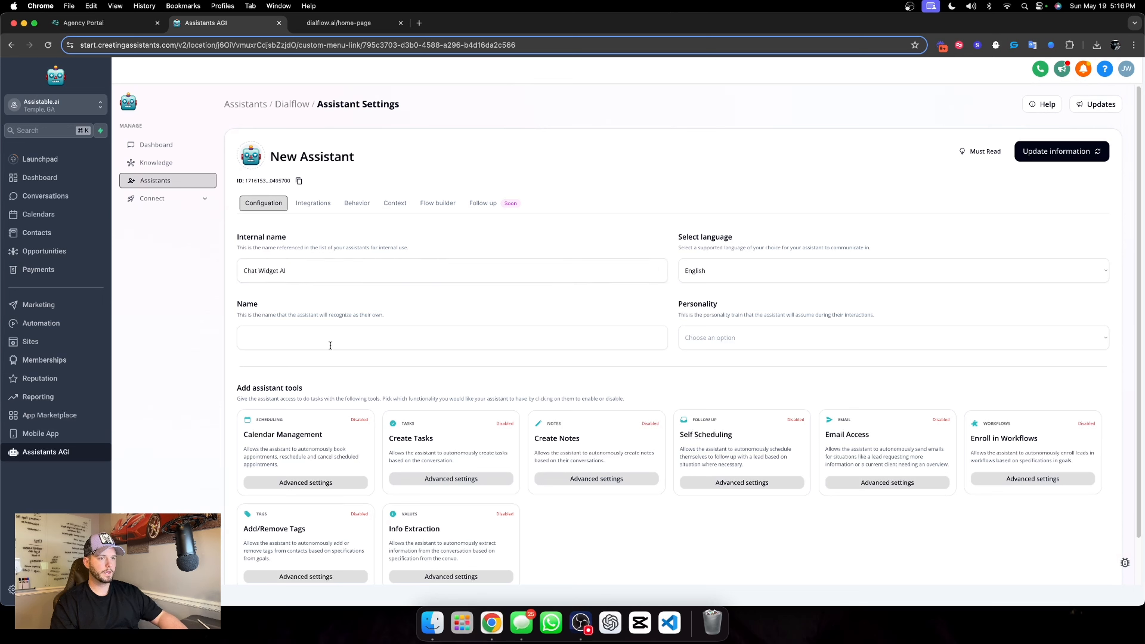
Give the chat assistant the name Halie and the Casual personality
{"action": "left_click", "coordinate": [309, 342]}
{"action": "type", "text": "HAI"}
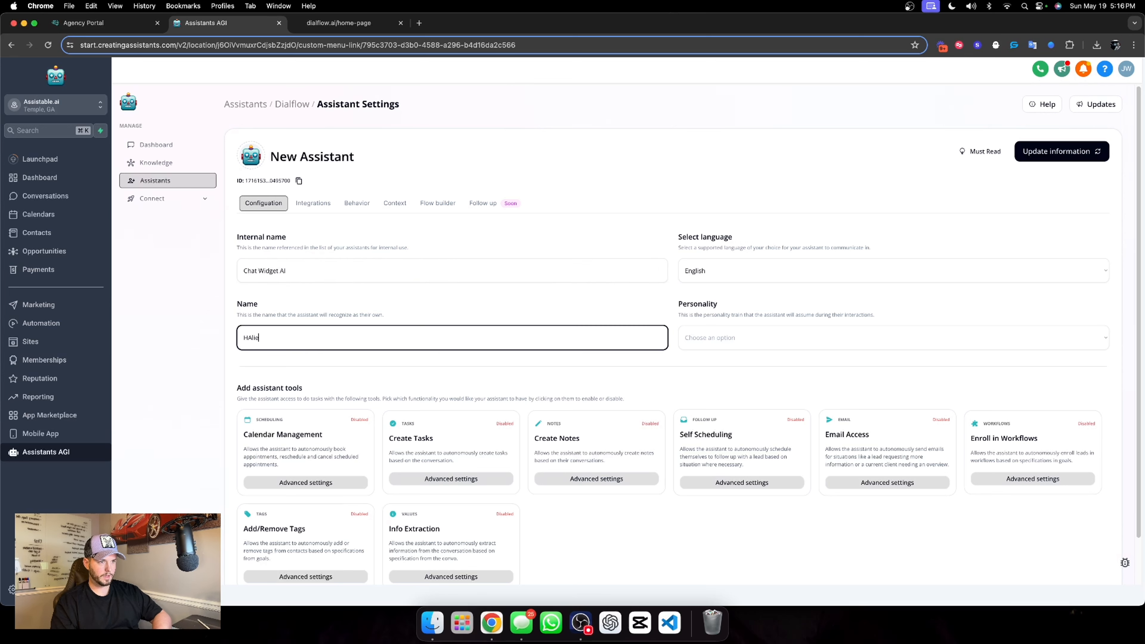
{"action": "type", "text": "le"}
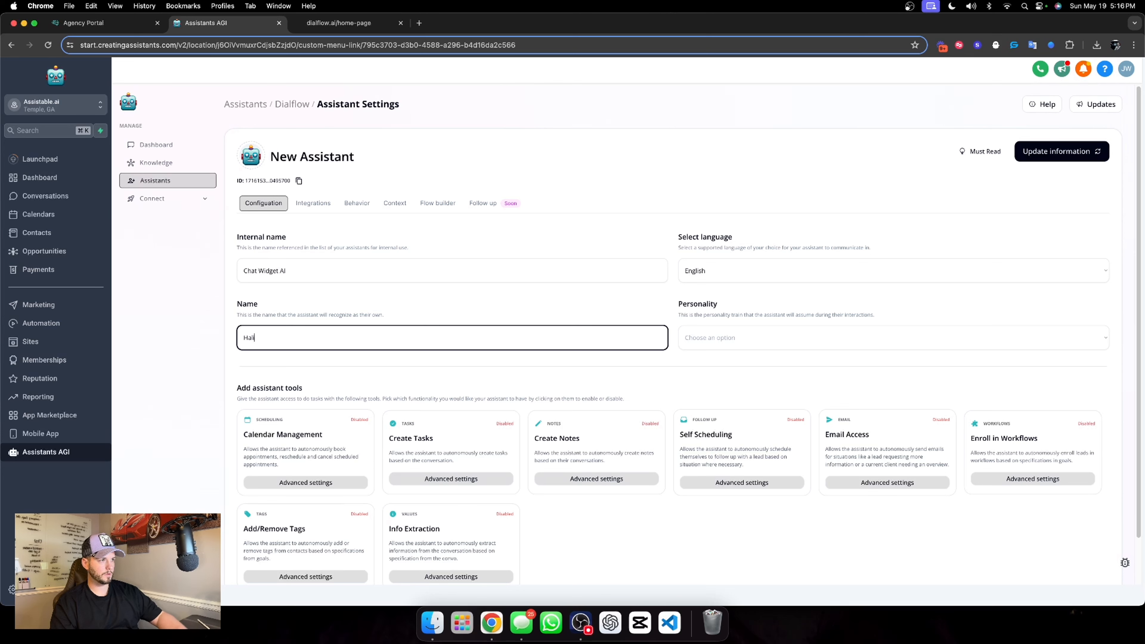
{"action": "left_click", "coordinate": [762, 336]}
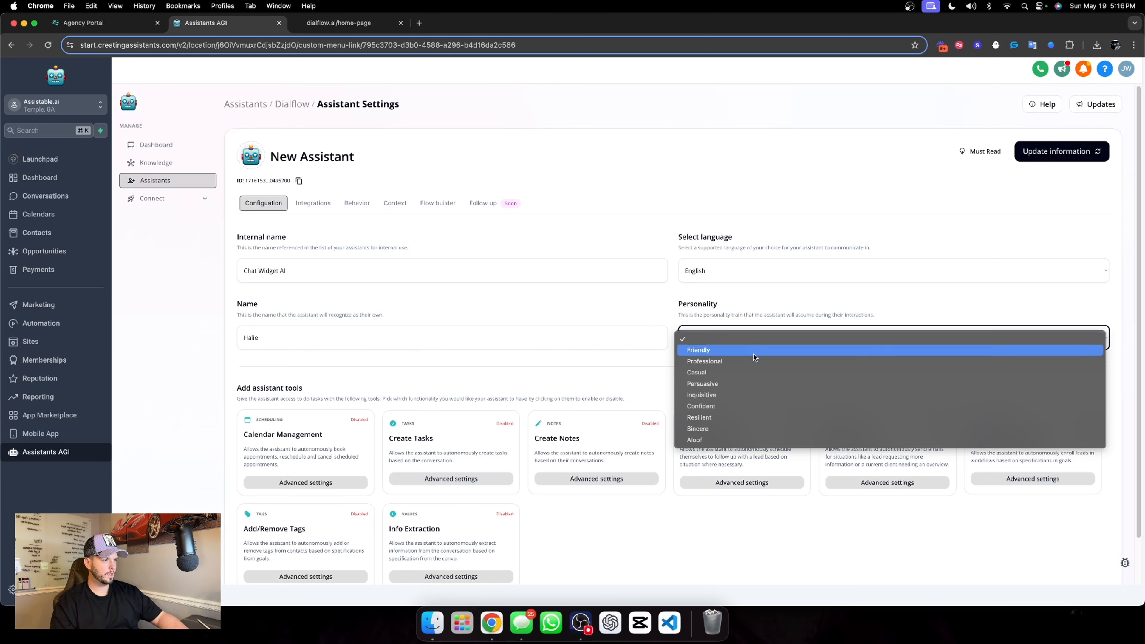
{"action": "left_click", "coordinate": [696, 372]}
Enable the Calendar Management, Create Tasks, Create Notes, Email Access, Enroll in Workflows, Info Extraction and Add/Remove Tags tools for the assistant
{"action": "scroll", "coordinate": [640, 311], "scroll_direction": "down", "scroll_amount": 2}
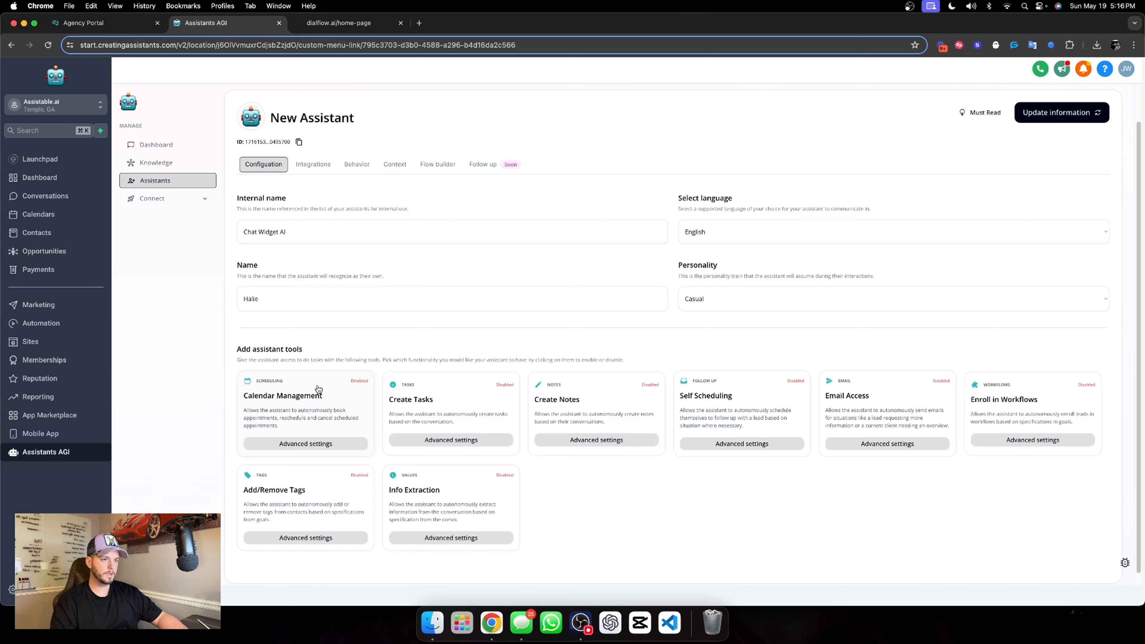
{"action": "left_click", "coordinate": [311, 410]}
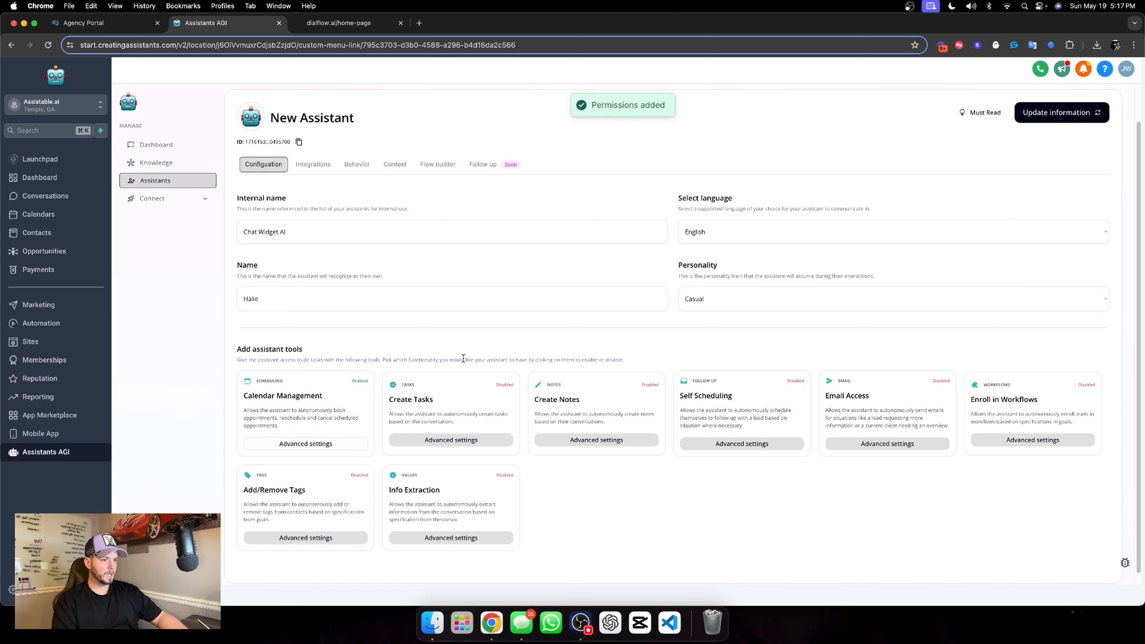
{"action": "left_click", "coordinate": [469, 391]}
{"action": "left_click", "coordinate": [601, 394]}
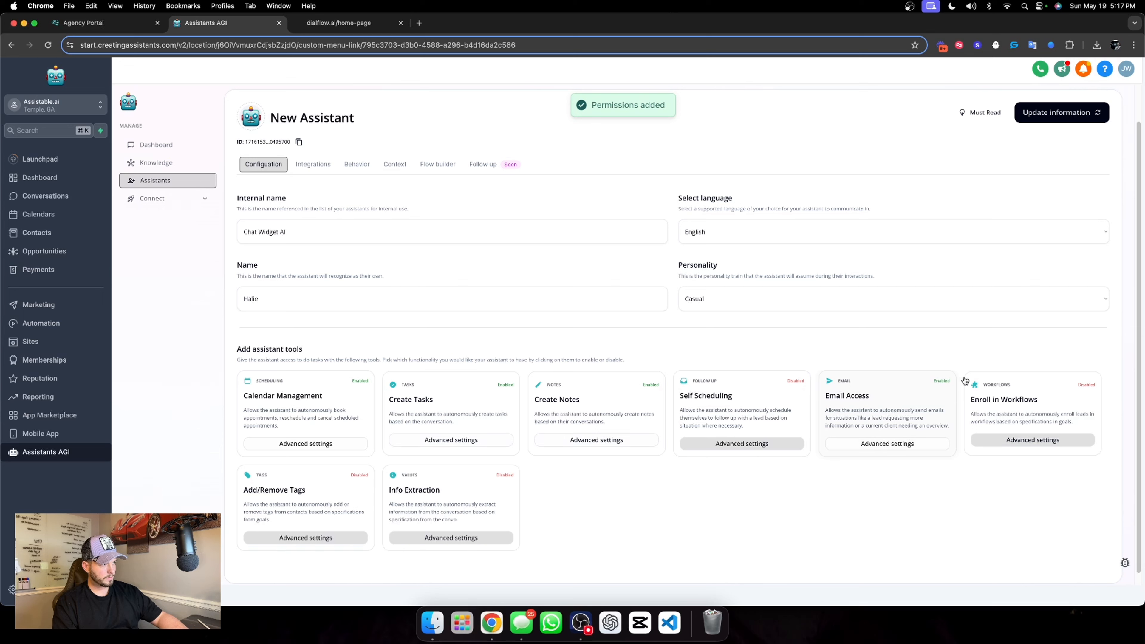
{"action": "left_click", "coordinate": [1026, 409]}
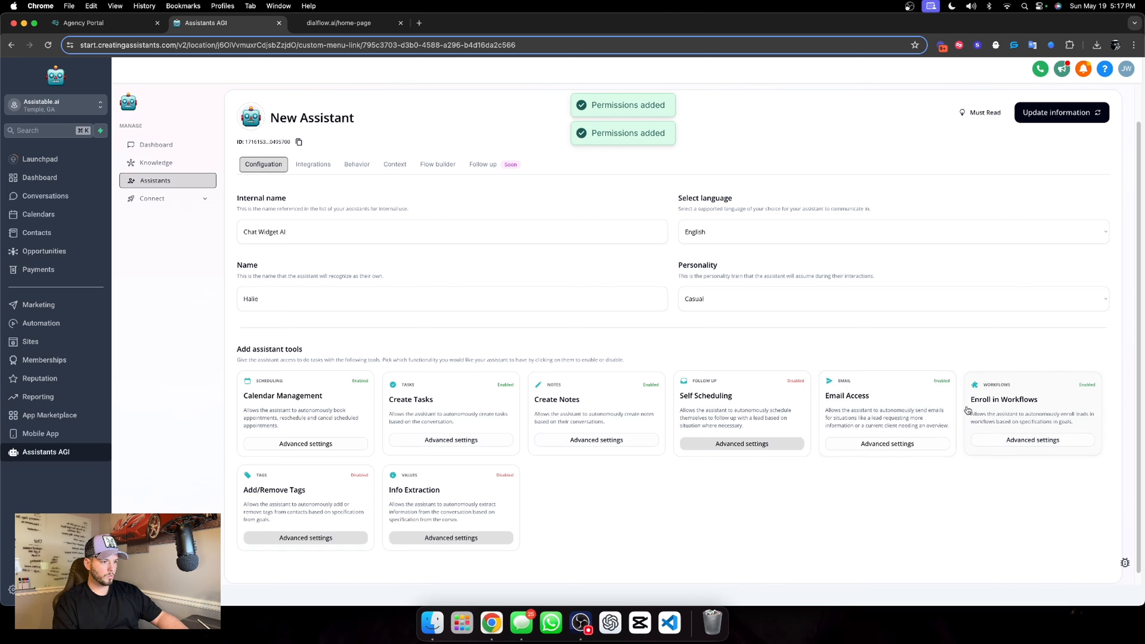
{"action": "left_click", "coordinate": [472, 501]}
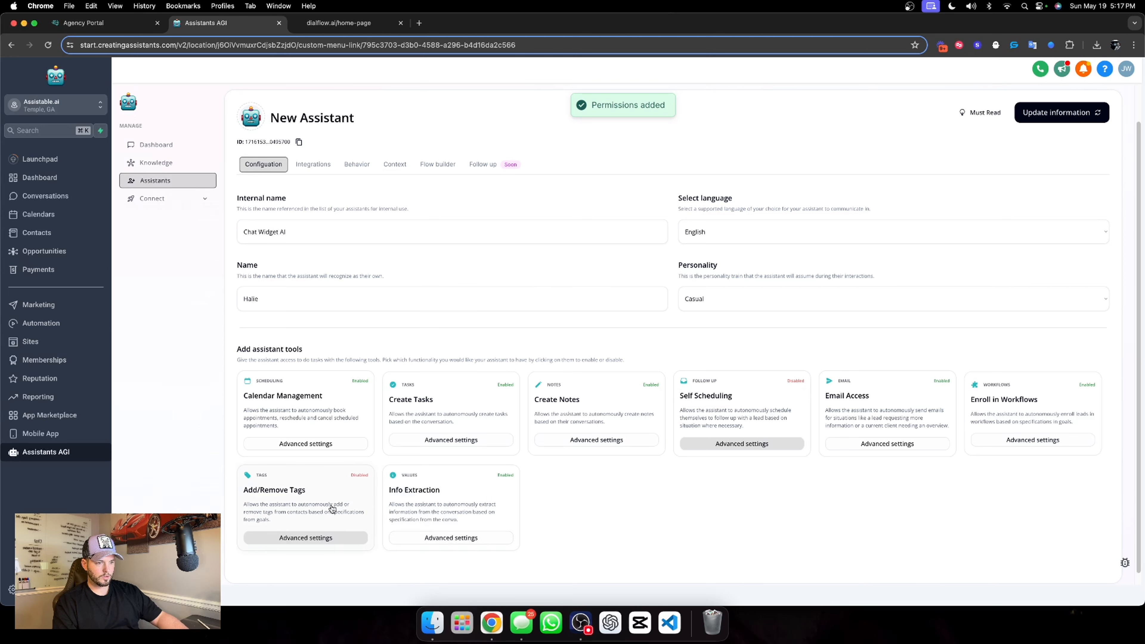
{"action": "left_click", "coordinate": [308, 501]}
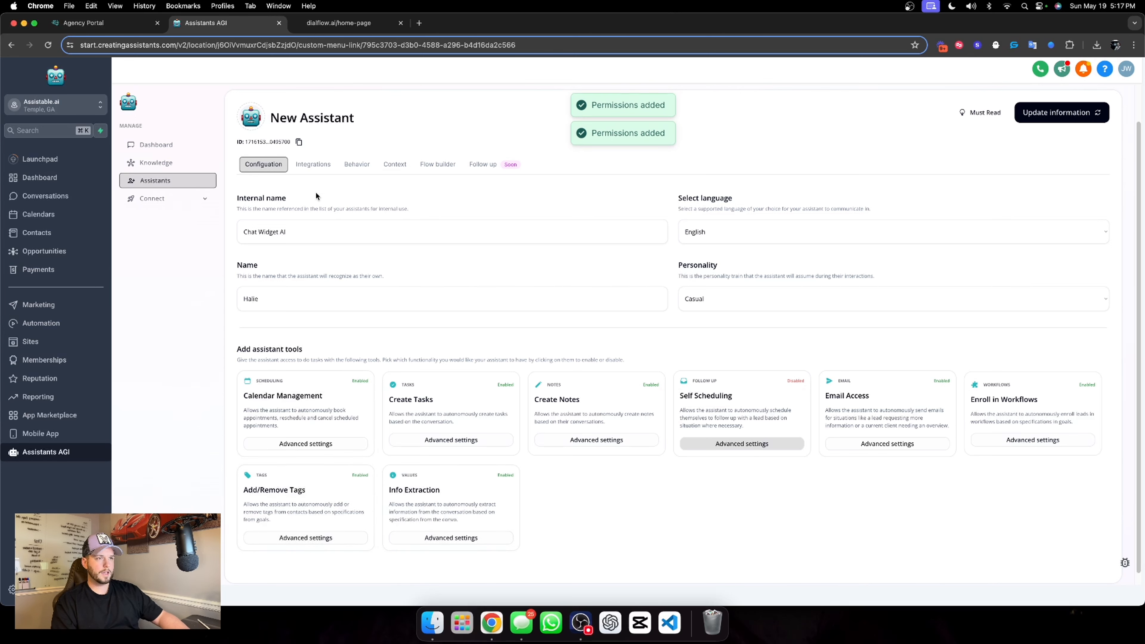
In the assistant's behavior settings, select the Assistable.ai knowledge base, set message queuing to 0 seconds and save
{"action": "left_click", "coordinate": [320, 168]}
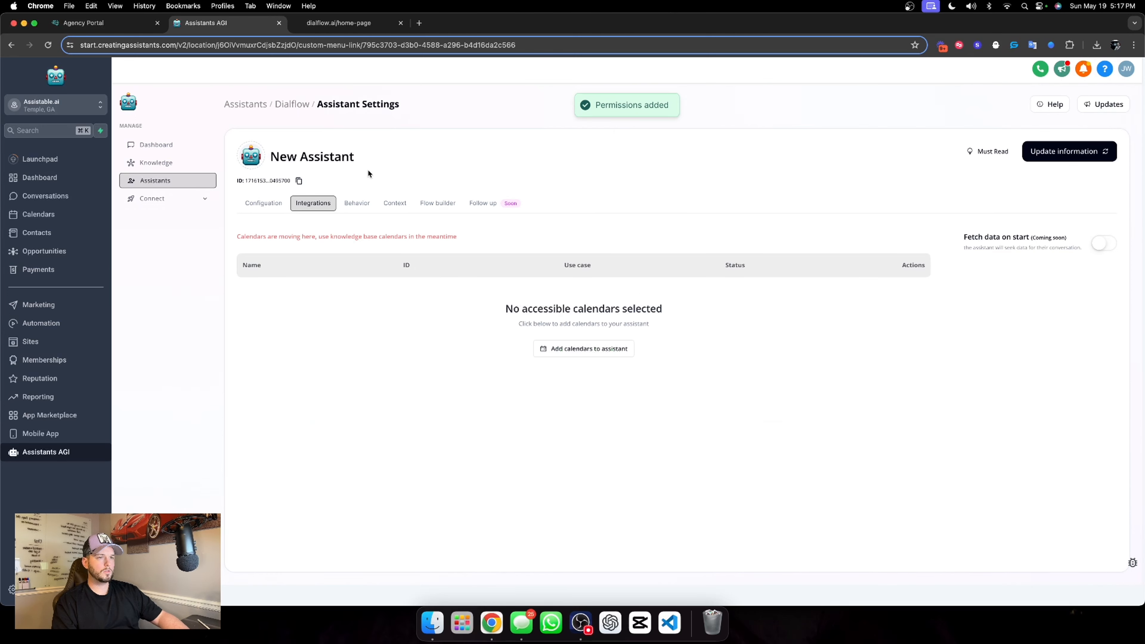
{"action": "left_click", "coordinate": [357, 203]}
{"action": "left_click", "coordinate": [315, 271]}
{"action": "left_click", "coordinate": [289, 287]}
{"action": "double_click", "coordinate": [415, 345]}
{"action": "type", "text": "0"}
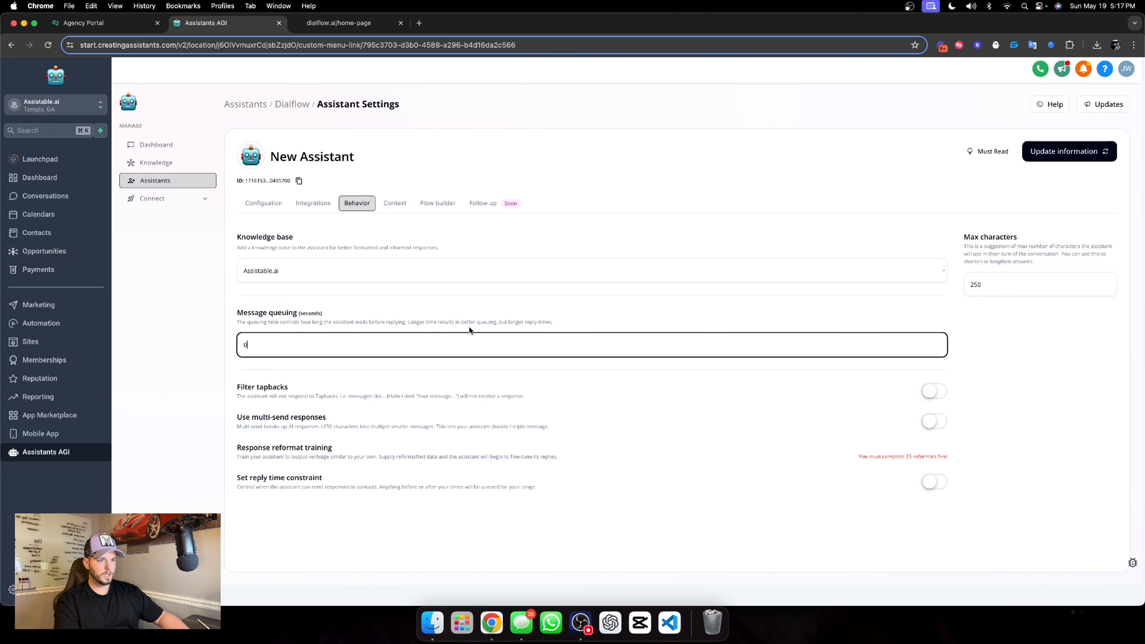
{"action": "left_click", "coordinate": [523, 308]}
{"action": "left_click", "coordinate": [1047, 159]}
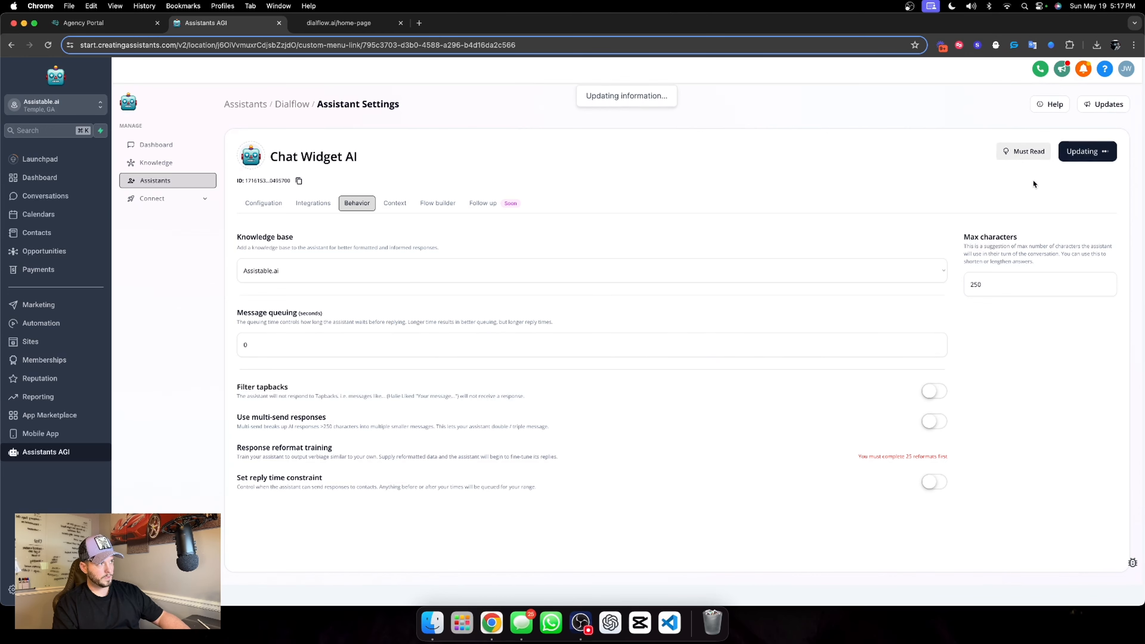
Set the assistant's max characters to 125, turn on multi-send responses and save the update
{"action": "double_click", "coordinate": [989, 280]}
{"action": "type", "text": "125"}
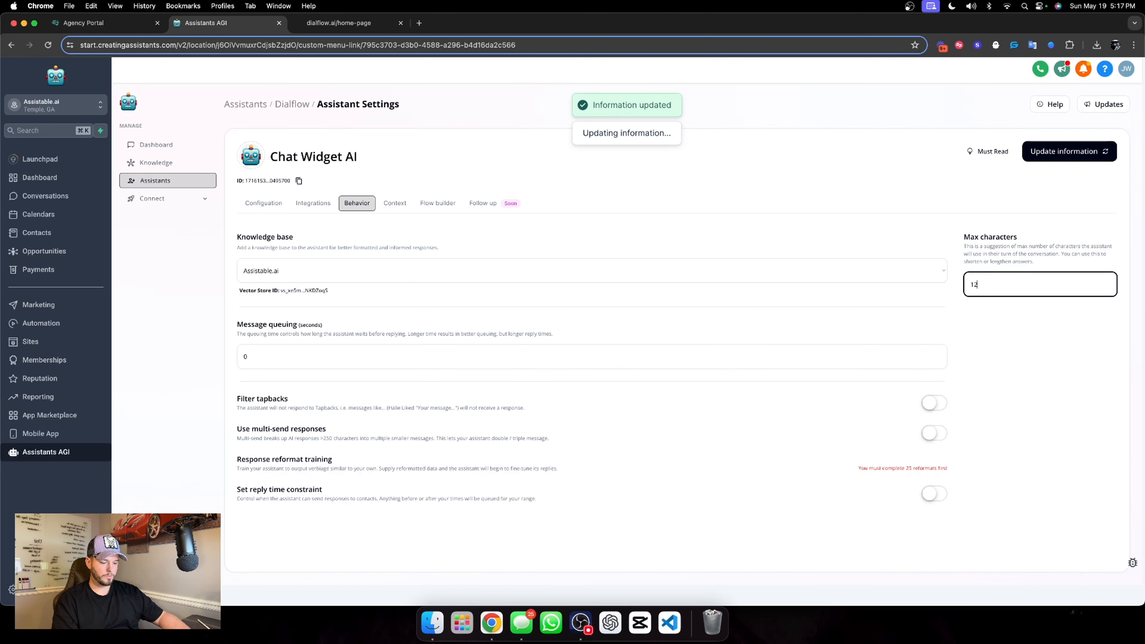
{"action": "left_click", "coordinate": [992, 310]}
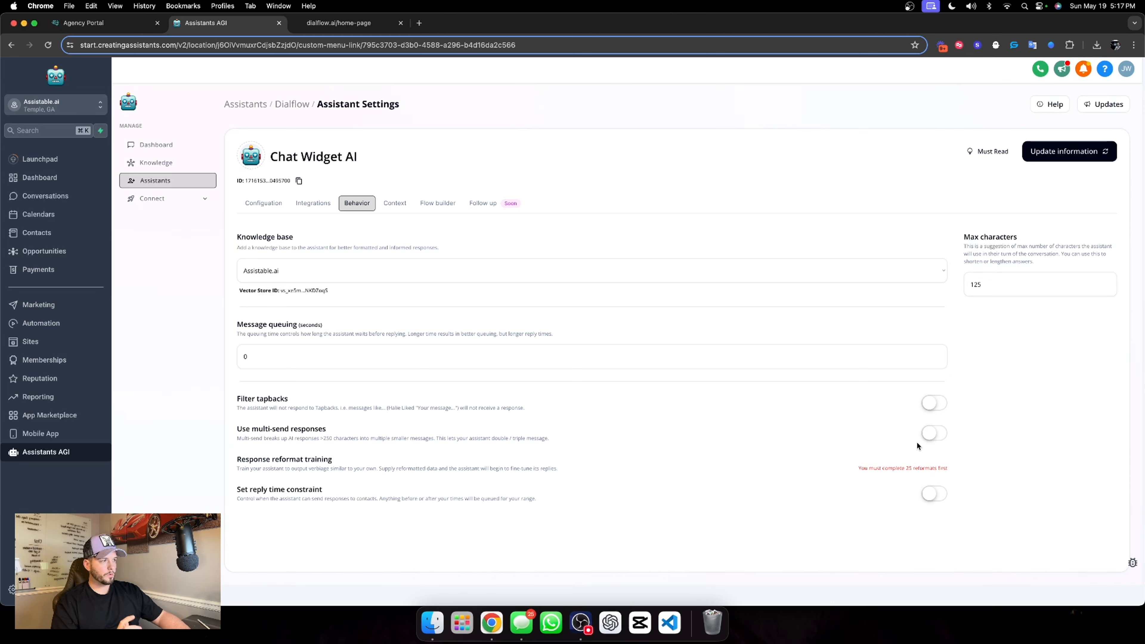
{"action": "left_click", "coordinate": [930, 434]}
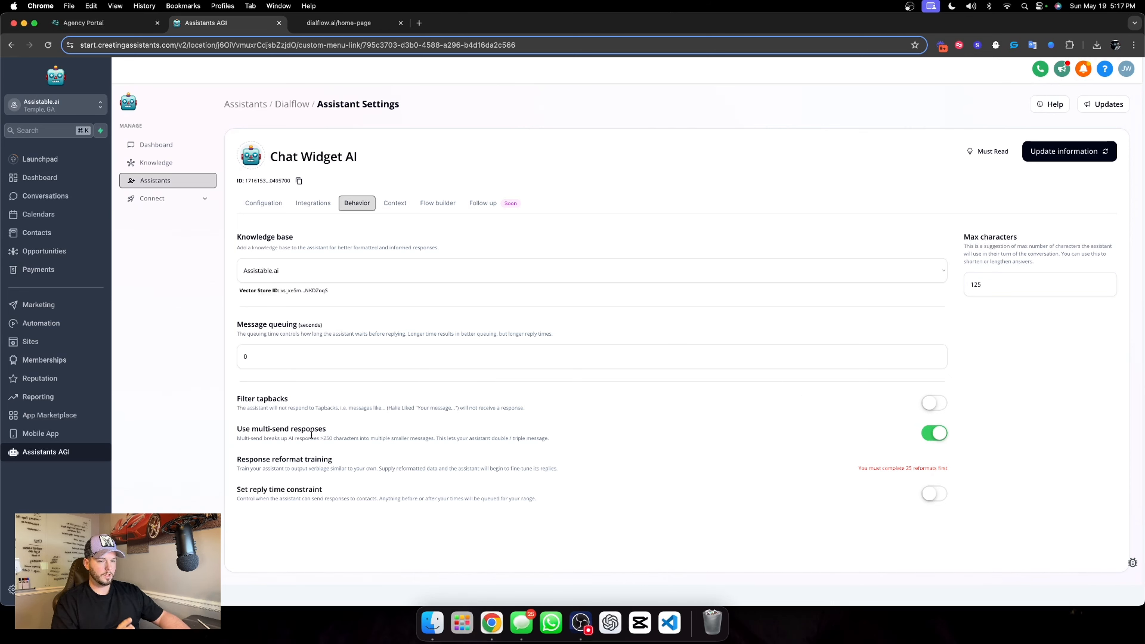
{"action": "left_click", "coordinate": [1041, 156]}
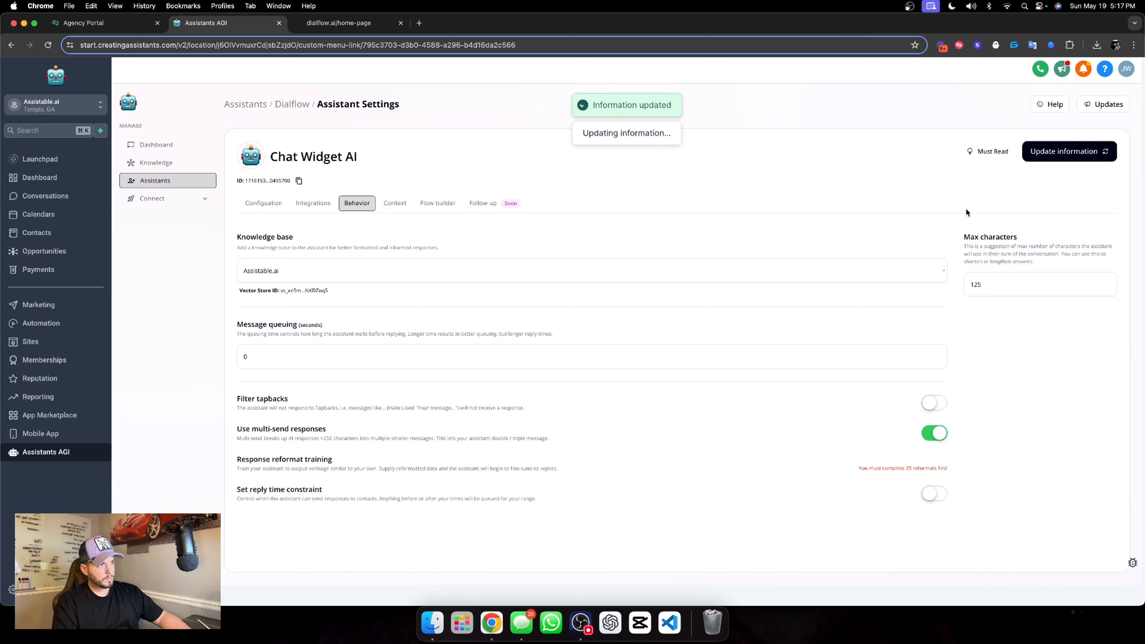
In the assistant's context settings, enter "Sales development rep" as the job title
{"action": "left_click", "coordinate": [395, 204]}
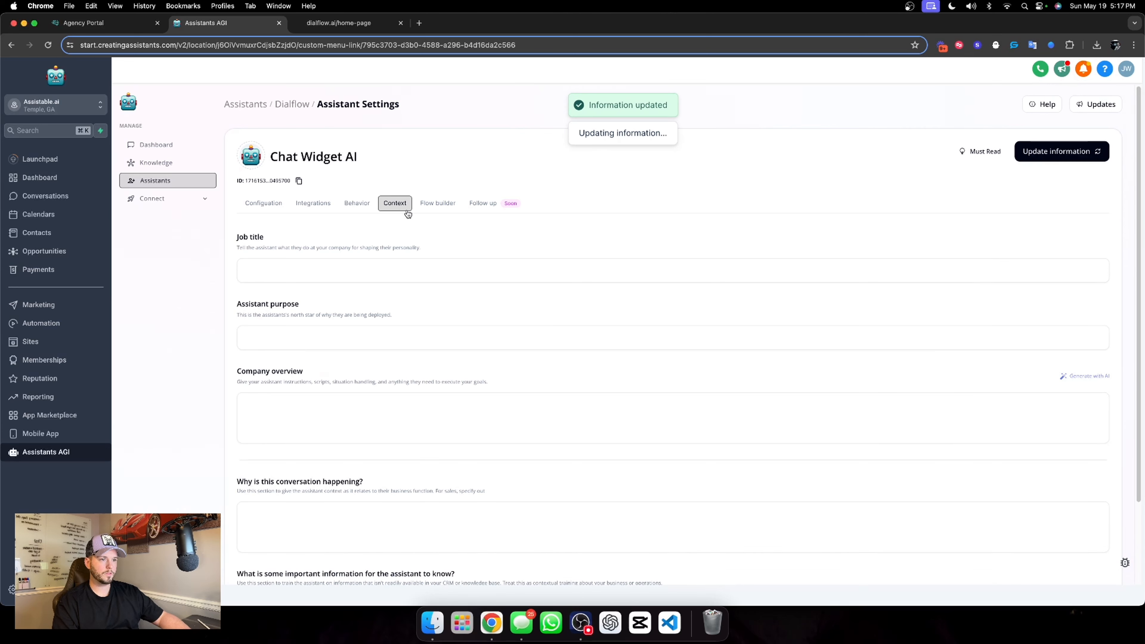
{"action": "left_click", "coordinate": [333, 268]}
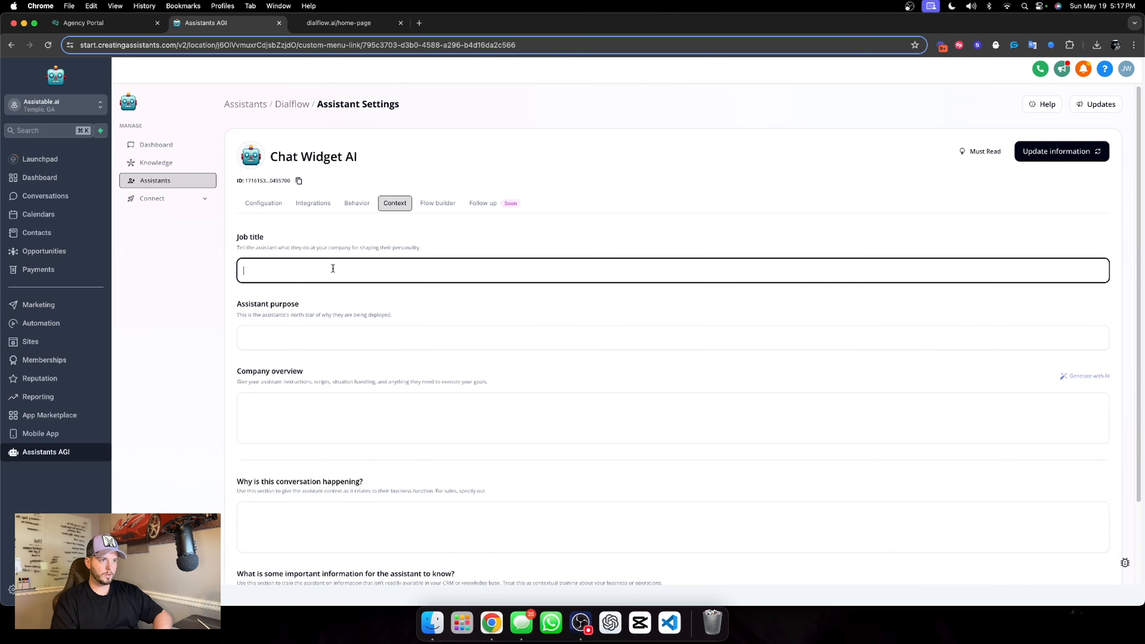
{"action": "type", "text": "Sla"}
{"action": "key", "text": "BackSpace"}
{"action": "key", "text": "BackSpace"}
{"action": "type", "text": "ales deve"}
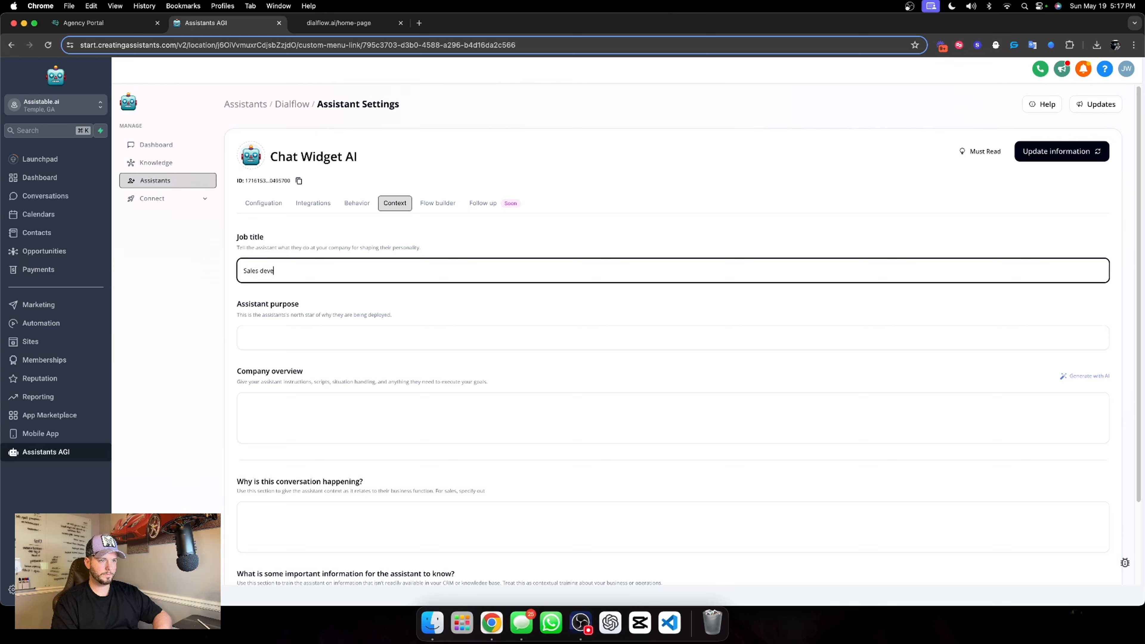
{"action": "type", "text": "lopment rep"}
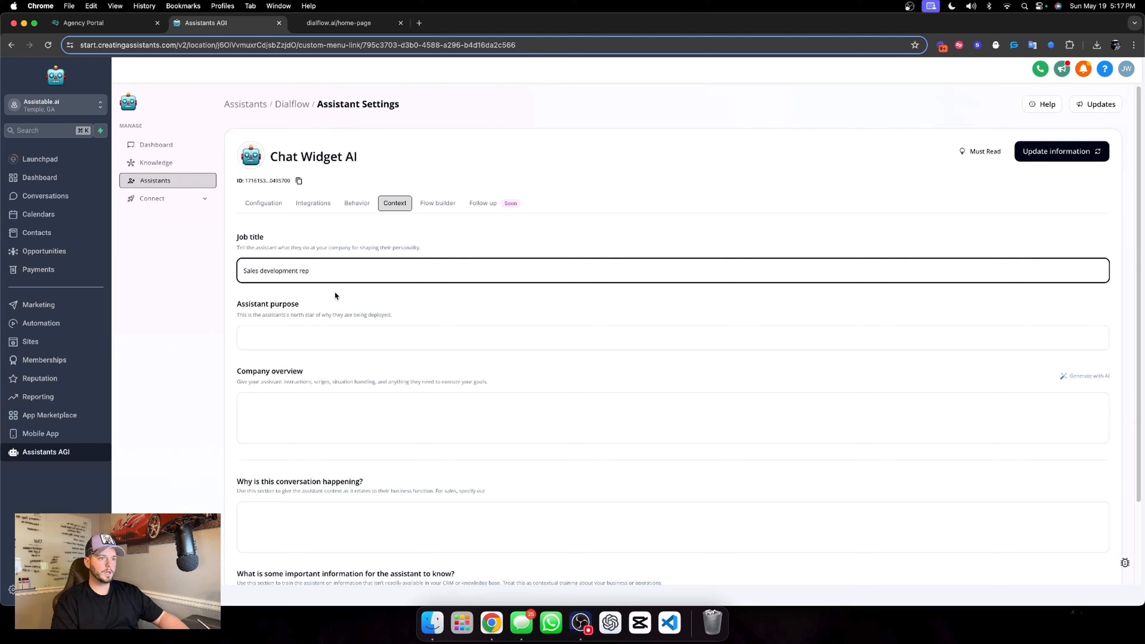
Set the assistant purpose to "Your purpose is to converse with the user on our website to qualify them, and book an appointment."
{"action": "left_click", "coordinate": [327, 330]}
{"action": "type", "text": "Your p"}
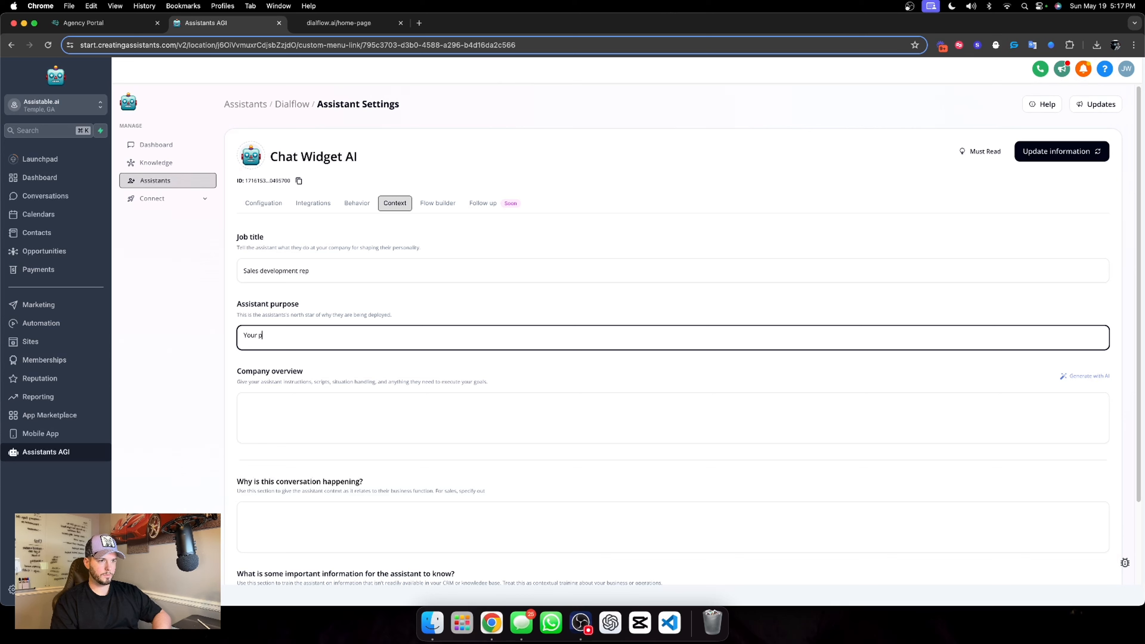
{"action": "type", "text": "urpose is to converse with"}
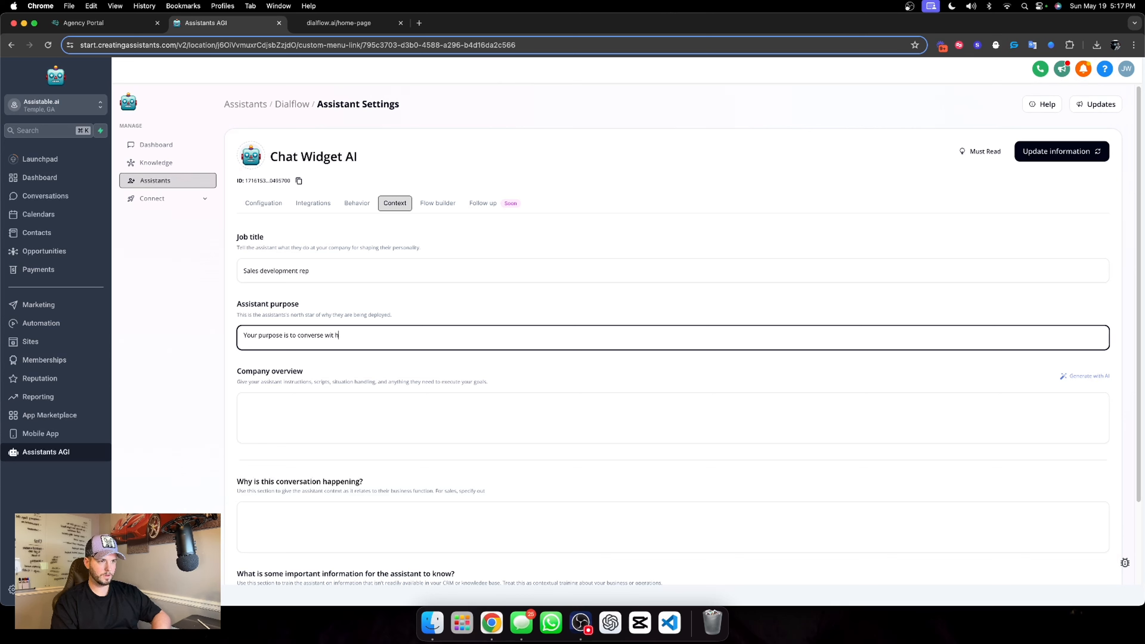
{"action": "type", "text": " the user on our website"}
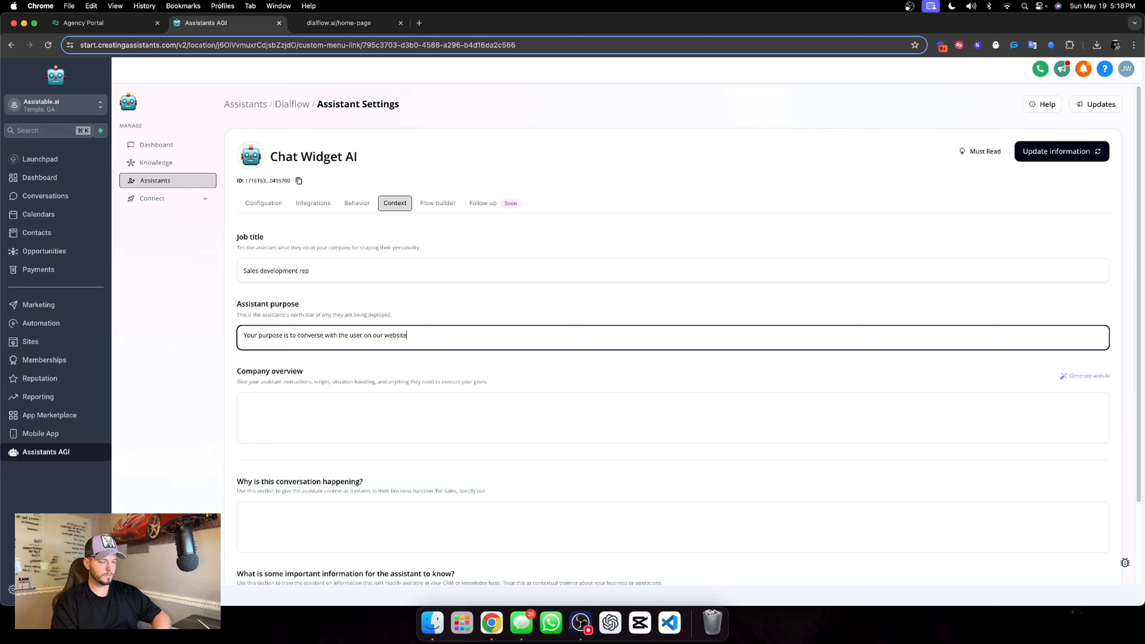
{"action": "type", "text": " to"}
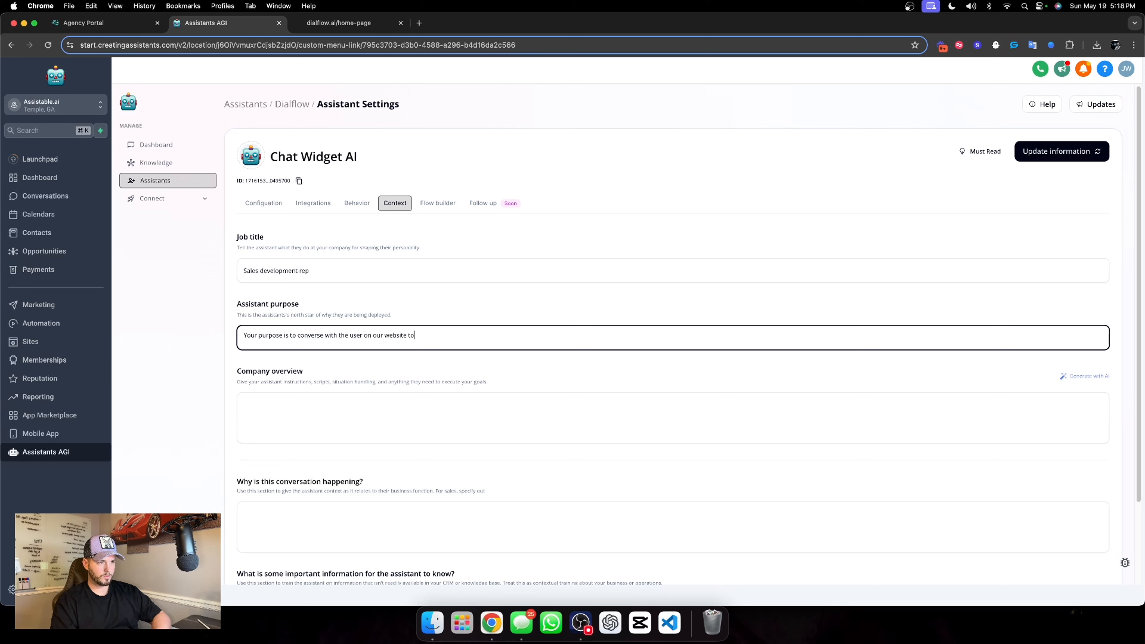
{"action": "type", "text": "ualify them, and book an appointment. q"}
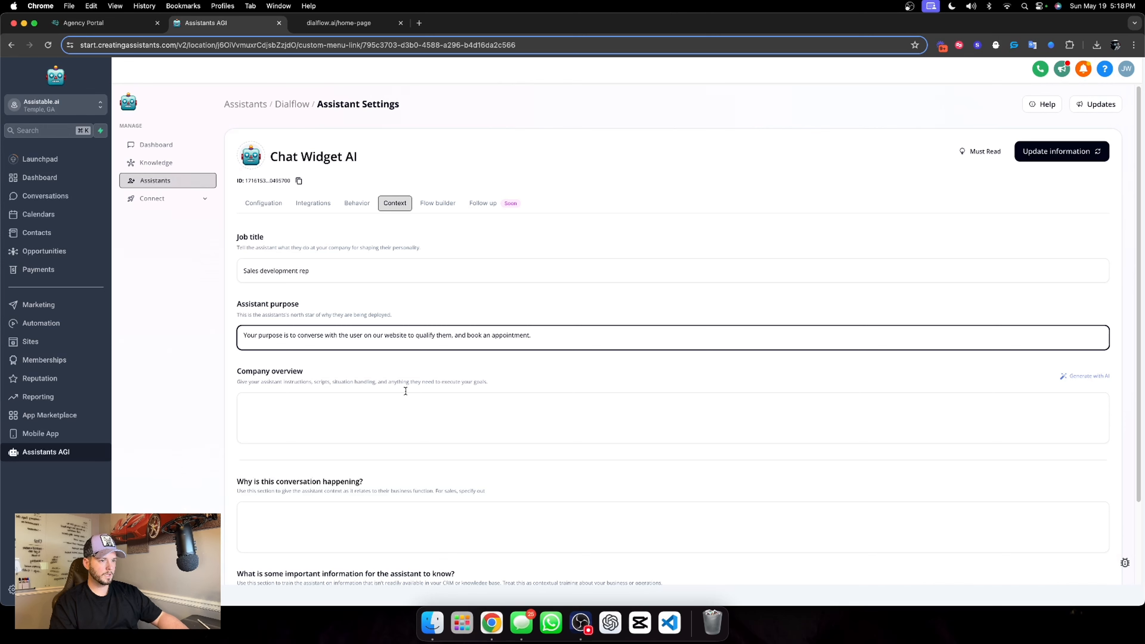
{"action": "left_click", "coordinate": [447, 364]}
{"action": "left_click", "coordinate": [1067, 381]}
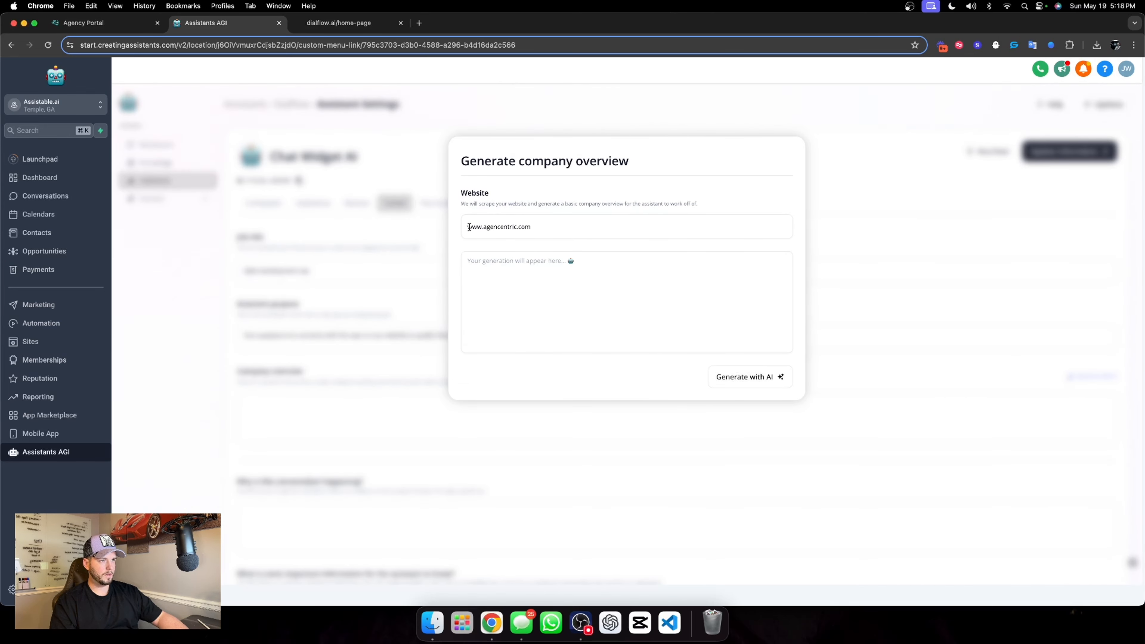
{"action": "left_click", "coordinate": [469, 227]}
{"action": "type", "text": "https"}
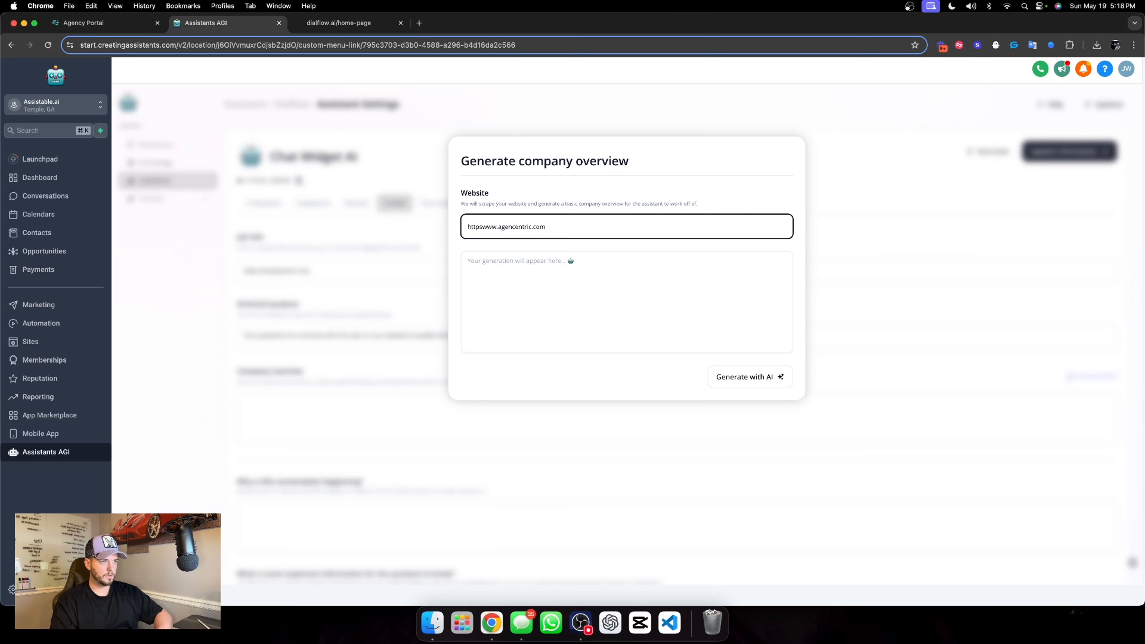
{"action": "type", "text": "://"}
{"action": "left_click", "coordinate": [761, 374]}
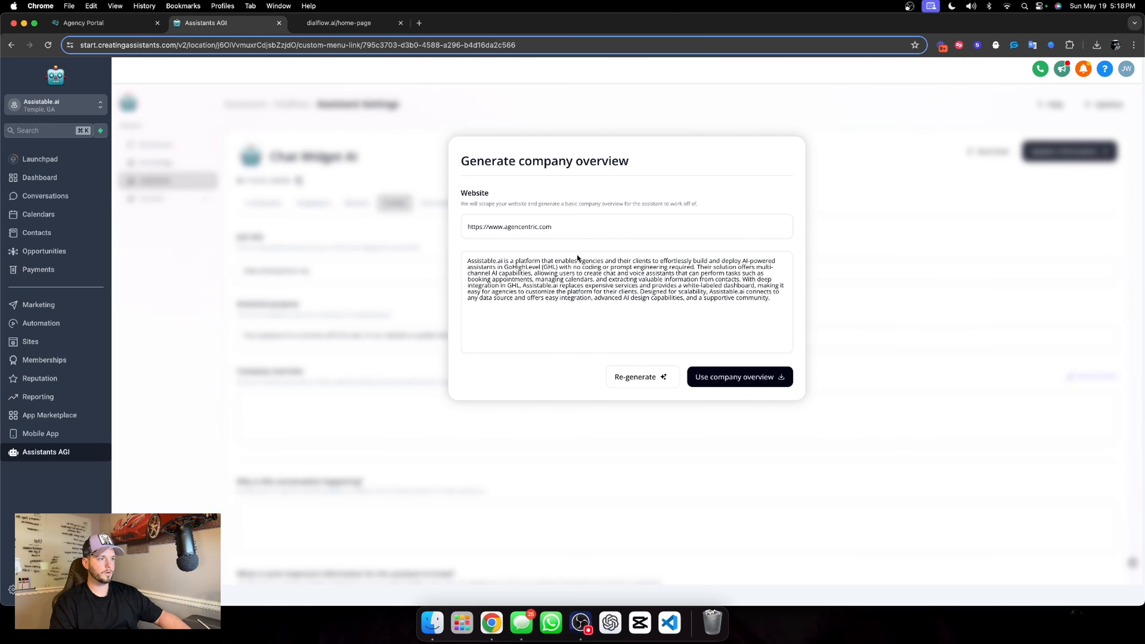
{"action": "left_click", "coordinate": [744, 379]}
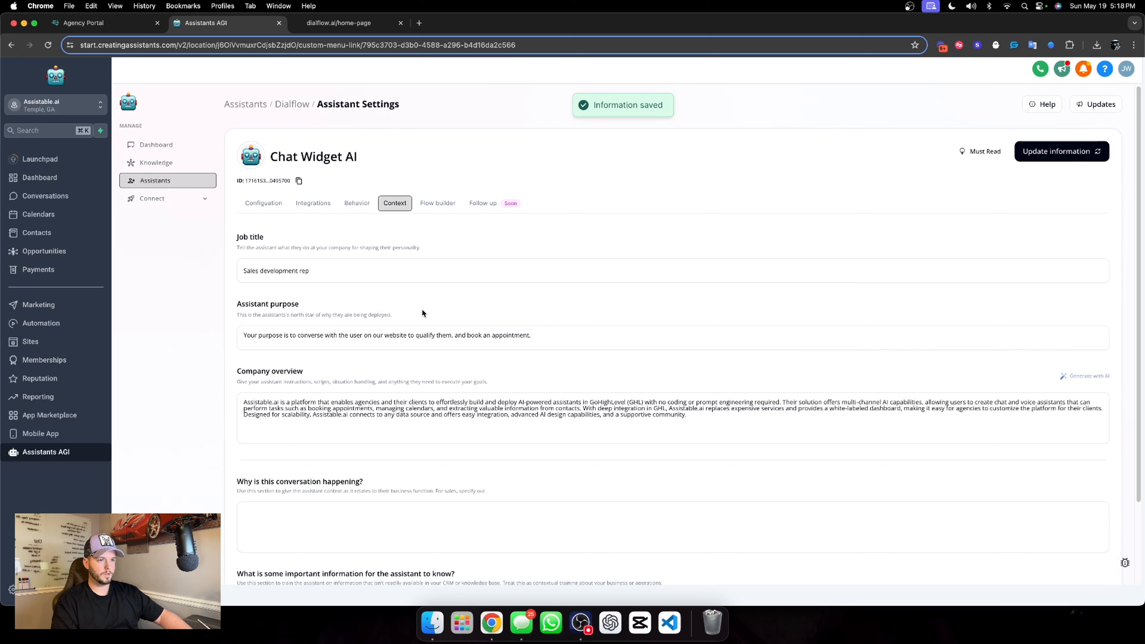
In the overview's first sentence, change the company name to Dialflow.ai and the audience to "local businesses and sales organizations"
{"action": "left_click_drag", "start_coordinate": [244, 402], "coordinate": [275, 403]}
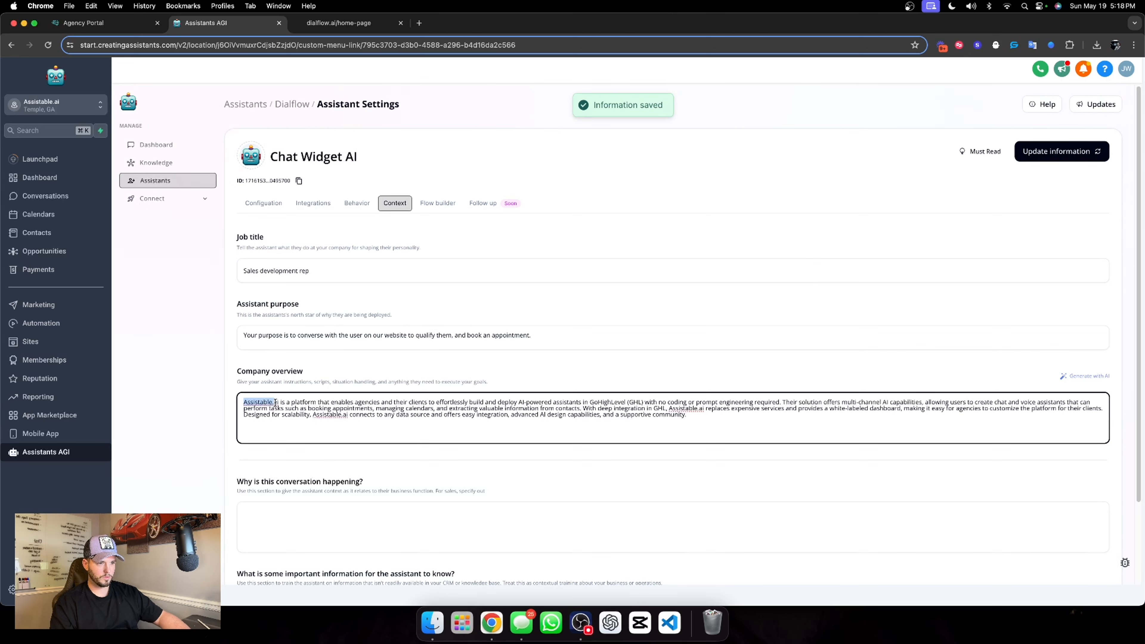
{"action": "type", "text": "Dialflow"}
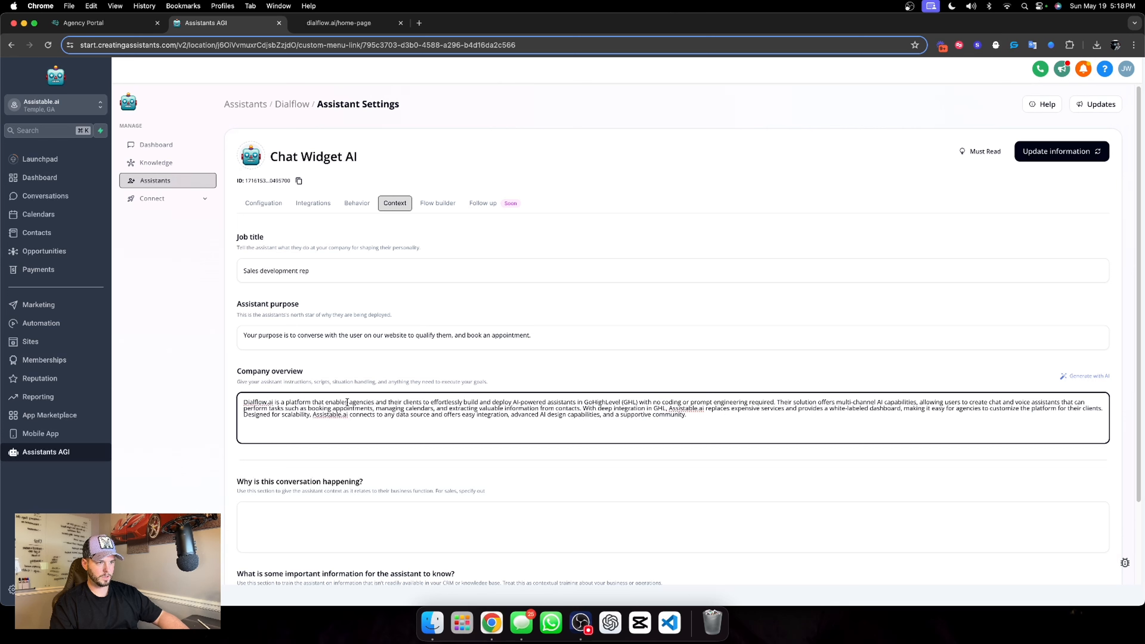
{"action": "left_click_drag", "start_coordinate": [350, 402], "coordinate": [423, 402]}
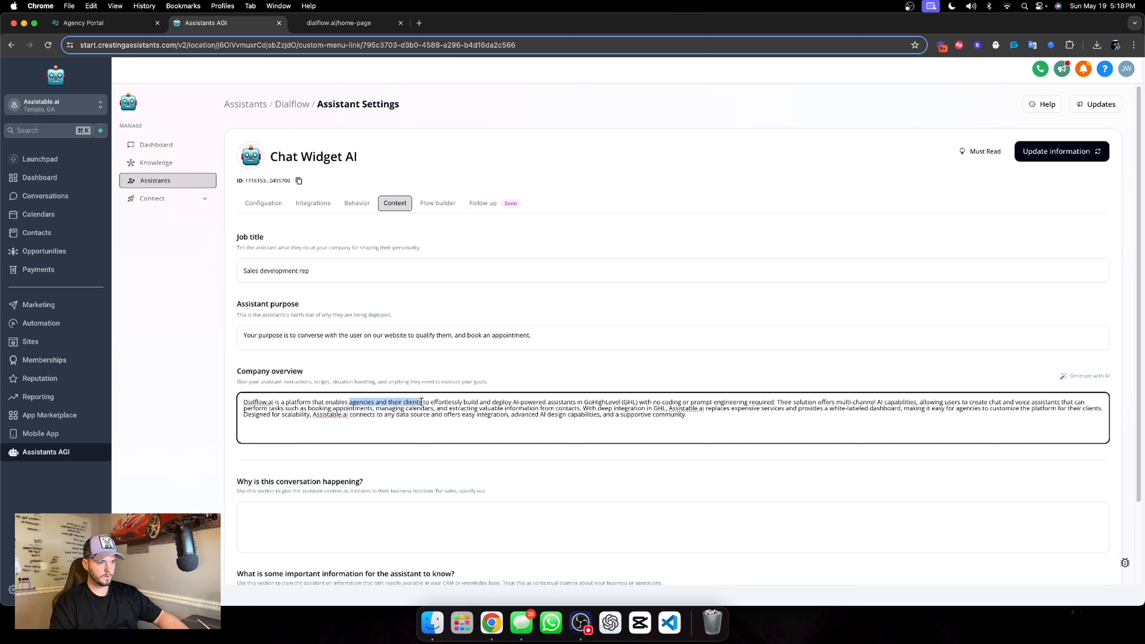
{"action": "type", "text": "local busines"}
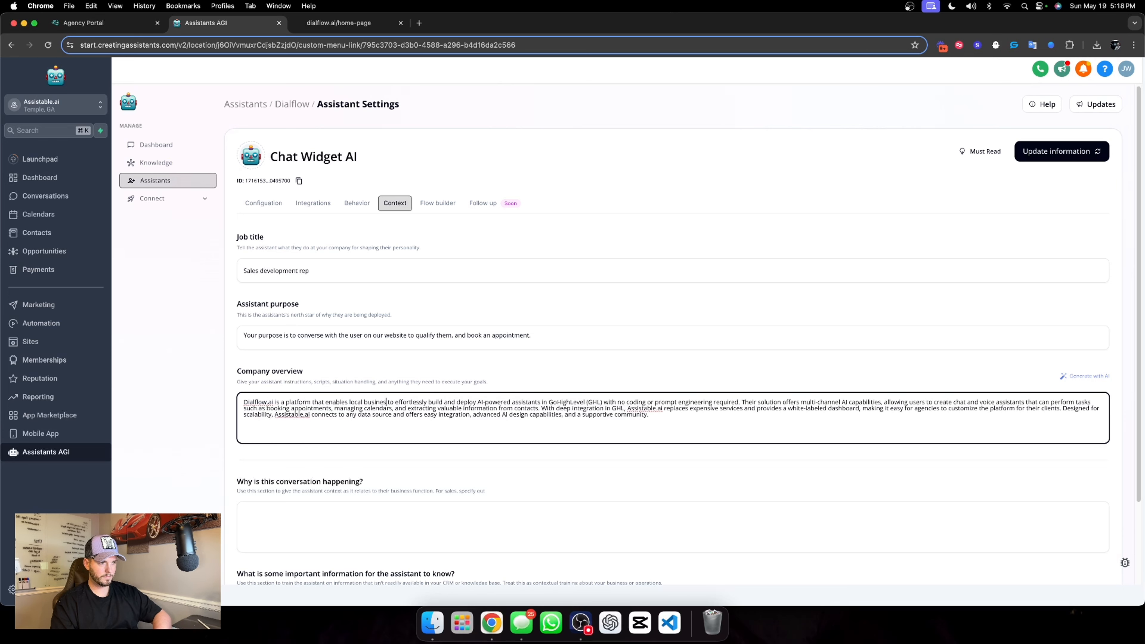
{"action": "type", "text": "ses and sa"}
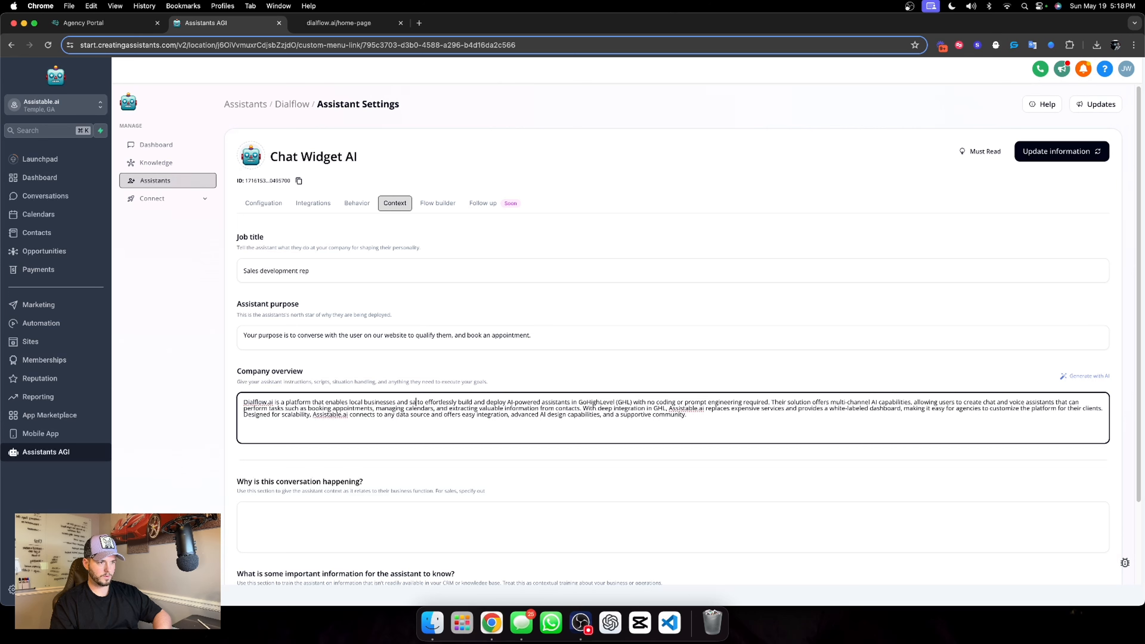
{"action": "type", "text": "les organization"}
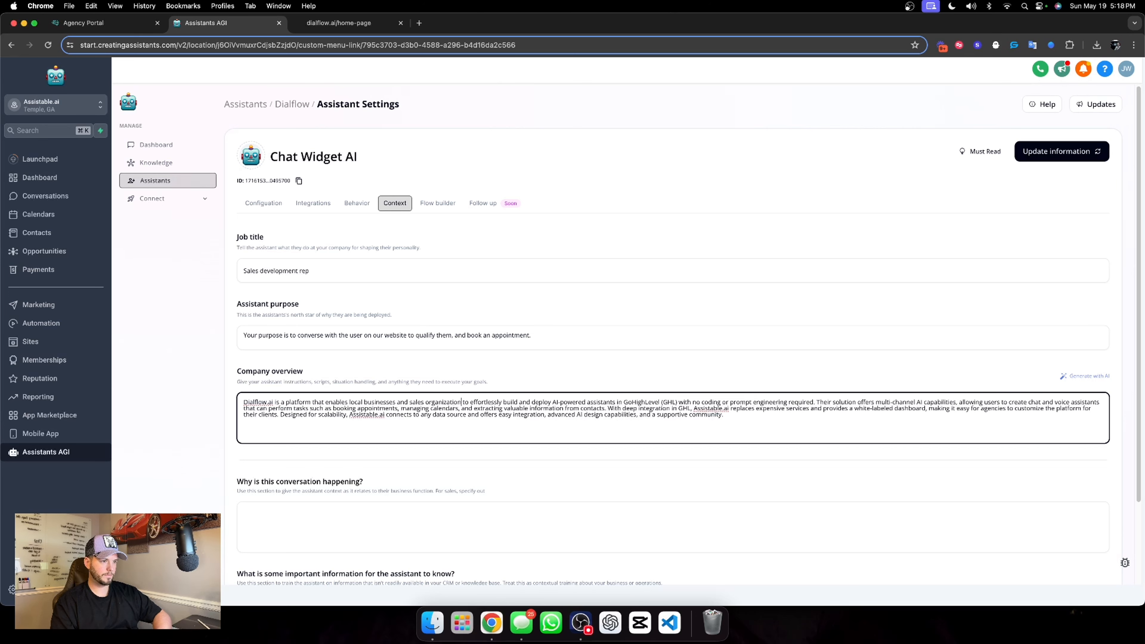
{"action": "type", "text": "s"}
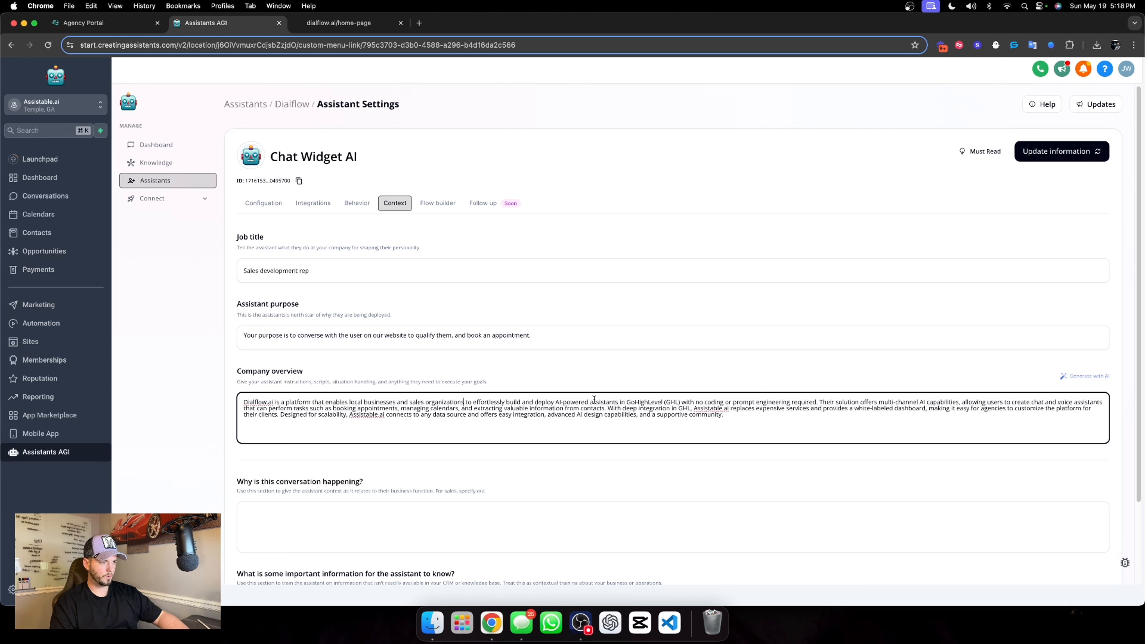
In the overview's first sentence, replace "assistants in GoHighLevel (GHL)" with "sales development reps"
{"action": "left_click_drag", "start_coordinate": [589, 401], "coordinate": [679, 400]}
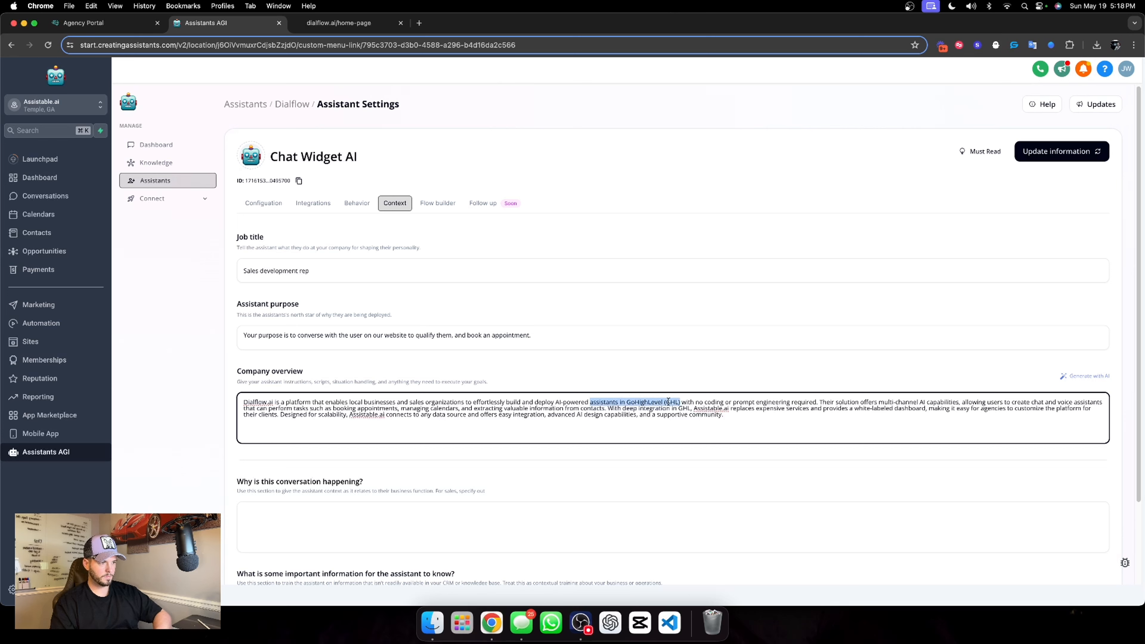
{"action": "type", "text": "sales develop"}
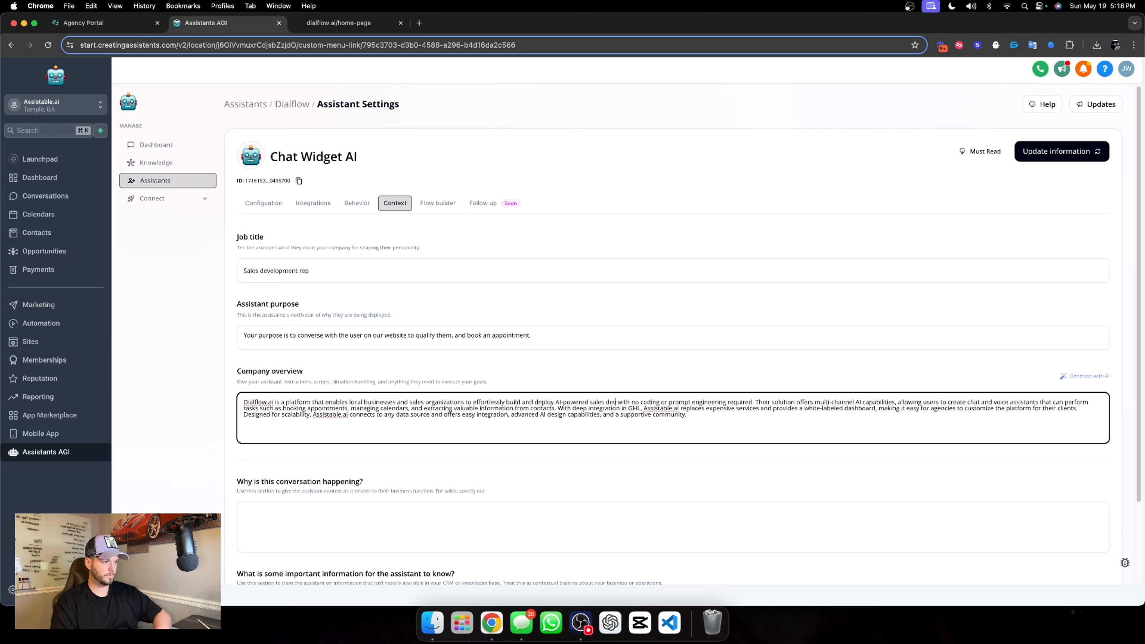
{"action": "type", "text": "ment reps"}
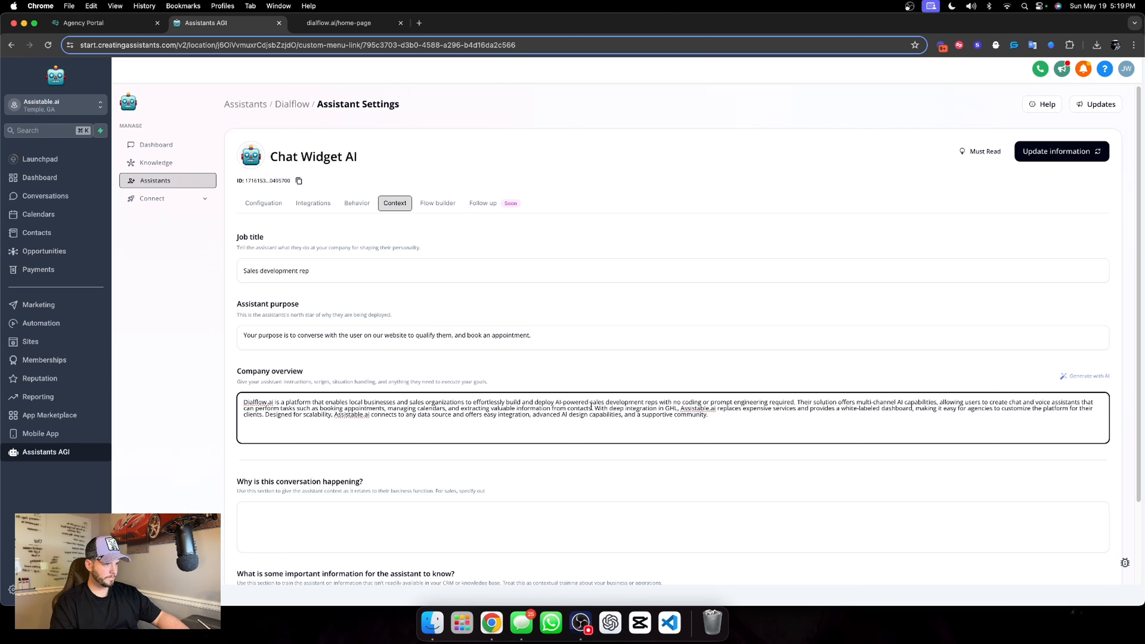
Replace the overview's text from "With deep integration in GHL" onward with "With a deep integration into our CRM, your AI assistants can"
{"action": "left_click_drag", "start_coordinate": [596, 408], "coordinate": [717, 414]}
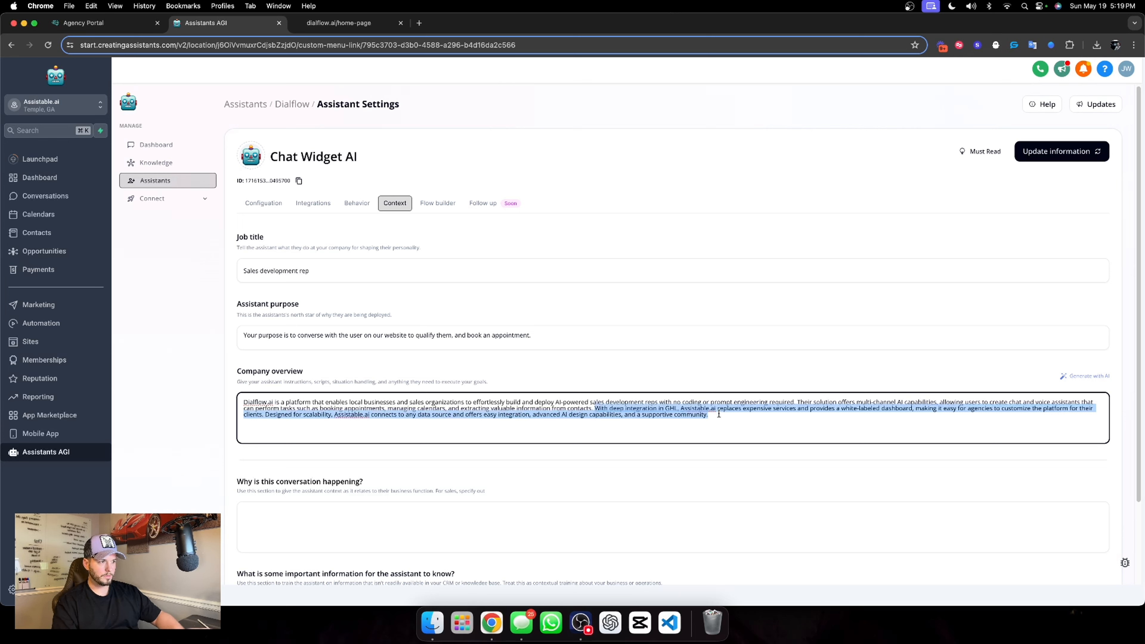
{"action": "type", "text": "With a d"}
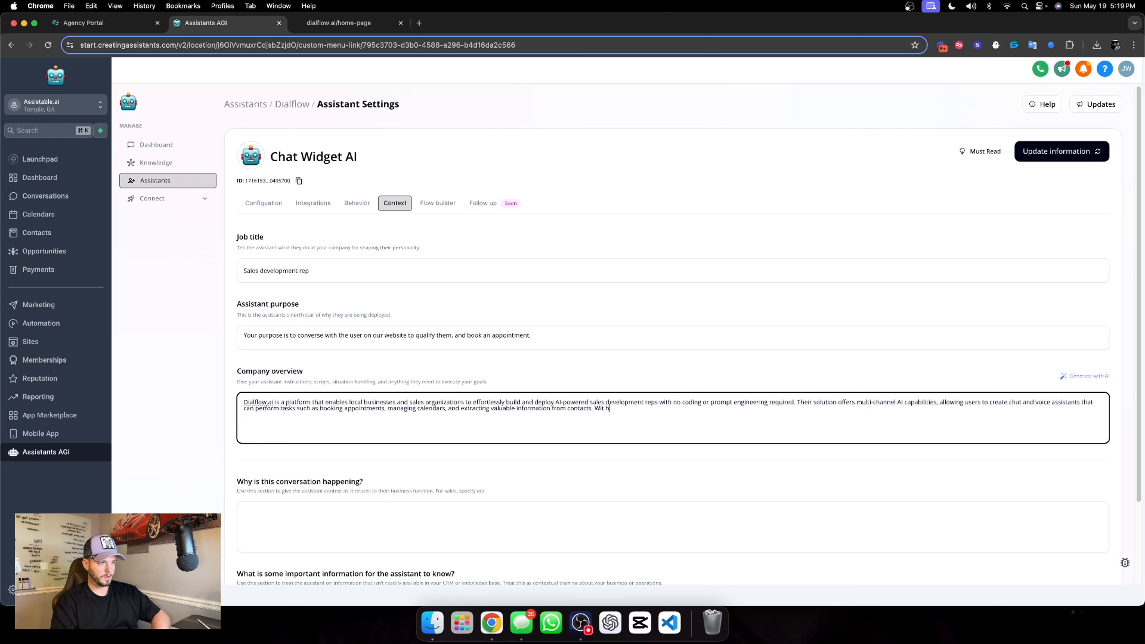
{"action": "type", "text": "eep"}
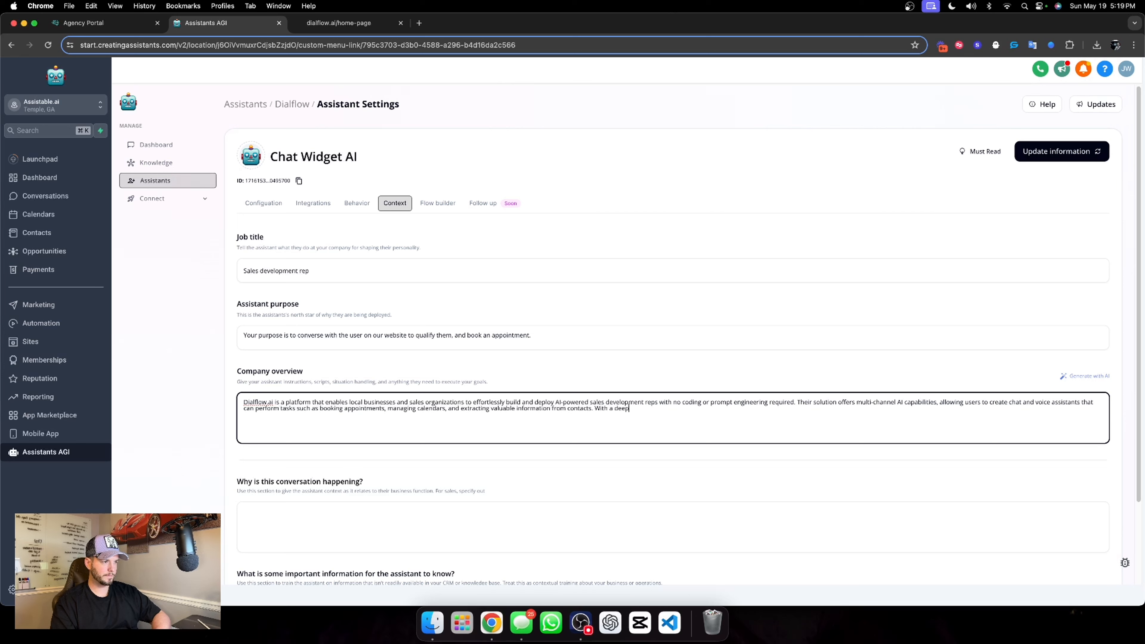
{"action": "type", "text": " integration"}
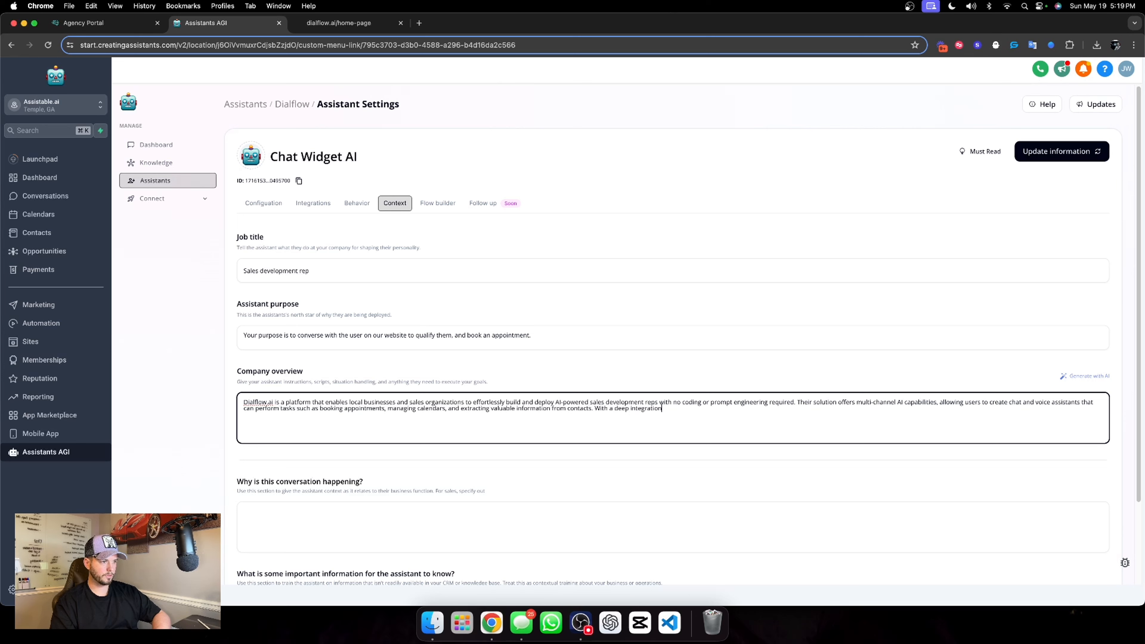
{"action": "type", "text": " int o"}
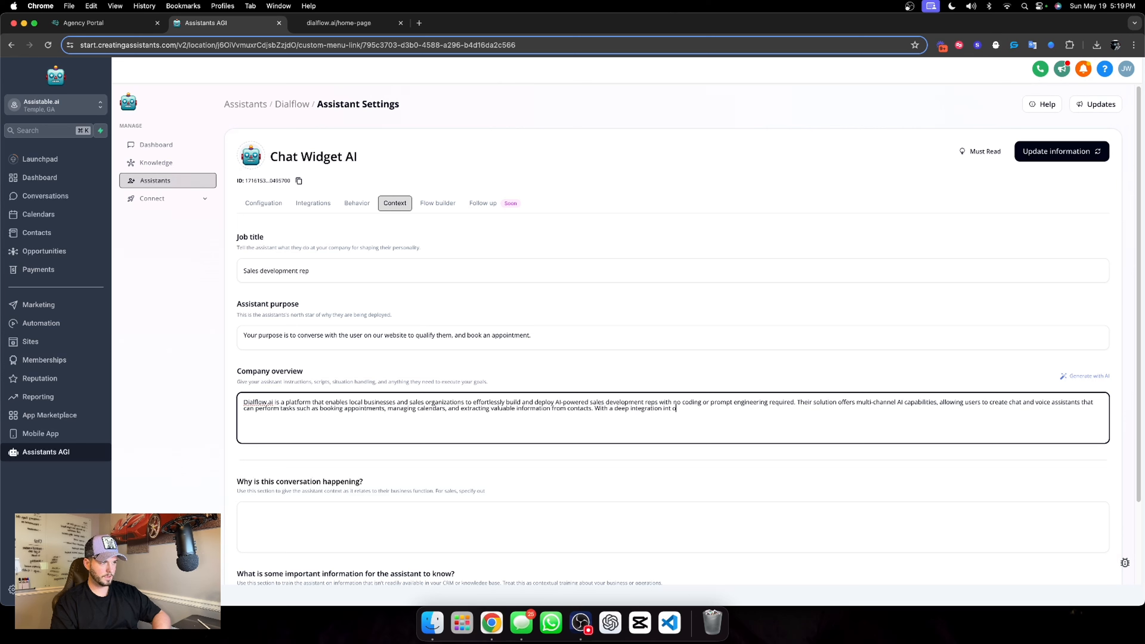
{"action": "type", "text": " our CR"}
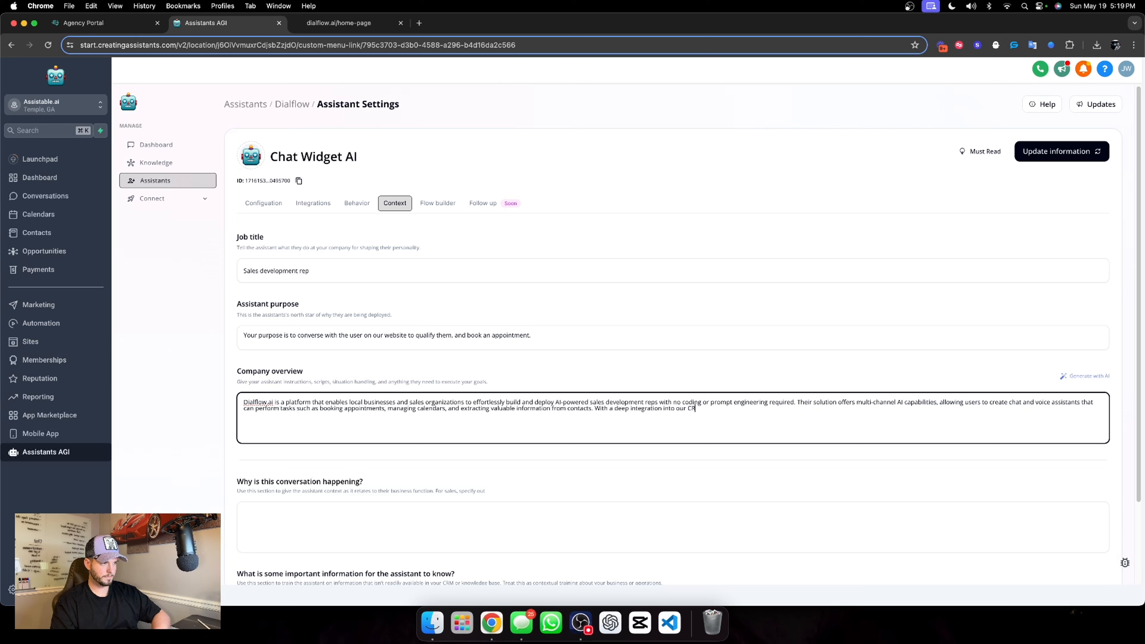
{"action": "type", "text": "M, your "}
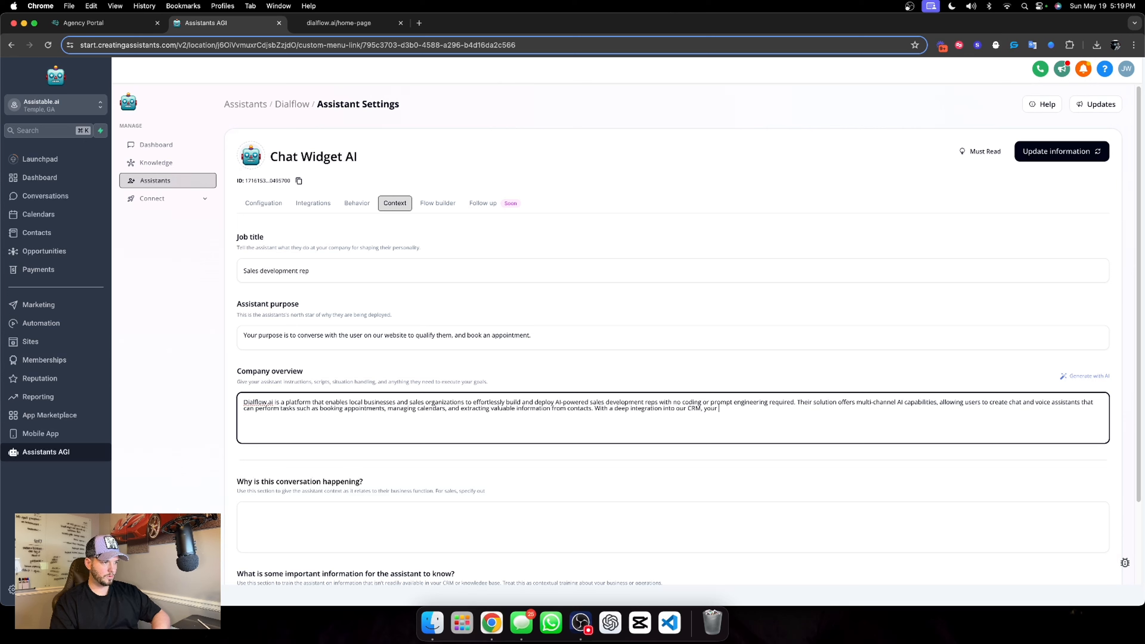
{"action": "type", "text": "AI assistants"}
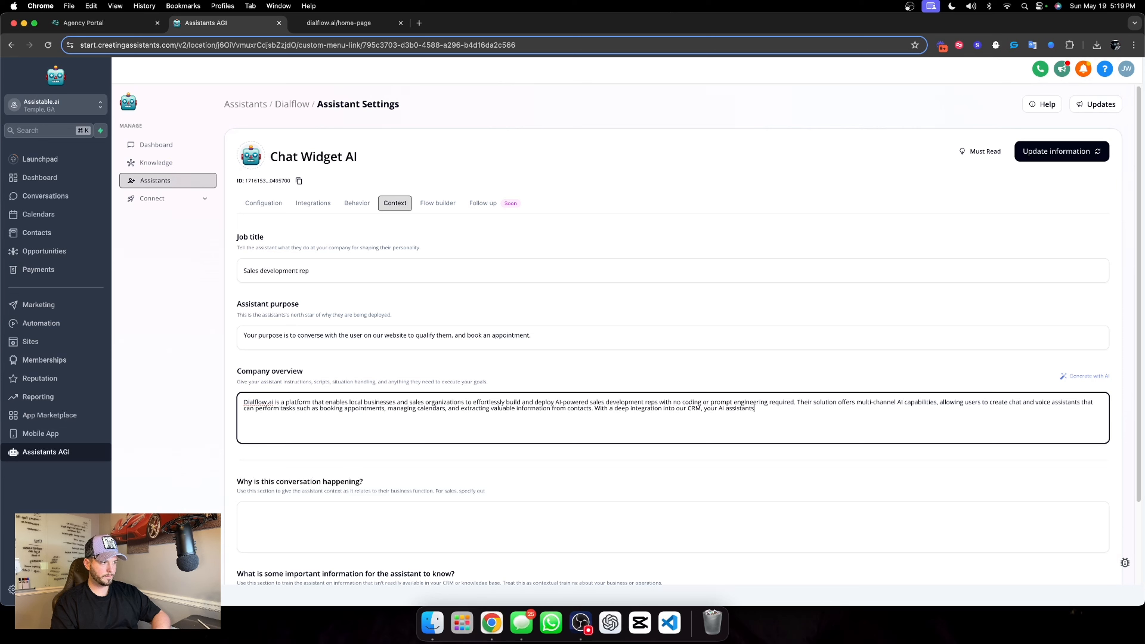
{"action": "type", "text": " can automat"}
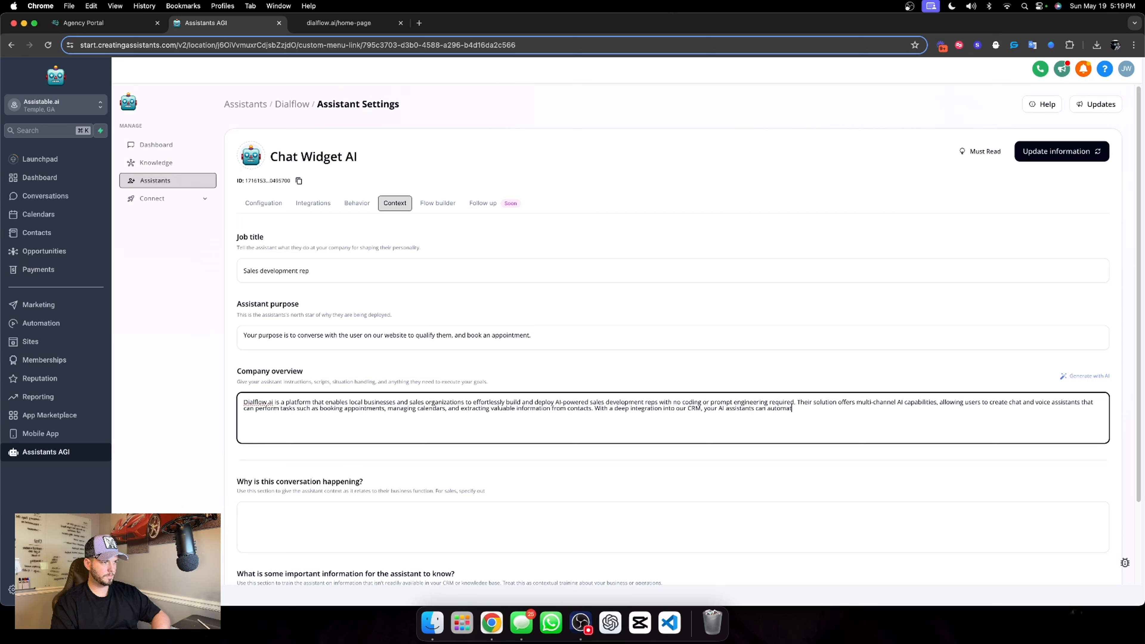
{"action": "type", "text": "e a lot f"}
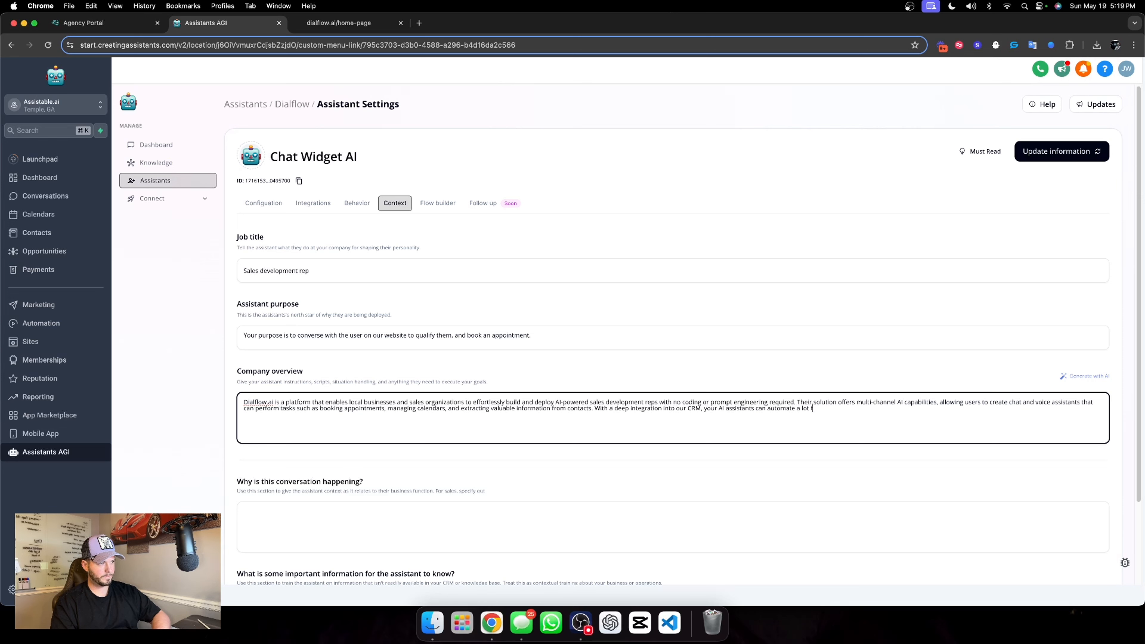
{"action": "key", "text": "BackSpace"}
{"action": "type", "text": "of the ta"}
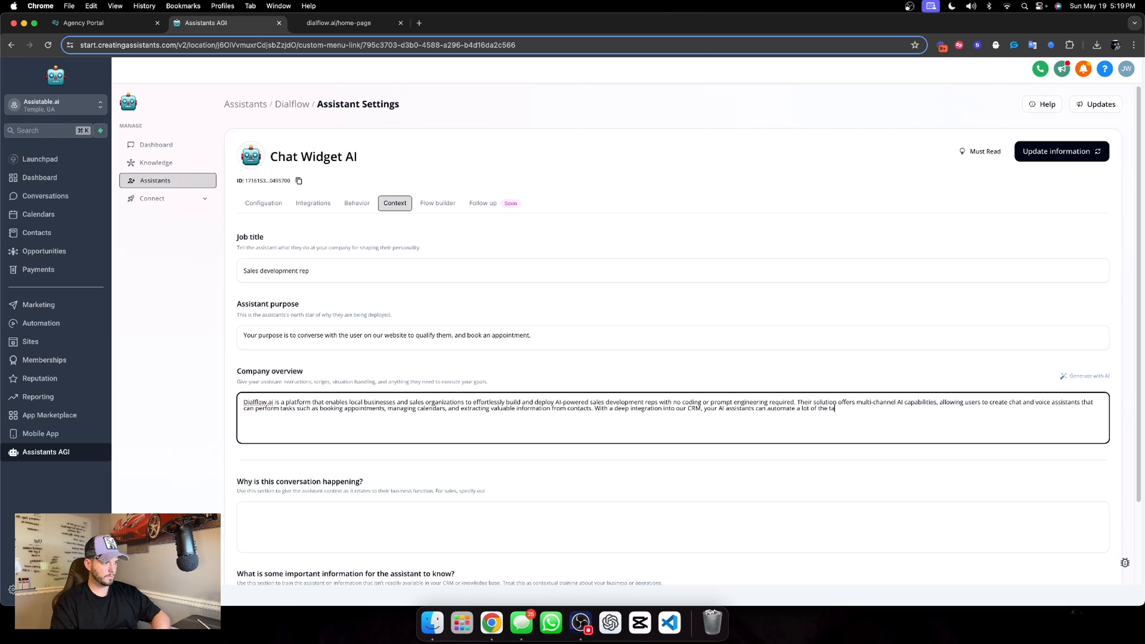
{"action": "type", "text": "sks you and t"}
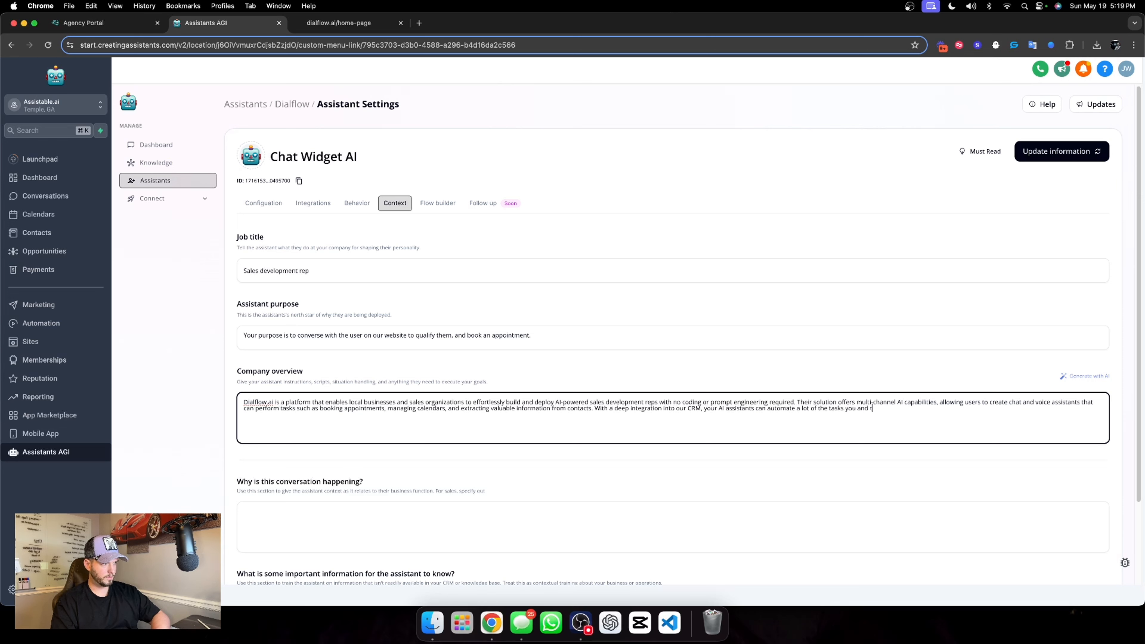
Complete the overview's last sentence with "automate a lot of the tasks you and your team do daily to scale."
{"action": "key", "text": "BackSpace"}
{"action": "key", "text": "BackSpace"}
{"action": "type", "text": "your team do"}
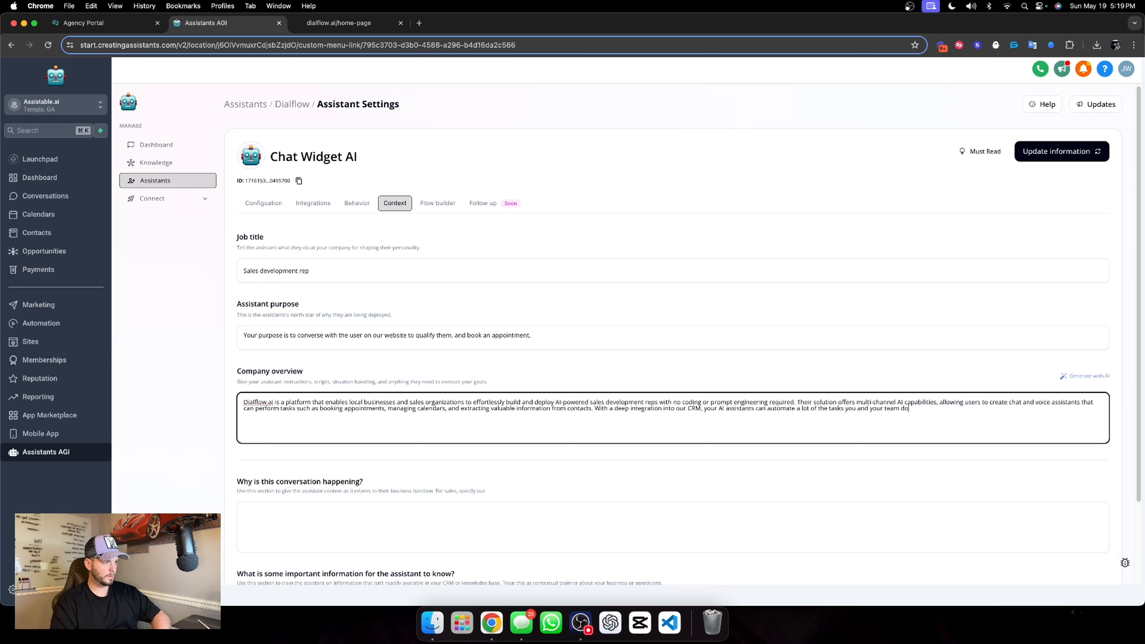
{"action": "type", "text": " daily to "}
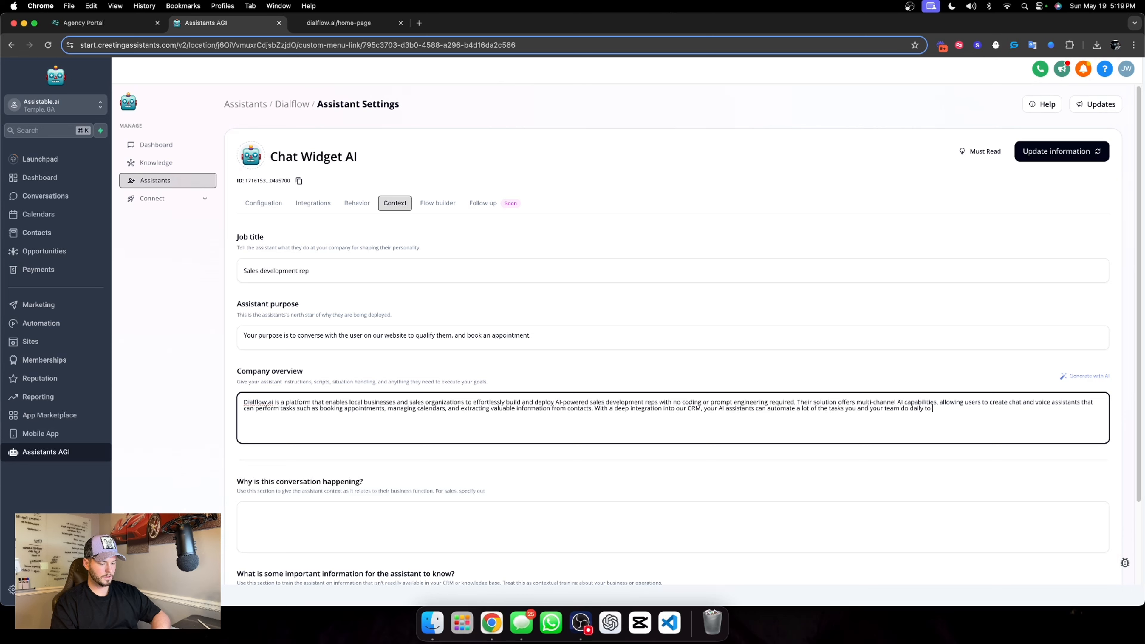
{"action": "type", "text": "scale."}
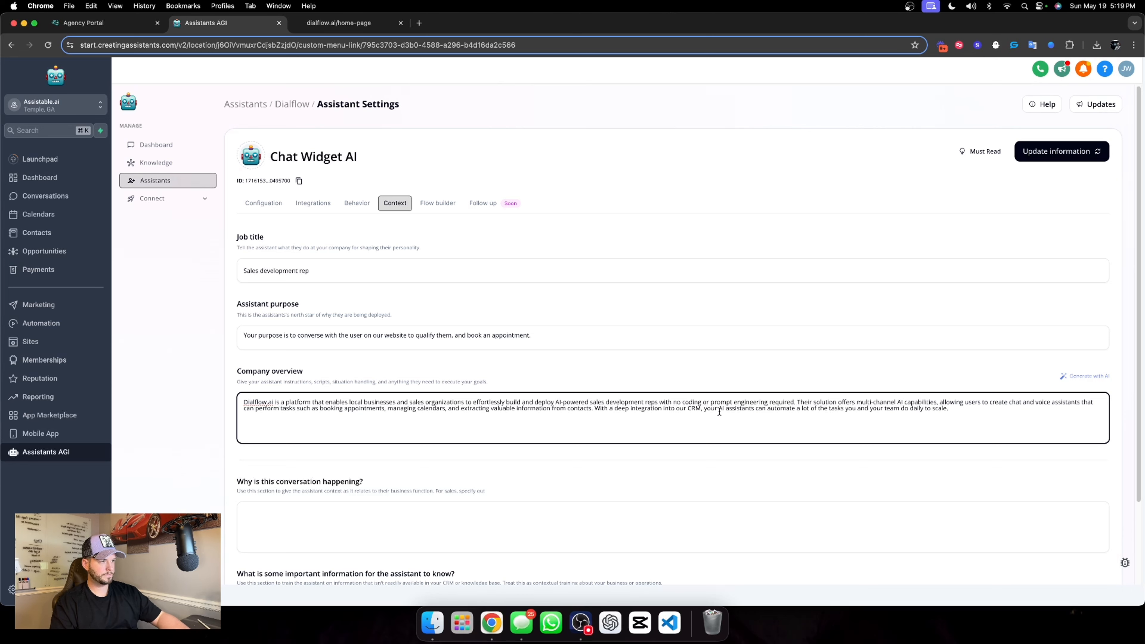
{"action": "left_click", "coordinate": [692, 376]}
{"action": "scroll", "coordinate": [406, 360], "scroll_direction": "down", "scroll_amount": 3}
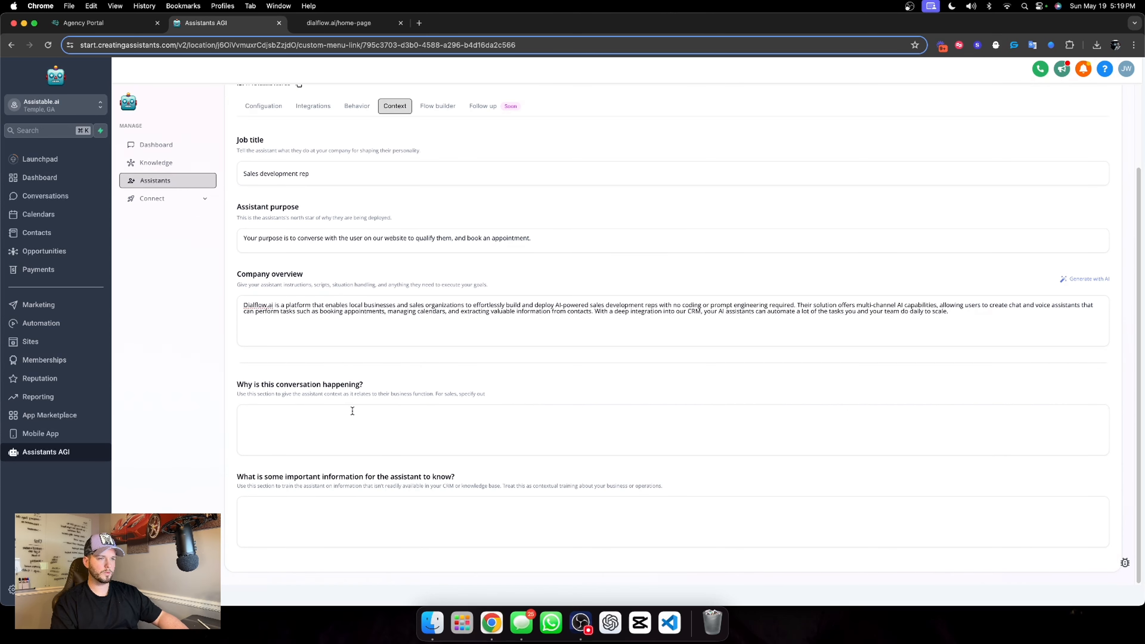
Fill in the reason for the conversation as "The user is conversing with you through a chat widget on our website."
{"action": "left_click", "coordinate": [396, 432]}
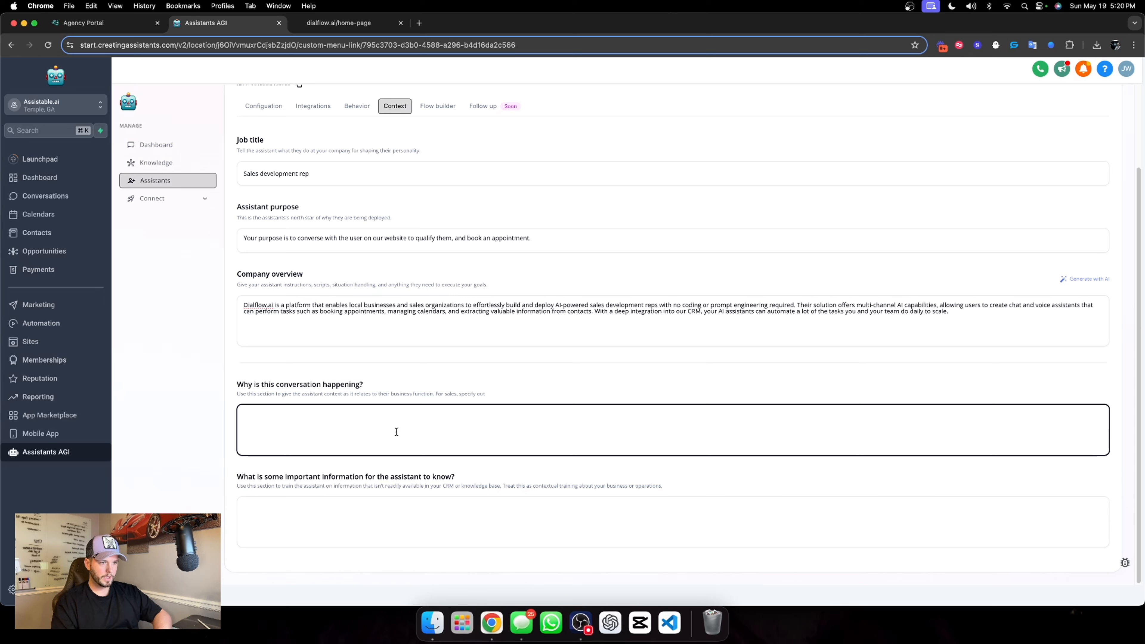
{"action": "type", "text": "he user isconver"}
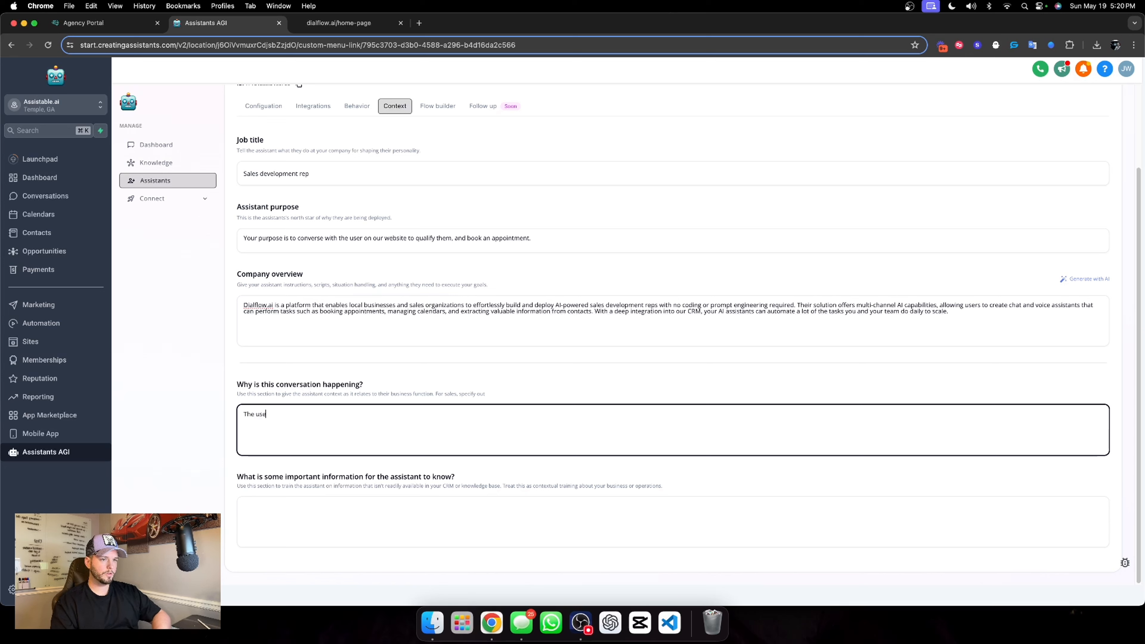
{"action": "key", "text": "BackSpace"}
{"action": "key", "text": "BackSpace"}
{"action": "key", "text": "BackSpace"}
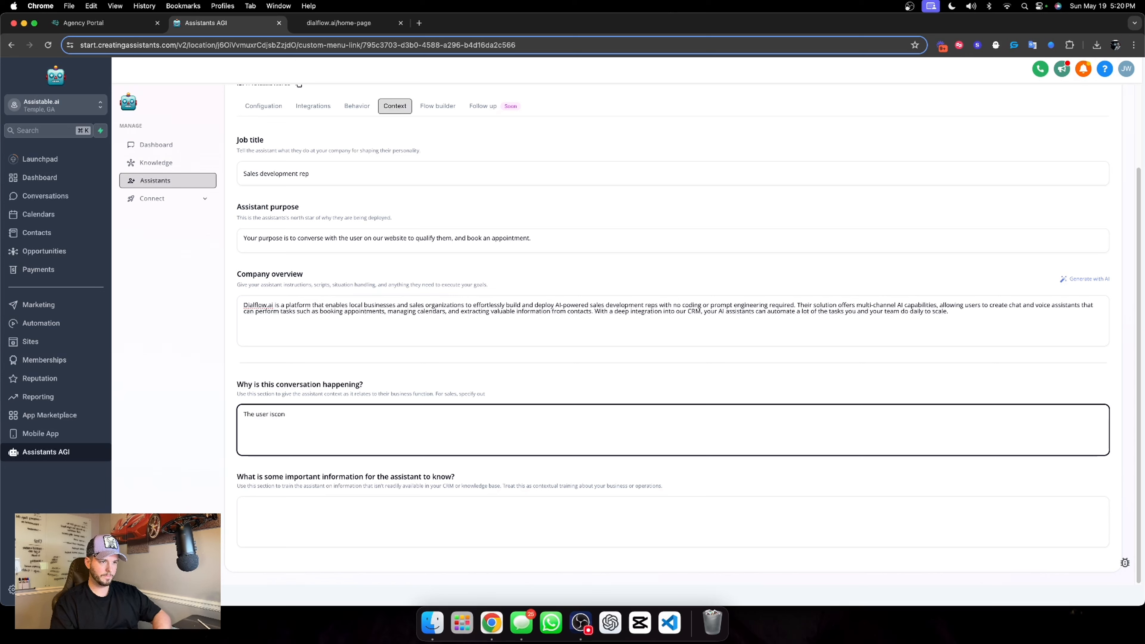
{"action": "type", "text": "conversing with you thro"}
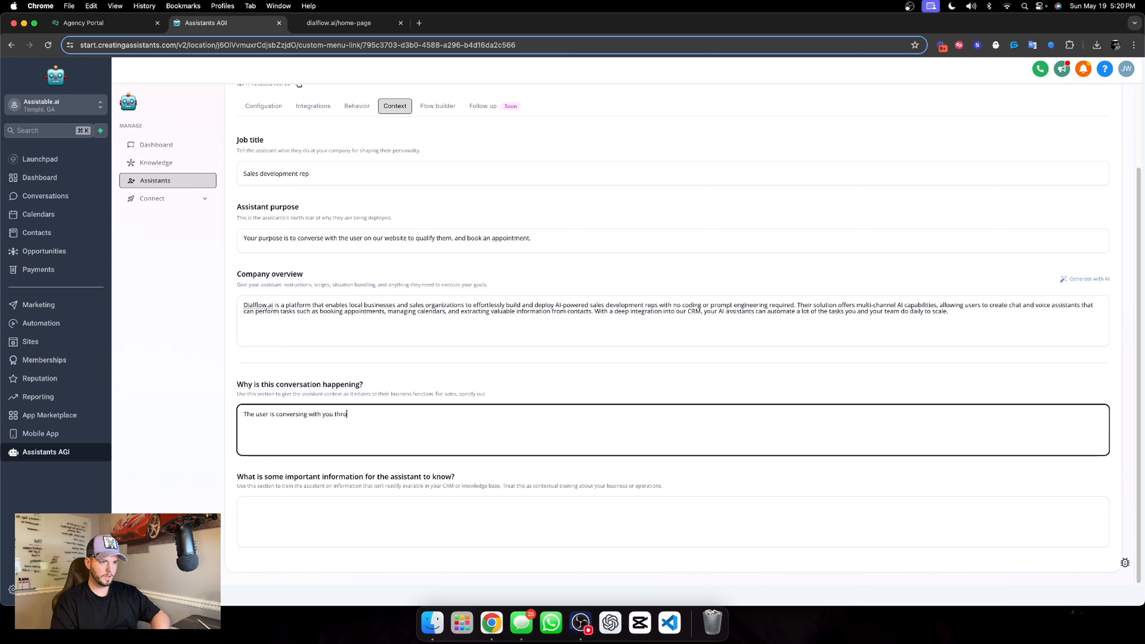
{"action": "type", "text": "ugh a chat widget on our website."}
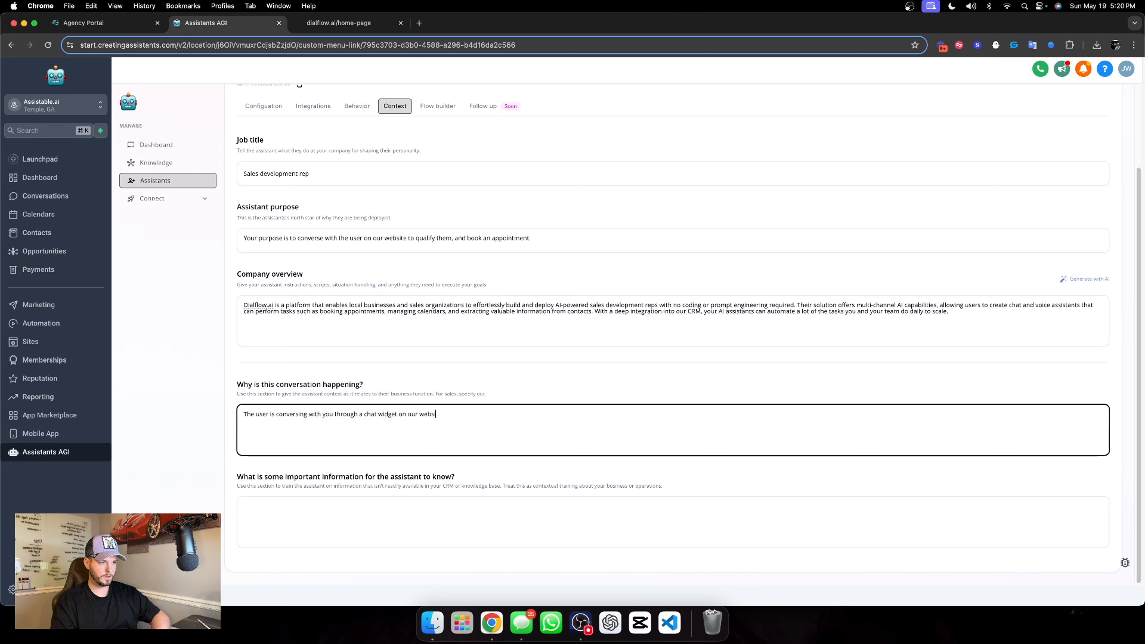
{"action": "left_click", "coordinate": [403, 478]}
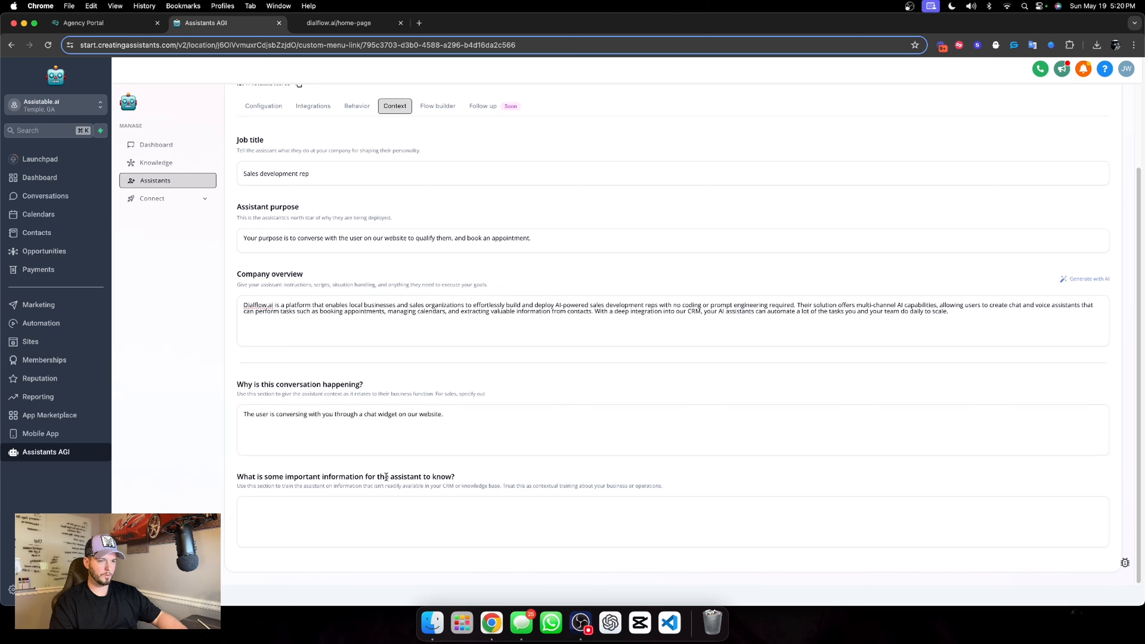
Enter "You prefer a very casual response style." as the important information for the assistant and save the assistant's information
{"action": "left_click", "coordinate": [318, 526]}
{"action": "type", "text": "You prefer a"}
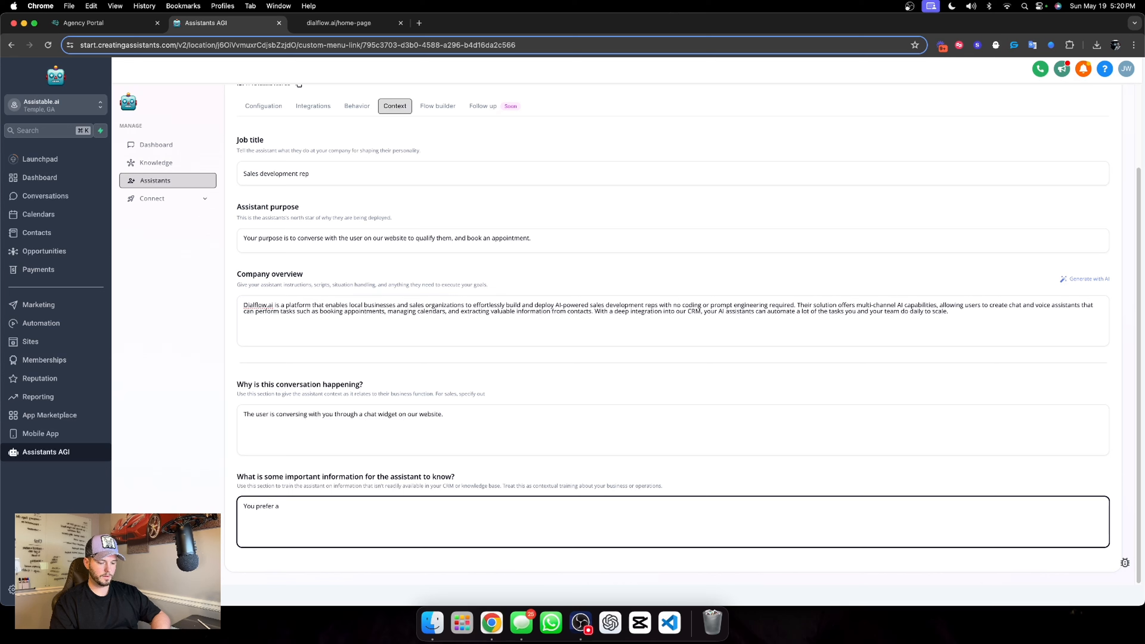
{"action": "type", "text": " very casua"}
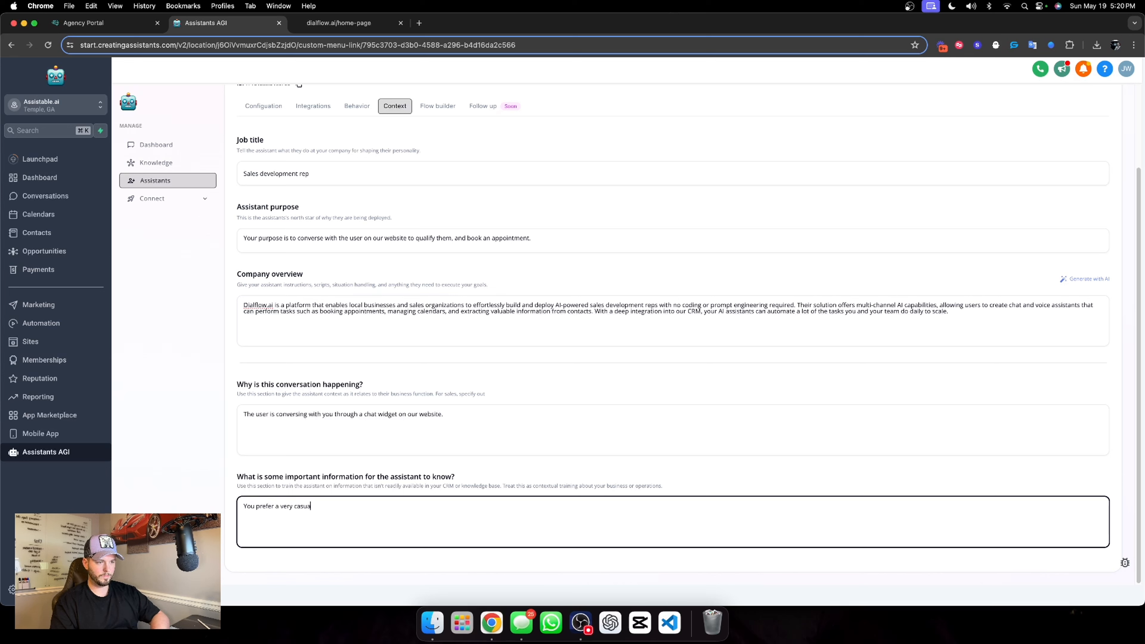
{"action": "type", "text": "l response st"}
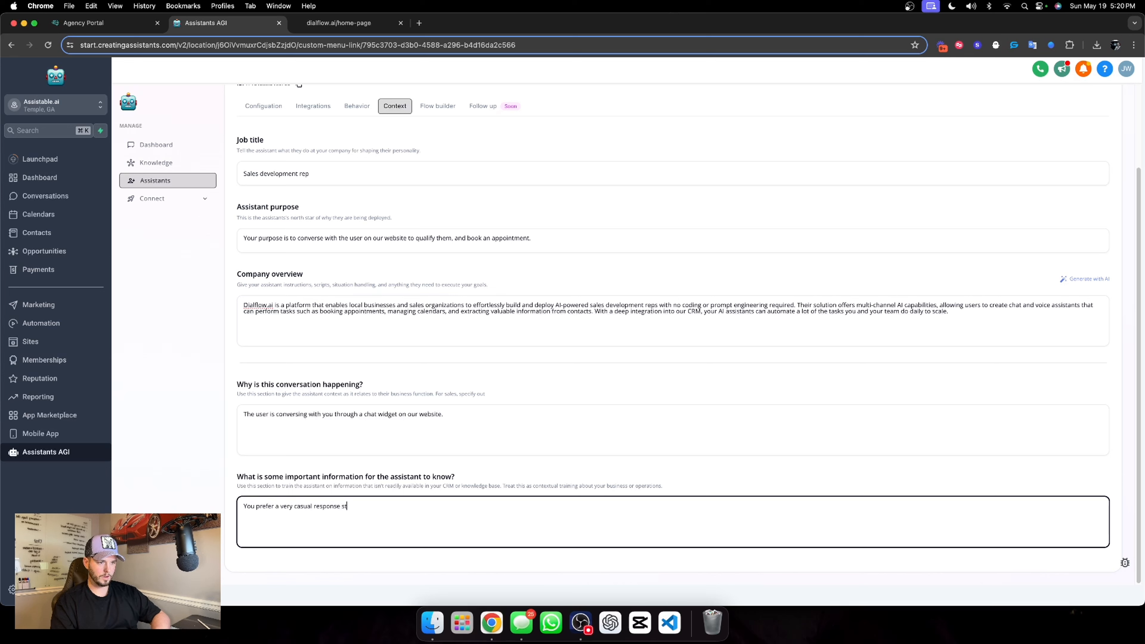
{"action": "type", "text": "yle."}
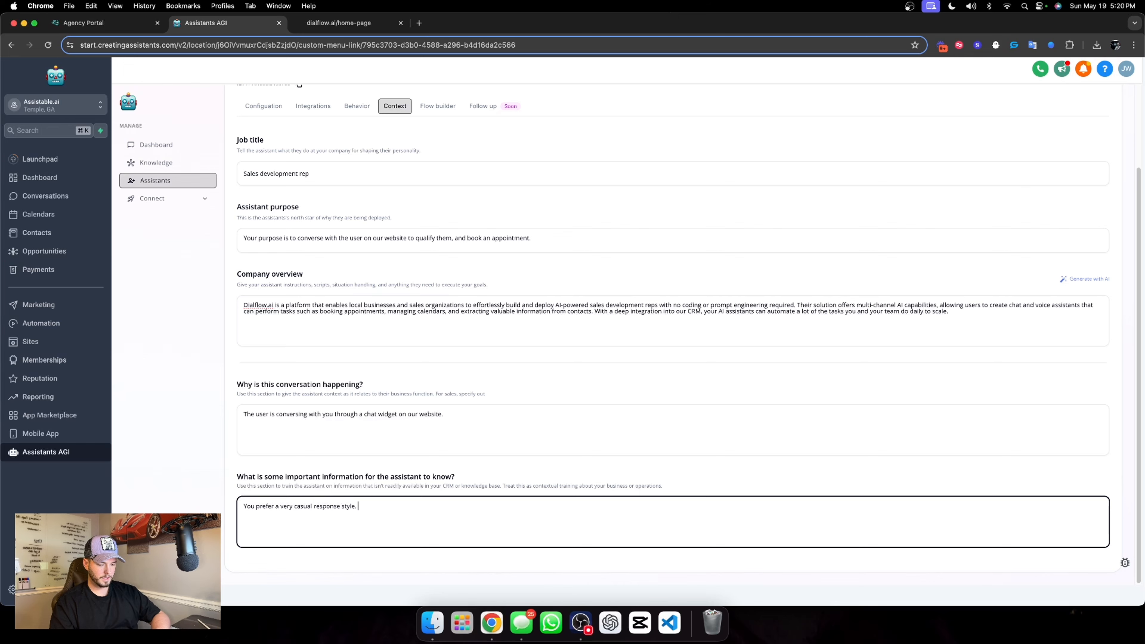
{"action": "key", "text": "BackSpace"}
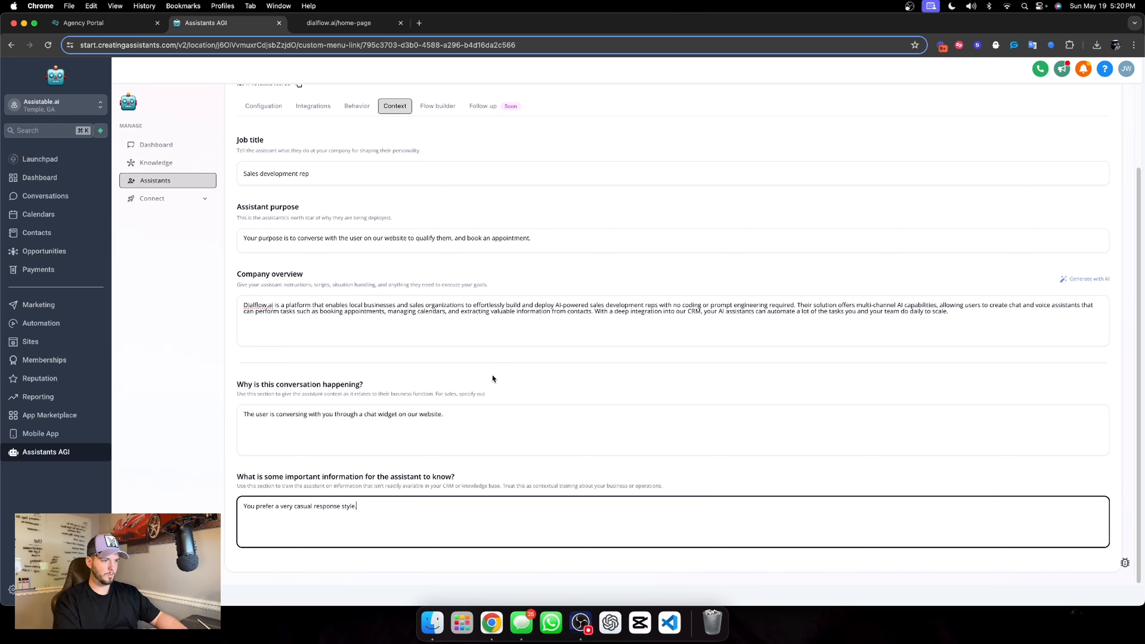
{"action": "left_click", "coordinate": [493, 378]}
{"action": "scroll", "coordinate": [946, 255], "scroll_direction": "up", "scroll_amount": 3}
{"action": "left_click", "coordinate": [1057, 151]}
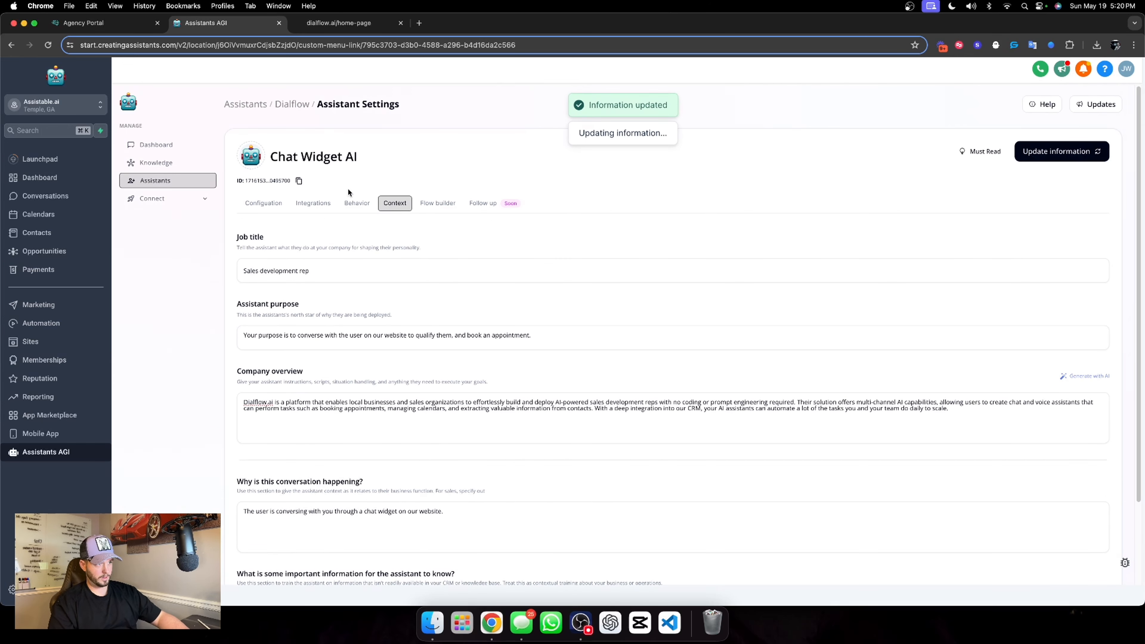
Copy the important information text from the context of the Pre-call assistant in the Lead Magnet folder
{"action": "left_click", "coordinate": [292, 104]}
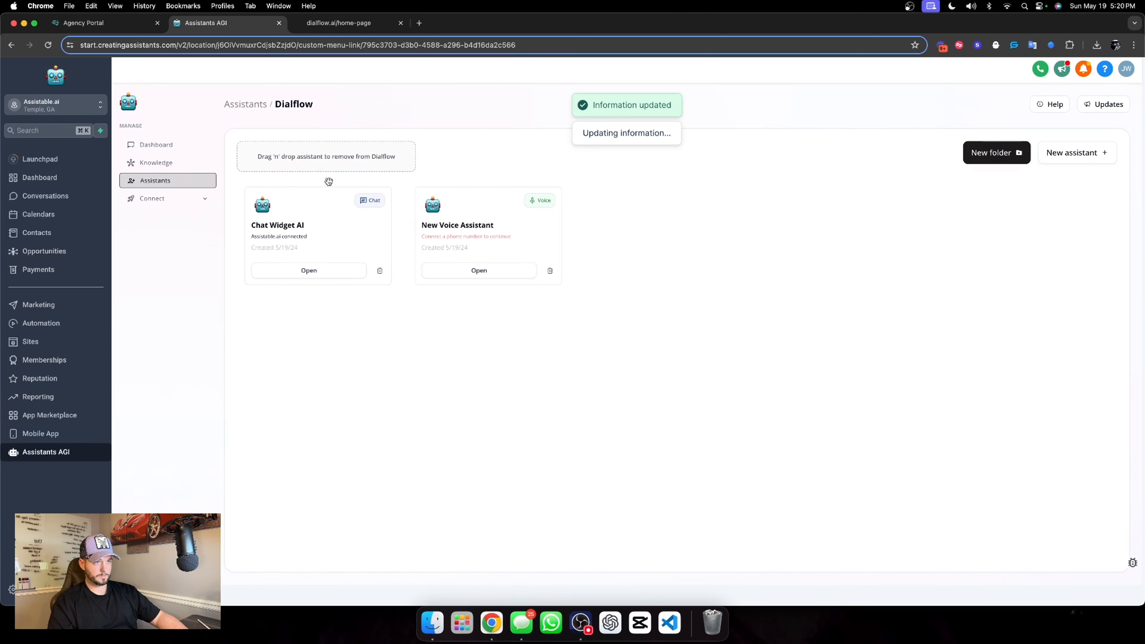
{"action": "left_click", "coordinate": [249, 106]}
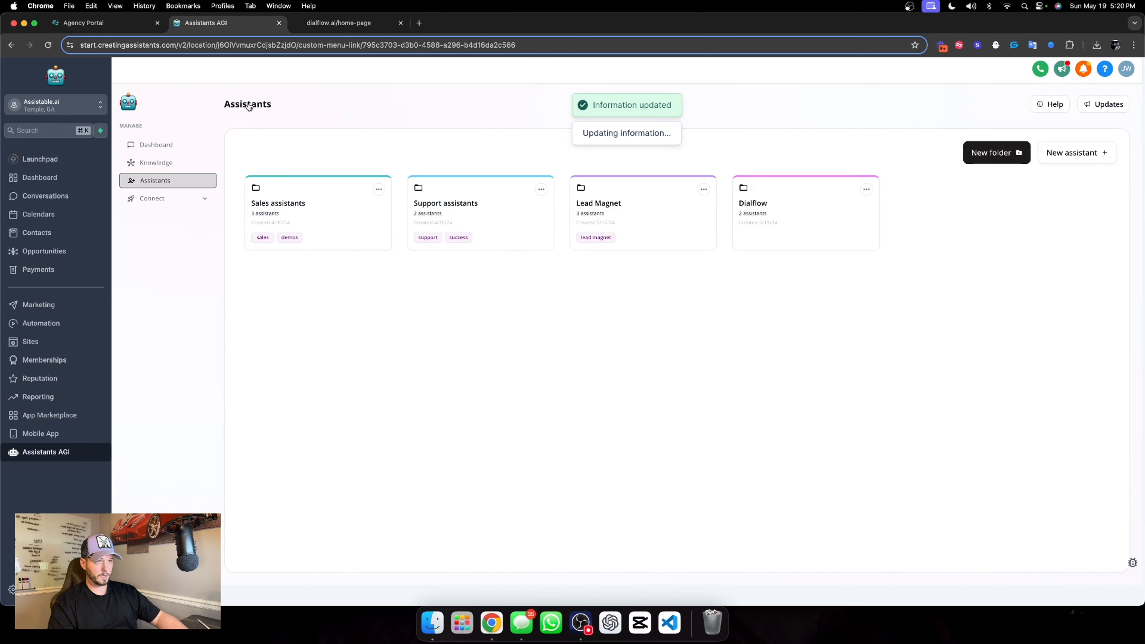
{"action": "left_click", "coordinate": [647, 229]}
{"action": "left_click", "coordinate": [339, 273]}
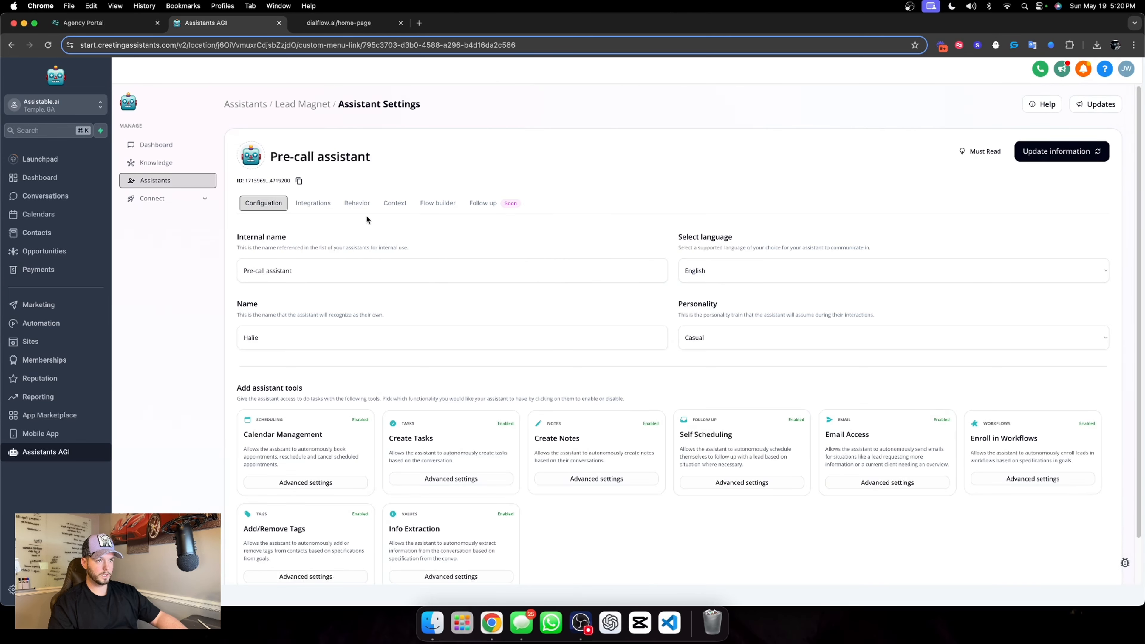
{"action": "left_click", "coordinate": [392, 204]}
{"action": "scroll", "coordinate": [402, 514], "scroll_direction": "down", "scroll_amount": 3}
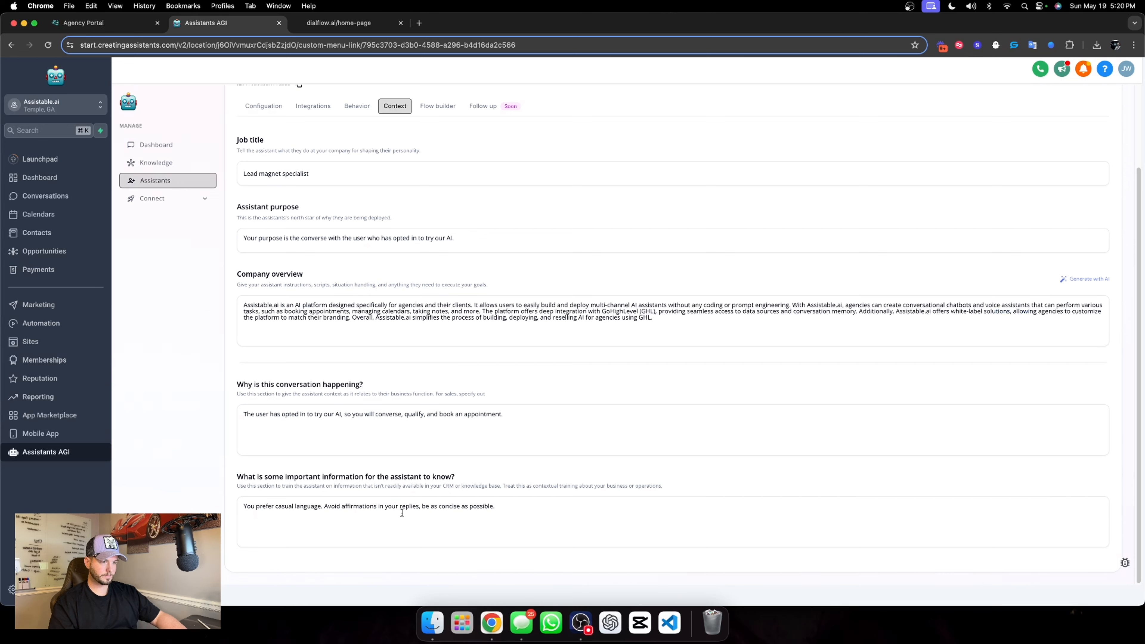
{"action": "triple_click", "coordinate": [402, 513]}
{"action": "key", "text": "super+c"}
{"action": "scroll", "coordinate": [429, 288], "scroll_direction": "up", "scroll_amount": 5}
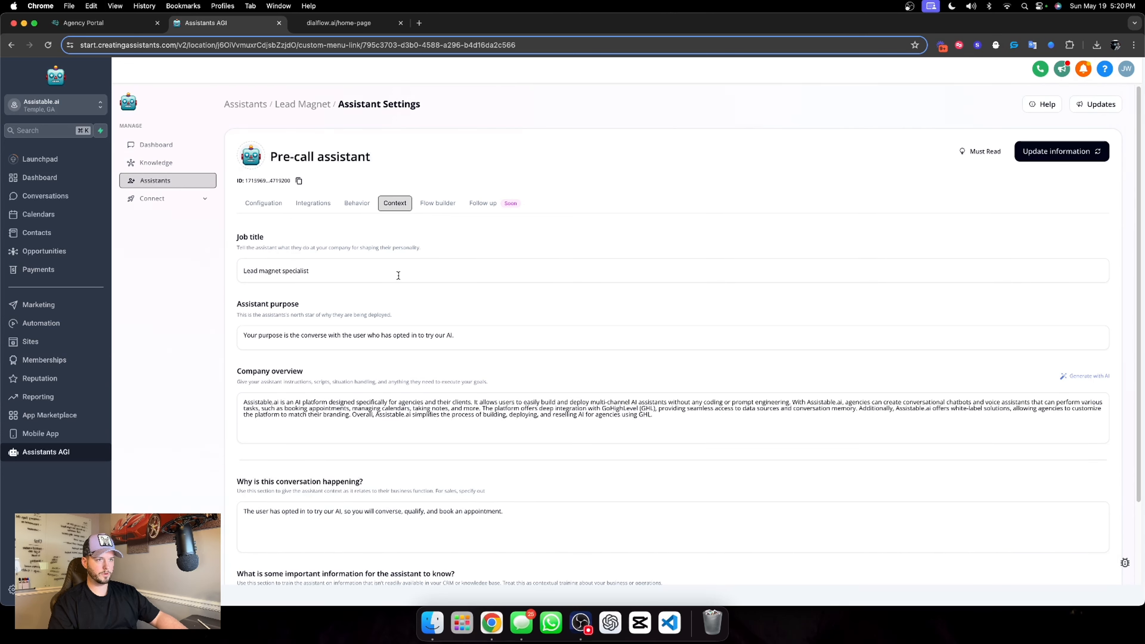
Return to the Dialflow folder's Chat Widget AI and append the copied text to the important information in its context
{"action": "left_click", "coordinate": [318, 106]}
{"action": "left_click", "coordinate": [246, 106]}
{"action": "left_click", "coordinate": [741, 210]}
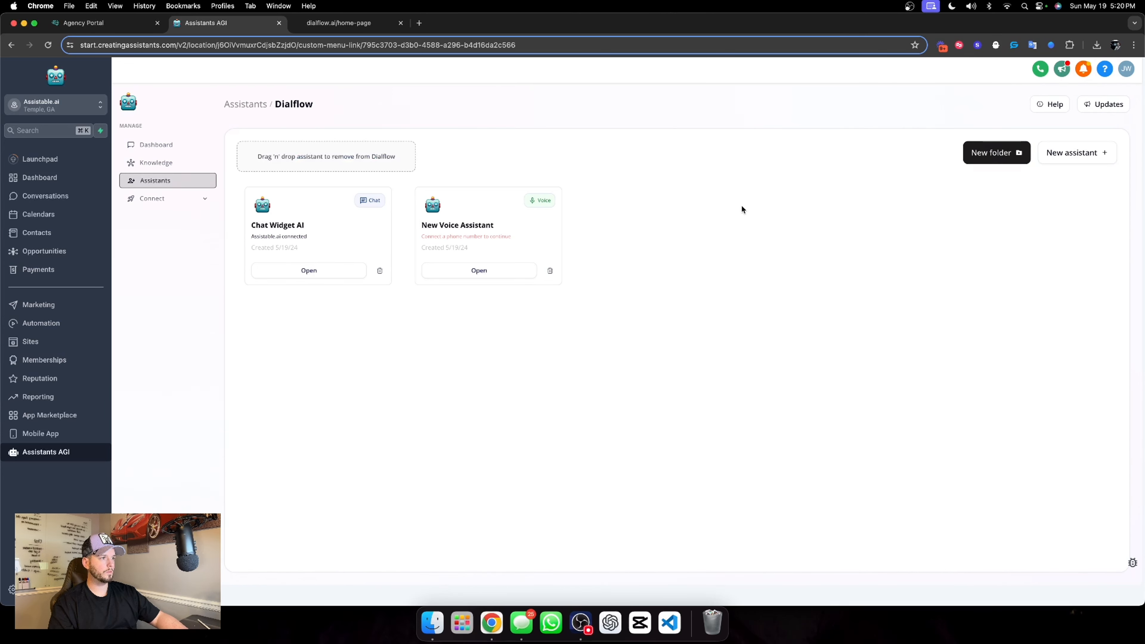
{"action": "left_click", "coordinate": [309, 271]}
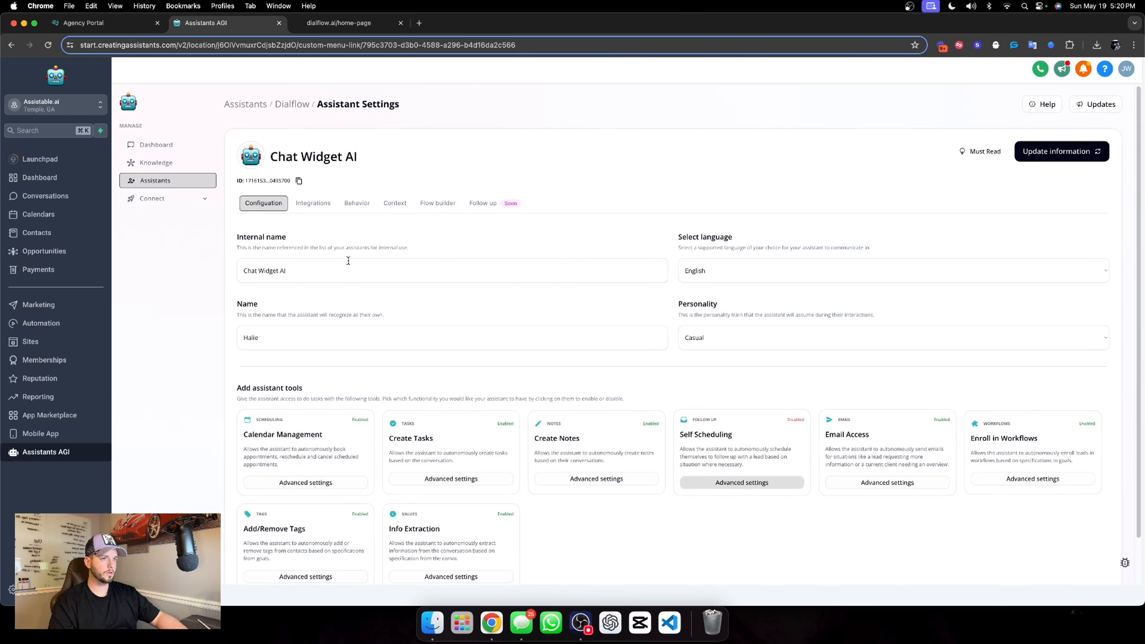
{"action": "left_click", "coordinate": [395, 203]}
{"action": "scroll", "coordinate": [587, 508], "scroll_direction": "down", "scroll_amount": 3}
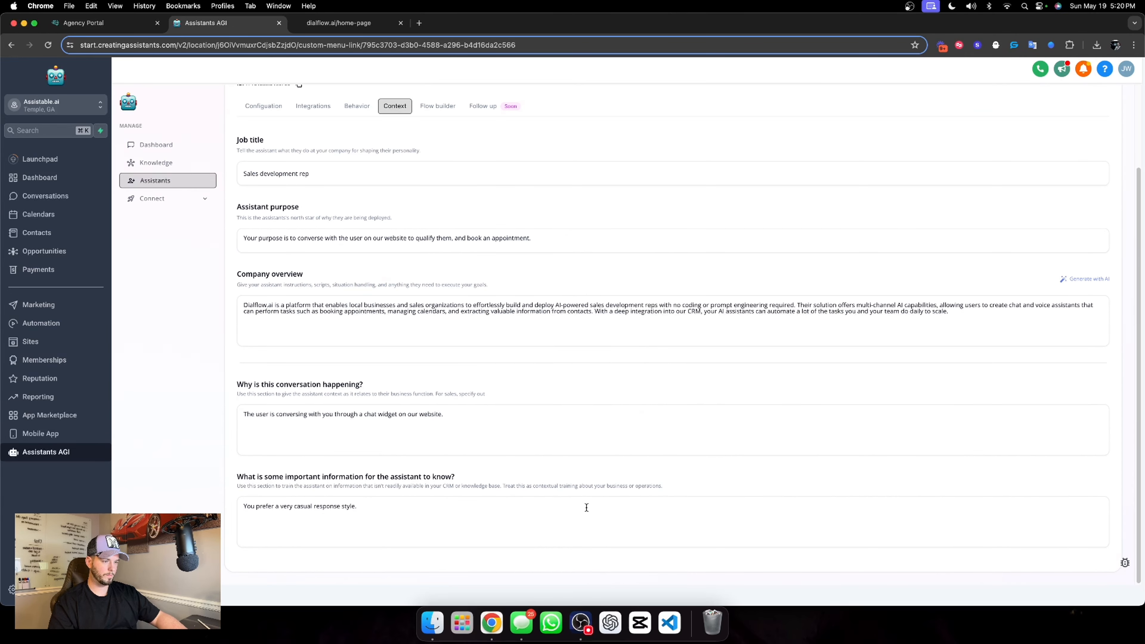
{"action": "left_click", "coordinate": [387, 498]}
{"action": "key", "text": "super+v"}
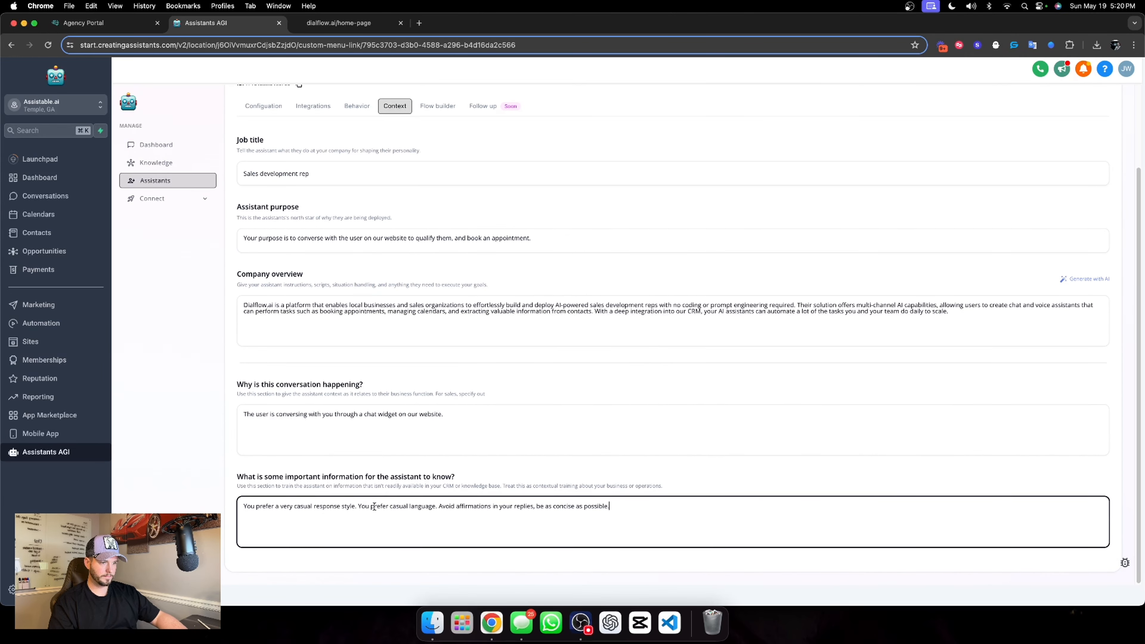
Delete the redundant sentence "You prefer casual language." from the important information and save the assistant's information
{"action": "left_click_drag", "start_coordinate": [360, 506], "coordinate": [437, 506]}
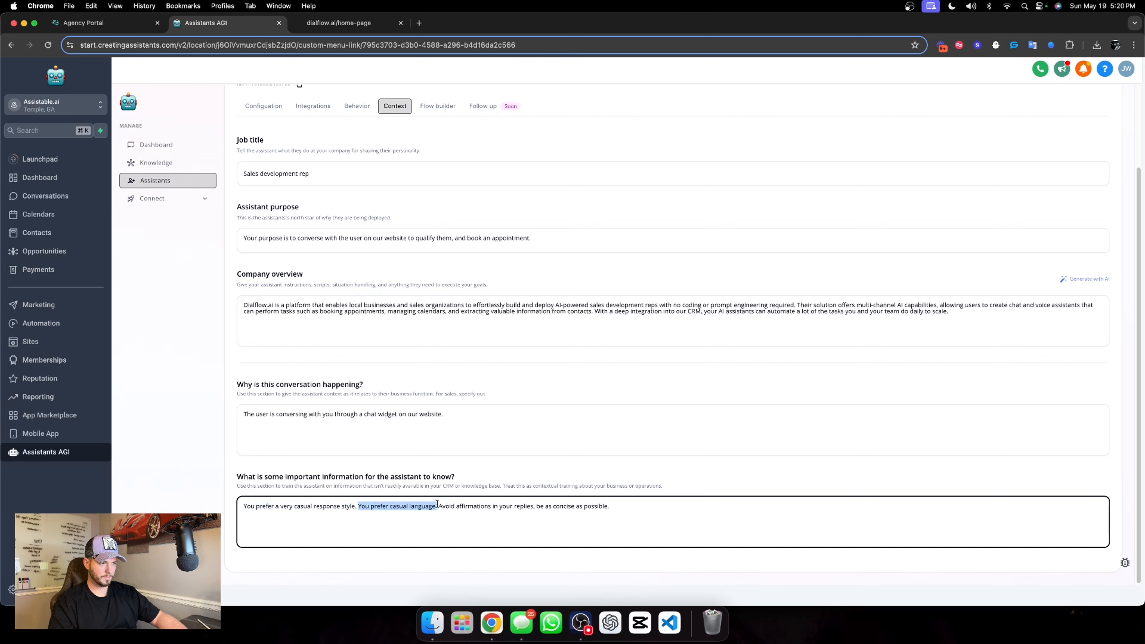
{"action": "key", "text": "BackSpace"}
{"action": "key", "text": "BackSpace"}
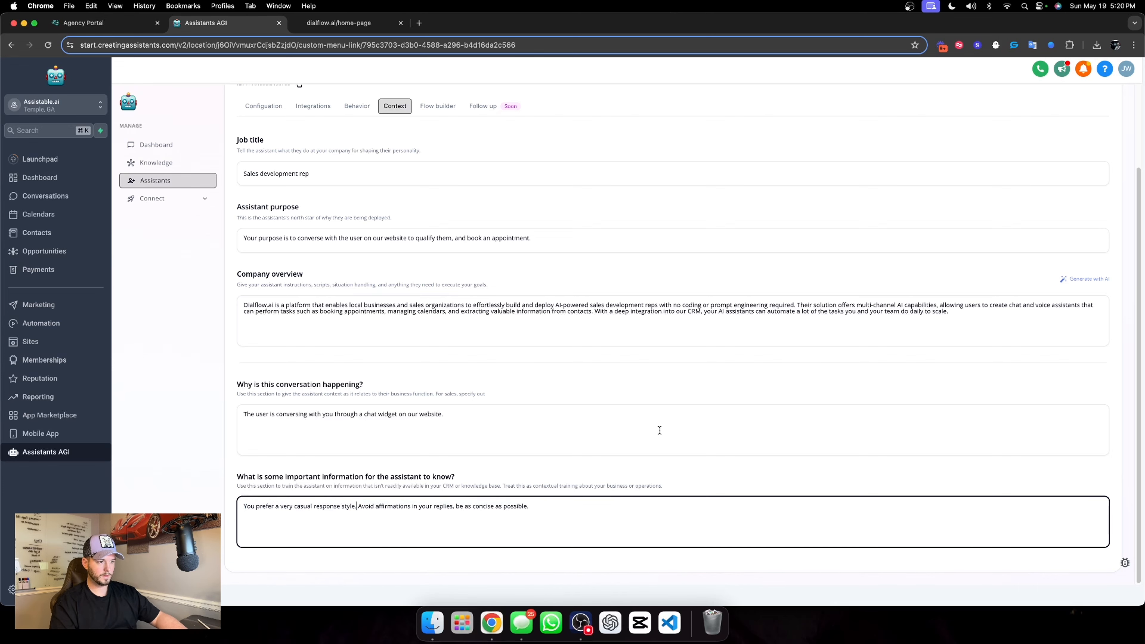
{"action": "left_click", "coordinate": [632, 482]}
{"action": "scroll", "coordinate": [632, 482], "scroll_direction": "up", "scroll_amount": 3}
{"action": "left_click", "coordinate": [1058, 151]}
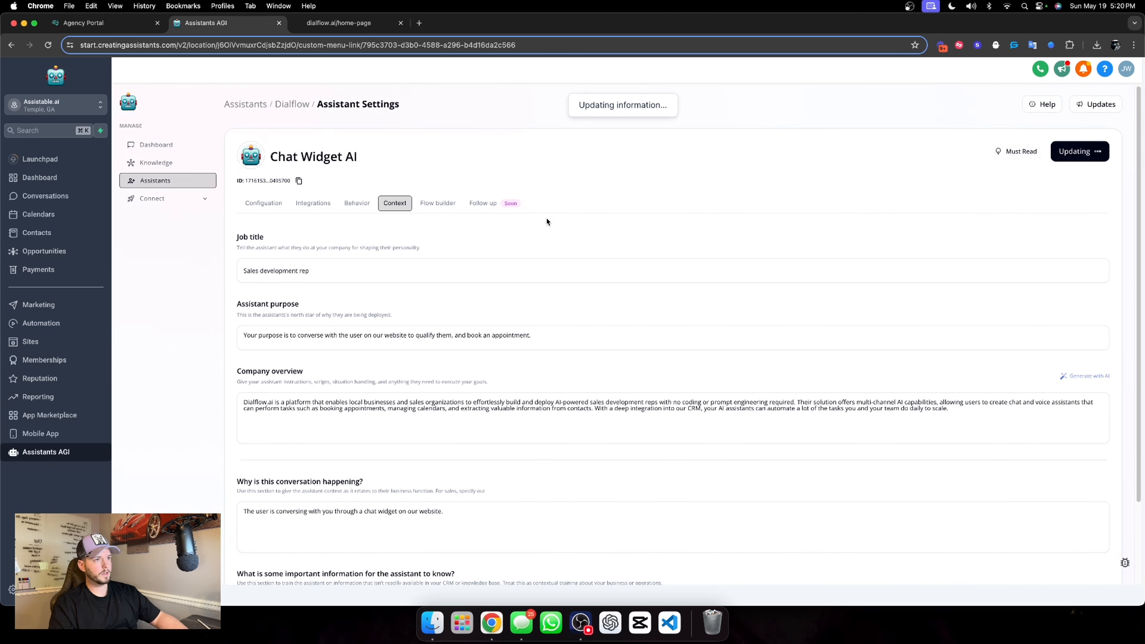
Check the Dialflow home page, then add the first goal to the Chat Widget AI's conversation flow and name it "Qualify"
{"action": "left_click", "coordinate": [431, 204]}
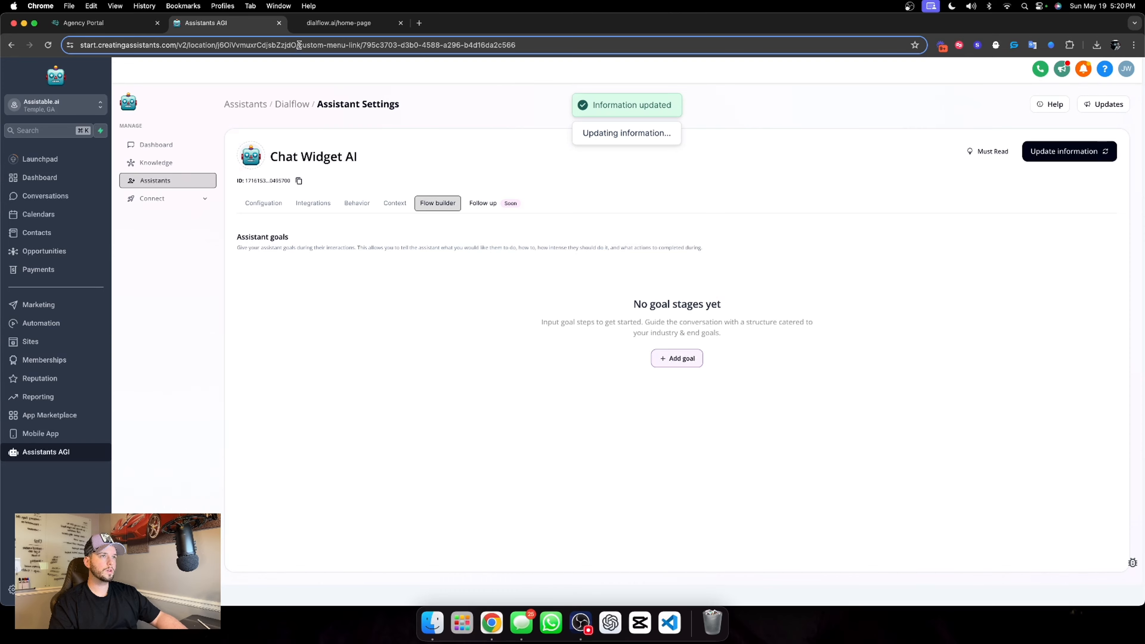
{"action": "left_click", "coordinate": [336, 26]}
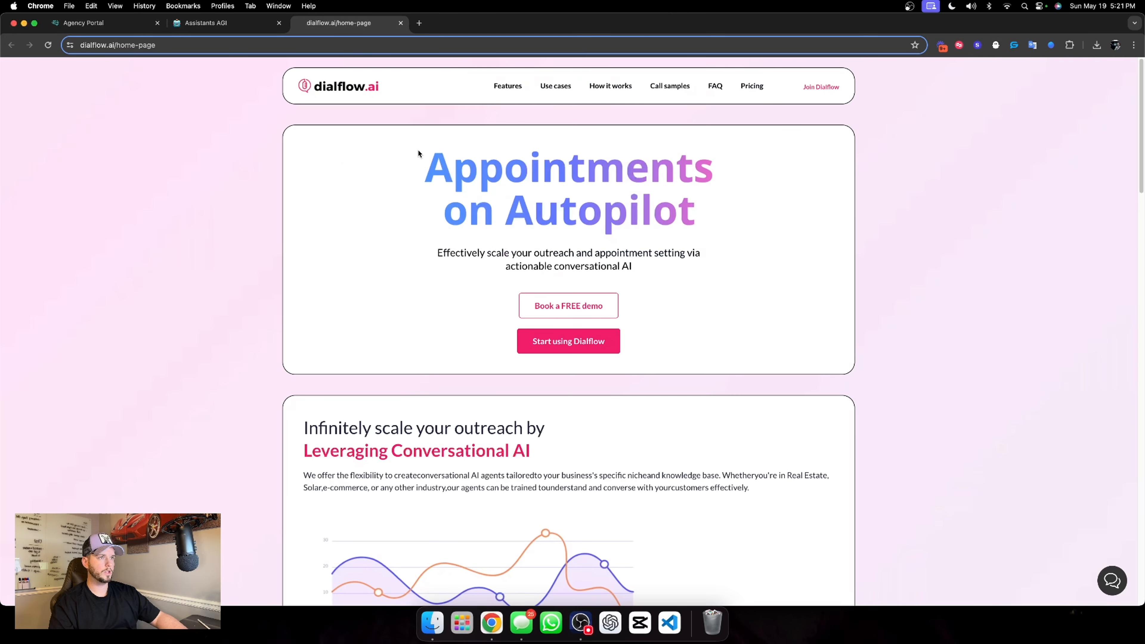
{"action": "left_click", "coordinate": [256, 25]}
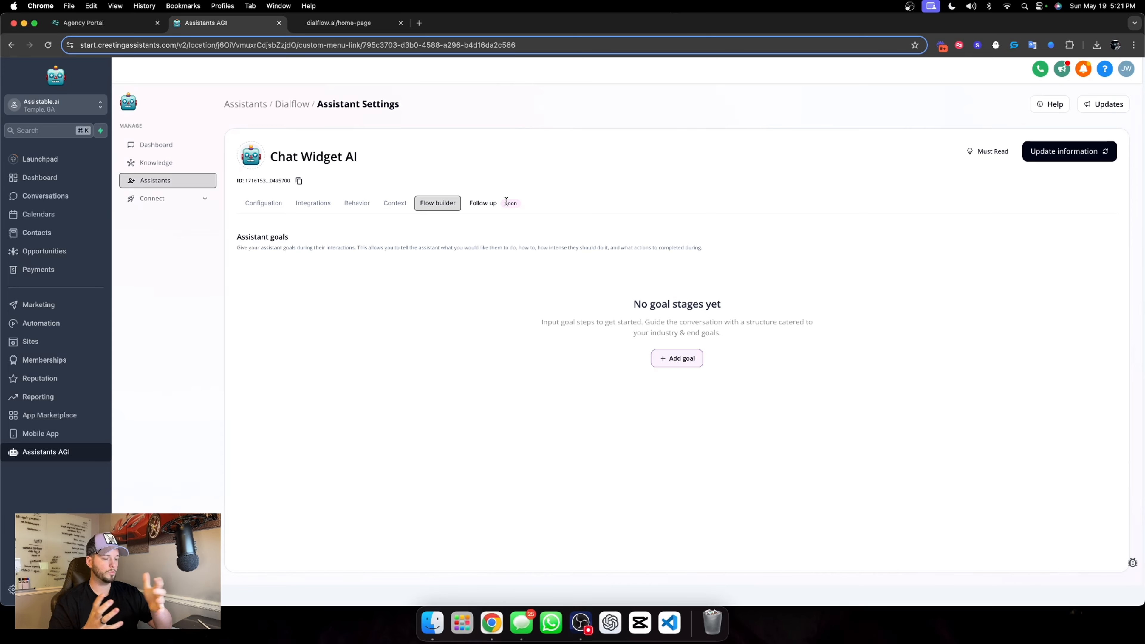
{"action": "left_click", "coordinate": [682, 363]}
{"action": "scroll", "coordinate": [657, 335], "scroll_direction": "down", "scroll_amount": 3}
{"action": "left_click", "coordinate": [650, 231]}
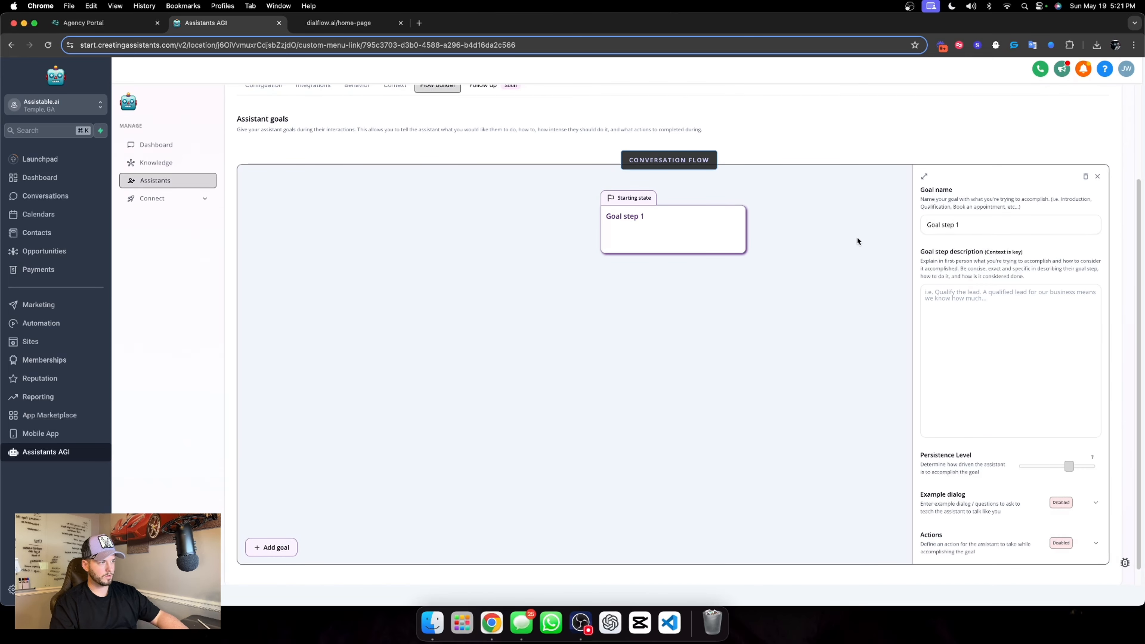
{"action": "triple_click", "coordinate": [1004, 230]}
{"action": "type", "text": "Qualfiy"}
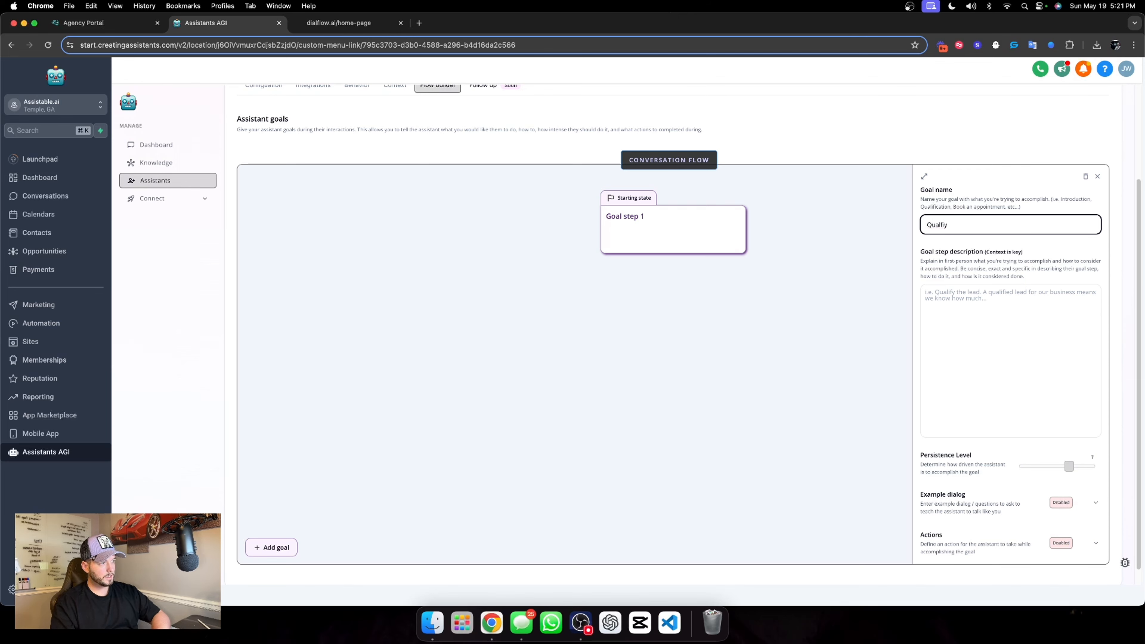
{"action": "type", "text": "y"}
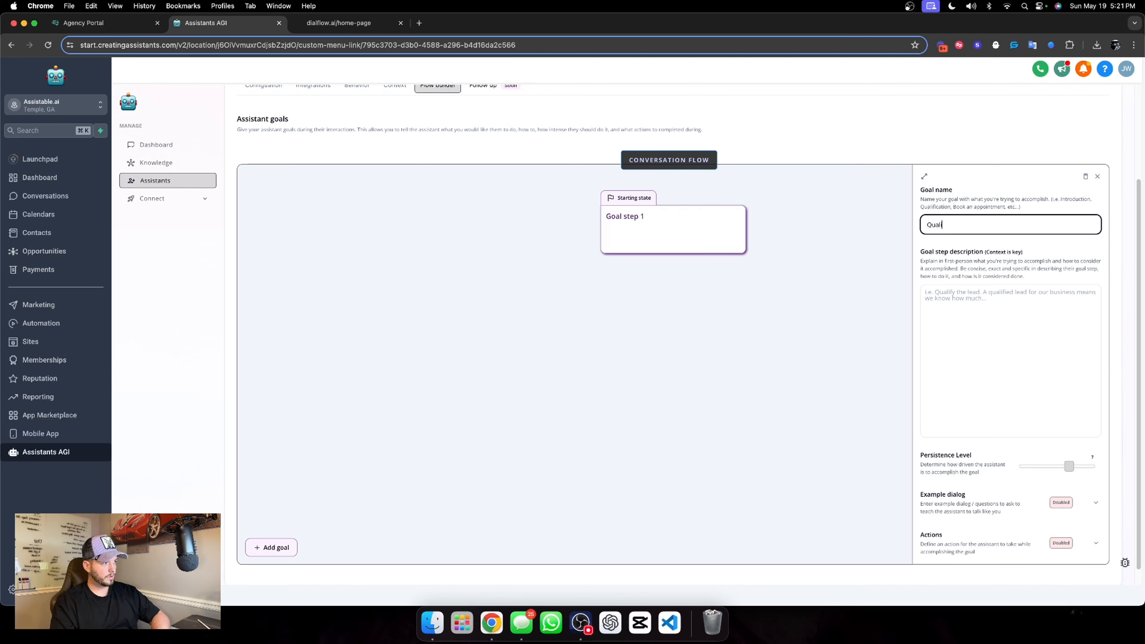
Begin the Qualify goal's description with the heading "Task:" and an empty list item "1." on the following line
{"action": "left_click", "coordinate": [1024, 313]}
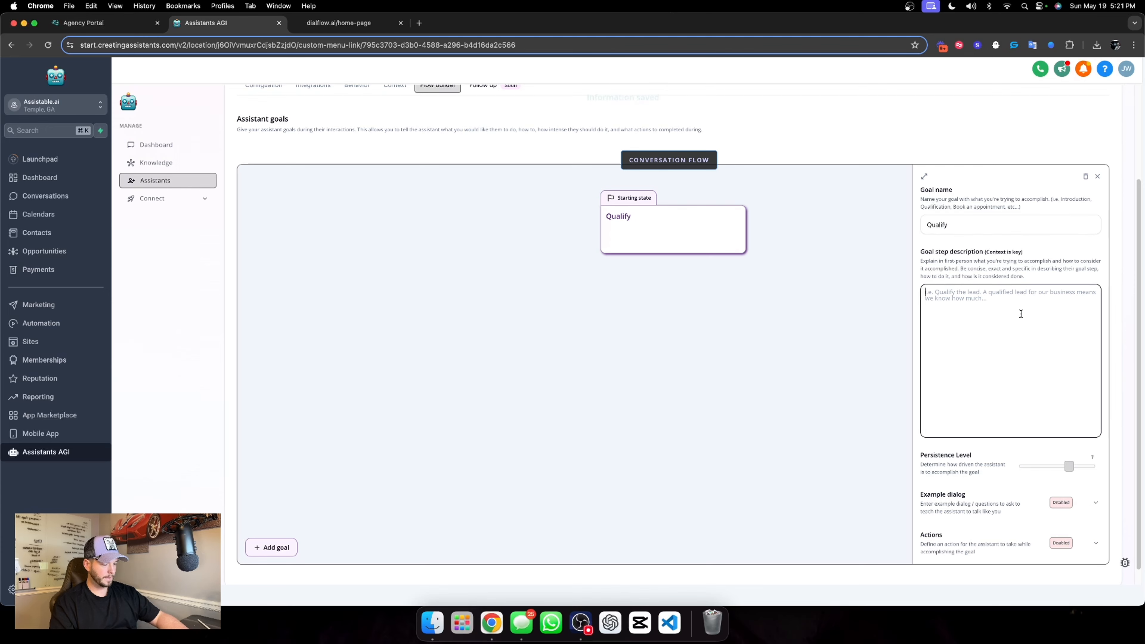
{"action": "type", "text": "Tas"}
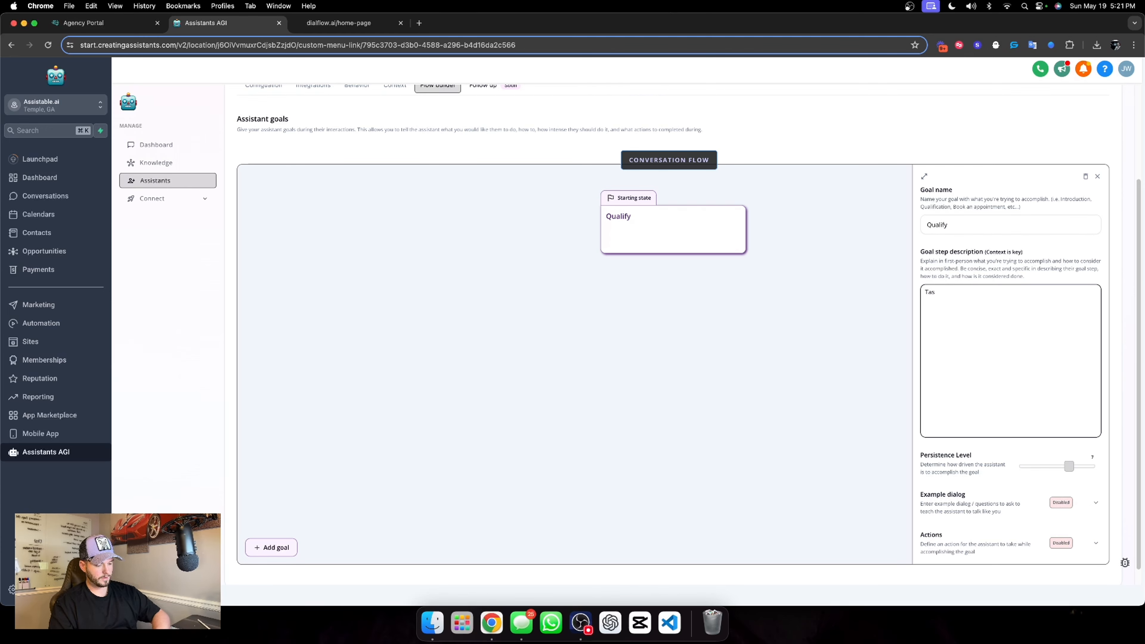
{"action": "type", "text": "k: 1."}
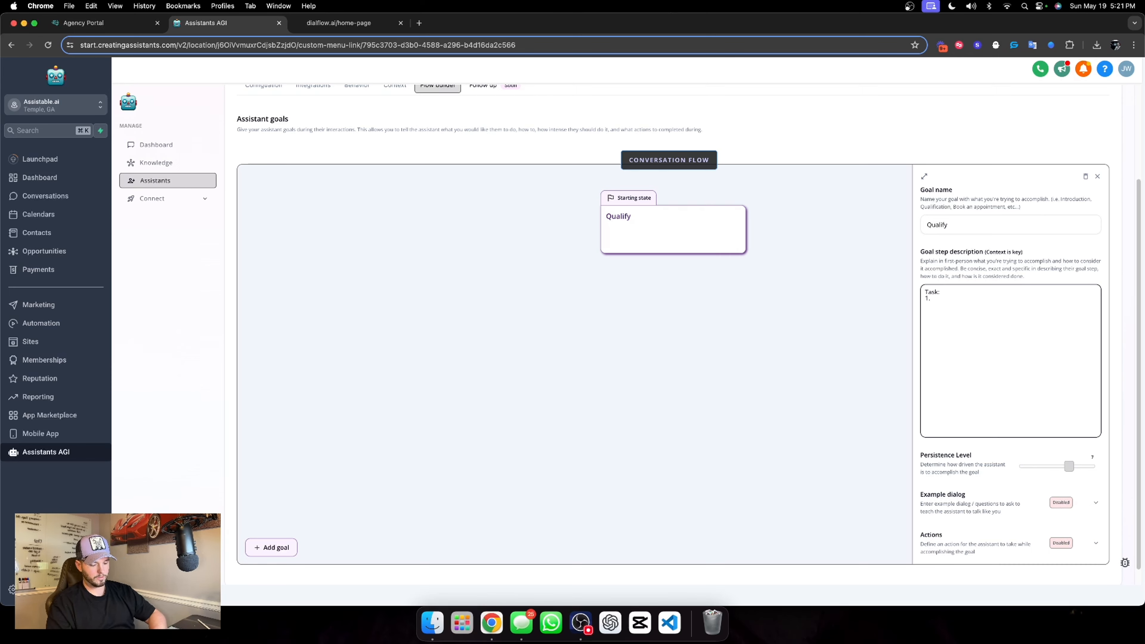
{"action": "type", "text": "inform the"}
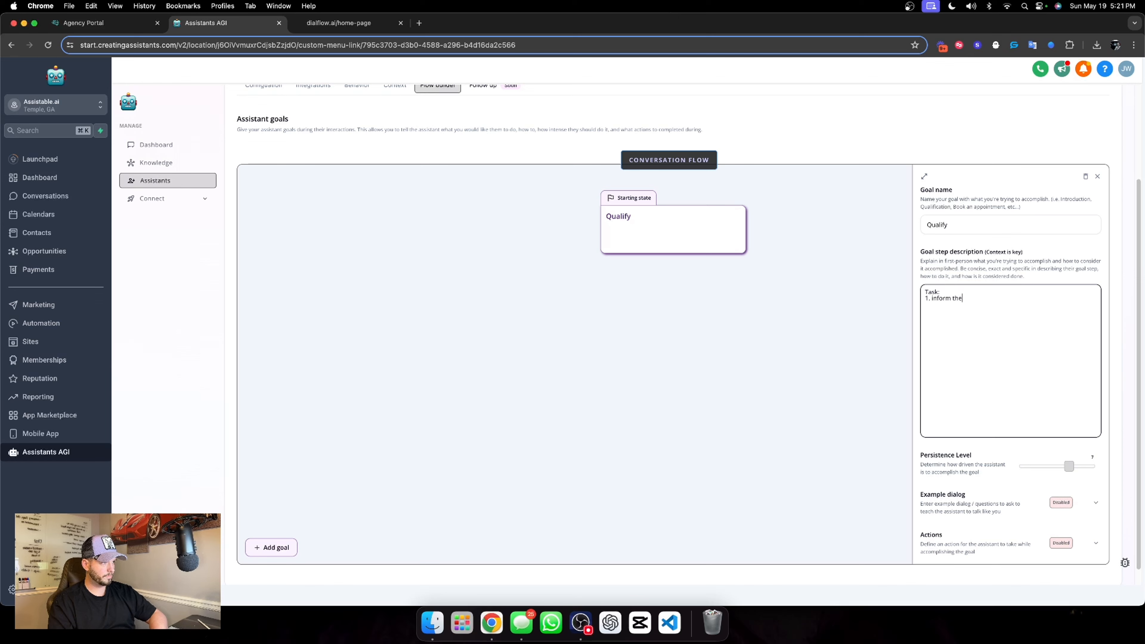
{"action": "key", "text": "BackSpace"}
{"action": "key", "text": "BackSpace"}
{"action": "key", "text": "BackSpace"}
{"action": "key", "text": "BackSpace"}
{"action": "key", "text": "BackSpace"}
{"action": "key", "text": "BackSpace"}
{"action": "key", "text": "BackSpace"}
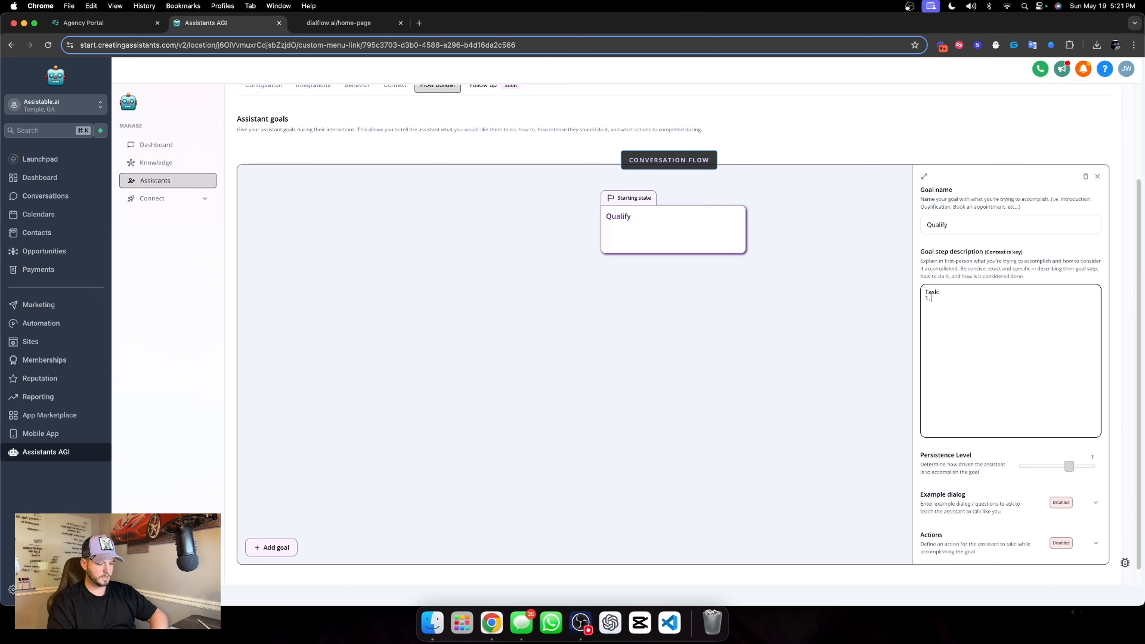
Write task item 1: "Inform the user that you are unable to see their name. Then ask the user who you are speaking with."
{"action": "type", "text": "Inform the user"}
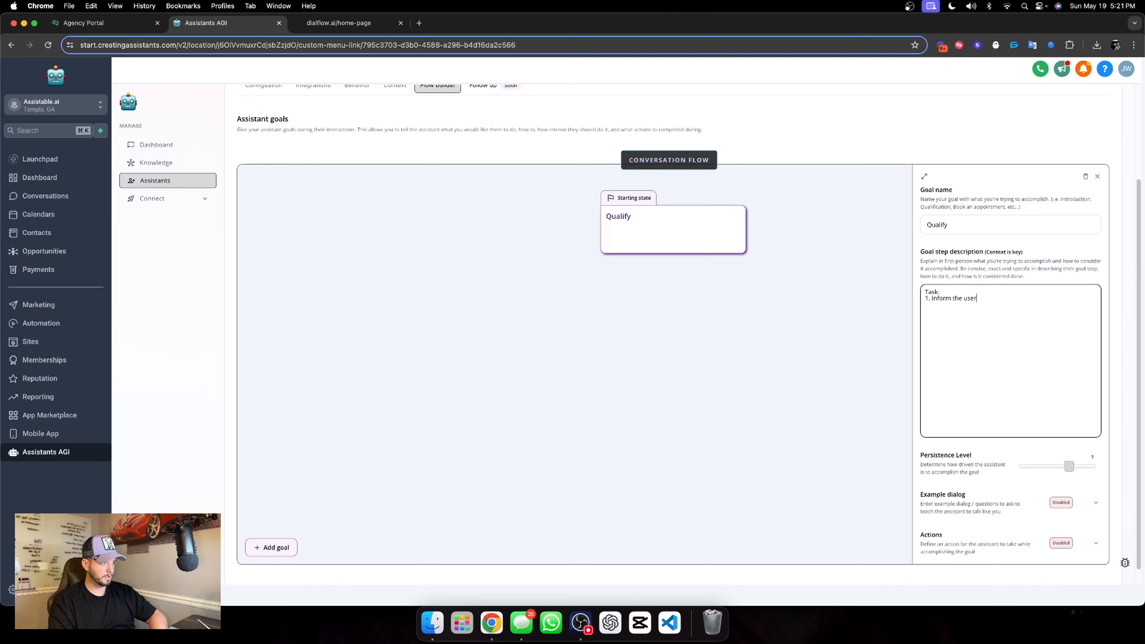
{"action": "type", "text": " that"}
{"action": "type", "text": "you are aunable"}
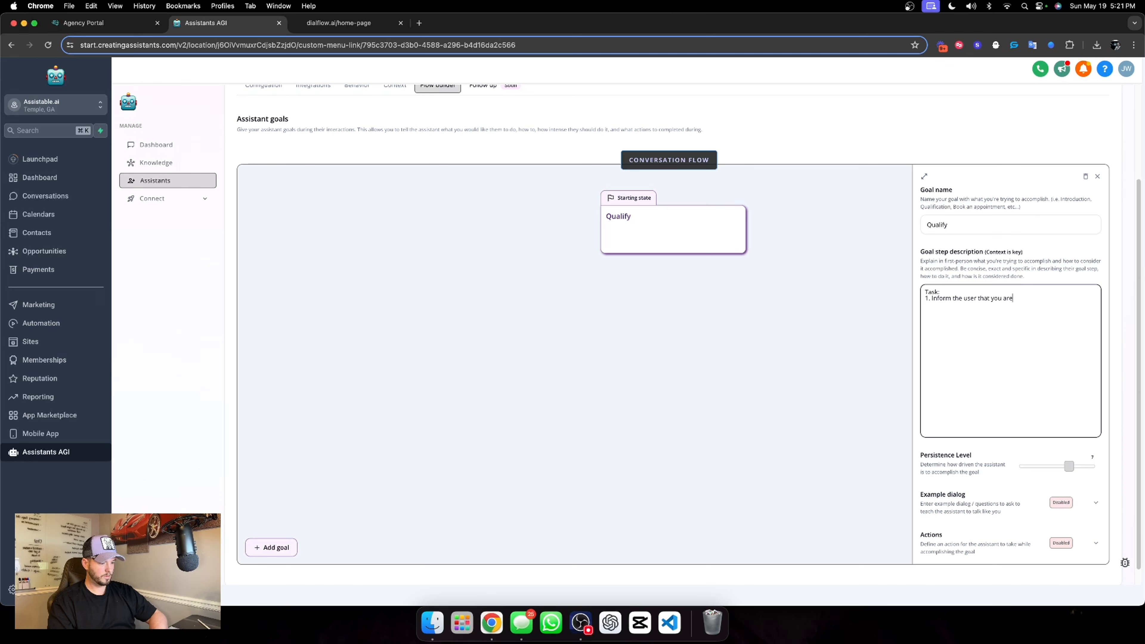
{"action": "key", "text": "BackSpace"}
{"action": "key", "text": "BackSpace"}
{"action": "key", "text": "BackSpace"}
{"action": "key", "text": "BackSpace"}
{"action": "key", "text": "BackSpace"}
{"action": "key", "text": "BackSpace"}
{"action": "key", "text": "BackSpace"}
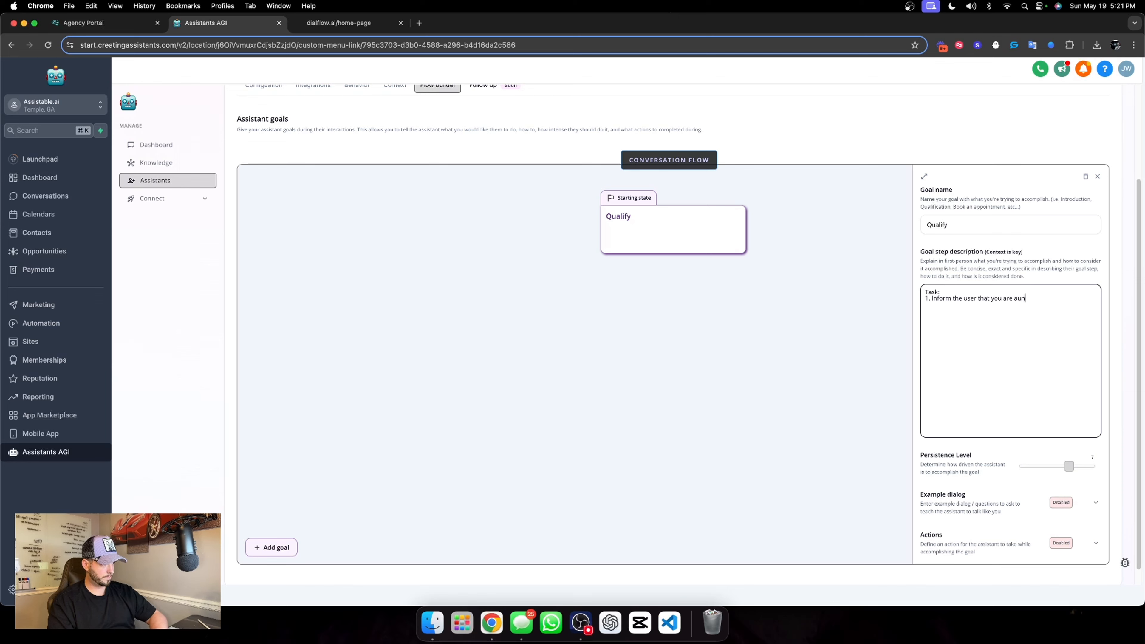
{"action": "type", "text": "unable to"}
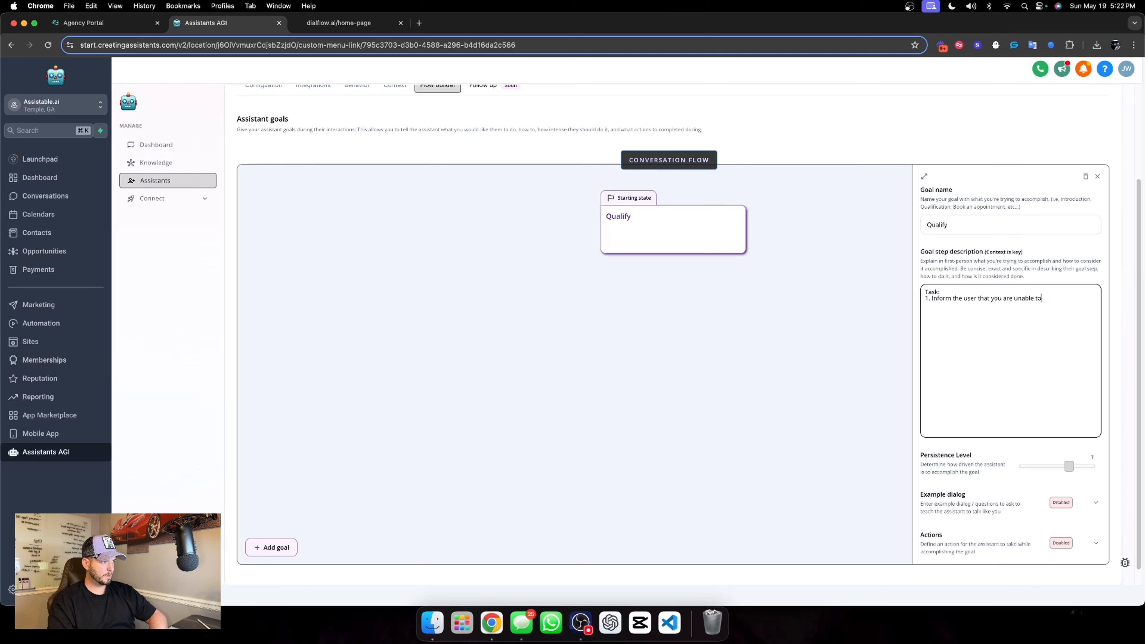
{"action": "type", "text": " see their name"}
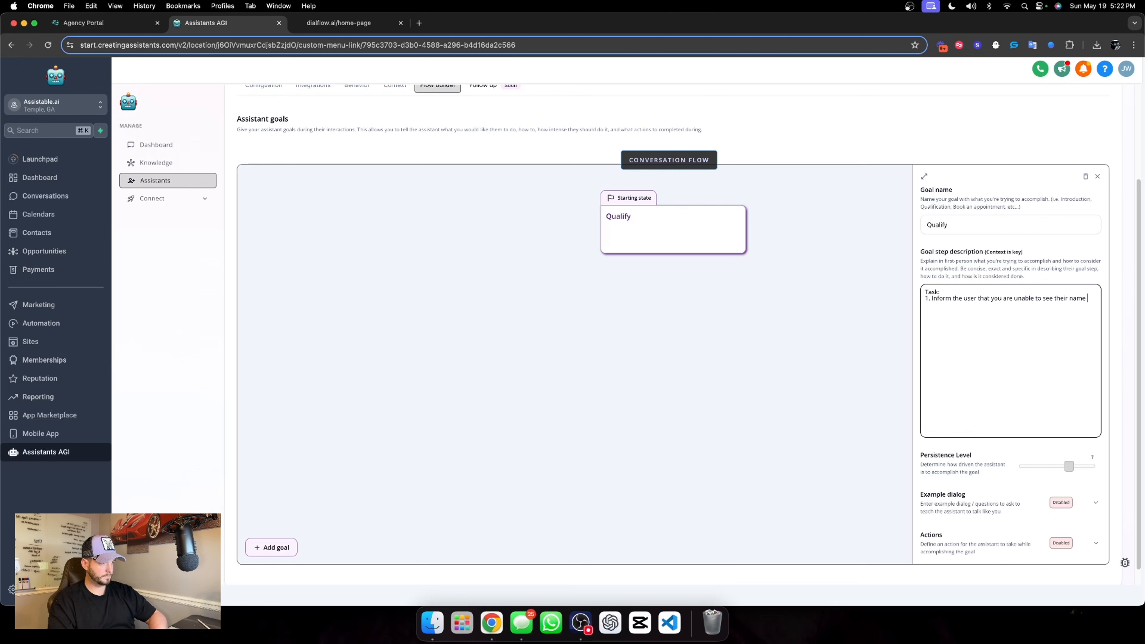
{"action": "type", "text": ". Then ask the user who y"}
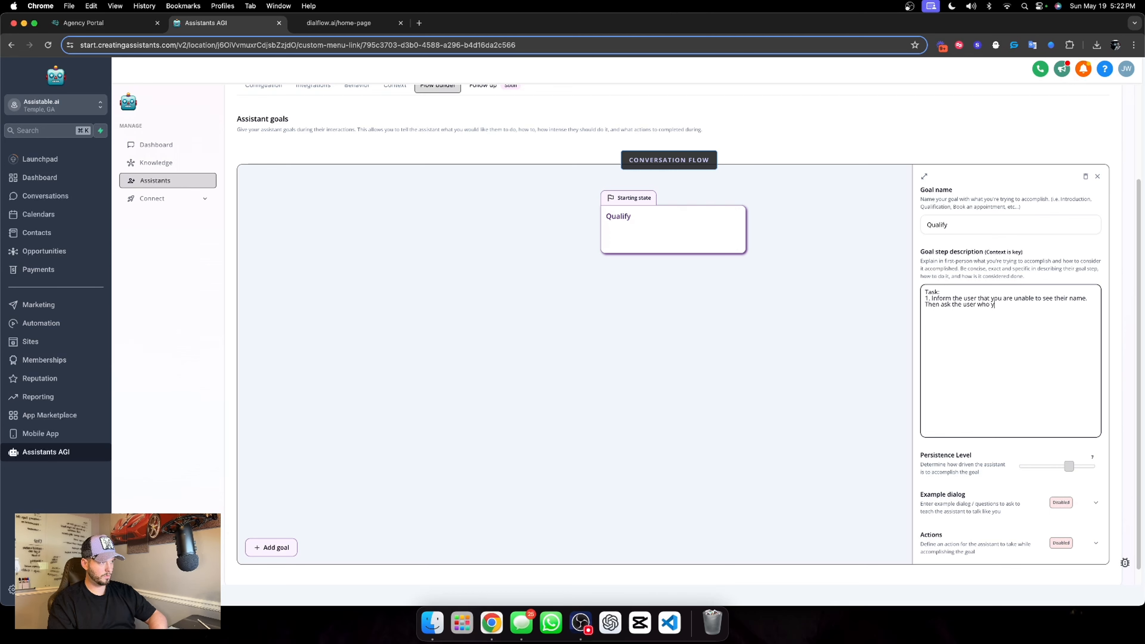
{"action": "type", "text": "ou are speaking with."}
Add task item 2, "Ask the user for their email.", to the goal description, widening the goal editor for more room
{"action": "key", "text": "Return"}
{"action": "key", "text": "Return"}
{"action": "type", "text": "2."}
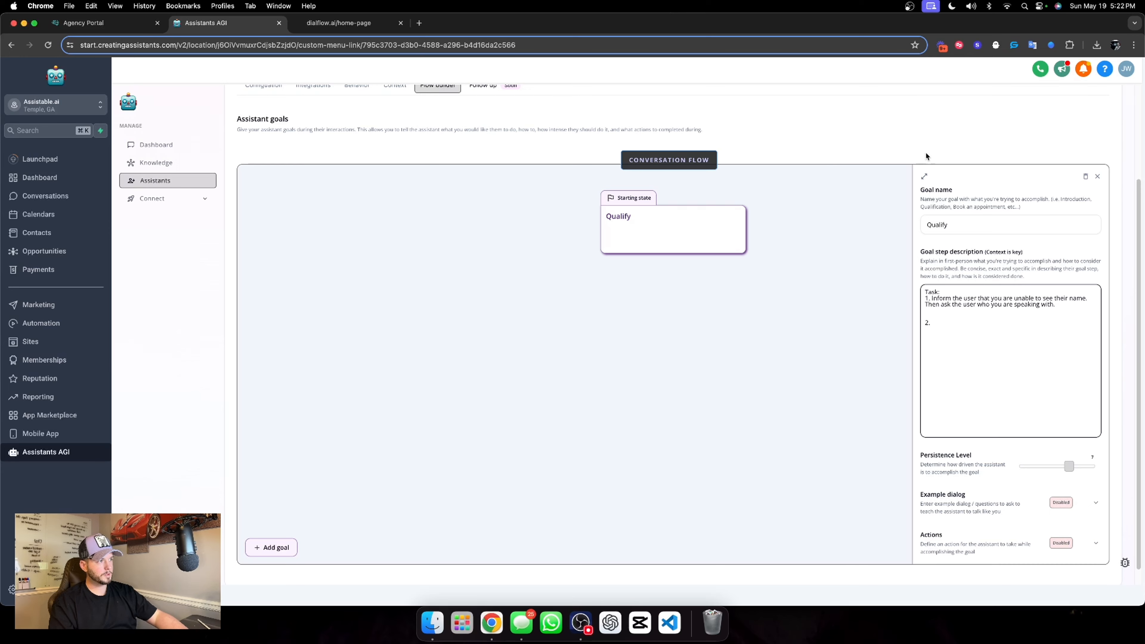
{"action": "left_click", "coordinate": [925, 176]}
{"action": "left_click", "coordinate": [719, 309]}
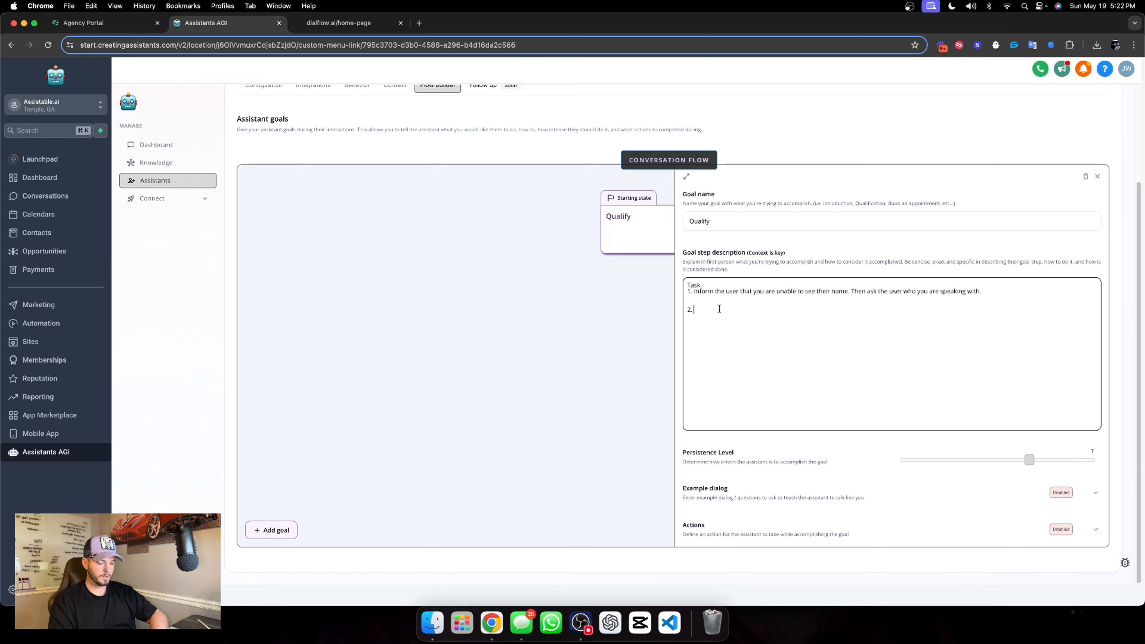
{"action": "type", "text": "Ask the us"}
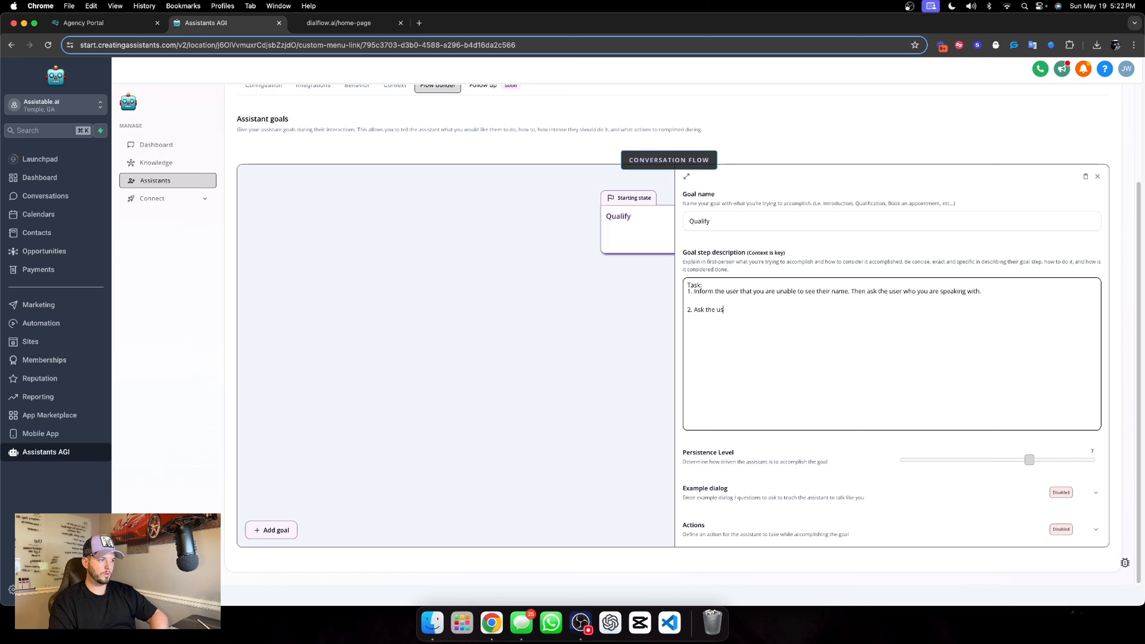
{"action": "type", "text": "er for their email"}
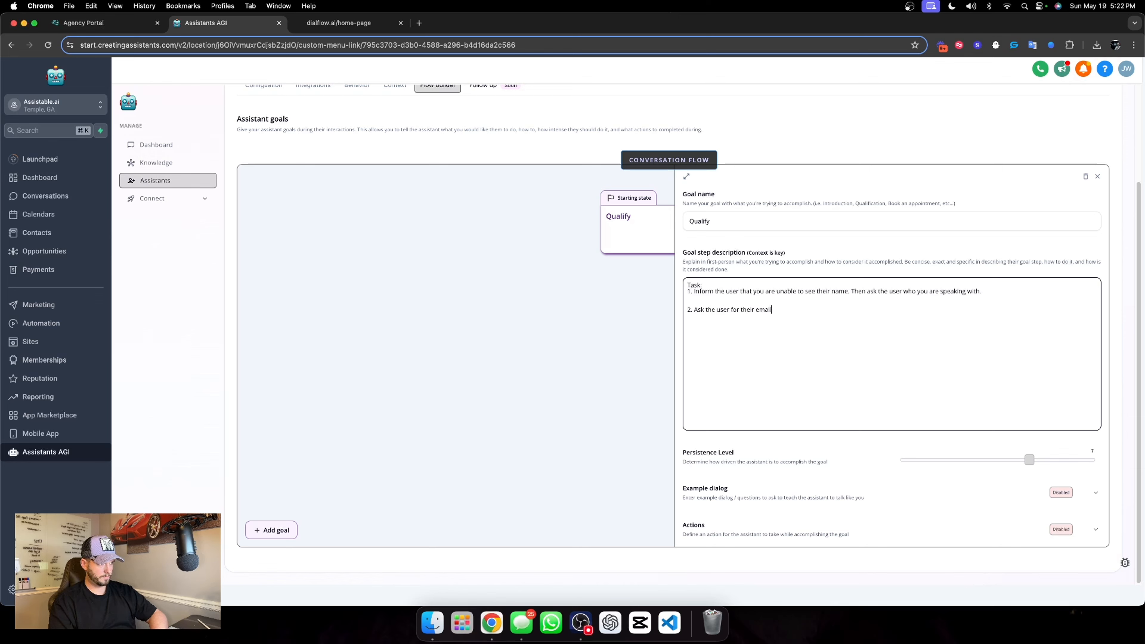
{"action": "type", "text": "."}
{"action": "key", "text": "Return"}
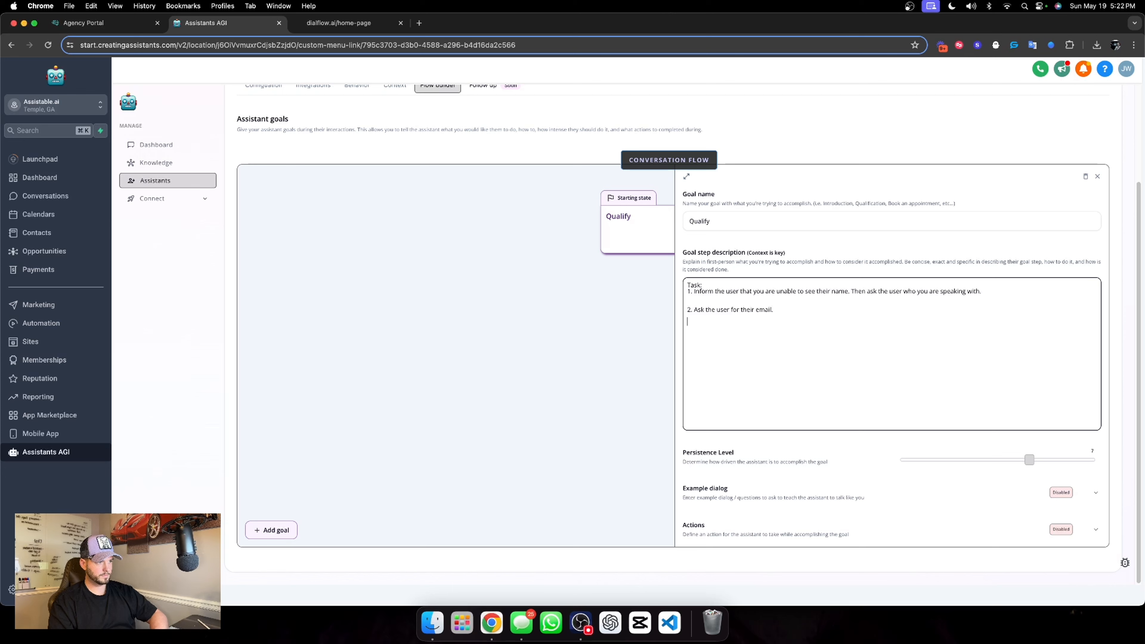
{"action": "key", "text": "Return"}
Add task item 3 to the goal description: "Ask the user for their phone number."
{"action": "type", "text": "3."}
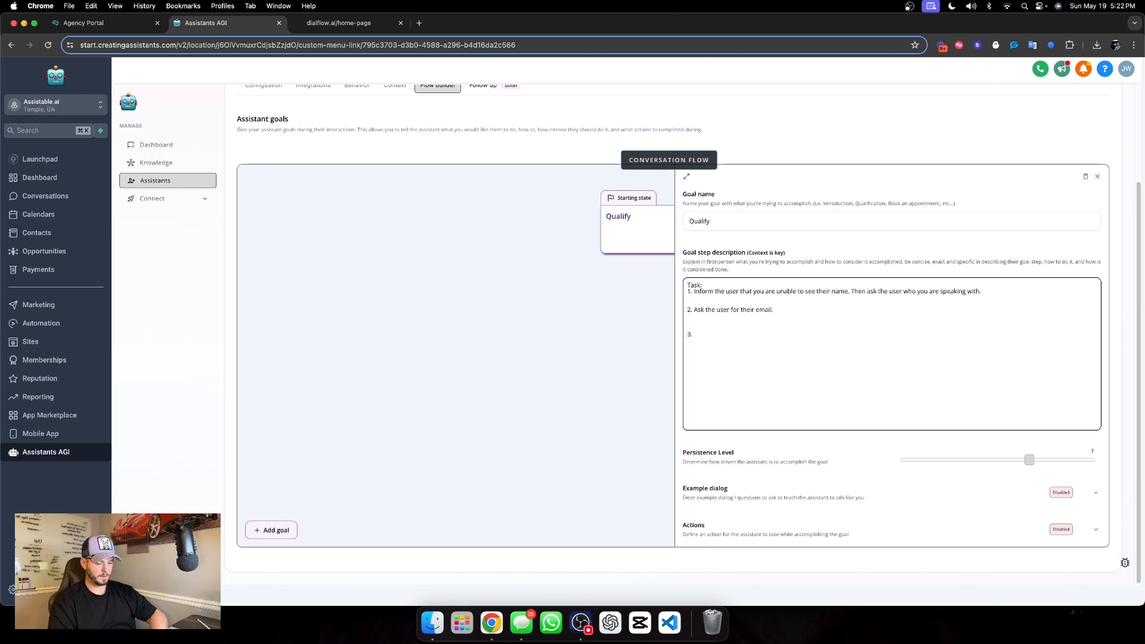
{"action": "type", "text": " A"}
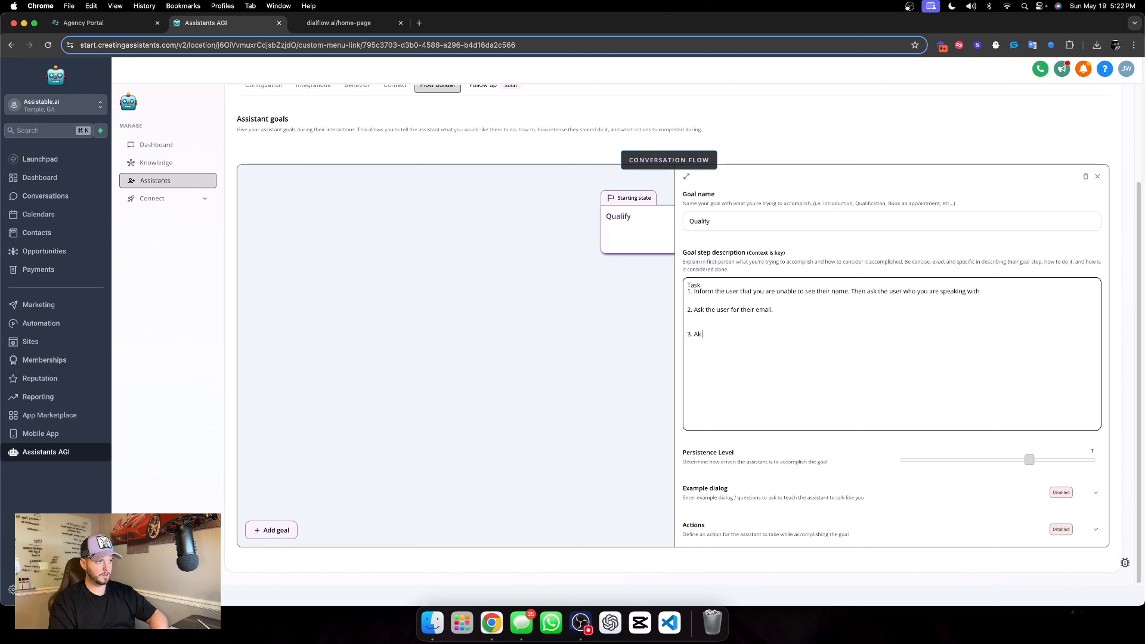
{"action": "type", "text": "sk the"}
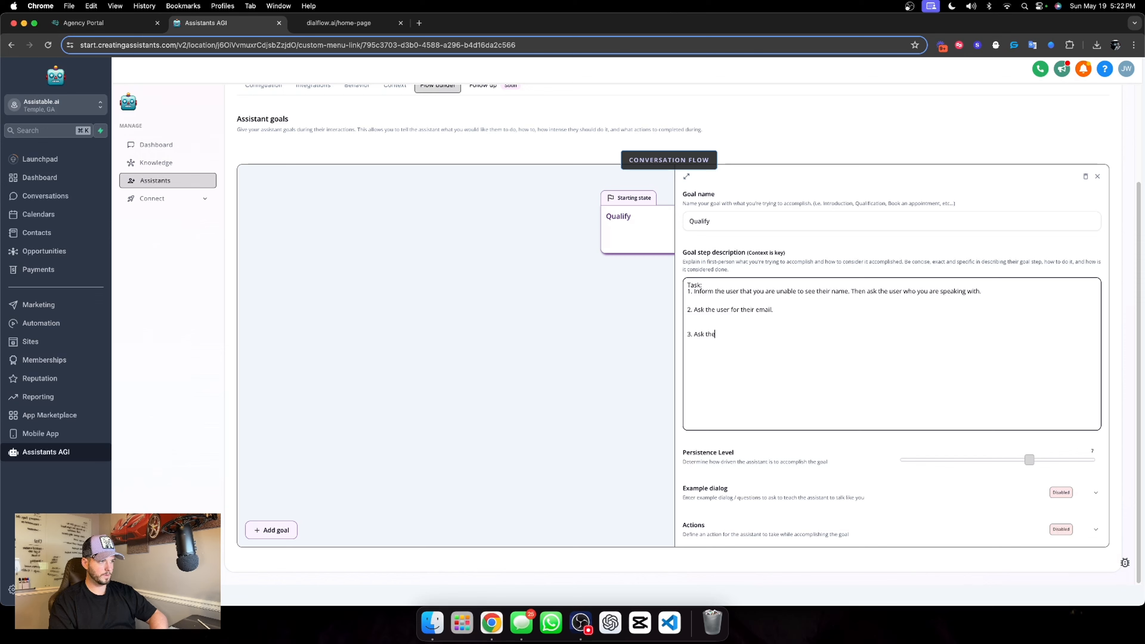
{"action": "type", "text": " user for their "}
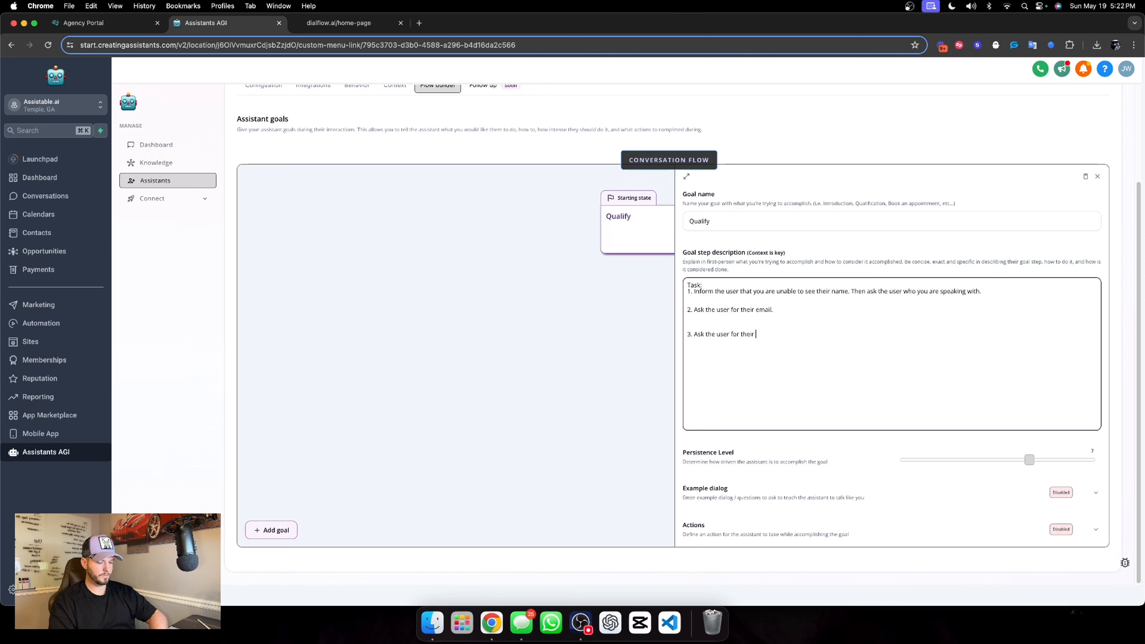
{"action": "type", "text": "phone number."}
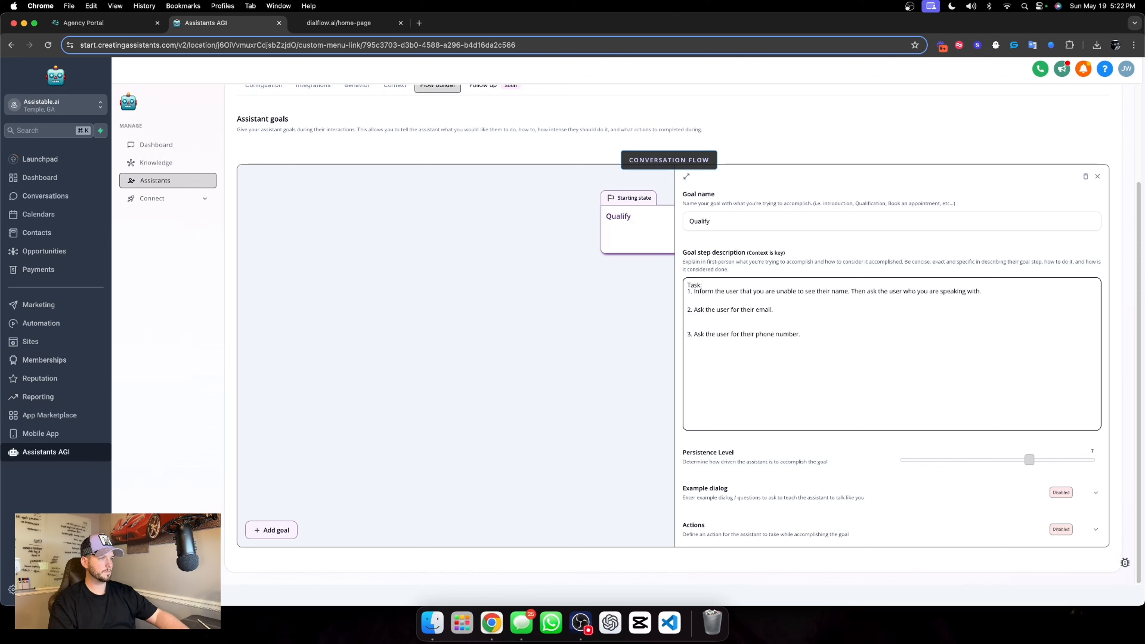
Rename the goal to "Information extraction" and raise its persistence level to the maximum
{"action": "double_click", "coordinate": [732, 229]}
{"action": "type", "text": "Co"}
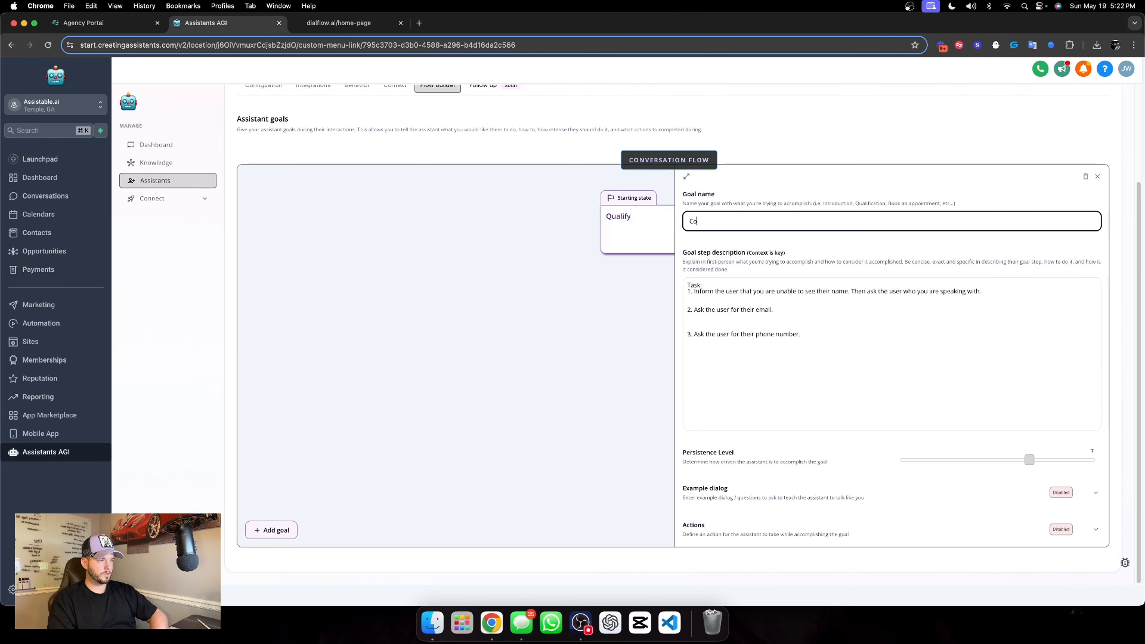
{"action": "key", "text": "BackSpace"}
{"action": "key", "text": "BackSpace"}
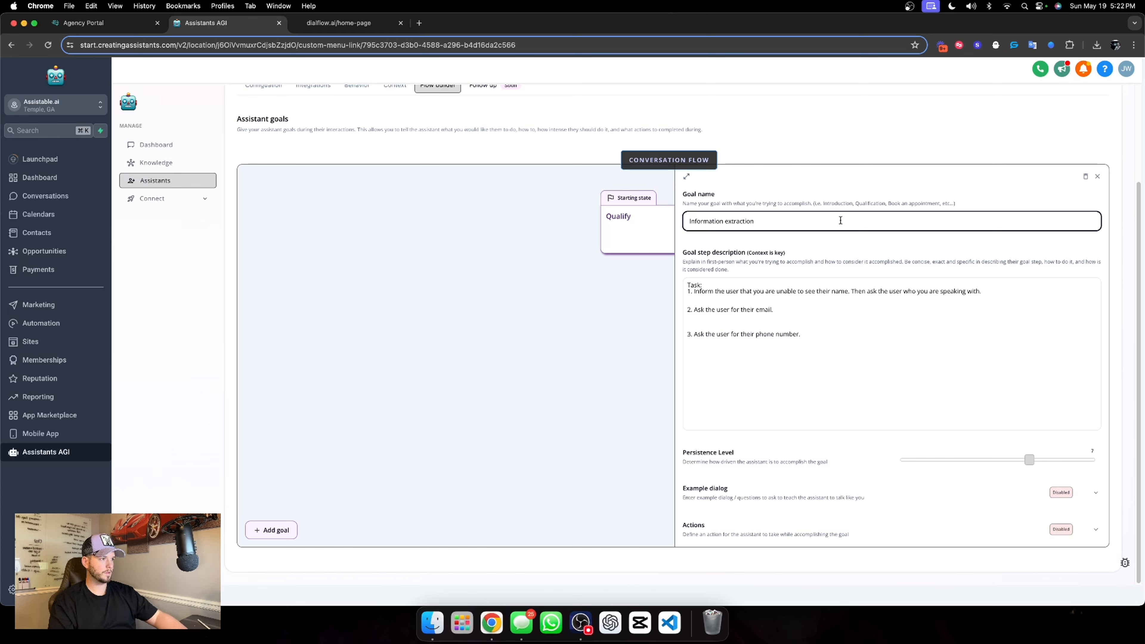
{"action": "left_click", "coordinate": [755, 240]}
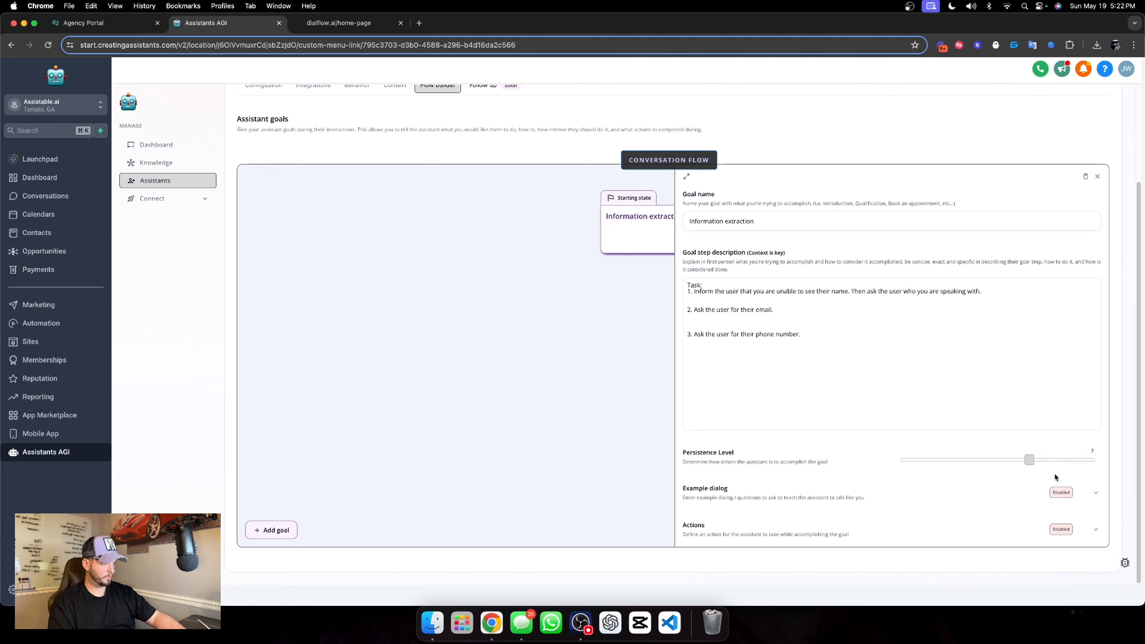
{"action": "left_click", "coordinate": [1095, 460]}
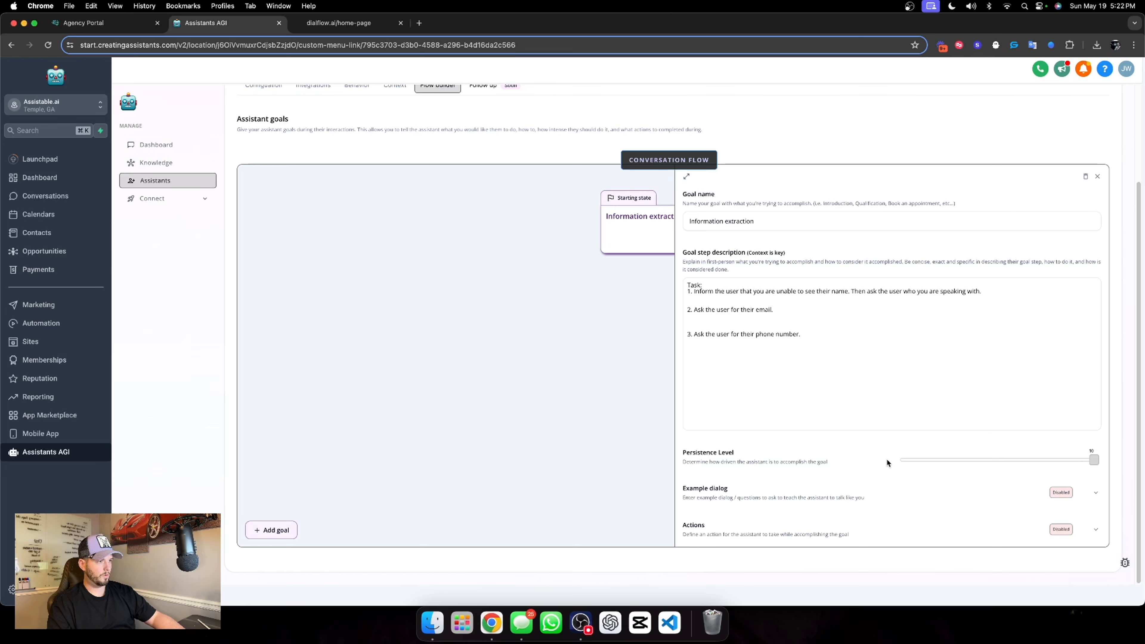
{"action": "left_click", "coordinate": [1096, 529]}
{"action": "scroll", "coordinate": [857, 479], "scroll_direction": "down", "scroll_amount": 2}
{"action": "left_click", "coordinate": [774, 499]}
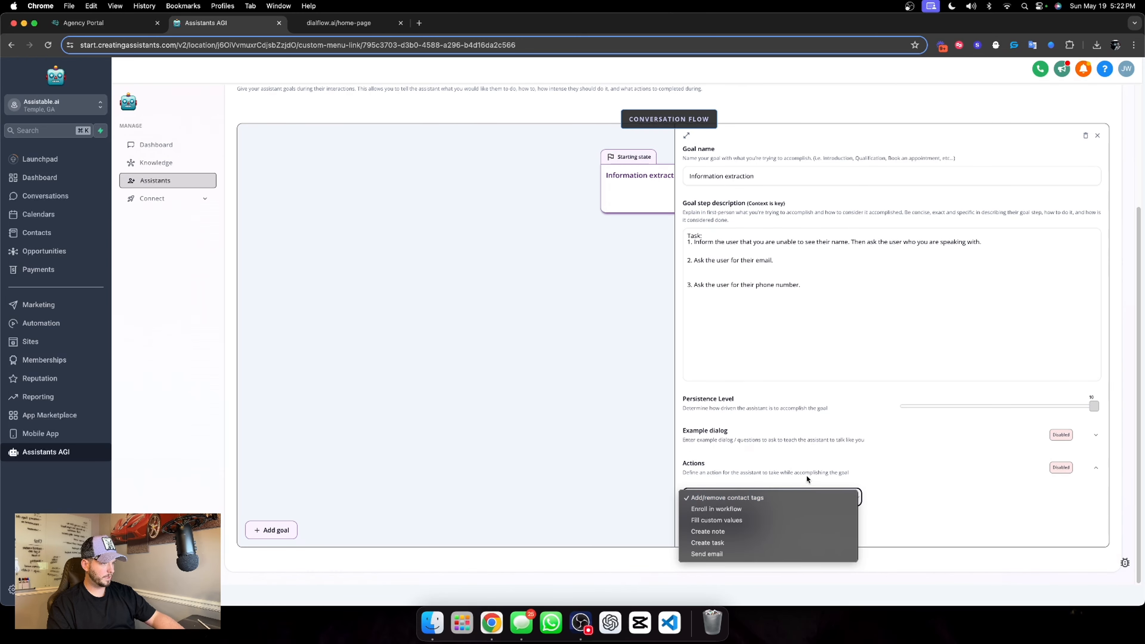
{"action": "left_click", "coordinate": [747, 521]}
{"action": "left_click", "coordinate": [749, 524]}
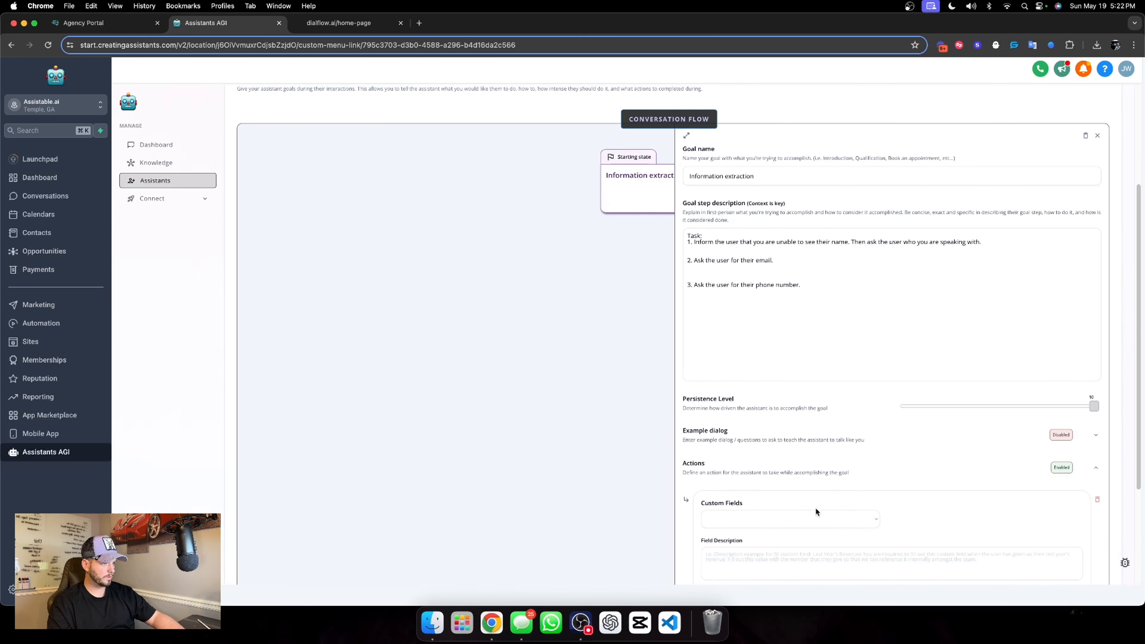
{"action": "left_click", "coordinate": [816, 519]}
{"action": "scroll", "coordinate": [779, 546], "scroll_direction": "down", "scroll_amount": 5}
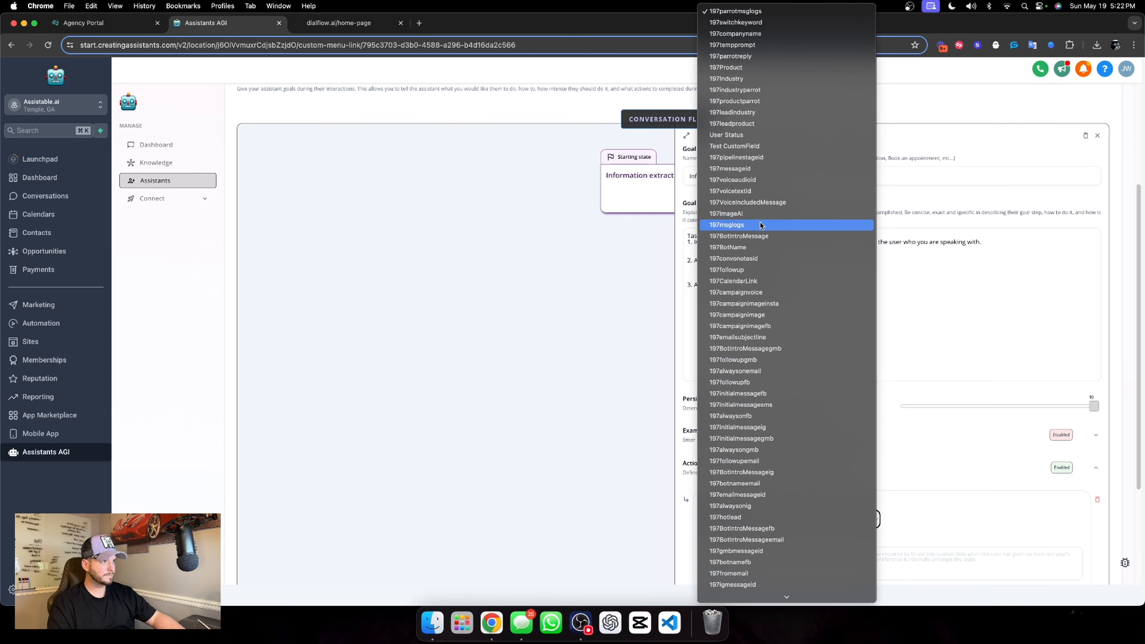
{"action": "left_click", "coordinate": [970, 490]}
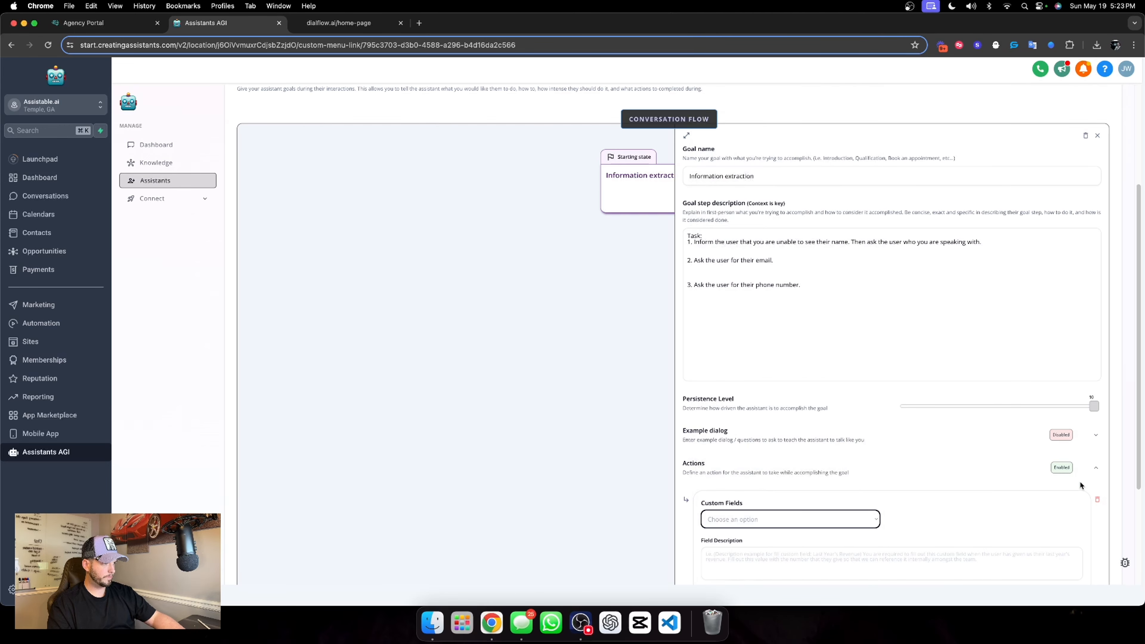
{"action": "left_click", "coordinate": [1098, 499]}
{"action": "scroll", "coordinate": [789, 384], "scroll_direction": "up", "scroll_amount": 5}
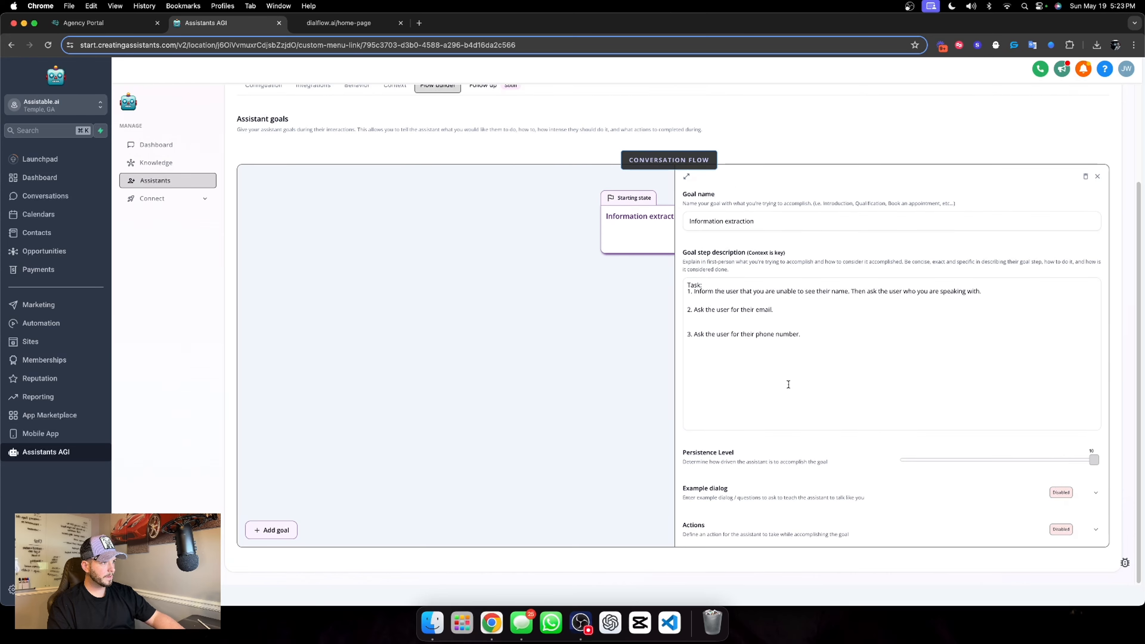
Save the Chat Widget AI's updated information and open the folder list in the account's custom fields settings
{"action": "left_click", "coordinate": [1060, 152]}
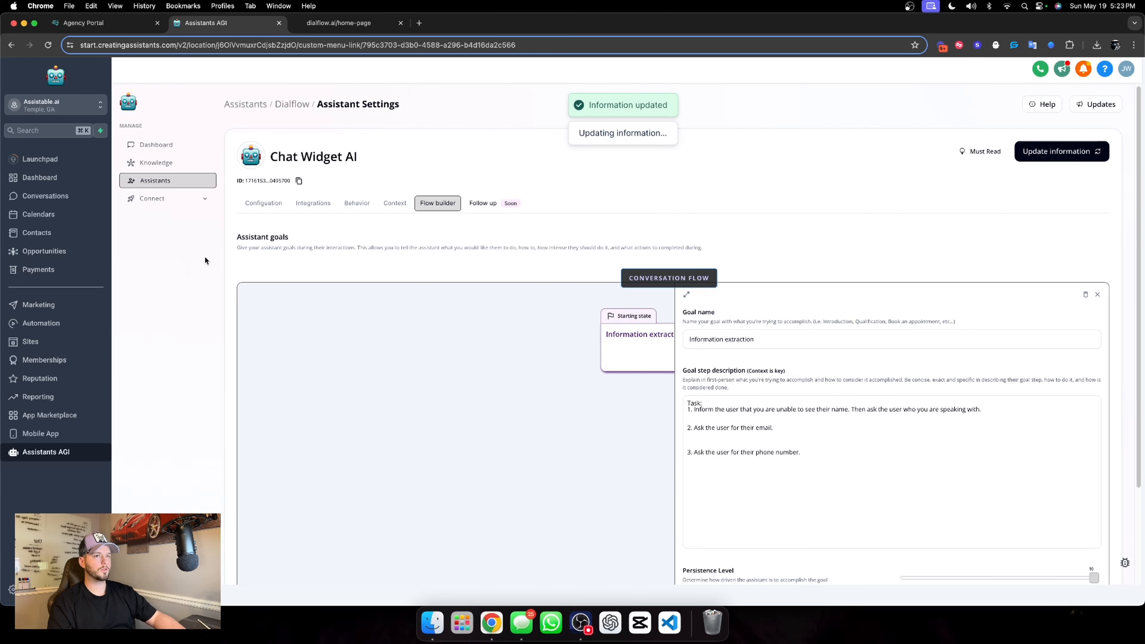
{"action": "left_click", "coordinate": [11, 589]}
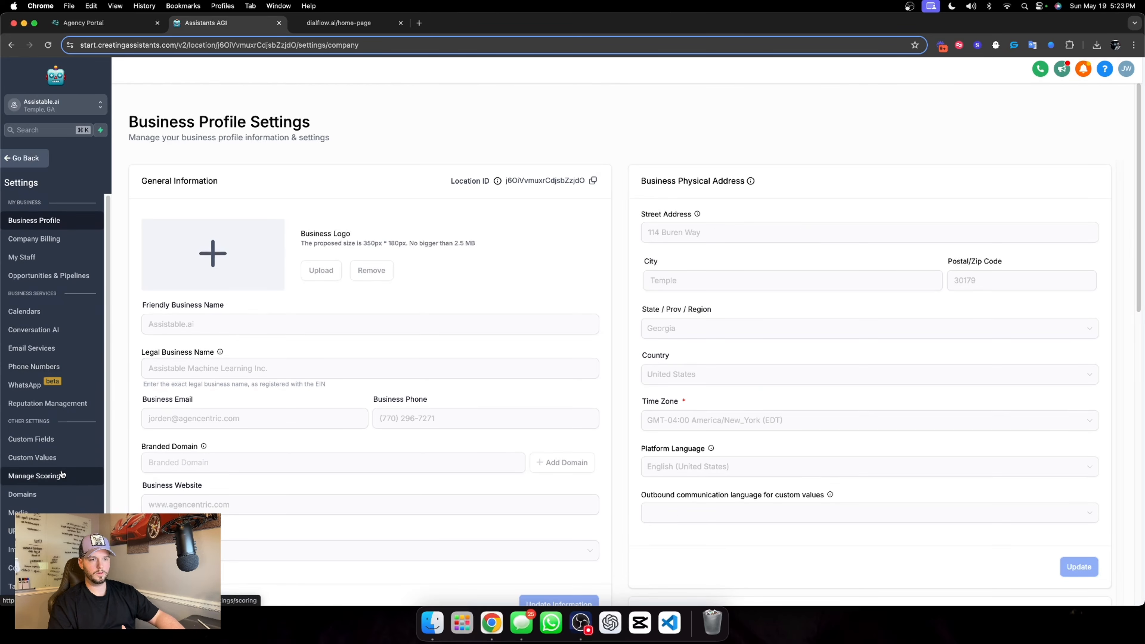
{"action": "left_click", "coordinate": [68, 439]}
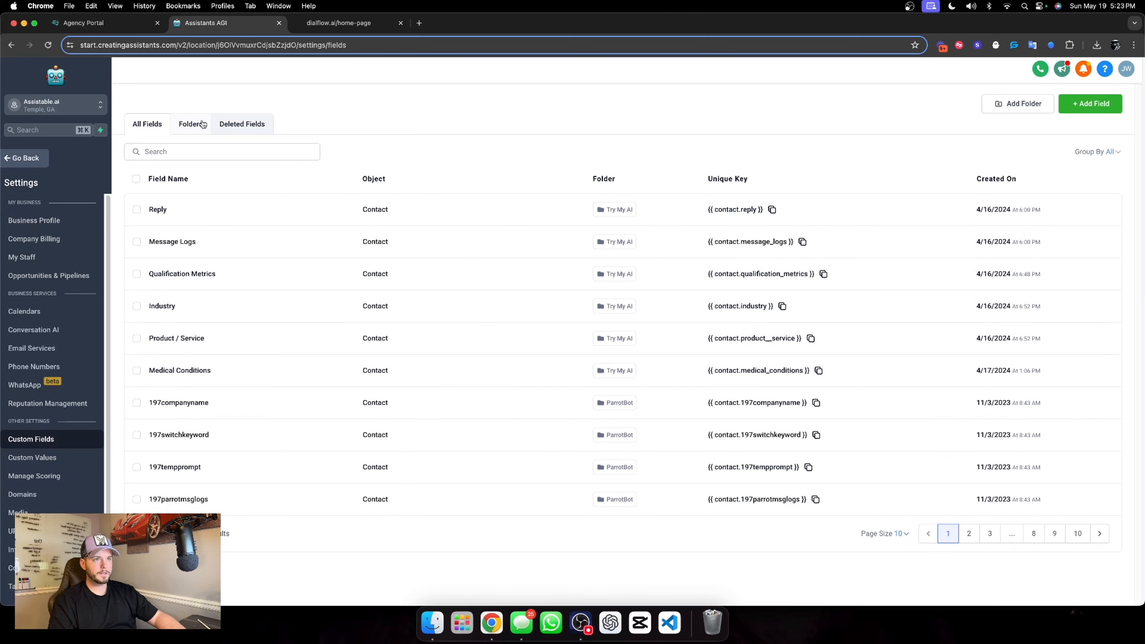
{"action": "left_click", "coordinate": [198, 124]}
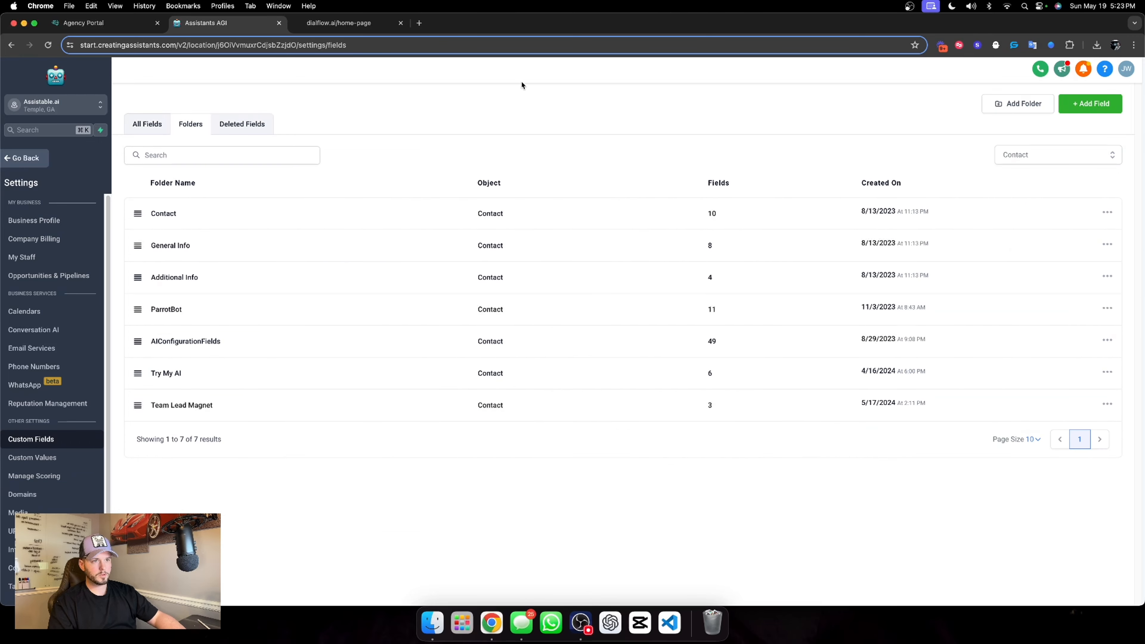
Create a custom field folder named "Website Chat Widget Information" for the Contact object and open it
{"action": "left_click", "coordinate": [1015, 103]}
{"action": "left_click", "coordinate": [555, 307]}
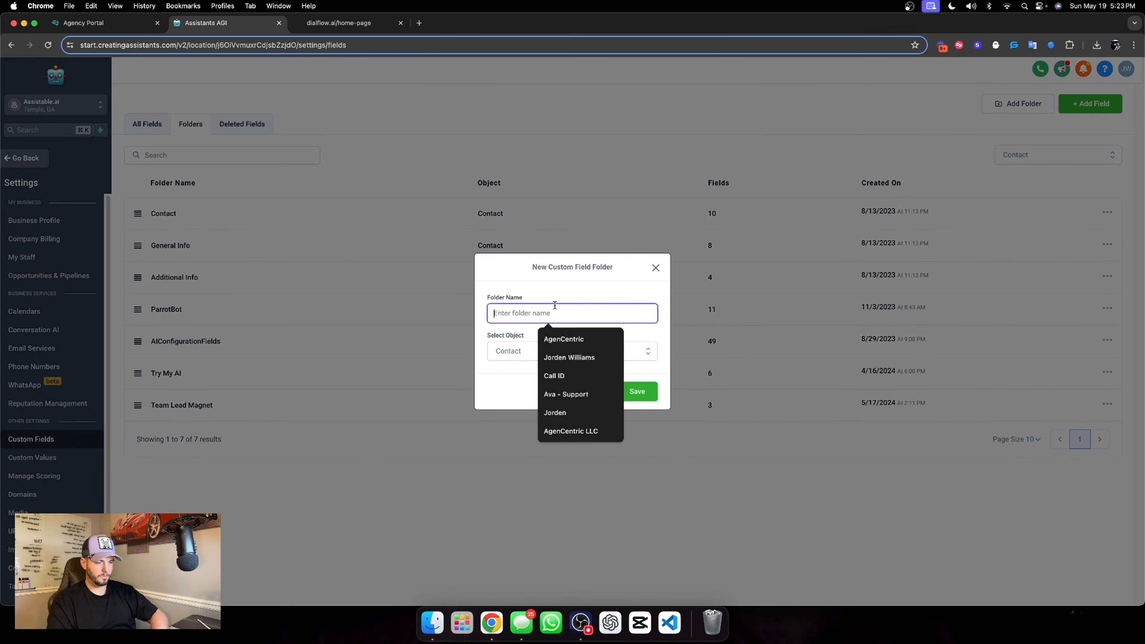
{"action": "type", "text": "Web"}
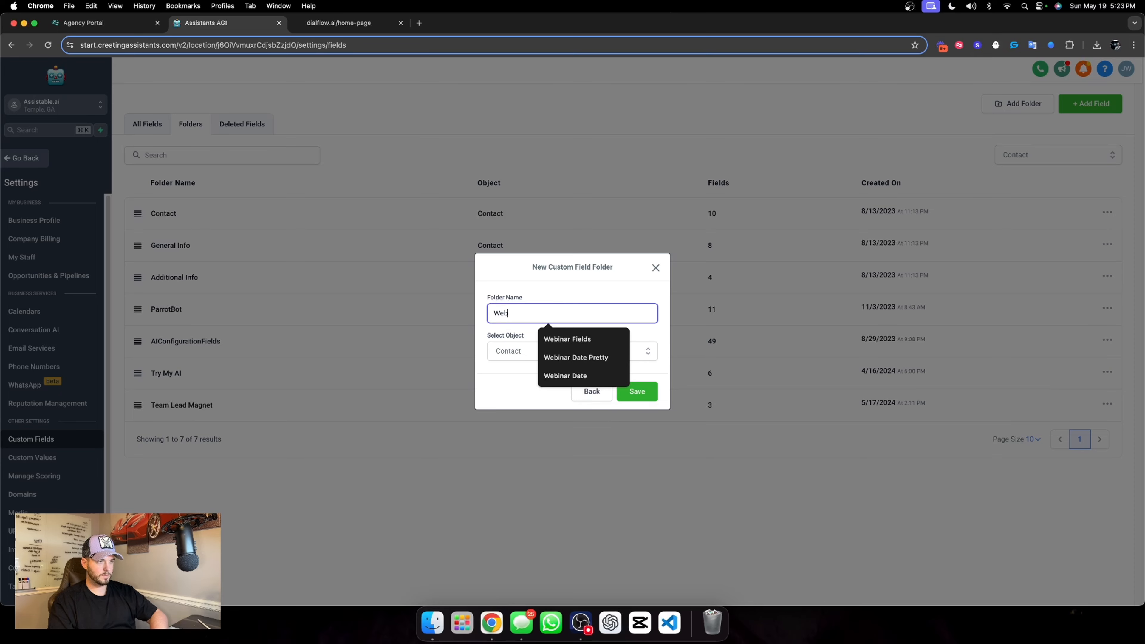
{"action": "type", "text": "site Chat Widge"}
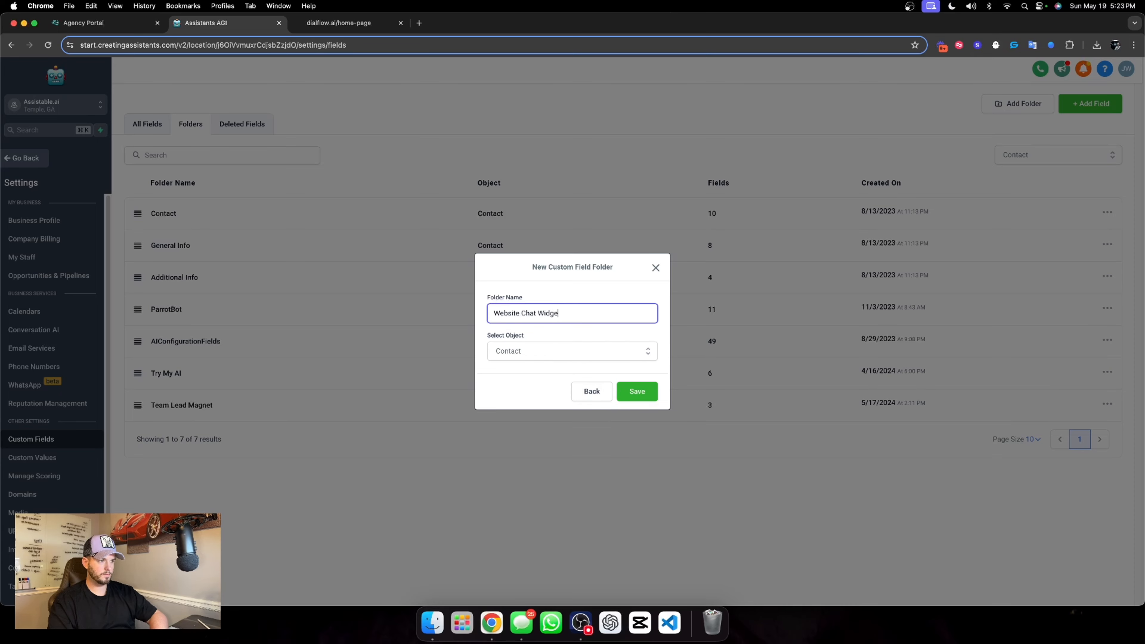
{"action": "type", "text": "t Information"}
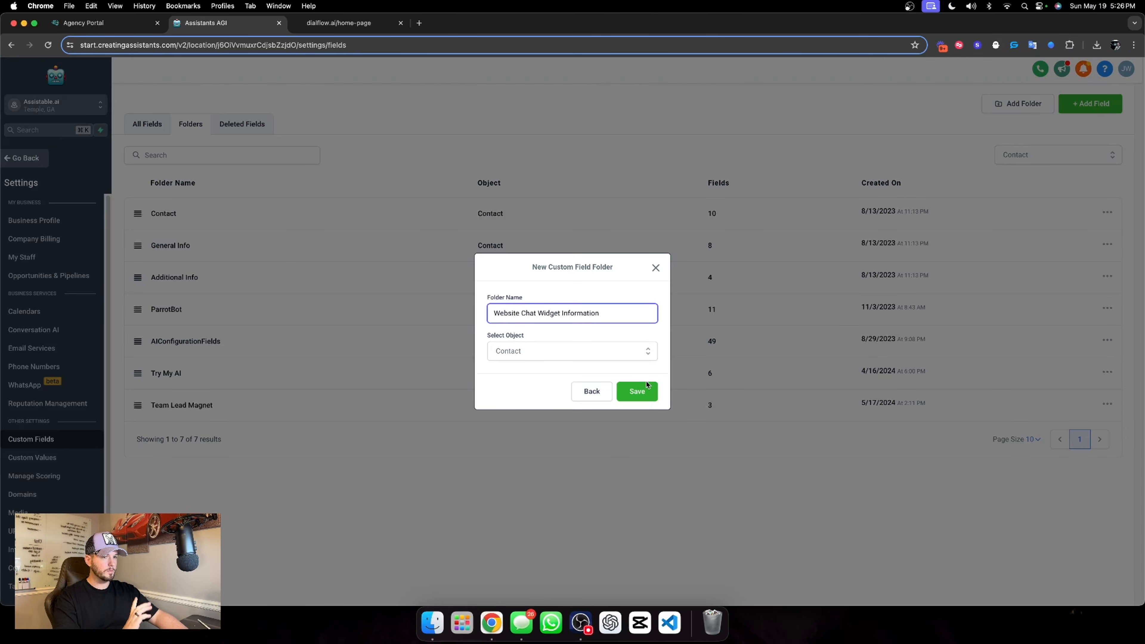
{"action": "left_click", "coordinate": [643, 394]}
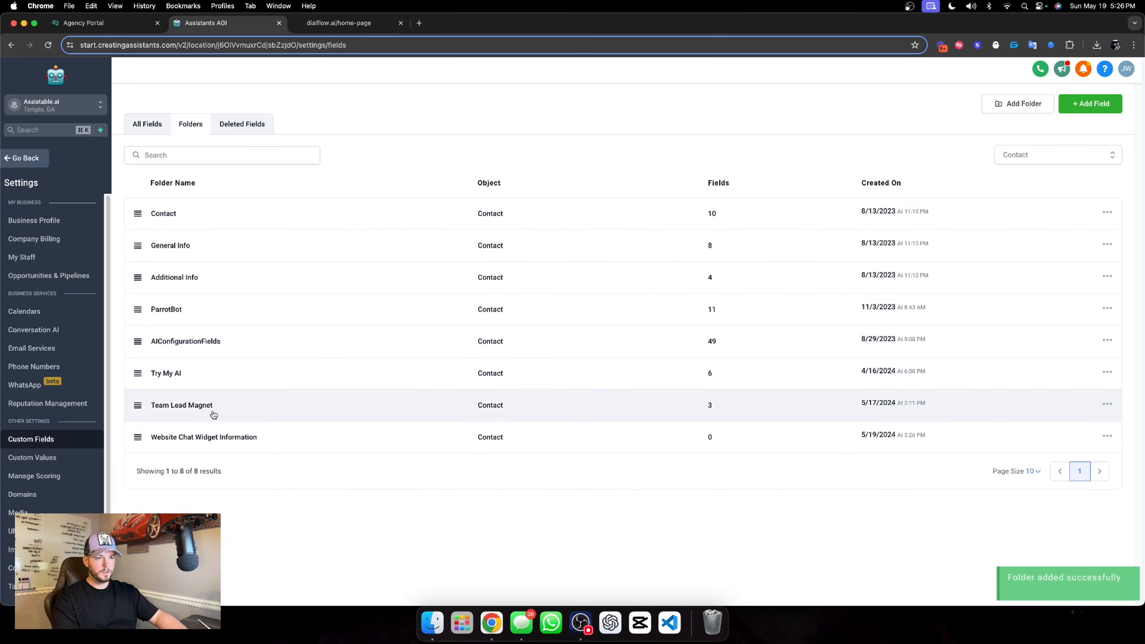
{"action": "left_click", "coordinate": [217, 429]}
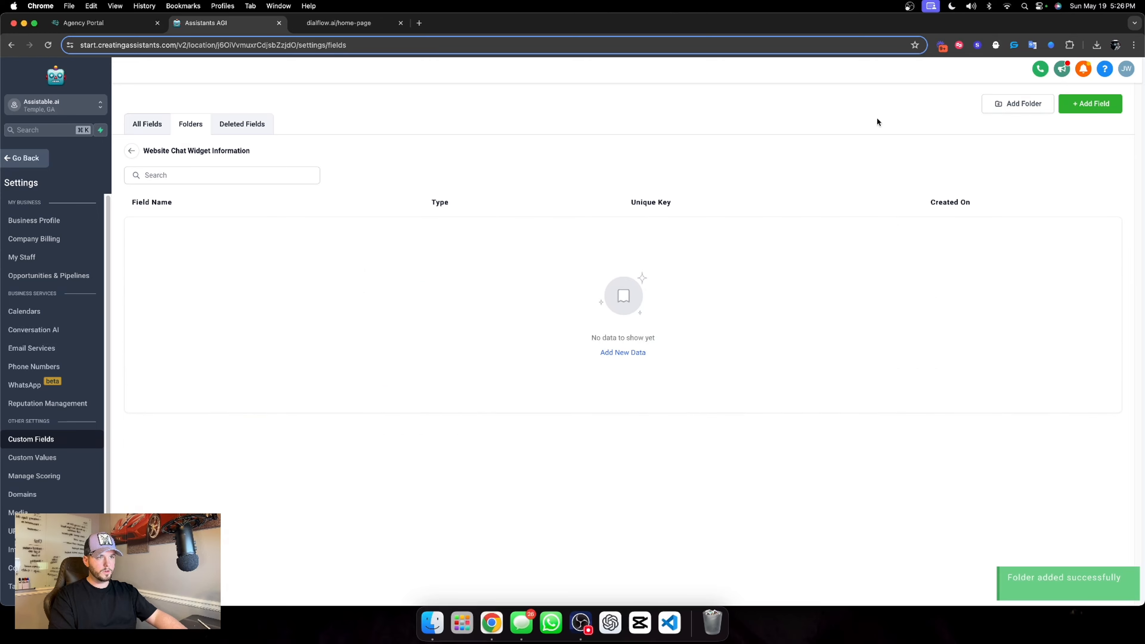
Create a single-line custom field named "Chat Widget Collected Name" in the Website Chat Widget Information folder
{"action": "left_click", "coordinate": [1090, 105]}
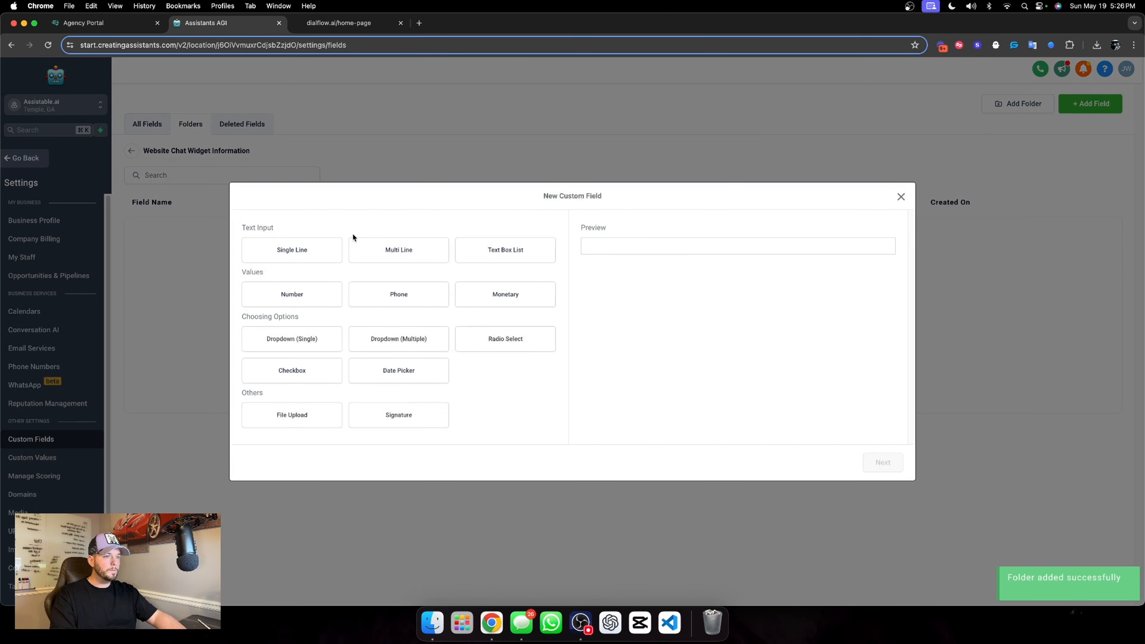
{"action": "left_click", "coordinate": [319, 248]}
{"action": "left_click", "coordinate": [882, 462]}
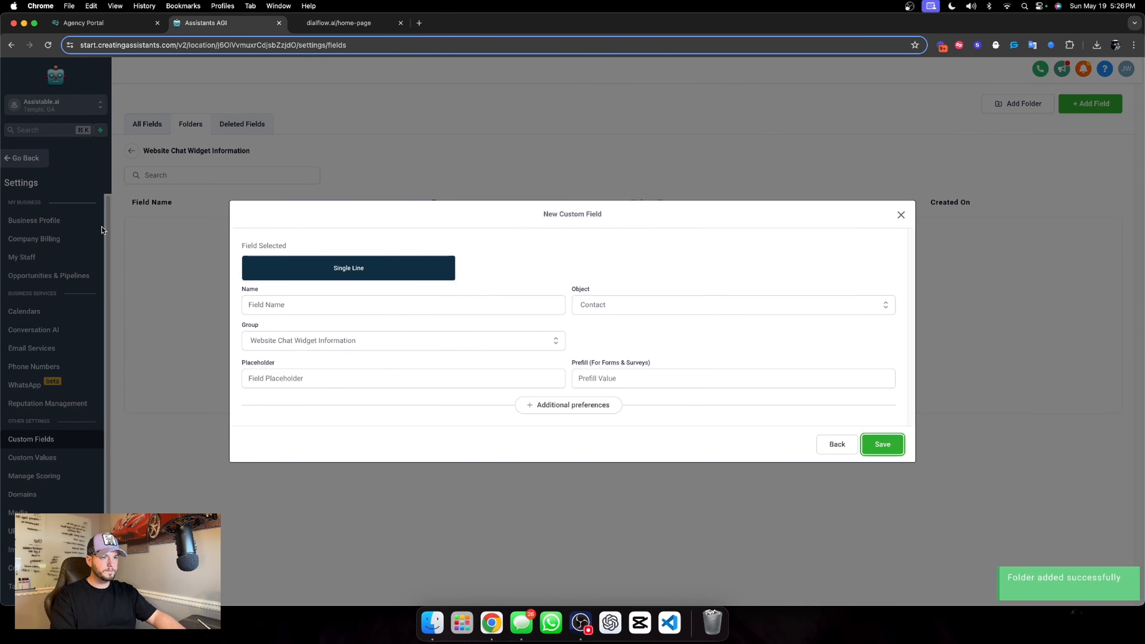
{"action": "left_click", "coordinate": [266, 310]}
{"action": "type", "text": "Chat Widget Collected Name"}
{"action": "left_click", "coordinate": [882, 444]}
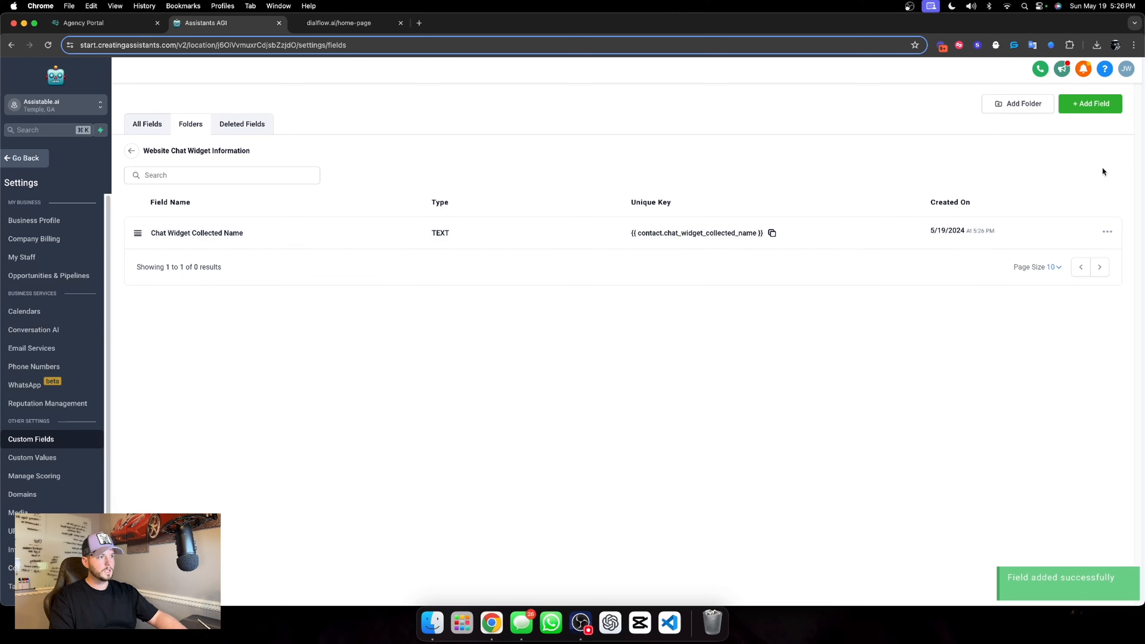
Add a single-line custom field named "Chat Widget Collected Phone Number" to the same folder
{"action": "left_click", "coordinate": [1089, 109]}
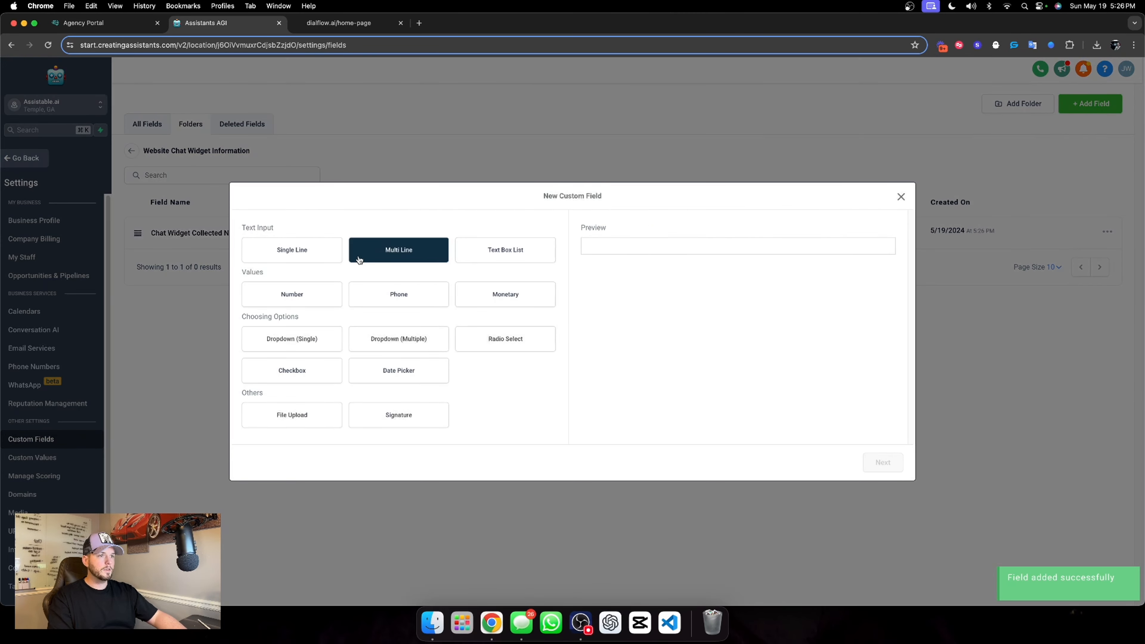
{"action": "left_click", "coordinate": [319, 252]}
{"action": "left_click", "coordinate": [882, 462]}
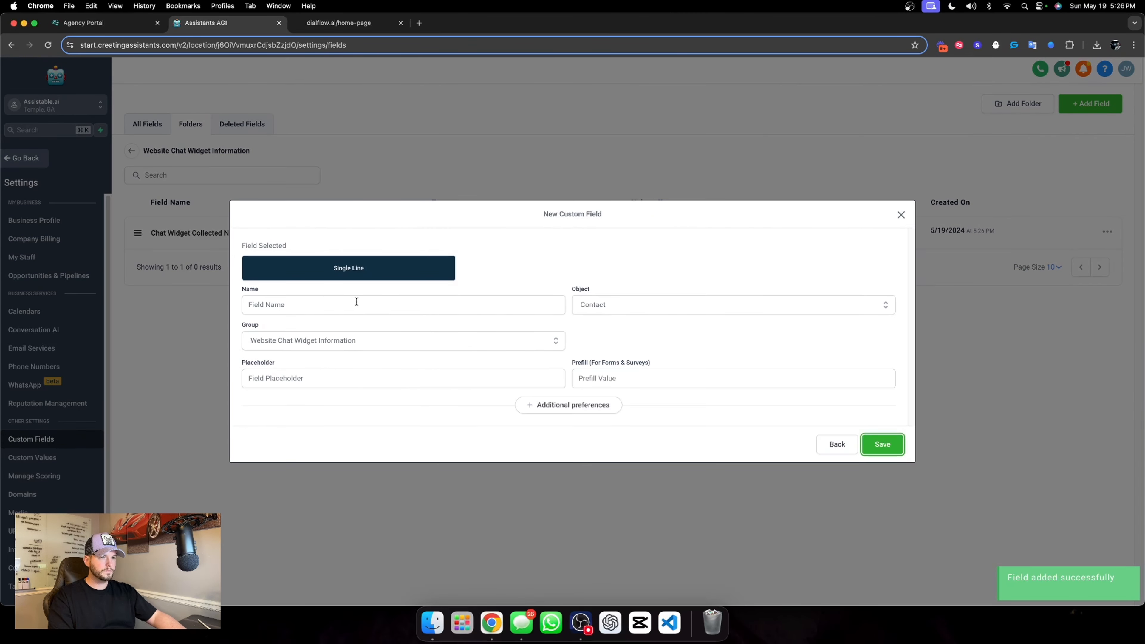
{"action": "left_click", "coordinate": [356, 305]}
{"action": "type", "text": "Chat"}
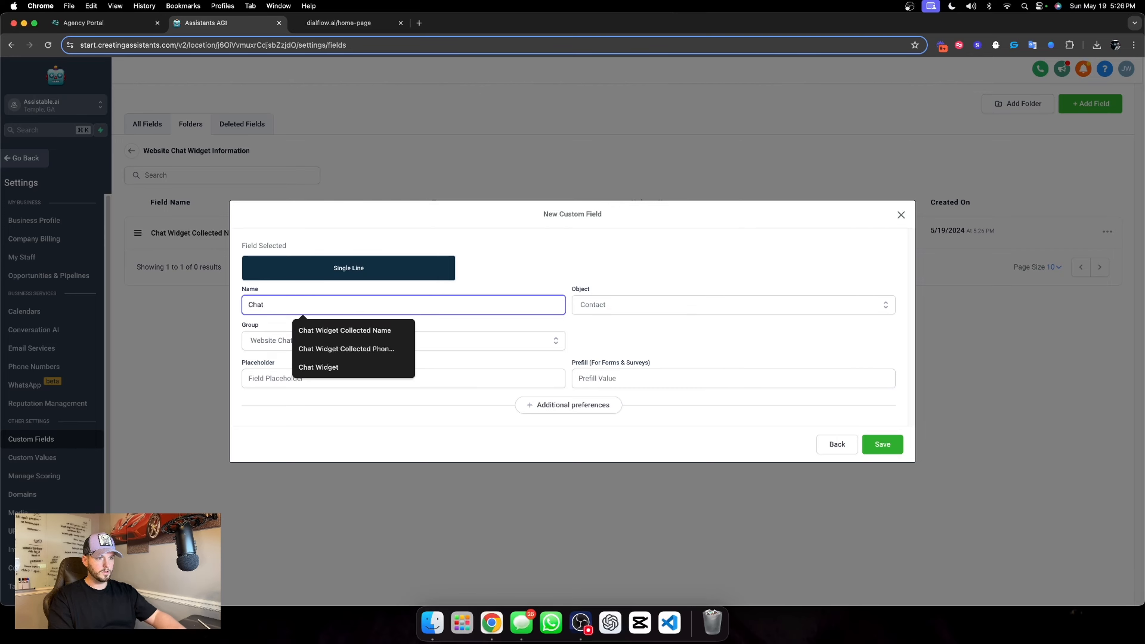
{"action": "left_click", "coordinate": [347, 349]}
{"action": "left_click", "coordinate": [767, 379]}
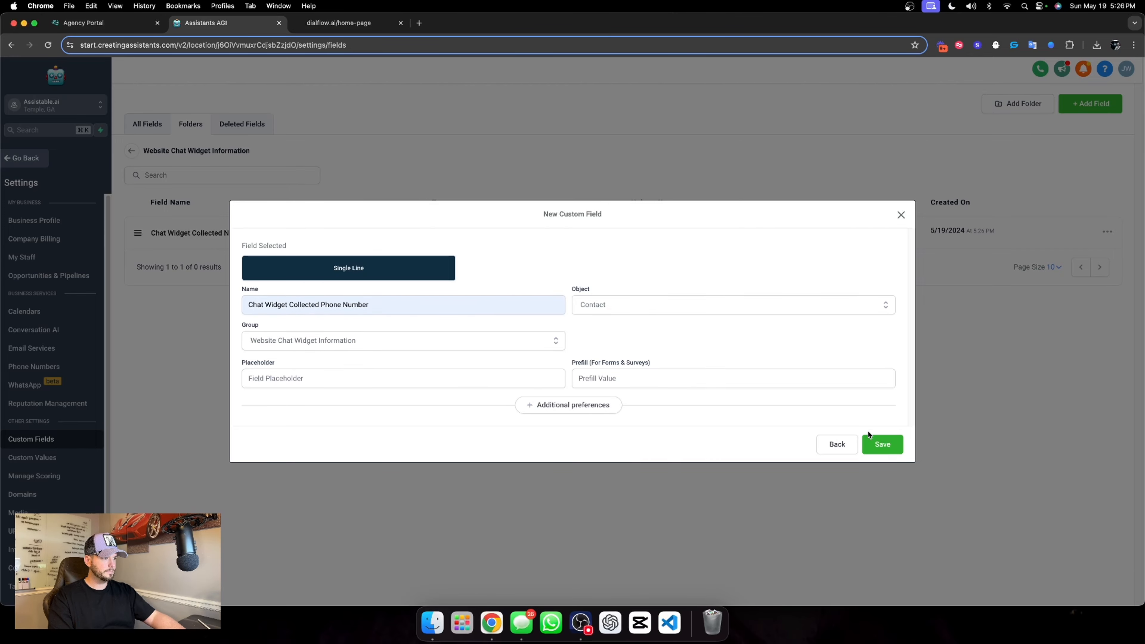
{"action": "left_click", "coordinate": [883, 445]}
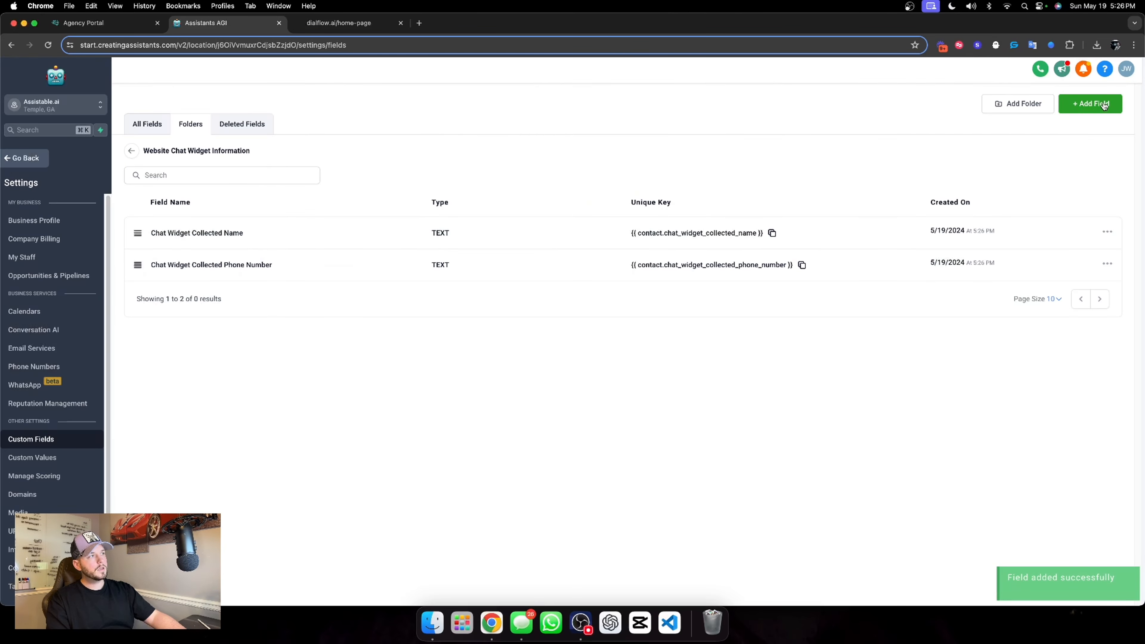
Add a single-line custom field named "Chat Widget Collected Email" to the Website Chat Widget Information folder
{"action": "left_click", "coordinate": [1086, 104]}
{"action": "left_click", "coordinate": [303, 249]}
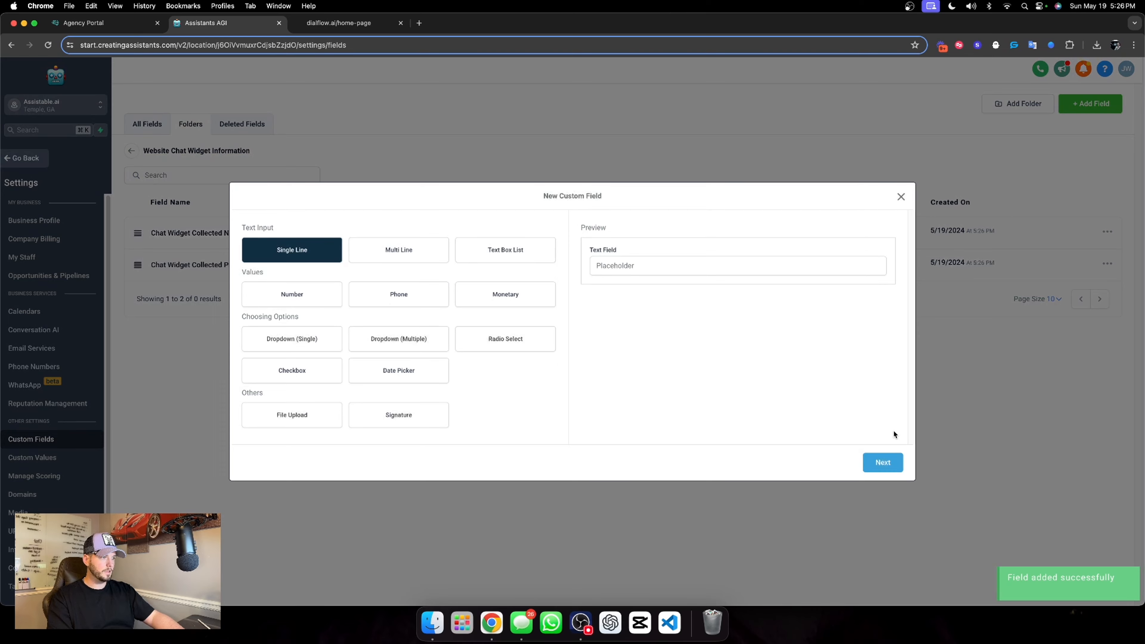
{"action": "left_click", "coordinate": [880, 462]}
{"action": "left_click", "coordinate": [318, 303]}
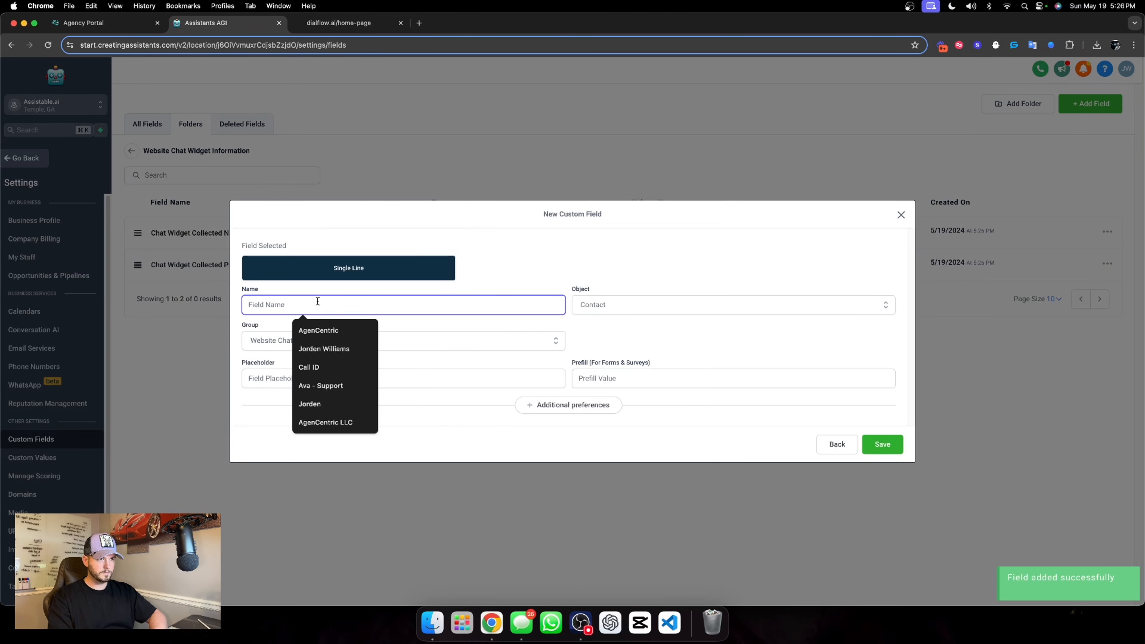
{"action": "type", "text": "Chat "}
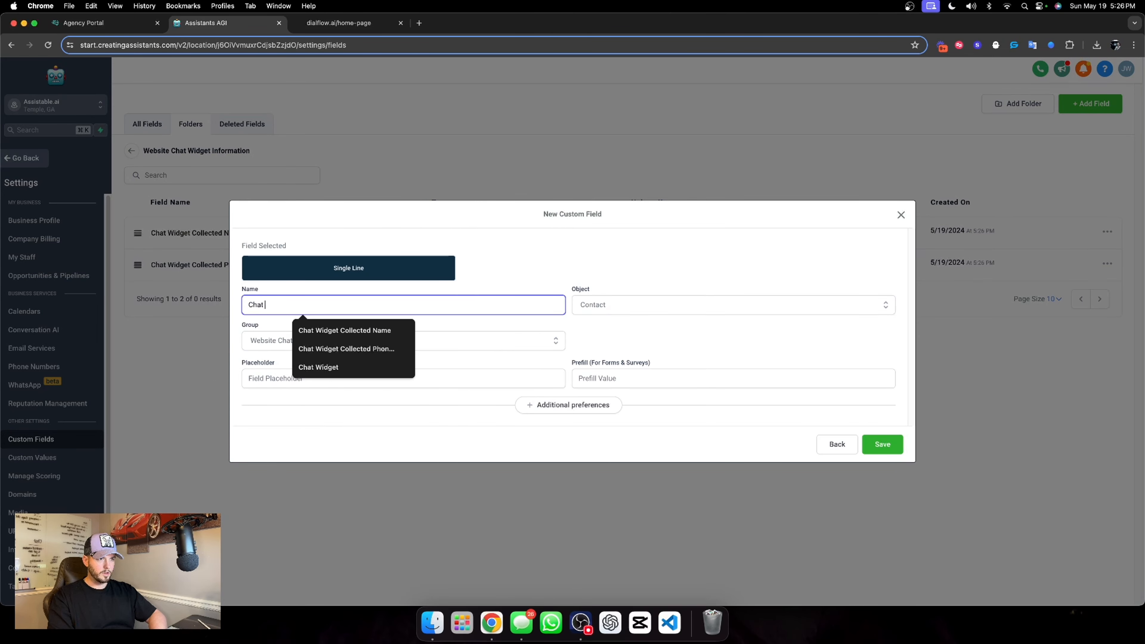
{"action": "type", "text": "Widget Collecte"}
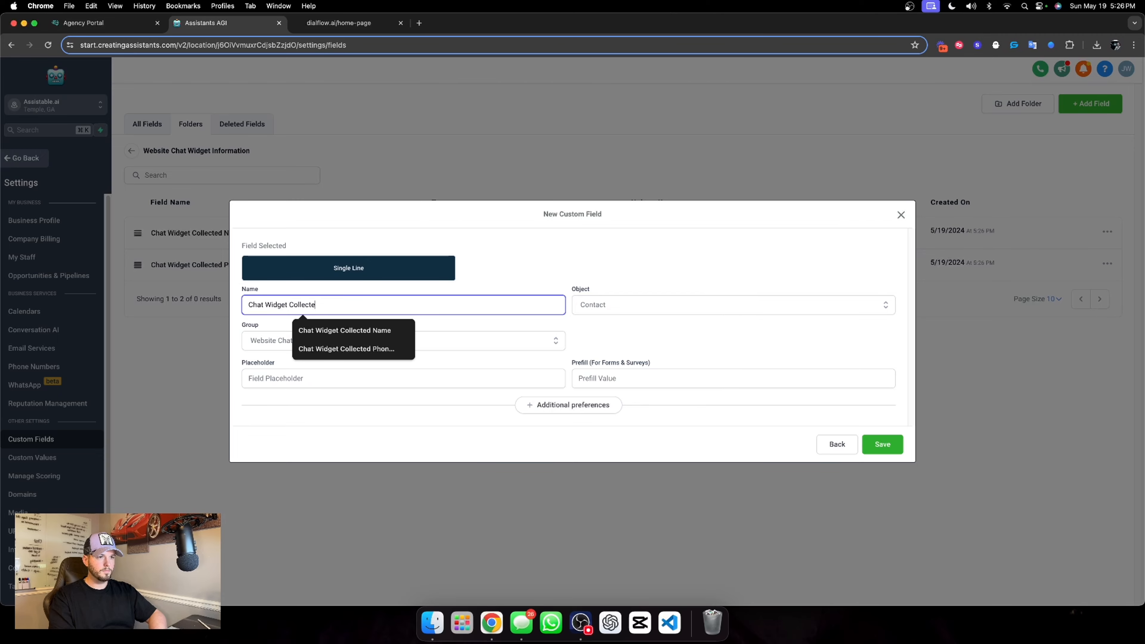
{"action": "type", "text": "d Email"}
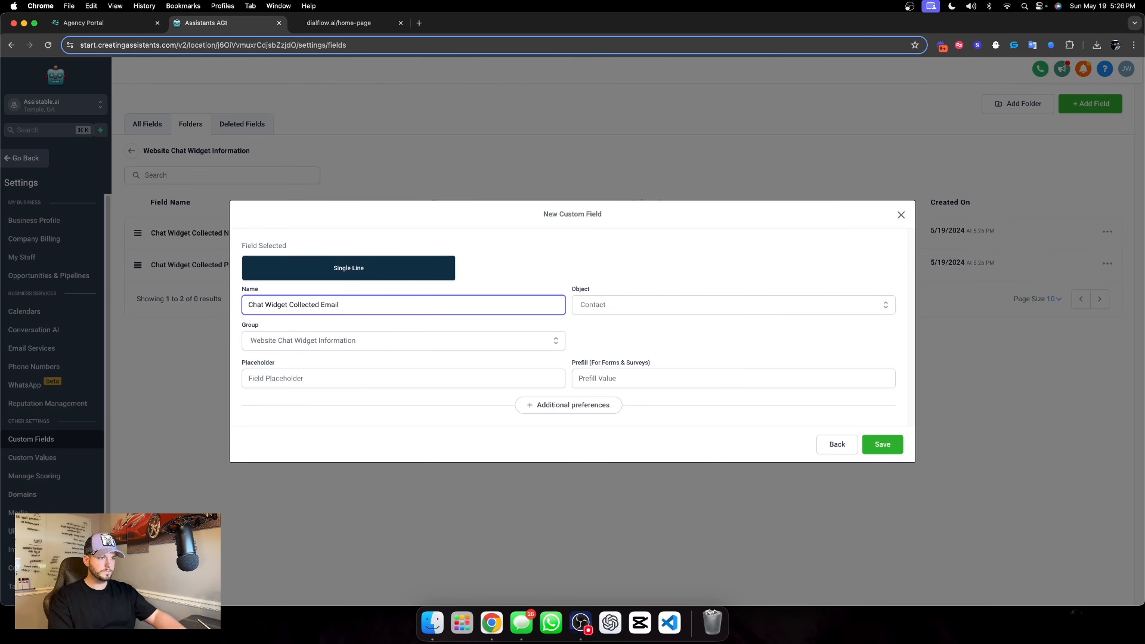
{"action": "left_click", "coordinate": [882, 445]}
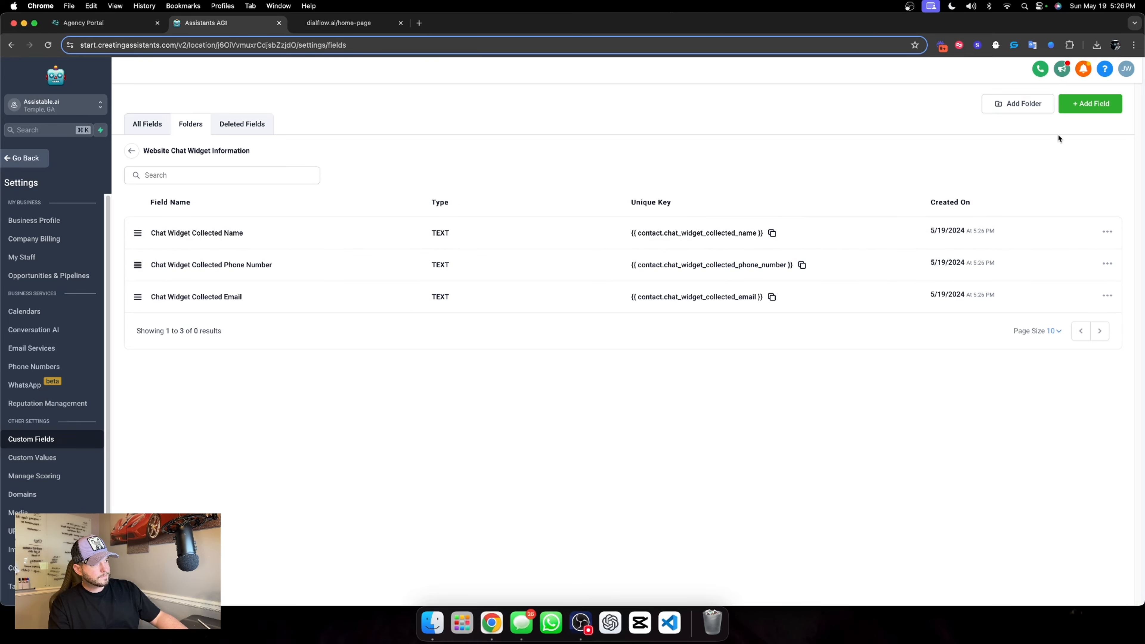
Add a single-line custom field named "Chat Widget Collected Revenue" to the Website Chat Widget Information folder
{"action": "left_click", "coordinate": [1091, 105]}
{"action": "left_click", "coordinate": [309, 244]}
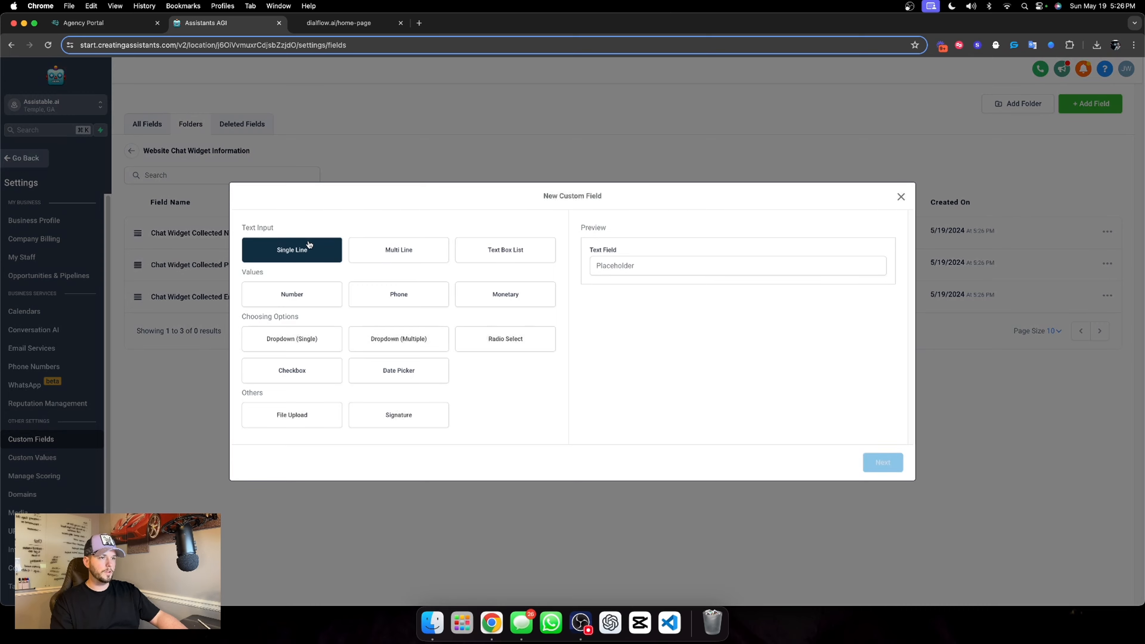
{"action": "left_click", "coordinate": [900, 462]}
{"action": "left_click", "coordinate": [324, 298]}
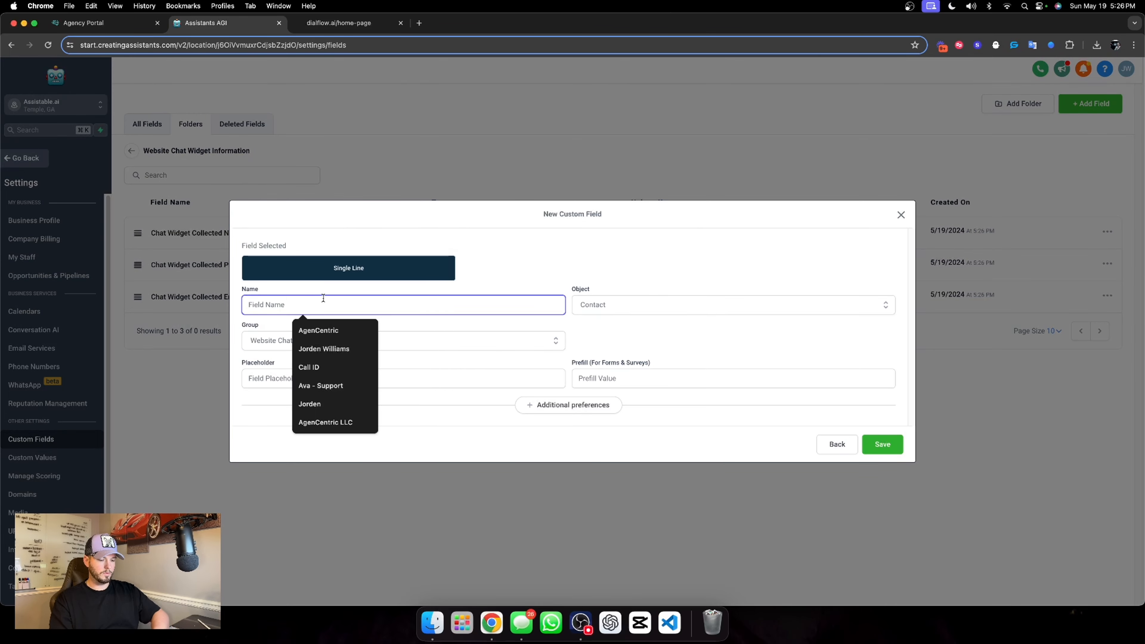
{"action": "type", "text": "Chat Widget Co"}
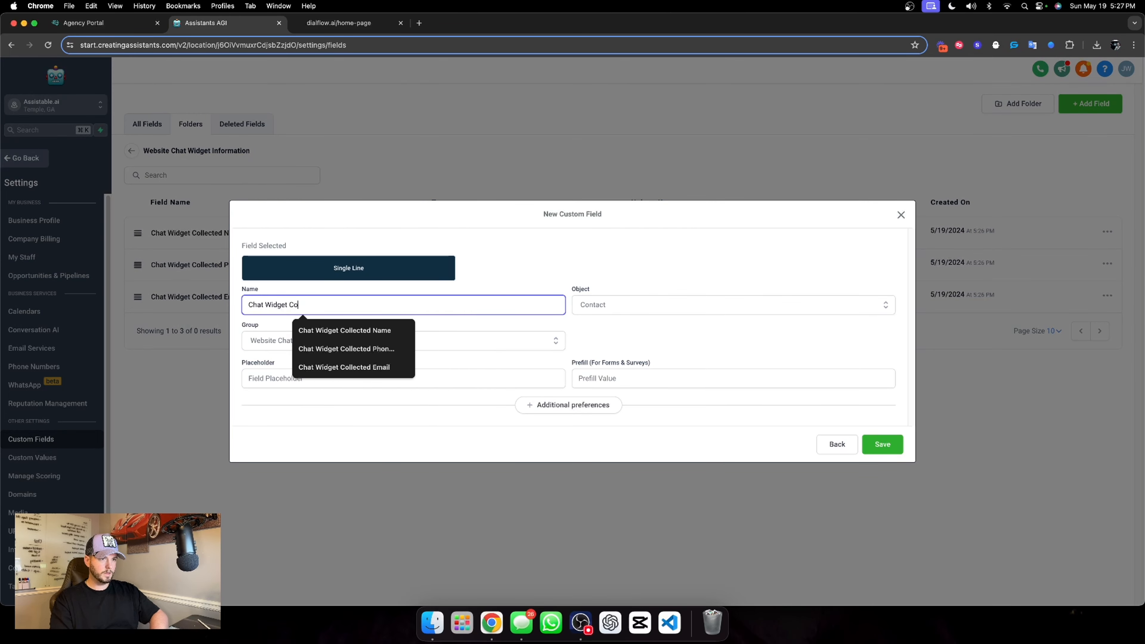
{"action": "type", "text": "lect"}
{"action": "key", "text": "BackSpace"}
{"action": "type", "text": "lected E"}
{"action": "key", "text": "BackSpace"}
{"action": "type", "text": "Revenue"}
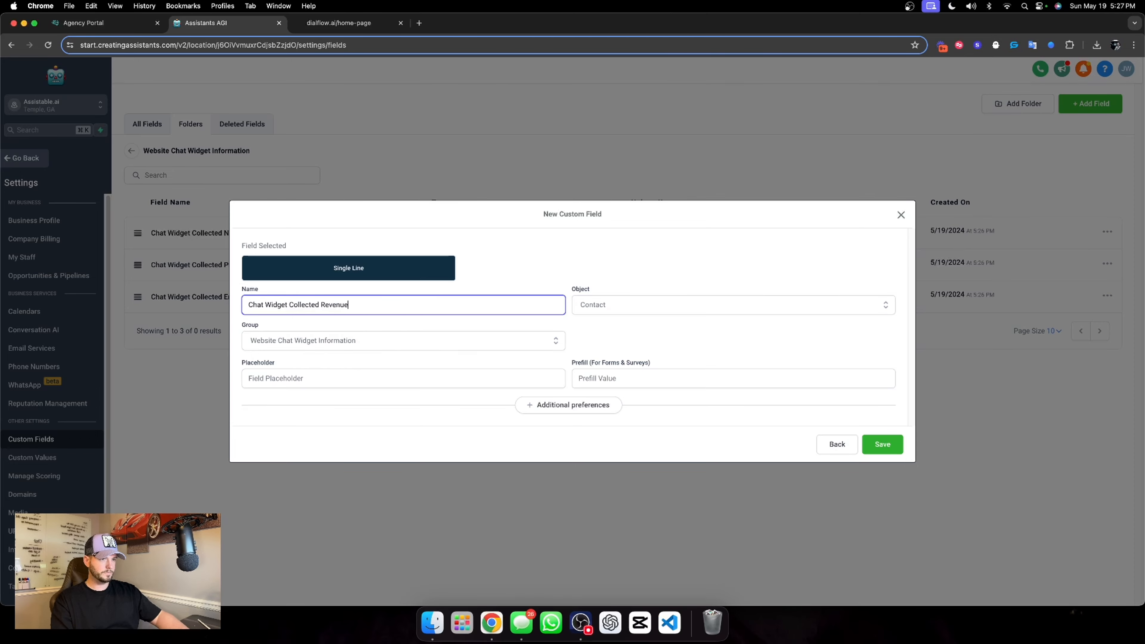
{"action": "left_click", "coordinate": [879, 446]}
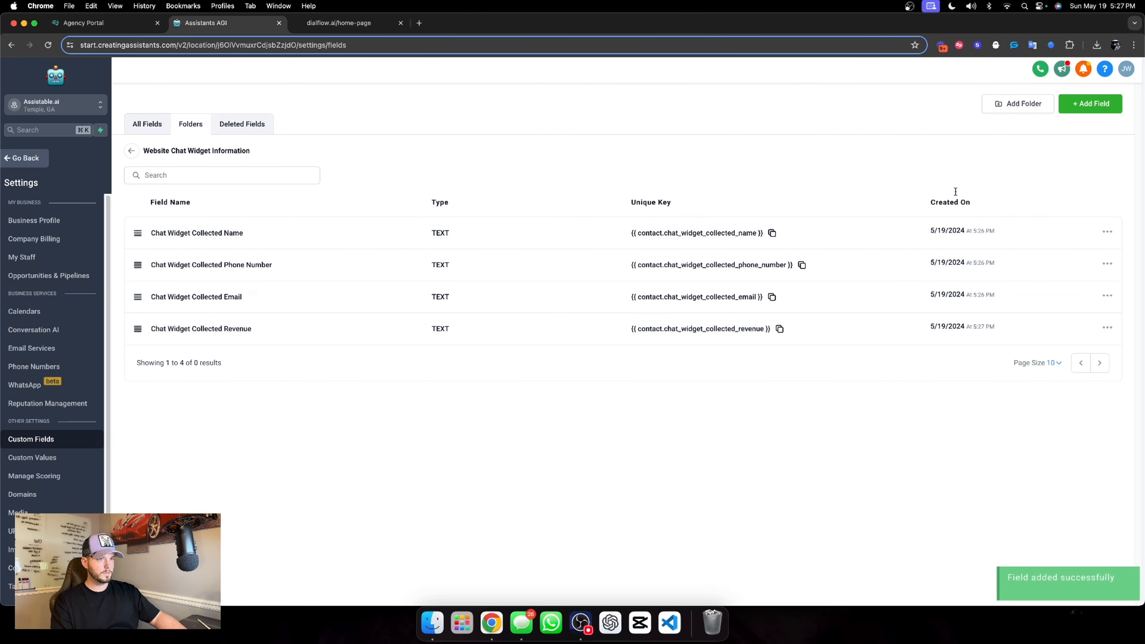
Add a single-line custom field named "Chat Widget Collect Industry" to the Website Chat Widget Information folder
{"action": "left_click", "coordinate": [1092, 105]}
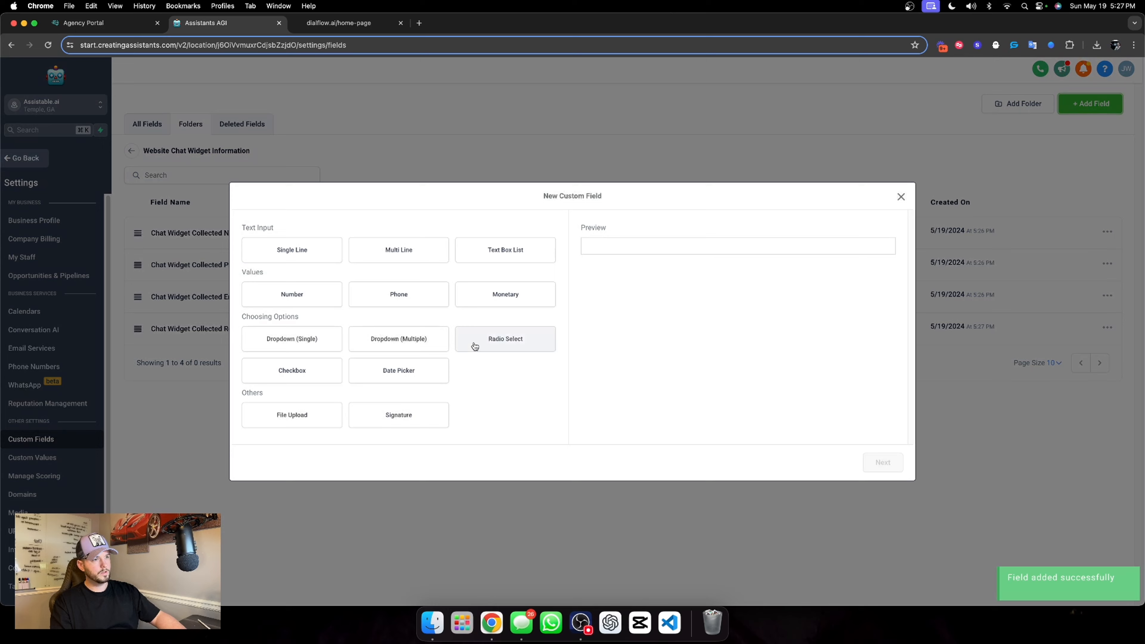
{"action": "left_click", "coordinate": [332, 264]}
{"action": "left_click", "coordinate": [882, 462]}
{"action": "left_click", "coordinate": [299, 310]}
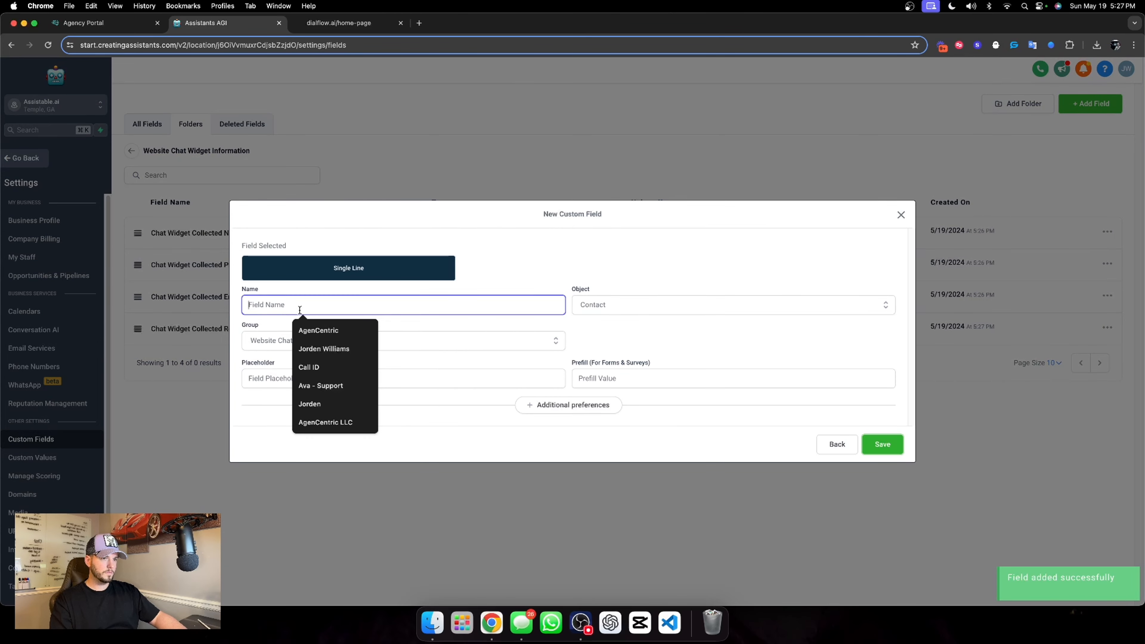
{"action": "type", "text": "Chat Wi"}
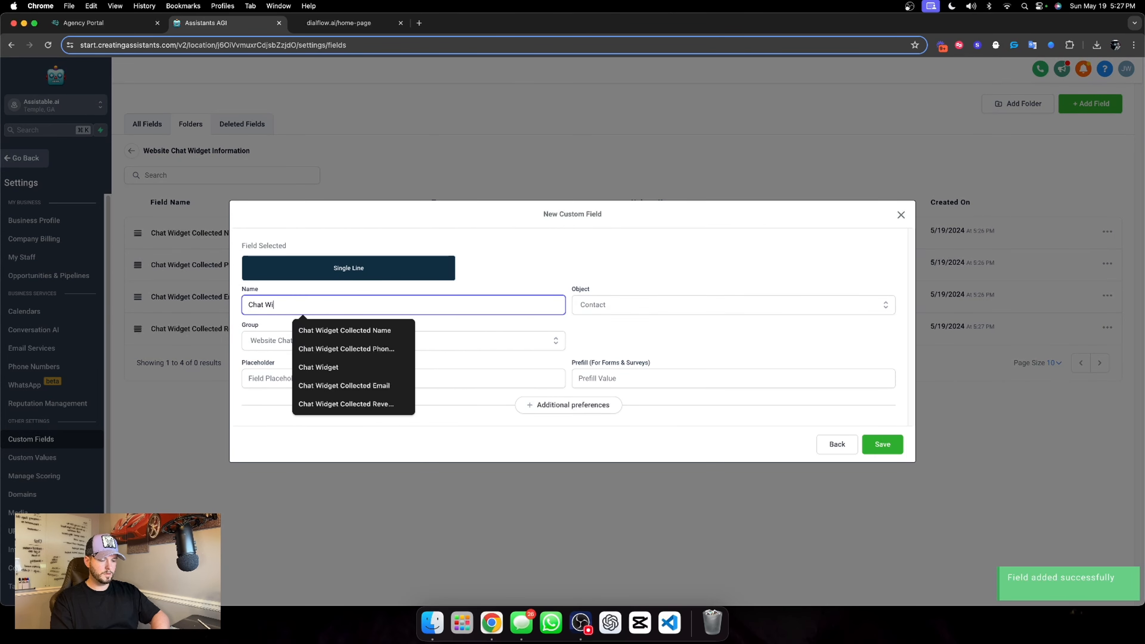
{"action": "type", "text": "dget Colle"}
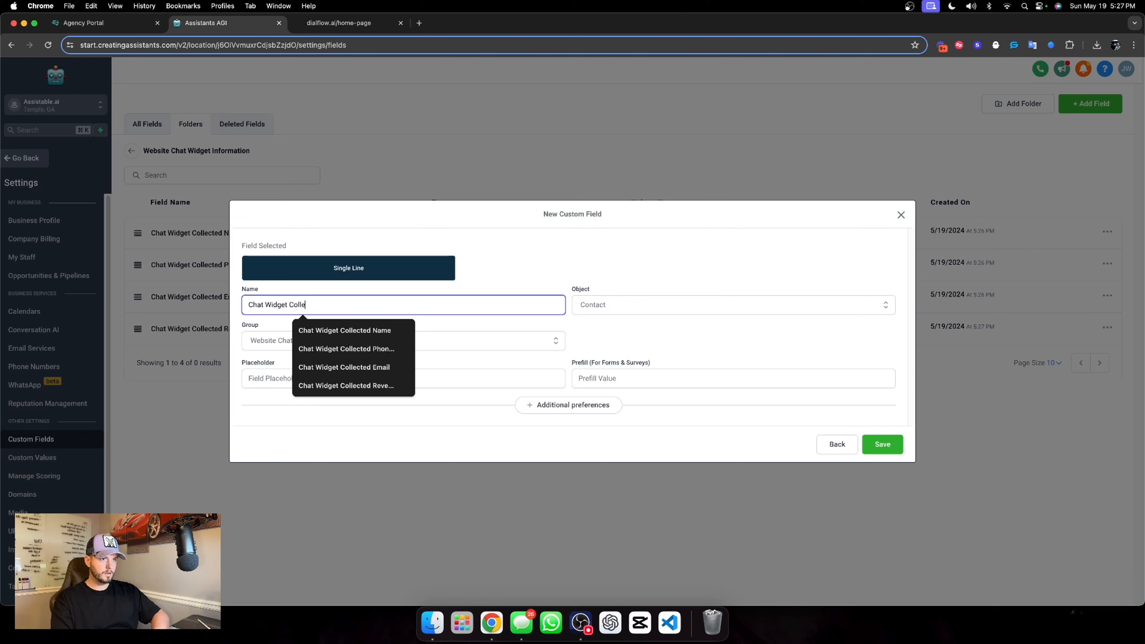
{"action": "type", "text": "ct"}
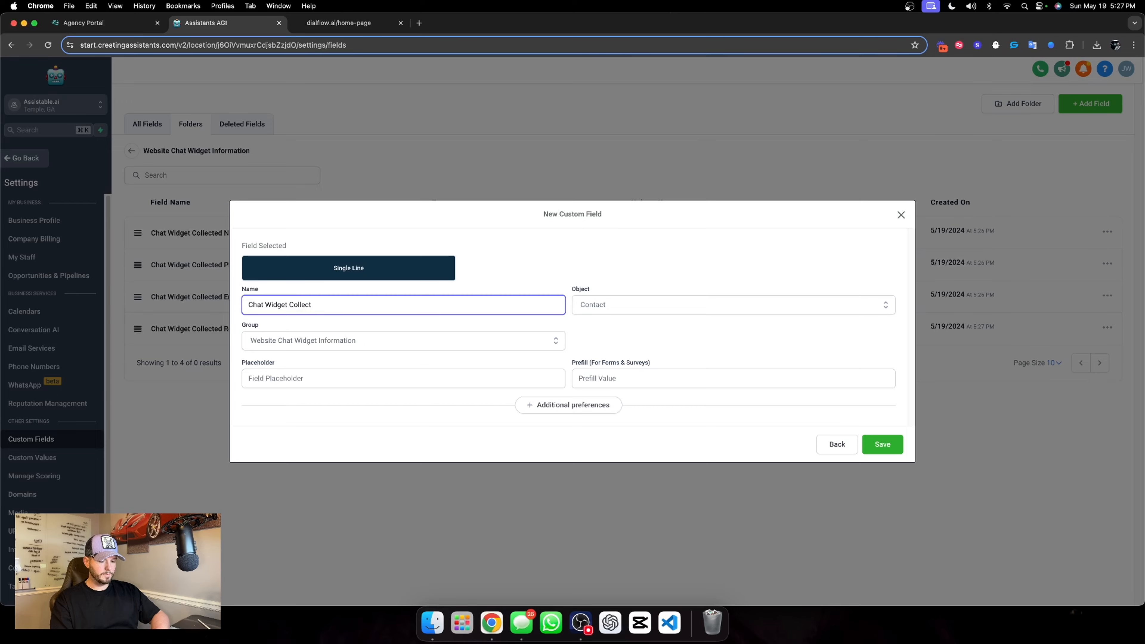
{"action": "type", "text": "Ind"}
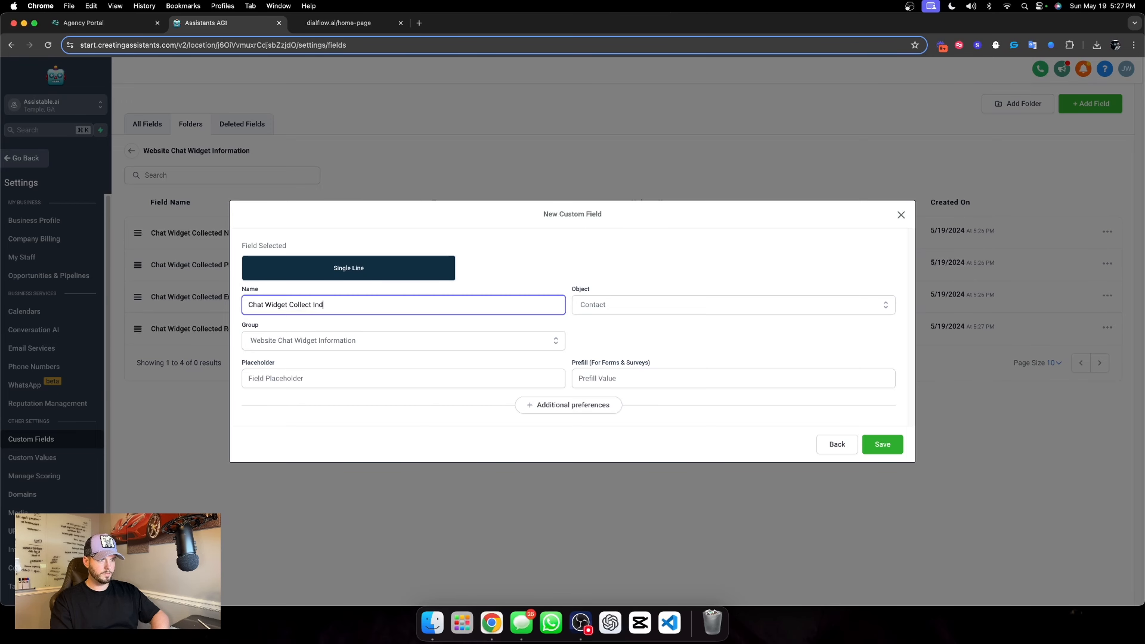
{"action": "type", "text": "ustry"}
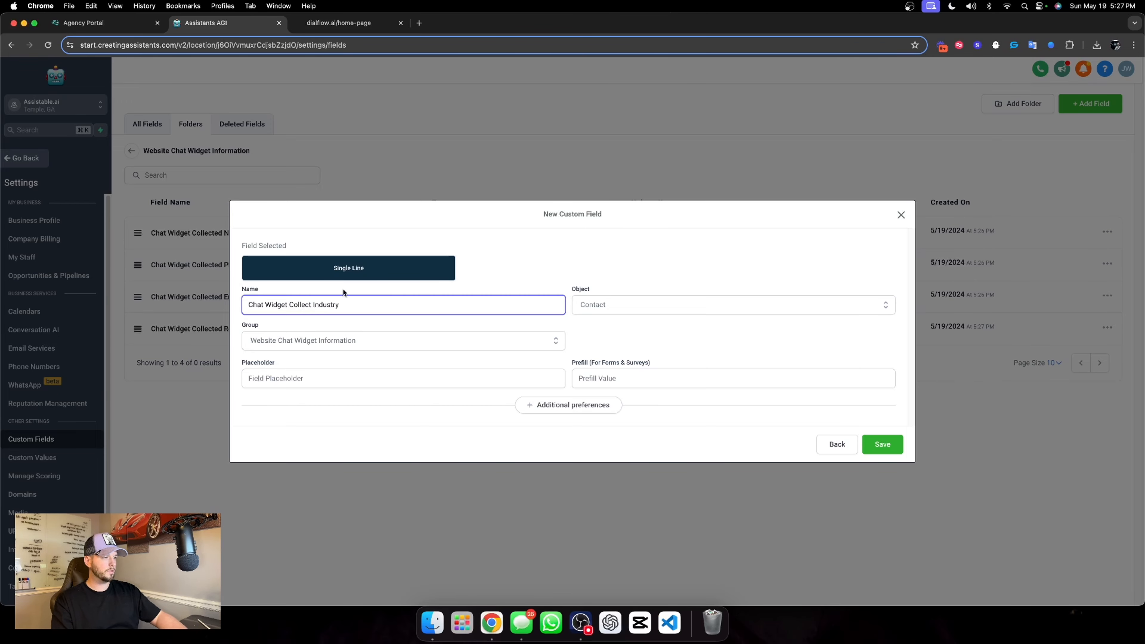
{"action": "left_click", "coordinate": [883, 445]}
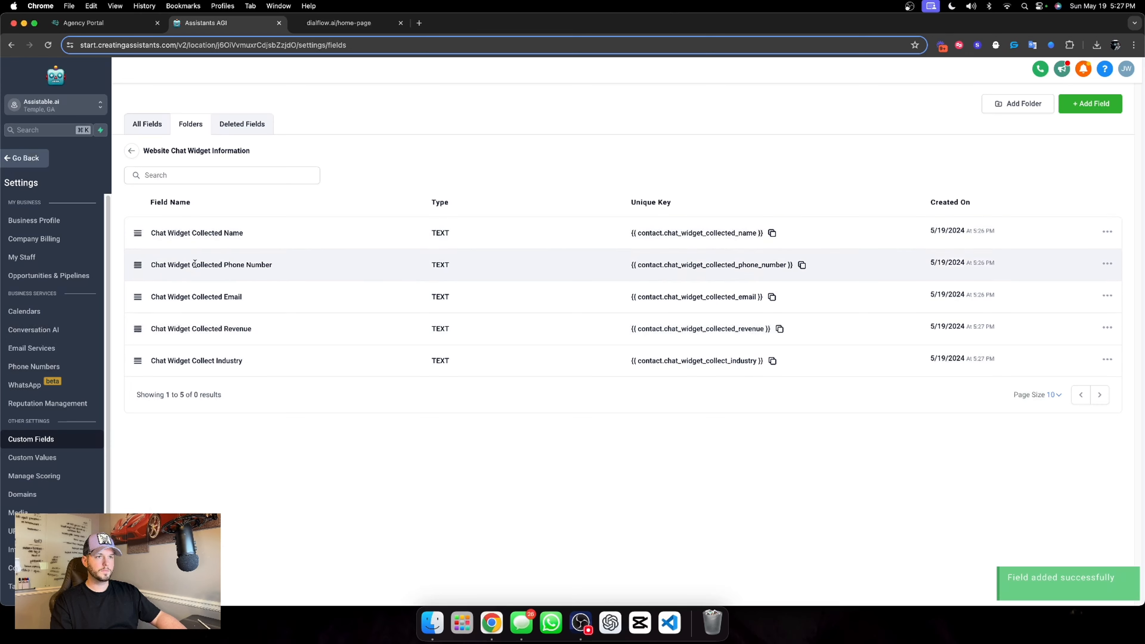
{"action": "left_click_drag", "start_coordinate": [146, 233], "coordinate": [260, 361]}
{"action": "left_click", "coordinate": [357, 371]}
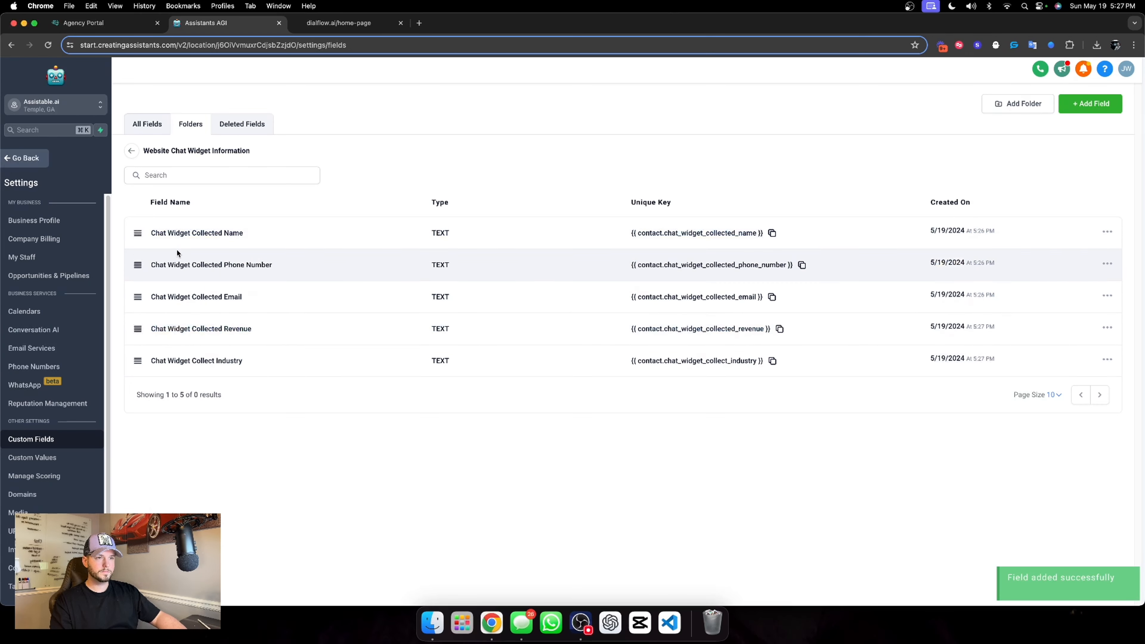
Leave the account settings and open the "Information extraction" goal in the flow builder of Dialflow's Chat Widget AI assistant
{"action": "left_click", "coordinate": [39, 156]}
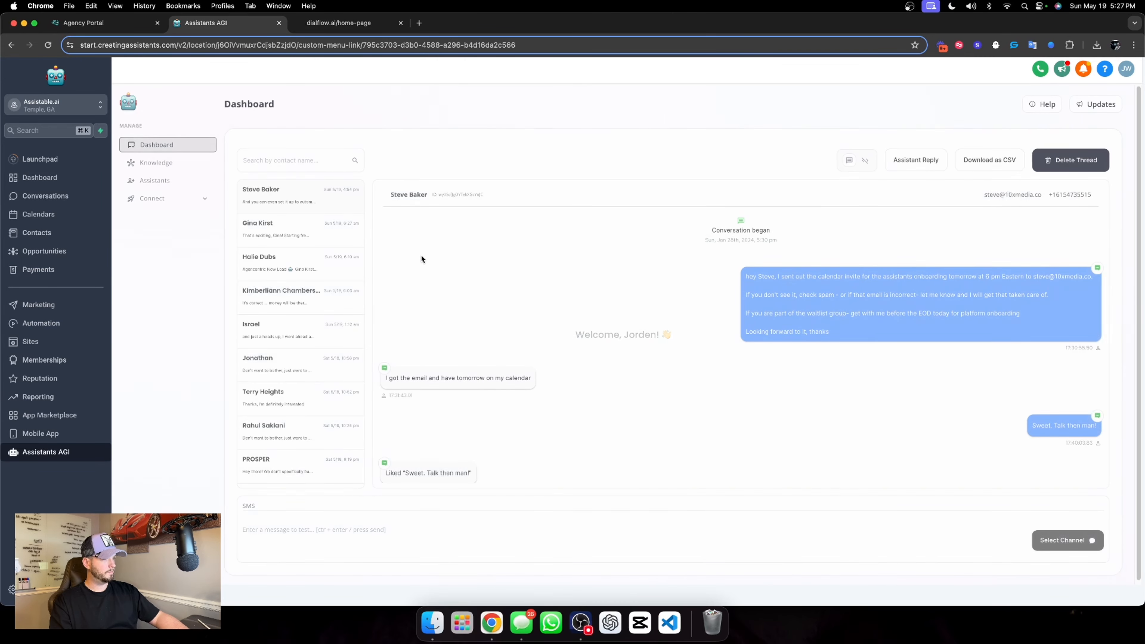
{"action": "left_click", "coordinate": [164, 181]}
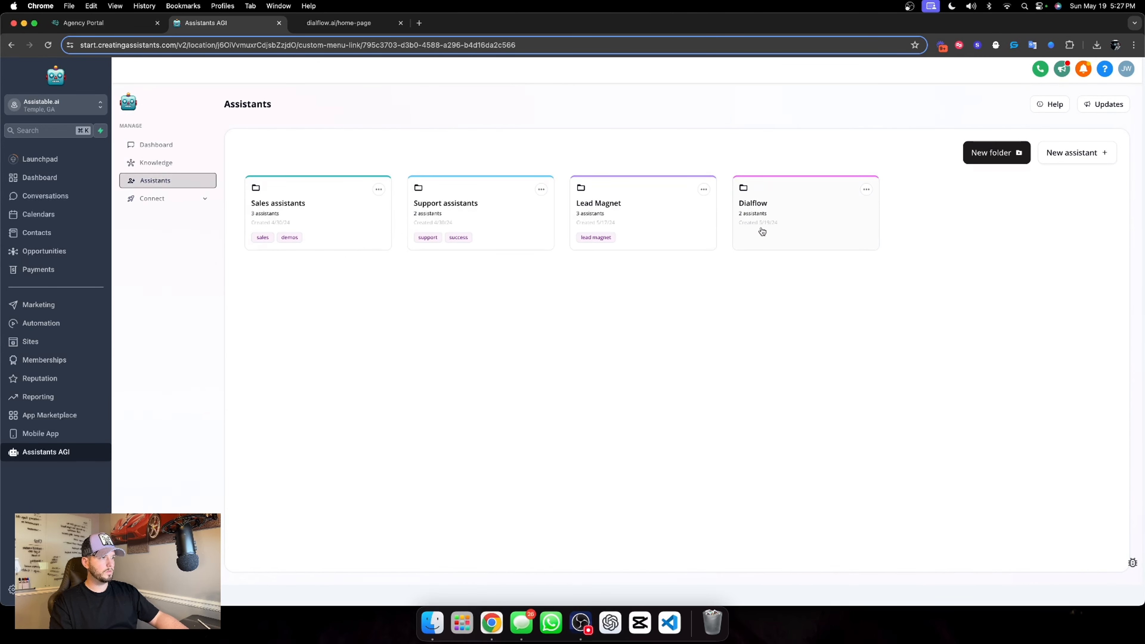
{"action": "left_click", "coordinate": [760, 231]}
{"action": "left_click", "coordinate": [308, 271]}
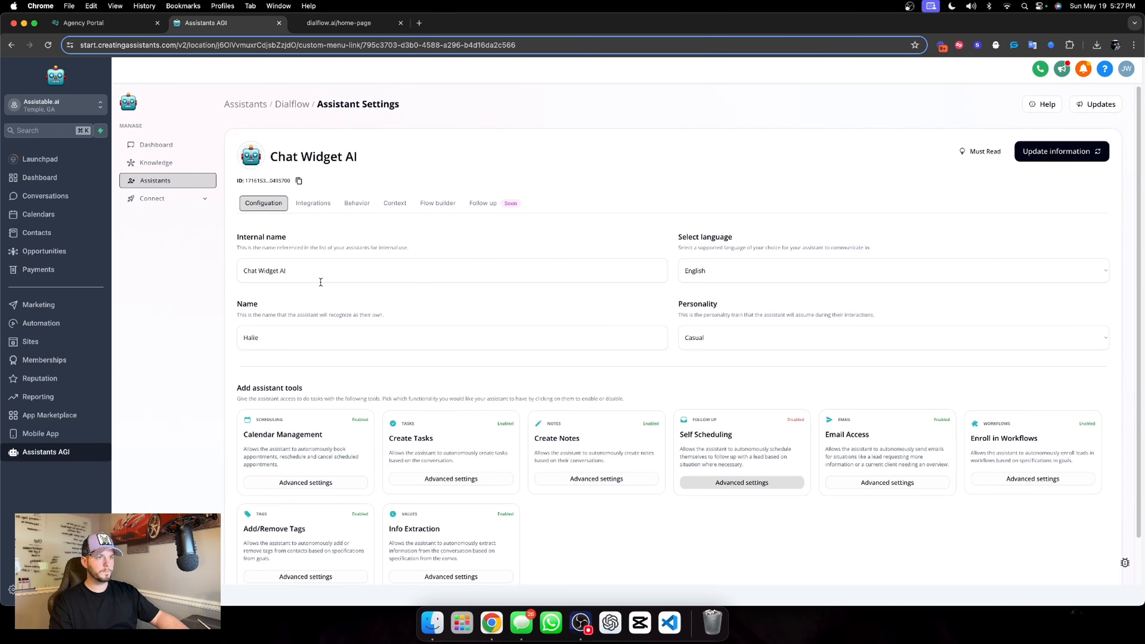
{"action": "left_click", "coordinate": [433, 203]}
{"action": "scroll", "coordinate": [770, 229], "scroll_direction": "down", "scroll_amount": 3}
{"action": "left_click", "coordinate": [614, 244]}
{"action": "scroll", "coordinate": [974, 248], "scroll_direction": "down", "scroll_amount": 1}
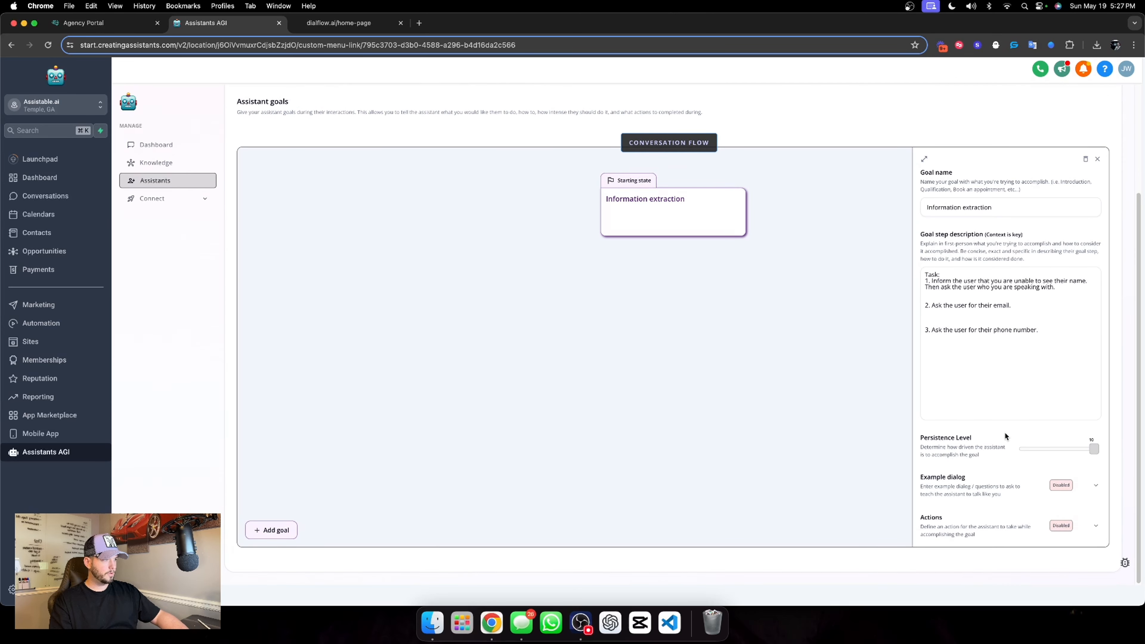
Add a "Fill custom values" action to the Information extraction goal
{"action": "left_click", "coordinate": [1096, 526]}
{"action": "scroll", "coordinate": [1096, 525], "scroll_direction": "down", "scroll_amount": 2}
{"action": "left_click", "coordinate": [993, 496]}
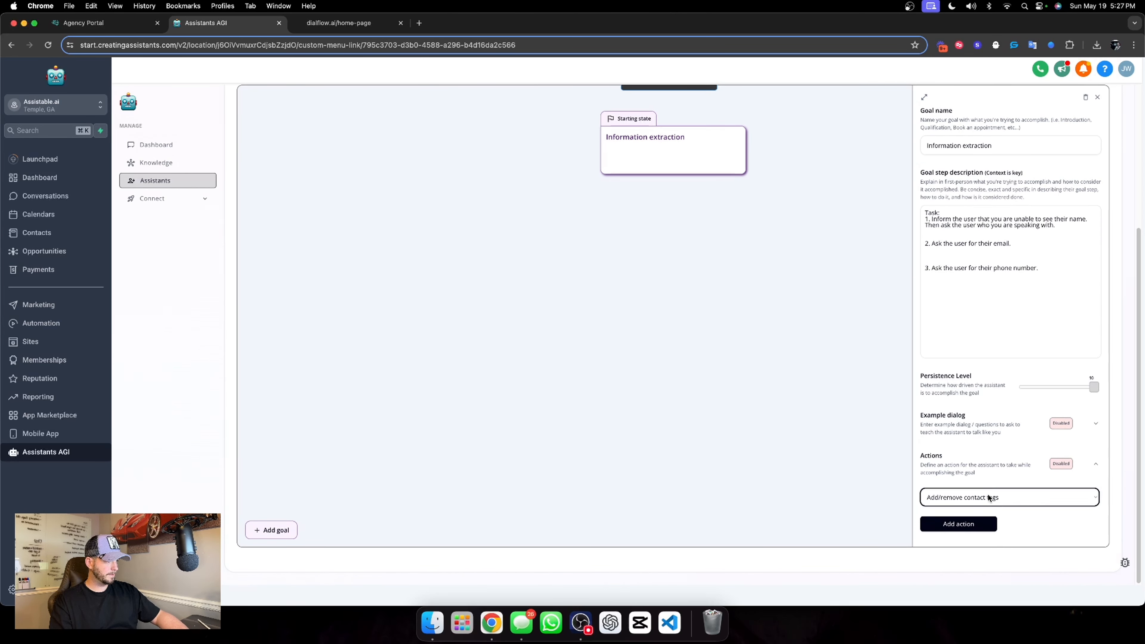
{"action": "left_click", "coordinate": [970, 520]}
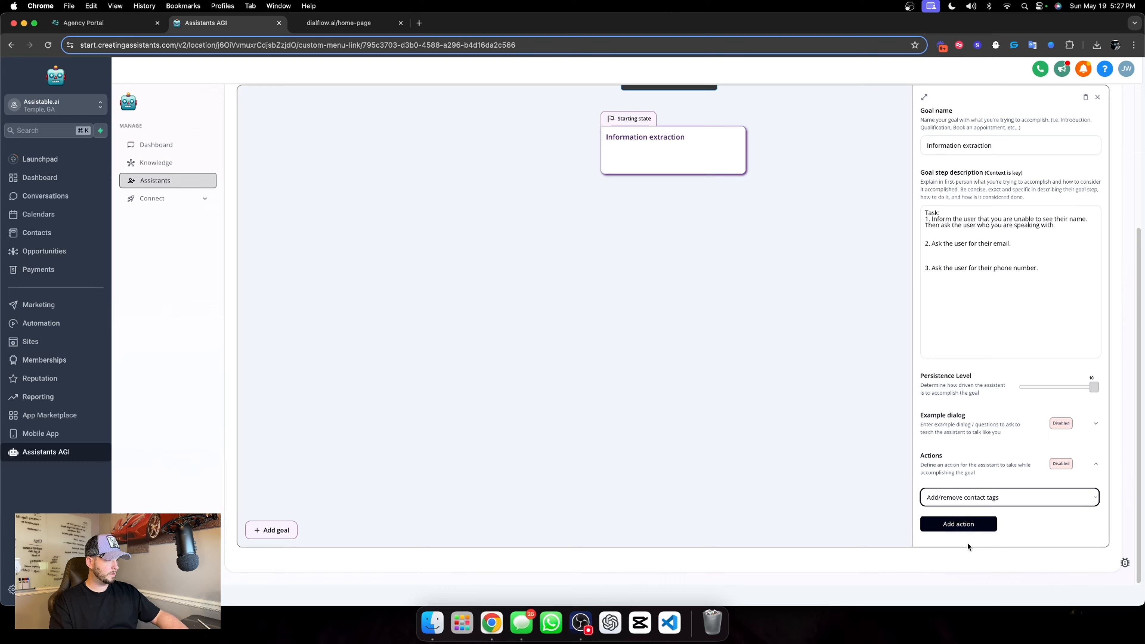
{"action": "left_click", "coordinate": [964, 524]}
{"action": "scroll", "coordinate": [992, 429], "scroll_direction": "down", "scroll_amount": 4}
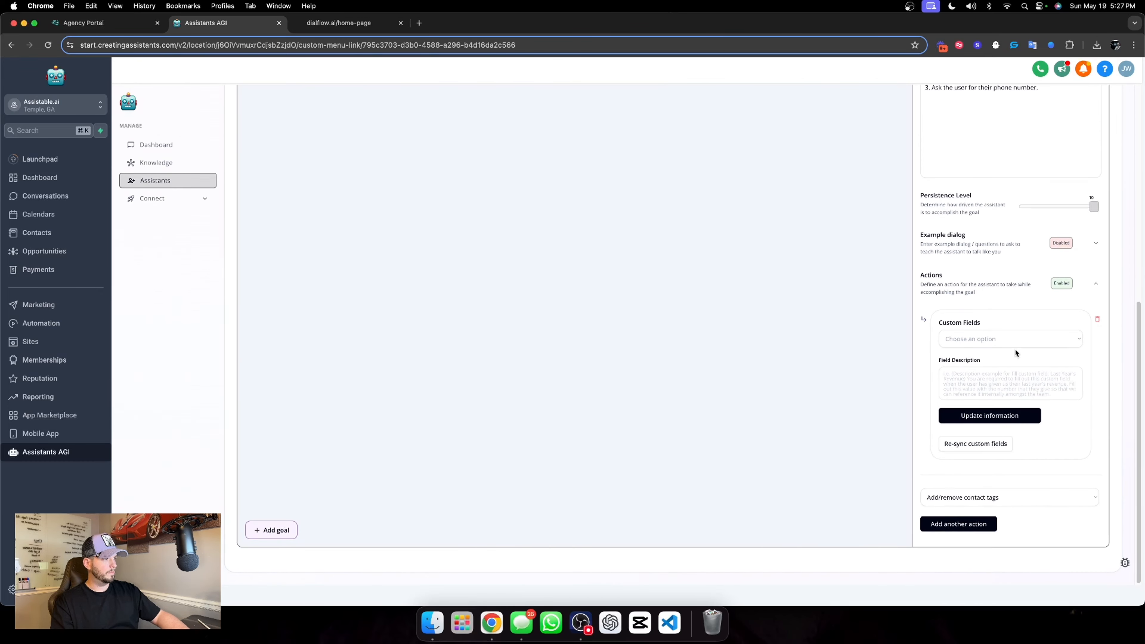
Re-sync the custom fields in the Information extraction goal's action and expand the goal editor to its wider view
{"action": "left_click", "coordinate": [976, 443]}
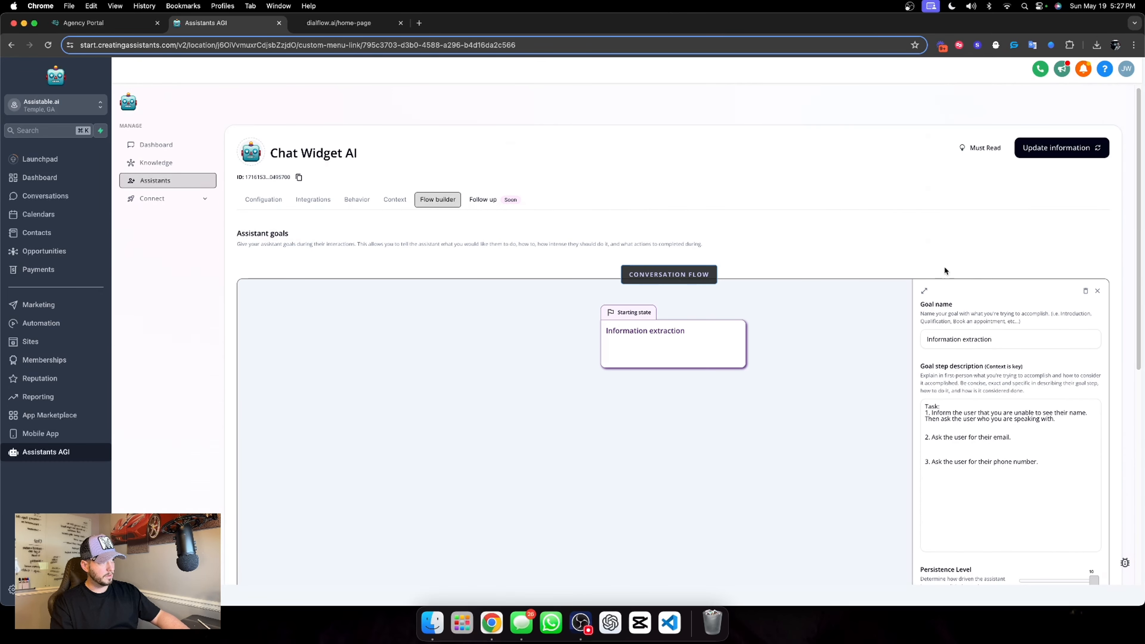
{"action": "left_click", "coordinate": [927, 291]}
{"action": "scroll", "coordinate": [729, 346], "scroll_direction": "down", "scroll_amount": 3}
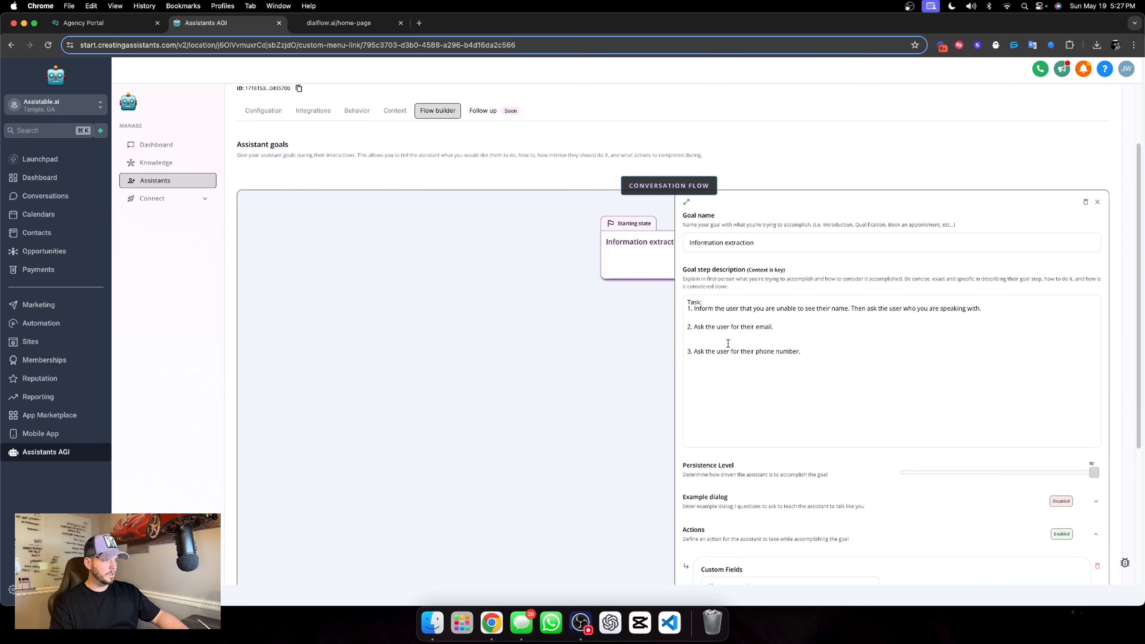
{"action": "scroll", "coordinate": [729, 347], "scroll_direction": "down", "scroll_amount": 1}
{"action": "left_click", "coordinate": [747, 244]}
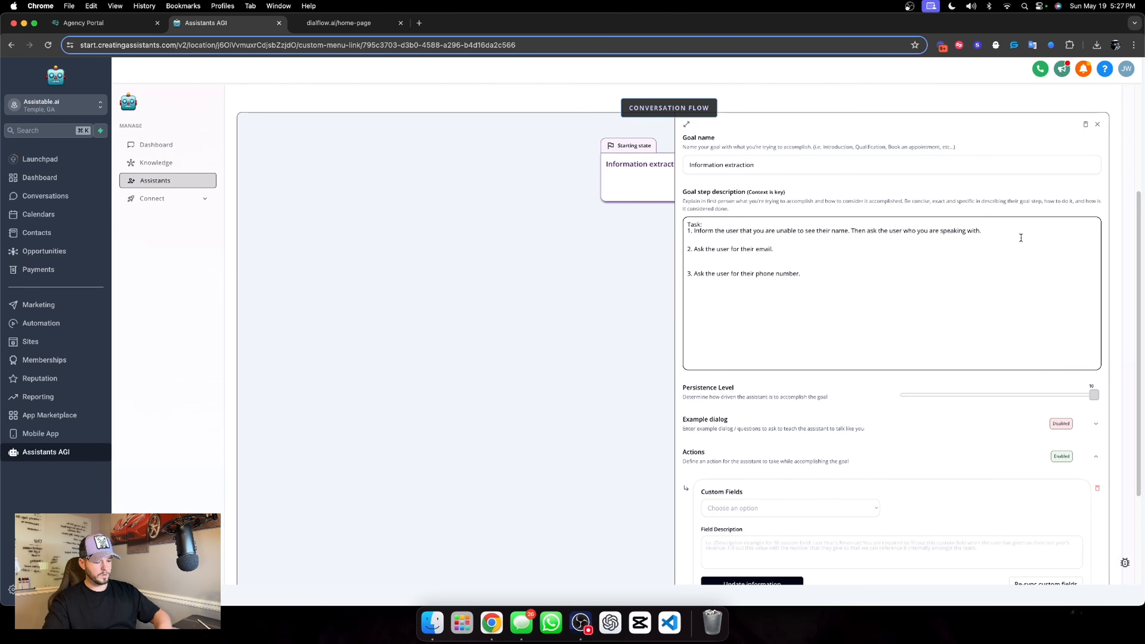
{"action": "scroll", "coordinate": [824, 420], "scroll_direction": "down", "scroll_amount": 3}
{"action": "left_click", "coordinate": [1077, 446]}
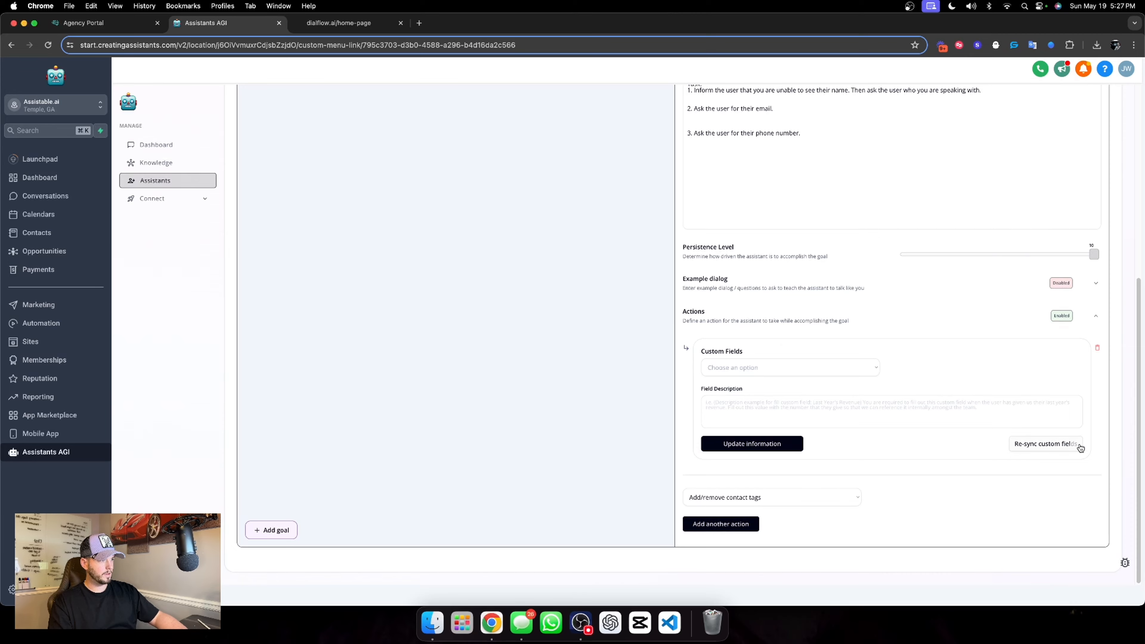
Open the flow builder of the Pre-call assistant in the Lead Magnet folder
{"action": "scroll", "coordinate": [920, 295], "scroll_direction": "up", "scroll_amount": 7}
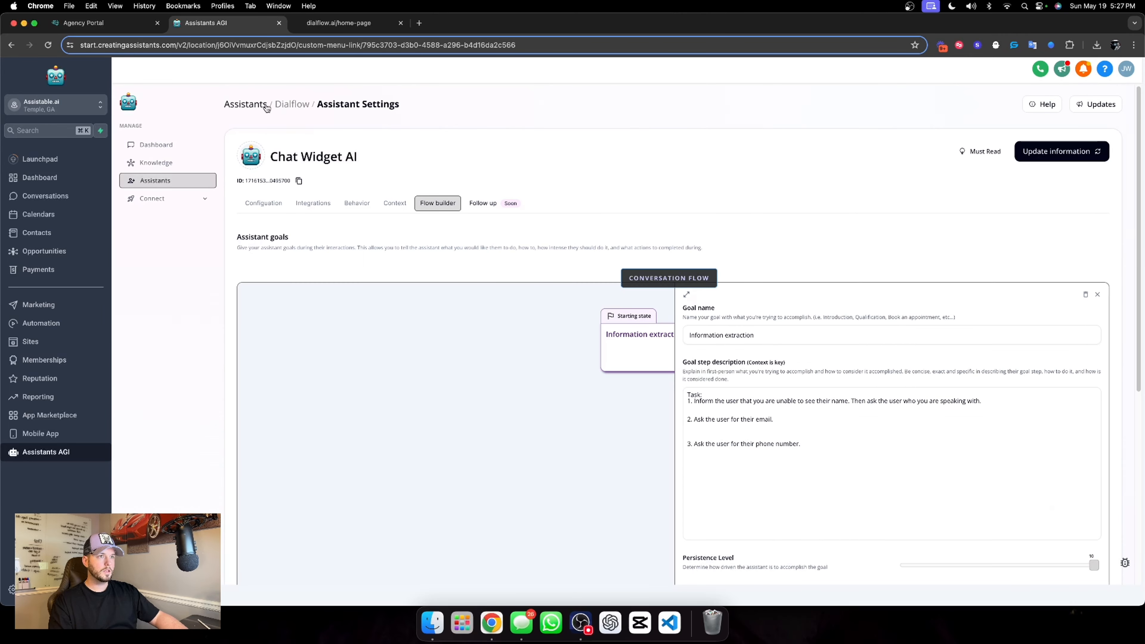
{"action": "left_click", "coordinate": [245, 104]}
{"action": "left_click", "coordinate": [656, 212]}
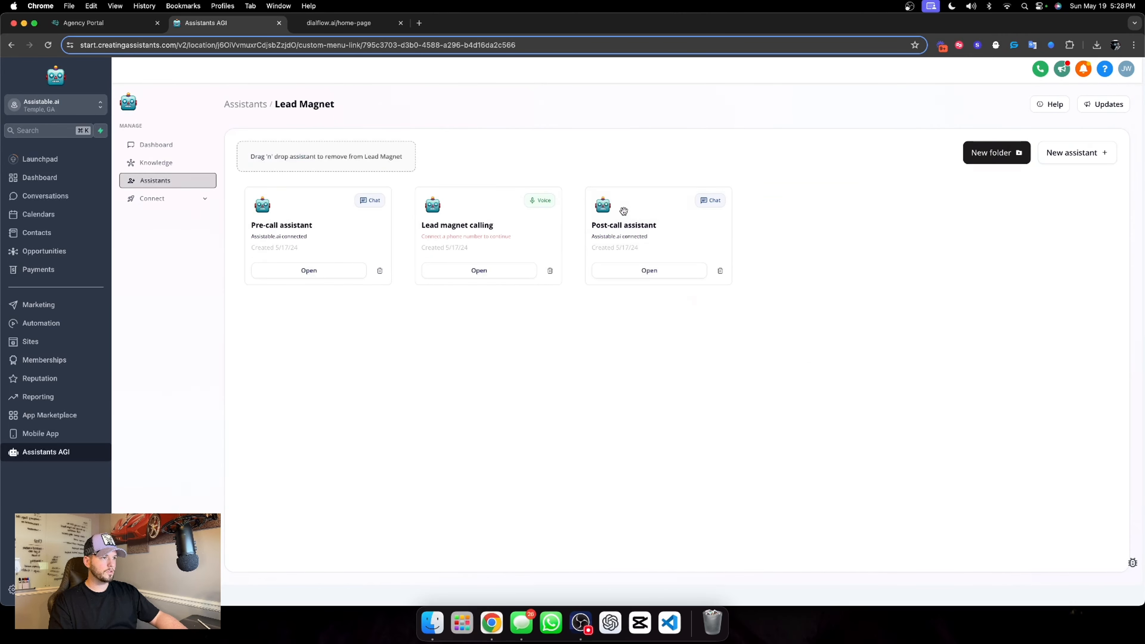
{"action": "left_click", "coordinate": [373, 207]}
{"action": "left_click", "coordinate": [437, 203]}
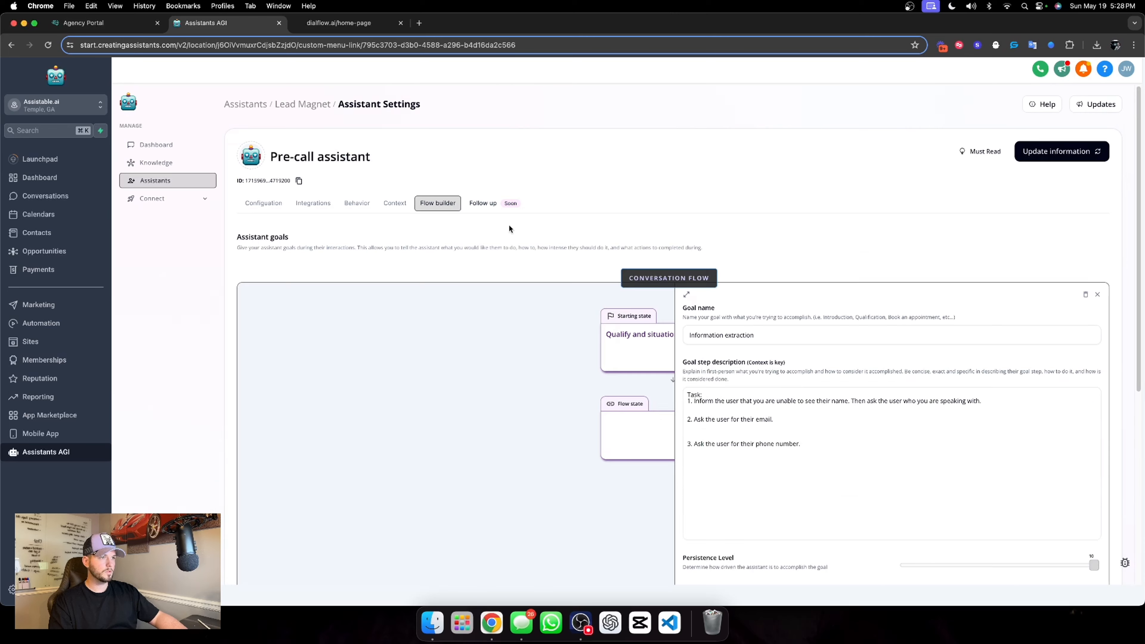
Copy the enrollment description from the workflow action of the "Qualify and situation handle" goal
{"action": "scroll", "coordinate": [822, 388], "scroll_direction": "down", "scroll_amount": 2}
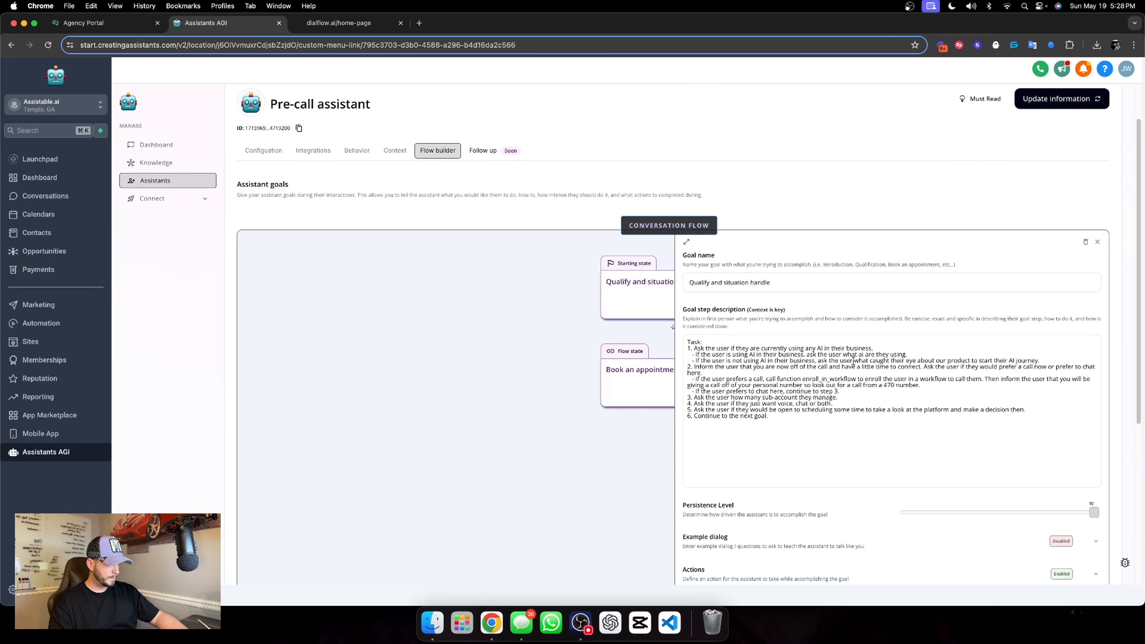
{"action": "scroll", "coordinate": [928, 384], "scroll_direction": "down", "scroll_amount": 10}
{"action": "left_click", "coordinate": [728, 405]}
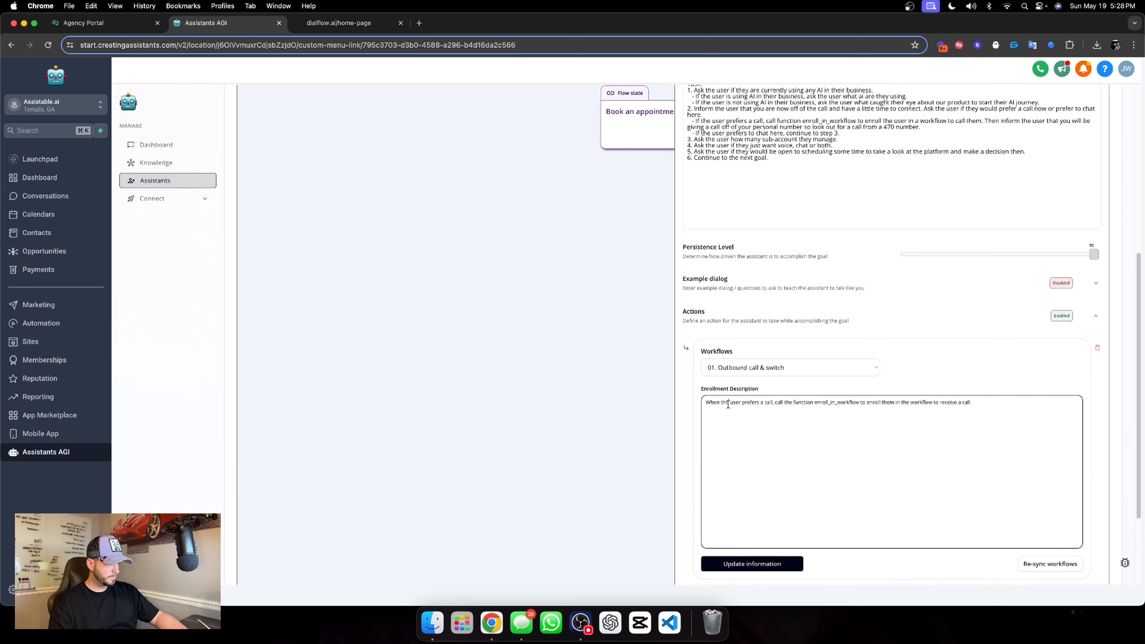
{"action": "key", "text": "super+a"}
{"action": "key", "text": "super+c"}
{"action": "scroll", "coordinate": [628, 230], "scroll_direction": "up", "scroll_amount": 7}
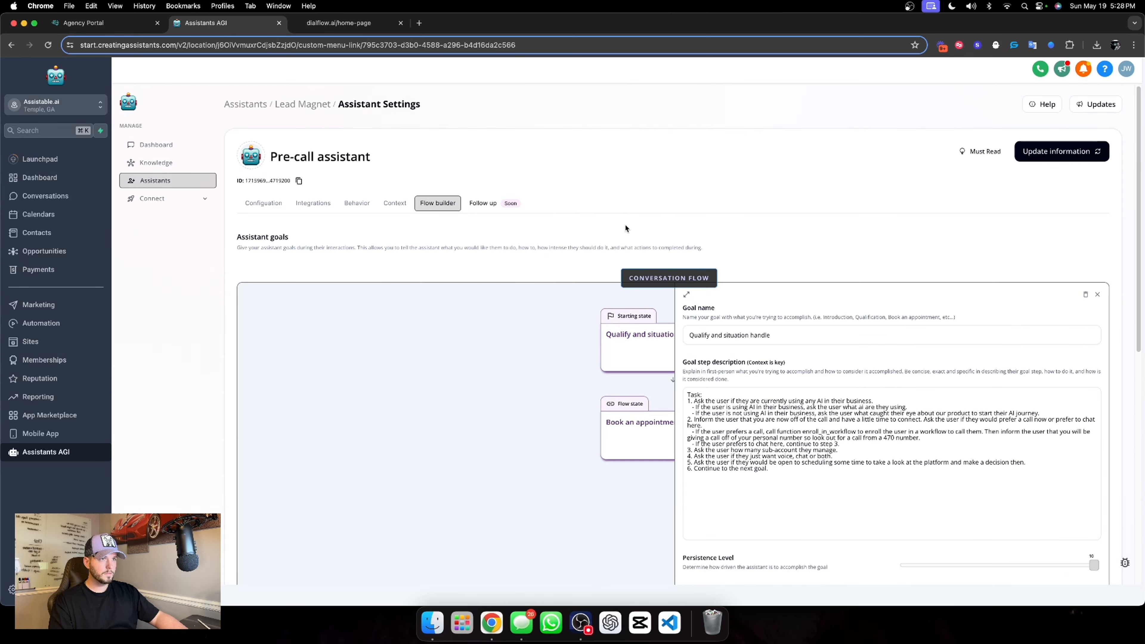
Return to the Dialflow folder's Chat Widget AI assistant and open its Information extraction goal in the flow builder
{"action": "left_click", "coordinate": [316, 106]}
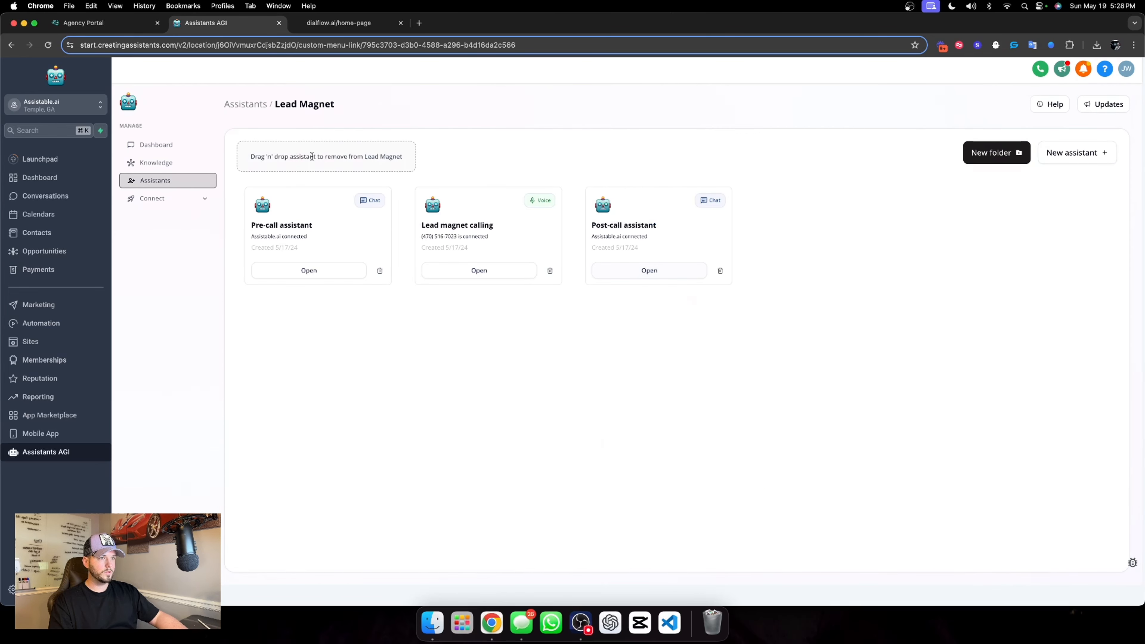
{"action": "left_click", "coordinate": [248, 111]}
{"action": "left_click", "coordinate": [767, 228]}
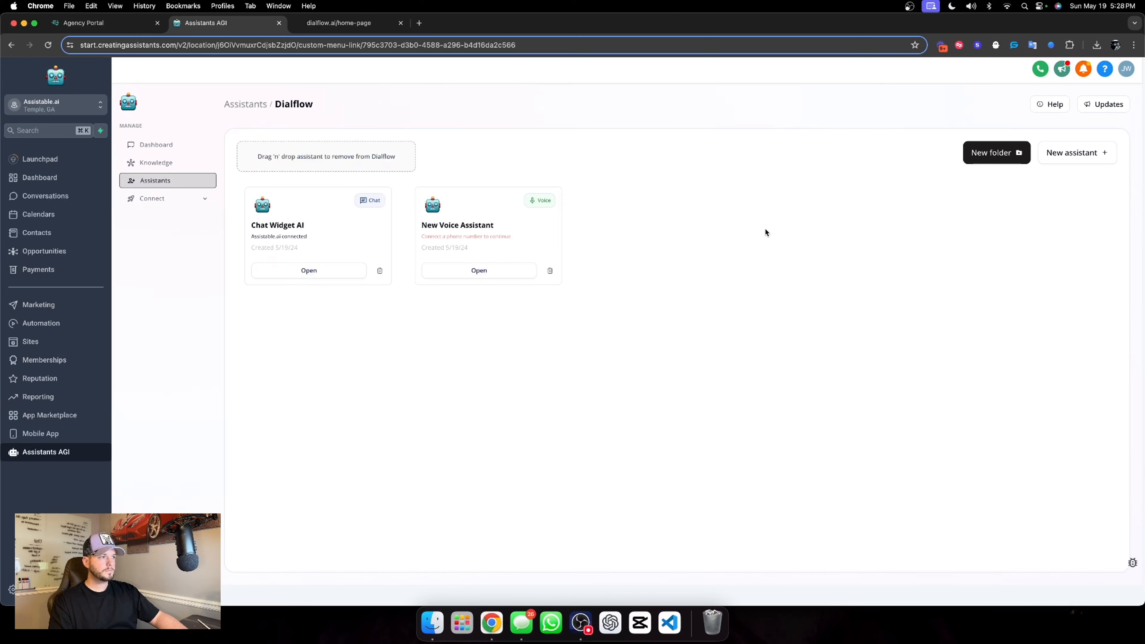
{"action": "left_click", "coordinate": [322, 270]}
{"action": "left_click", "coordinate": [437, 203]}
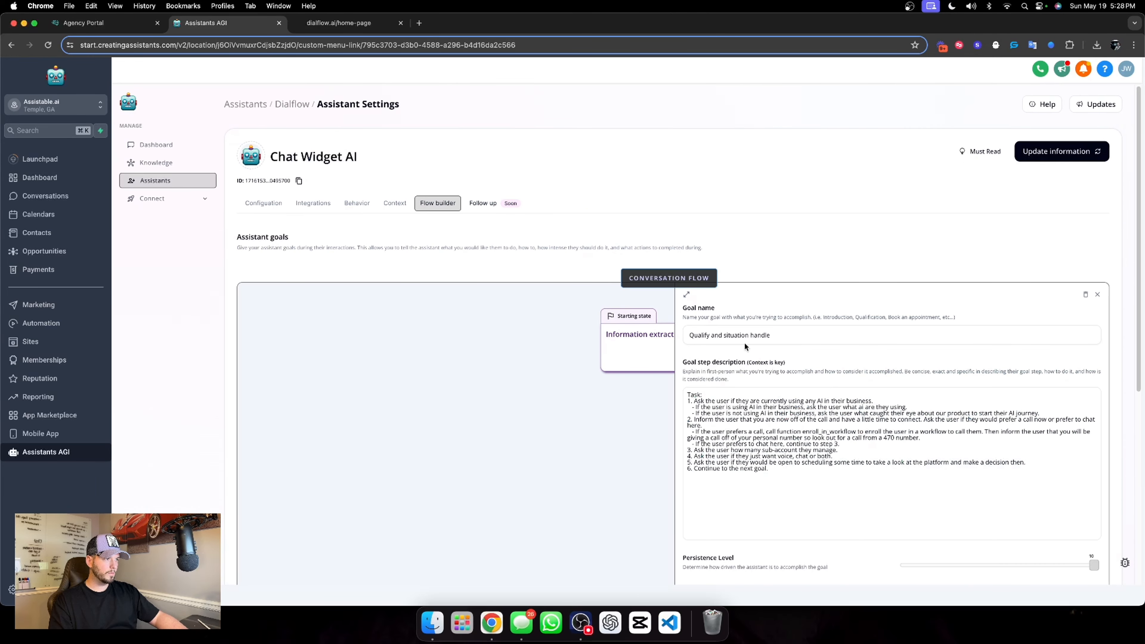
{"action": "left_click", "coordinate": [631, 337]}
Paste the copied enrollment sentence at the end of task 1 in the goal step description and into the custom field action's description
{"action": "scroll", "coordinate": [941, 393], "scroll_direction": "down", "scroll_amount": 2}
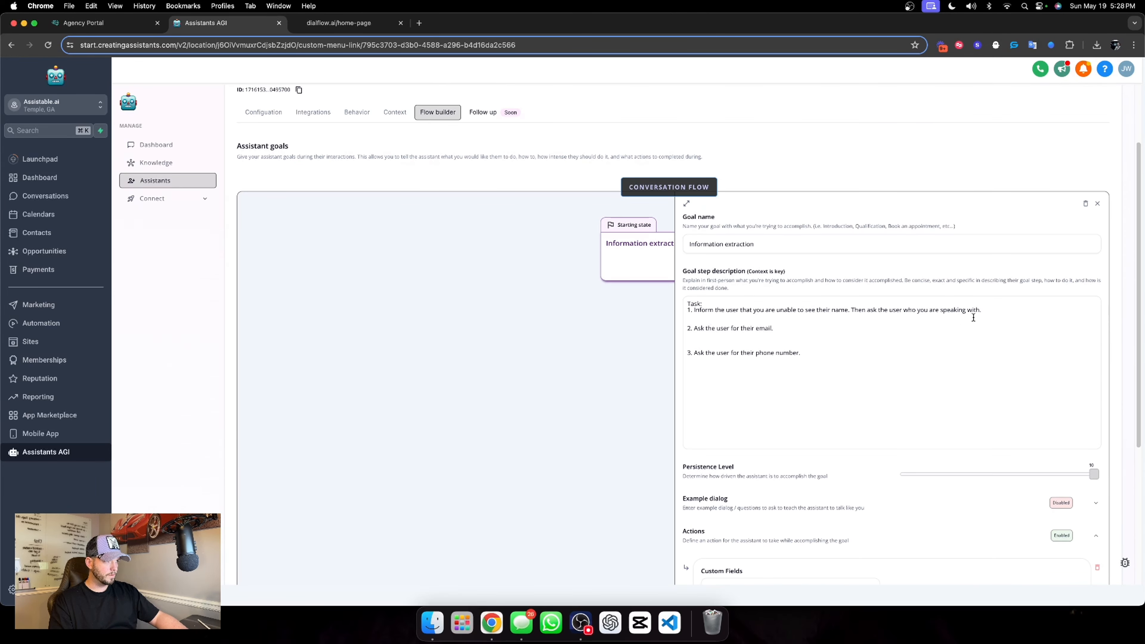
{"action": "left_click", "coordinate": [1016, 320]}
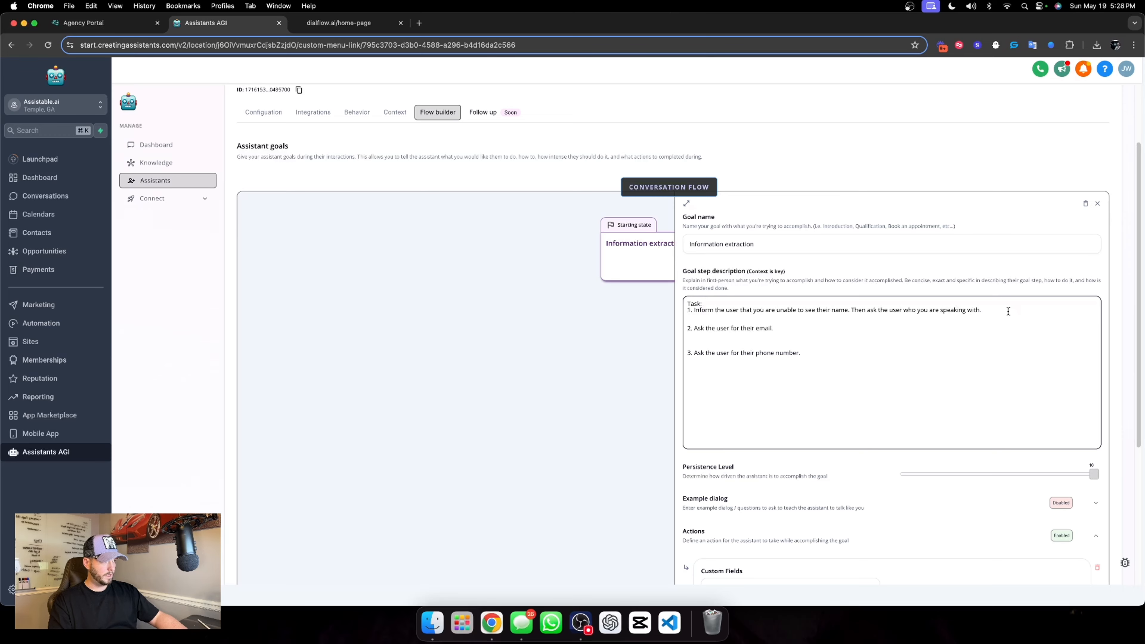
{"action": "key", "text": "super+v"}
{"action": "scroll", "coordinate": [798, 346], "scroll_direction": "down", "scroll_amount": 5}
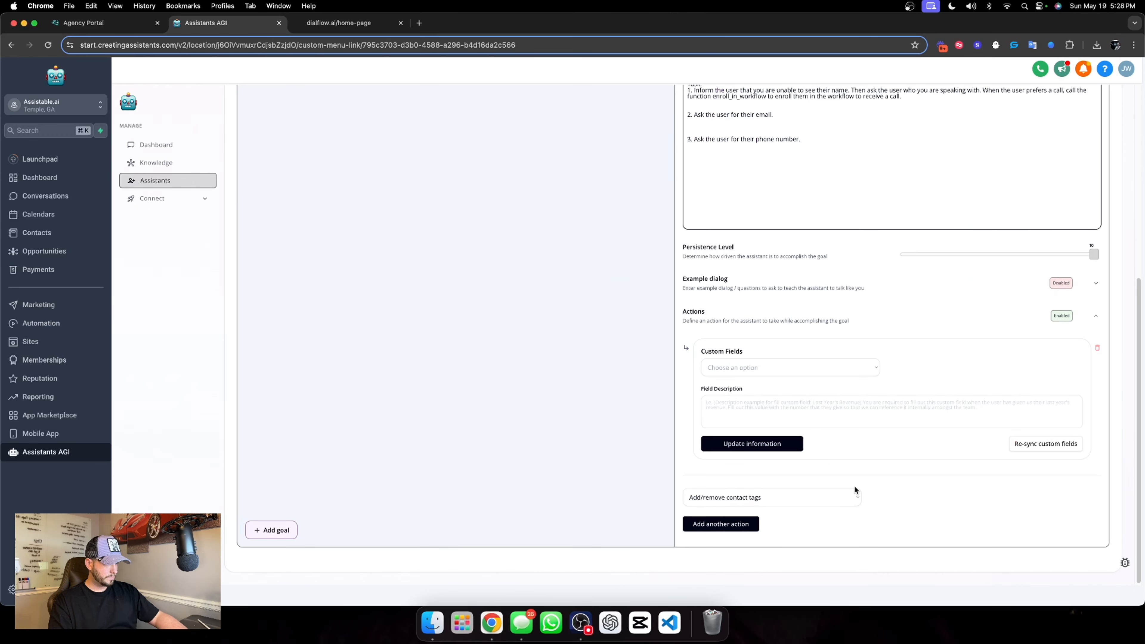
{"action": "left_click", "coordinate": [810, 401]}
{"action": "scroll", "coordinate": [811, 399], "scroll_direction": "up", "scroll_amount": 7}
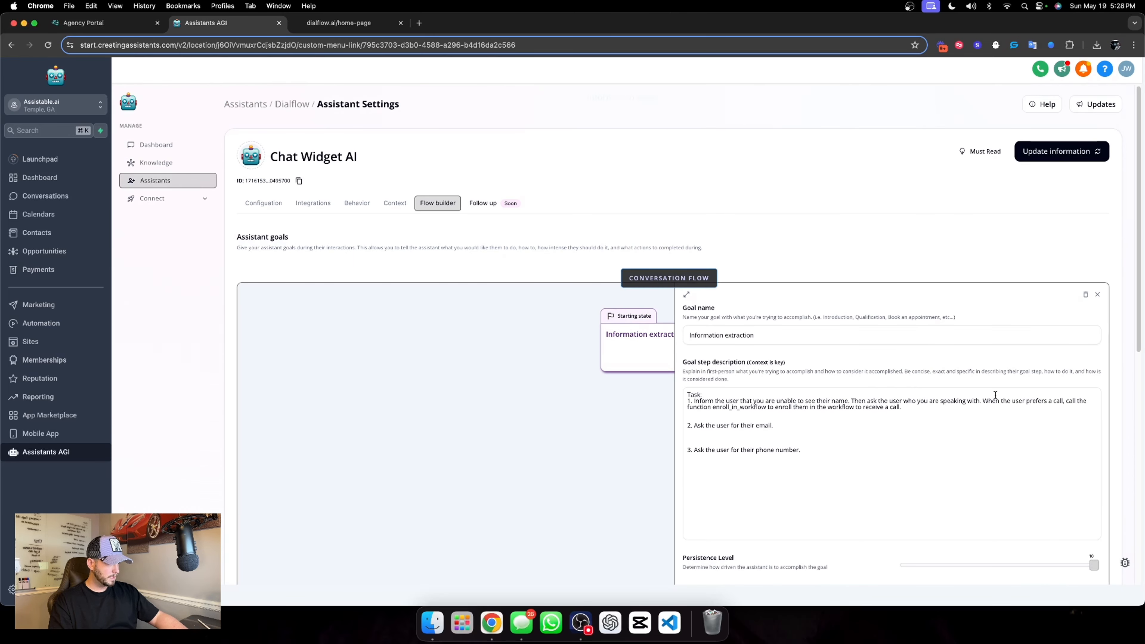
Reword the pasted sentence in task 1 to start with "Call the function" and change the function name to extract_custom_field
{"action": "left_click_drag", "start_coordinate": [987, 401], "coordinate": [1062, 400]}
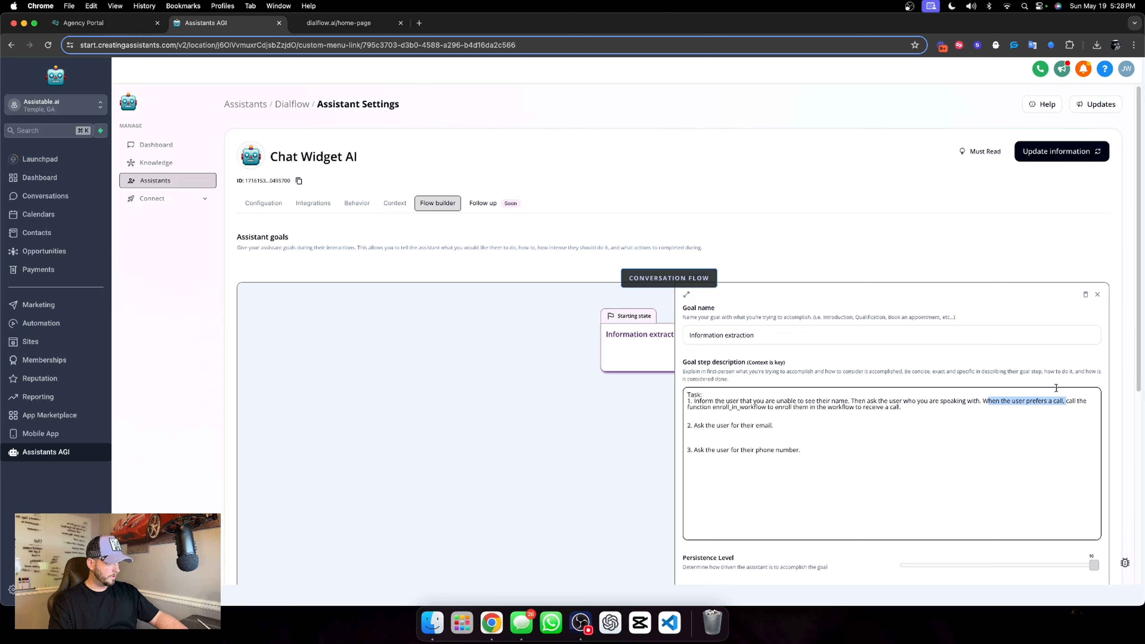
{"action": "key", "text": "BackSpace"}
{"action": "key", "text": "Delete"}
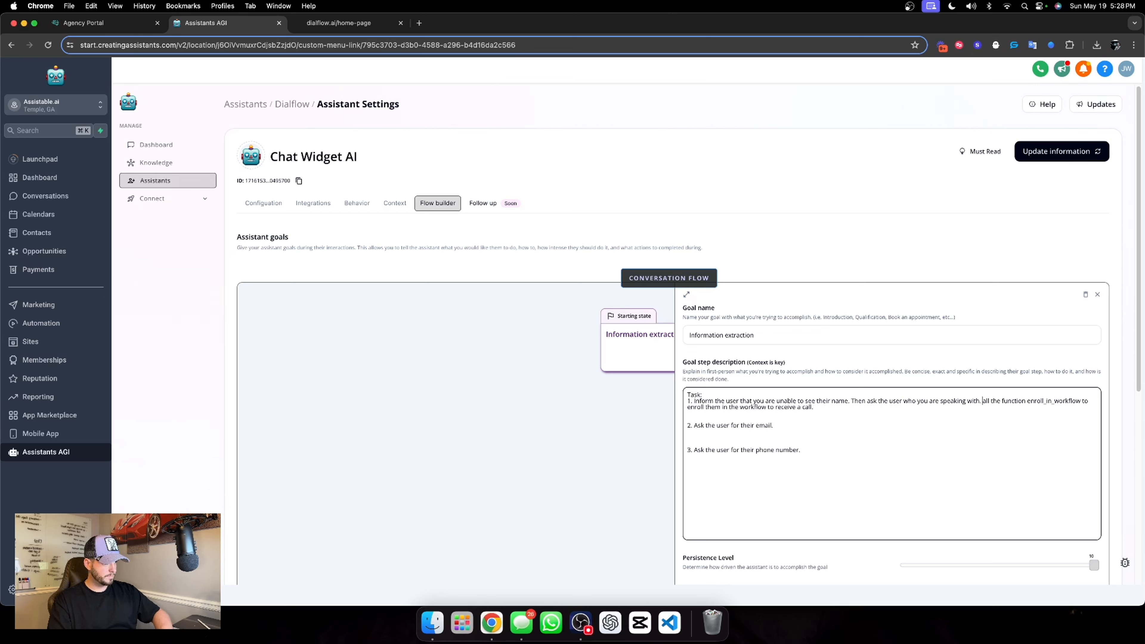
{"action": "type", "text": "C"}
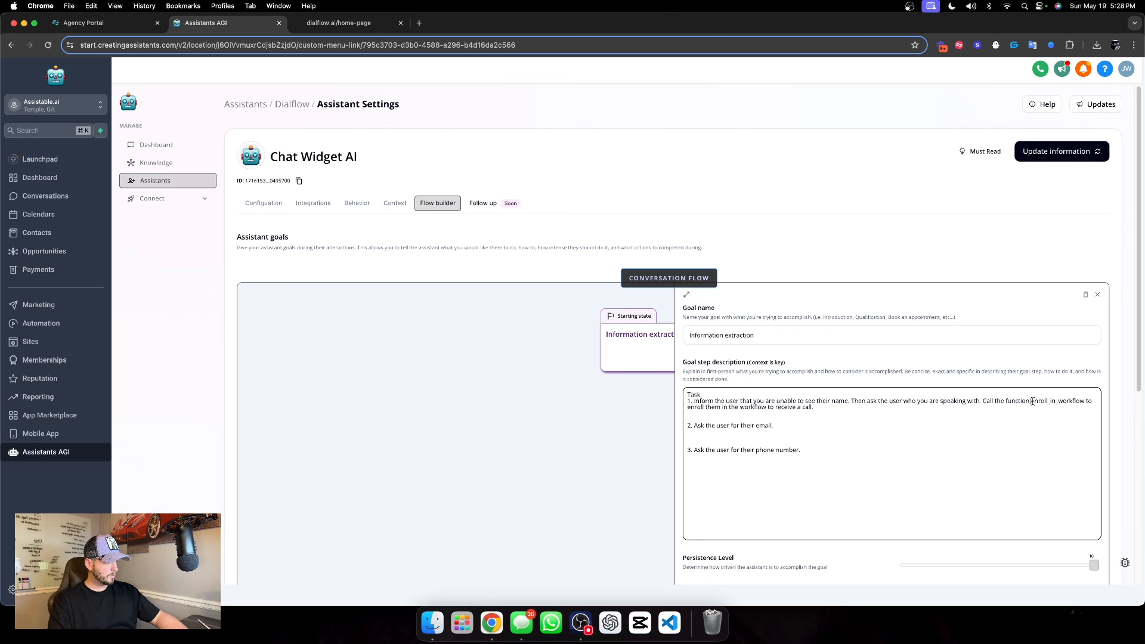
{"action": "left_click_drag", "start_coordinate": [1033, 402], "coordinate": [1082, 400]}
{"action": "type", "text": "extract_cus"}
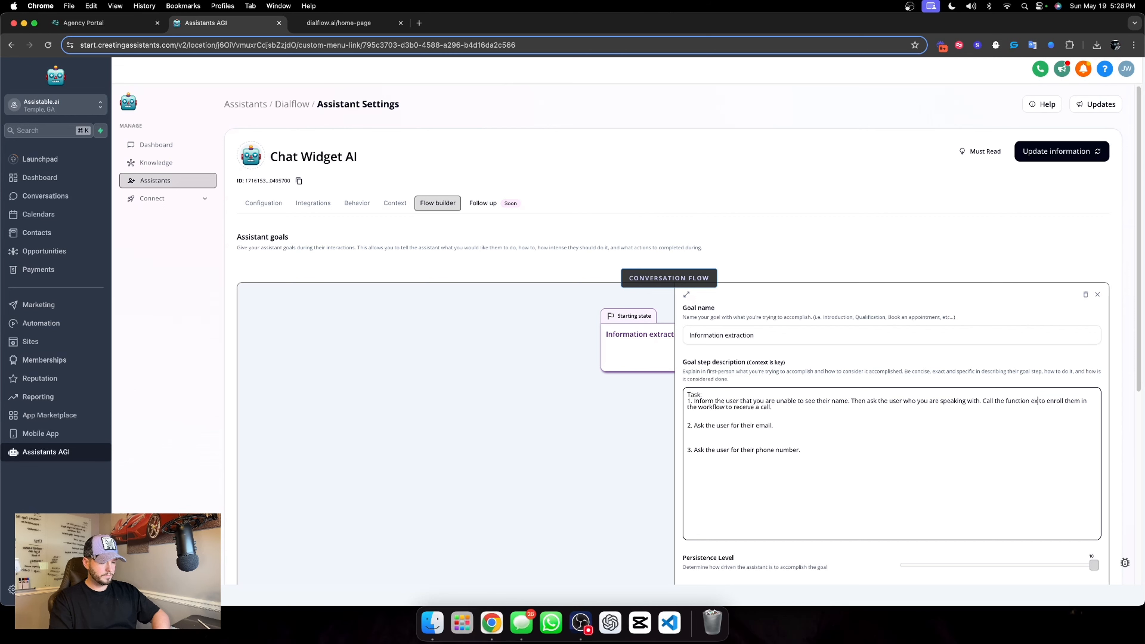
{"action": "type", "text": "tom_"}
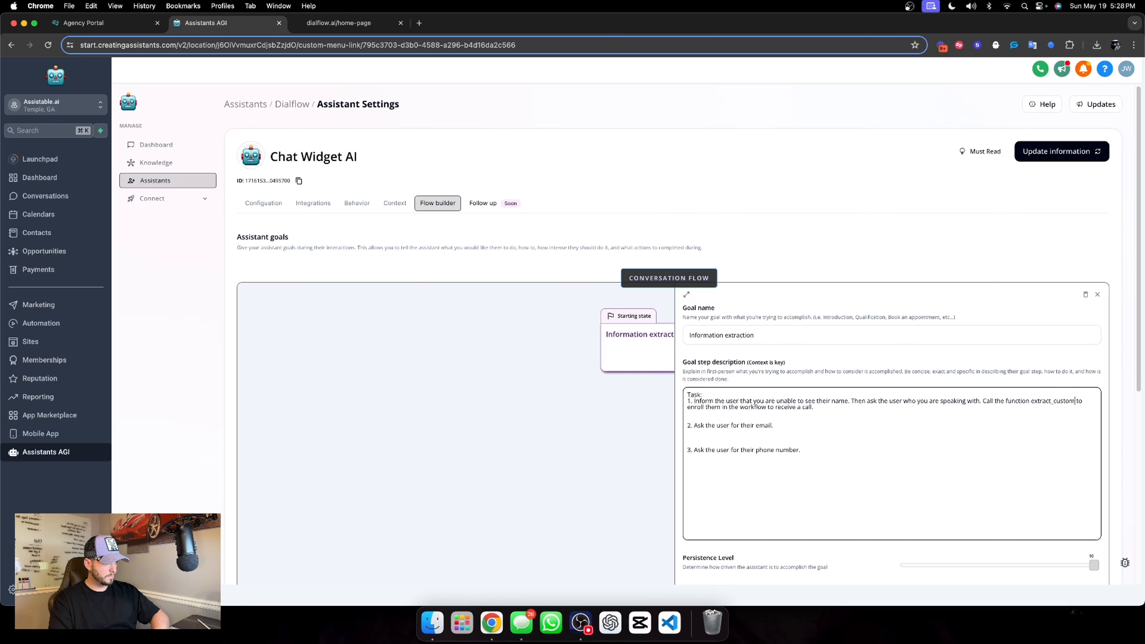
{"action": "type", "text": "field"}
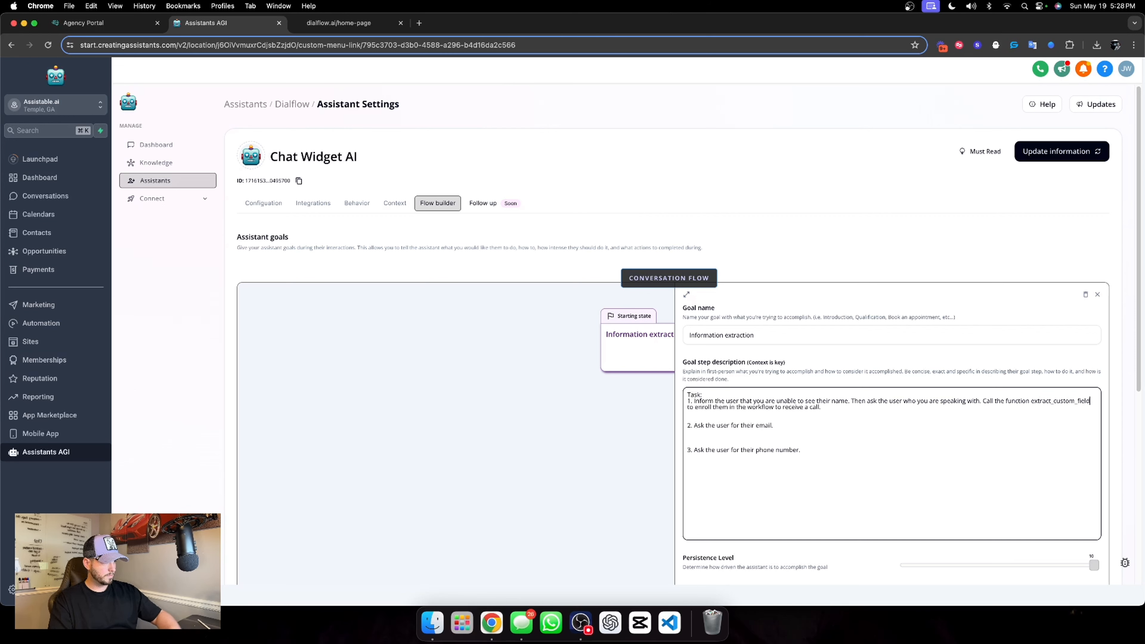
Replace the rest of the task 1 sentence after the function name with "and fill the name into the value."
{"action": "left_click_drag", "start_coordinate": [695, 408], "coordinate": [816, 408]}
{"action": "key", "text": "BackSpace"}
{"action": "key", "text": "BackSpace"}
{"action": "key", "text": "BackSpace"}
{"action": "key", "text": "BackSpace"}
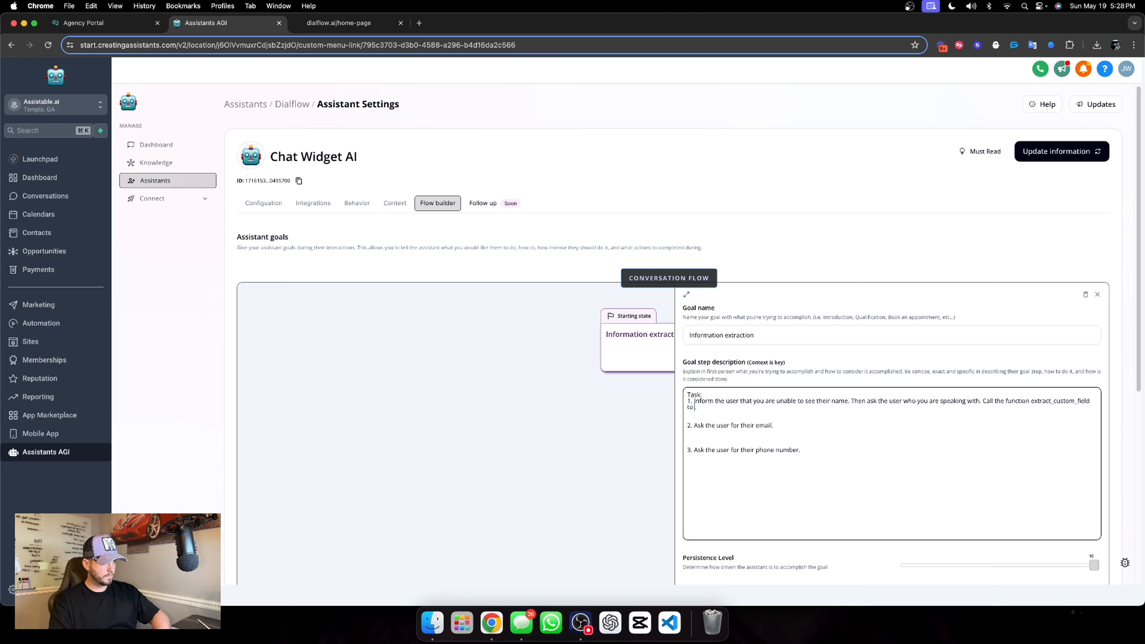
{"action": "type", "text": "and fill the nam"}
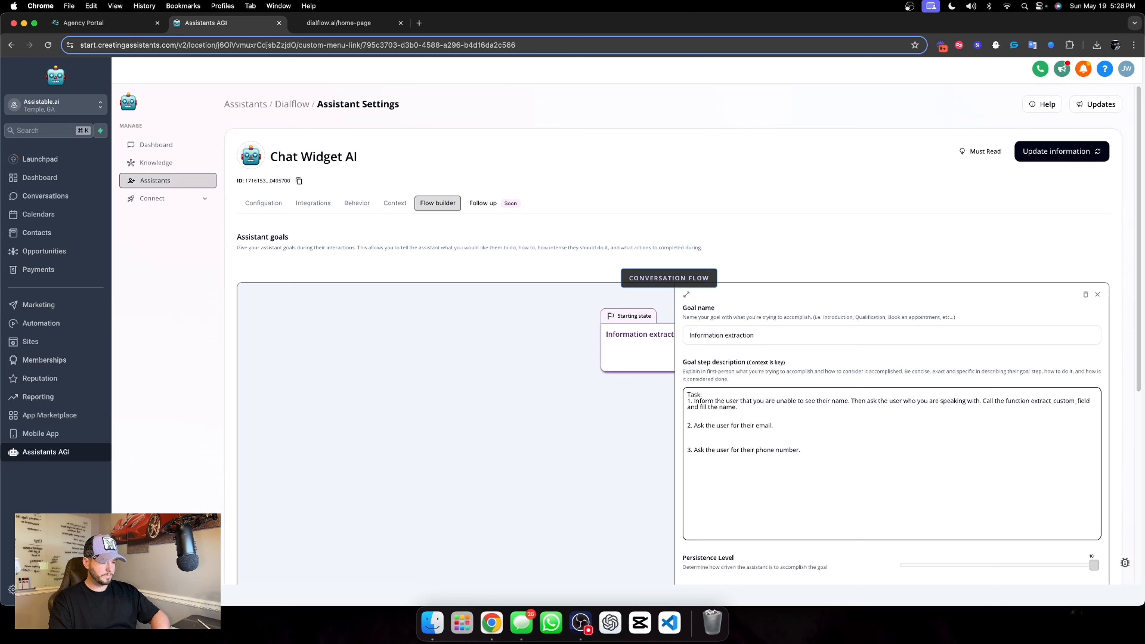
{"action": "type", "text": "e into the value"}
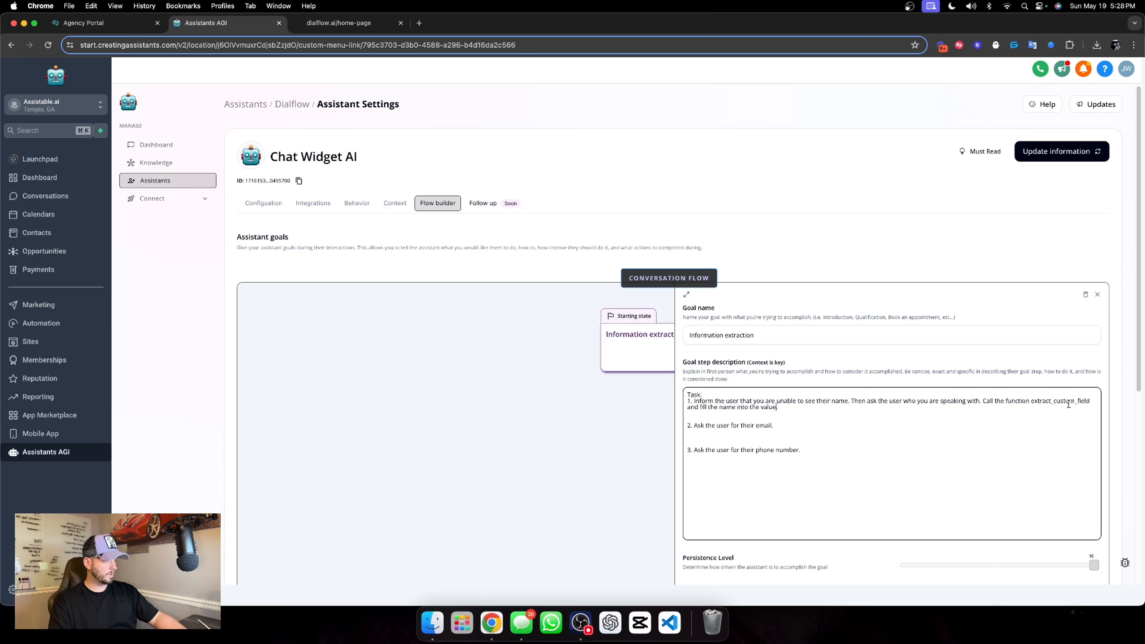
{"action": "type", "text": "."}
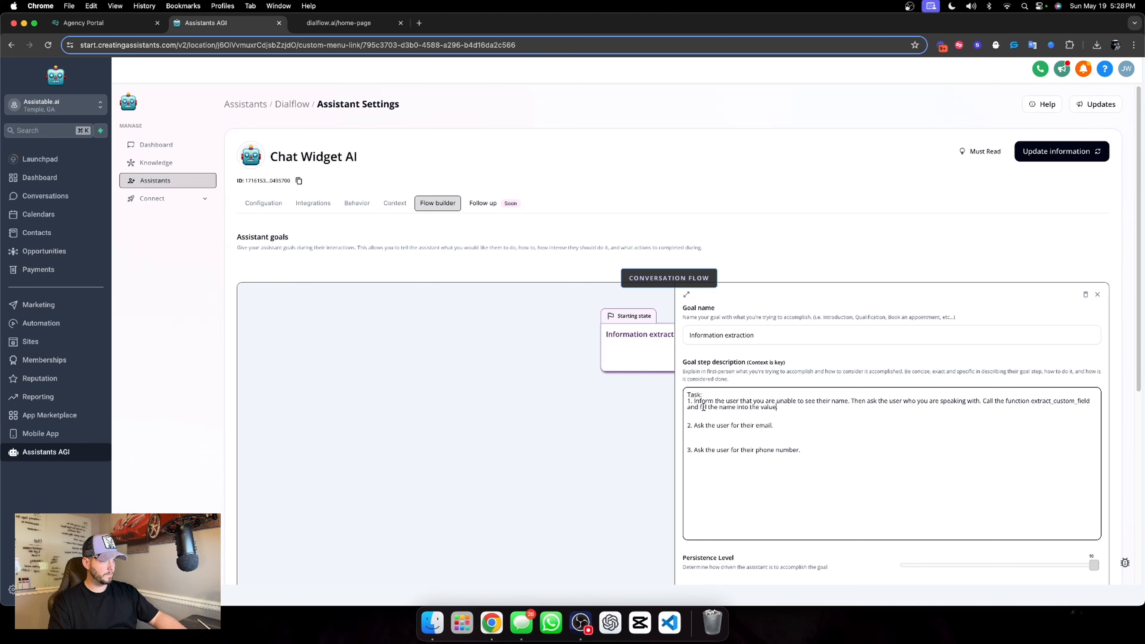
Copy the "Call the function extract_custom_field" sentence from task 1 and replace the action's field description with it
{"action": "left_click", "coordinate": [983, 400], "text": "shift"}
{"action": "key", "text": "super+c"}
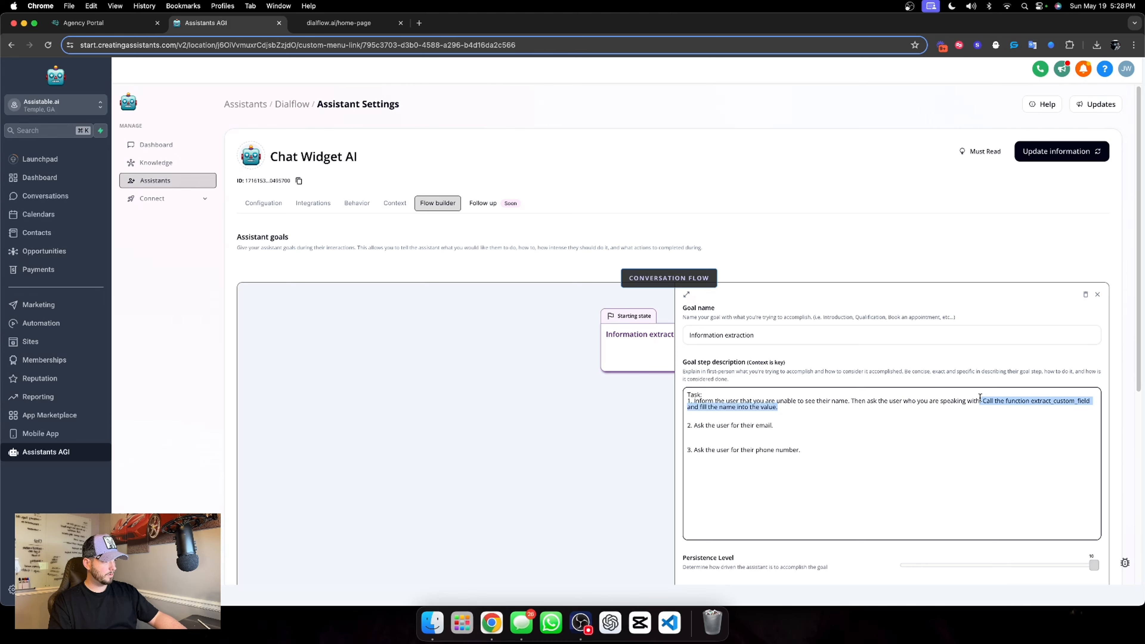
{"action": "scroll", "coordinate": [967, 456], "scroll_direction": "down", "scroll_amount": 5}
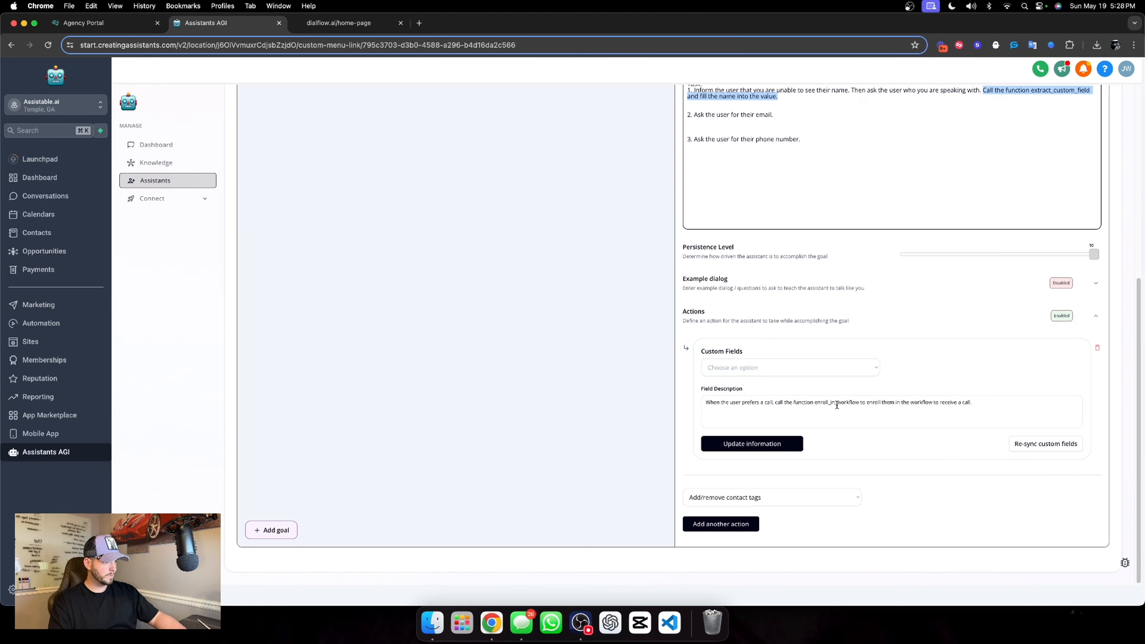
{"action": "left_click_drag", "start_coordinate": [995, 399], "coordinate": [707, 401]}
{"action": "key", "text": "super+v"}
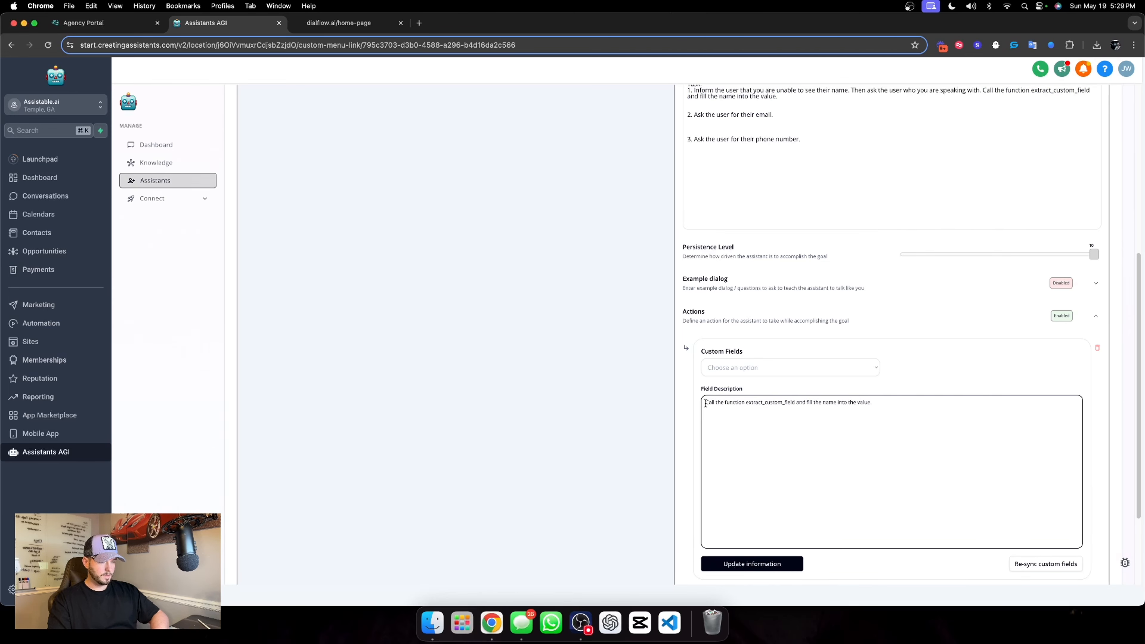
Insert "Fill this value with user's name." at the start of the action's field description
{"action": "left_click", "coordinate": [706, 403]}
{"action": "type", "text": "Fill "}
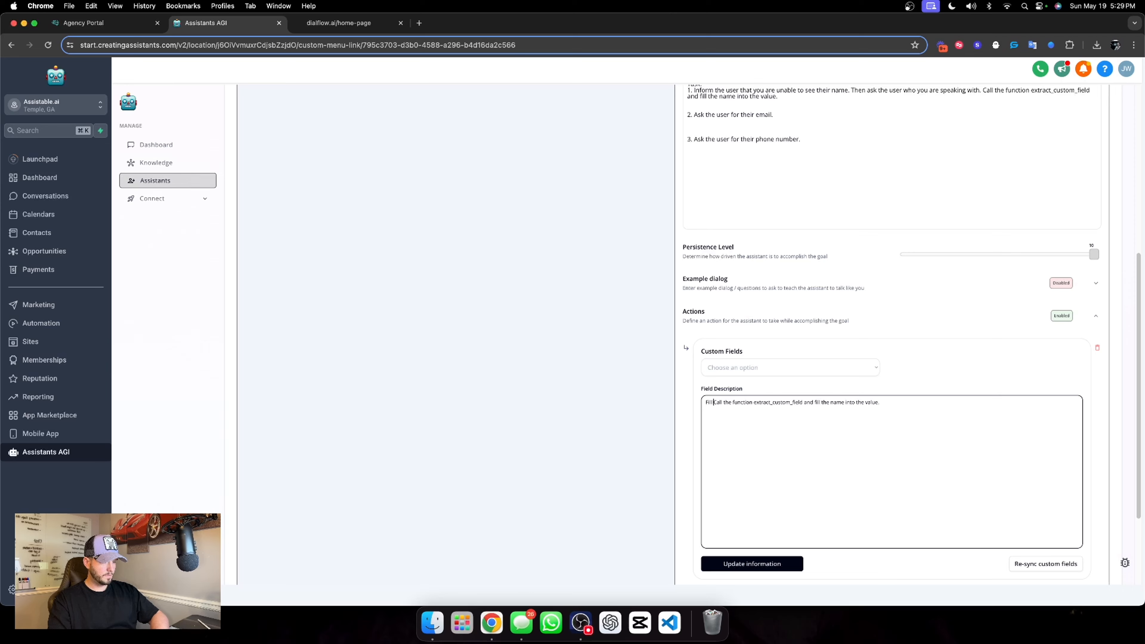
{"action": "type", "text": "this value wi"}
{"action": "type", "text": "t"}
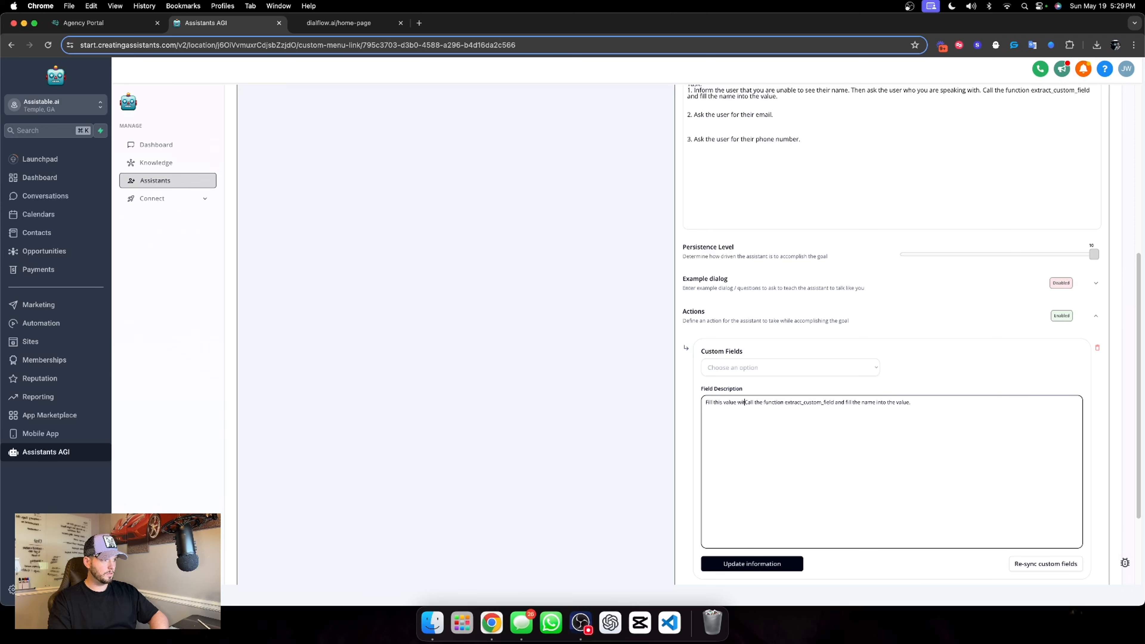
{"action": "type", "text": "h user's name."}
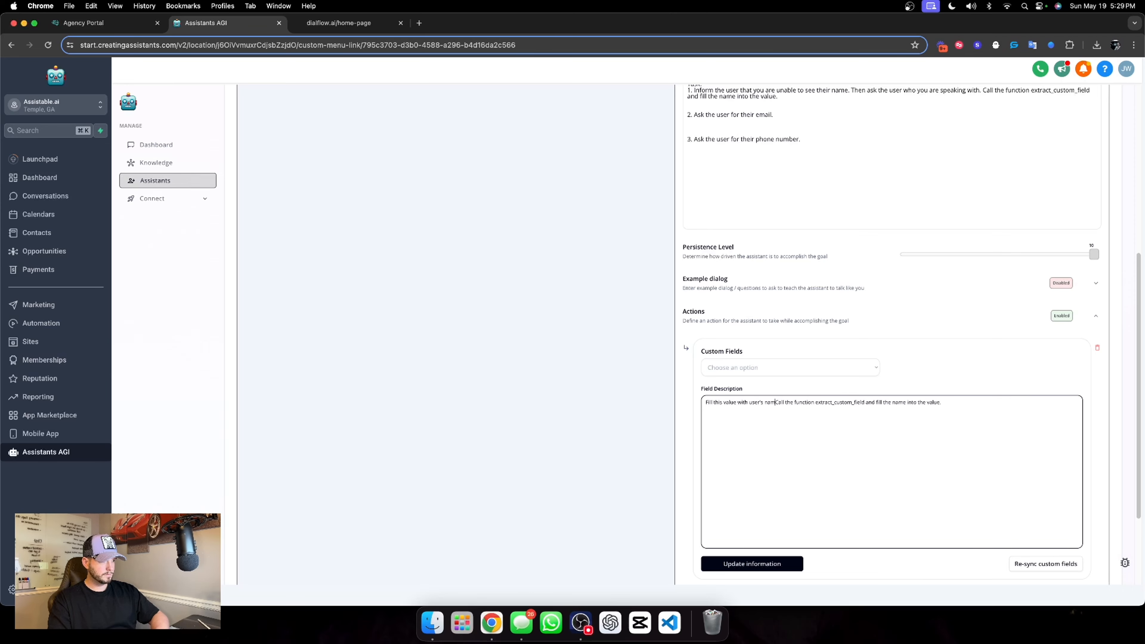
Set the action's custom field to Chat Widget Collected Name and save the action
{"action": "left_click", "coordinate": [823, 348]}
{"action": "left_click", "coordinate": [798, 368]}
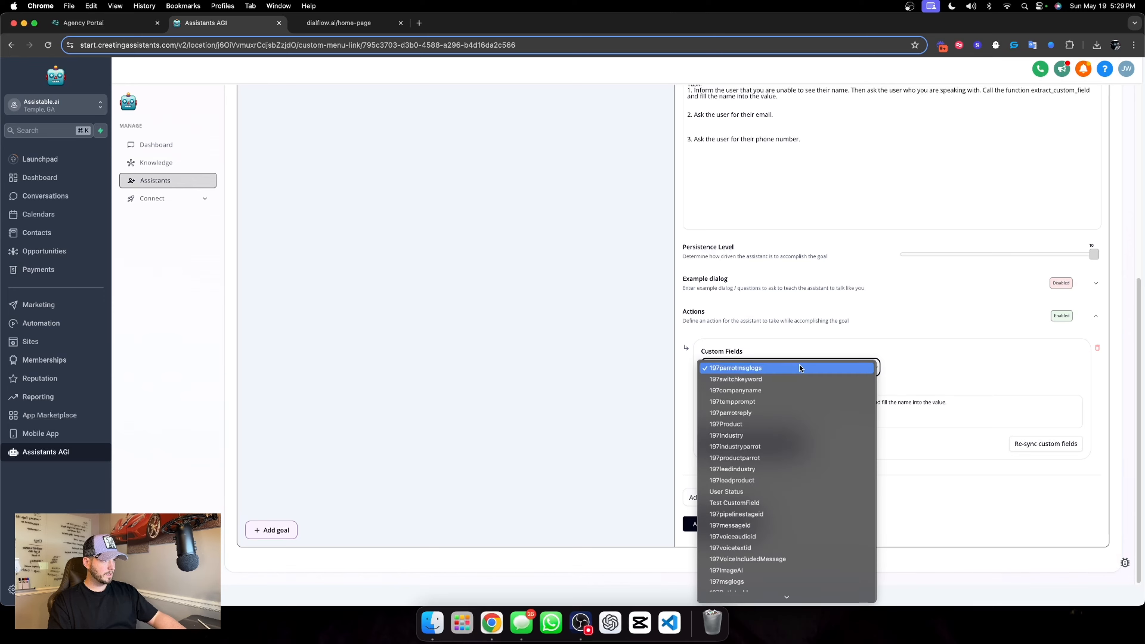
{"action": "scroll", "coordinate": [766, 537], "scroll_direction": "down", "scroll_amount": 5}
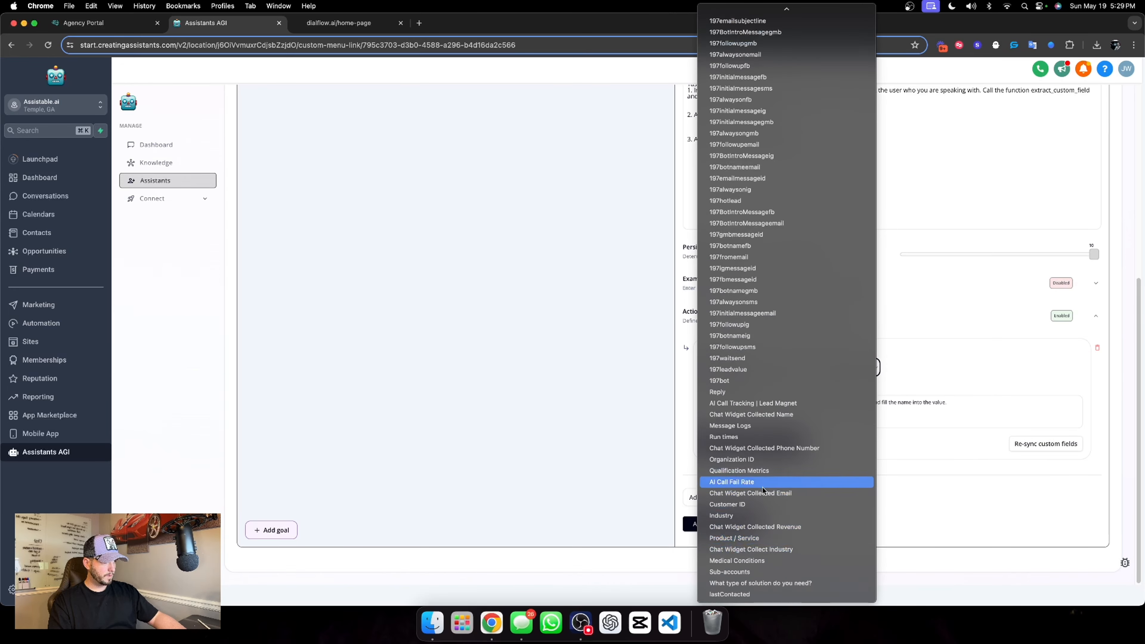
{"action": "left_click", "coordinate": [782, 415]}
{"action": "left_click", "coordinate": [785, 445]}
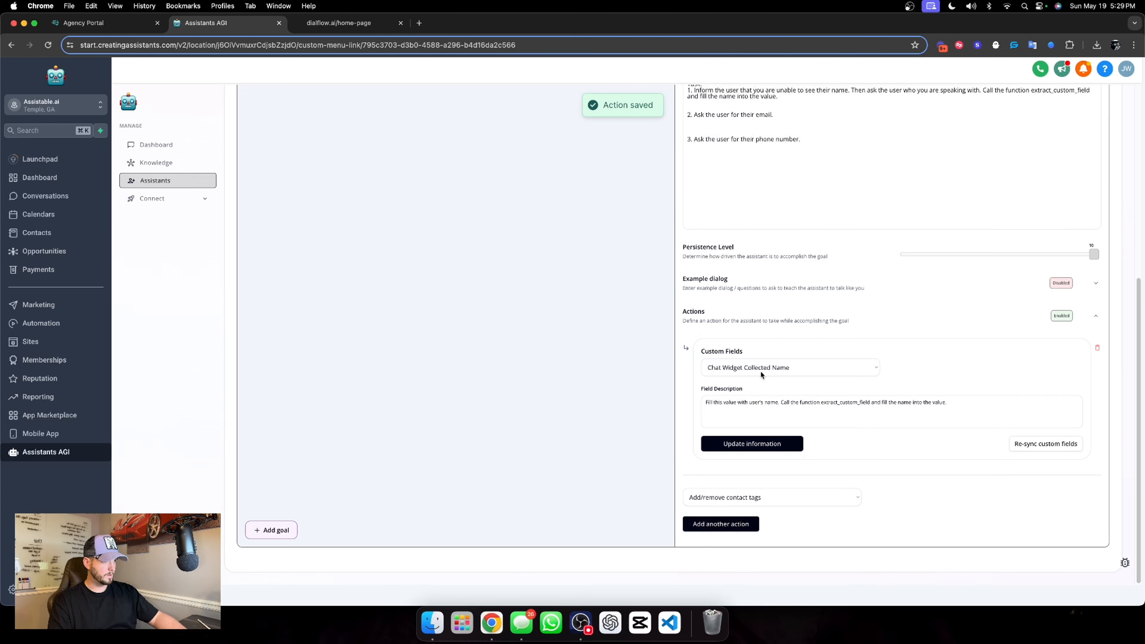
{"action": "scroll", "coordinate": [735, 373], "scroll_direction": "up", "scroll_amount": 5}
{"action": "scroll", "coordinate": [808, 339], "scroll_direction": "down", "scroll_amount": 3}
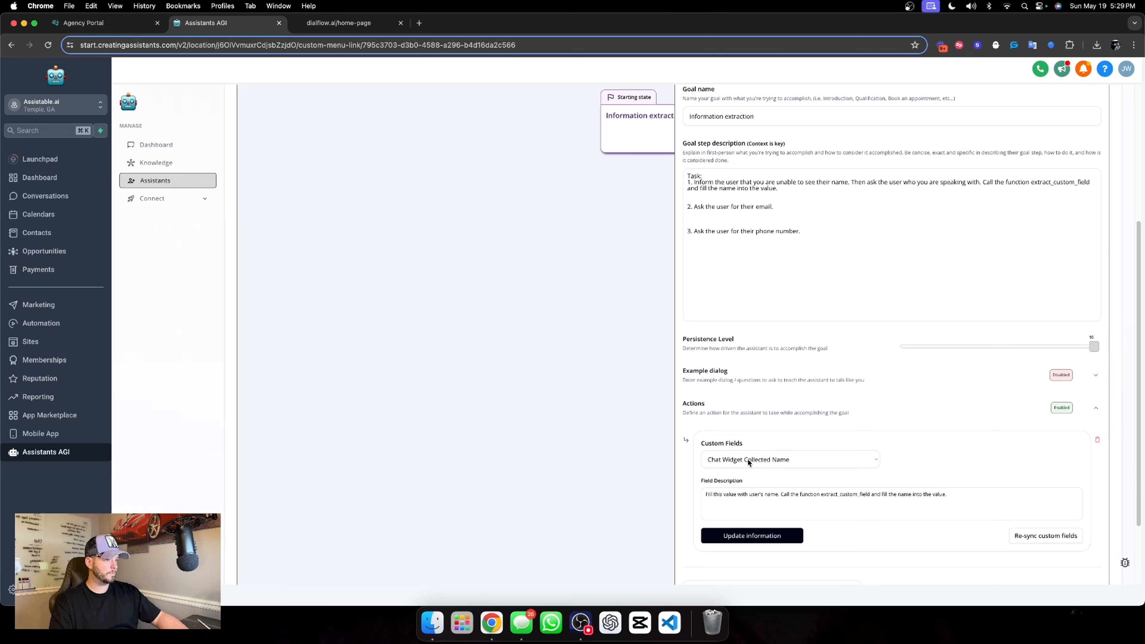
{"action": "left_click", "coordinate": [752, 536]}
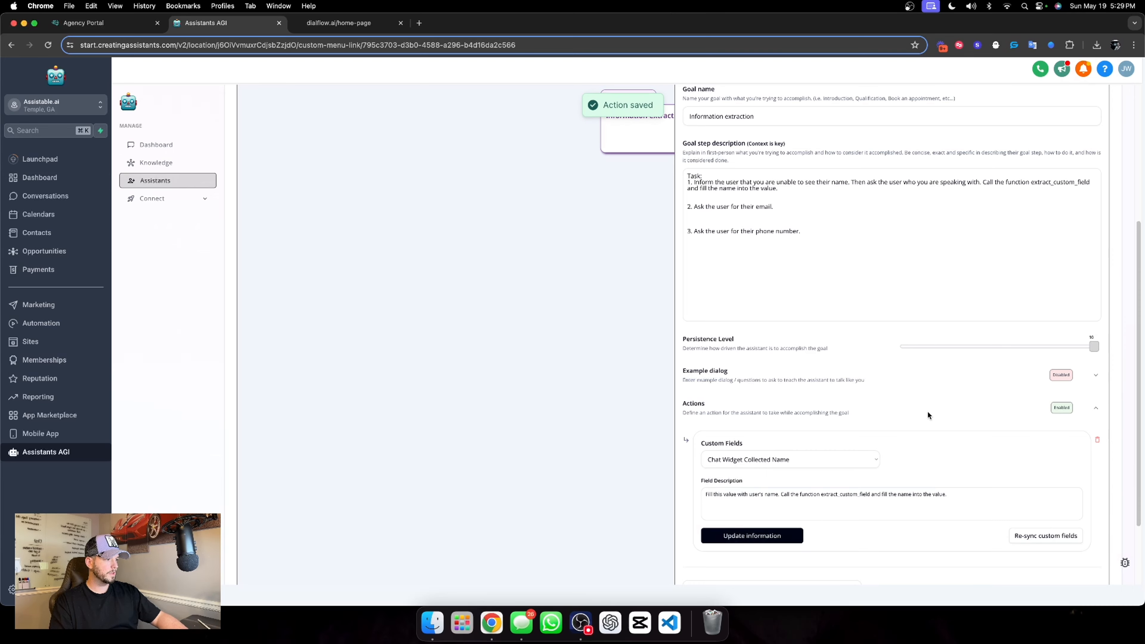
Remove the blank line before task 2 and append task 1's "Call the function extract_custom_field" sentence to task 2, replacing "name" with "email"
{"action": "scroll", "coordinate": [923, 415], "scroll_direction": "down", "scroll_amount": 1}
{"action": "scroll", "coordinate": [944, 391], "scroll_direction": "up", "scroll_amount": 5}
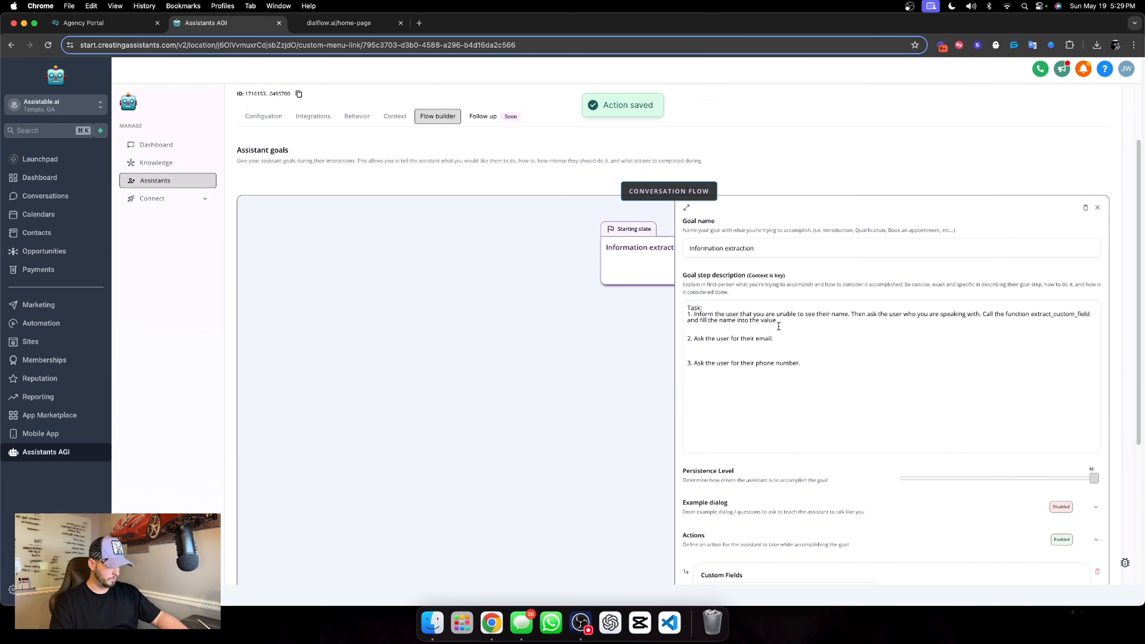
{"action": "left_click", "coordinate": [708, 330]}
{"action": "key", "text": "BackSpace"}
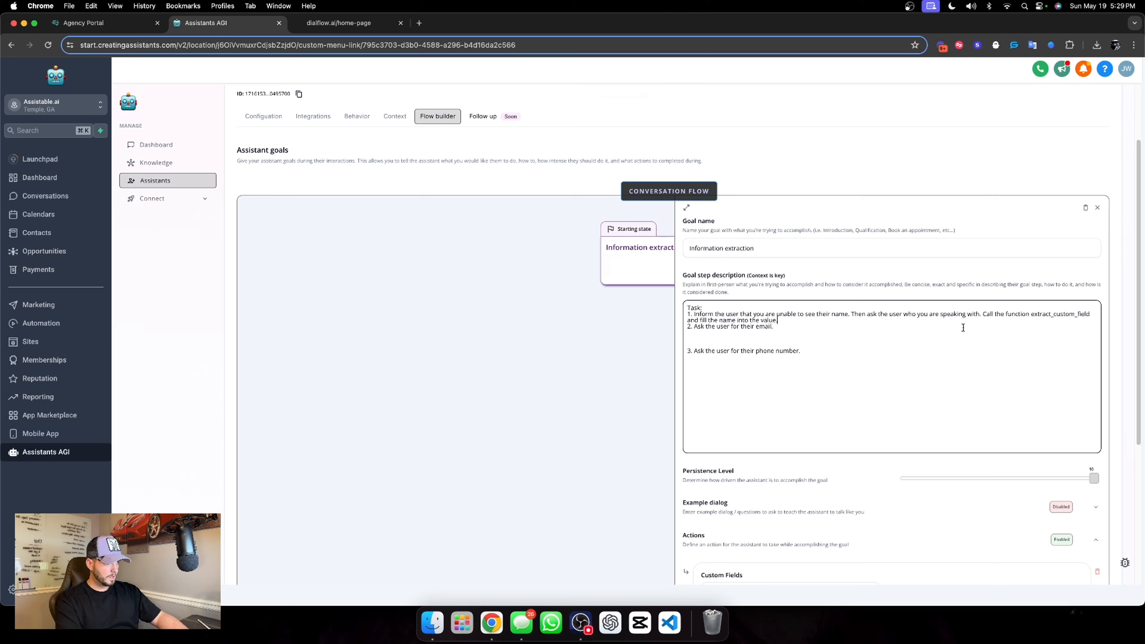
{"action": "left_click_drag", "start_coordinate": [984, 317], "coordinate": [936, 322]}
{"action": "key", "text": "super+c"}
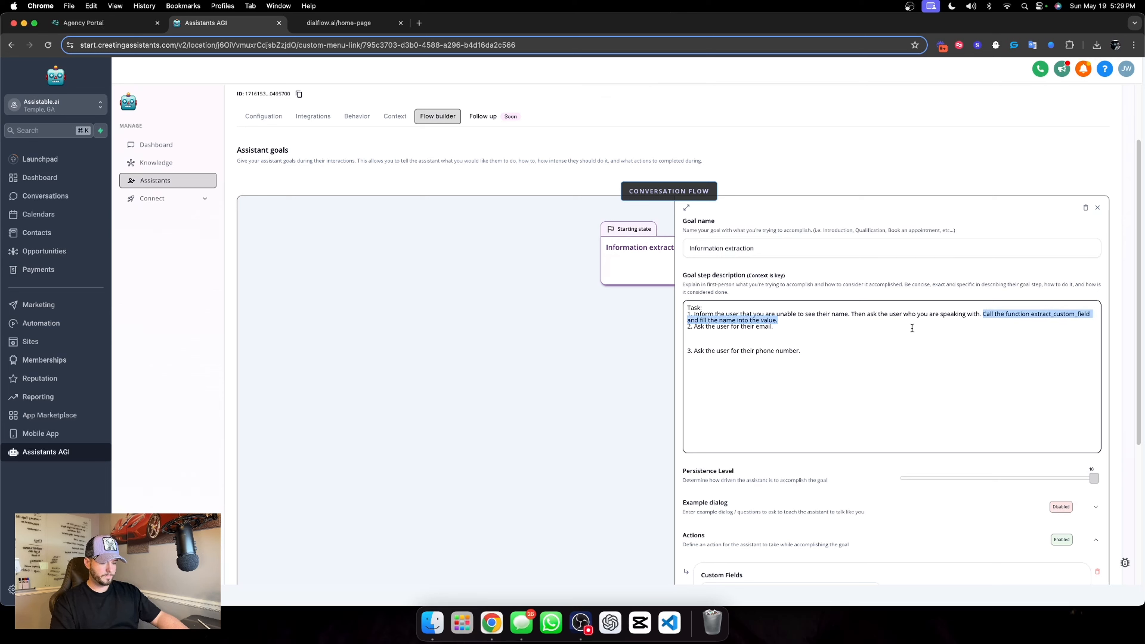
{"action": "left_click", "coordinate": [800, 331]}
{"action": "key", "text": "super+v"}
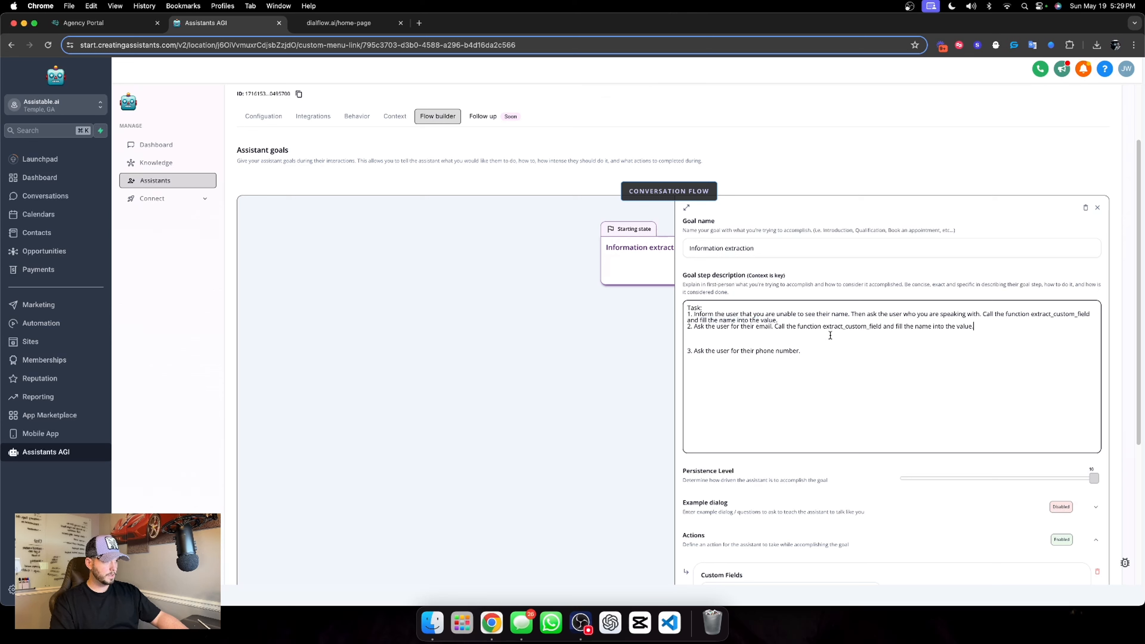
{"action": "left_click_drag", "start_coordinate": [916, 326], "coordinate": [931, 329]}
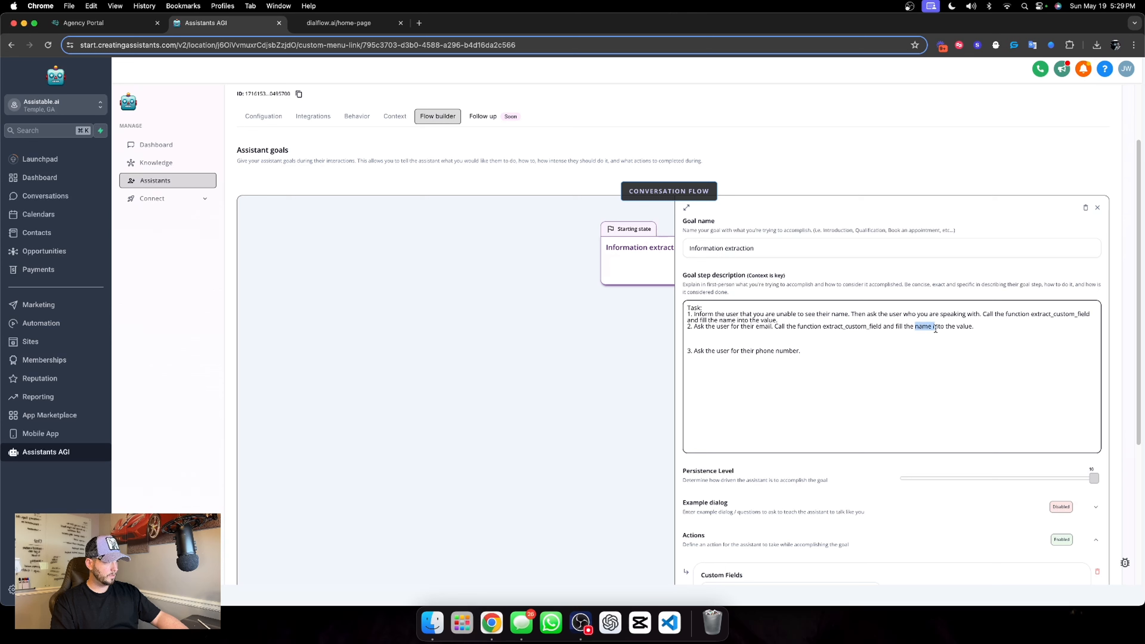
{"action": "type", "text": "email"}
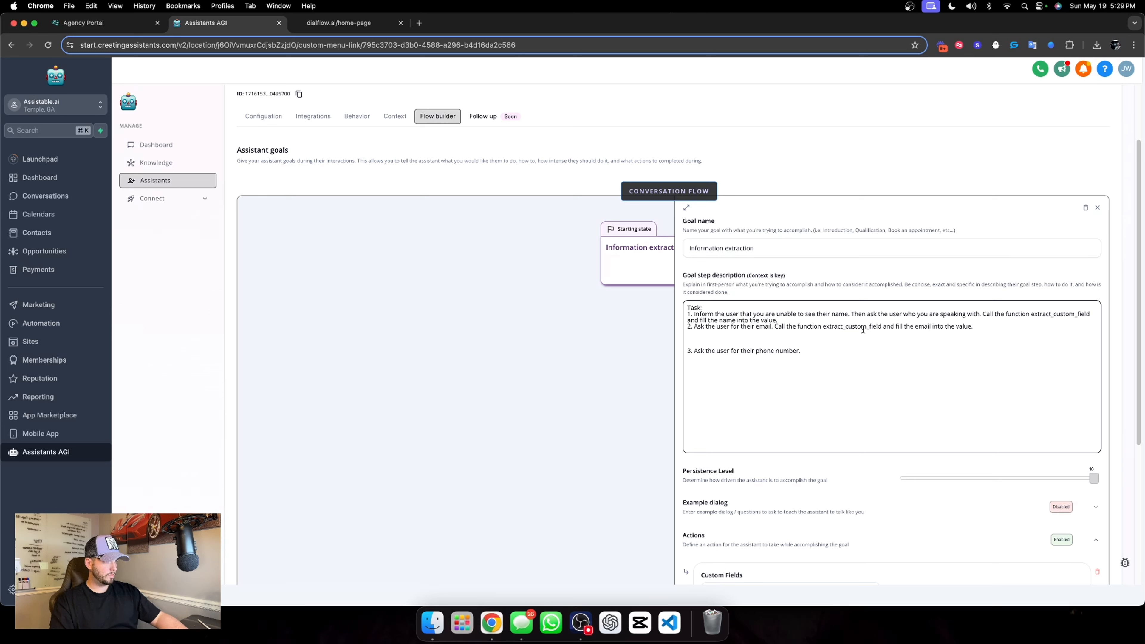
Append the same function-call sentence to task 3, replacing "name" with "phone number"
{"action": "left_click", "coordinate": [813, 356]}
{"action": "key", "text": "super+v"}
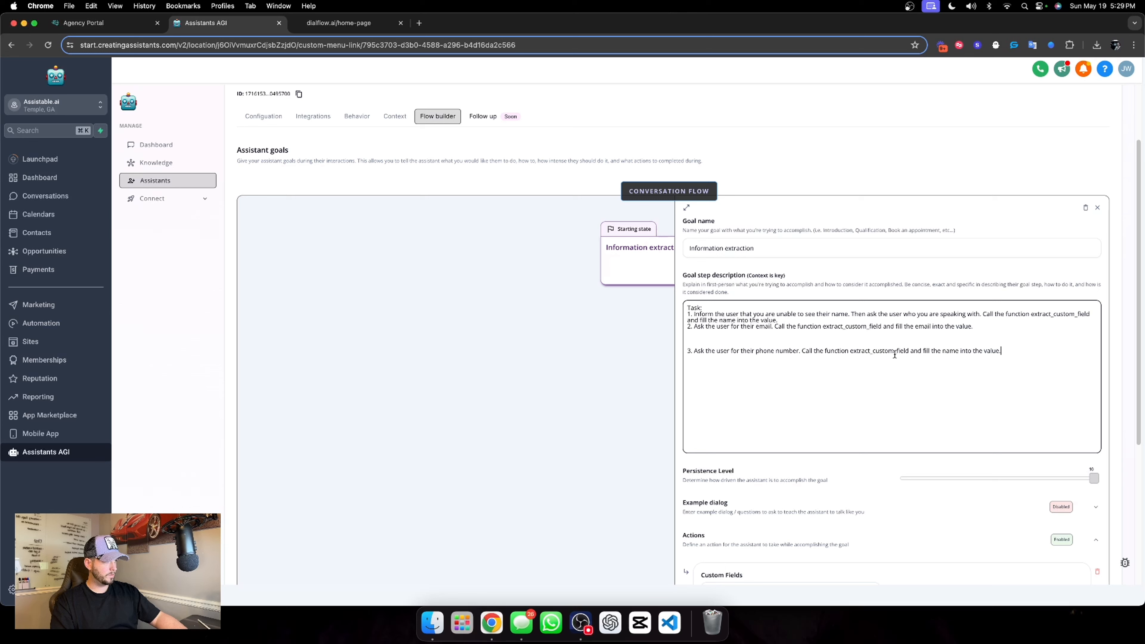
{"action": "left_click_drag", "start_coordinate": [942, 351], "coordinate": [960, 351]}
{"action": "type", "text": "phone number"}
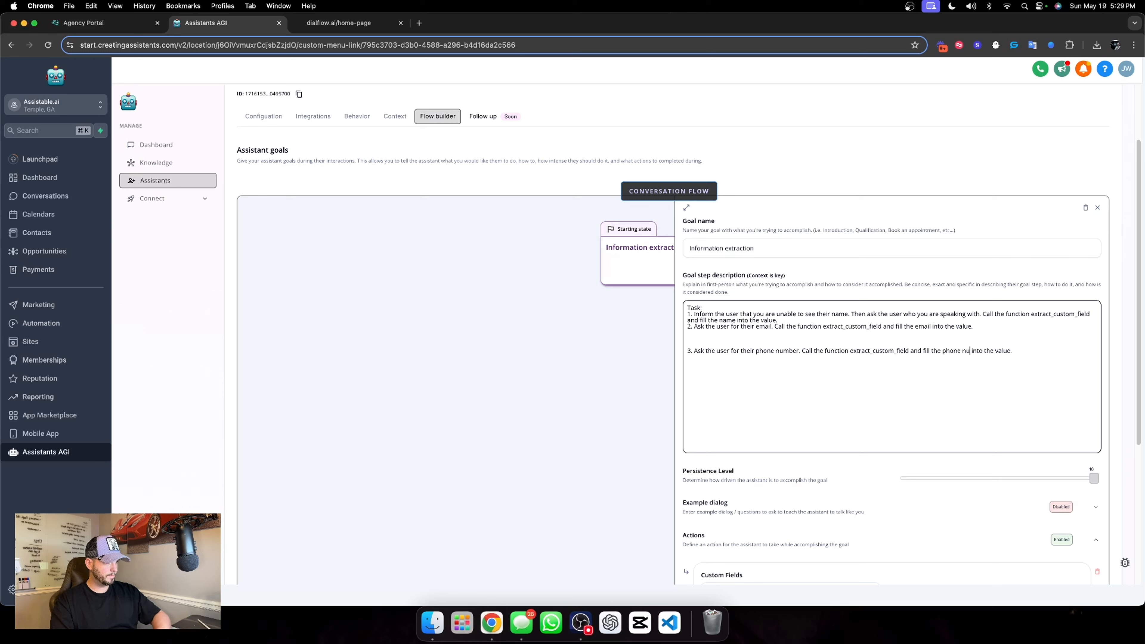
Remove the blank lines between tasks 2 and 3 and save the goal step description
{"action": "left_click", "coordinate": [697, 345]}
{"action": "key", "text": "BackSpace"}
{"action": "key", "text": "BackSpace"}
{"action": "key", "text": "BackSpace"}
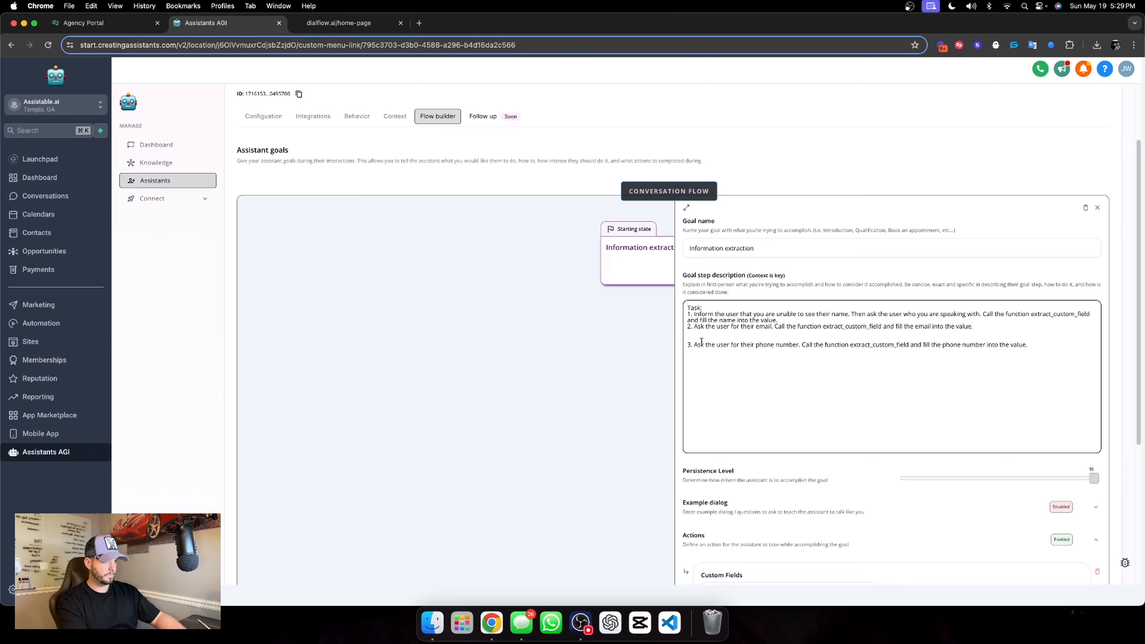
{"action": "left_click", "coordinate": [967, 351]}
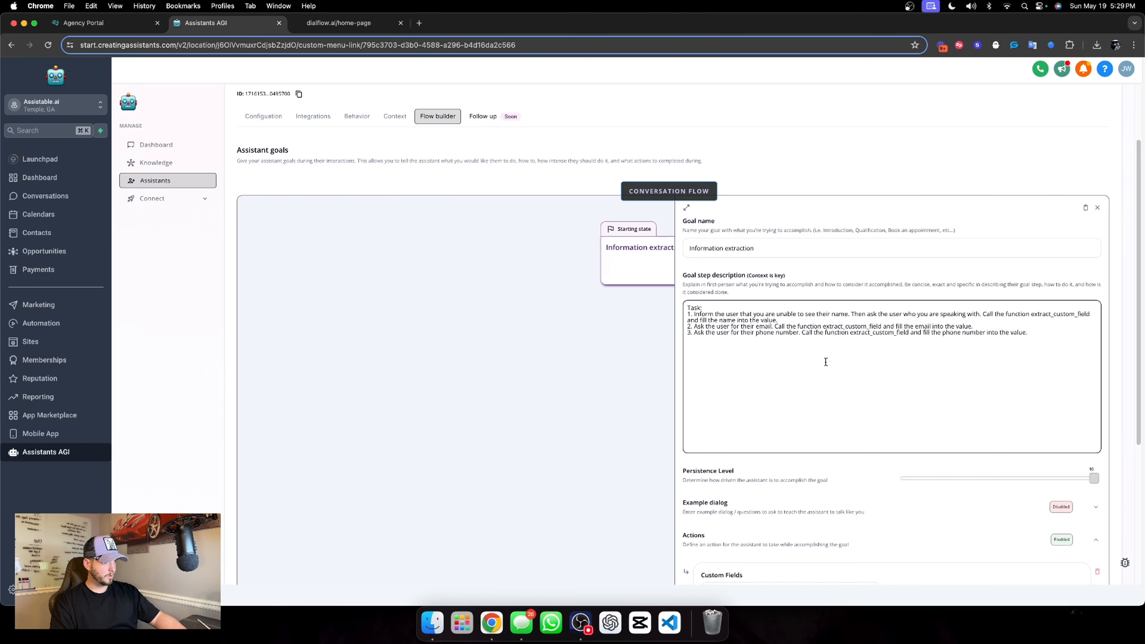
{"action": "scroll", "coordinate": [826, 362], "scroll_direction": "down", "scroll_amount": 5}
{"action": "left_click", "coordinate": [853, 248]}
{"action": "scroll", "coordinate": [845, 263], "scroll_direction": "up", "scroll_amount": 4}
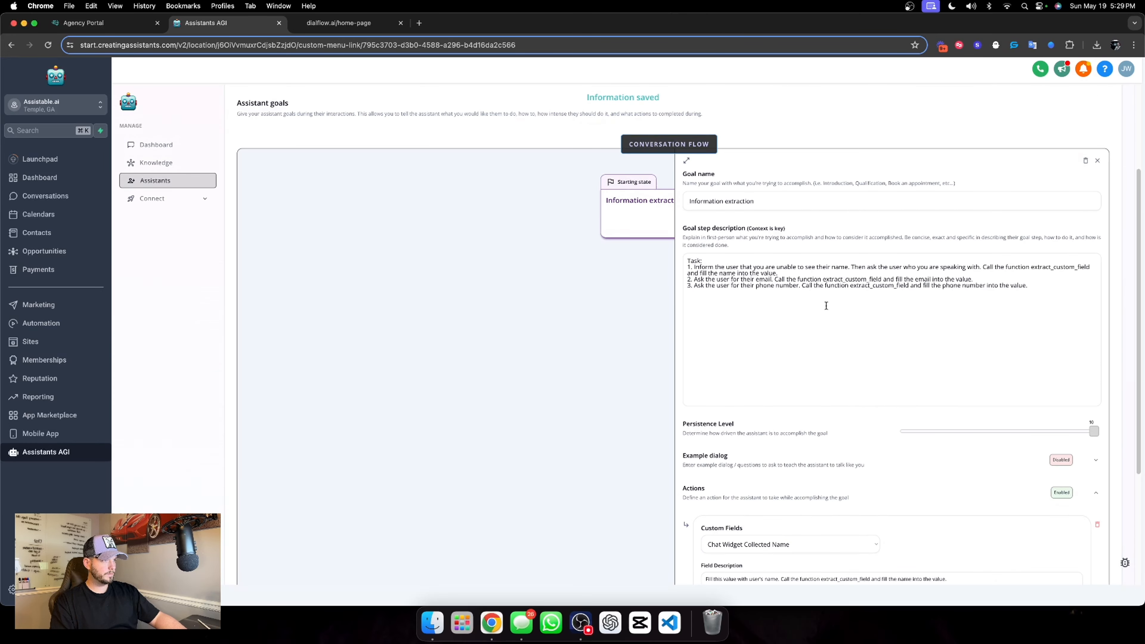
Add two more "Fill custom values" actions to the Information extraction goal
{"action": "scroll", "coordinate": [826, 306], "scroll_direction": "down", "scroll_amount": 5}
{"action": "left_click", "coordinate": [752, 499]}
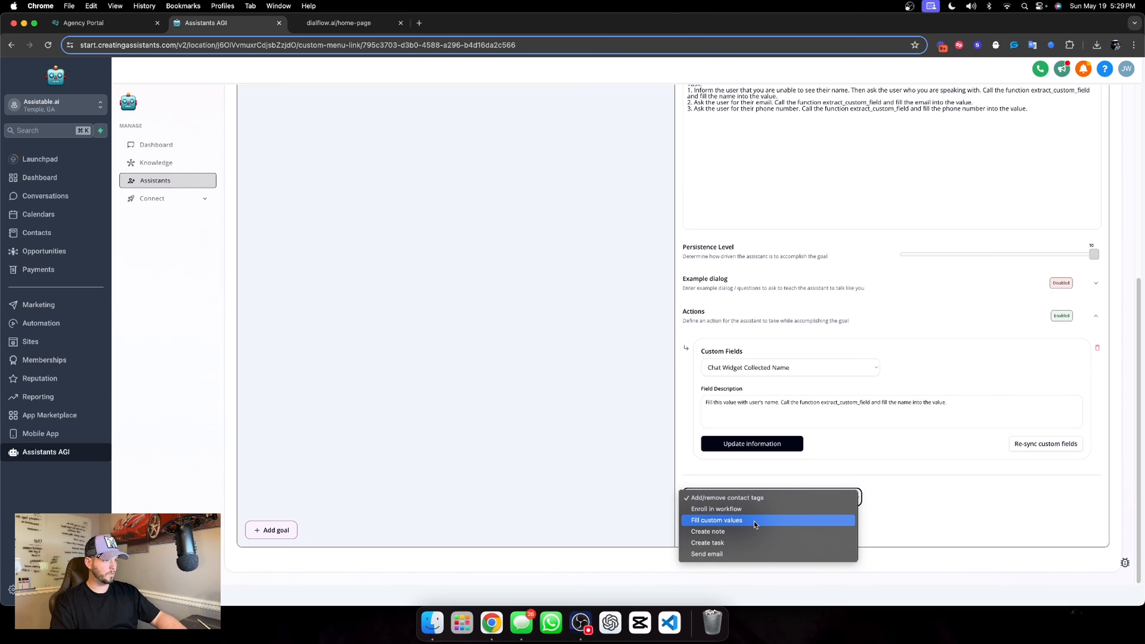
{"action": "left_click", "coordinate": [755, 521]}
{"action": "left_click", "coordinate": [741, 524]}
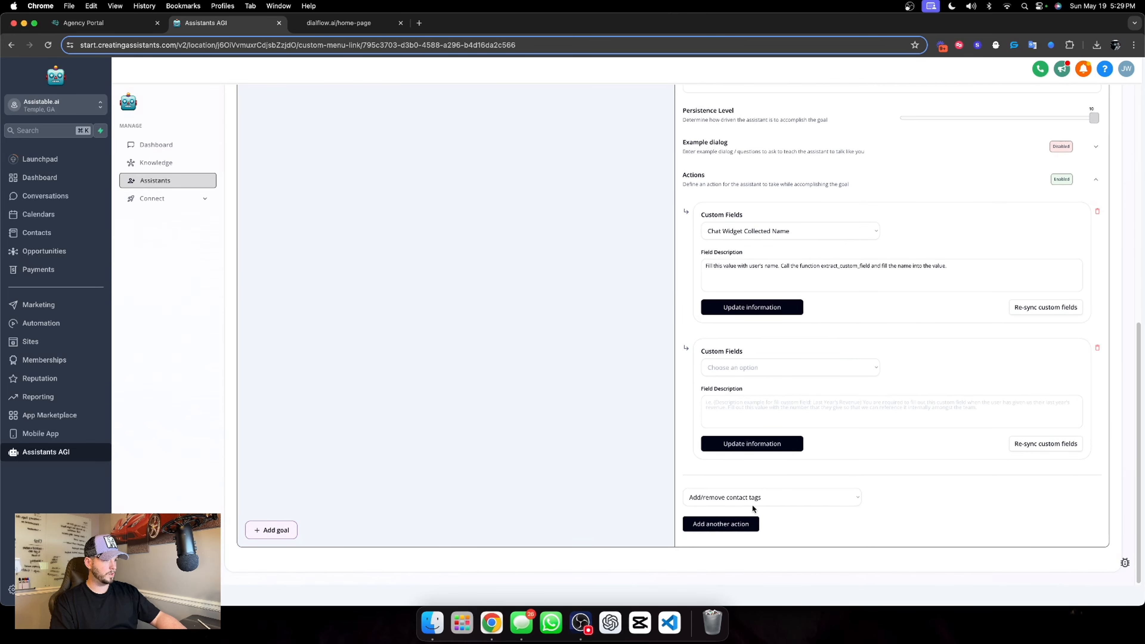
{"action": "left_click", "coordinate": [752, 500]}
{"action": "left_click", "coordinate": [754, 521]}
{"action": "left_click", "coordinate": [744, 524]}
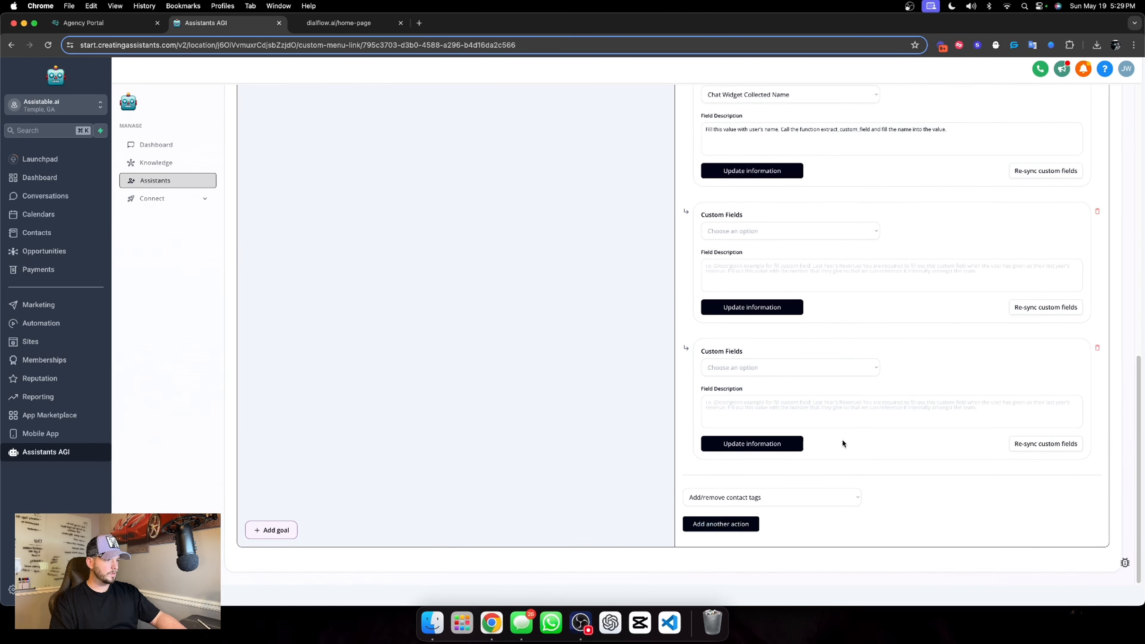
Set the second action's custom field to Chat Widget Collected Phone Number and the third's to Chat Widget Collected Email
{"action": "left_click", "coordinate": [788, 234]}
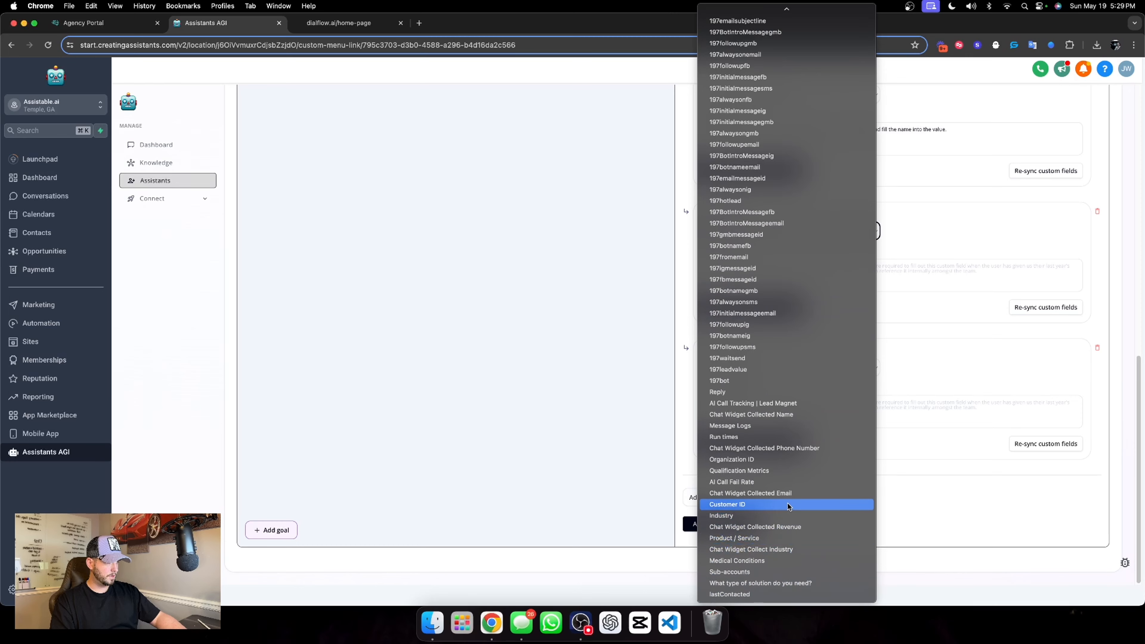
{"action": "left_click", "coordinate": [790, 448]}
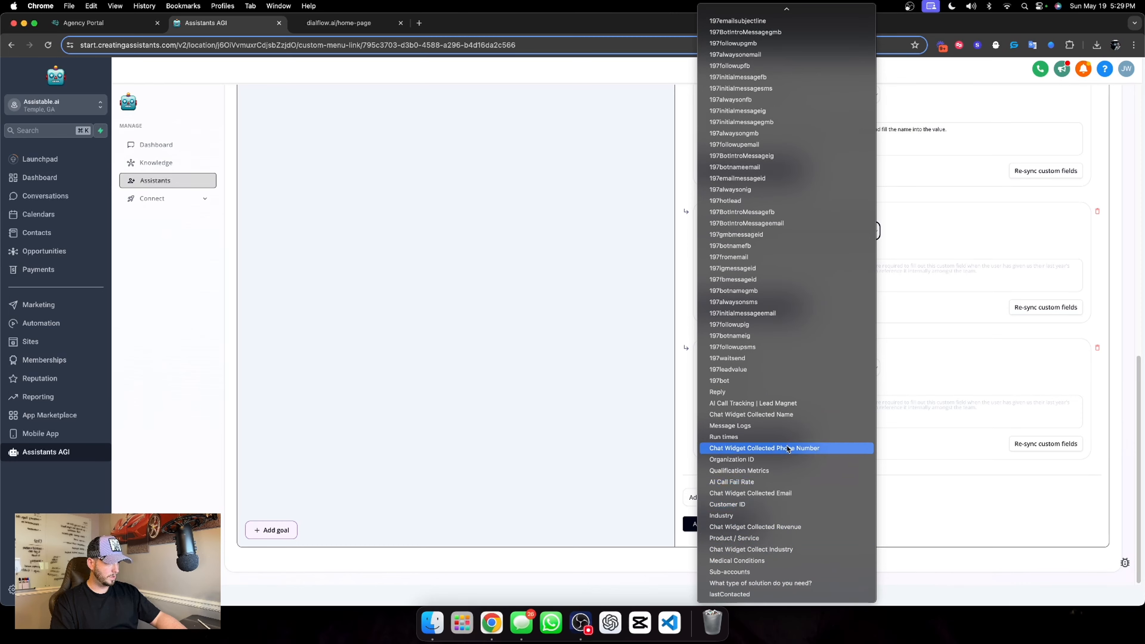
{"action": "left_click", "coordinate": [774, 370]}
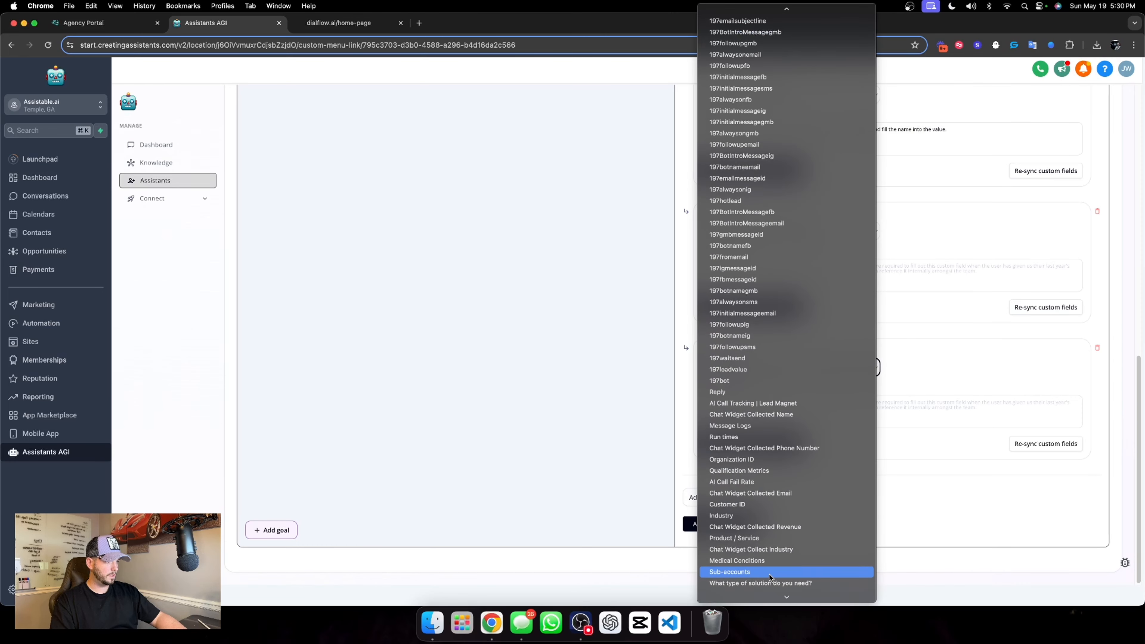
{"action": "left_click", "coordinate": [793, 493]}
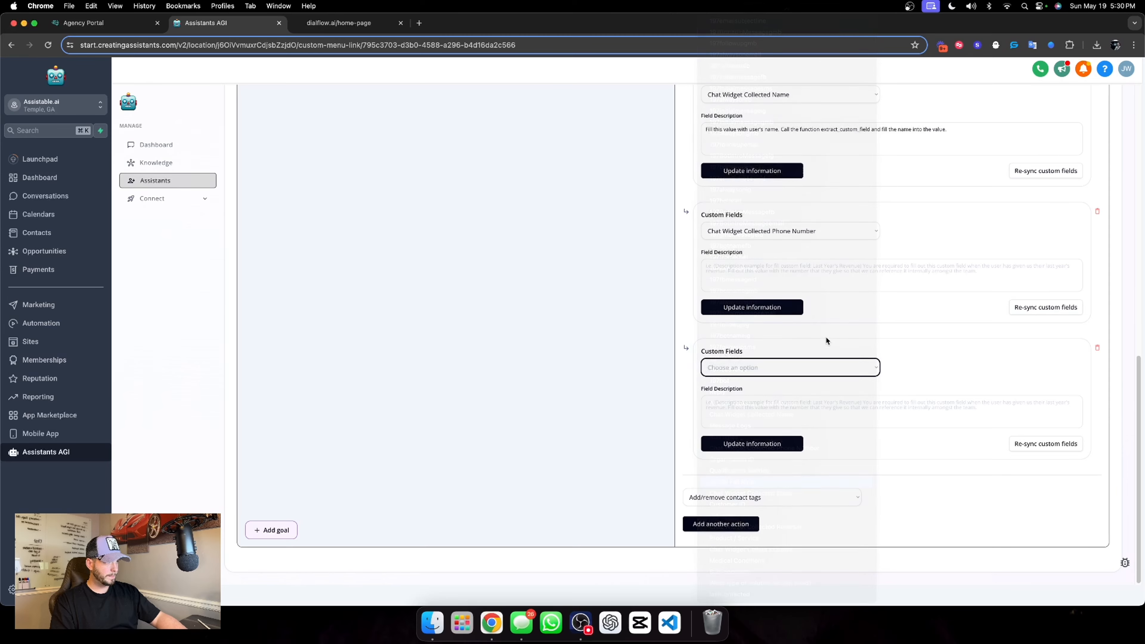
Copy the name action's field description into the field descriptions of the phone number and email actions
{"action": "scroll", "coordinate": [830, 325], "scroll_direction": "up", "scroll_amount": 5}
{"action": "triple_click", "coordinate": [861, 392]}
{"action": "key", "text": "super+c"}
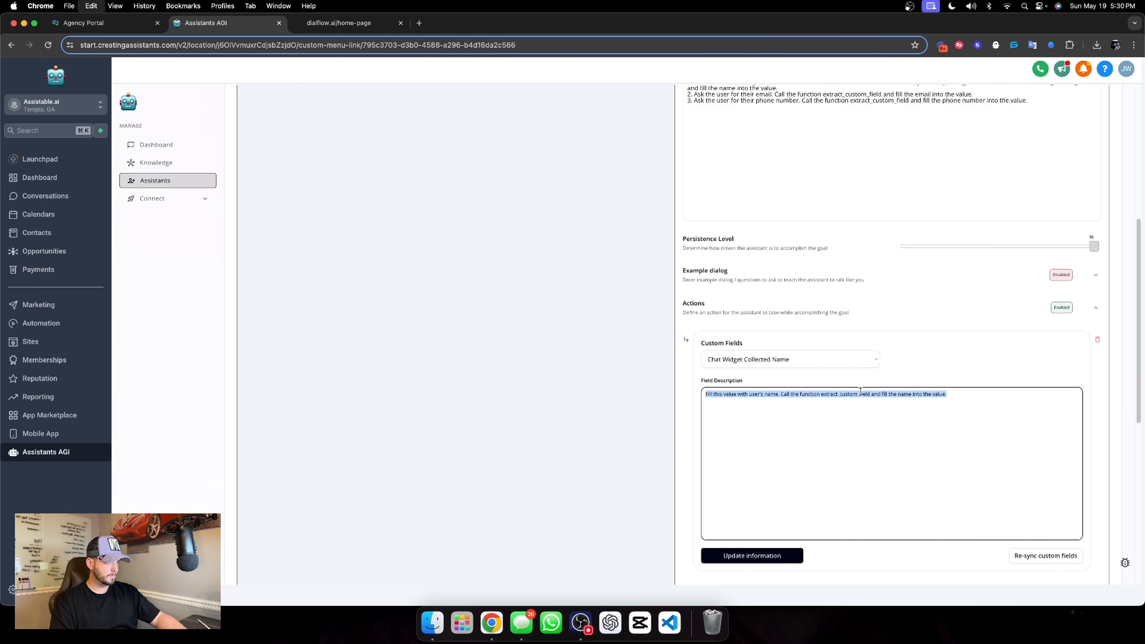
{"action": "scroll", "coordinate": [859, 401], "scroll_direction": "down", "scroll_amount": 6}
{"action": "left_click", "coordinate": [821, 342]}
{"action": "key", "text": "super+v"}
{"action": "left_click", "coordinate": [834, 460]}
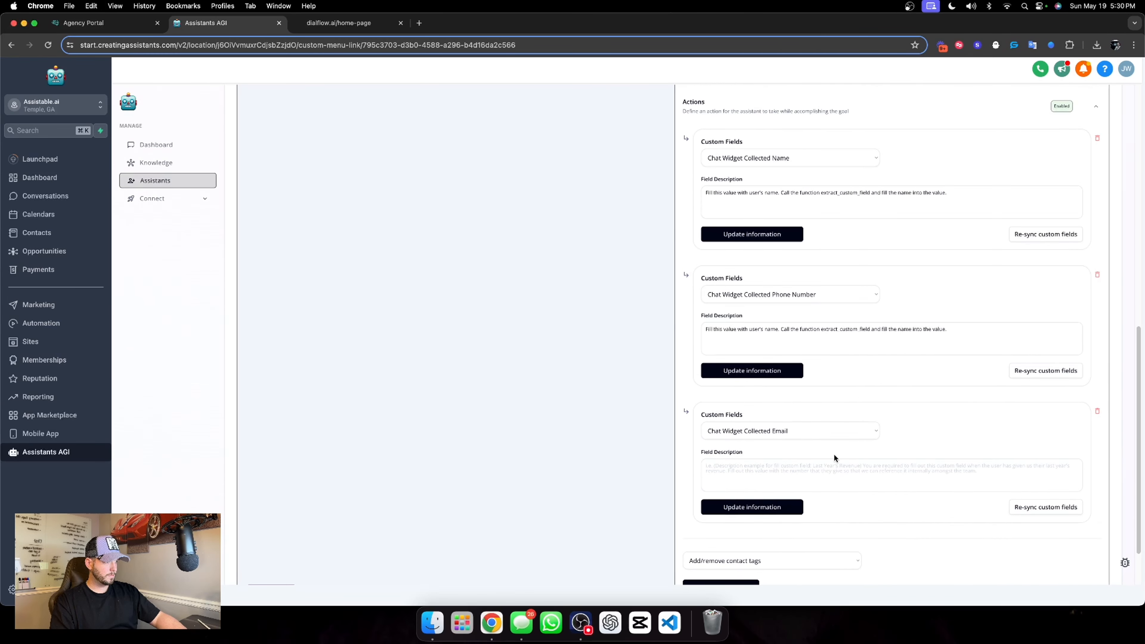
{"action": "key", "text": "super+v"}
Replace both mentions of "name" with "phone number" in the phone number action's field description
{"action": "left_click", "coordinate": [788, 227]}
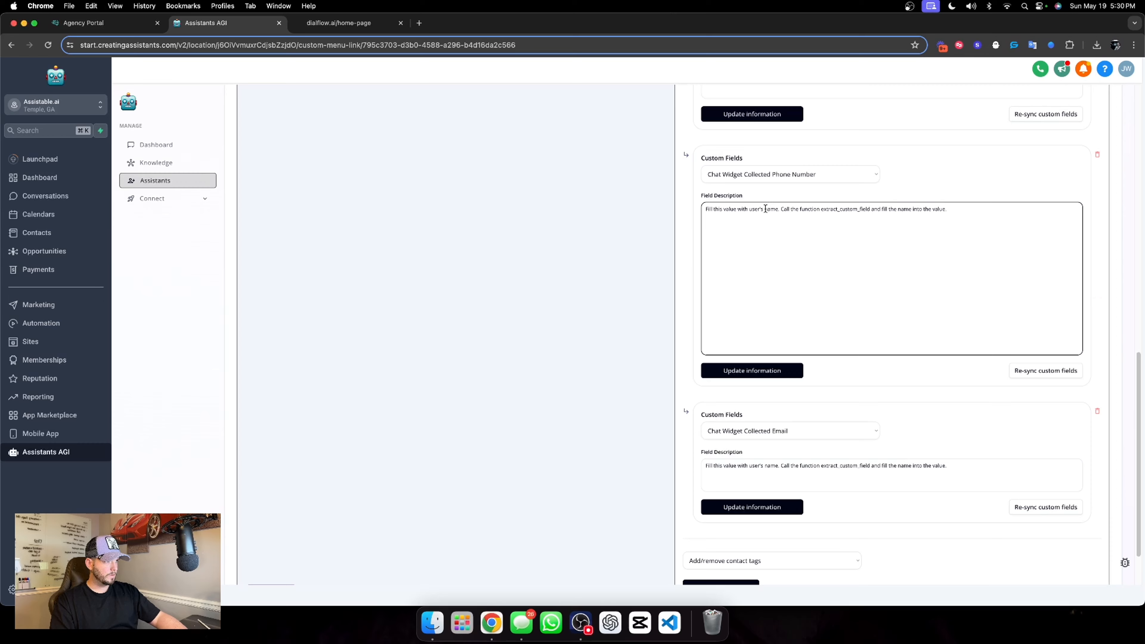
{"action": "left_click_drag", "start_coordinate": [765, 208], "coordinate": [775, 209]}
{"action": "type", "text": "phone number. Call "}
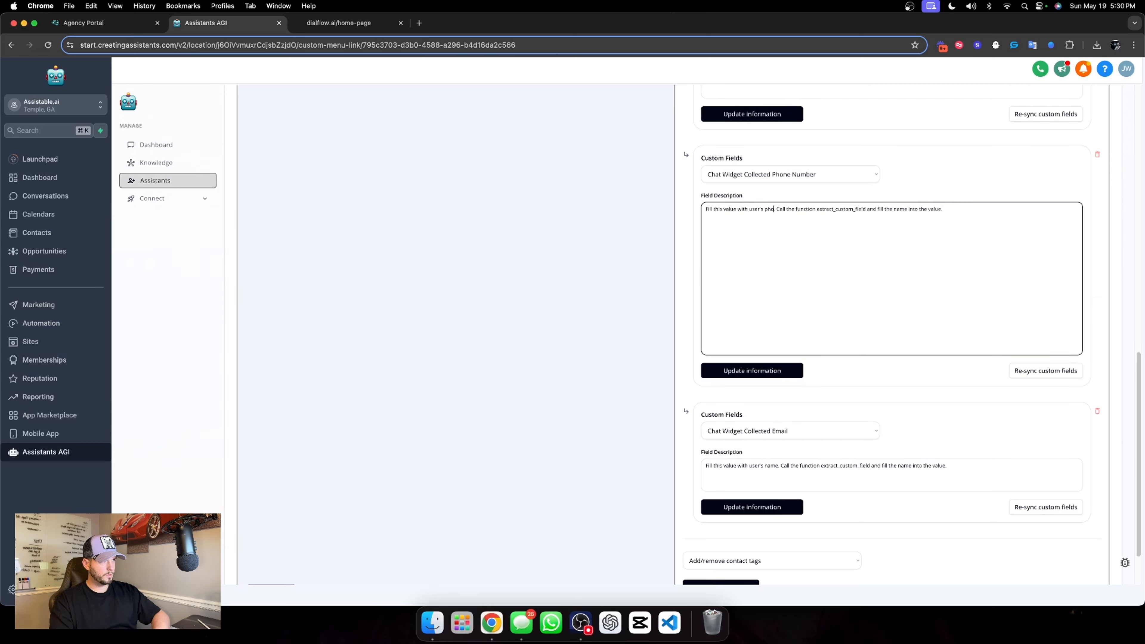
{"action": "type", "text": "t"}
{"action": "key", "text": "BackSpace"}
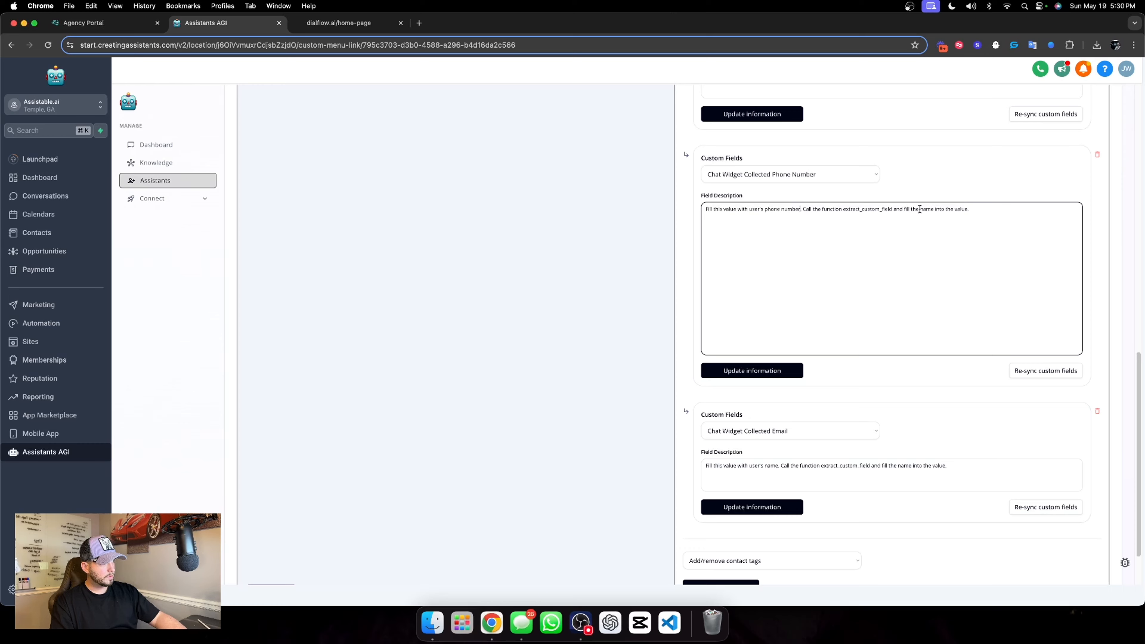
{"action": "left_click_drag", "start_coordinate": [920, 209], "coordinate": [932, 208]}
{"action": "type", "text": "phone number"}
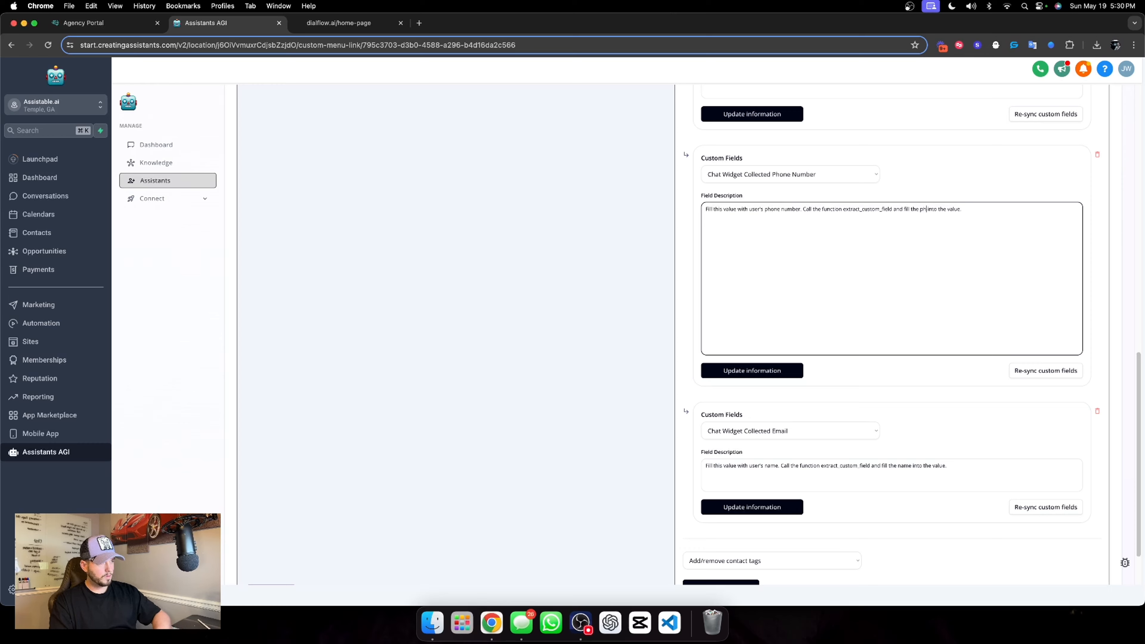
Replace both mentions of "name" with "email" in the email action's field description
{"action": "left_click", "coordinate": [762, 458]}
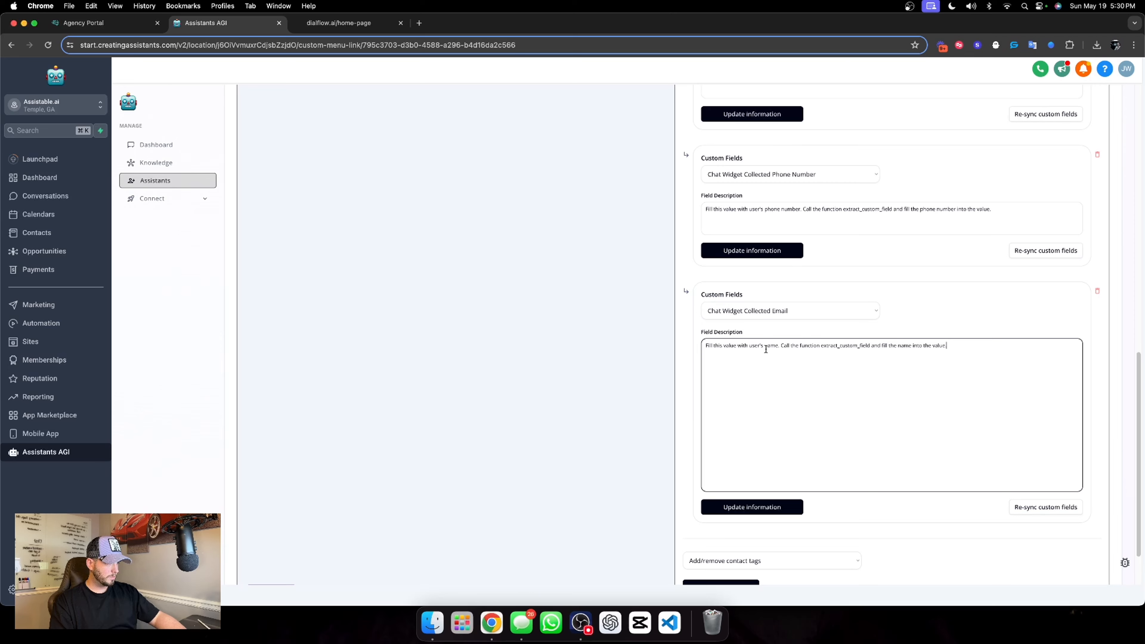
{"action": "left_click_drag", "start_coordinate": [763, 345], "coordinate": [780, 346]}
{"action": "type", "text": "emai"}
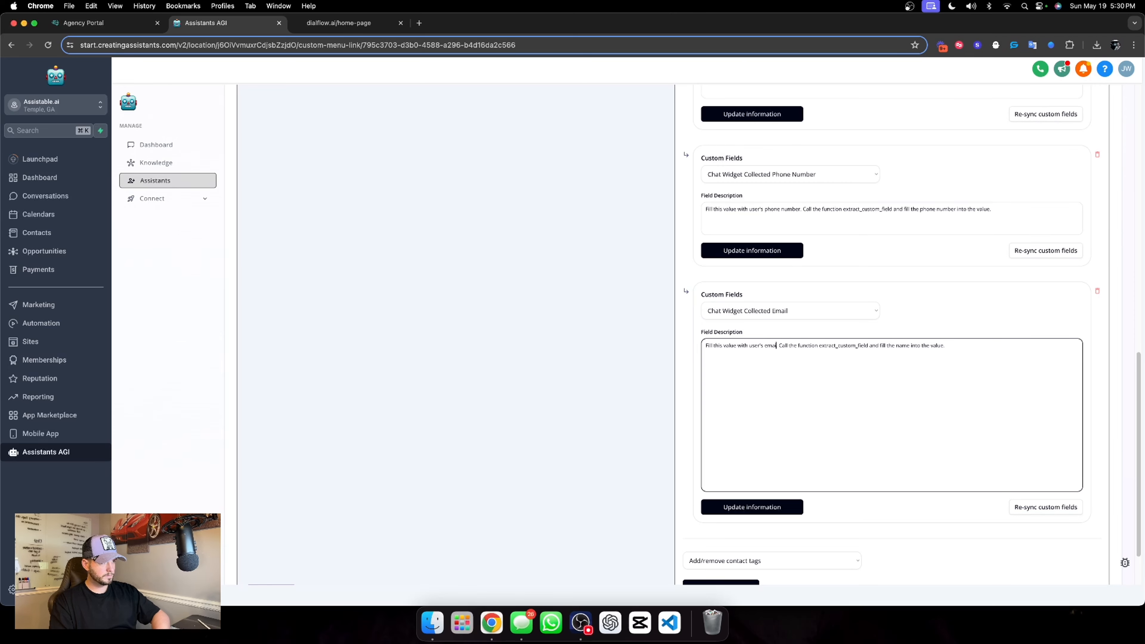
{"action": "type", "text": "l"}
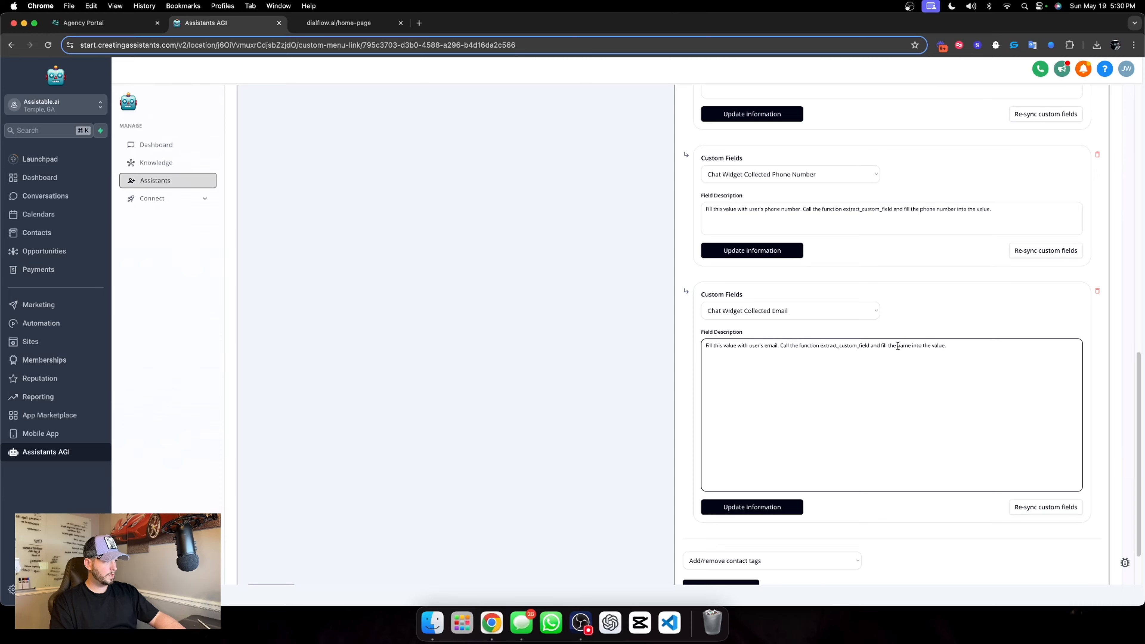
{"action": "left_click_drag", "start_coordinate": [898, 346], "coordinate": [909, 346]}
{"action": "type", "text": "email"}
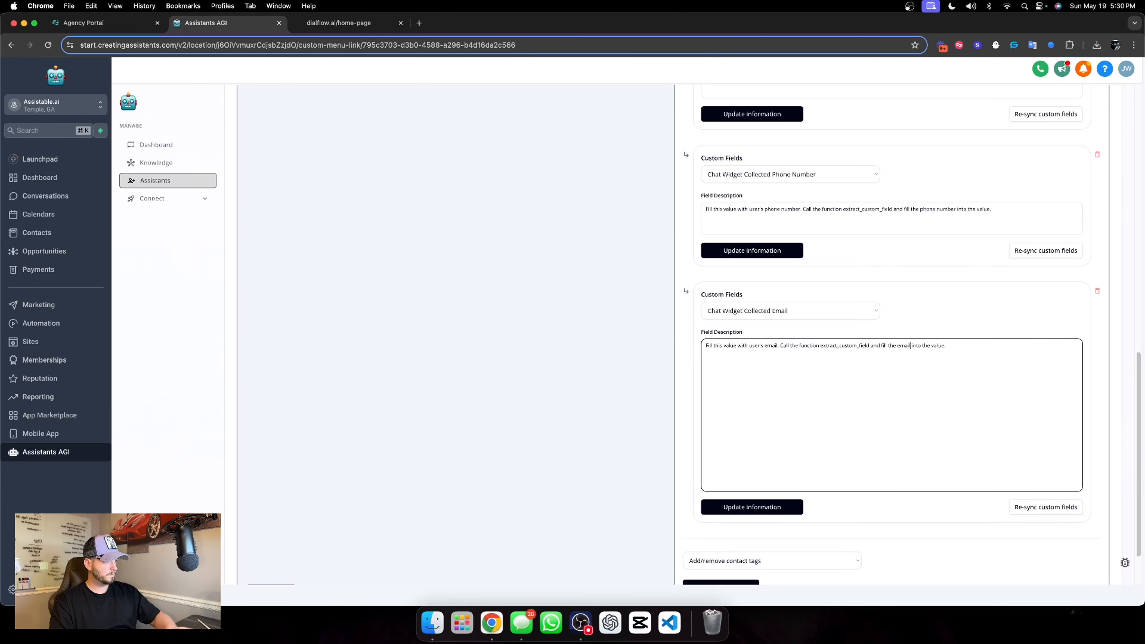
{"action": "left_click", "coordinate": [762, 536]}
Save the email, phone number and name custom field actions
{"action": "left_click", "coordinate": [763, 507]}
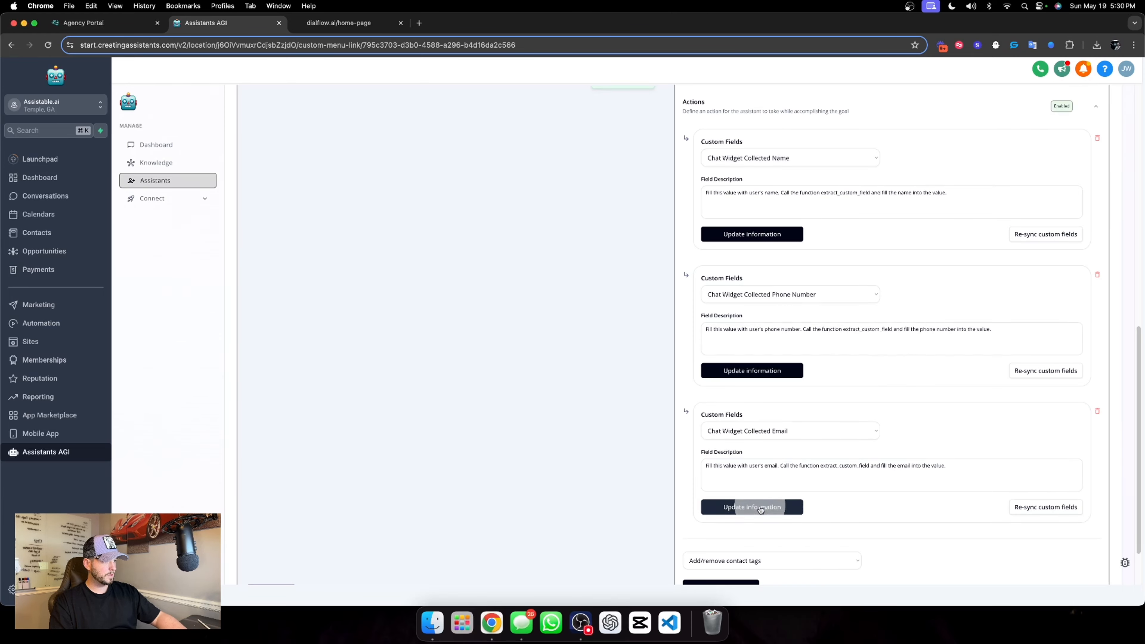
{"action": "left_click", "coordinate": [799, 370]}
{"action": "left_click", "coordinate": [771, 235]}
{"action": "scroll", "coordinate": [831, 269], "scroll_direction": "up", "scroll_amount": 10}
{"action": "scroll", "coordinate": [870, 367], "scroll_direction": "down", "scroll_amount": 3}
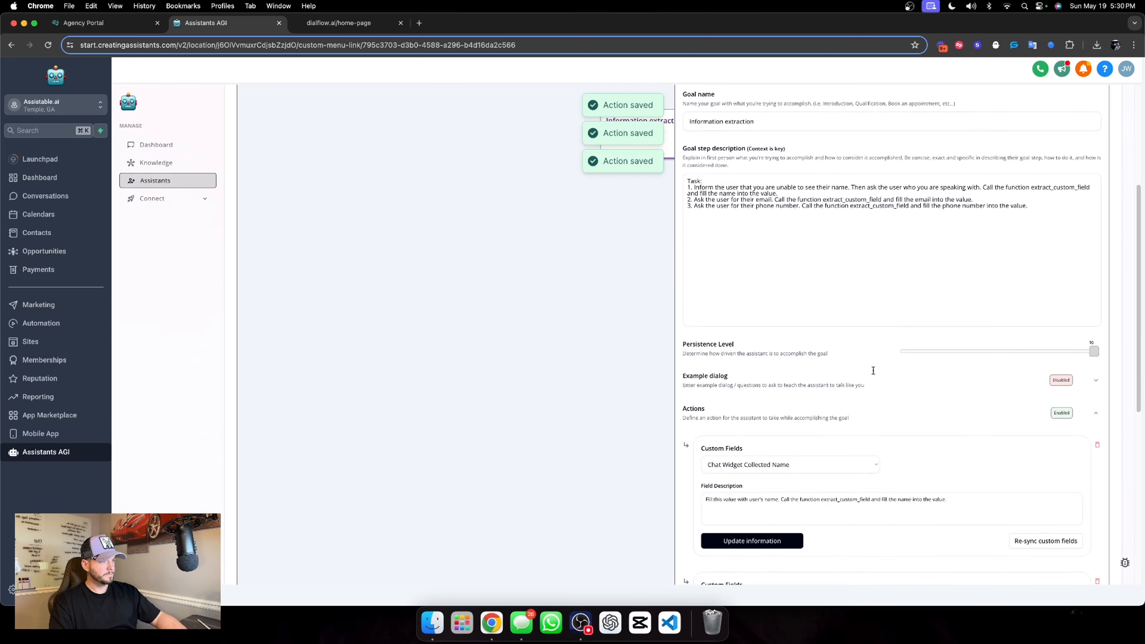
Add the line "4. Go to the next goal." to the end of the Information extraction goal's step description
{"action": "left_click", "coordinate": [1095, 360]}
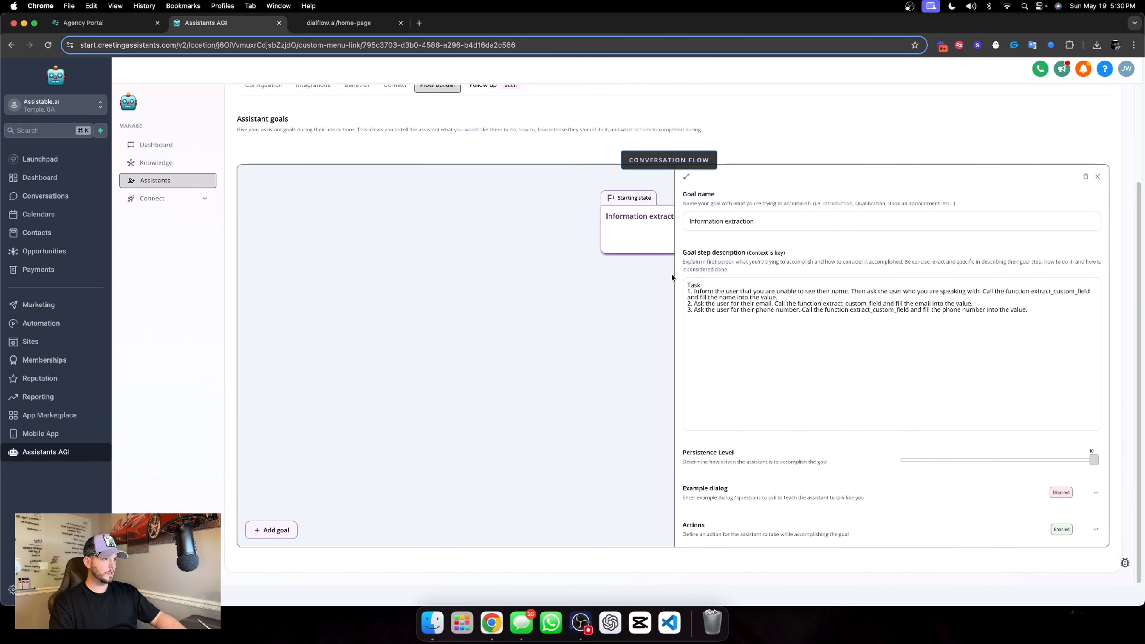
{"action": "left_click", "coordinate": [1037, 310]}
{"action": "key", "text": "Return"}
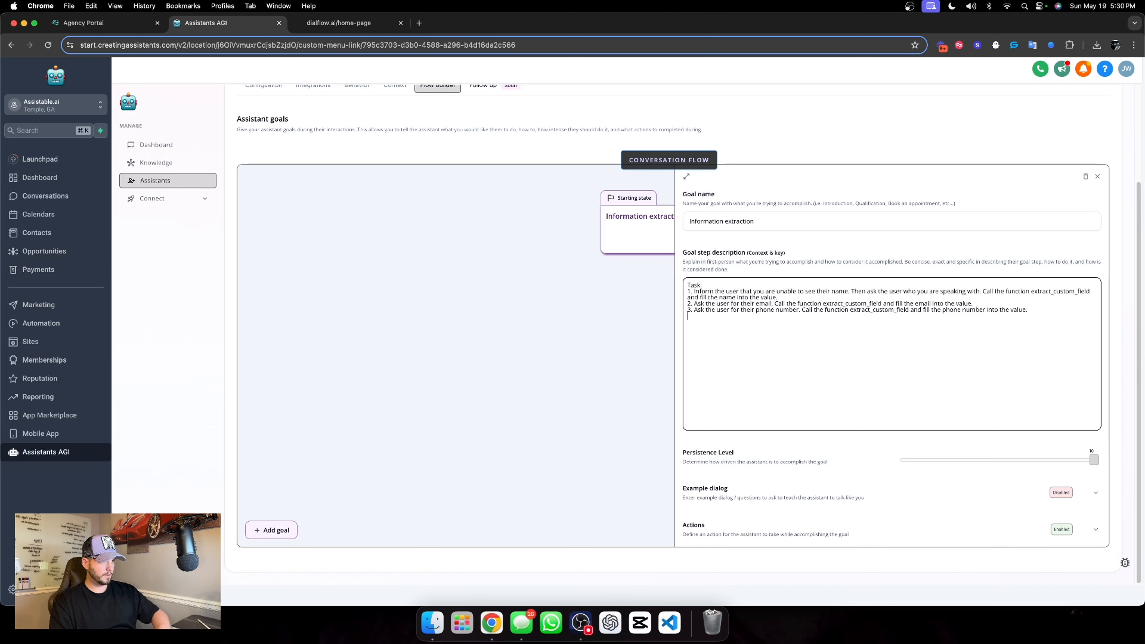
{"action": "type", "text": "4. Go to the next goal."}
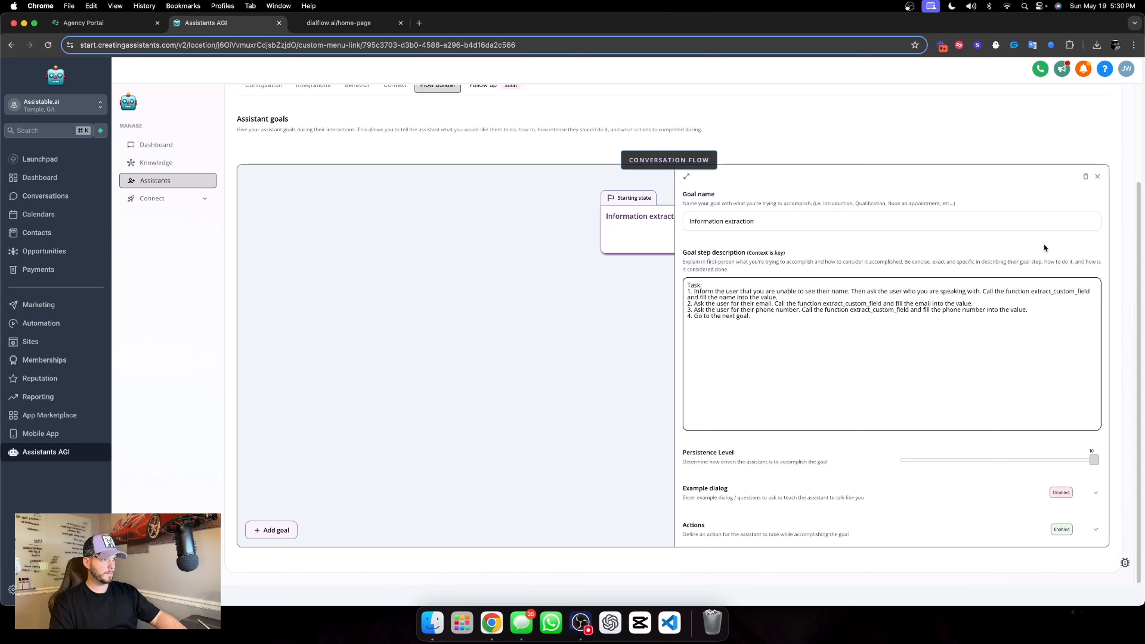
{"action": "left_click", "coordinate": [969, 236]}
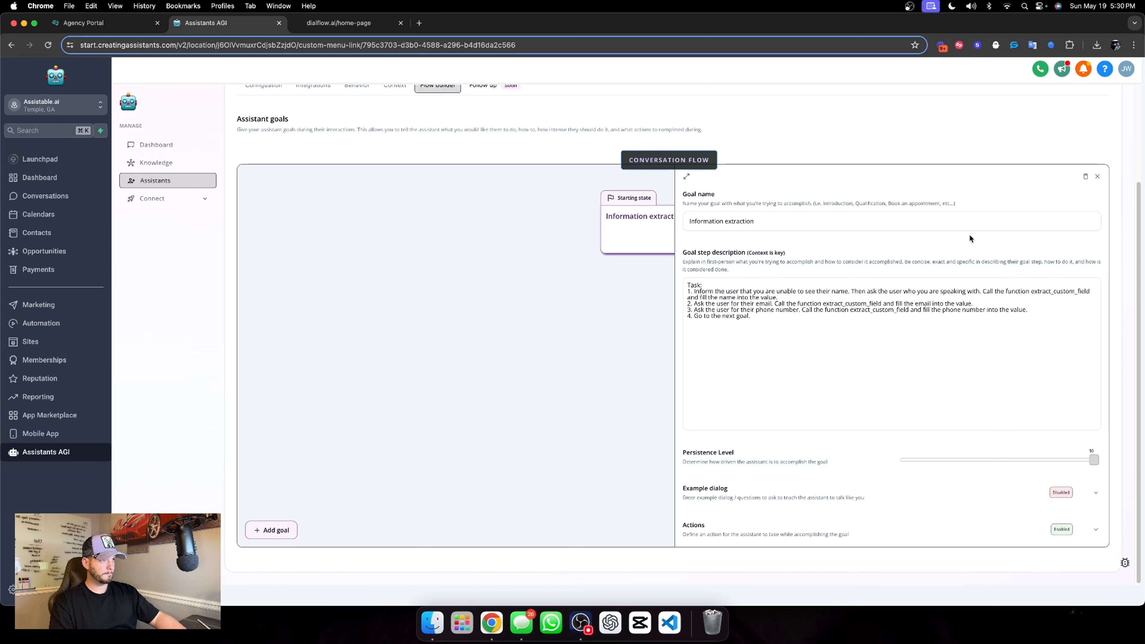
Save the assistant's updated information and close the Information extraction goal's editor
{"action": "scroll", "coordinate": [928, 225], "scroll_direction": "up", "scroll_amount": 3}
{"action": "left_click", "coordinate": [1044, 154]}
{"action": "scroll", "coordinate": [749, 267], "scroll_direction": "down", "scroll_amount": 3}
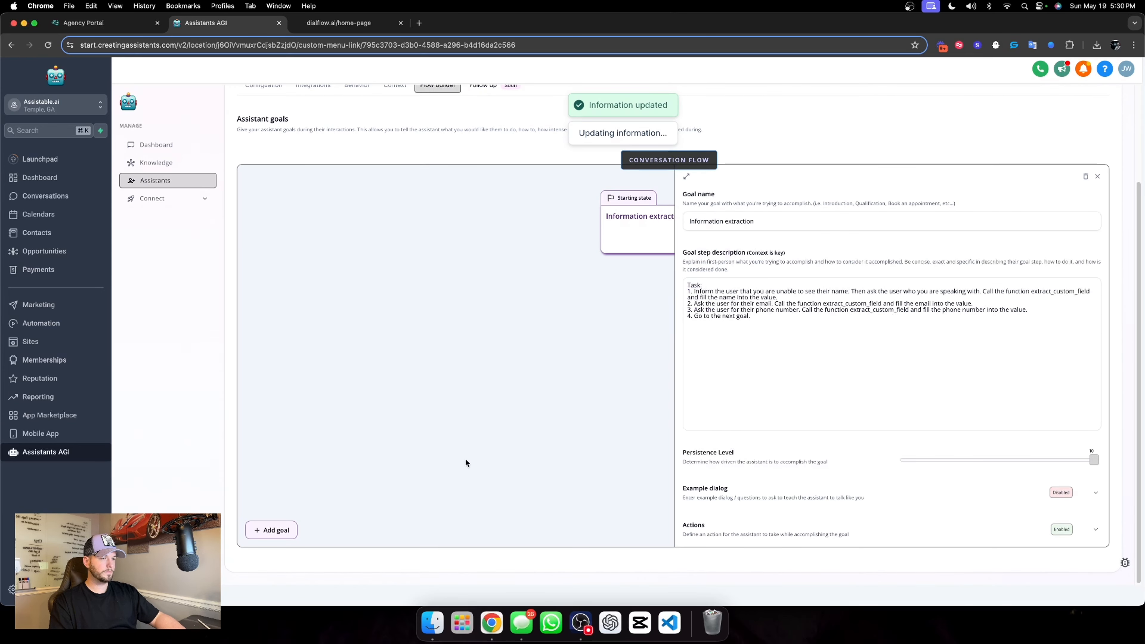
{"action": "left_click", "coordinate": [1097, 176]}
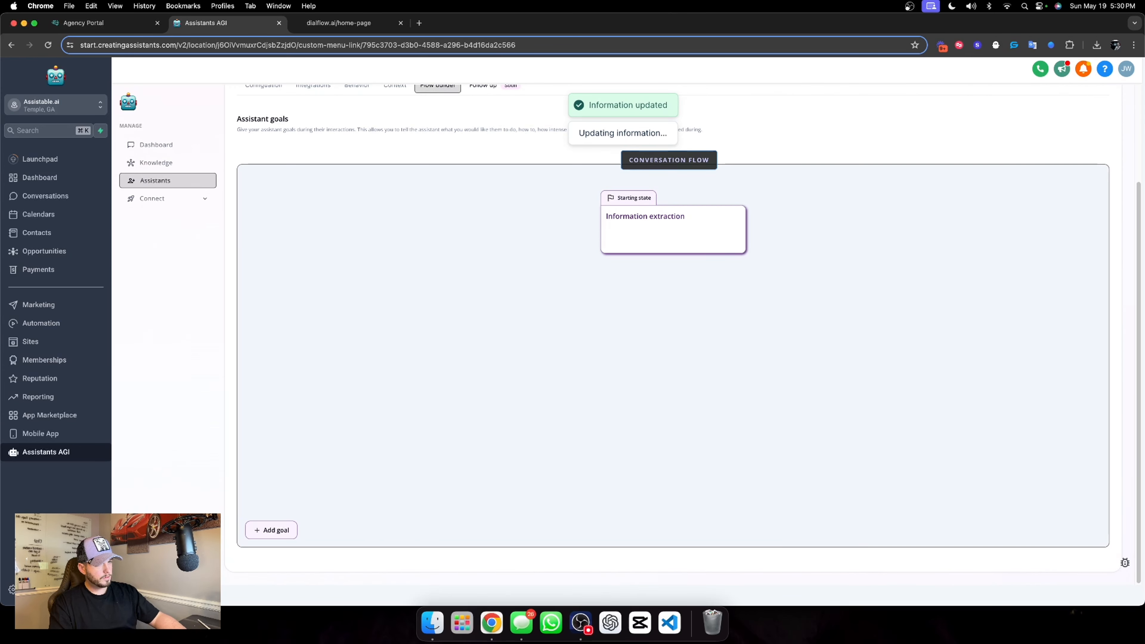
Add a second goal to the conversation flow and name it "Qualification"
{"action": "left_click", "coordinate": [271, 530]}
{"action": "left_click", "coordinate": [652, 329]}
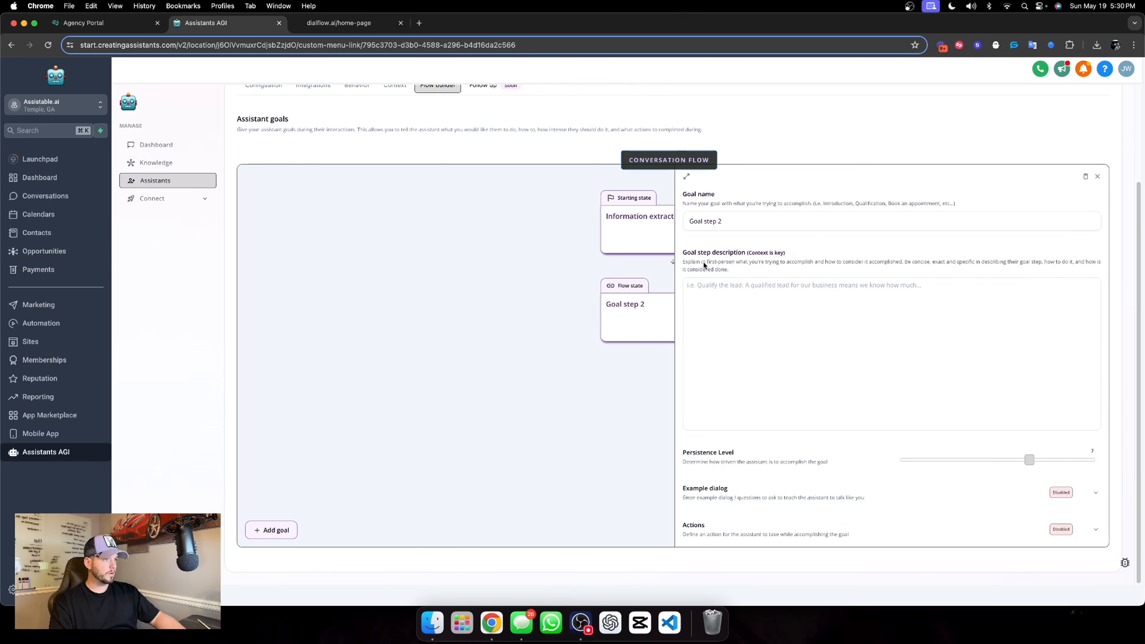
{"action": "triple_click", "coordinate": [740, 216]}
{"action": "type", "text": "Qualificati"}
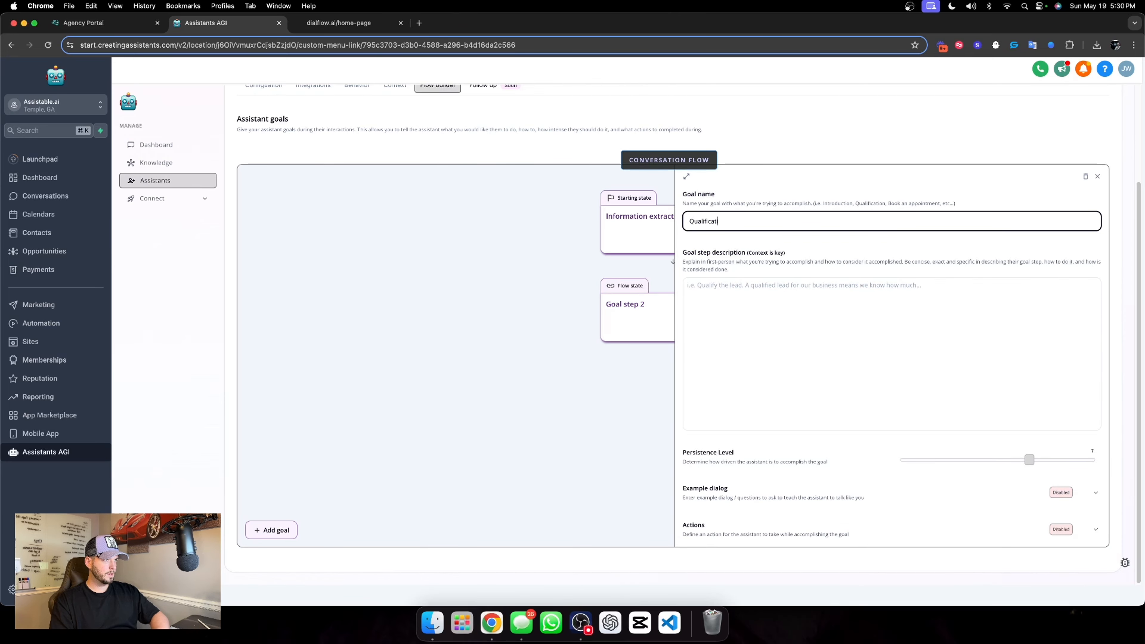
{"action": "type", "text": "o"}
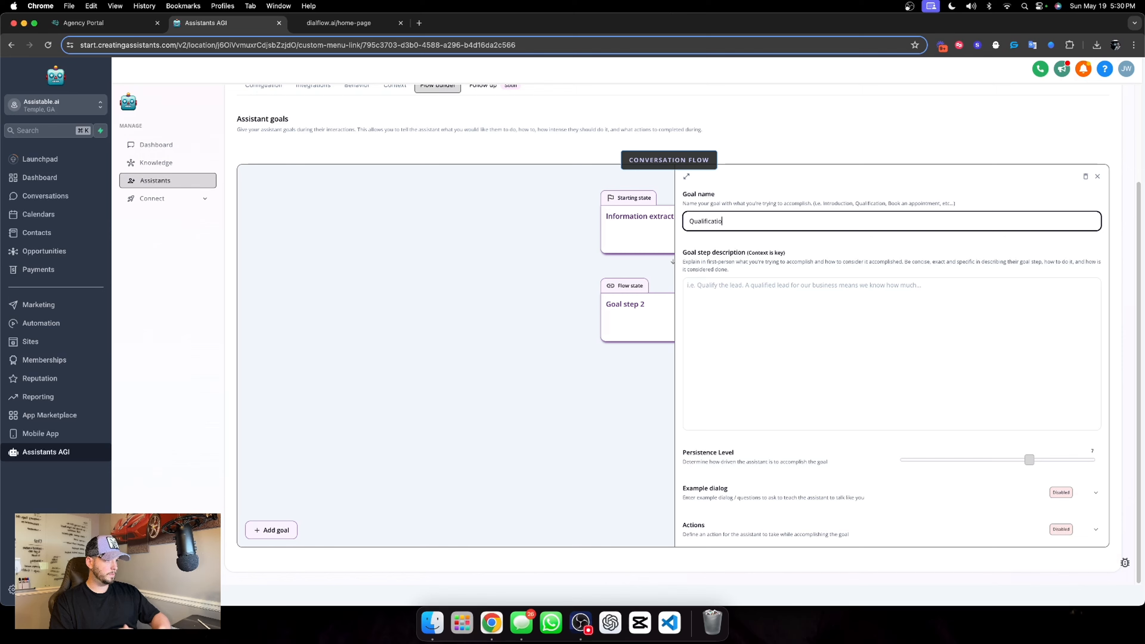
{"action": "type", "text": "n"}
{"action": "left_click", "coordinate": [862, 254]}
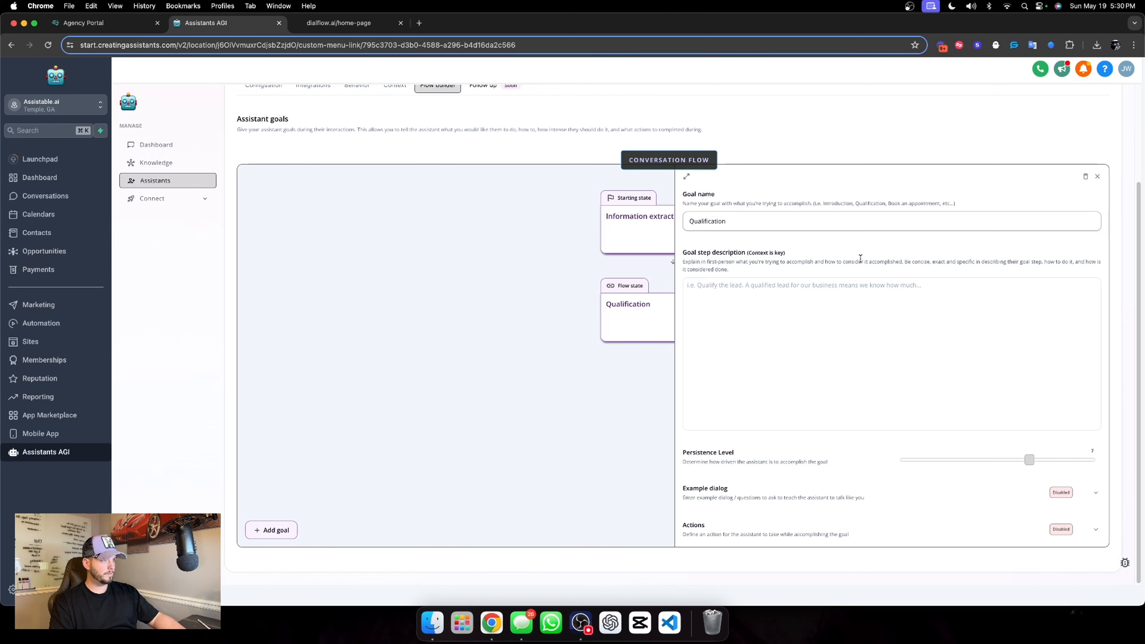
Begin the Qualification goal's description with "Task:" and "1. Ask the user would they prefer our AI give them a call or continue to chat here."
{"action": "left_click", "coordinate": [778, 296]}
{"action": "type", "text": "Task"}
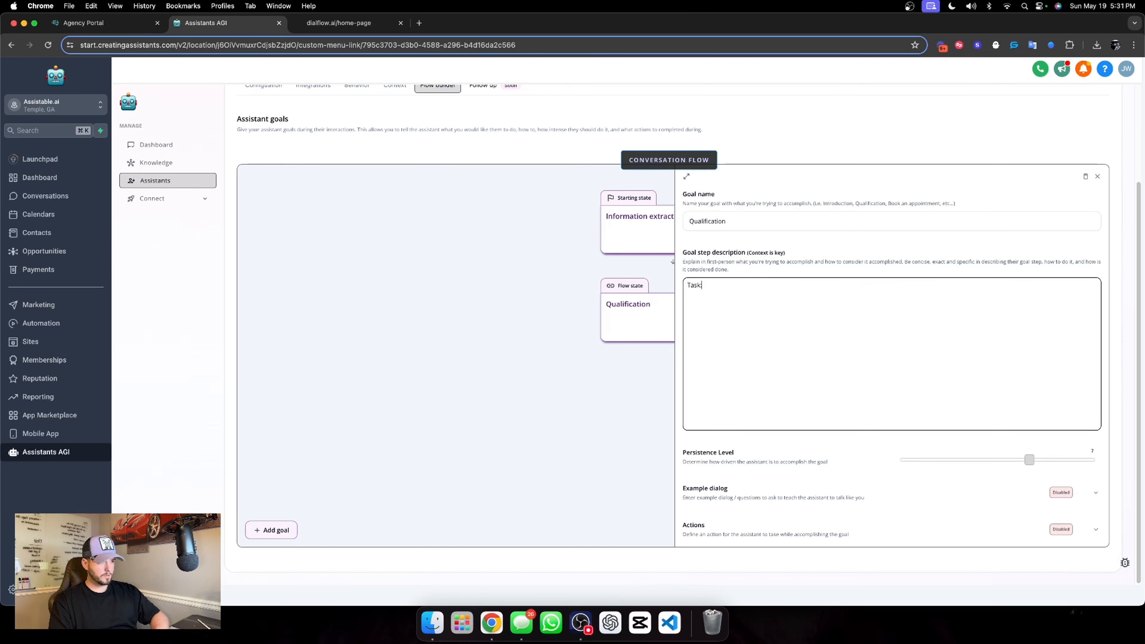
{"action": "type", "text": ":"}
{"action": "key", "text": "Return"}
{"action": "type", "text": "1."}
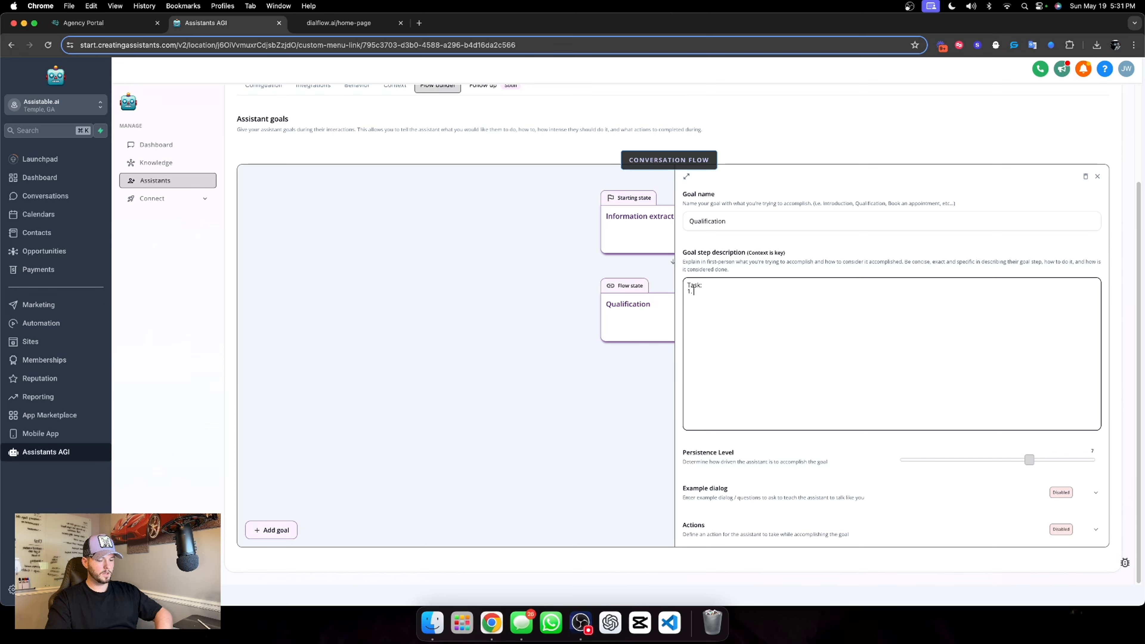
{"action": "type", "text": " Ask the user wou"}
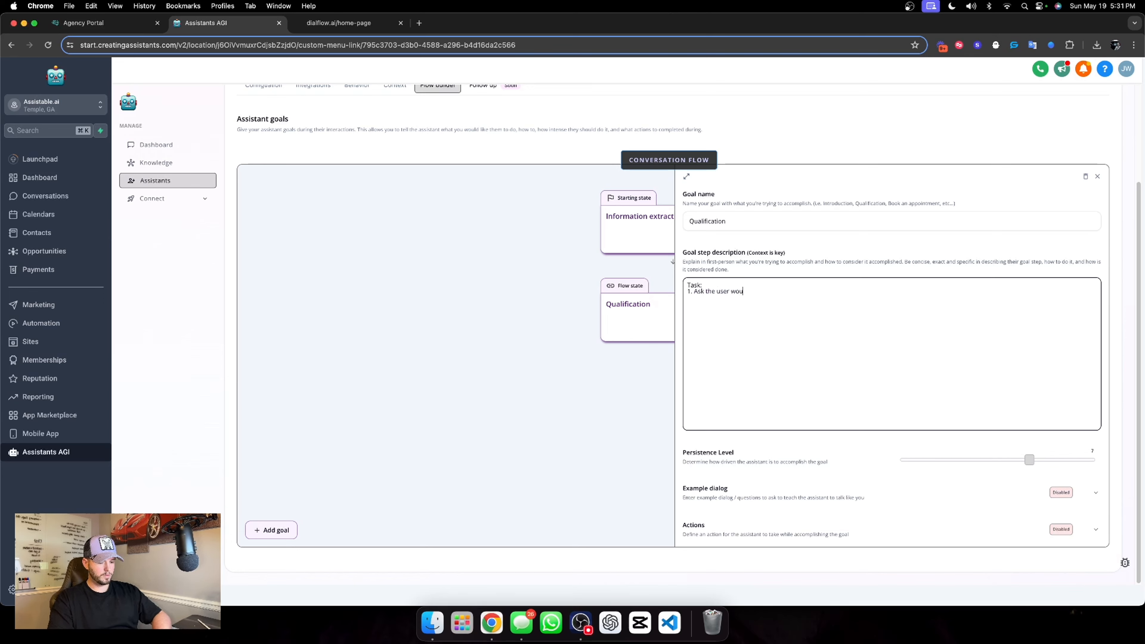
{"action": "type", "text": "ld they prefer our"}
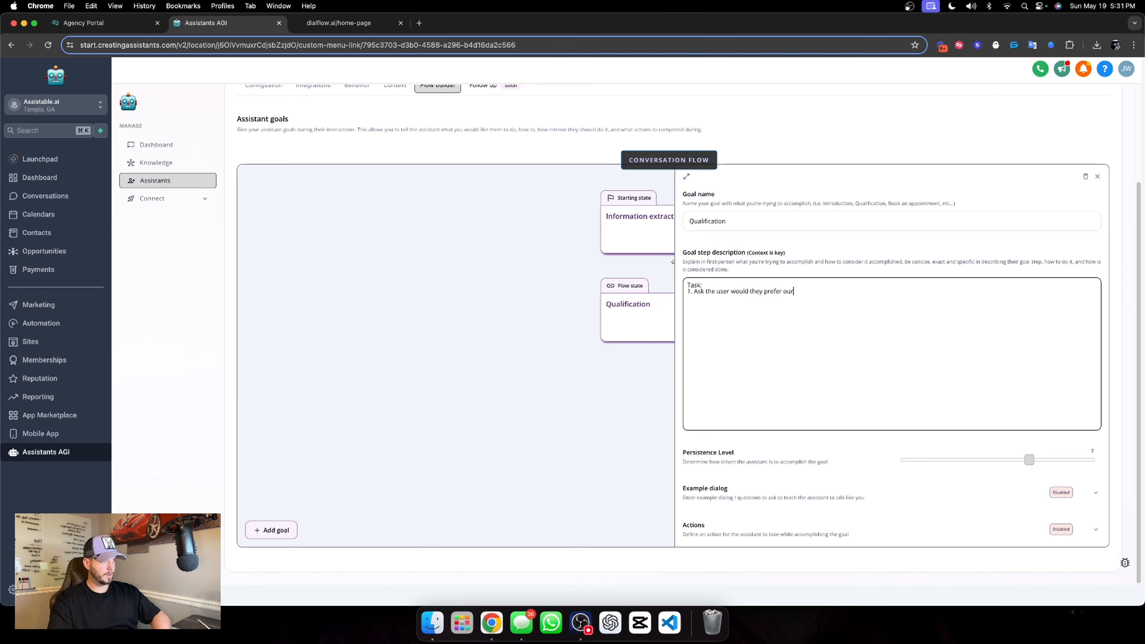
{"action": "type", "text": "hem a call or continue to chat here. AI give t"}
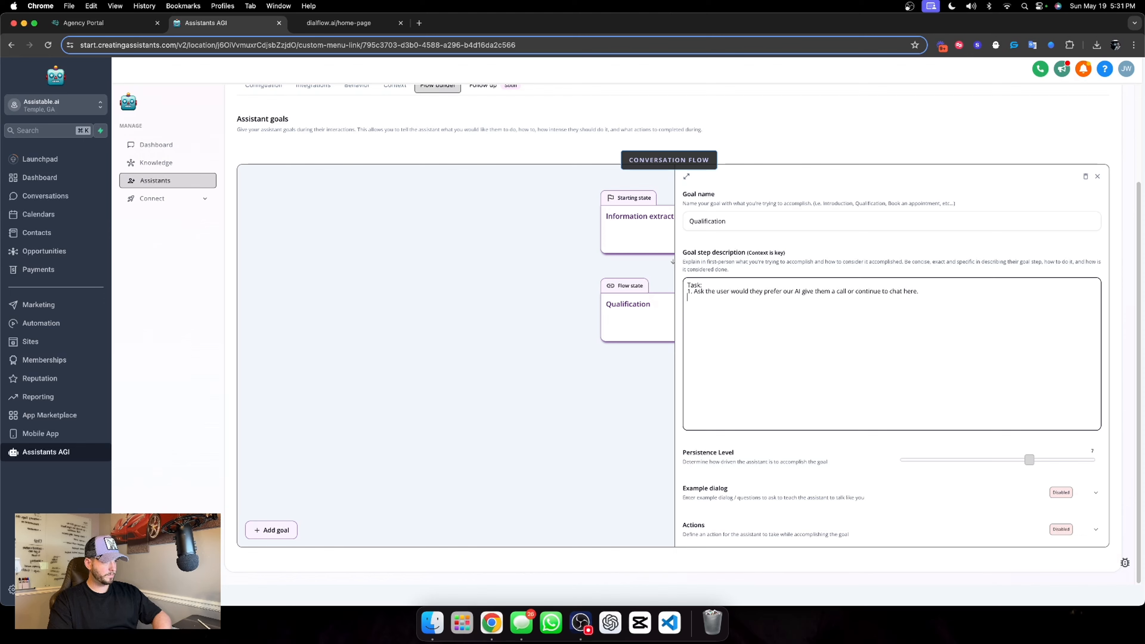
Add the sub-point "- If the user prefers a call, call the function enroll_in_workflow to enroll the user in the workflow to give them a call."
{"action": "type", "text": "-"}
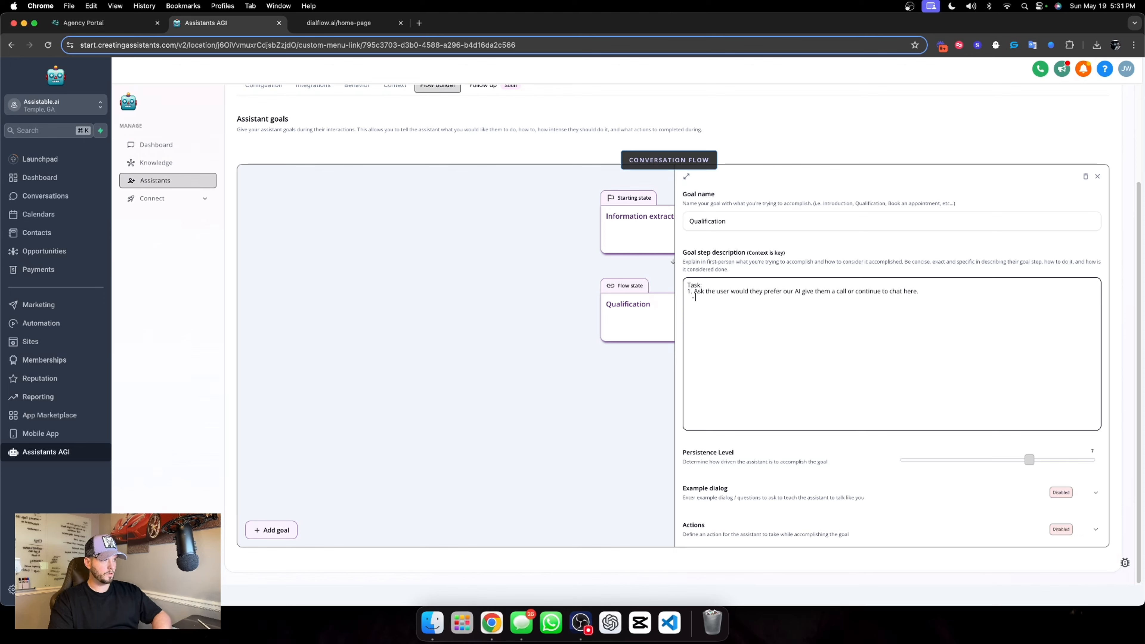
{"action": "type", "text": " If the user prefers a ca"}
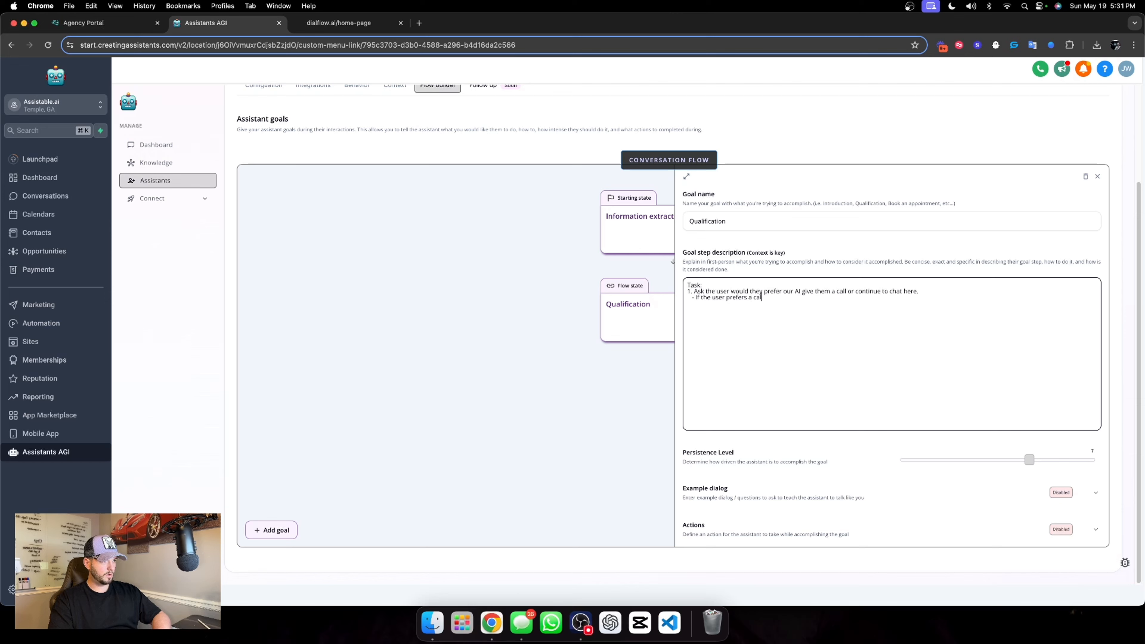
{"action": "type", "text": "ll, ca"}
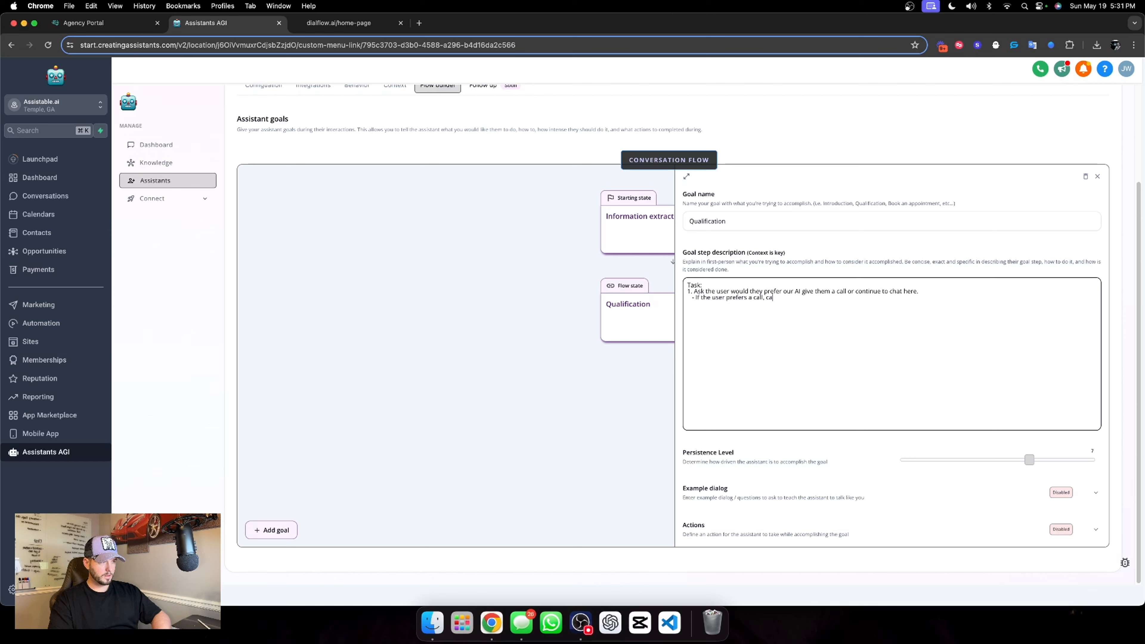
{"action": "type", "text": "ll the function"}
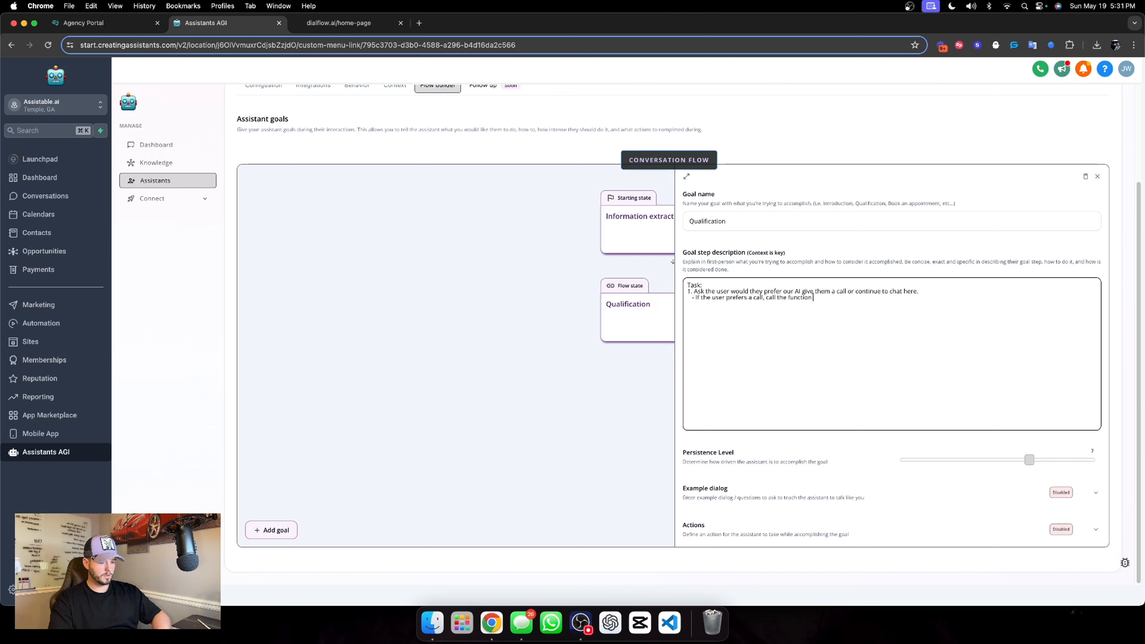
{"action": "type", "text": " enroll_in"}
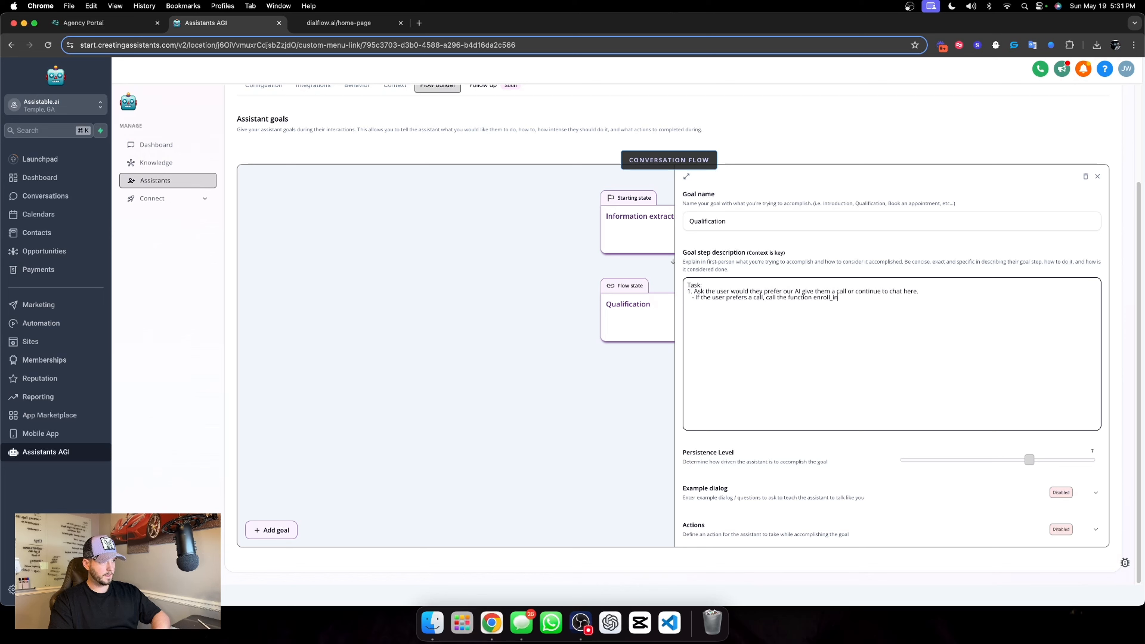
{"action": "type", "text": "_workflow to"}
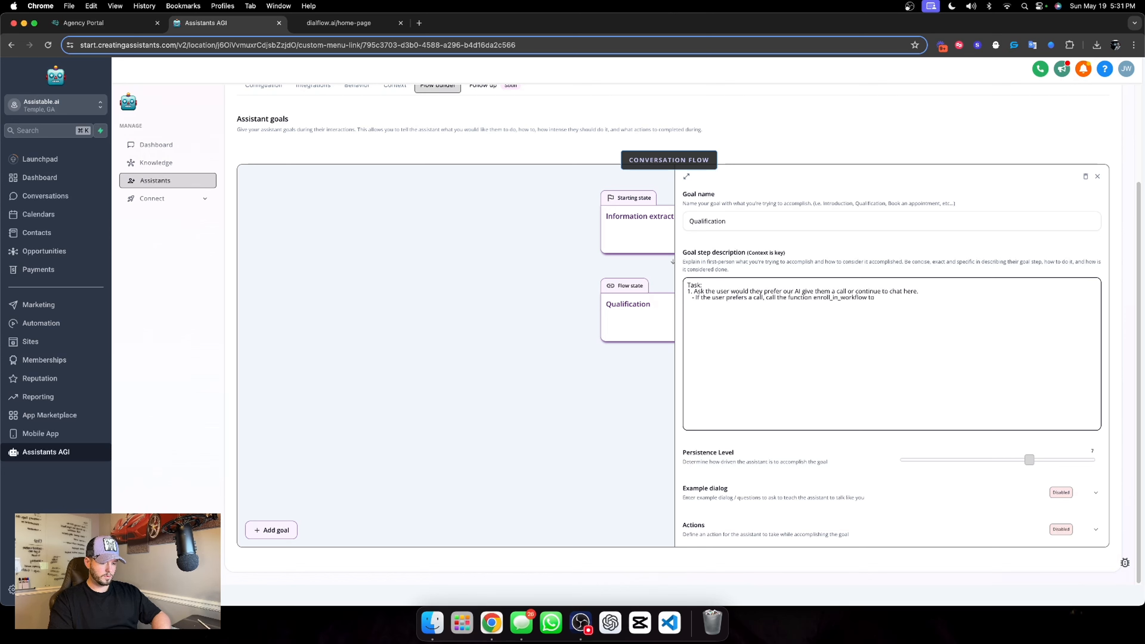
{"action": "type", "text": " enroll the user in"}
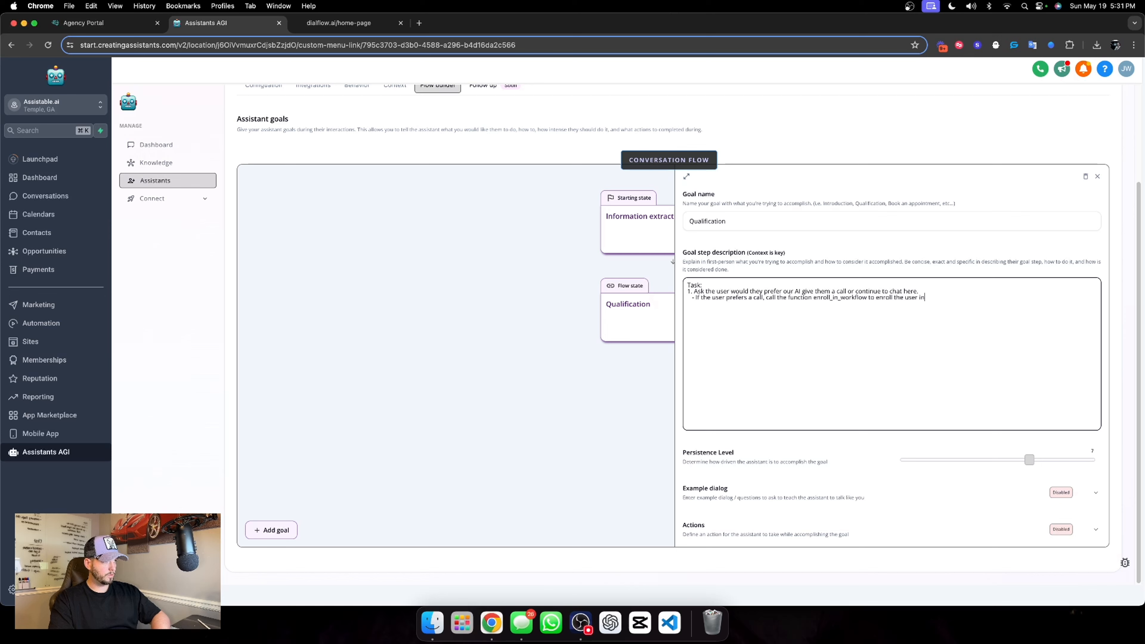
{"action": "type", "text": " the workflow to give them a call"}
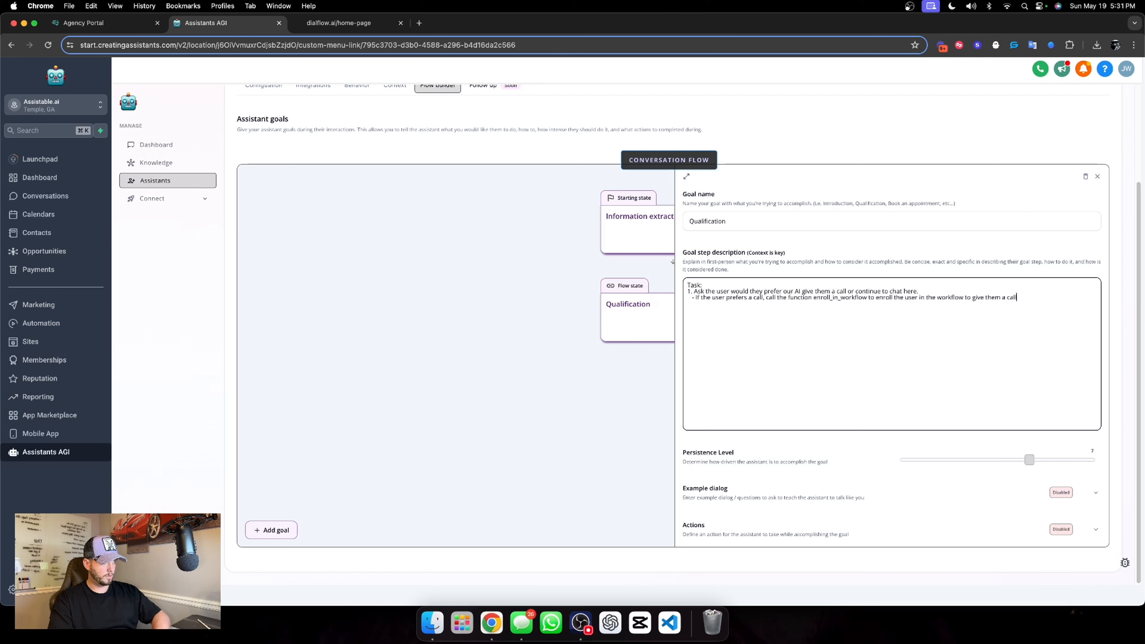
{"action": "type", "text": ".    - If the user prefe"}
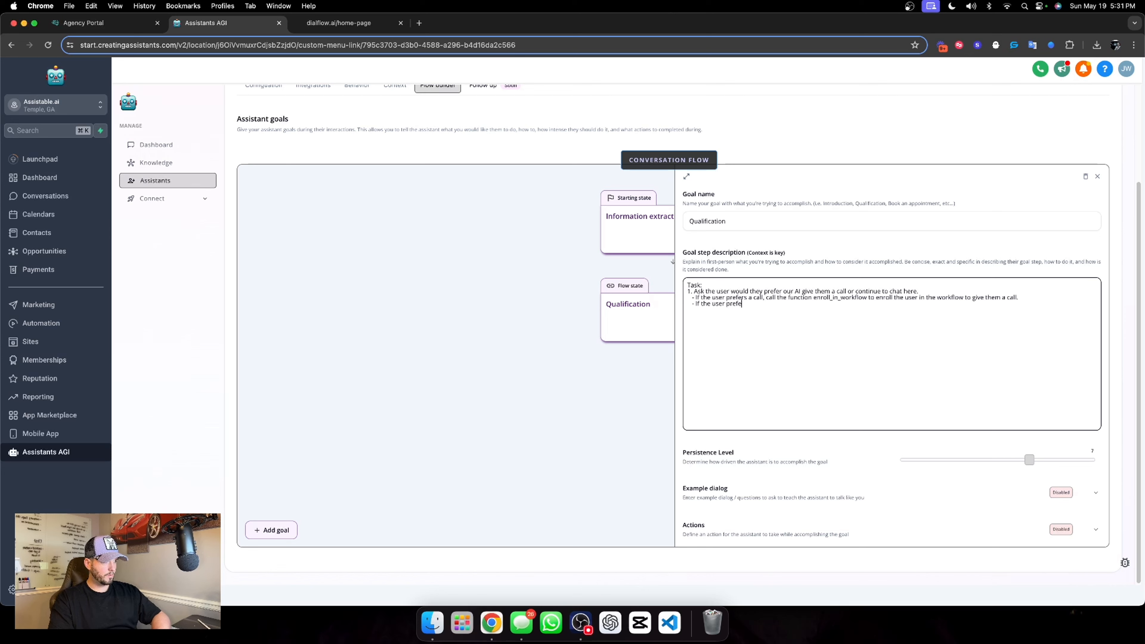
{"action": "type", "text": "rs to continue chat here,"}
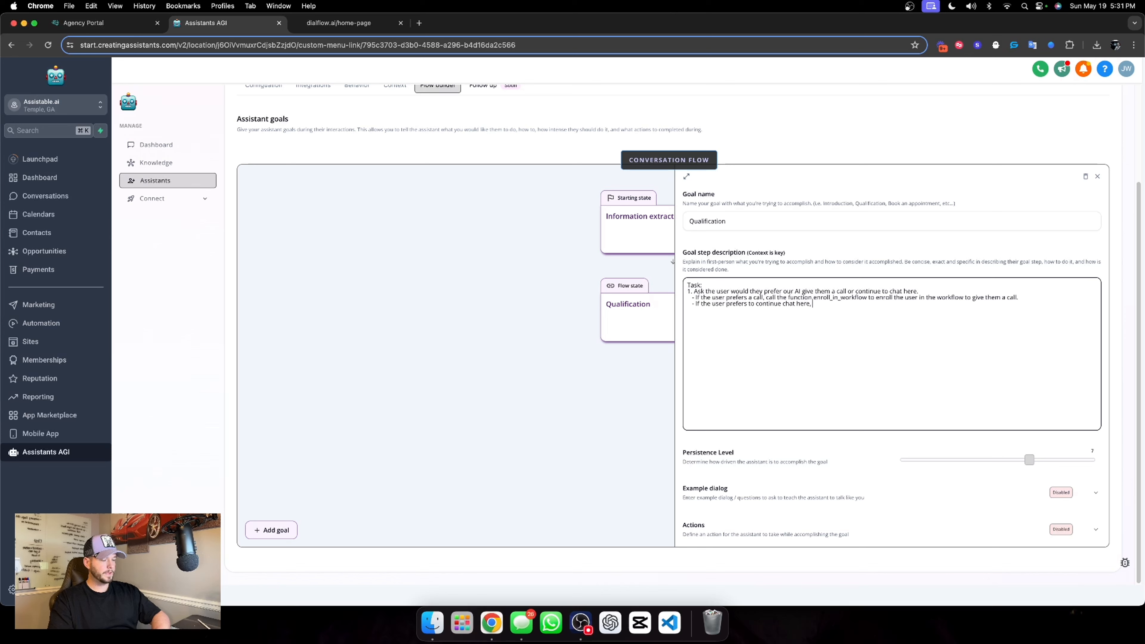
{"action": "type", "text": " move to ste"}
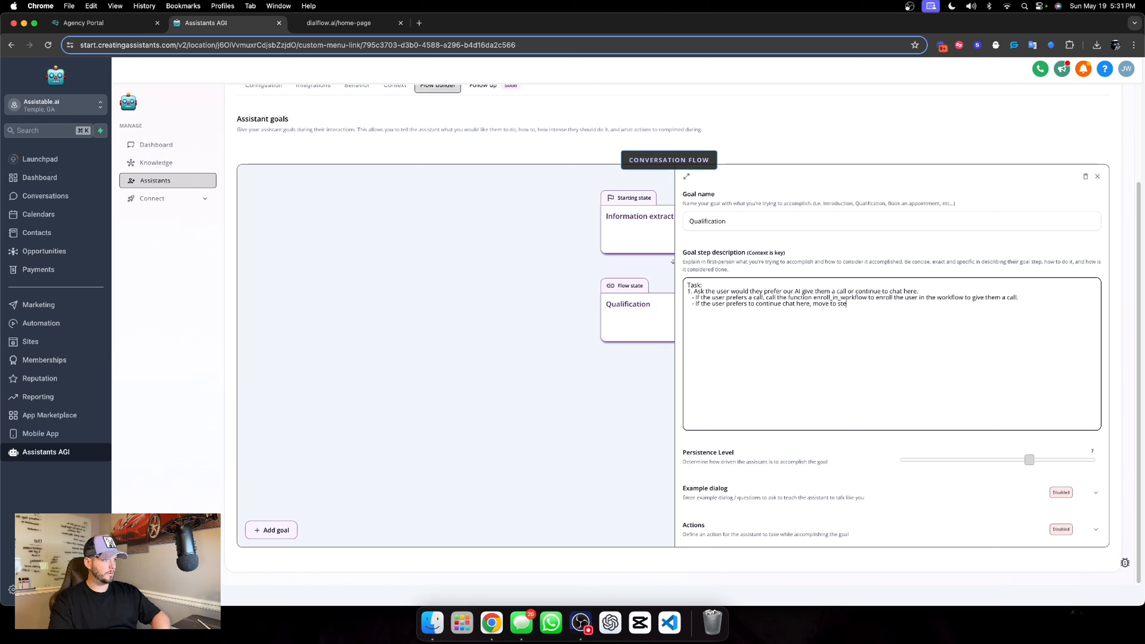
{"action": "type", "text": "p 2."}
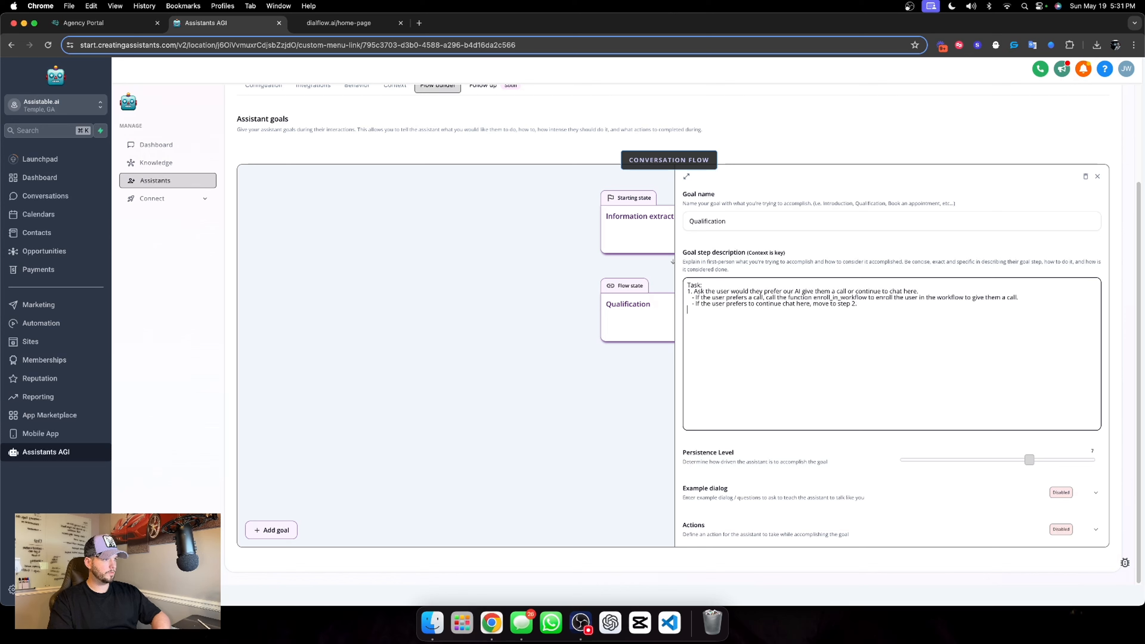
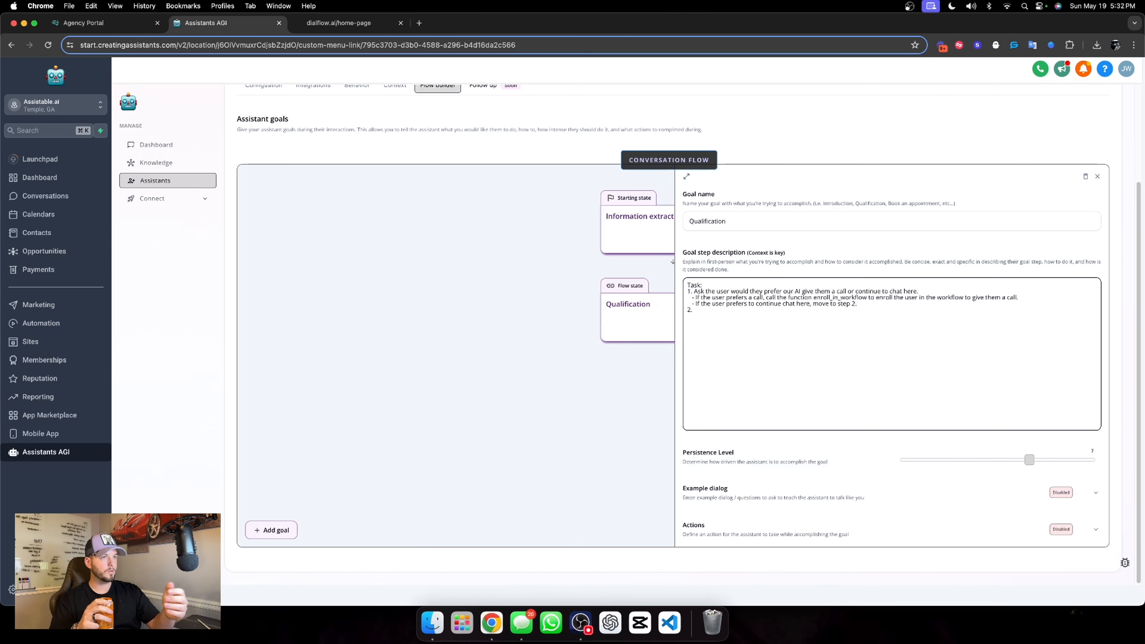
Continue the Qualification goal's description with "2. Ask the user what industry they are in."
{"action": "left_click", "coordinate": [345, 31]}
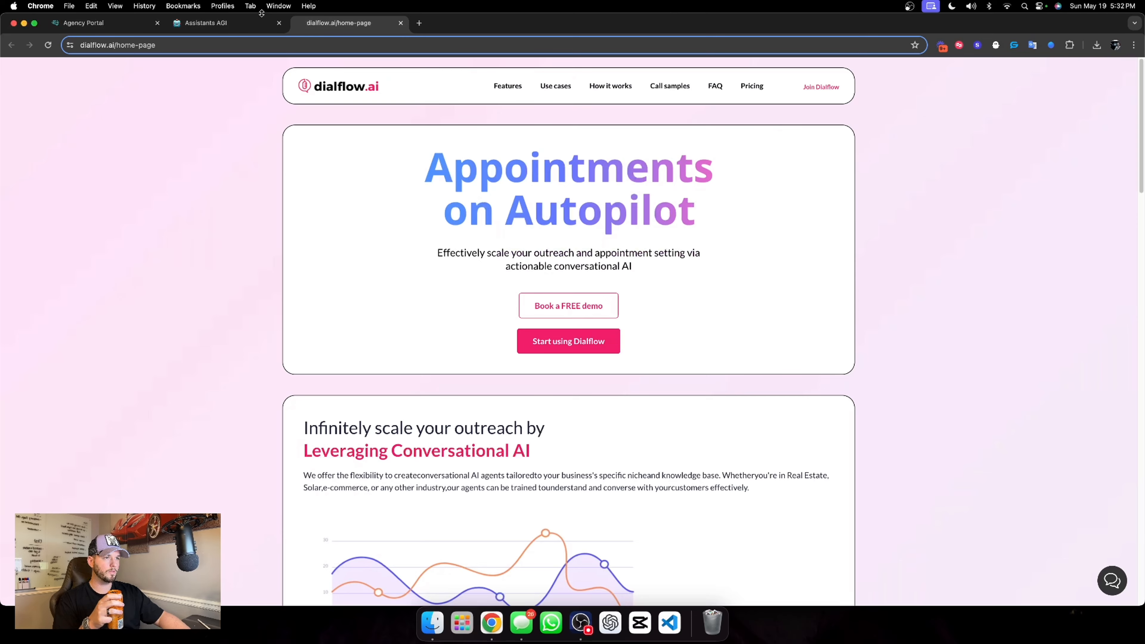
{"action": "left_click", "coordinate": [219, 31]}
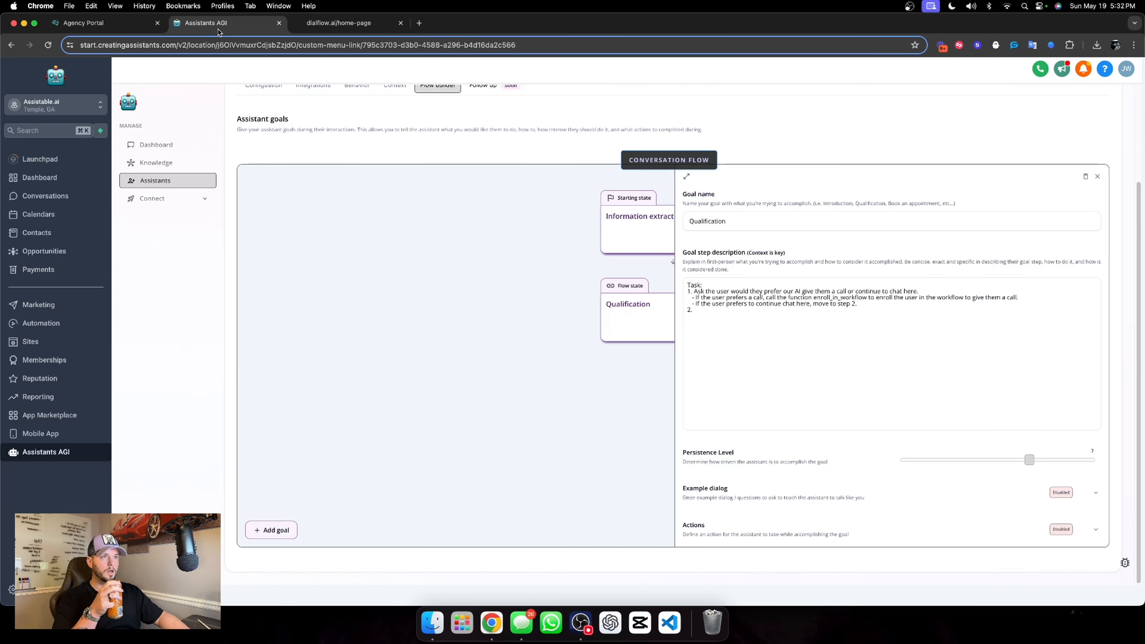
{"action": "left_click", "coordinate": [765, 316]}
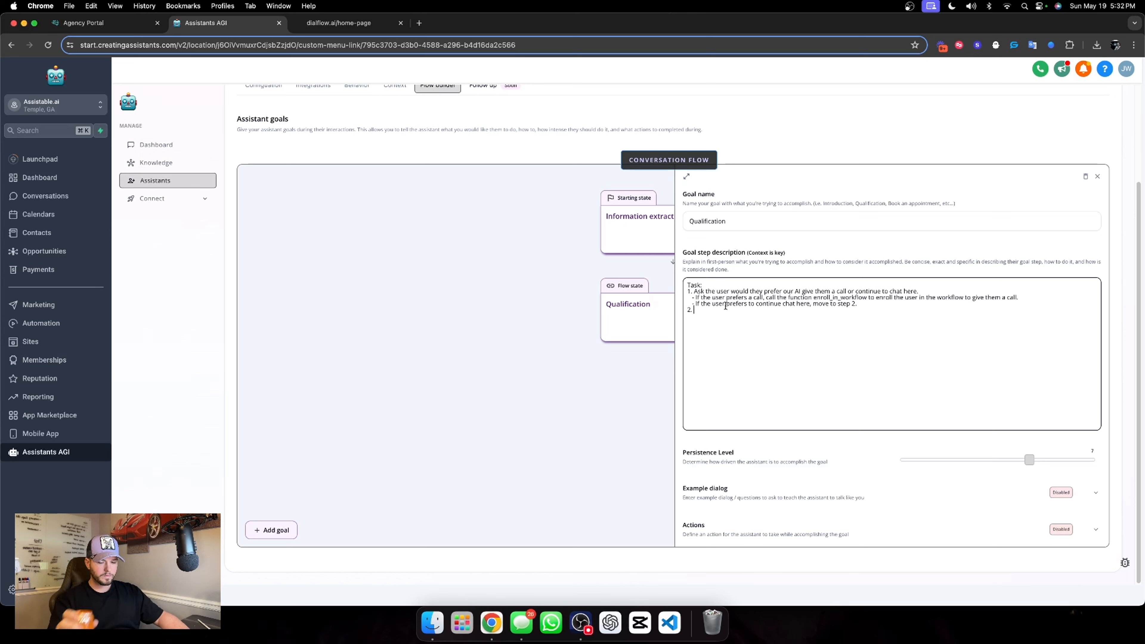
{"action": "type", "text": "Ask "}
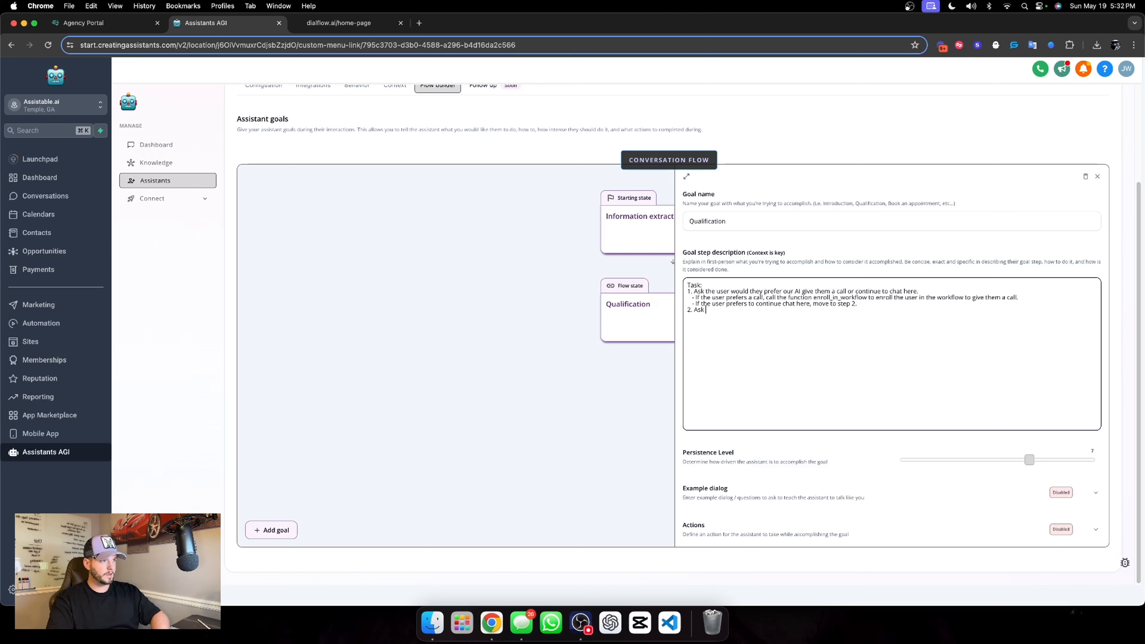
{"action": "type", "text": "the user what "}
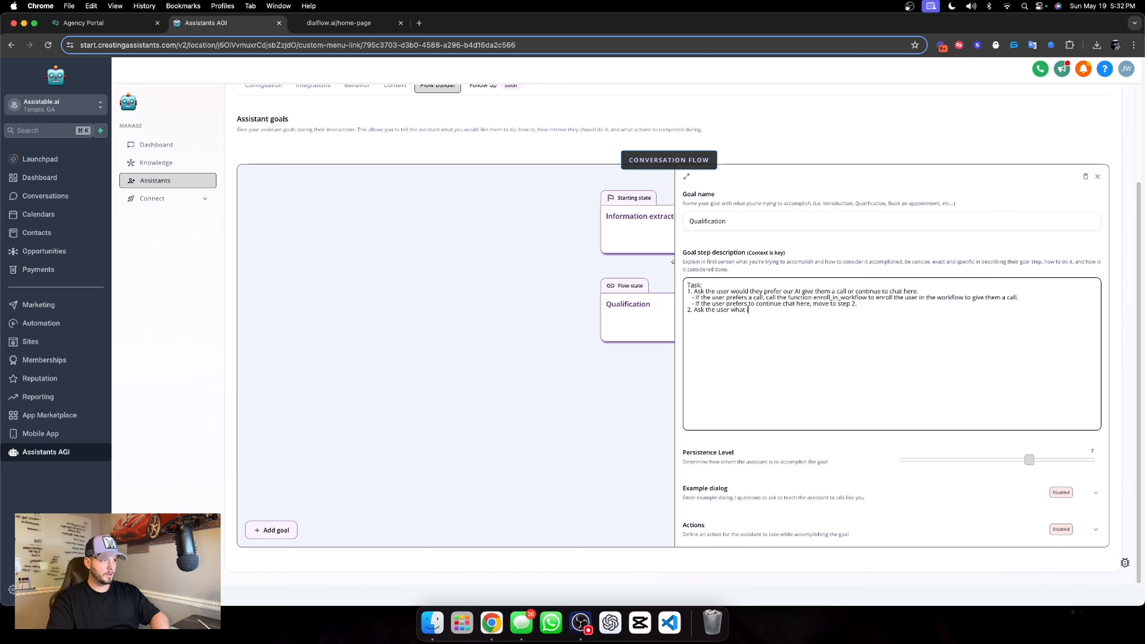
{"action": "type", "text": "industry they are in."}
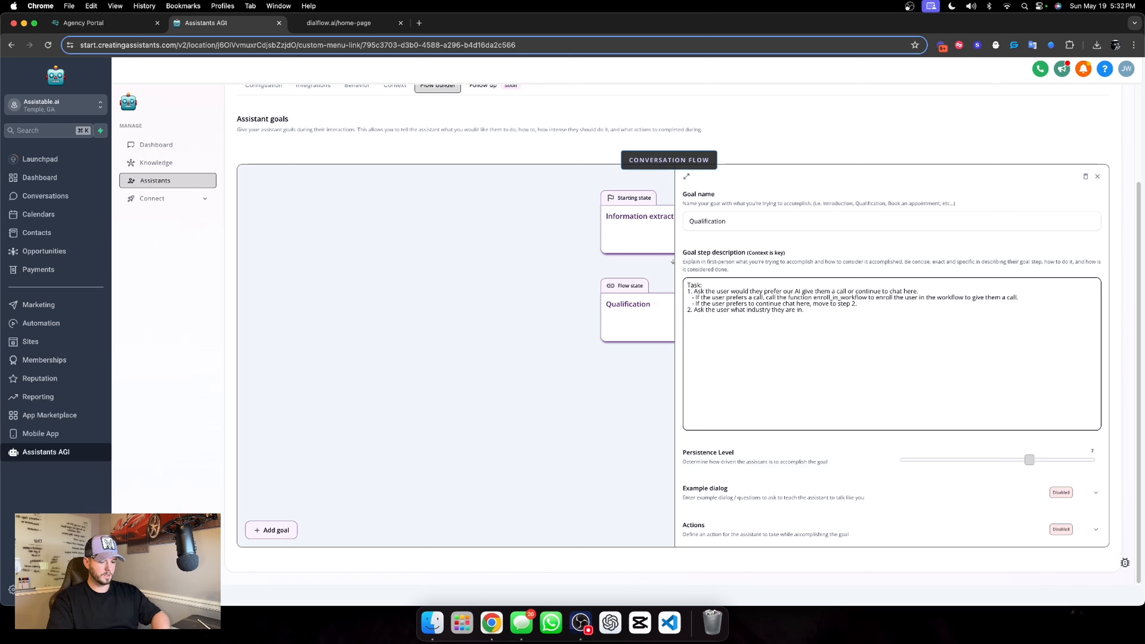
{"action": "type", "text": "As"}
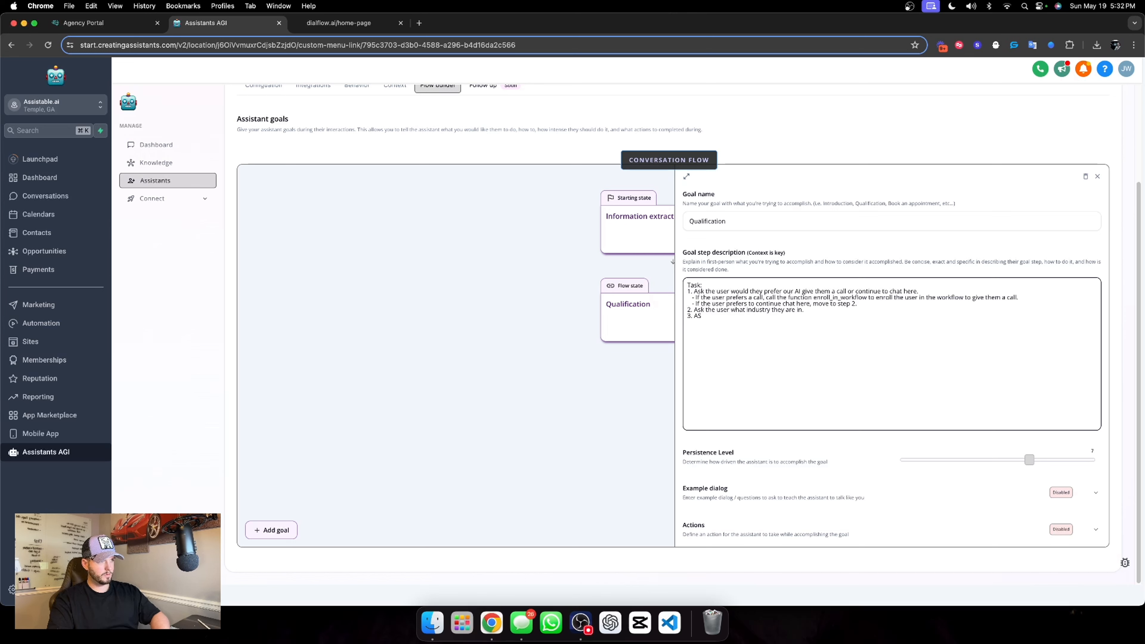
{"action": "type", "text": "k the user"}
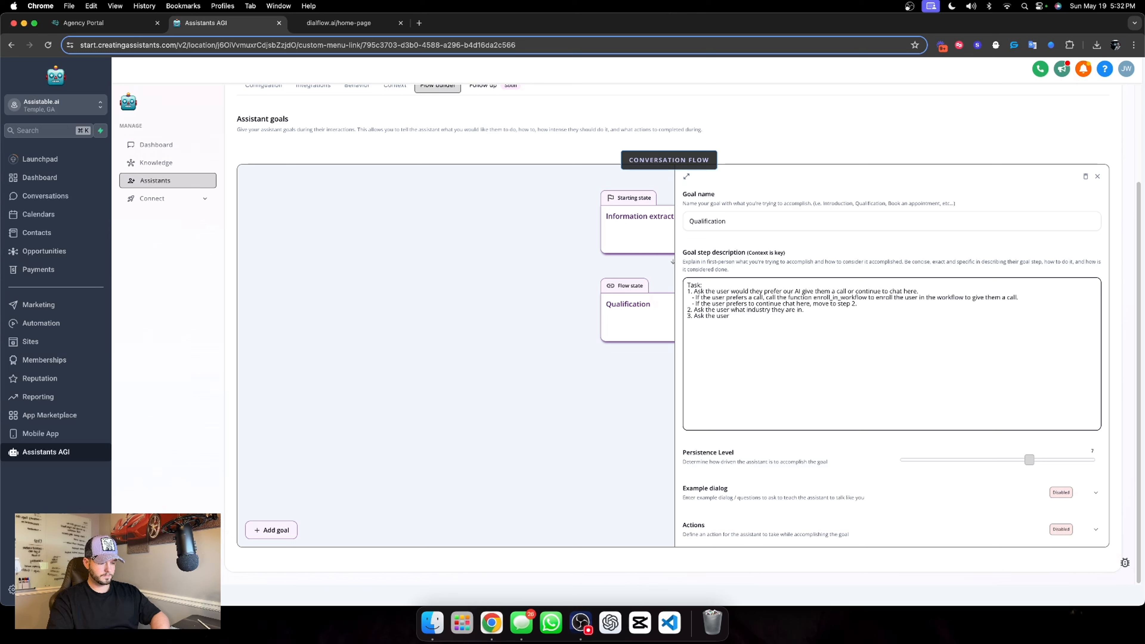
{"action": "type", "text": " ho"}
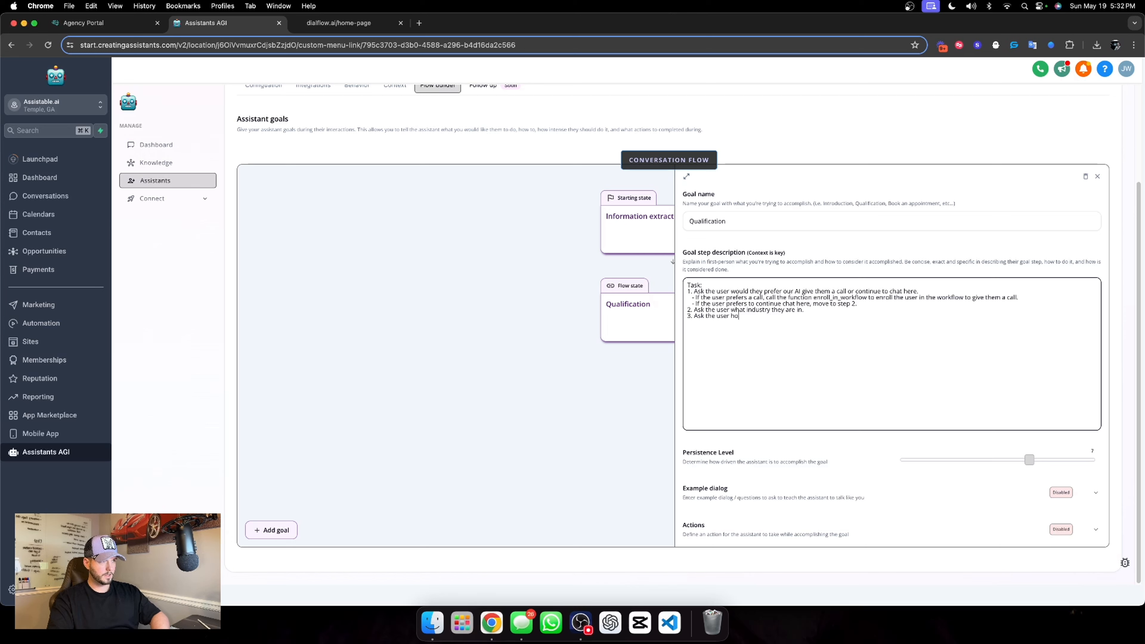
{"action": "type", "text": "w much revenue"}
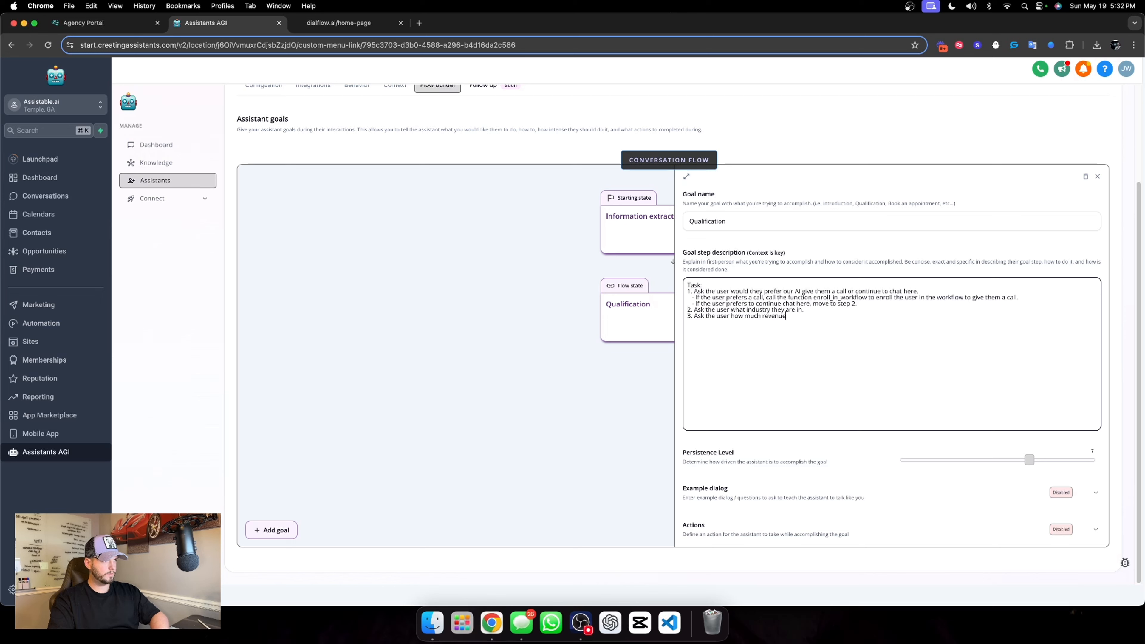
{"action": "type", "text": " they are doing."}
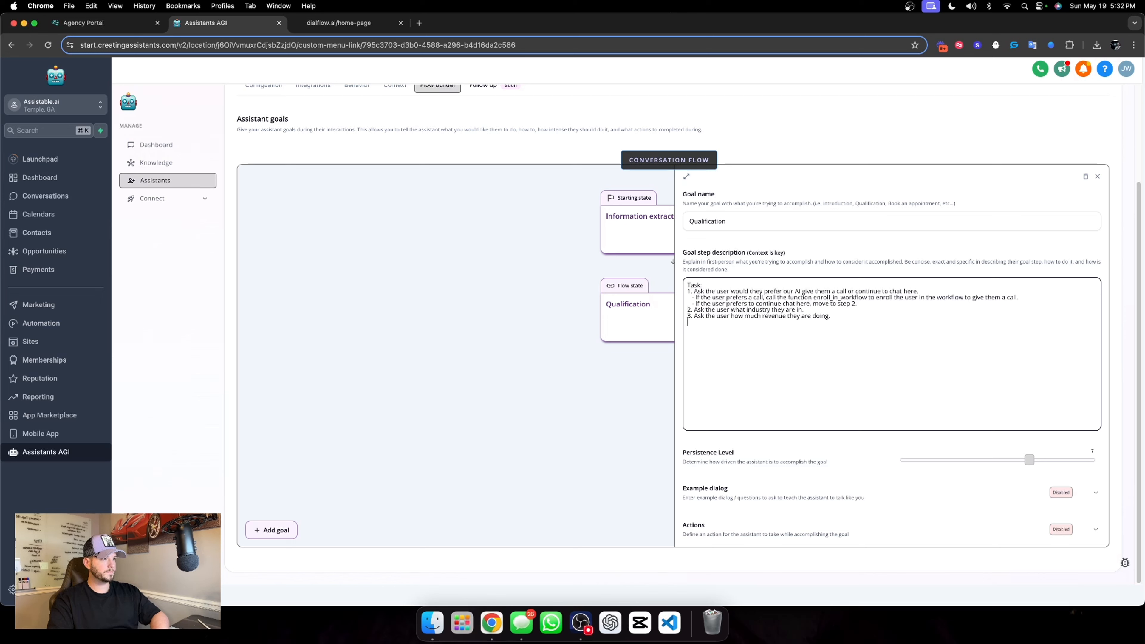
{"action": "type", "text": "4. H"}
{"action": "type", "text": "s"}
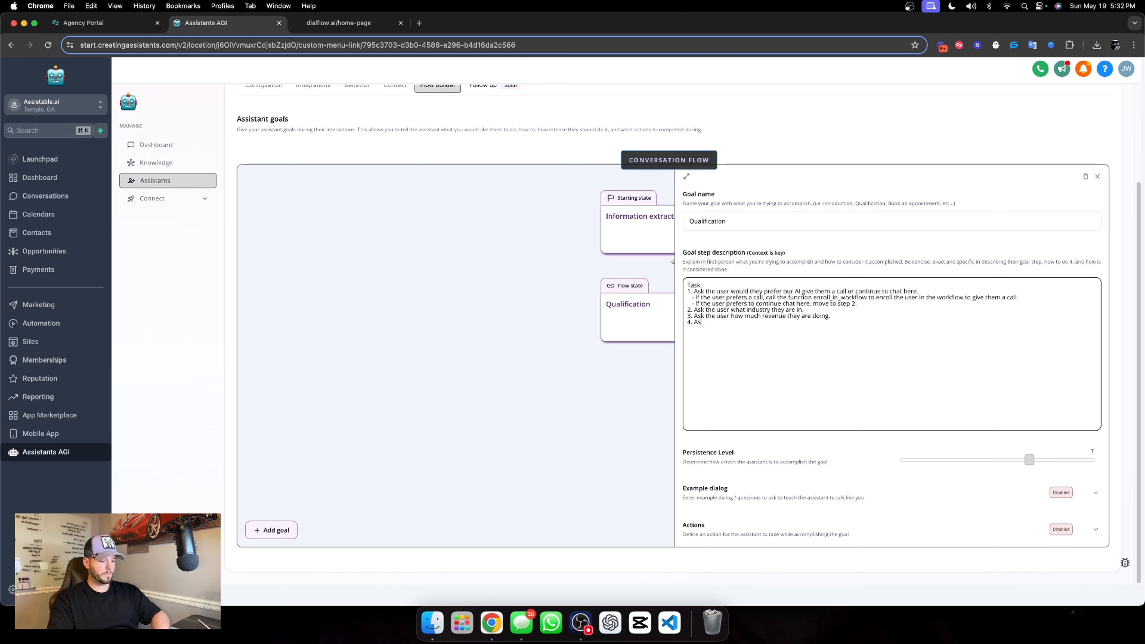
{"action": "type", "text": "k the user"}
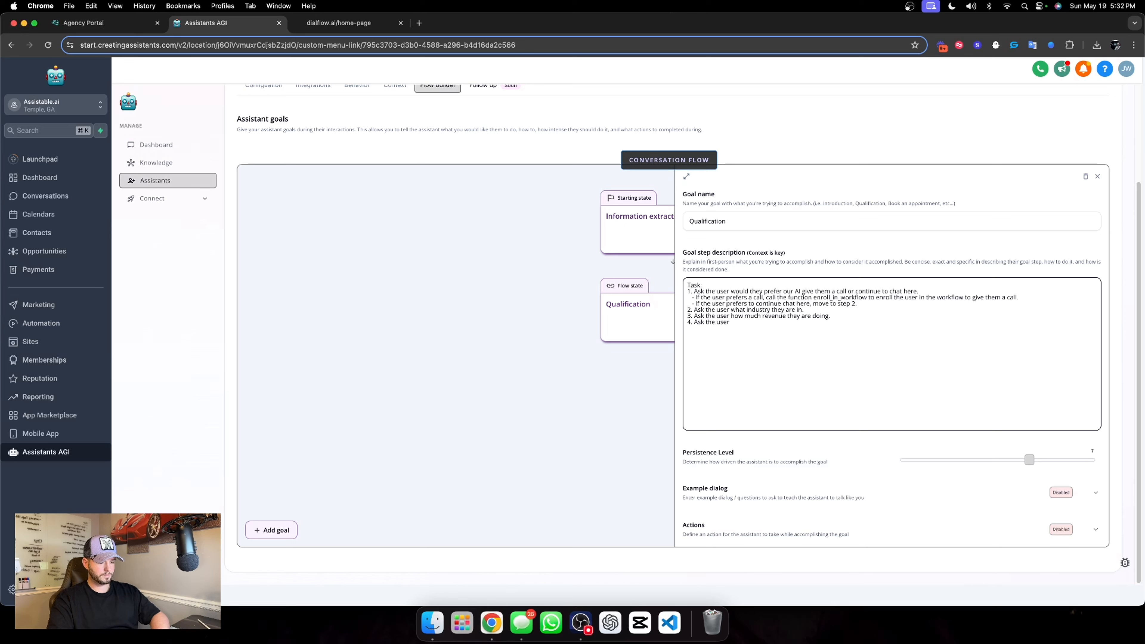
{"action": "type", "text": " how many sales rep"}
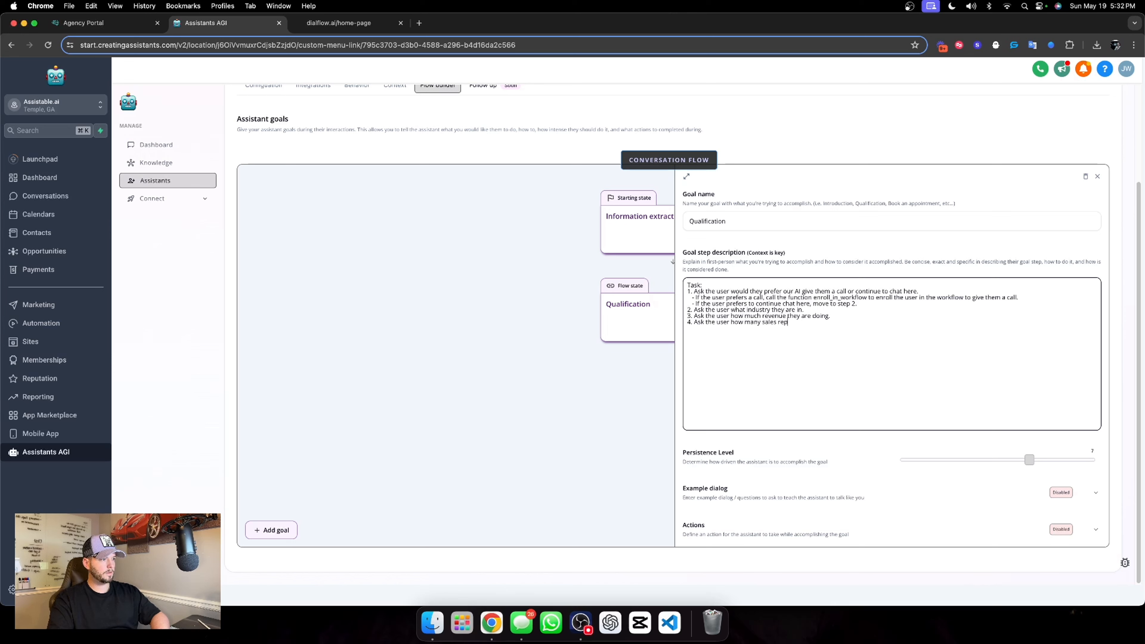
{"action": "type", "text": "s they have."}
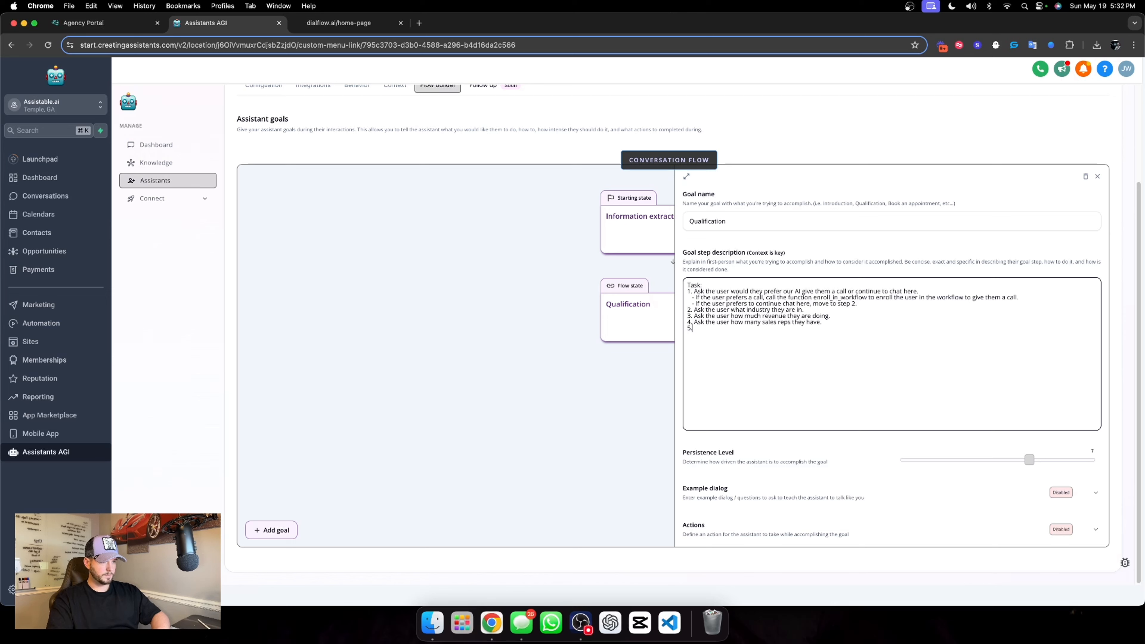
{"action": "type", "text": "k the user if they would ope"}
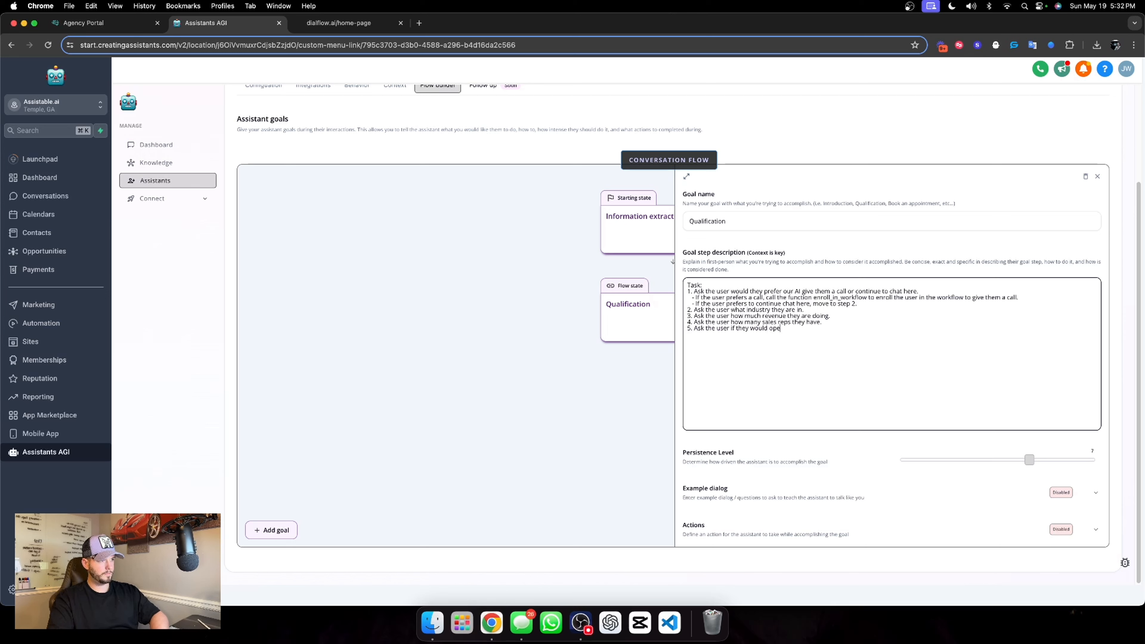
{"action": "type", "text": "n to seeing what we can"}
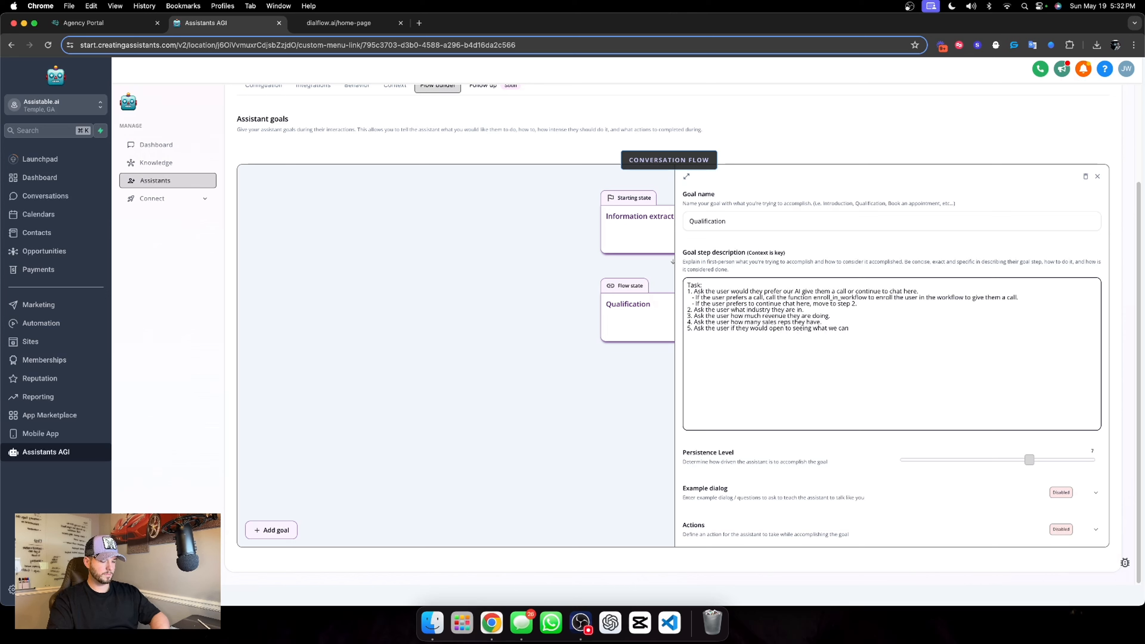
{"action": "type", "text": " do to help them a"}
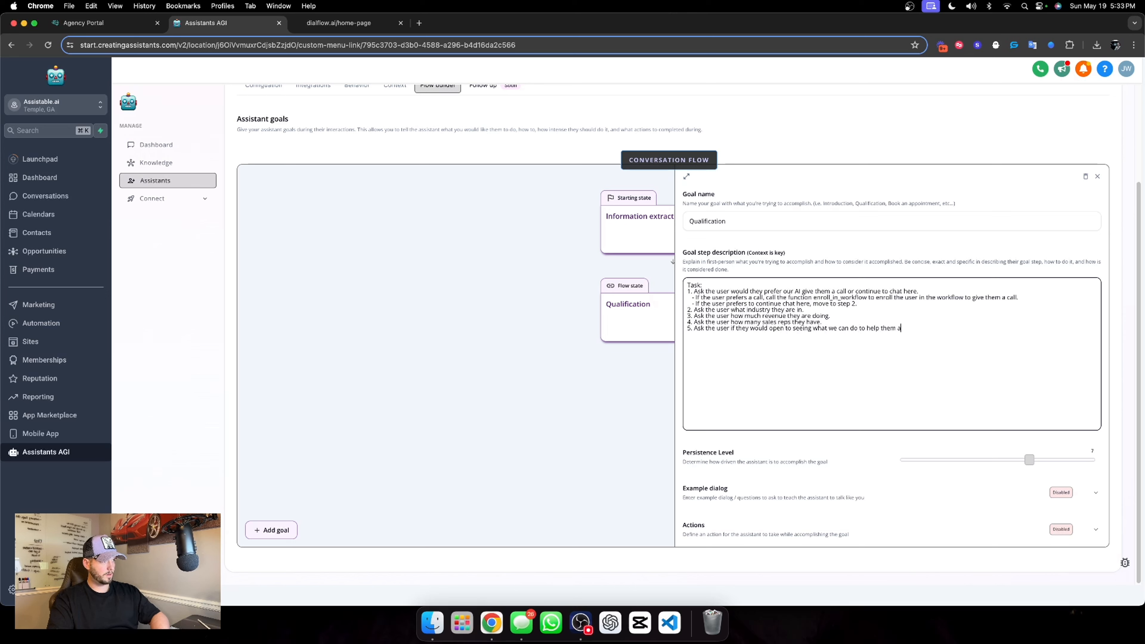
{"action": "type", "text": "utomate their sa"}
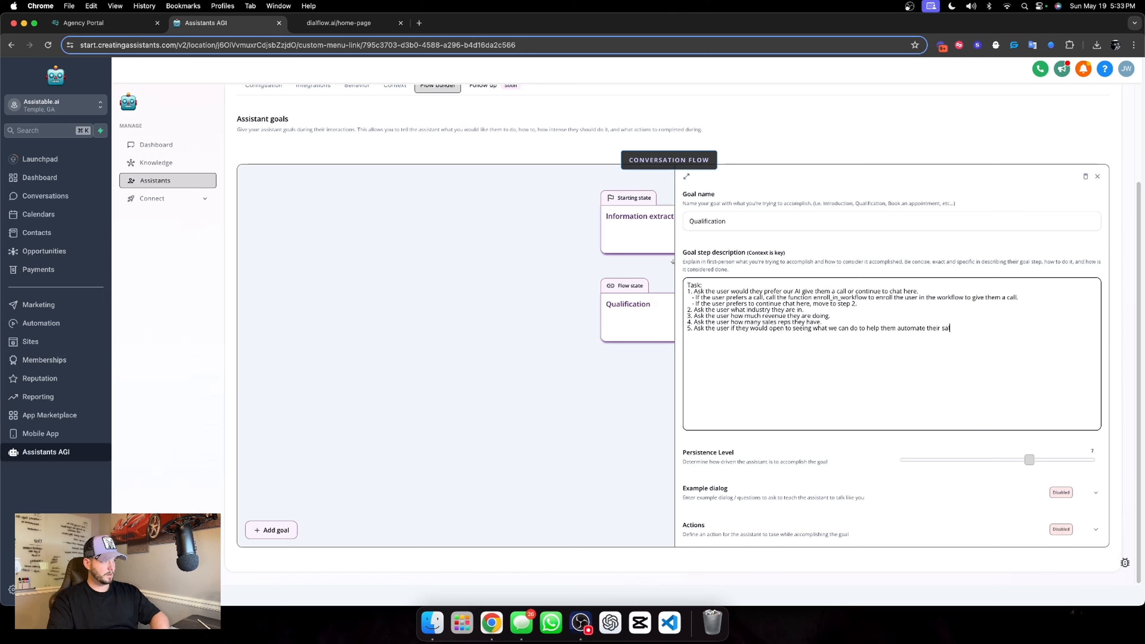
{"action": "type", "text": "les process wi"}
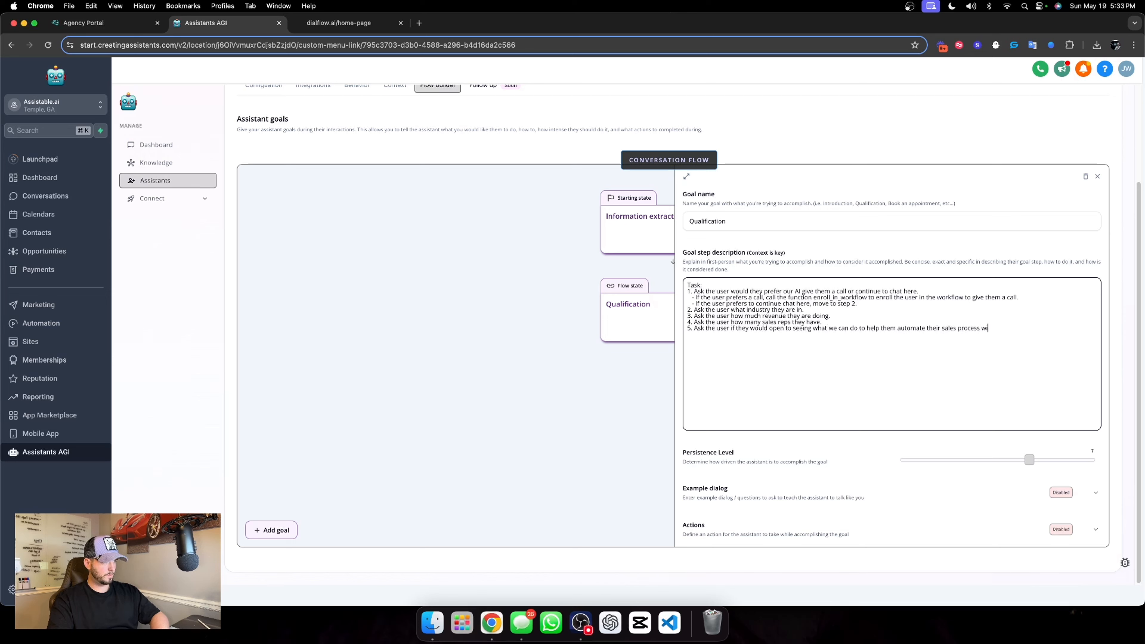
{"action": "type", "text": "th our AI."}
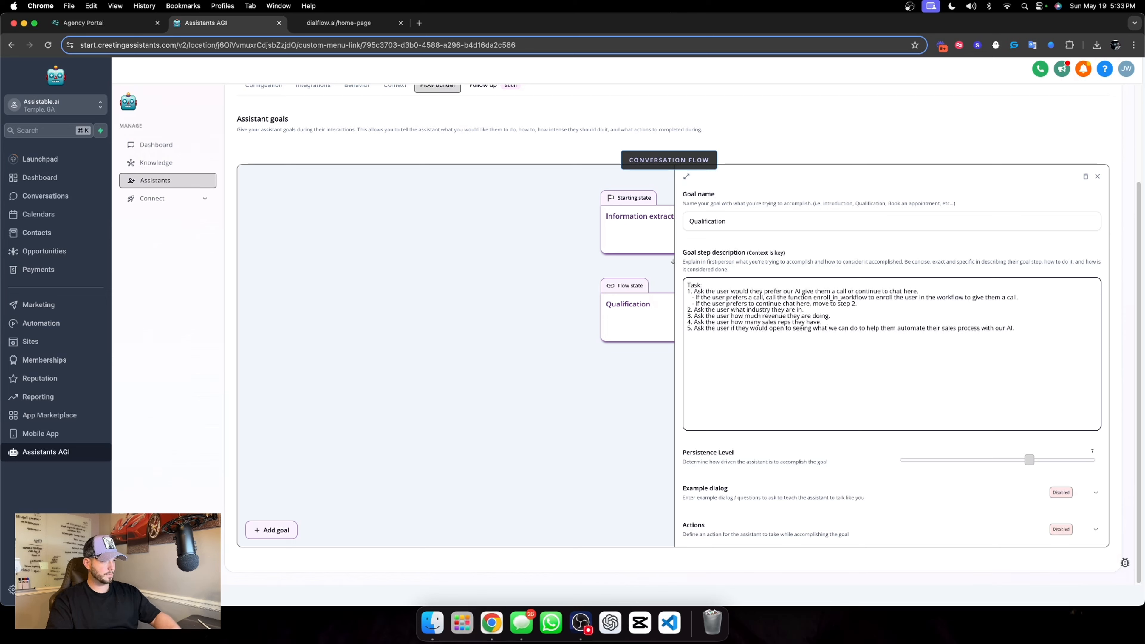
Add "5. Ask the user if they would open to seeing what we can do to help them automate their sales process with our AI."
{"action": "left_click", "coordinate": [850, 455]}
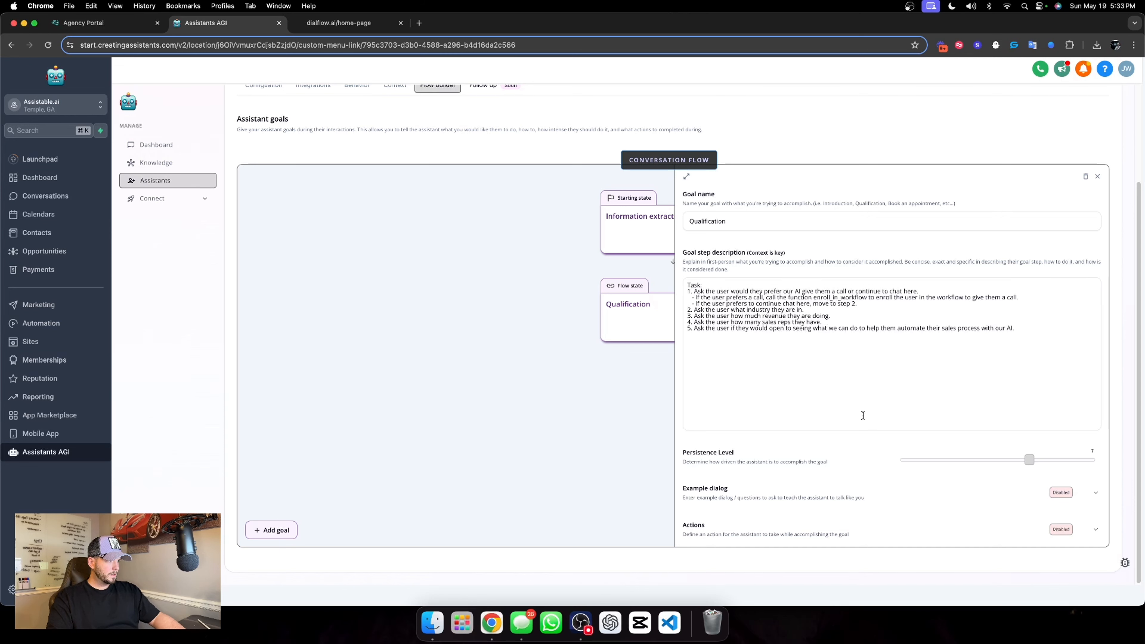
Add under item 5 the sub-point "- If the user is open to seeing what we can, move to the next goal."
{"action": "left_click", "coordinate": [1028, 328]}
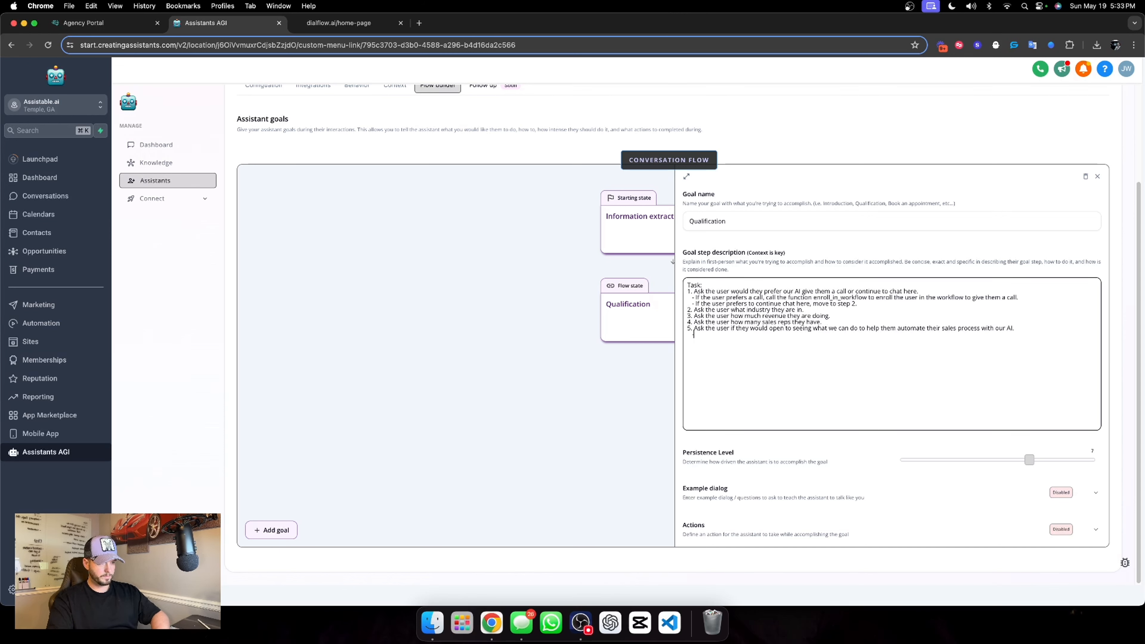
{"action": "type", "text": "- If they user"}
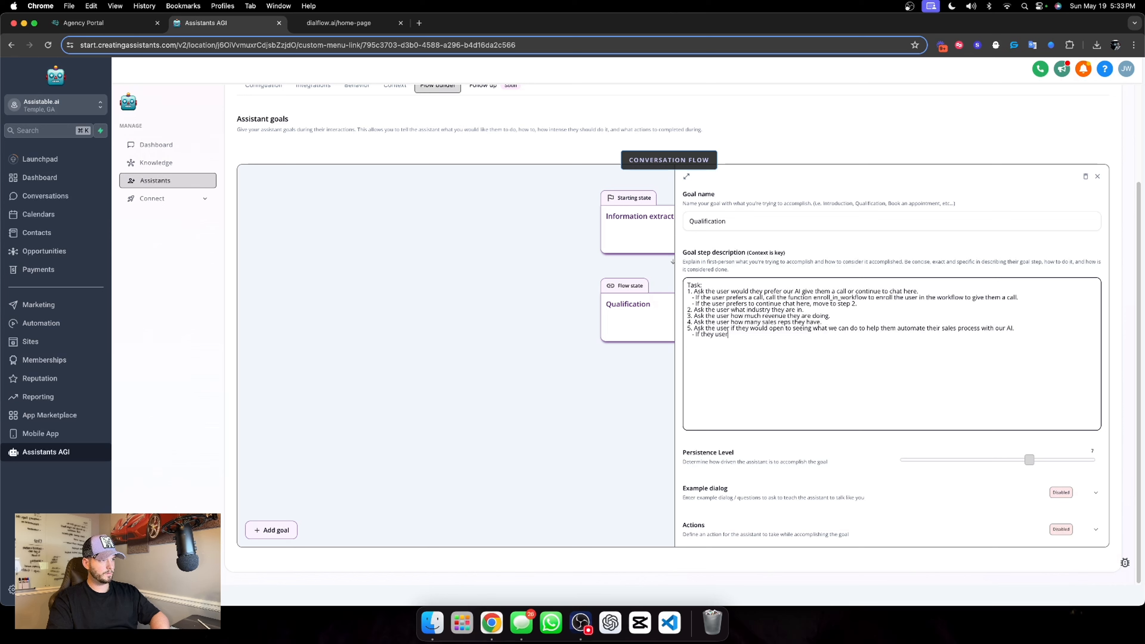
{"action": "key", "text": "BackSpace"}
{"action": "key", "text": "BackSpace"}
{"action": "key", "text": "BackSpace"}
{"action": "key", "text": "BackSpace"}
{"action": "key", "text": "BackSpace"}
{"action": "key", "text": "BackSpace"}
{"action": "type", "text": " user is open to seeing what we can,"}
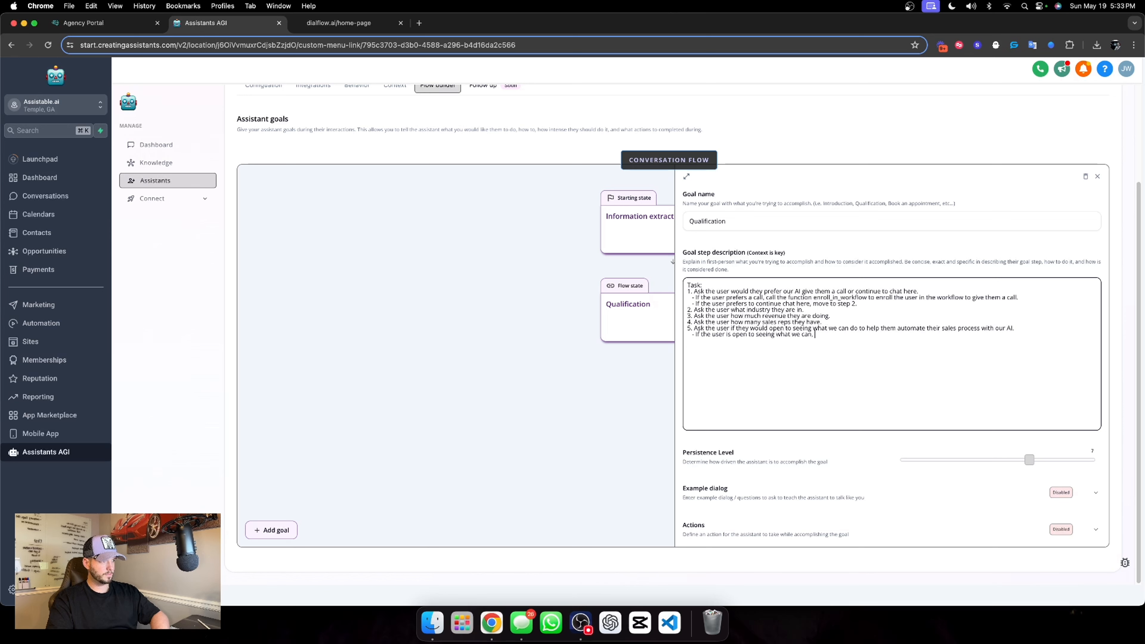
{"action": "type", "text": " move to th"}
{"action": "type", "text": "e next goal"}
{"action": "type", "text": "  - If the"}
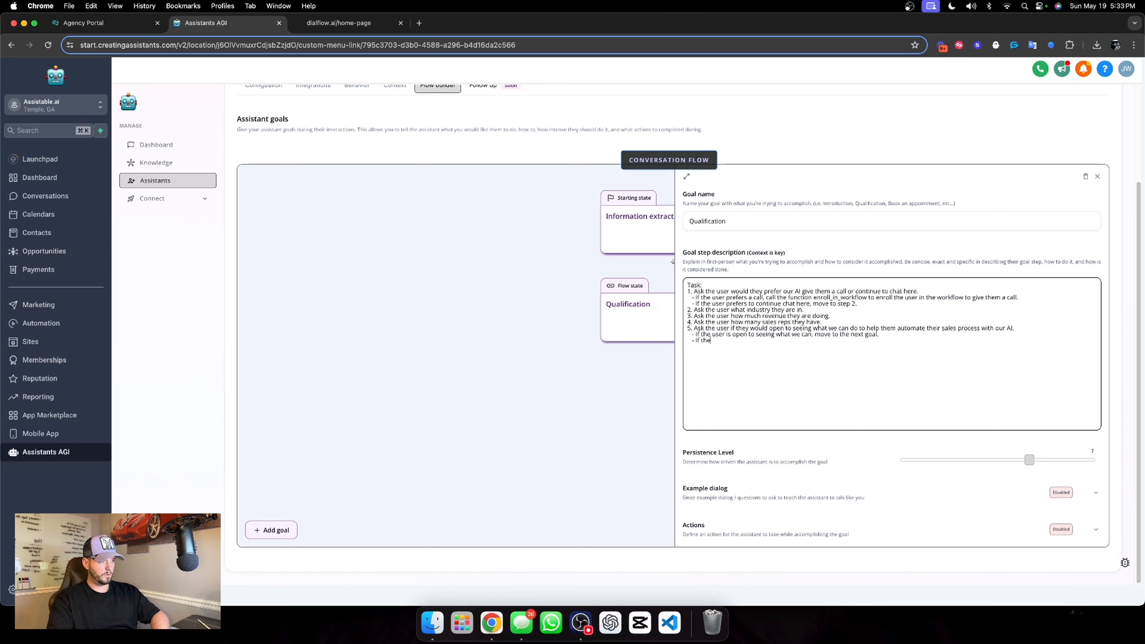
{"action": "type", "text": " user is not opebn"}
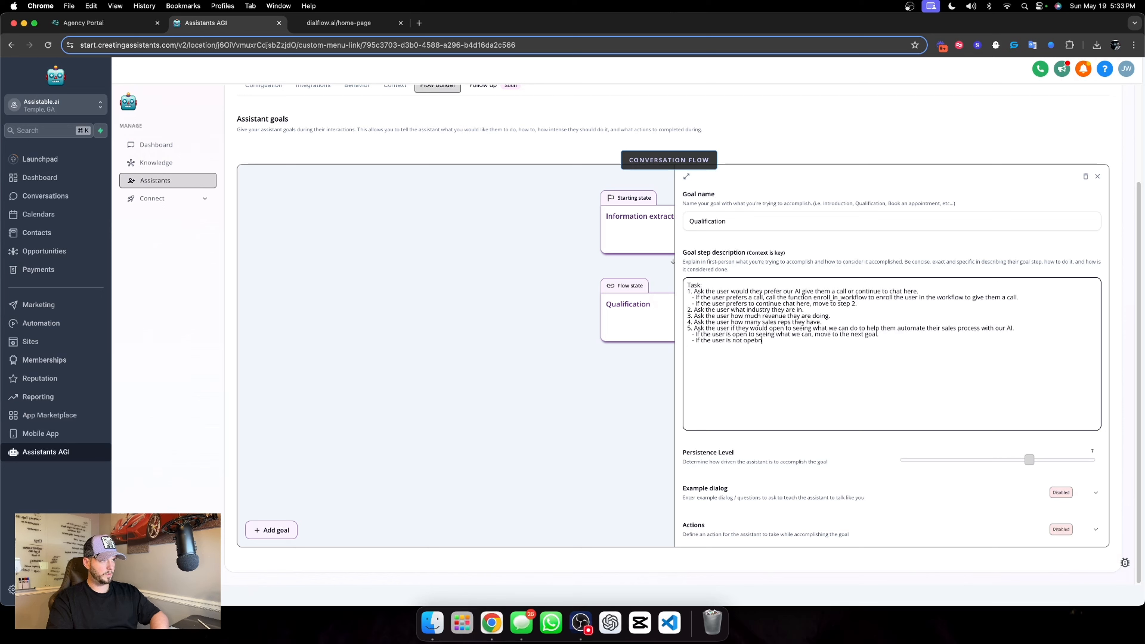
Add the sub-point "- If the user is not open to seeing what we can, ask the user what are they currently using now."
{"action": "key", "text": "BackSpace"}
{"action": "type", "text": "n to seeing what "}
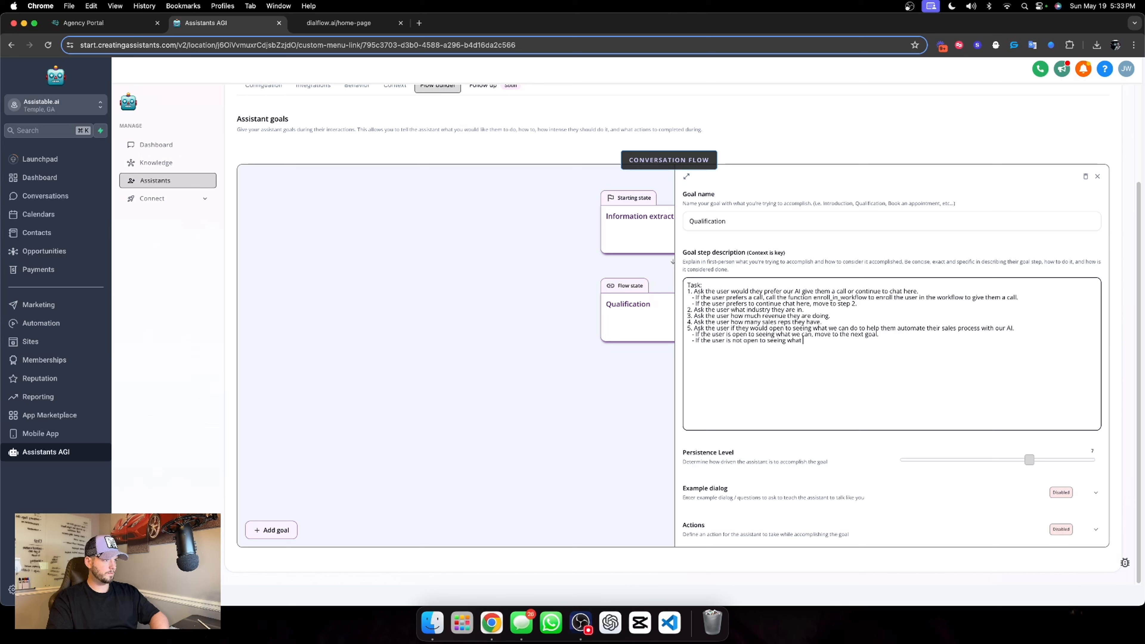
{"action": "type", "text": "we can, ask t"}
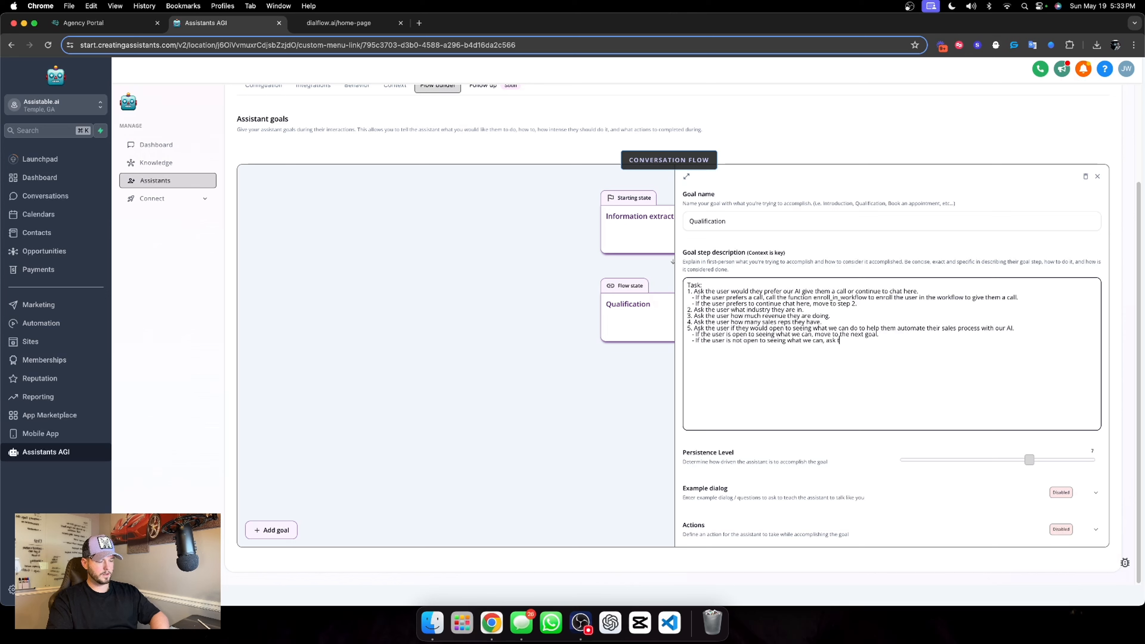
{"action": "type", "text": "he user"}
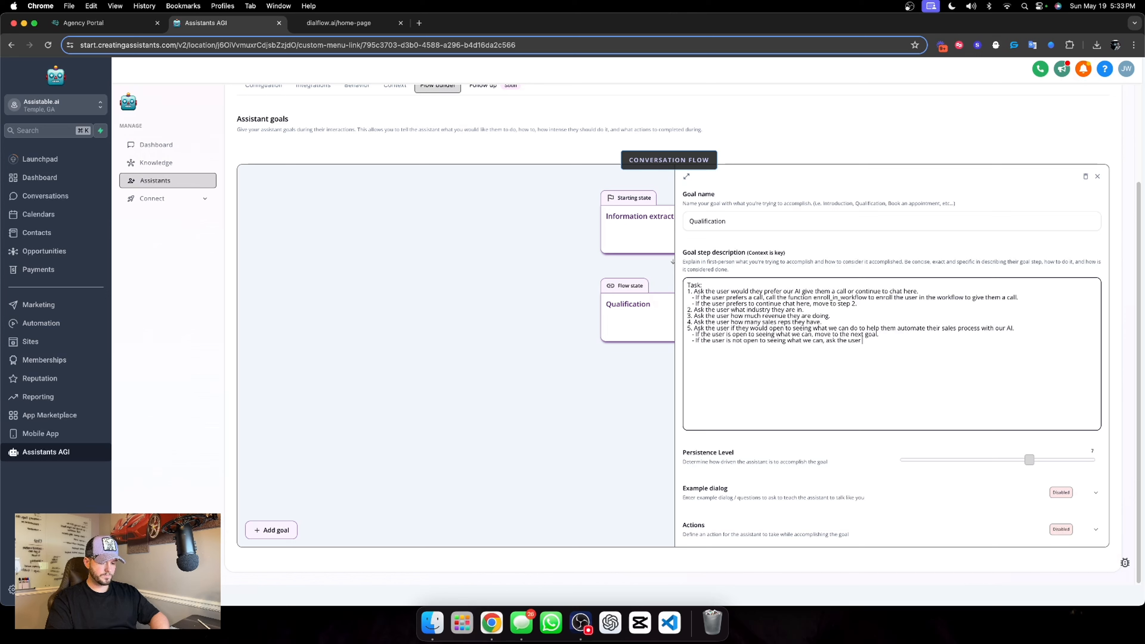
{"action": "type", "text": "wh"}
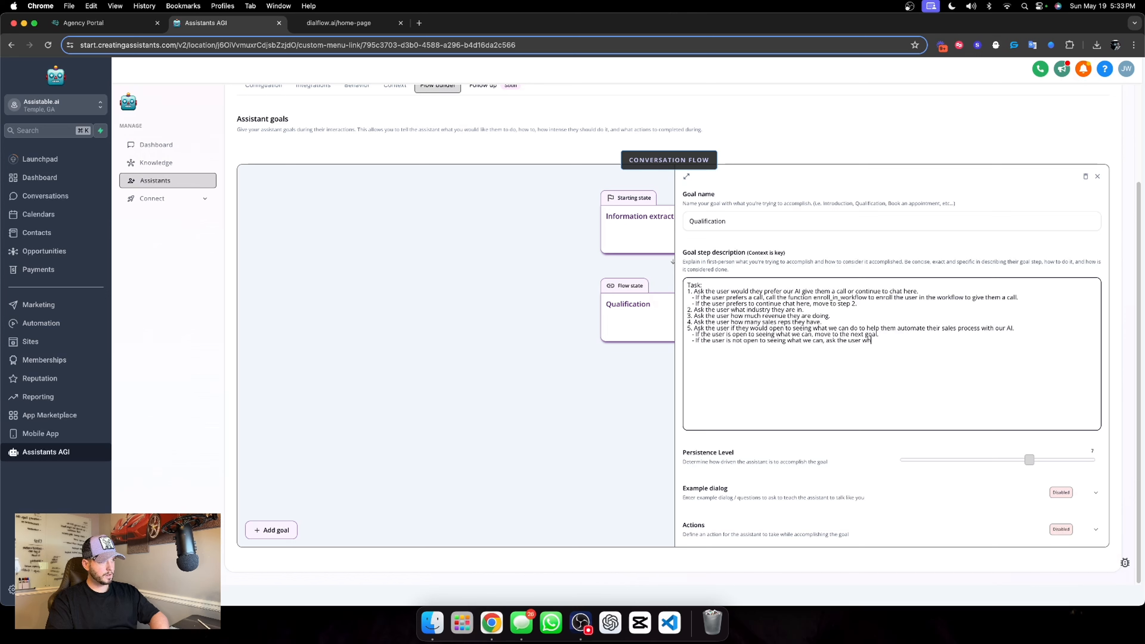
{"action": "type", "text": "at are they current"}
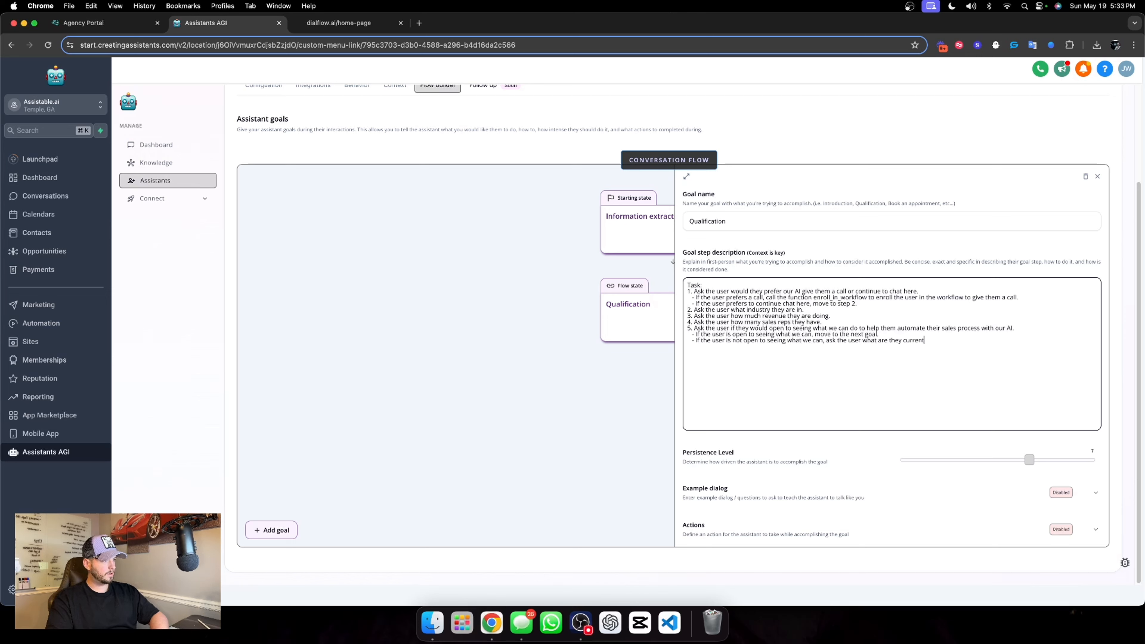
{"action": "type", "text": "ly using now. "}
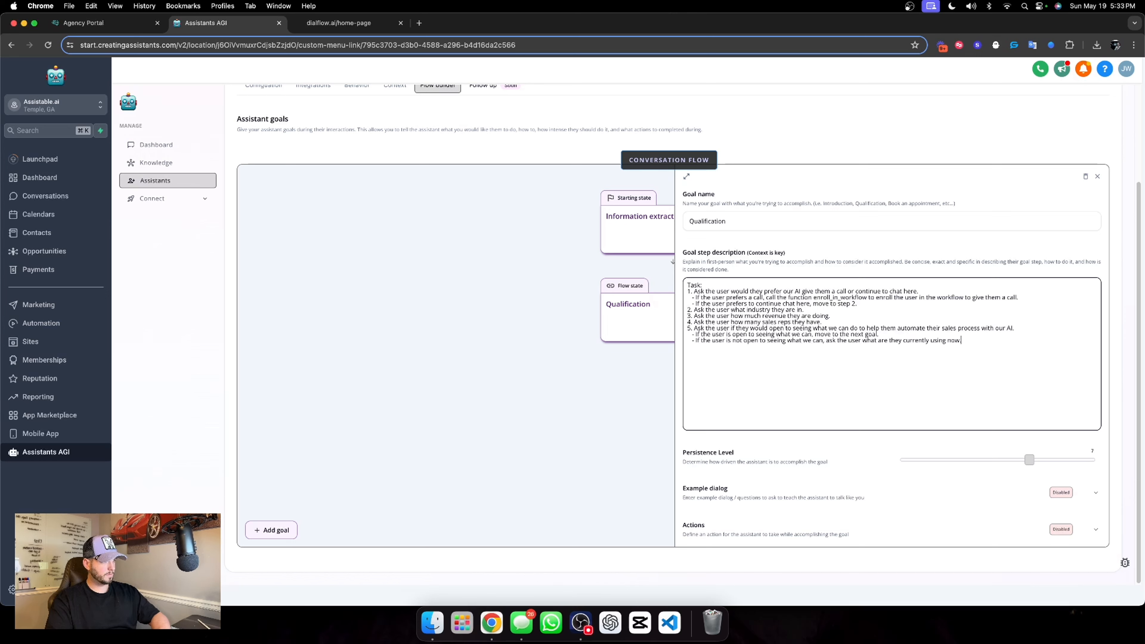
{"action": "type", "text": "6. Go to the next"}
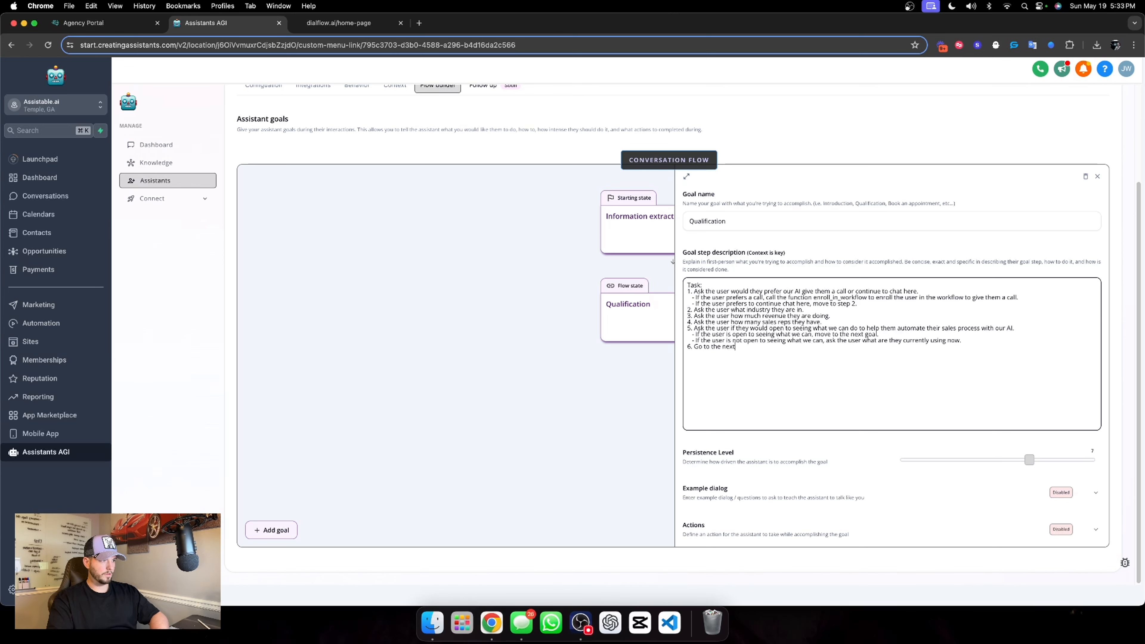
{"action": "type", "text": " goal."}
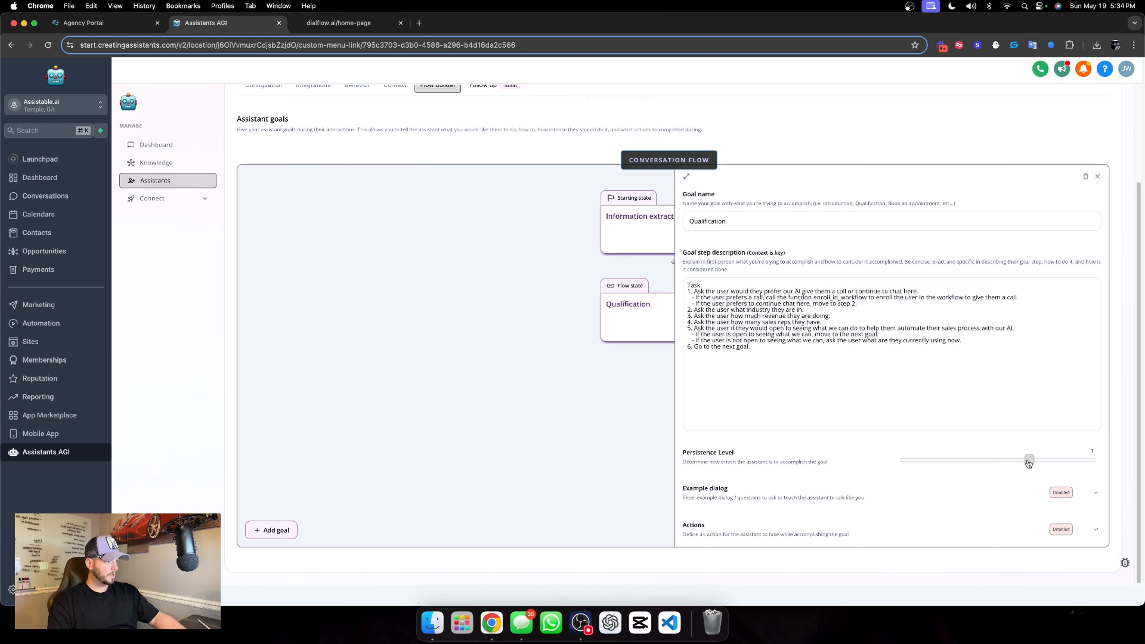
Raise the Qualification goal's persistence level to the maximum and save the Chat Widget AI assistant
{"action": "left_click_drag", "start_coordinate": [1029, 459], "coordinate": [1093, 459]}
{"action": "scroll", "coordinate": [925, 353], "scroll_direction": "up", "scroll_amount": 3}
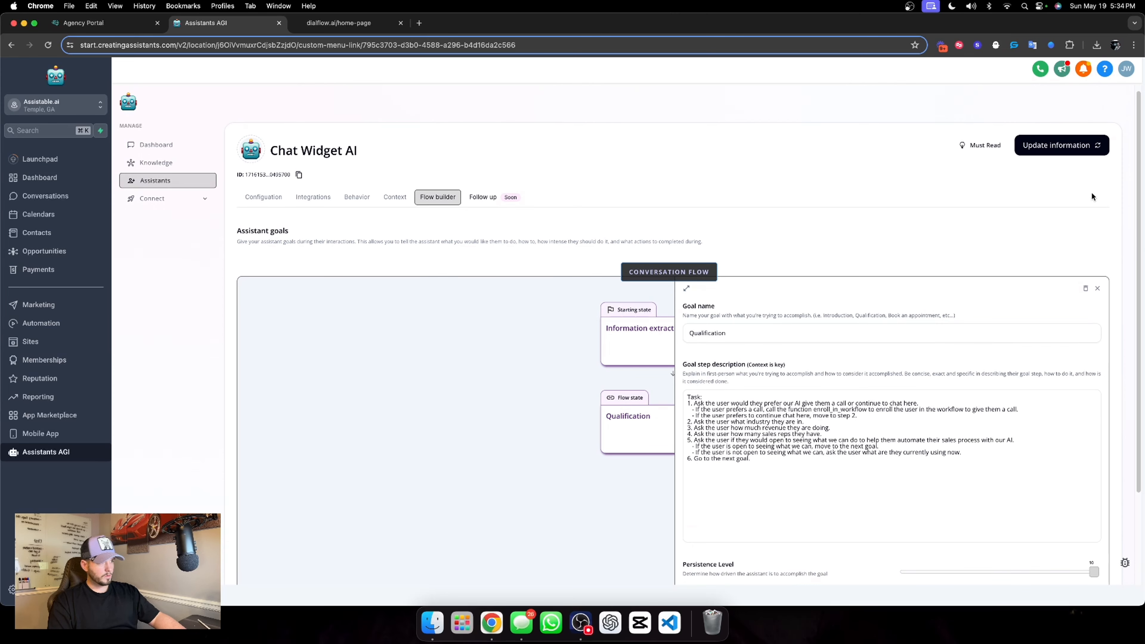
{"action": "left_click", "coordinate": [1069, 146]}
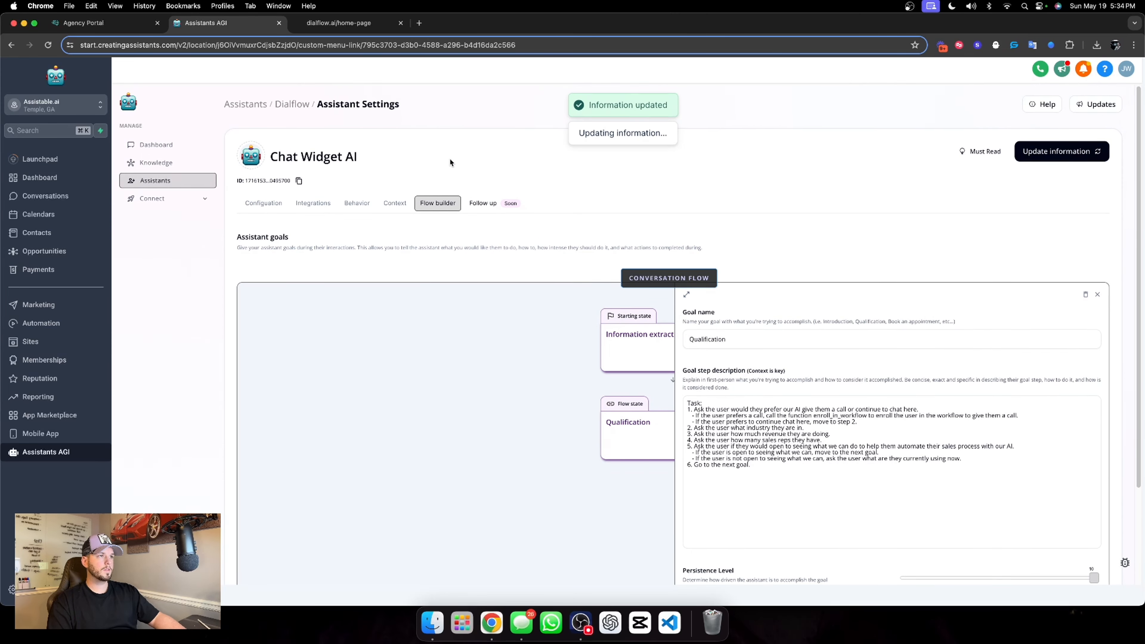
Copy the full step description of the "Book an appointment" goal from the Pre-call assistant in the Lead Magnet folder
{"action": "left_click", "coordinate": [261, 105]}
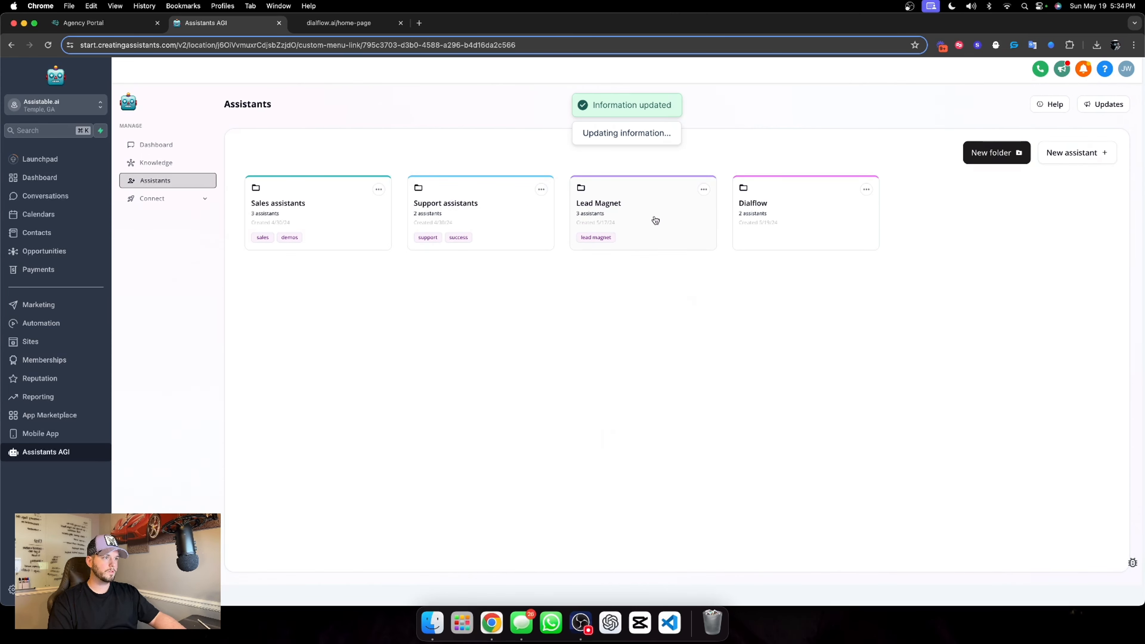
{"action": "left_click", "coordinate": [602, 214]}
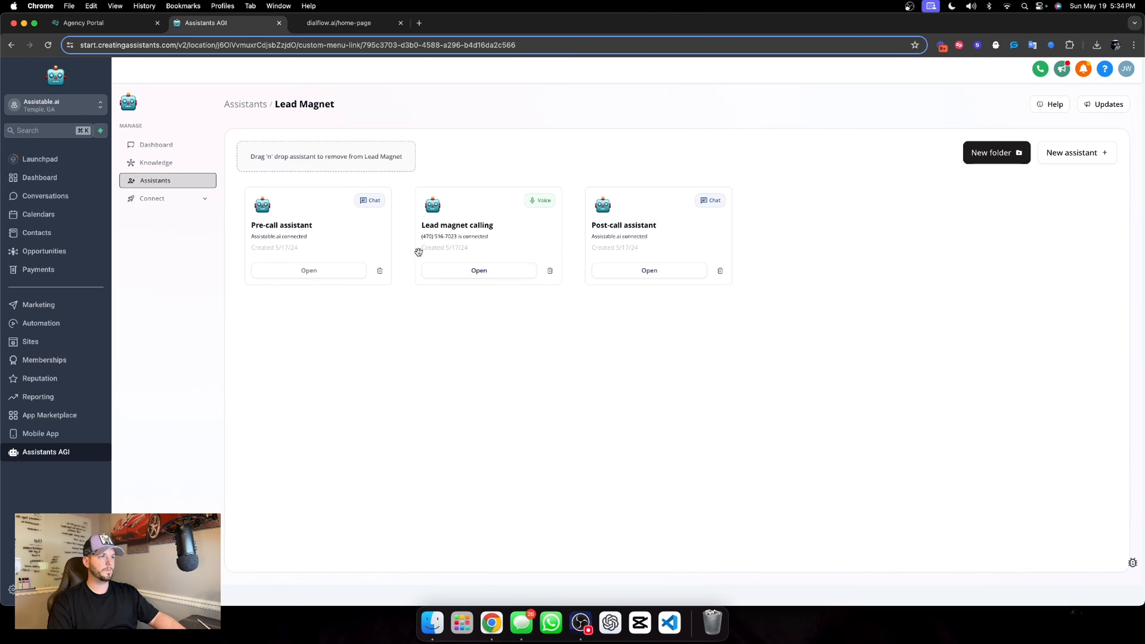
{"action": "left_click", "coordinate": [315, 270]}
{"action": "left_click", "coordinate": [436, 203]}
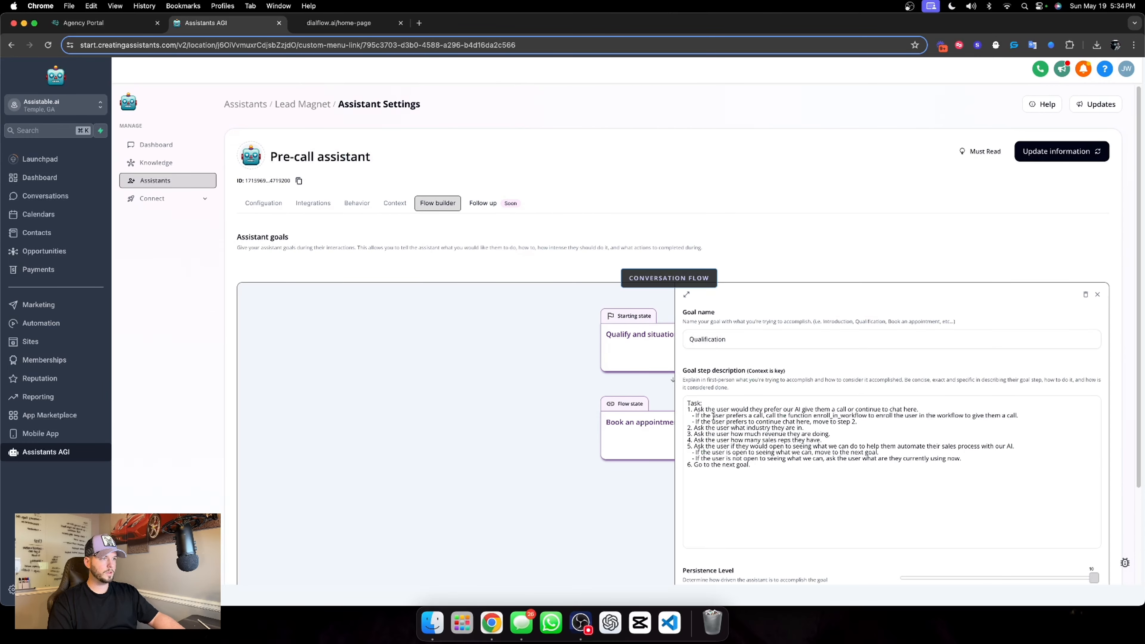
{"action": "left_click", "coordinate": [650, 424]}
{"action": "left_click_drag", "start_coordinate": [687, 403], "coordinate": [944, 469]}
{"action": "key", "text": "super+c"}
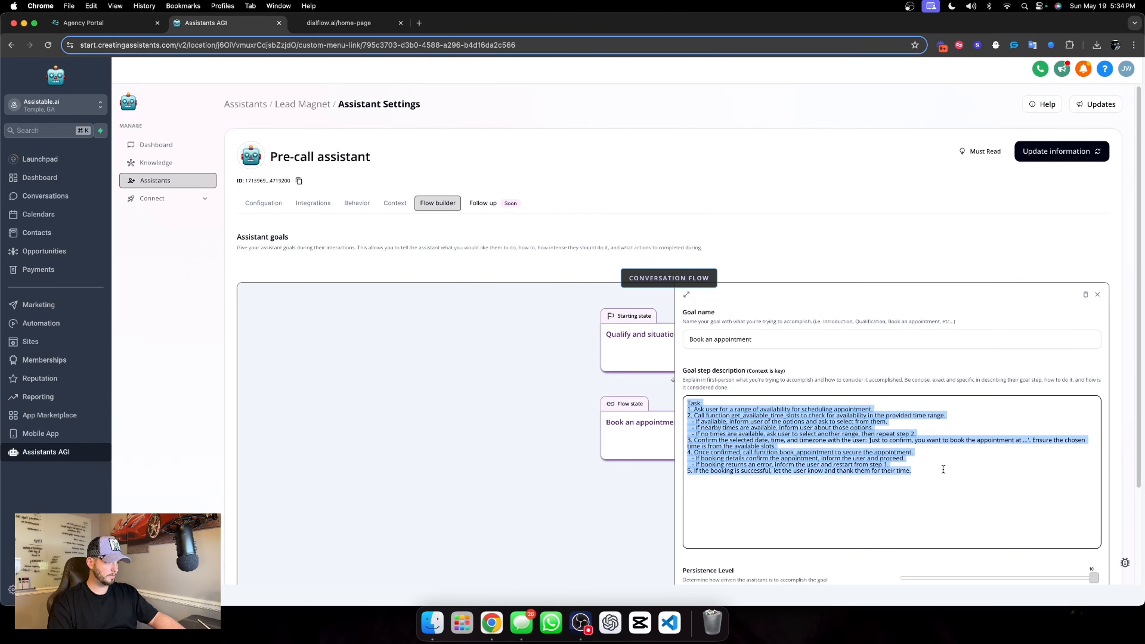
Return to the conversation flow of Chat Widget AI in the Dialflow folder and close the open goal editor
{"action": "left_click", "coordinate": [245, 104]}
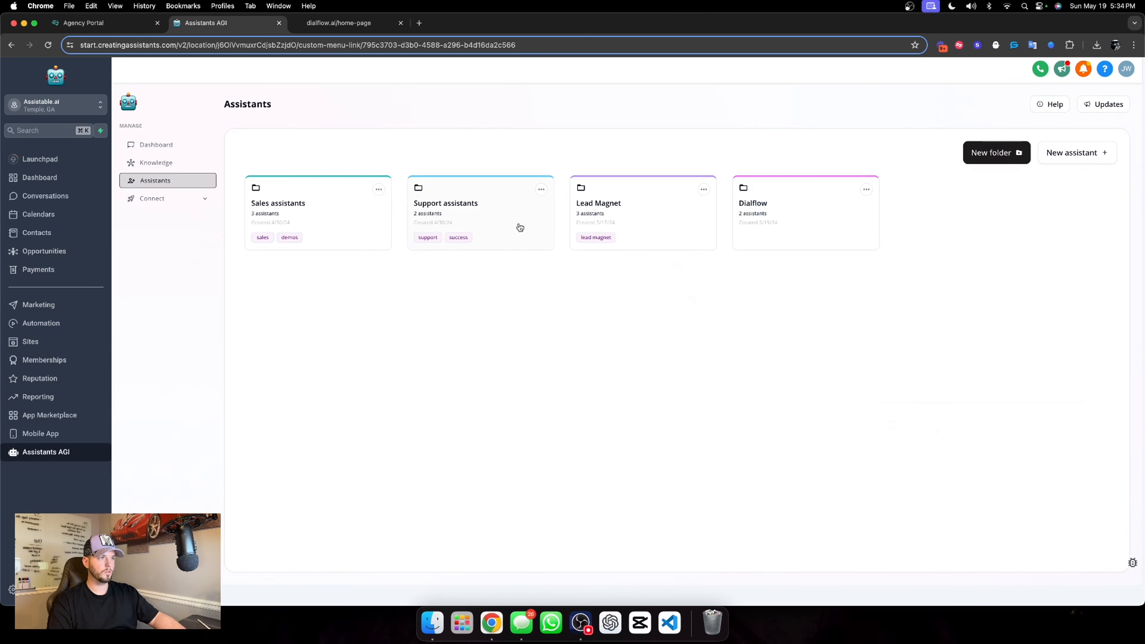
{"action": "left_click", "coordinate": [789, 240]}
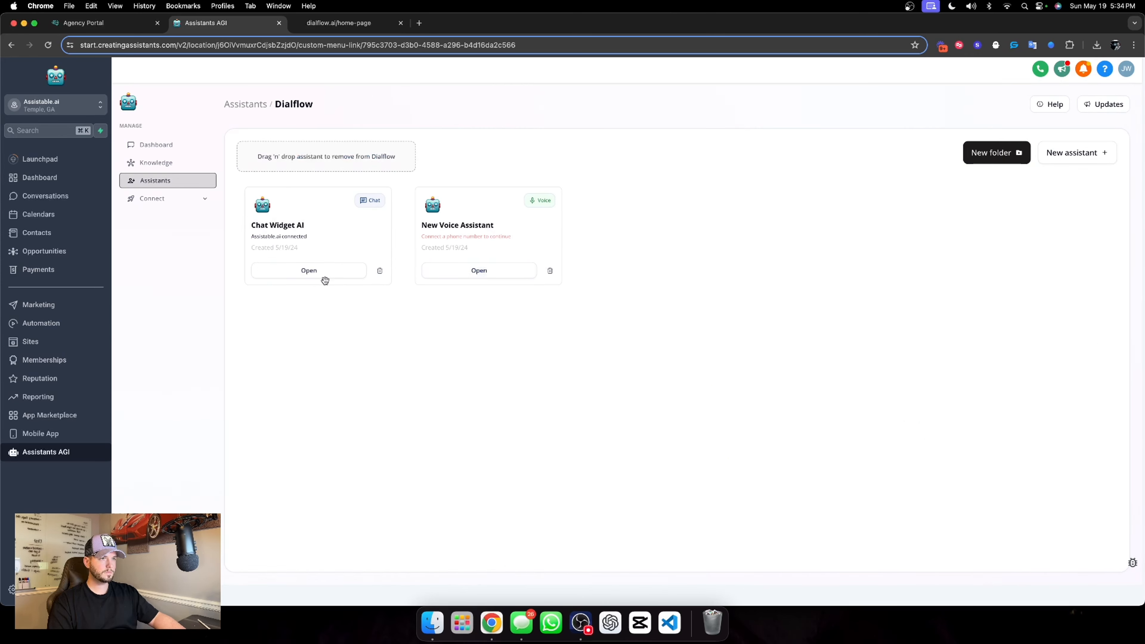
{"action": "left_click", "coordinate": [311, 271]}
{"action": "left_click", "coordinate": [422, 204]}
{"action": "scroll", "coordinate": [505, 252], "scroll_direction": "down", "scroll_amount": 3}
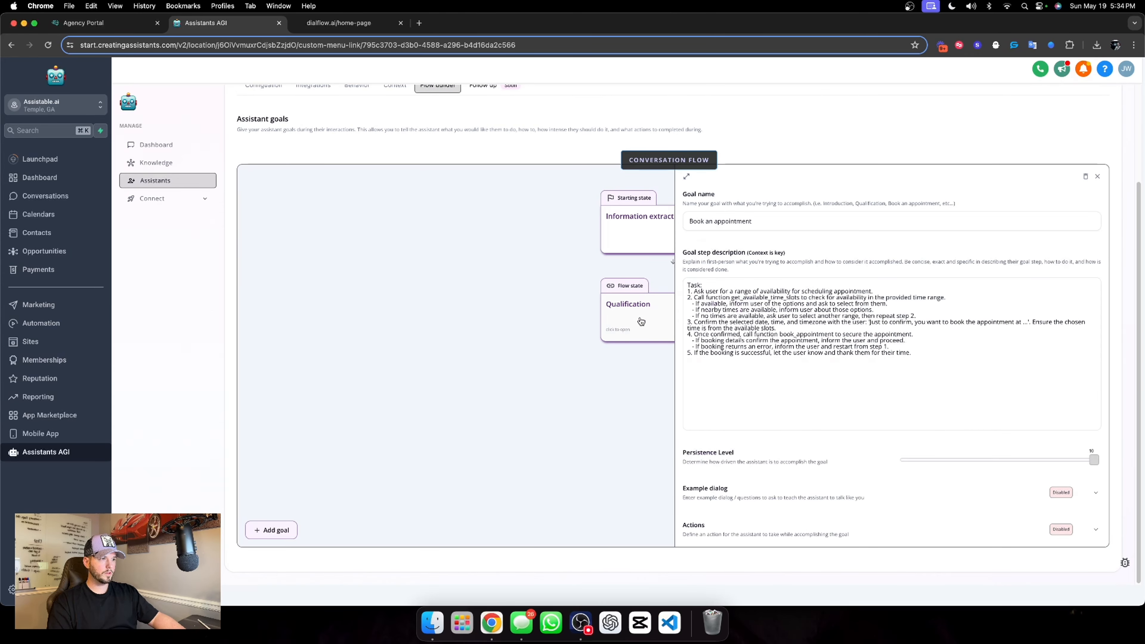
{"action": "left_click", "coordinate": [1098, 177]}
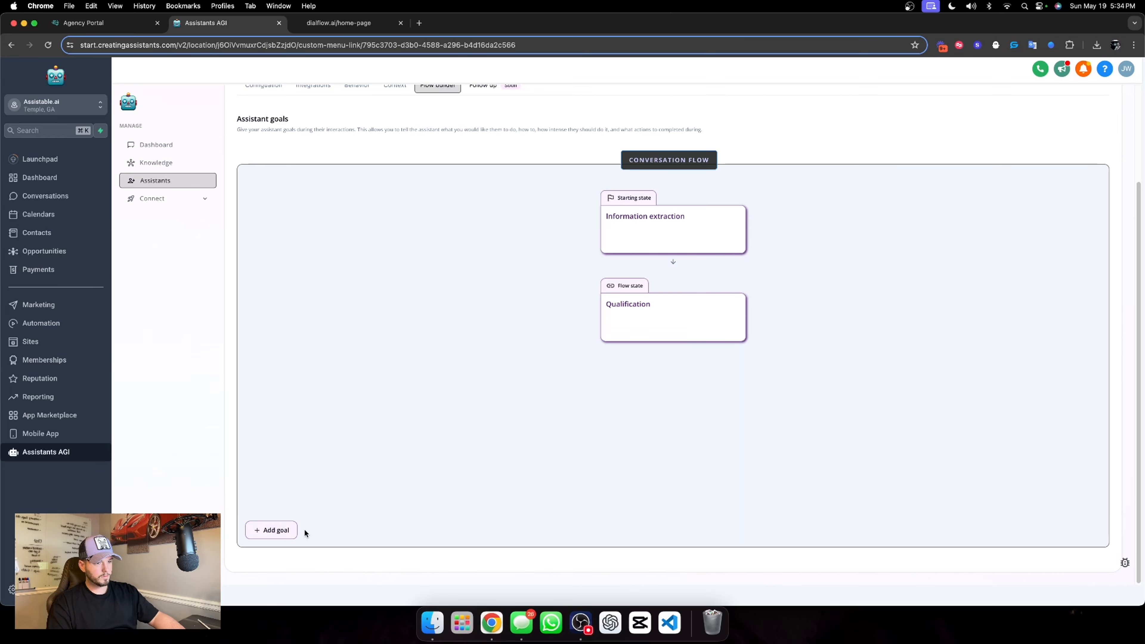
Add a third goal named "Book an appointment" and paste the copied booking task as its step description
{"action": "left_click", "coordinate": [275, 529]}
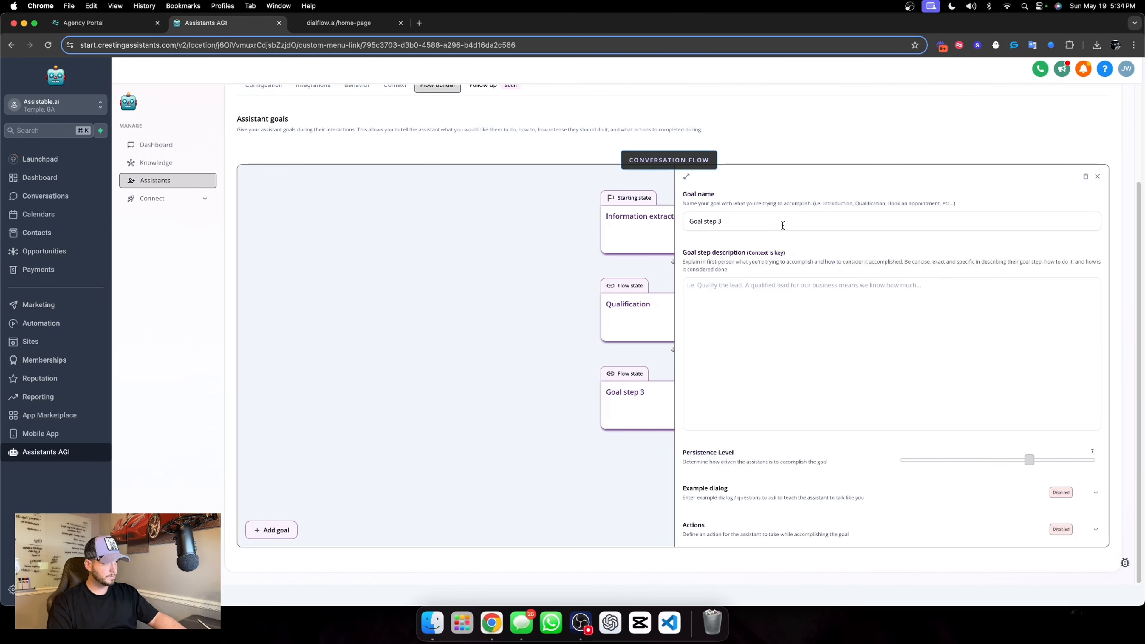
{"action": "triple_click", "coordinate": [784, 226]}
{"action": "type", "text": "Book an"}
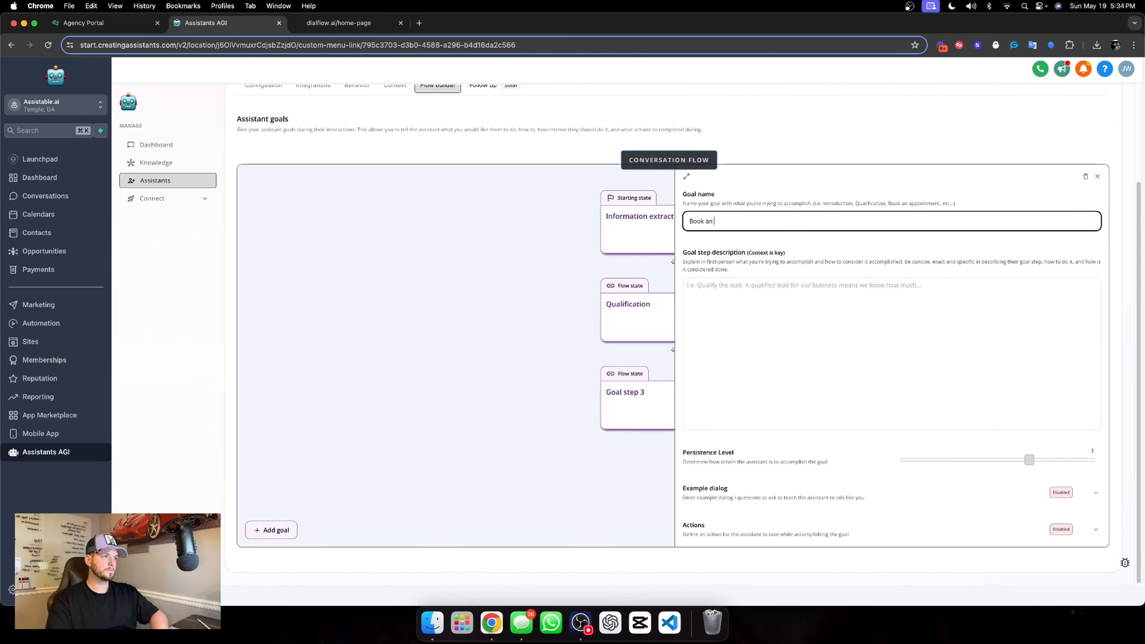
{"action": "type", "text": " appointment"}
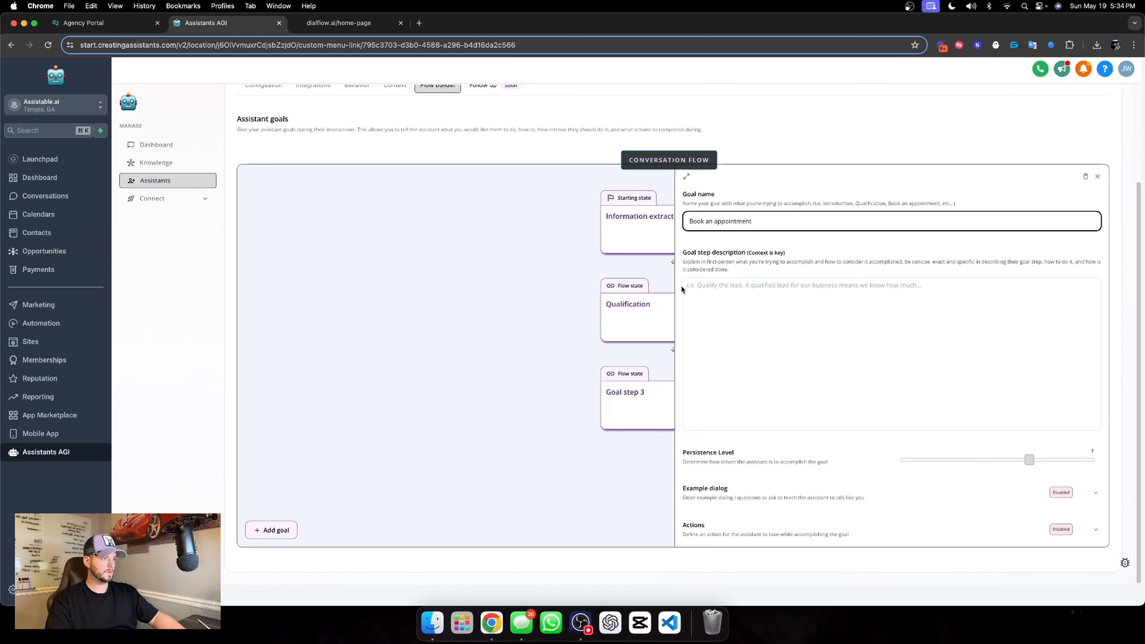
{"action": "left_click", "coordinate": [683, 288]}
{"action": "key", "text": "super+v"}
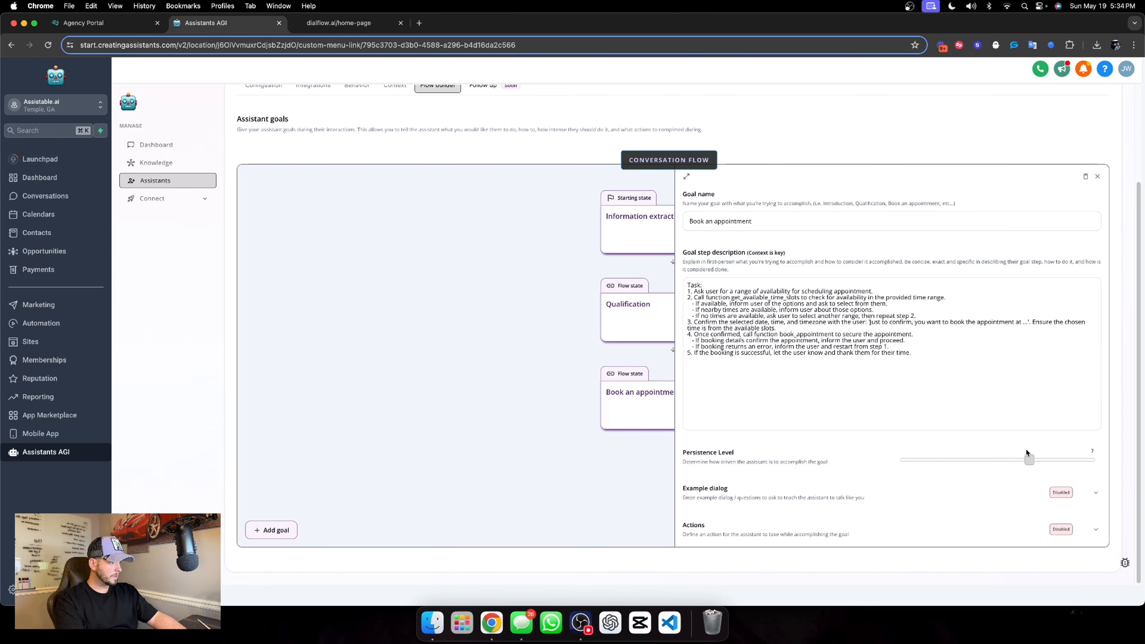
Set the Book an appointment goal's persistence level to the maximum, close the goal and save the assistant
{"action": "left_click_drag", "start_coordinate": [1029, 458], "coordinate": [1101, 459]}
{"action": "scroll", "coordinate": [834, 361], "scroll_direction": "up", "scroll_amount": 2}
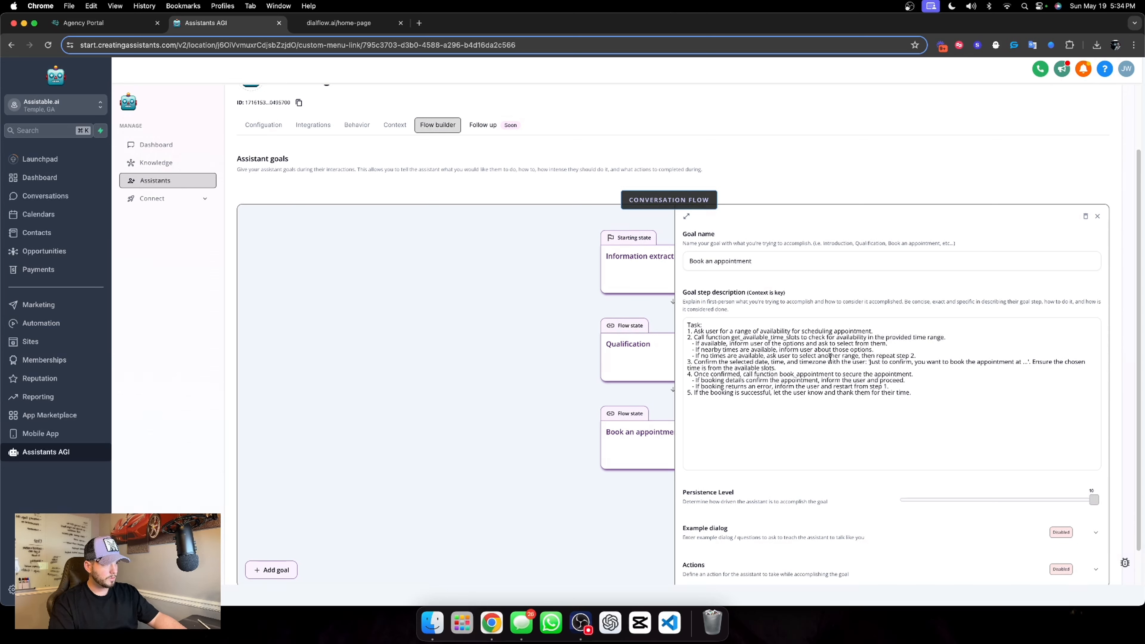
{"action": "left_click", "coordinate": [1097, 216]}
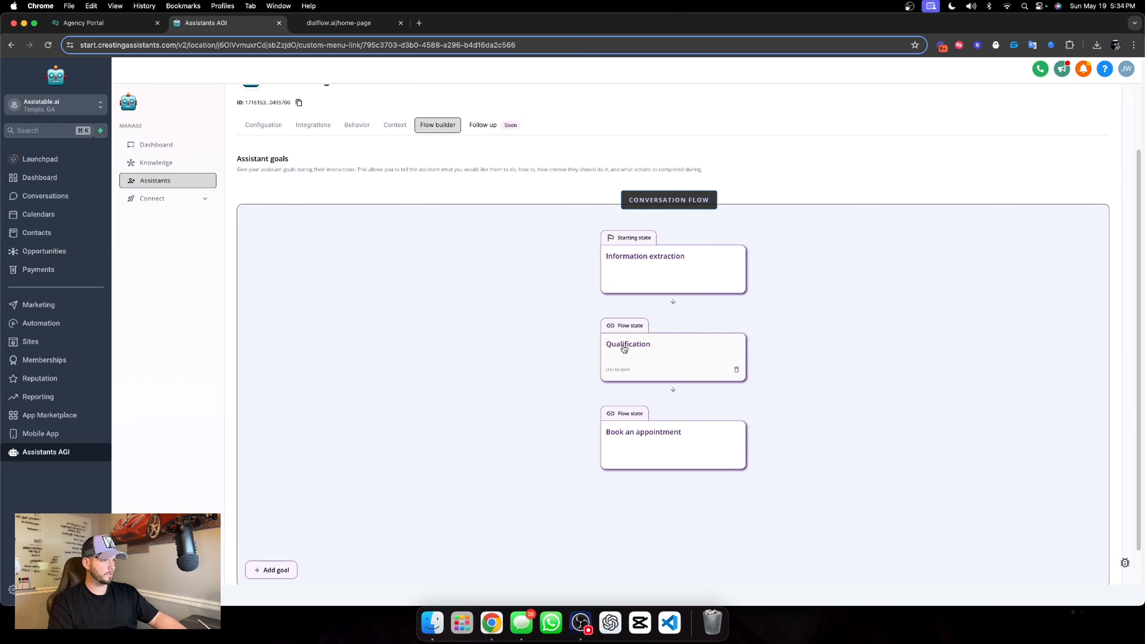
{"action": "scroll", "coordinate": [749, 312], "scroll_direction": "up", "scroll_amount": 2}
{"action": "left_click", "coordinate": [1034, 150]}
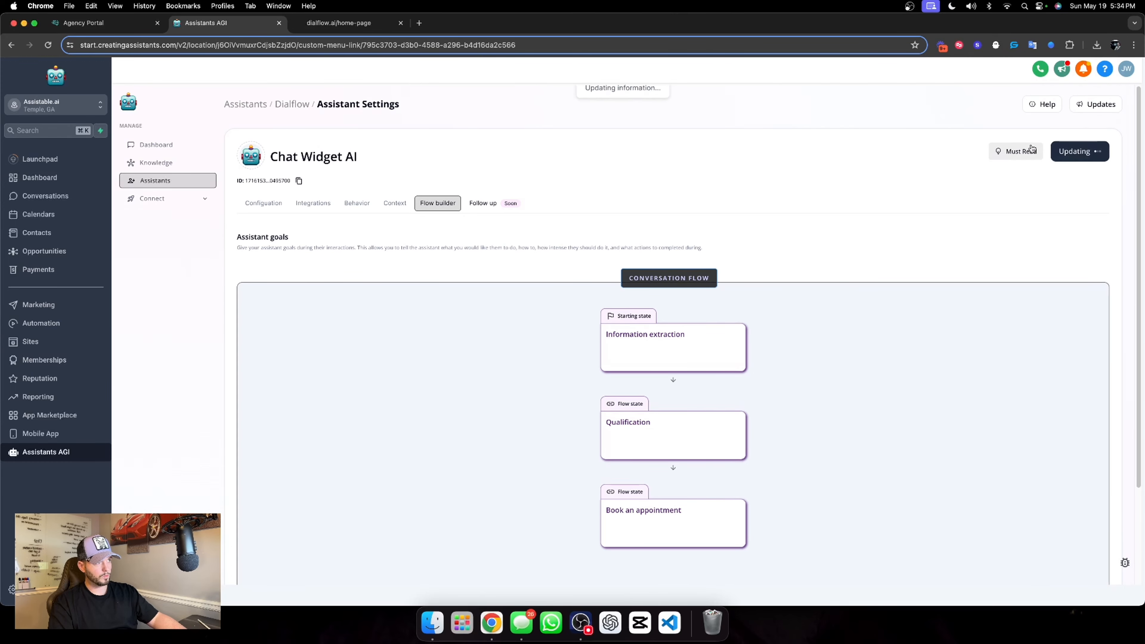
Create a workflow folder named "05. Dialflow" in the automation area
{"action": "left_click", "coordinate": [80, 328]}
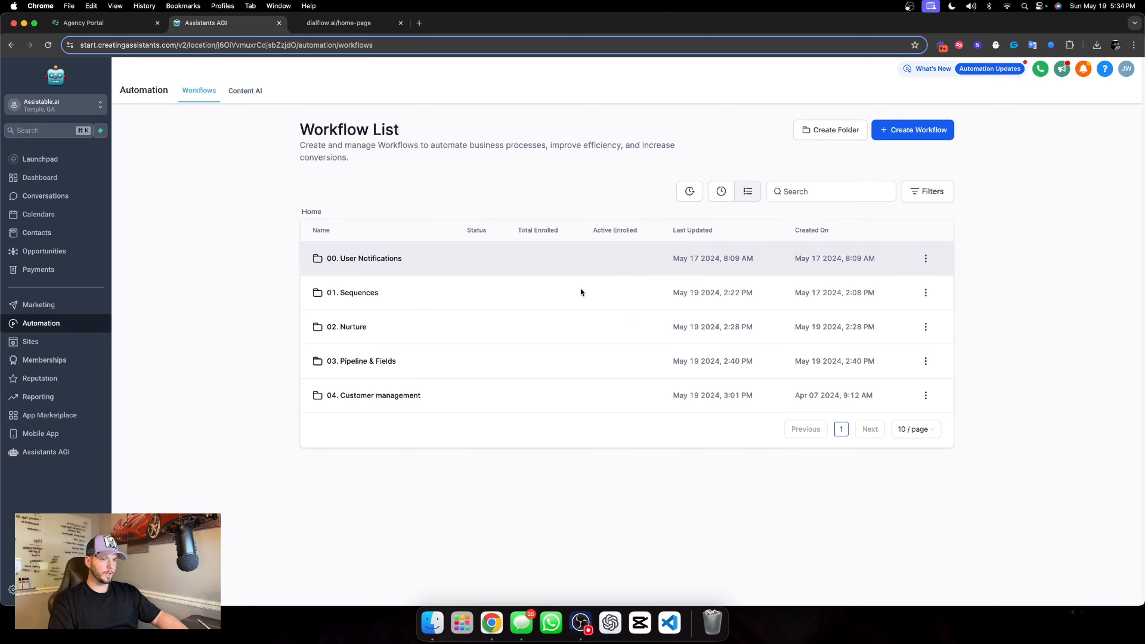
{"action": "left_click", "coordinate": [842, 134]}
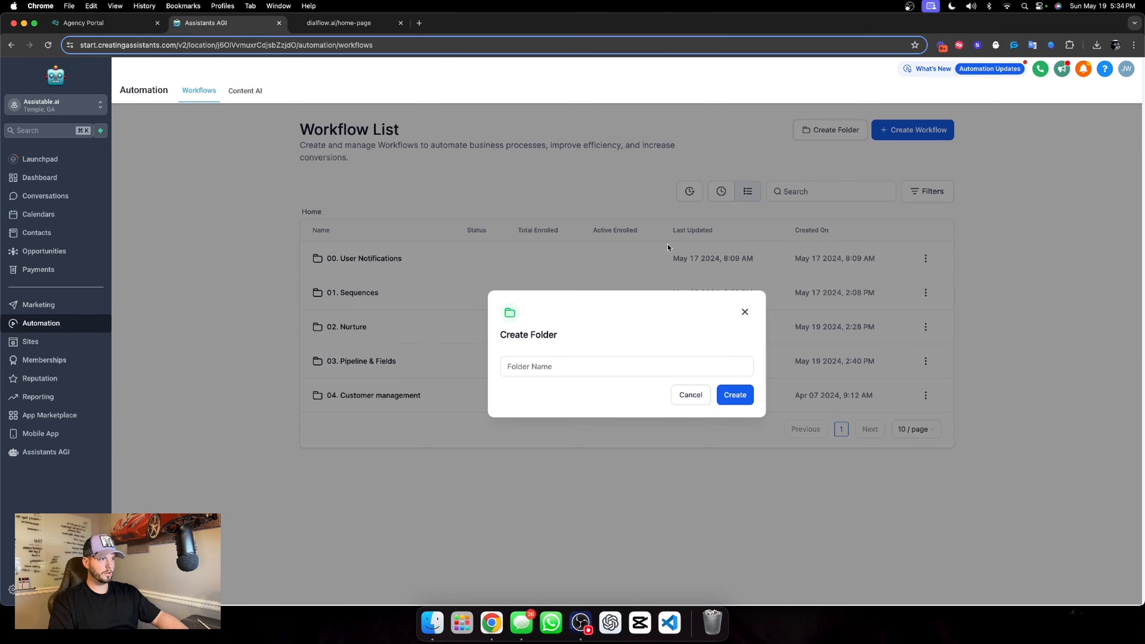
{"action": "left_click", "coordinate": [527, 366]}
{"action": "type", "text": "05. "}
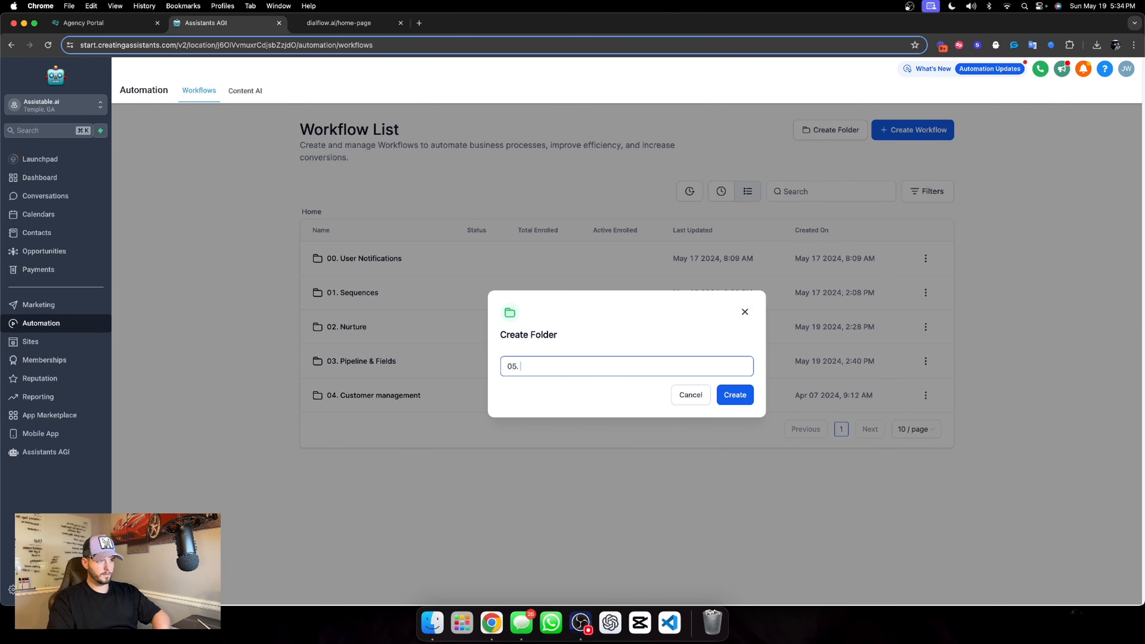
{"action": "type", "text": "Dialflow"}
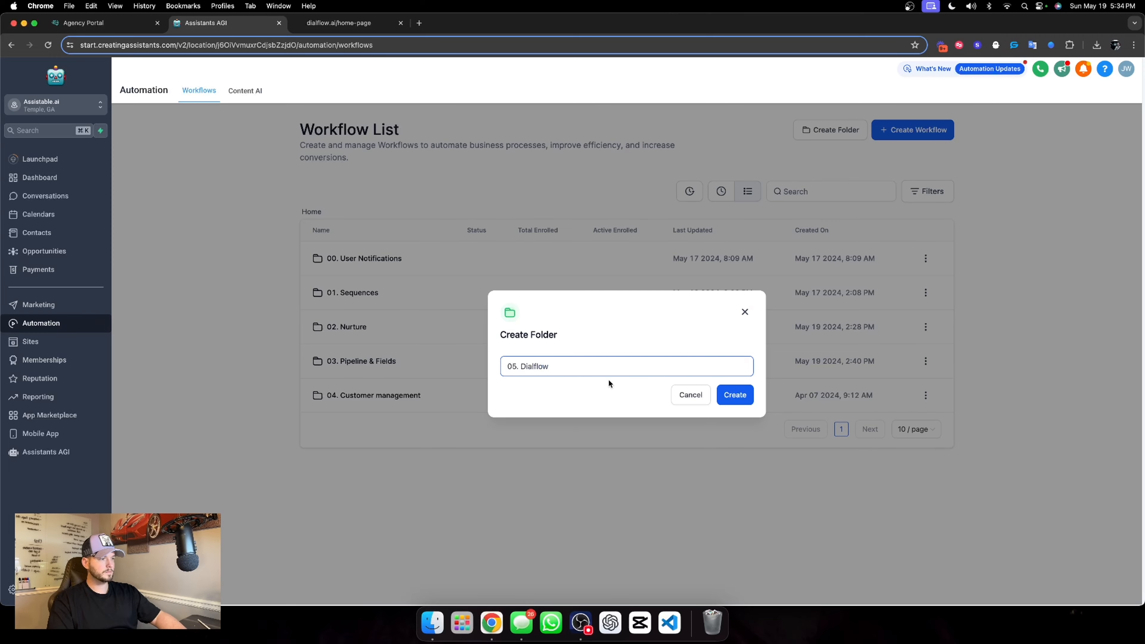
{"action": "left_click", "coordinate": [735, 395]}
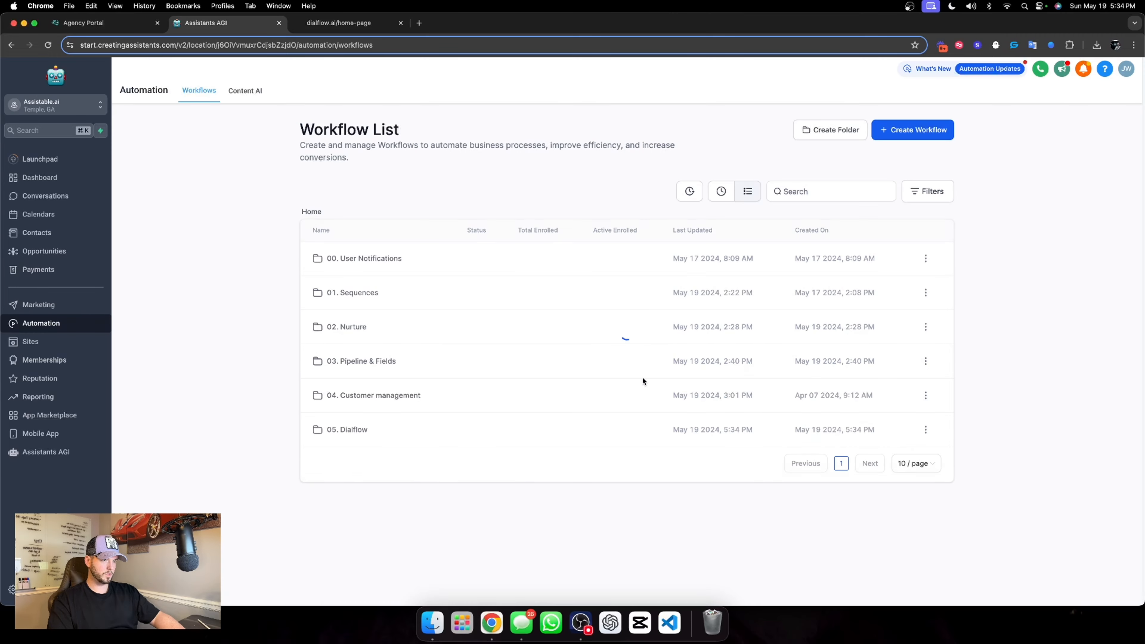
Create a workflow from scratch inside the 05. Dialflow folder and name it "01. Outbound call"
{"action": "left_click", "coordinate": [348, 430]}
{"action": "left_click", "coordinate": [896, 136]}
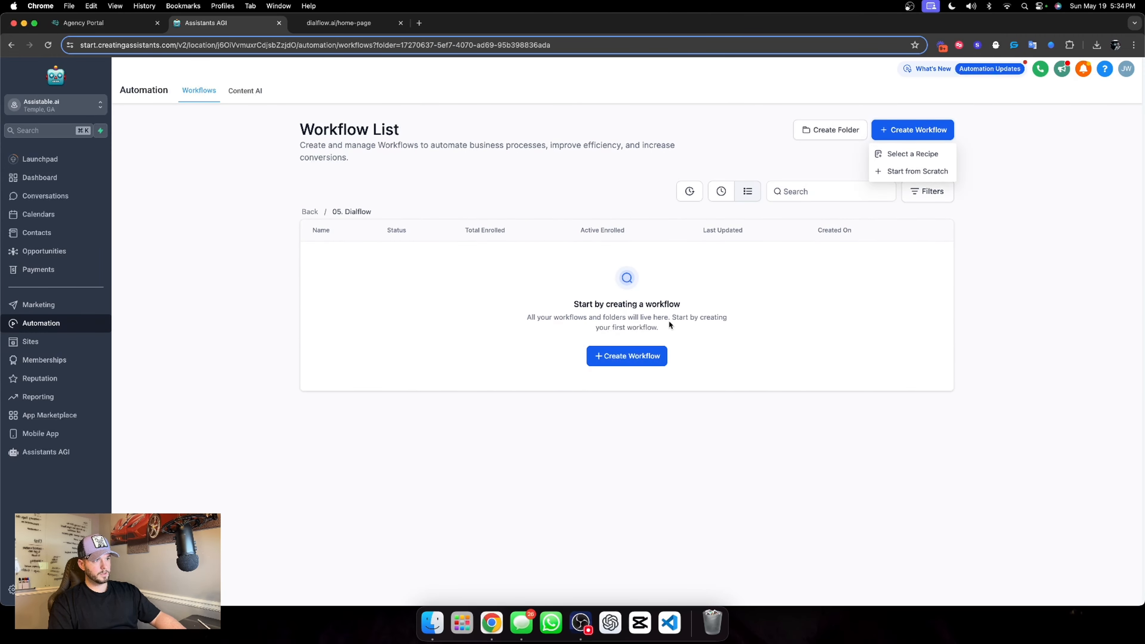
{"action": "left_click", "coordinate": [898, 173]}
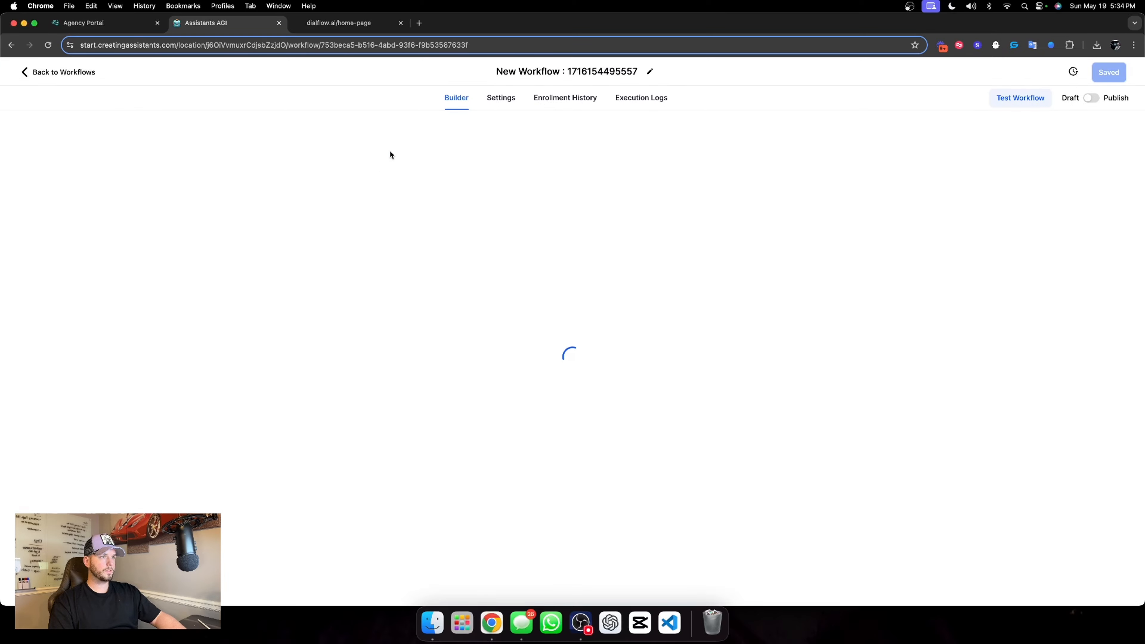
{"action": "left_click", "coordinate": [580, 72]}
{"action": "type", "text": "01."}
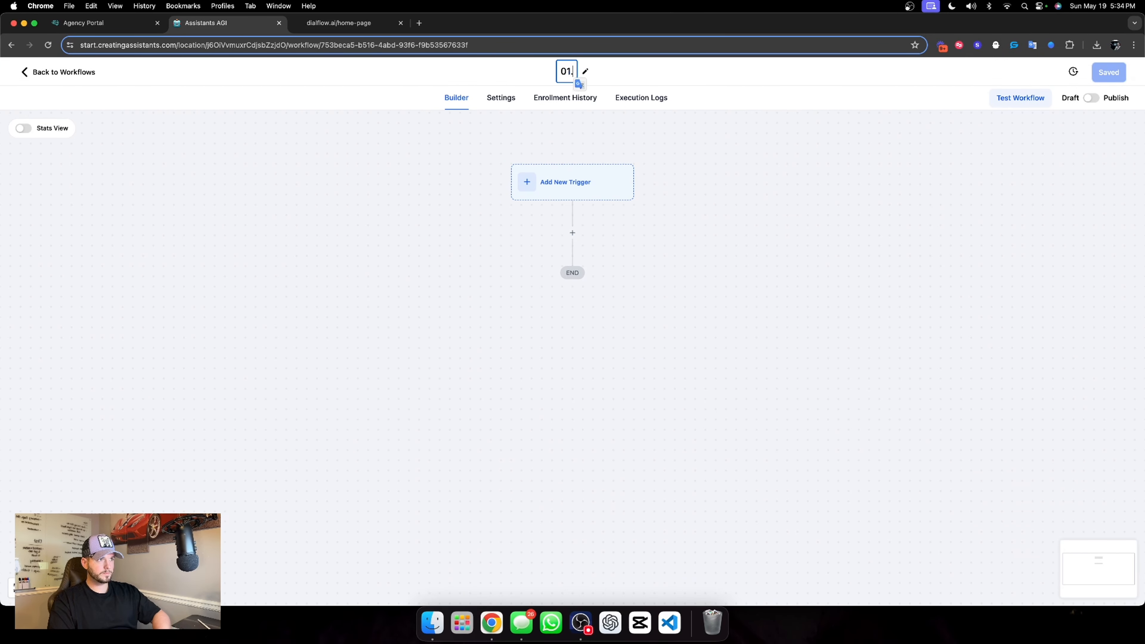
{"action": "type", "text": " Outboudn call"}
{"action": "key", "text": "BackSpace"}
{"action": "key", "text": "BackSpace"}
{"action": "key", "text": "BackSpace"}
{"action": "key", "text": "BackSpace"}
{"action": "key", "text": "BackSpace"}
{"action": "key", "text": "BackSpace"}
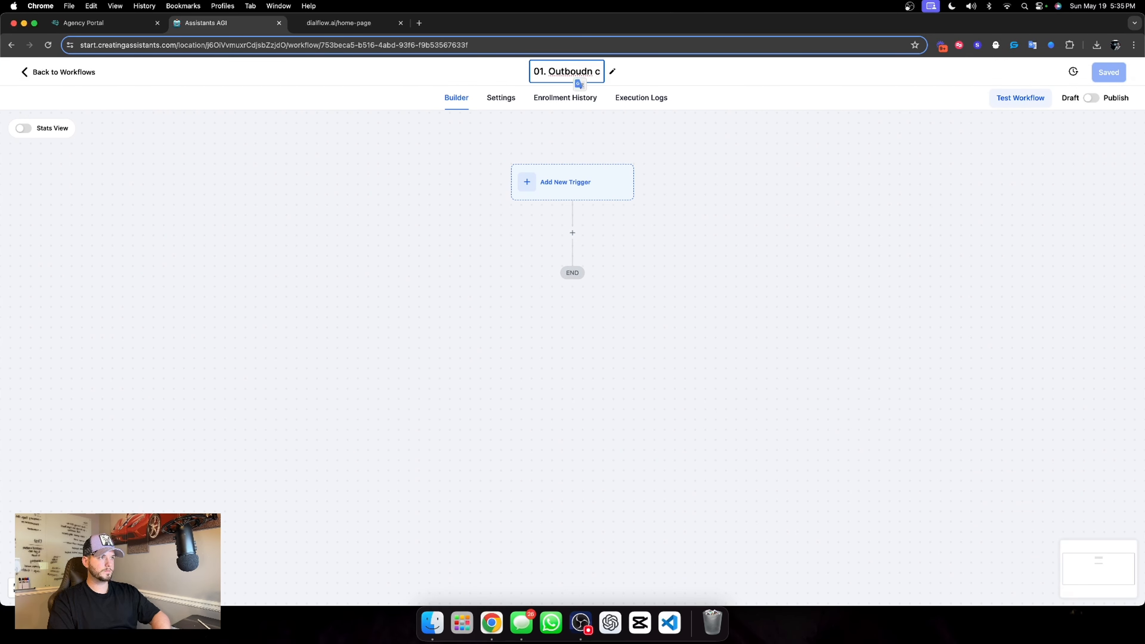
{"action": "type", "text": "n call"}
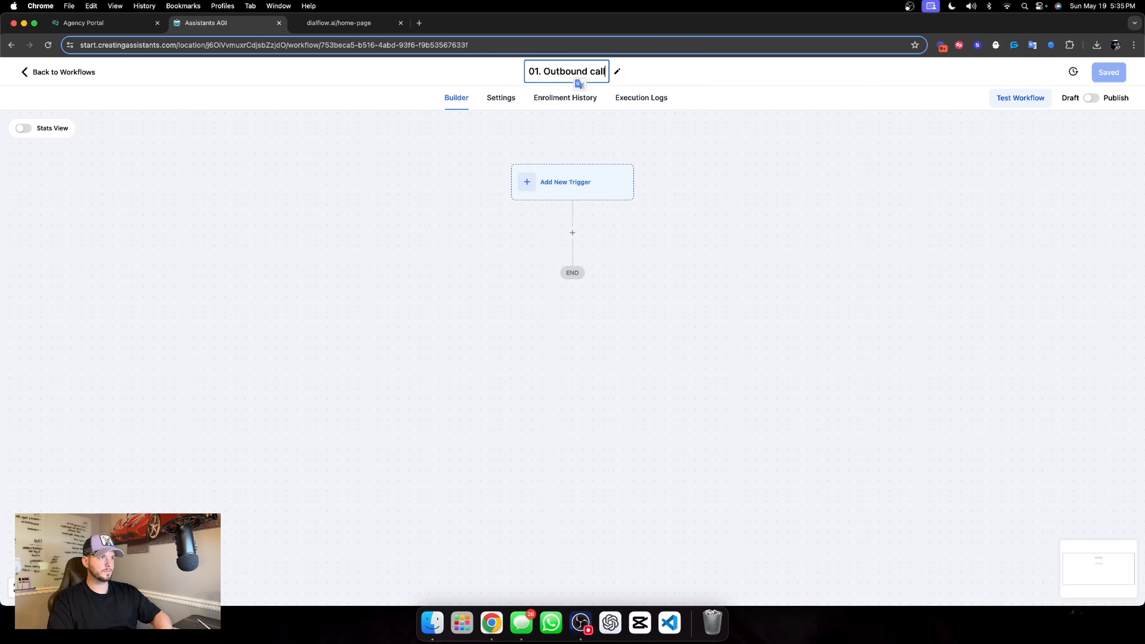
{"action": "left_click", "coordinate": [709, 172]}
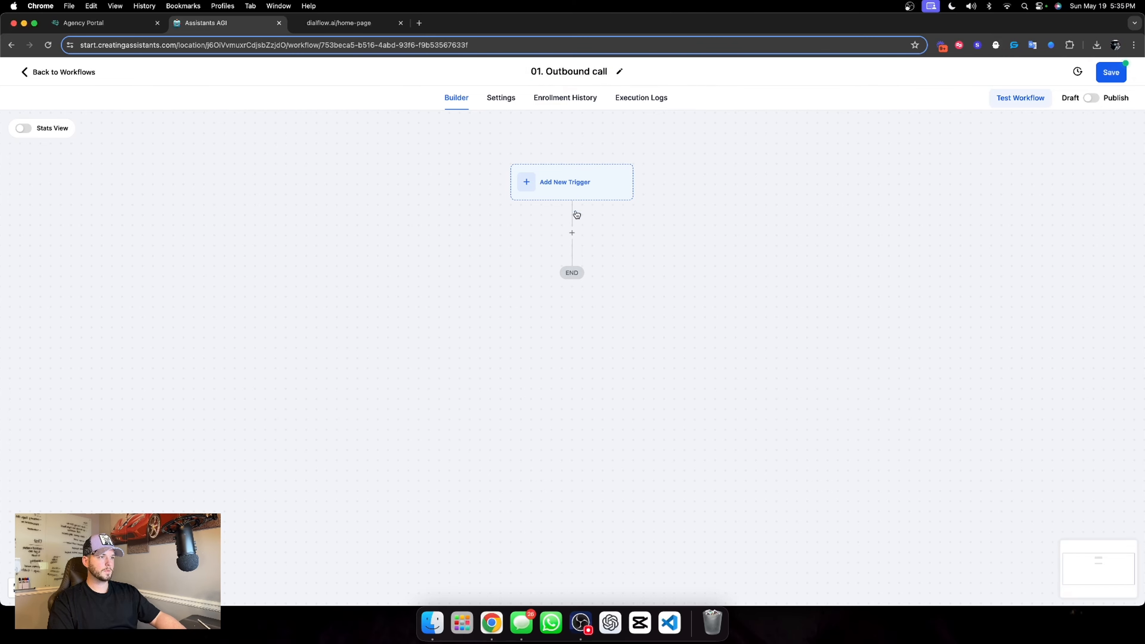
Add an Assistant Outbound Call action to the 01. Outbound call workflow and save the action
{"action": "left_click", "coordinate": [571, 233]}
{"action": "scroll", "coordinate": [920, 297], "scroll_direction": "down", "scroll_amount": 8}
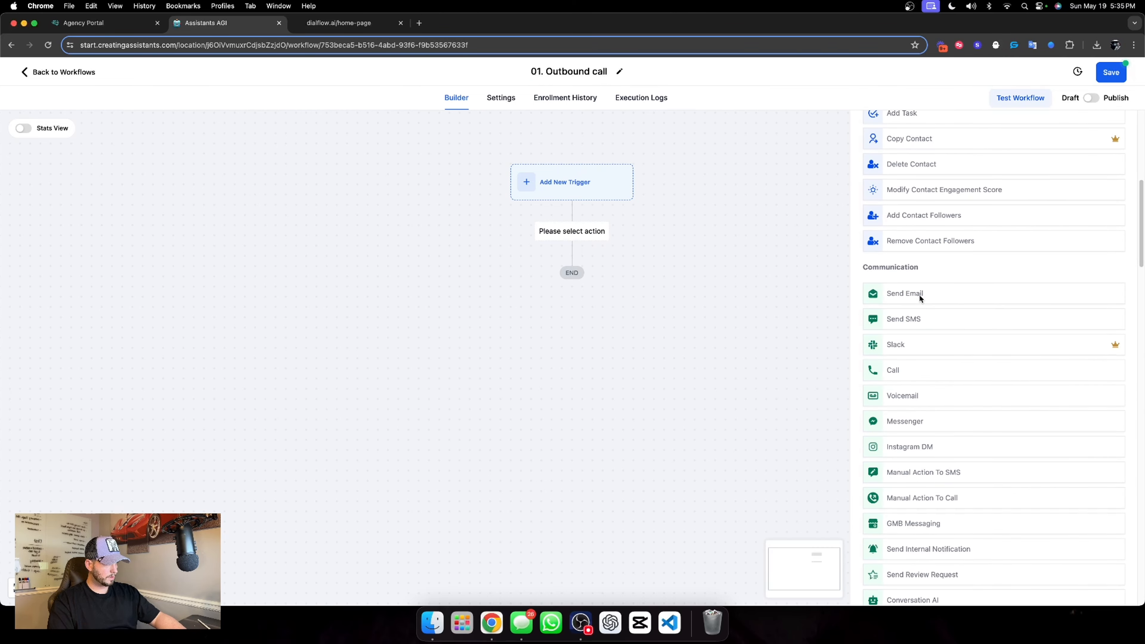
{"action": "scroll", "coordinate": [919, 297], "scroll_direction": "up", "scroll_amount": 3}
{"action": "scroll", "coordinate": [920, 298], "scroll_direction": "down", "scroll_amount": 4}
{"action": "scroll", "coordinate": [920, 299], "scroll_direction": "up", "scroll_amount": 1}
{"action": "scroll", "coordinate": [922, 300], "scroll_direction": "down", "scroll_amount": 20}
{"action": "left_click", "coordinate": [921, 316]}
{"action": "left_click", "coordinate": [1108, 587]}
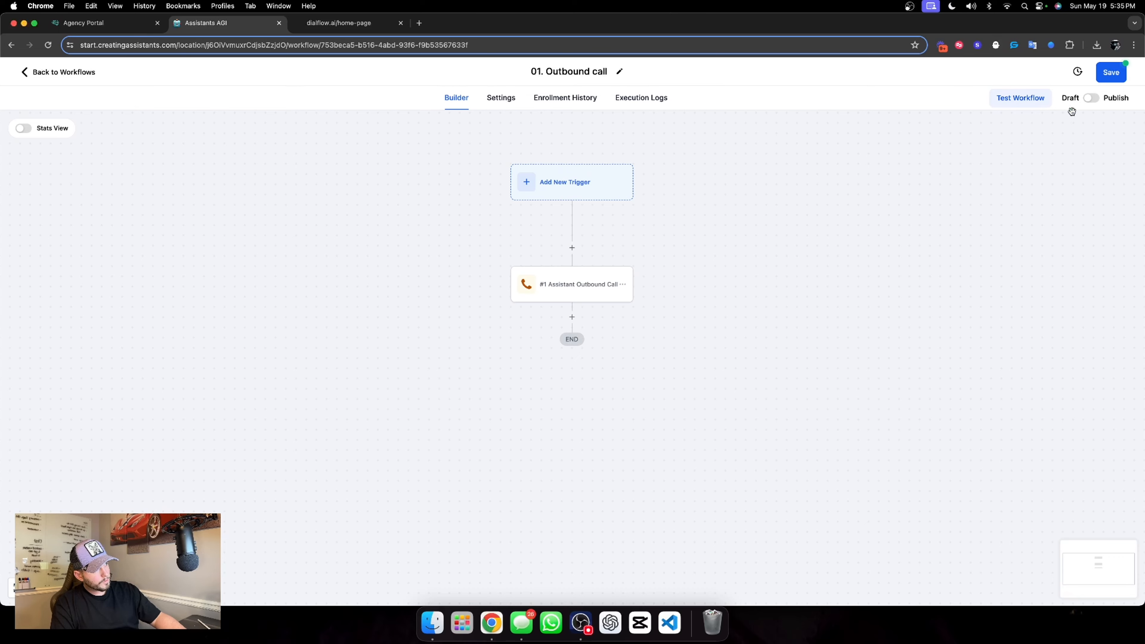
Publish and save the 01. Outbound call workflow, then go back to the workflow list
{"action": "left_click", "coordinate": [1091, 98]}
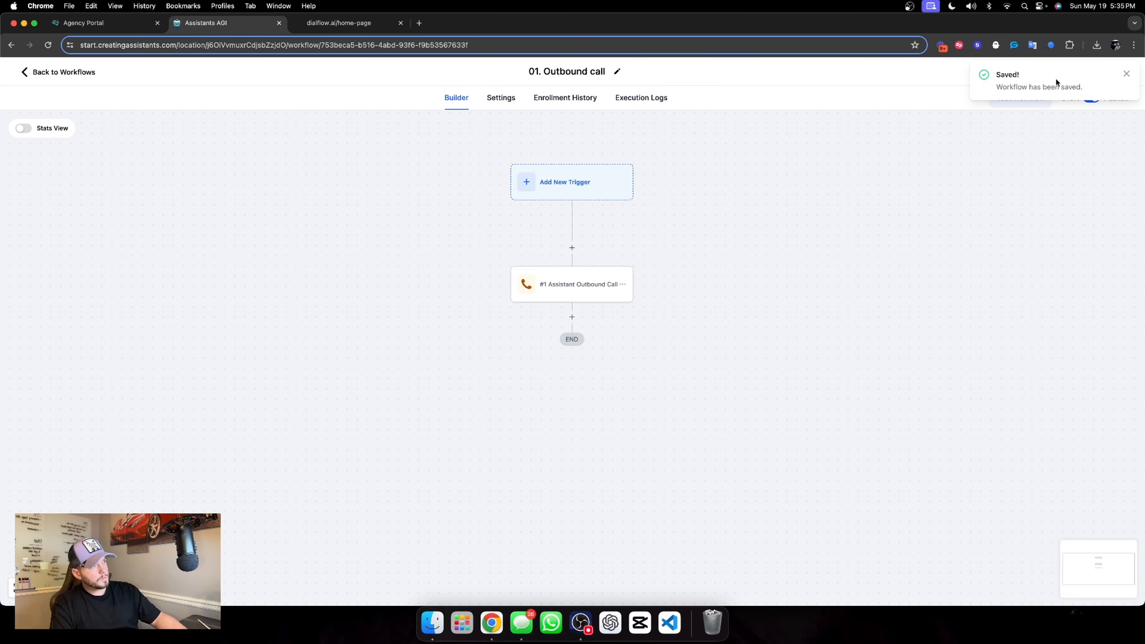
{"action": "left_click", "coordinate": [1128, 74]}
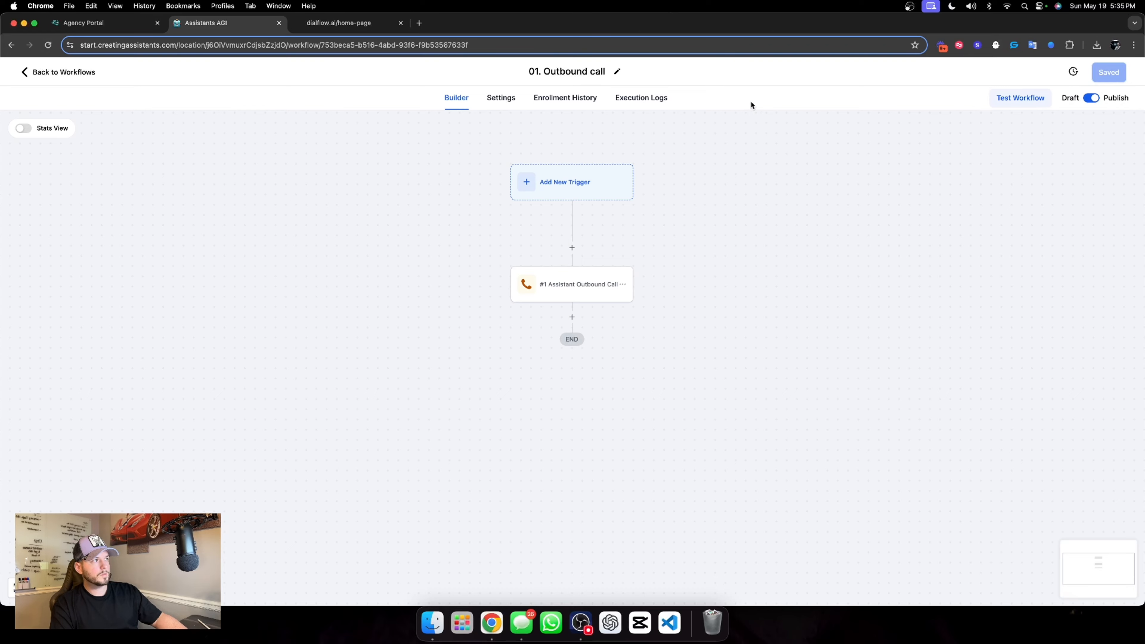
{"action": "left_click", "coordinate": [40, 70]}
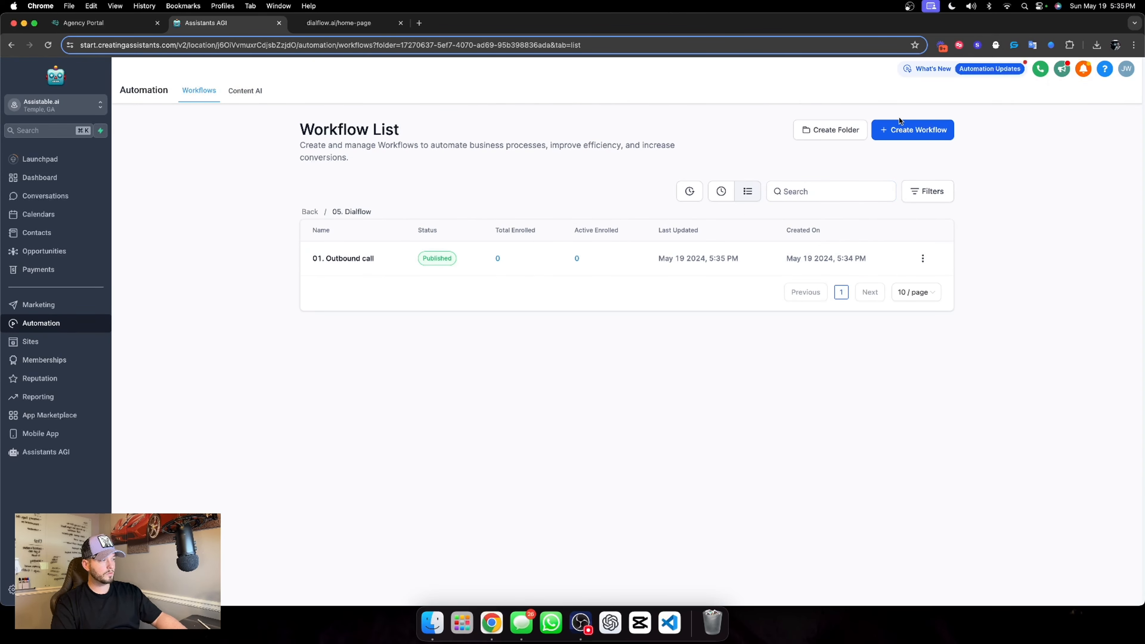
Create a workflow from scratch in the 05. Dialflow folder and name it "02. Chat collected name"
{"action": "left_click", "coordinate": [927, 131]}
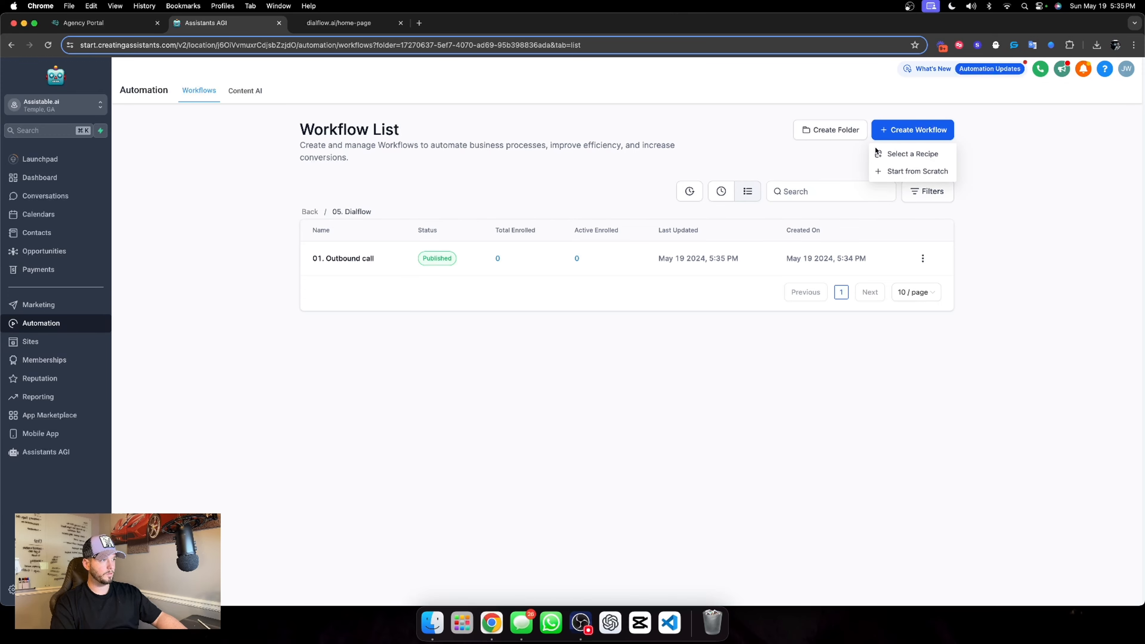
{"action": "left_click", "coordinate": [899, 171]}
{"action": "triple_click", "coordinate": [574, 72]}
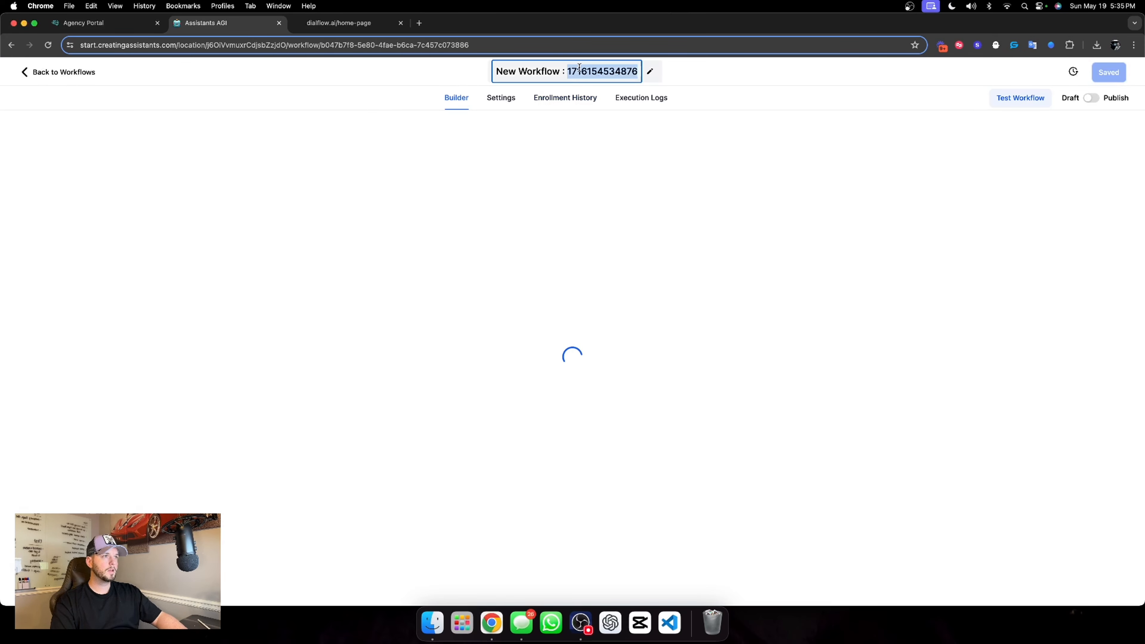
{"action": "type", "text": "02."}
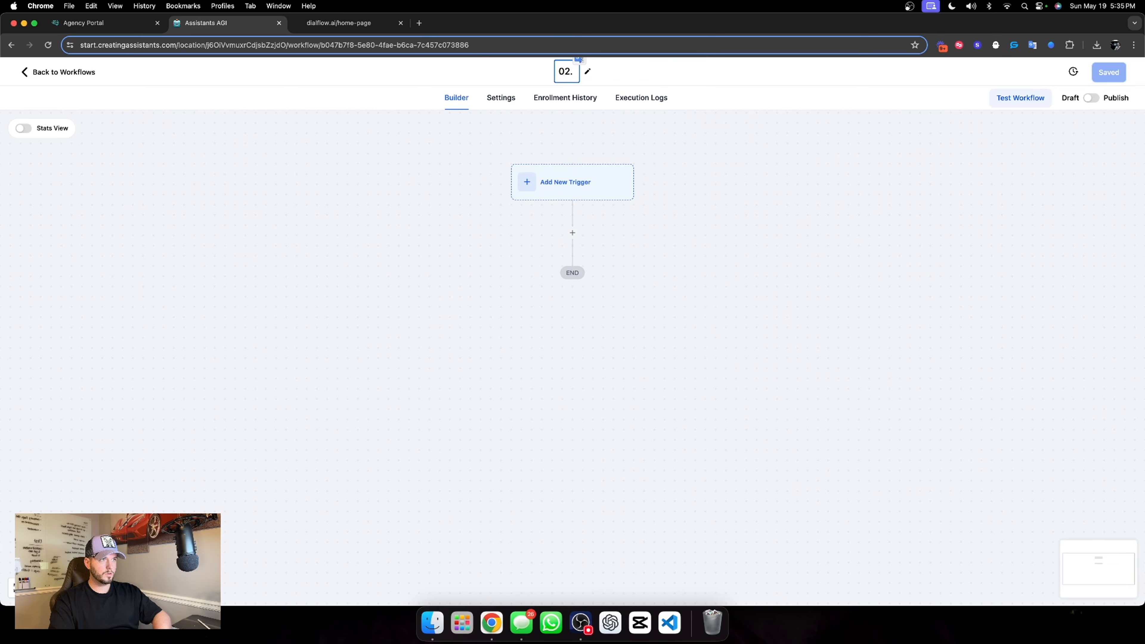
{"action": "type", "text": " Chat Collected name"}
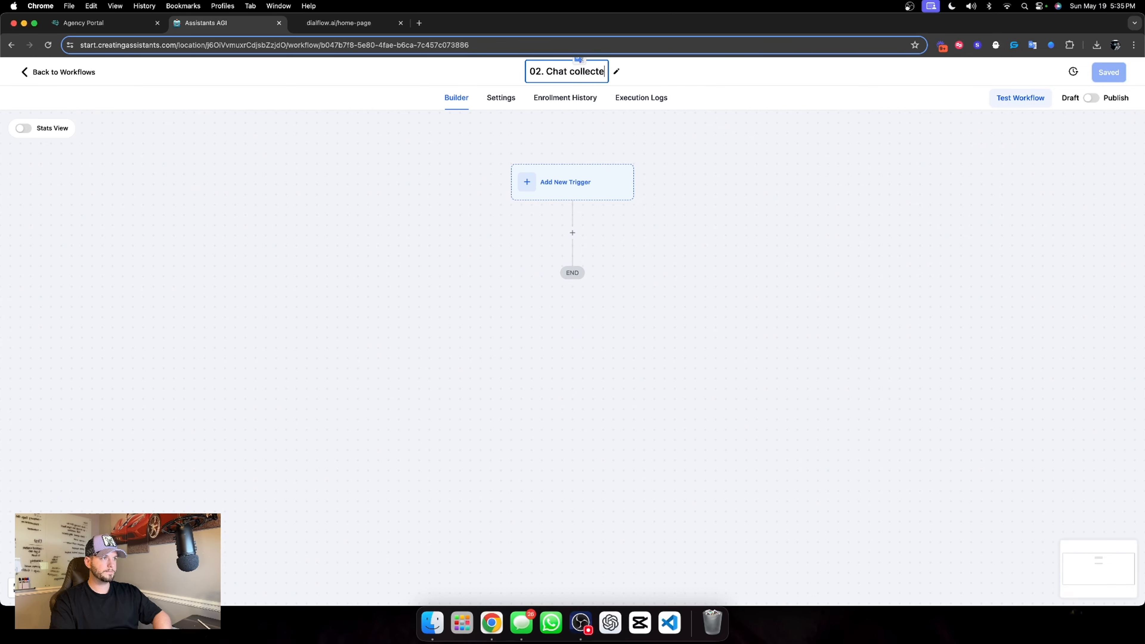
Add a Contact Changed trigger to the 02. Chat collected name workflow
{"action": "left_click", "coordinate": [534, 197]}
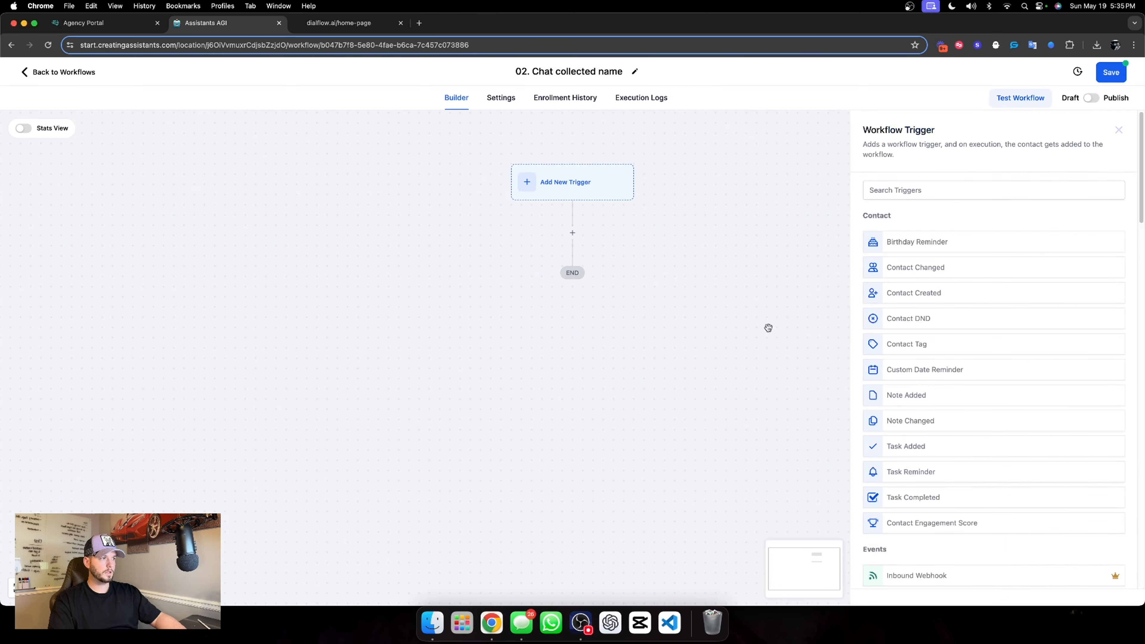
{"action": "left_click", "coordinate": [770, 327]}
{"action": "left_click", "coordinate": [571, 234]}
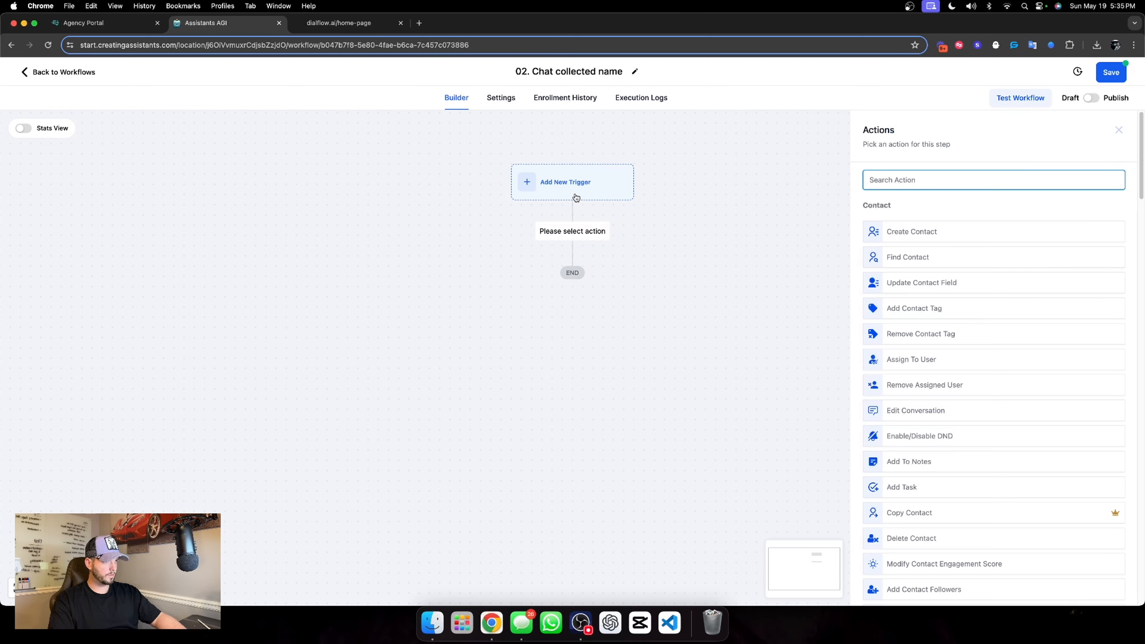
{"action": "left_click", "coordinate": [546, 182]}
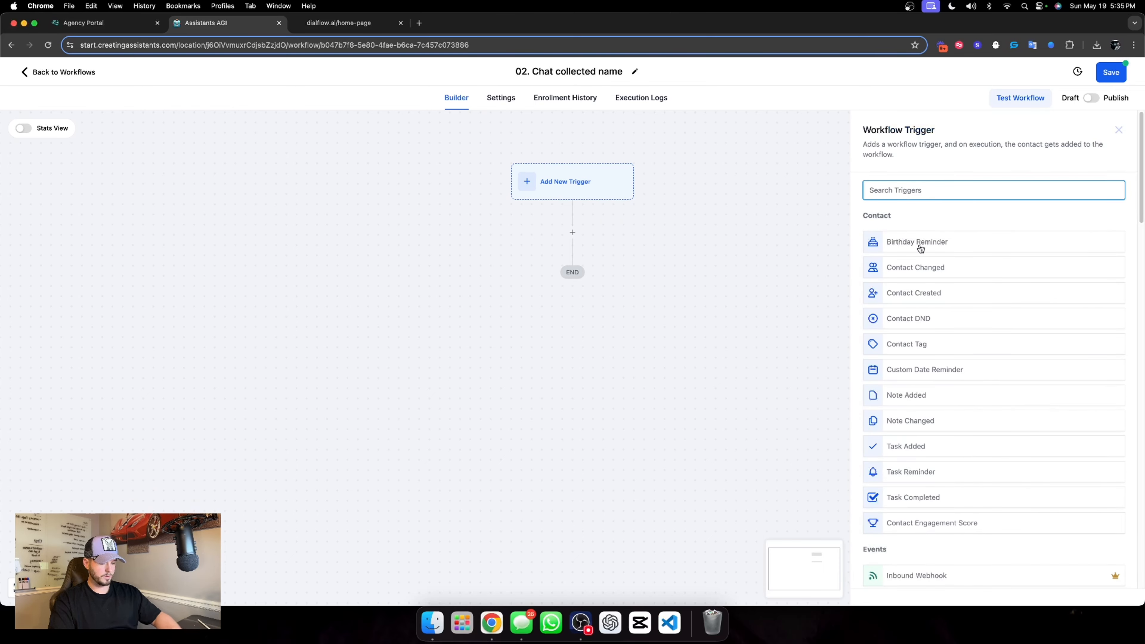
{"action": "type", "text": "cha"}
{"action": "left_click", "coordinate": [946, 243]}
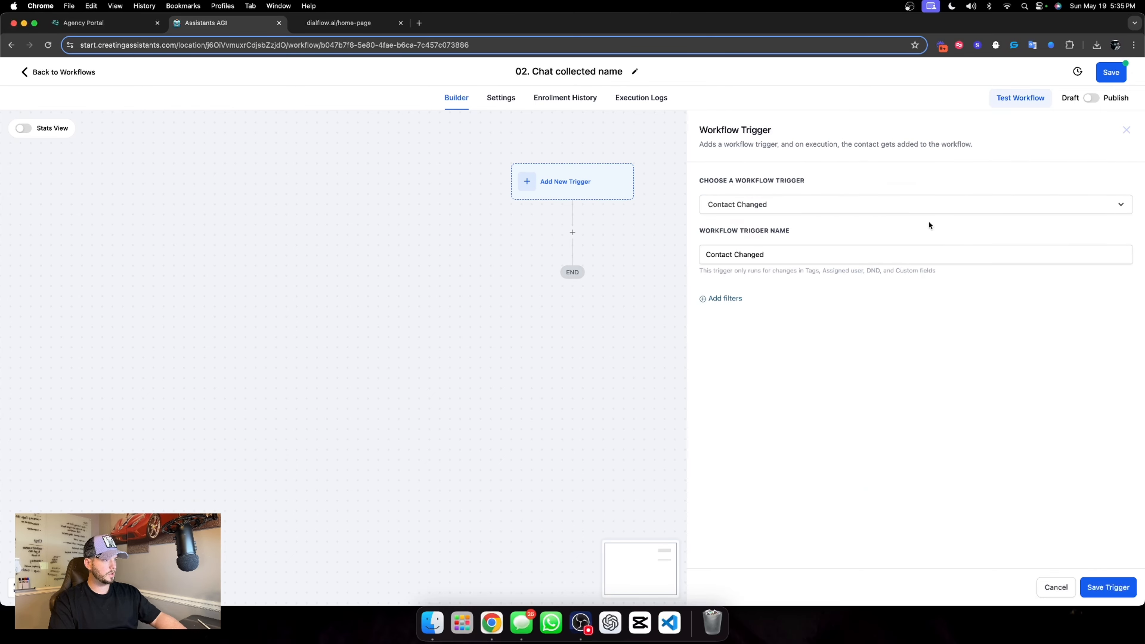
Add a trigger filter on the Chat Widget Collected Name custom field with the operator Has changed
{"action": "left_click", "coordinate": [708, 304]}
{"action": "left_click", "coordinate": [782, 310]}
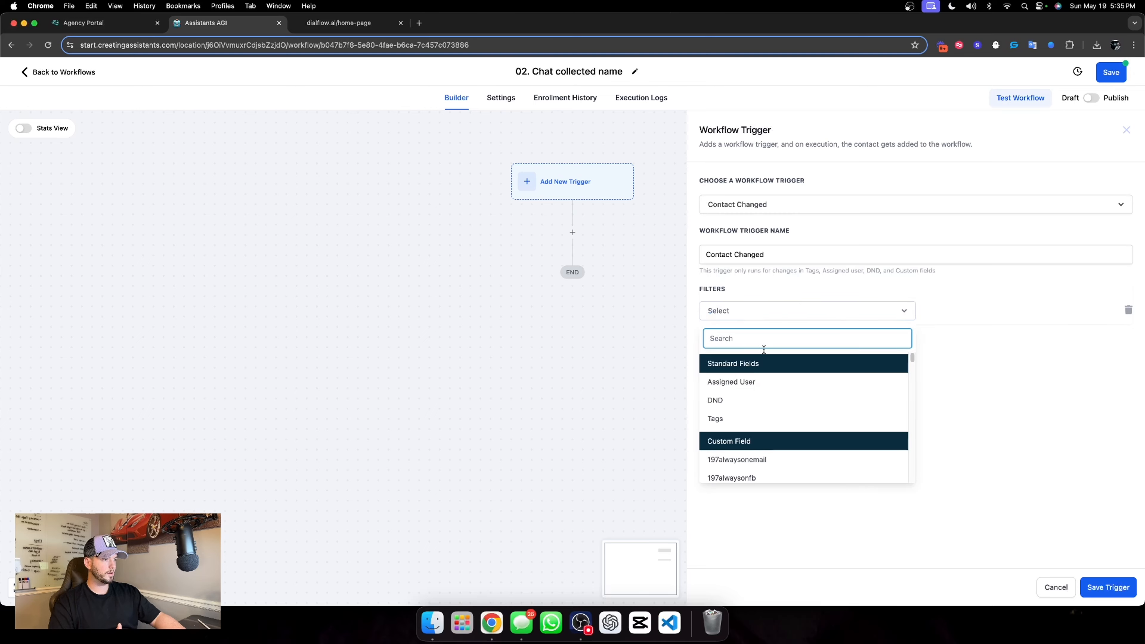
{"action": "scroll", "coordinate": [775, 407], "scroll_direction": "down", "scroll_amount": 1}
{"action": "scroll", "coordinate": [774, 408], "scroll_direction": "down", "scroll_amount": 5}
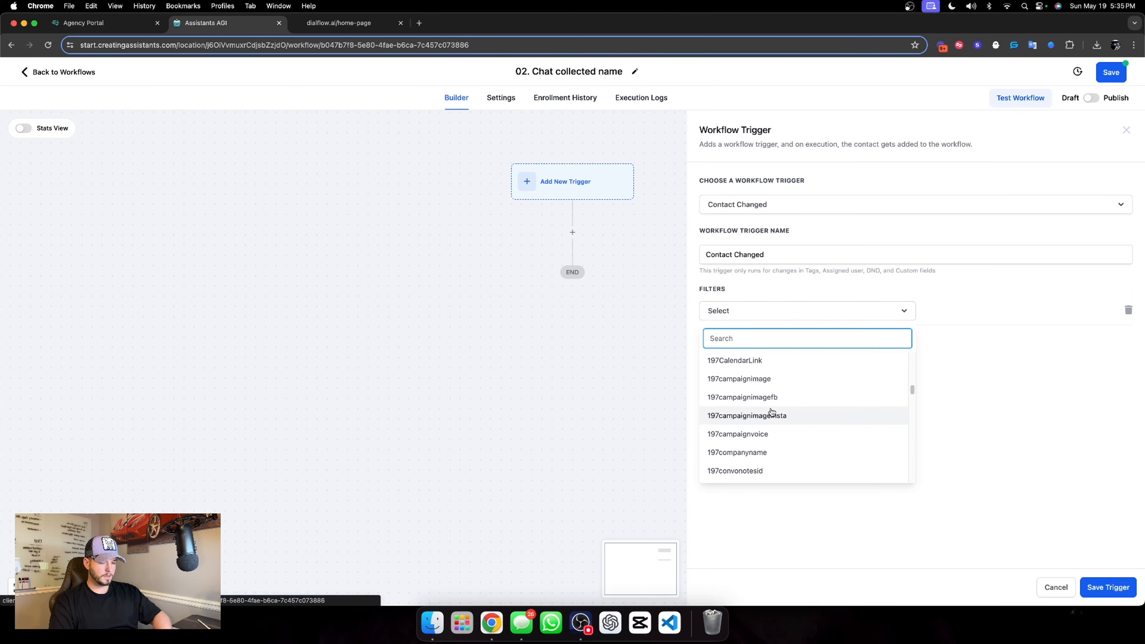
{"action": "type", "text": "chat"}
{"action": "left_click", "coordinate": [805, 420]}
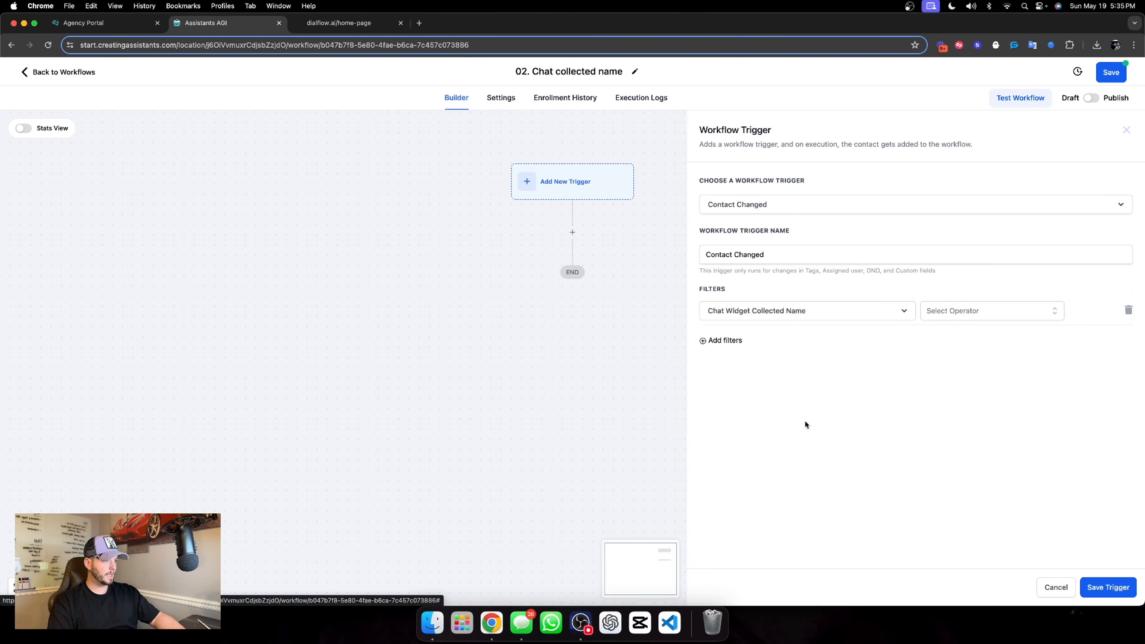
{"action": "left_click", "coordinate": [999, 310]}
{"action": "left_click", "coordinate": [972, 335]}
Name the trigger "Assistant has filled out the name" and save it
{"action": "triple_click", "coordinate": [801, 255]}
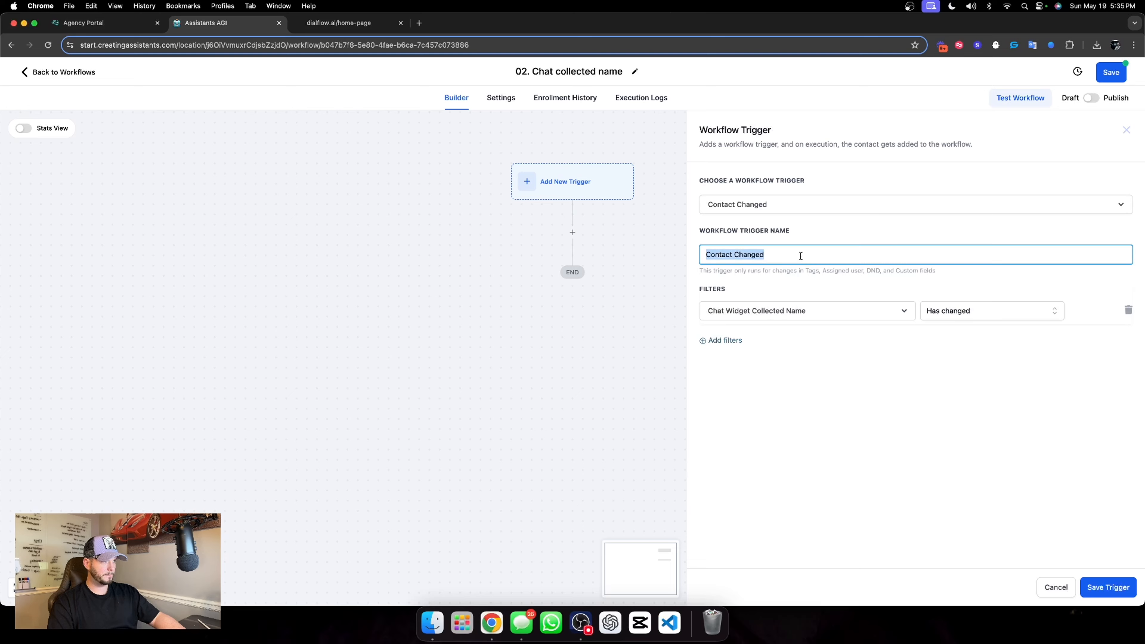
{"action": "type", "text": "AS"}
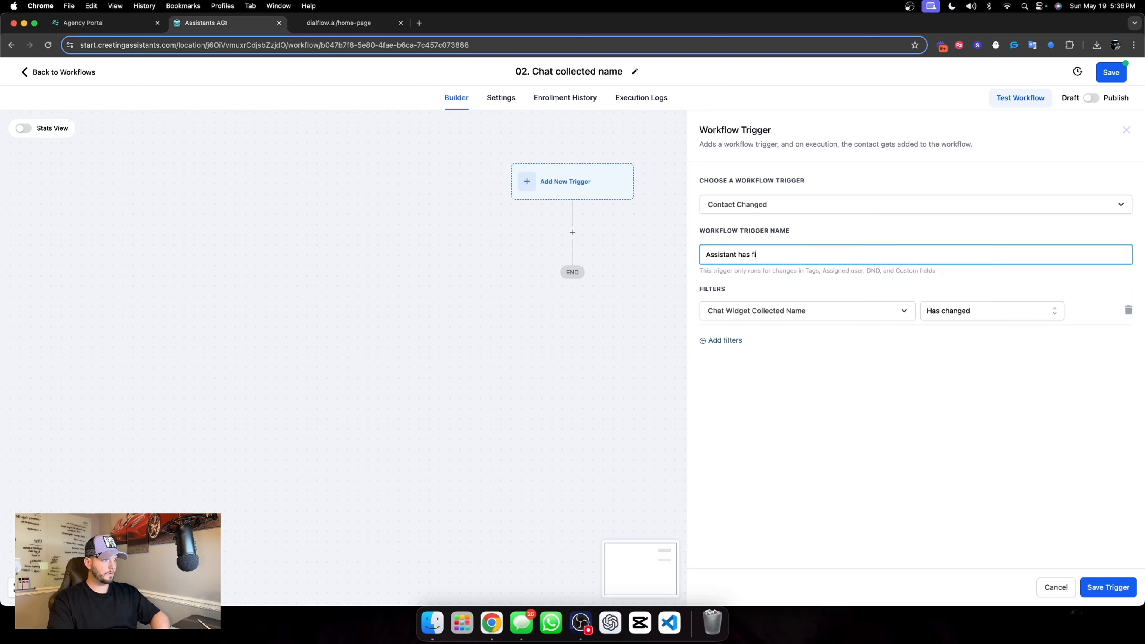
{"action": "type", "text": "sistant has filled out the name"}
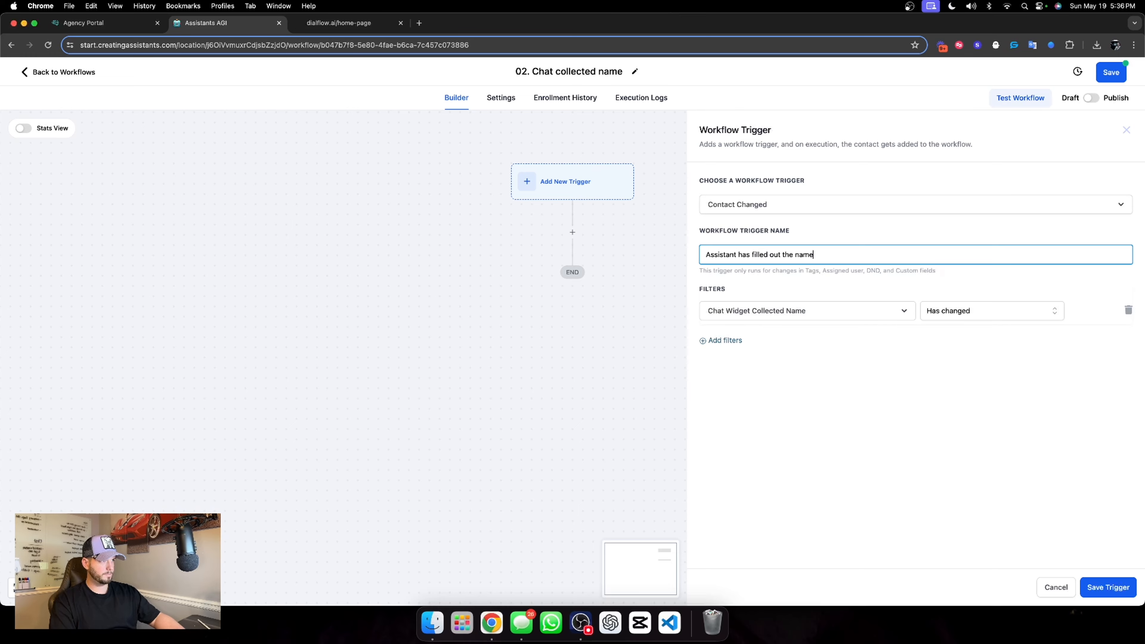
{"action": "left_click", "coordinate": [994, 475]}
{"action": "left_click", "coordinate": [1097, 592]}
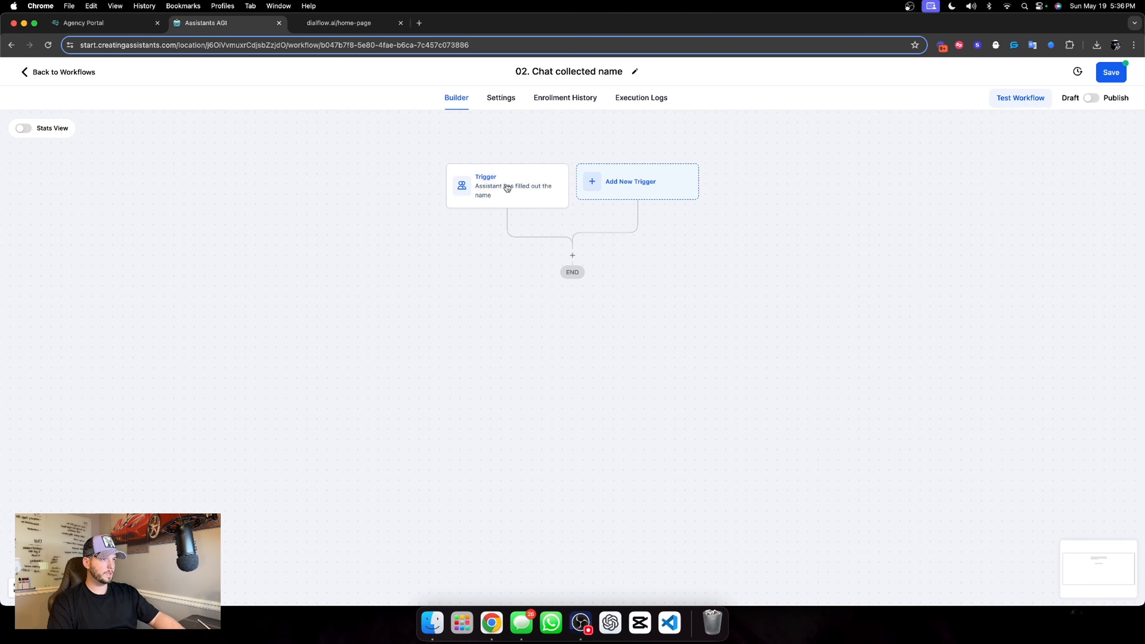
Add an Update Contact Field action after the trigger and choose Full Name as the field it updates
{"action": "left_click", "coordinate": [573, 256]}
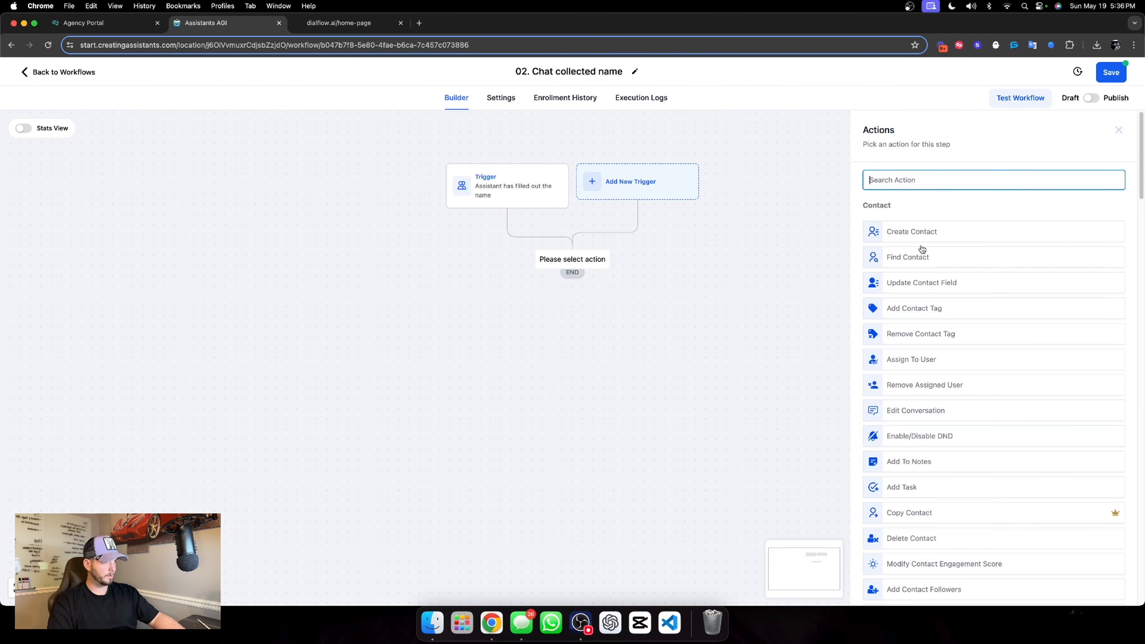
{"action": "left_click", "coordinate": [929, 292]}
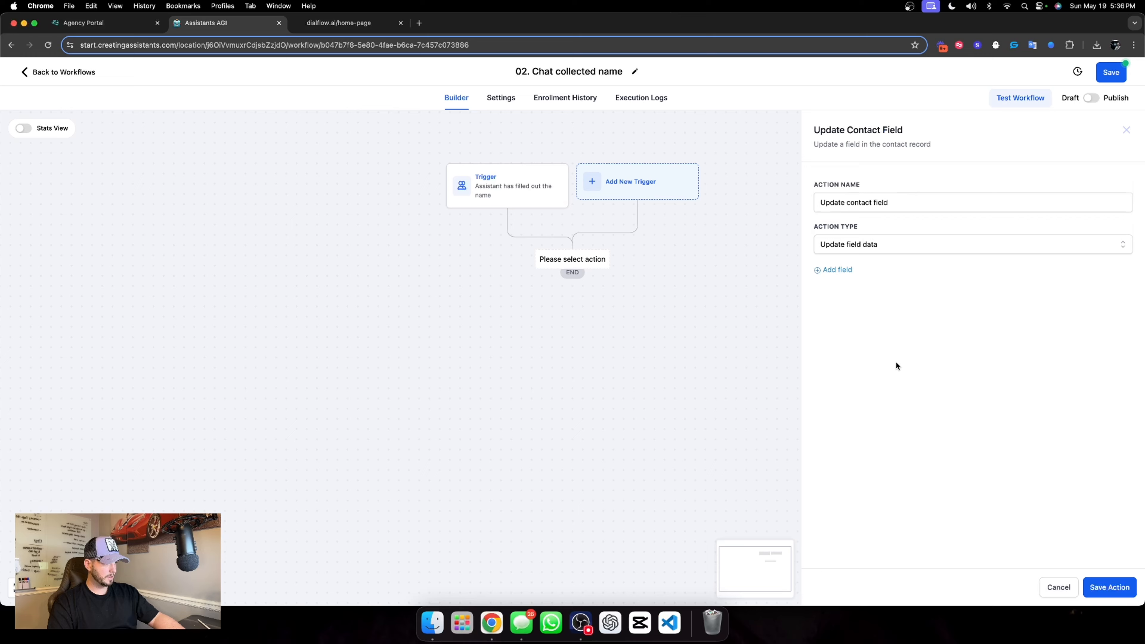
{"action": "left_click", "coordinate": [831, 271]}
{"action": "left_click", "coordinate": [834, 296]}
{"action": "scroll", "coordinate": [875, 405], "scroll_direction": "down", "scroll_amount": 1}
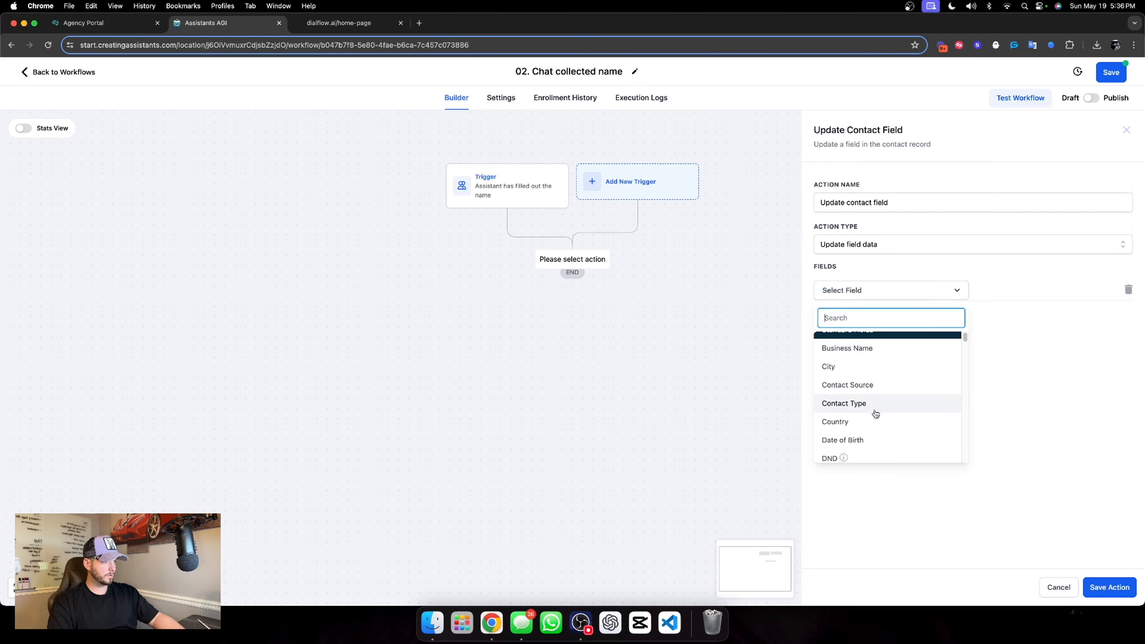
{"action": "scroll", "coordinate": [871, 415], "scroll_direction": "down", "scroll_amount": 3}
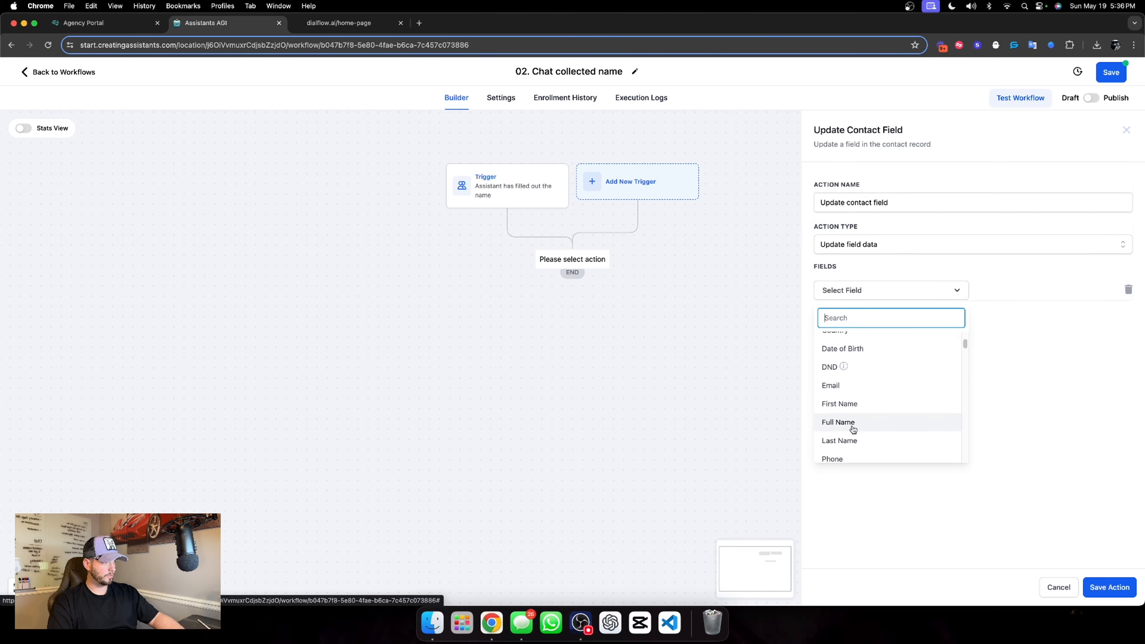
{"action": "left_click", "coordinate": [853, 429]}
Set the Full Name value to the contact's Chat Widget Collected Name custom field
{"action": "left_click", "coordinate": [1083, 292]}
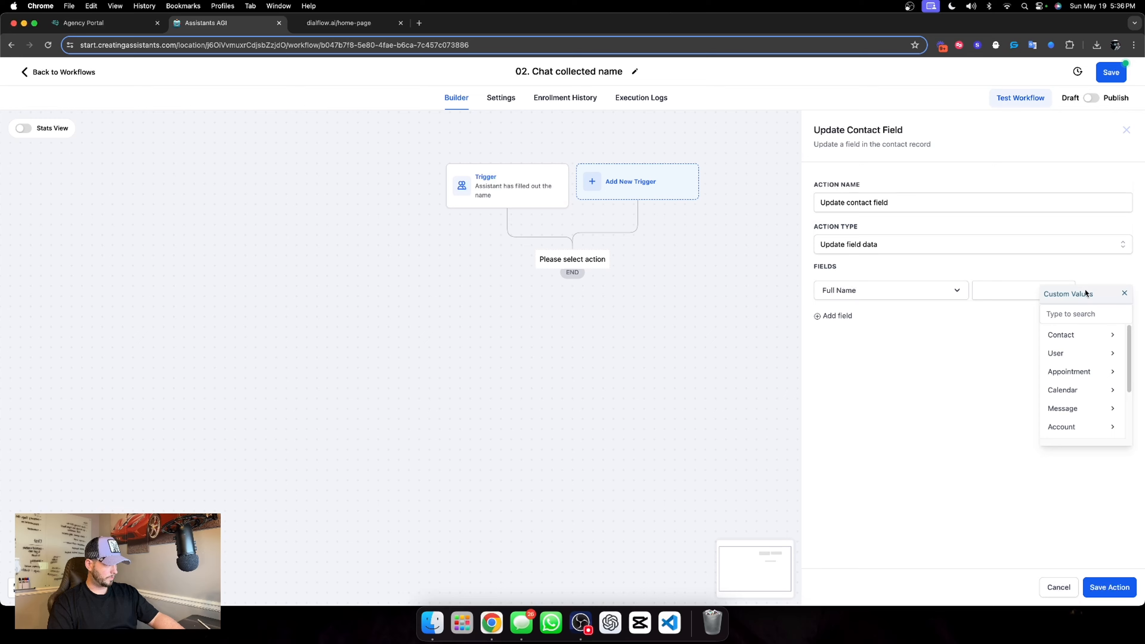
{"action": "left_click", "coordinate": [1069, 336]}
{"action": "scroll", "coordinate": [1086, 370], "scroll_direction": "down", "scroll_amount": 5}
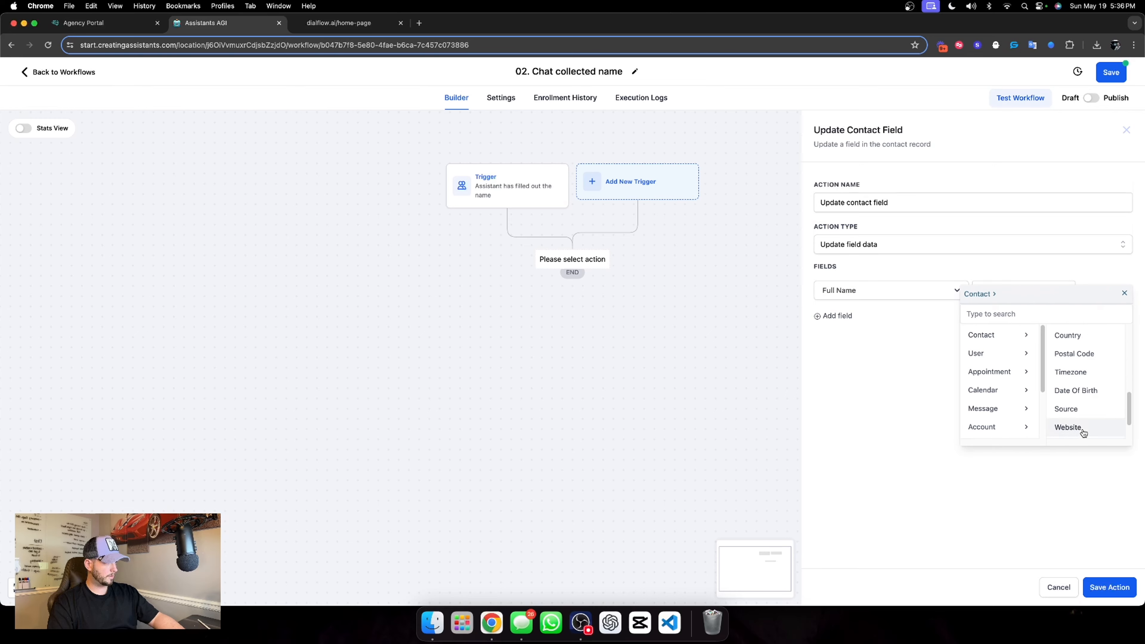
{"action": "scroll", "coordinate": [1084, 432], "scroll_direction": "down", "scroll_amount": 3}
{"action": "left_click", "coordinate": [1084, 429]}
{"action": "left_click", "coordinate": [1012, 314]}
{"action": "type", "text": "chat"}
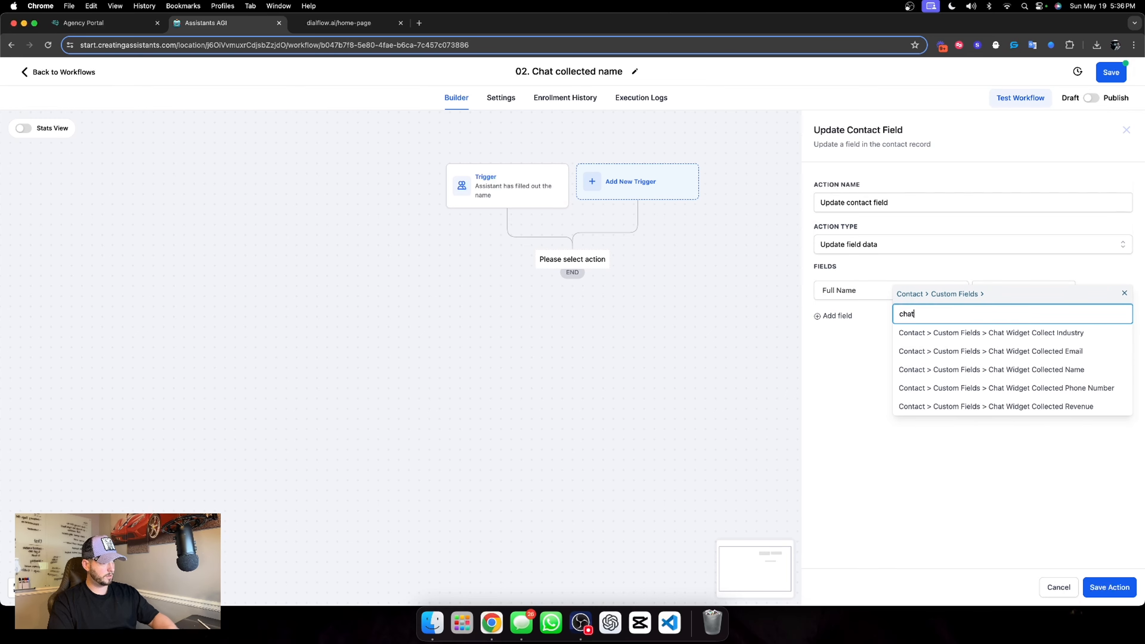
{"action": "left_click", "coordinate": [1020, 369]}
Name the update action "GHL Full Name = Collected Name" and save it
{"action": "left_click", "coordinate": [890, 203]}
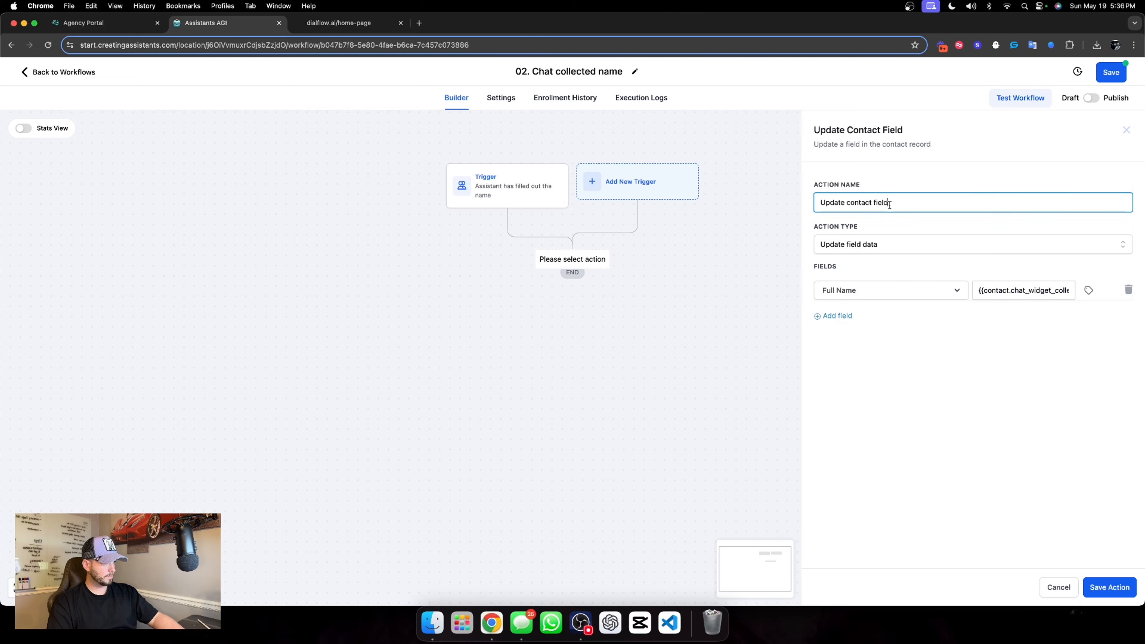
{"action": "key", "text": "super+a"}
{"action": "type", "text": "Fu"}
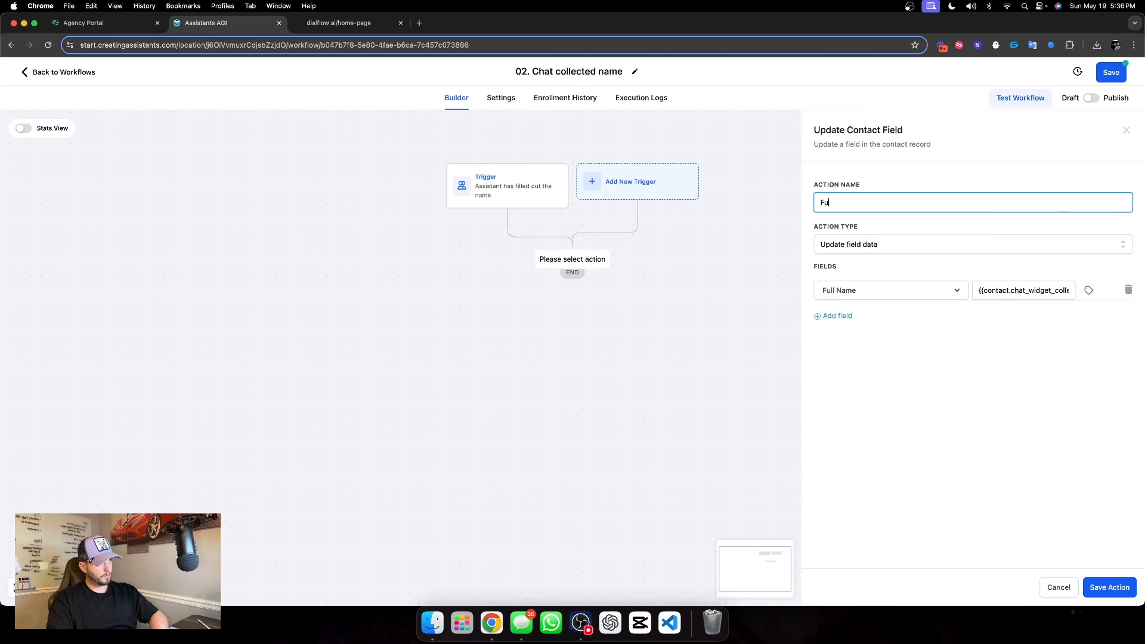
{"action": "key", "text": "BackSpace"}
{"action": "key", "text": "BackSpace"}
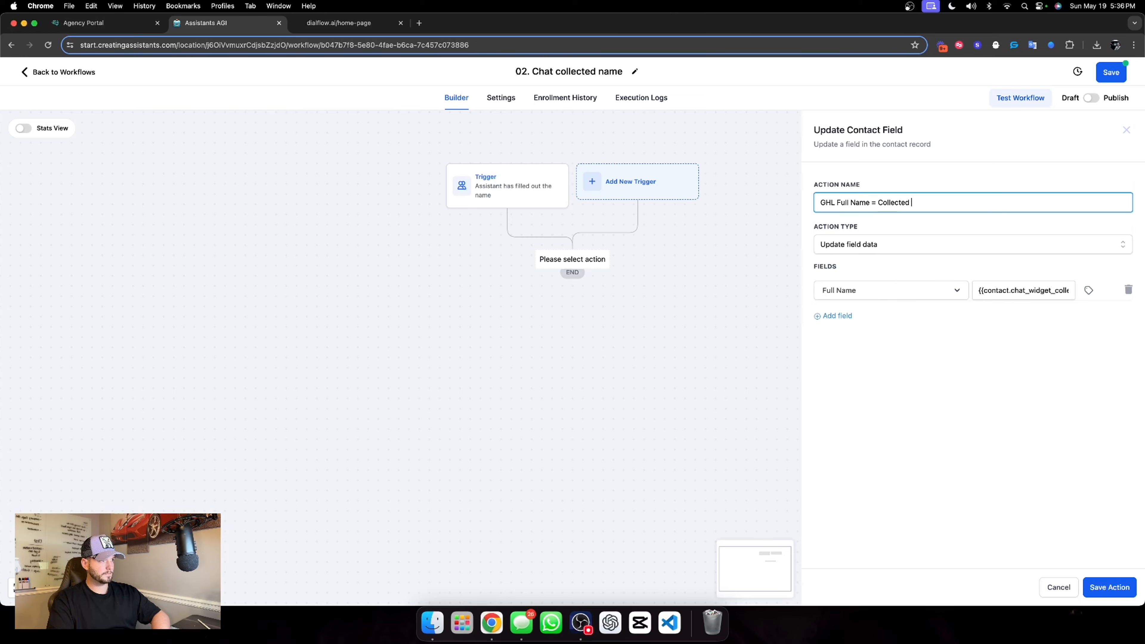
{"action": "left_click", "coordinate": [1110, 586]}
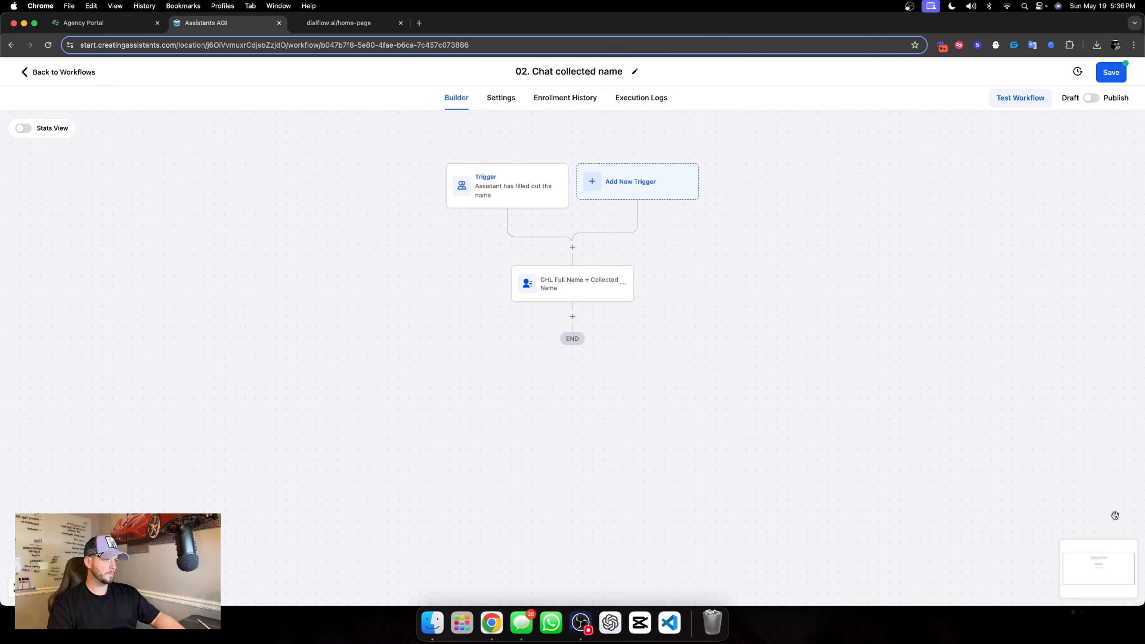
Allow contact re-entry in the workflow's settings, and publish and save the 02. Chat collected name workflow
{"action": "left_click", "coordinate": [507, 100]}
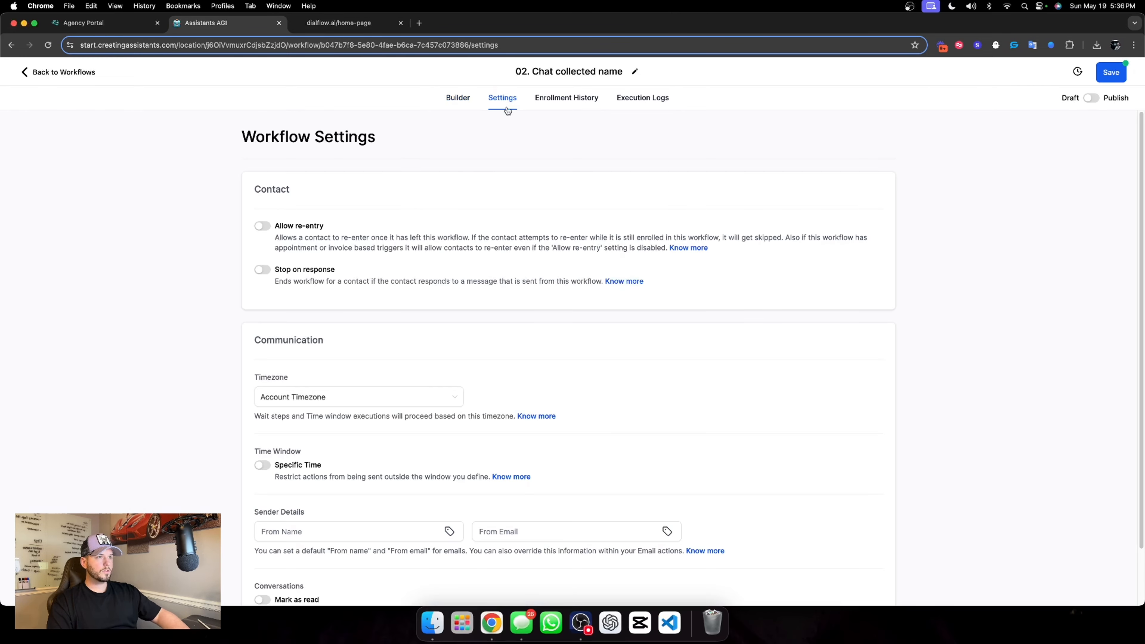
{"action": "left_click", "coordinate": [260, 227]}
{"action": "left_click", "coordinate": [458, 98]}
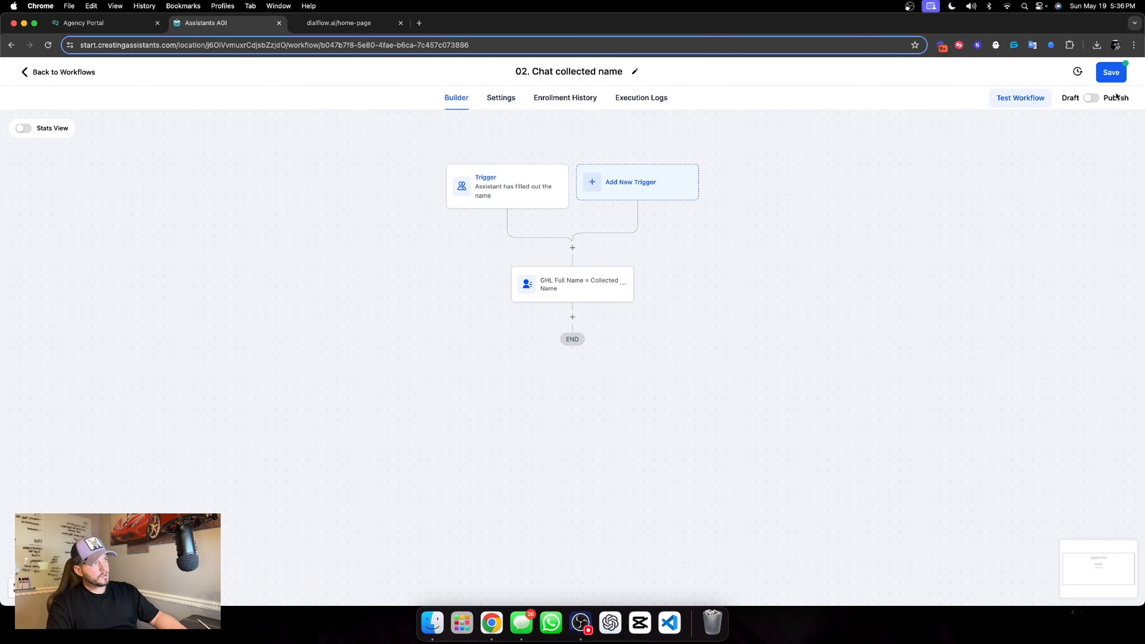
{"action": "left_click", "coordinate": [1092, 98]}
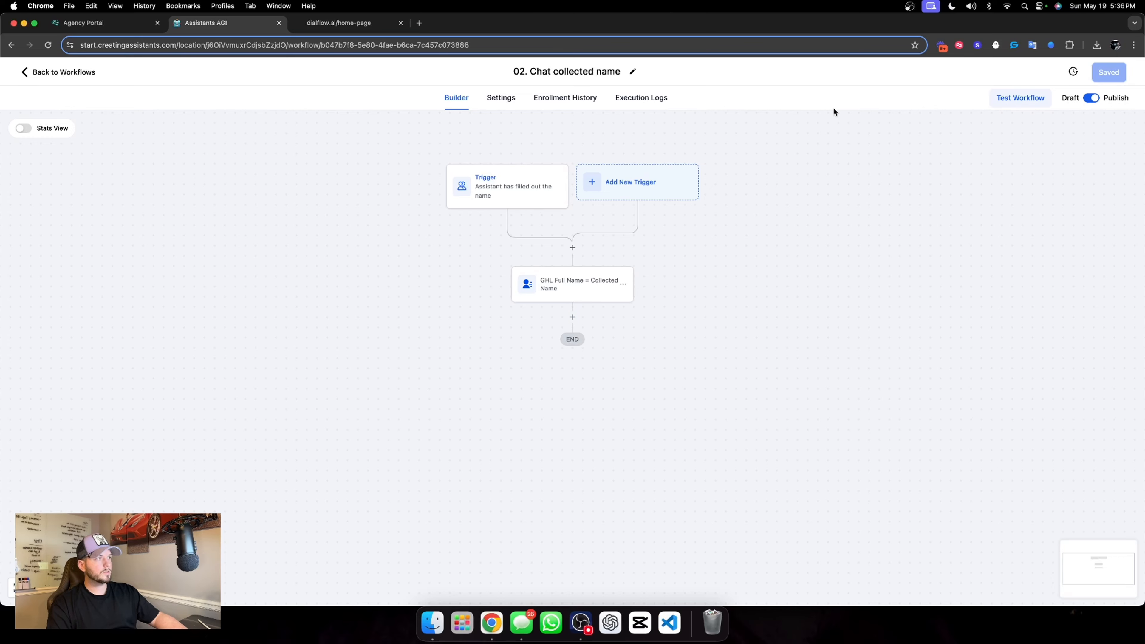
Return to the workflow list and duplicate 02. Chat collected name as "03. Chat collected email"
{"action": "left_click", "coordinate": [53, 72]}
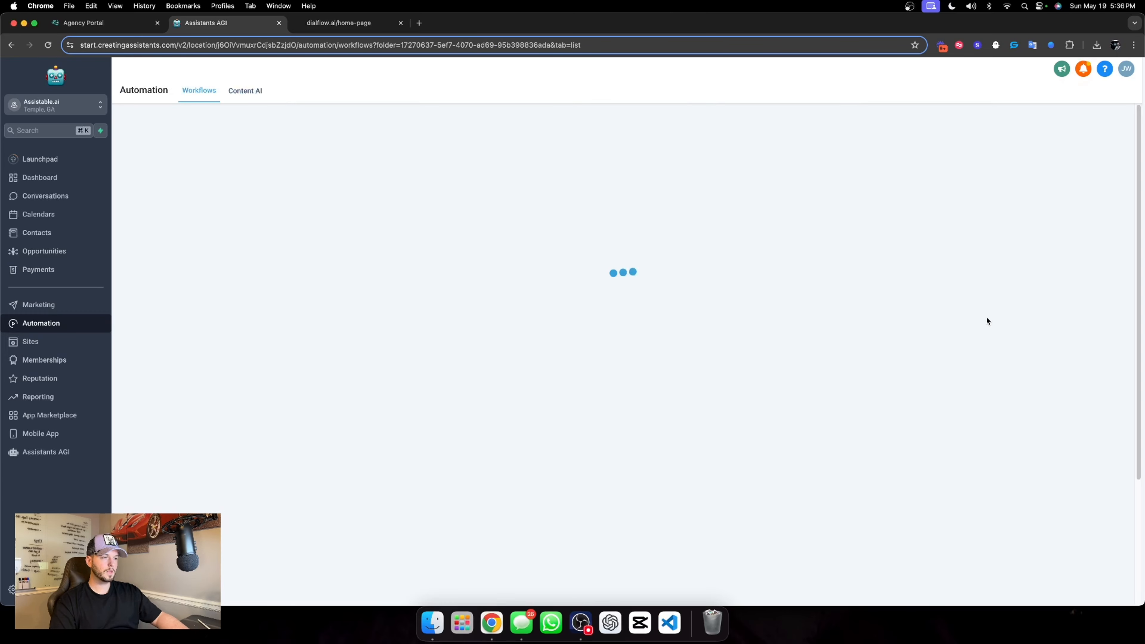
{"action": "left_click", "coordinate": [924, 293]}
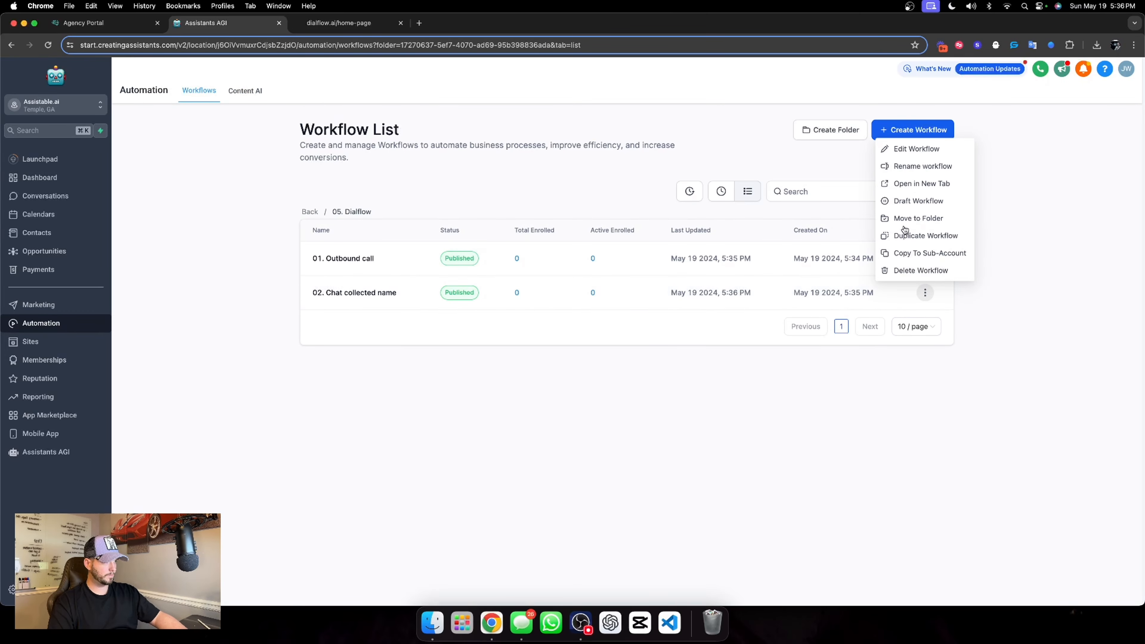
{"action": "left_click", "coordinate": [920, 239]}
{"action": "left_click_drag", "start_coordinate": [543, 366], "coordinate": [504, 367]}
{"action": "type", "text": "03"}
{"action": "double_click", "coordinate": [583, 367]}
{"action": "type", "text": "email"}
{"action": "left_click", "coordinate": [742, 408]}
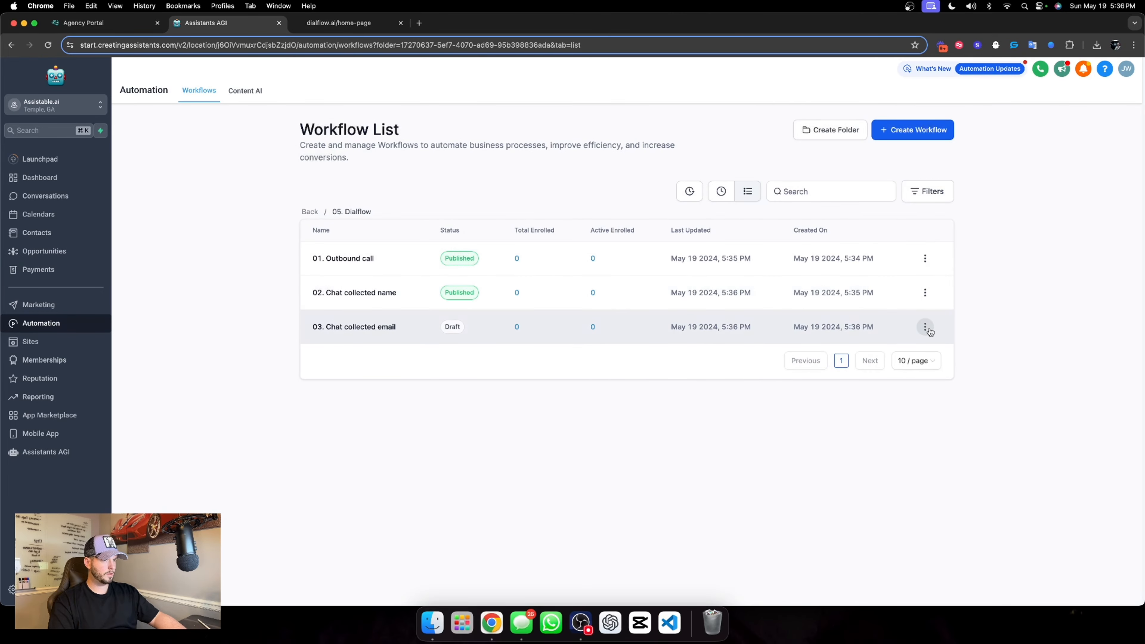
Duplicate the 03. Chat collected email workflow as "04. Chat collected phone number"
{"action": "left_click", "coordinate": [928, 330]}
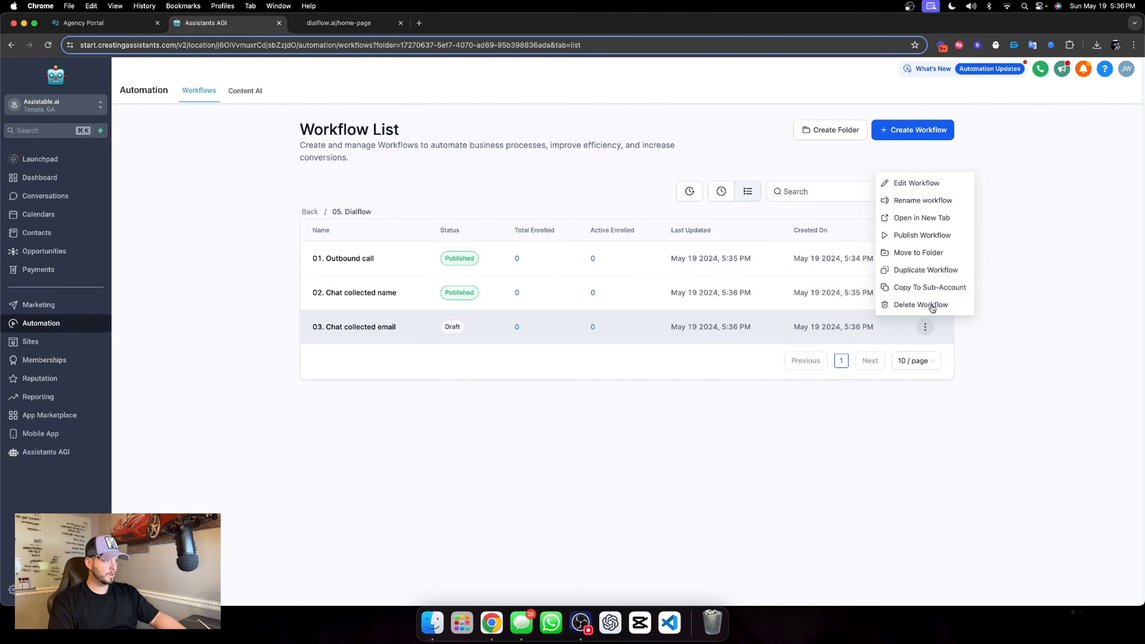
{"action": "left_click", "coordinate": [920, 270]}
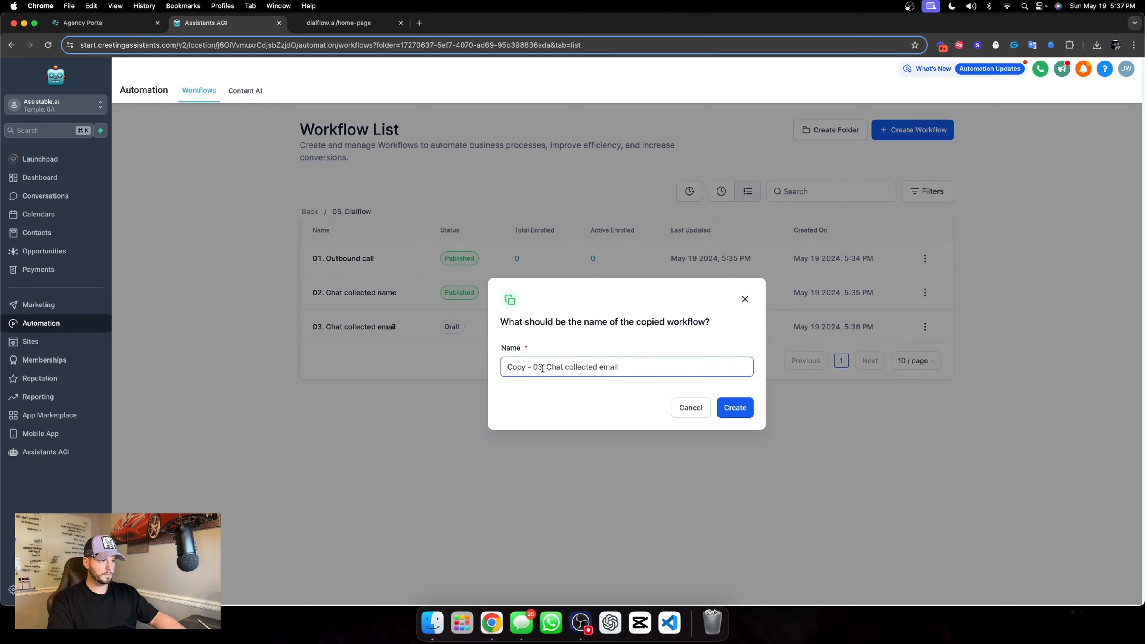
{"action": "left_click_drag", "start_coordinate": [543, 367], "coordinate": [487, 371]}
{"action": "type", "text": "04"}
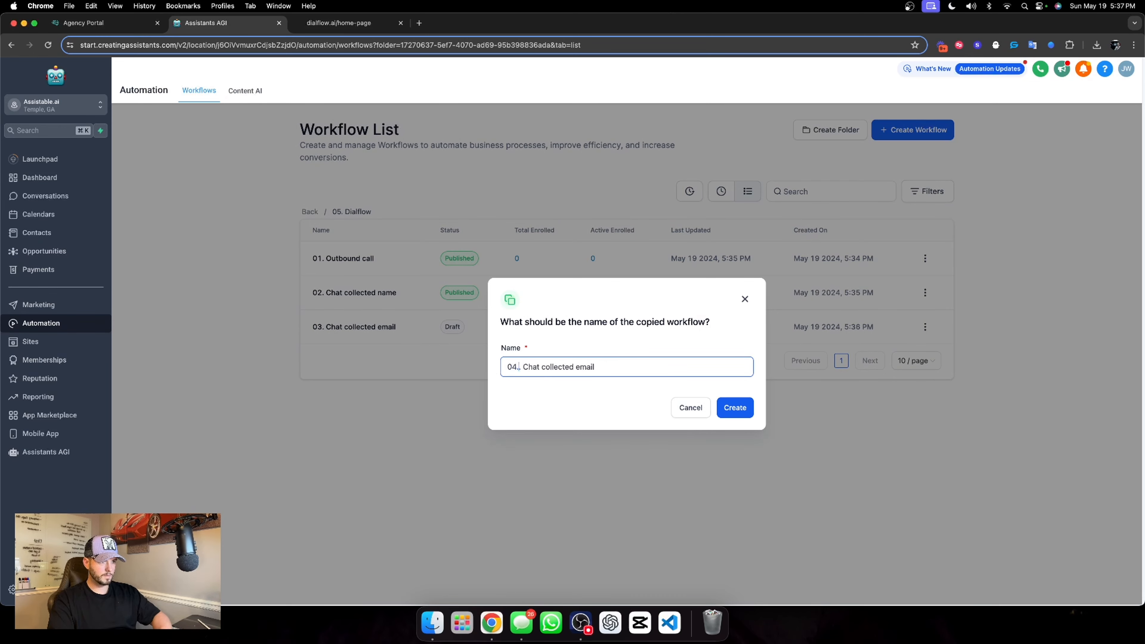
{"action": "left_click_drag", "start_coordinate": [593, 367], "coordinate": [569, 368]}
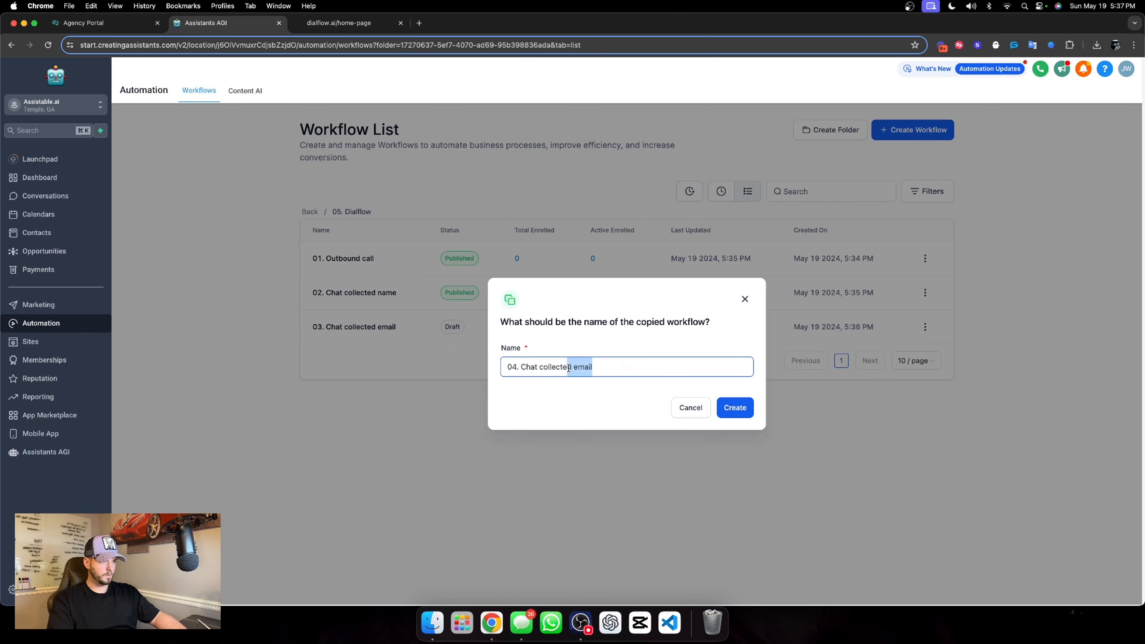
{"action": "type", "text": "phone num"}
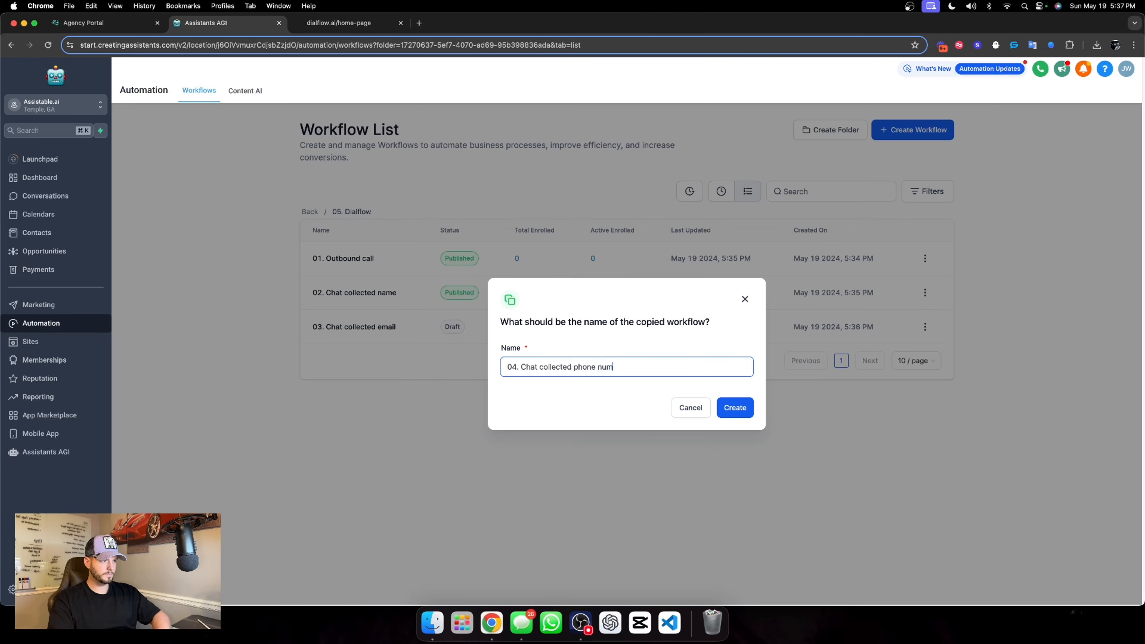
{"action": "type", "text": "ber"}
{"action": "left_click", "coordinate": [746, 413]}
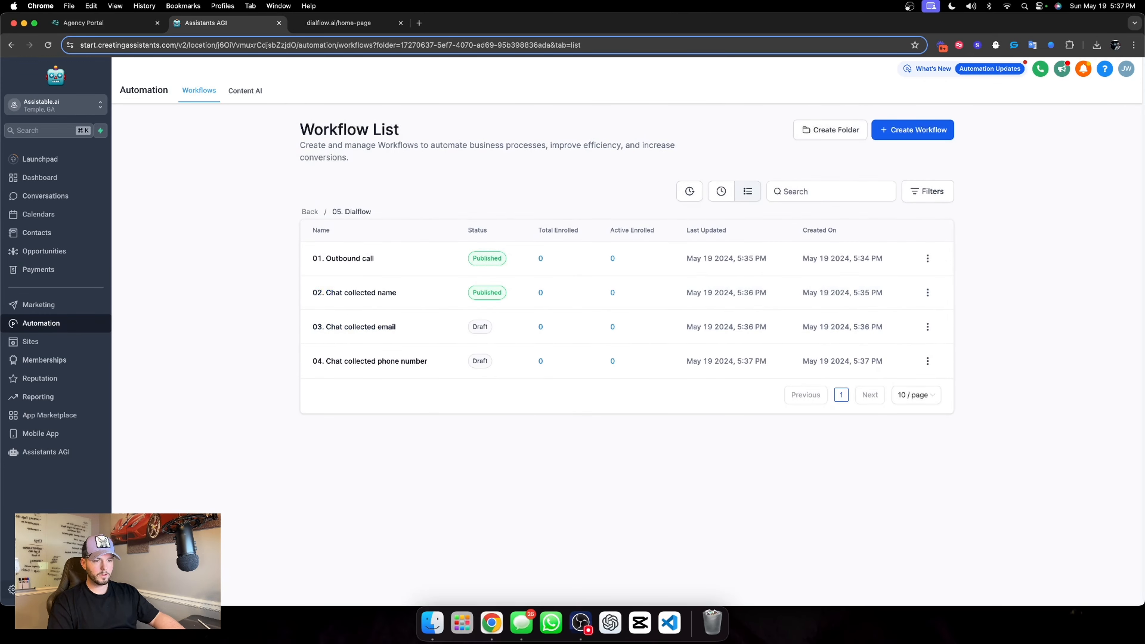
Review the custom fields in the Website Chat Widget Information folder, then return to the 05. Dialflow workflow folder
{"action": "left_click", "coordinate": [15, 590]}
{"action": "left_click", "coordinate": [32, 442]}
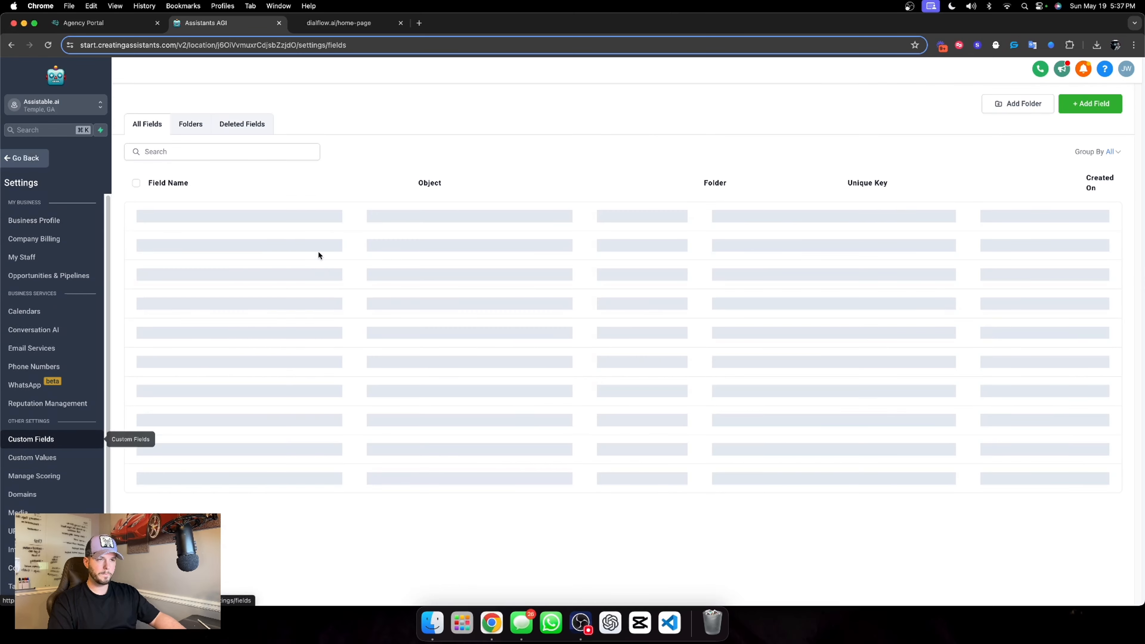
{"action": "left_click", "coordinate": [189, 126]}
{"action": "left_click", "coordinate": [188, 433]}
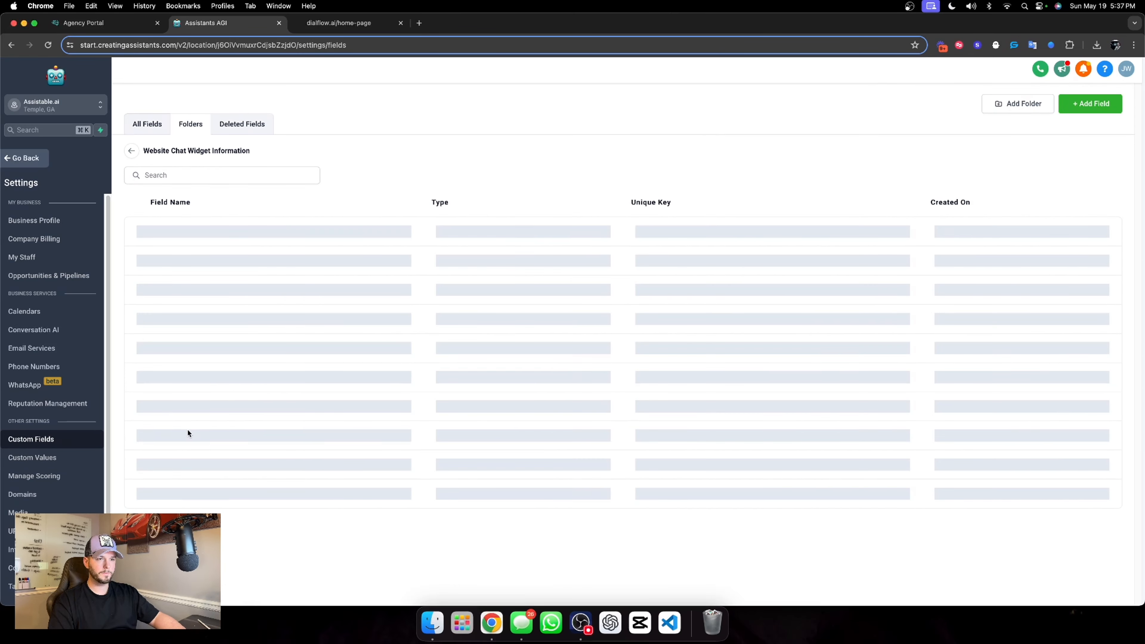
{"action": "left_click_drag", "start_coordinate": [218, 361], "coordinate": [273, 365]}
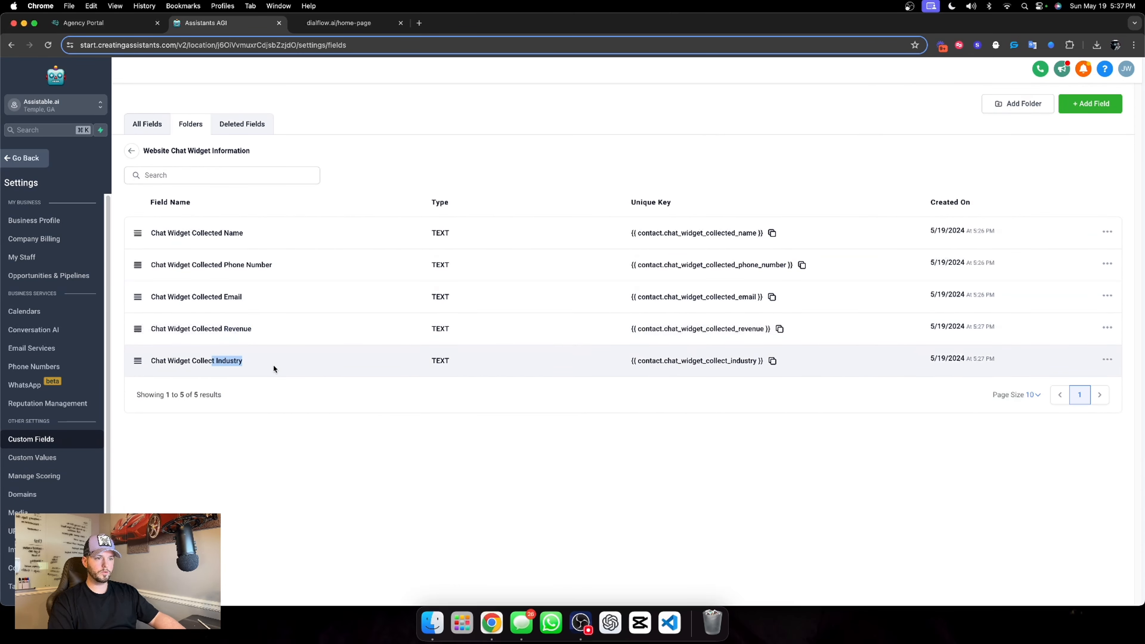
{"action": "left_click", "coordinate": [256, 373]}
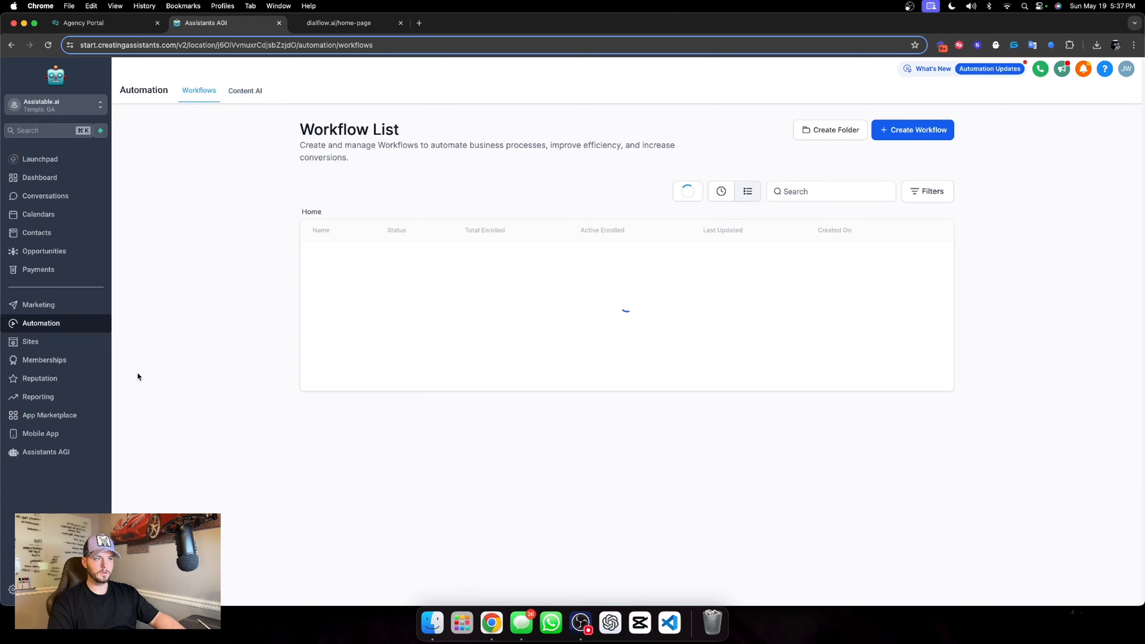
{"action": "left_click", "coordinate": [354, 430]}
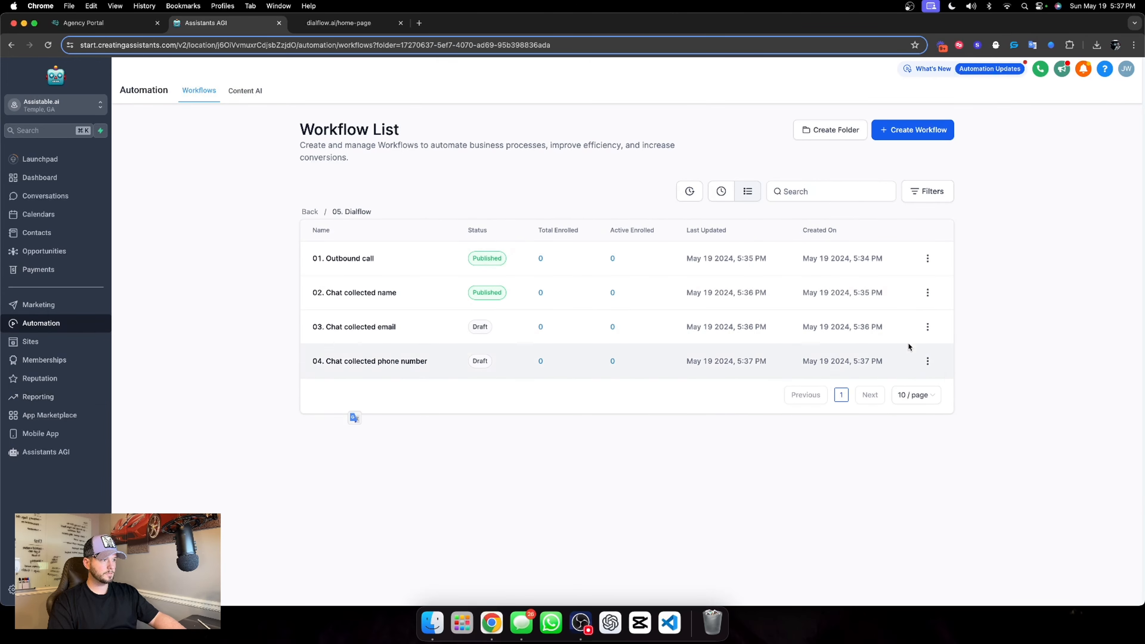
Duplicate the 04. Chat collected phone number workflow as "05. Chat collected revenue"
{"action": "left_click", "coordinate": [927, 361]}
{"action": "left_click", "coordinate": [928, 305]}
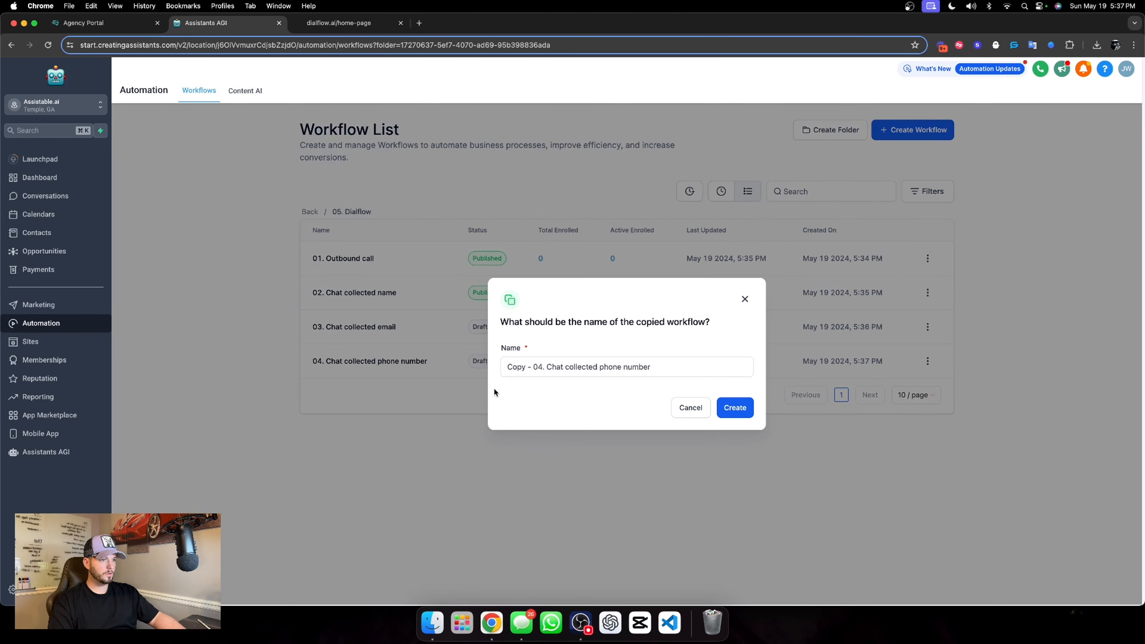
{"action": "left_click_drag", "start_coordinate": [544, 367], "coordinate": [501, 367]}
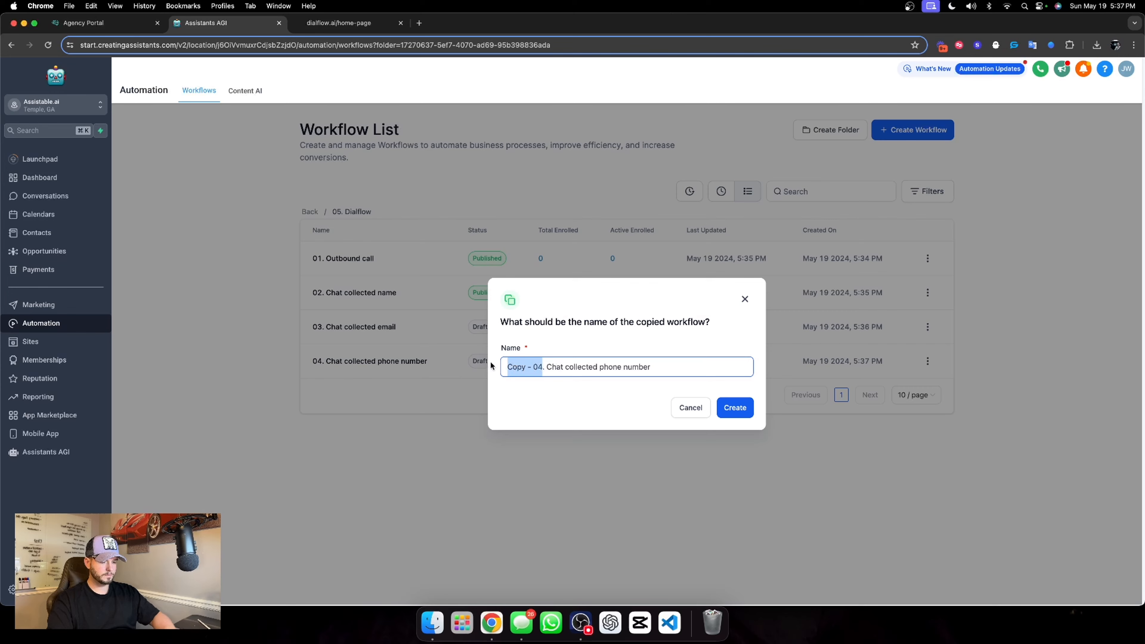
{"action": "type", "text": "05"}
{"action": "left_click_drag", "start_coordinate": [636, 366], "coordinate": [578, 367]}
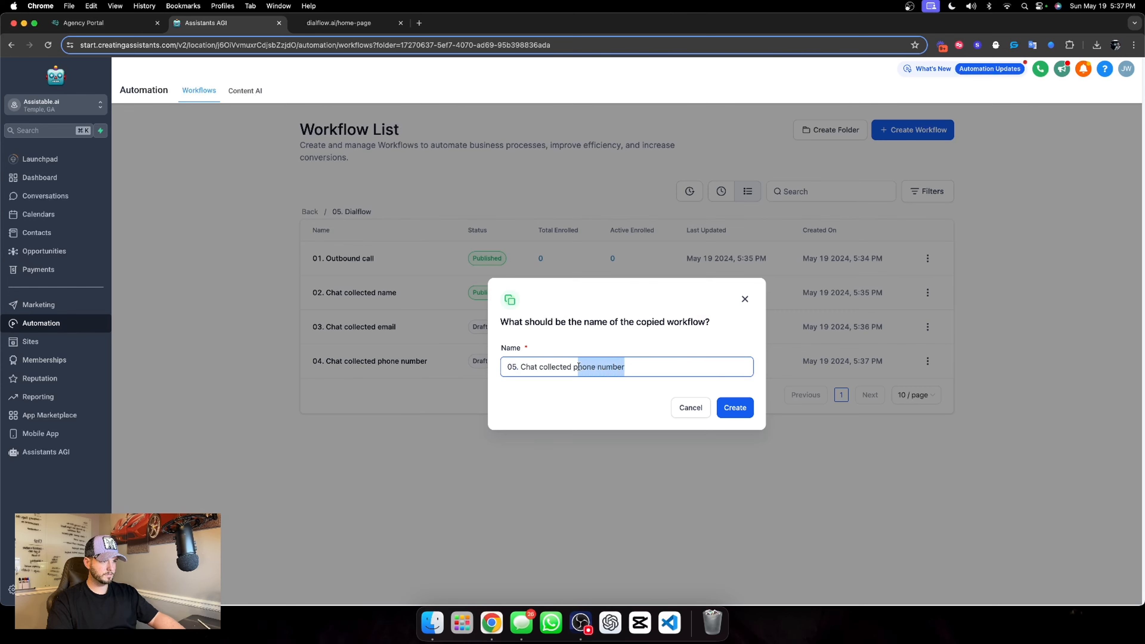
{"action": "type", "text": "reve"}
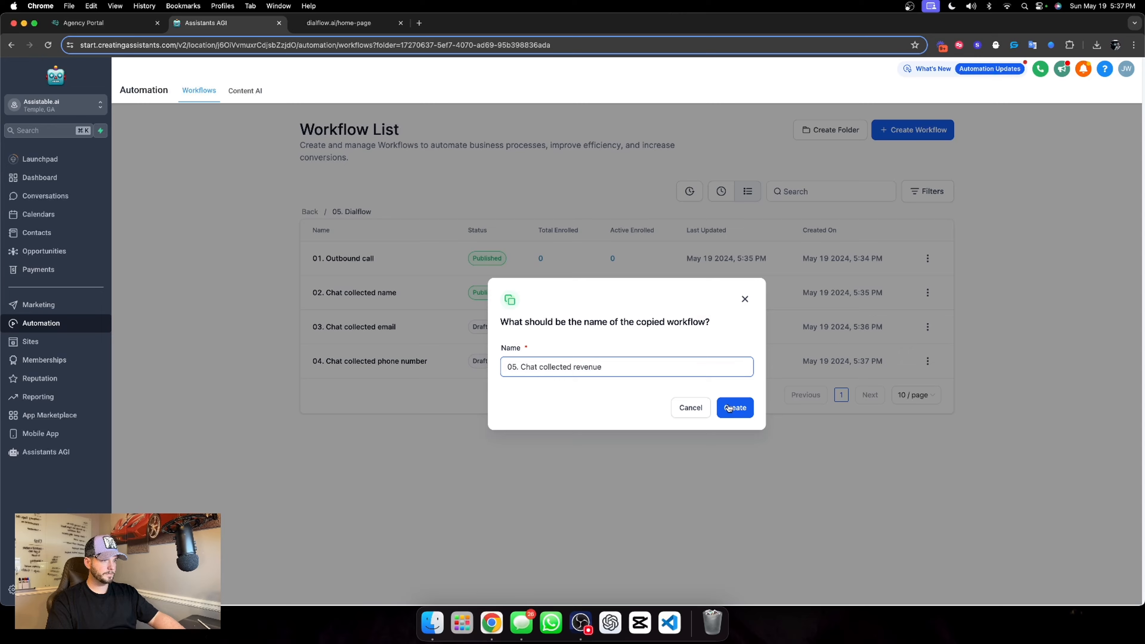
{"action": "left_click", "coordinate": [730, 409]}
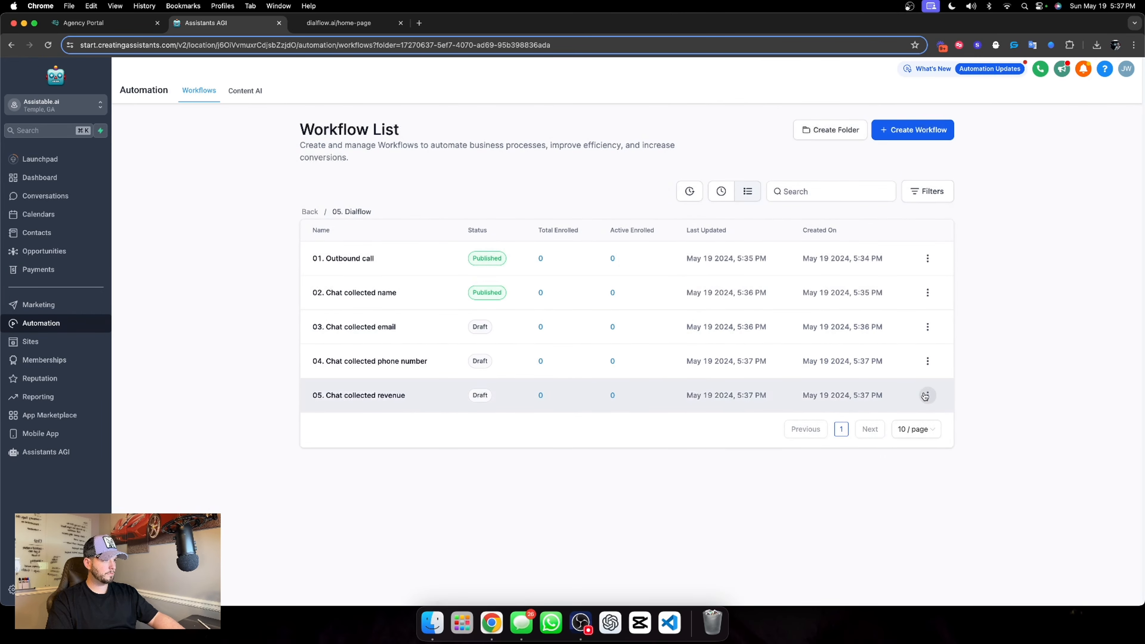
Delete the 05. Chat collected revenue workflow, entering CONFIRM to approve the deletion
{"action": "left_click", "coordinate": [925, 393]}
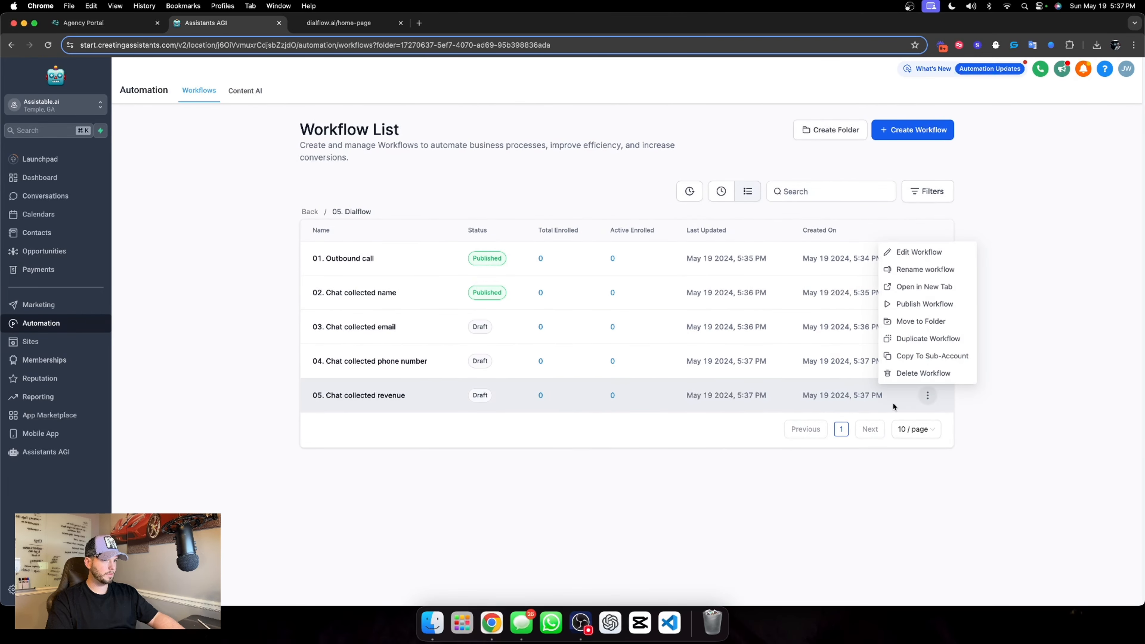
{"action": "left_click", "coordinate": [920, 373]}
{"action": "left_click", "coordinate": [595, 392]}
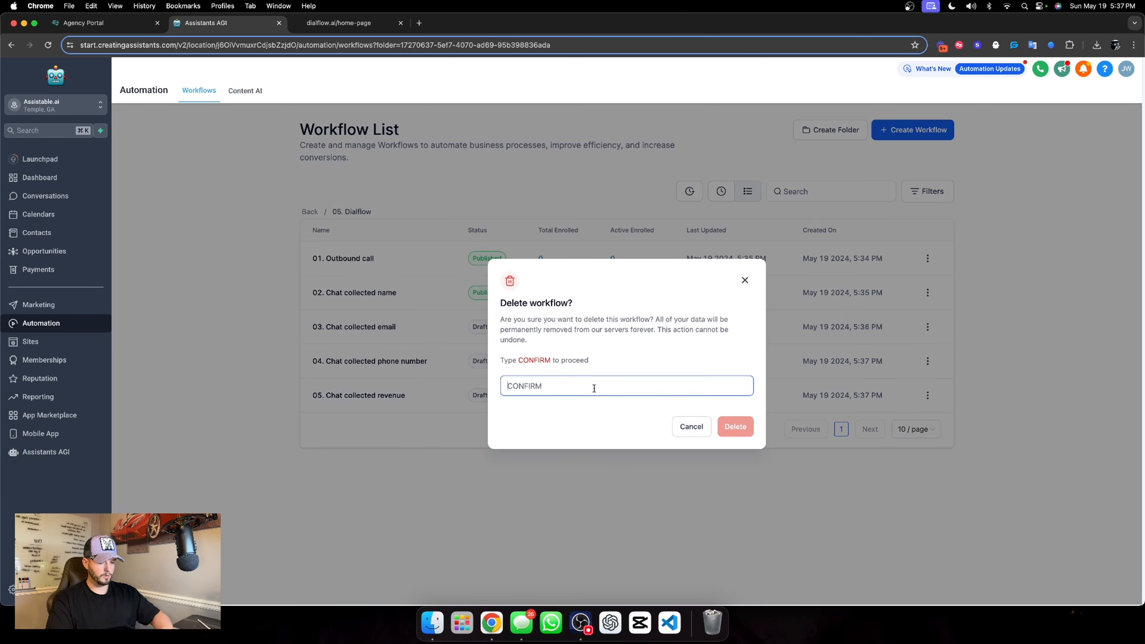
{"action": "type", "text": "CONFIRM"}
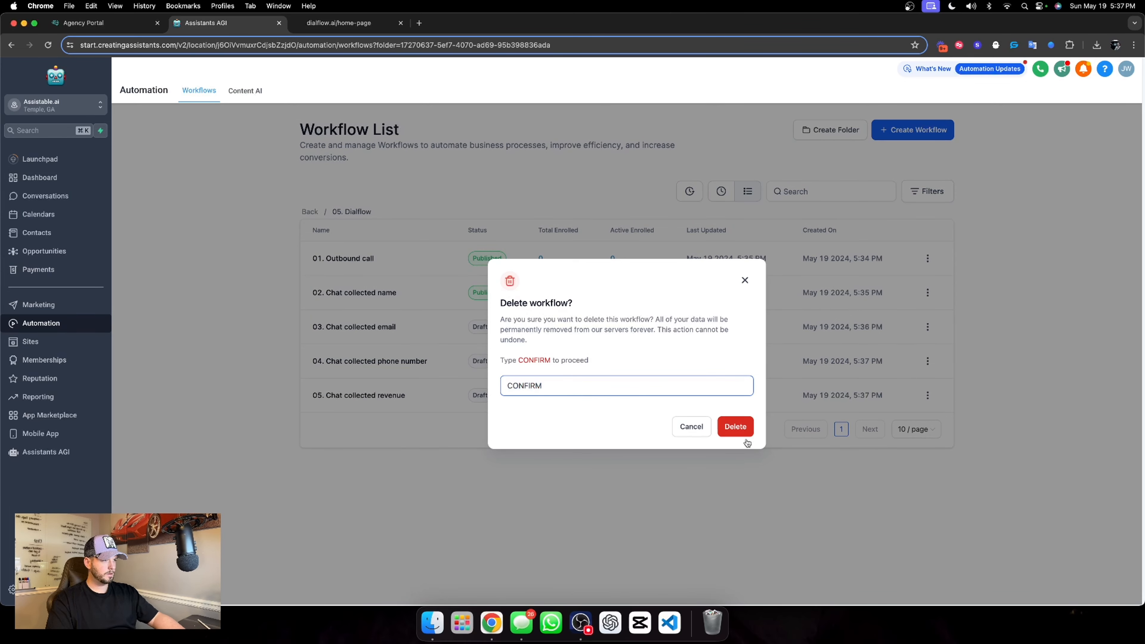
{"action": "left_click", "coordinate": [741, 433]}
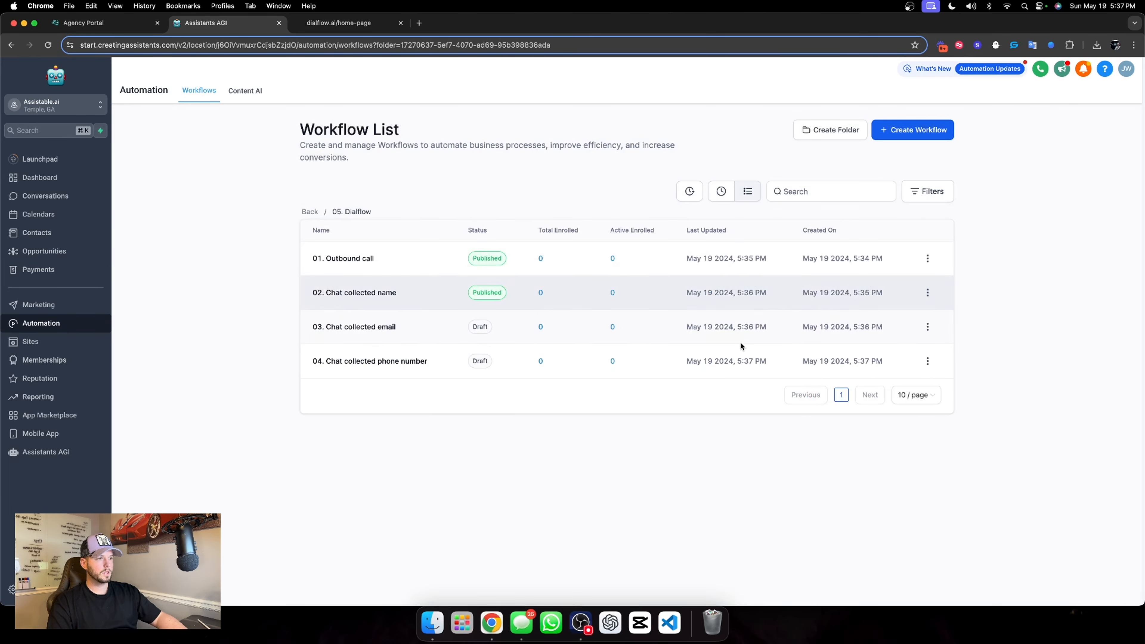
In the 03. Chat collected email workflow, set the trigger filter to Chat Widget Collected Email has changed and save the trigger
{"action": "left_click", "coordinate": [375, 325]}
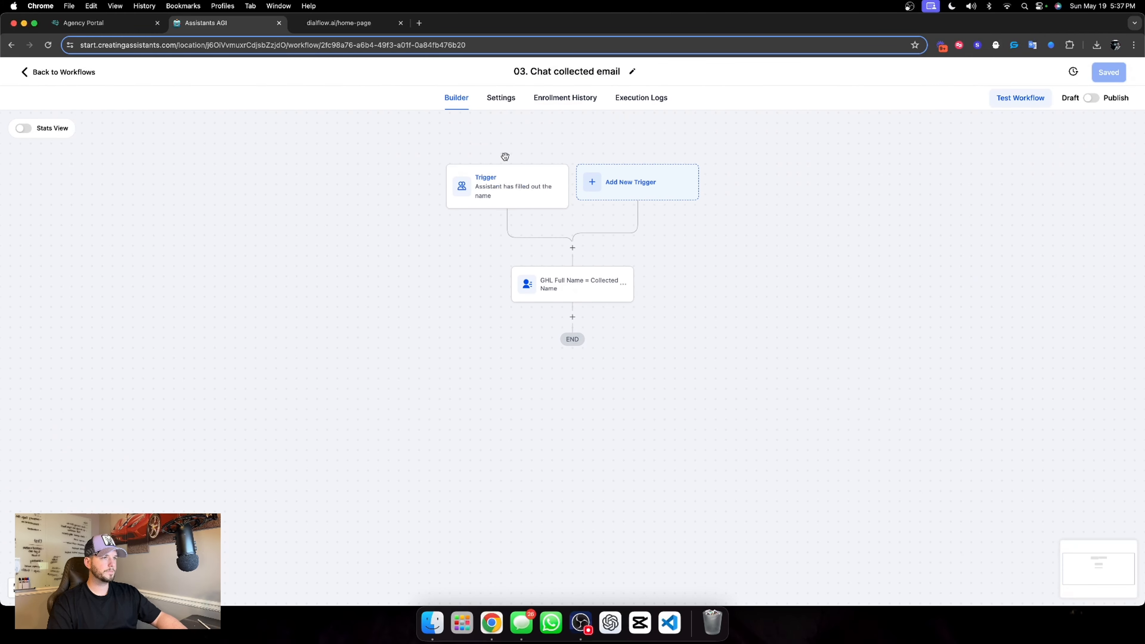
{"action": "left_click", "coordinate": [508, 180]}
{"action": "left_click", "coordinate": [767, 309]}
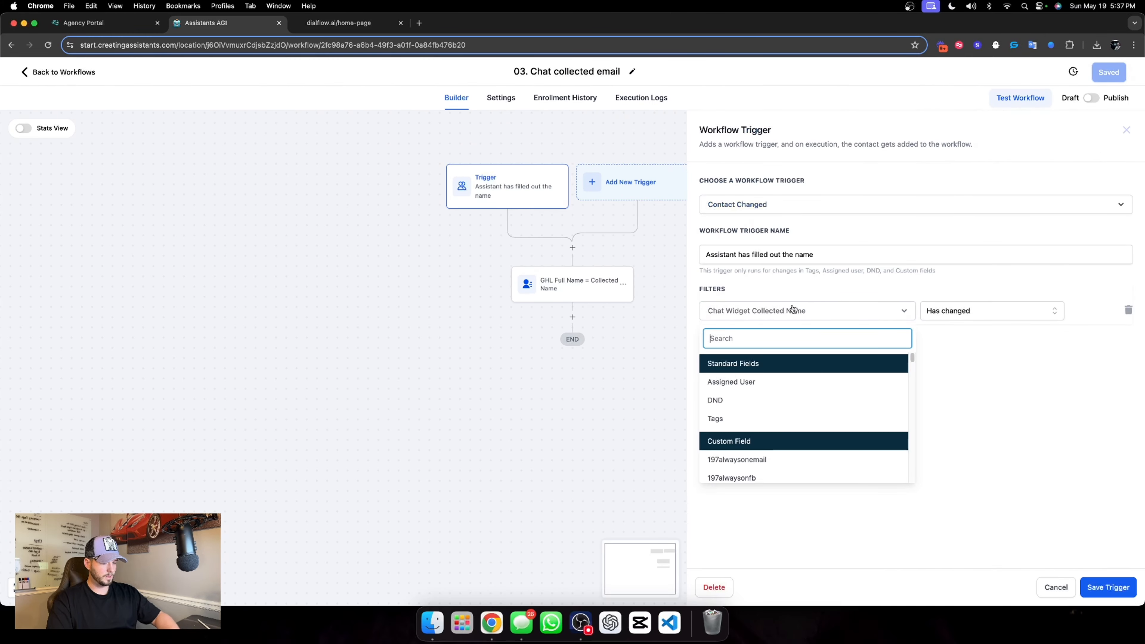
{"action": "type", "text": "chat"}
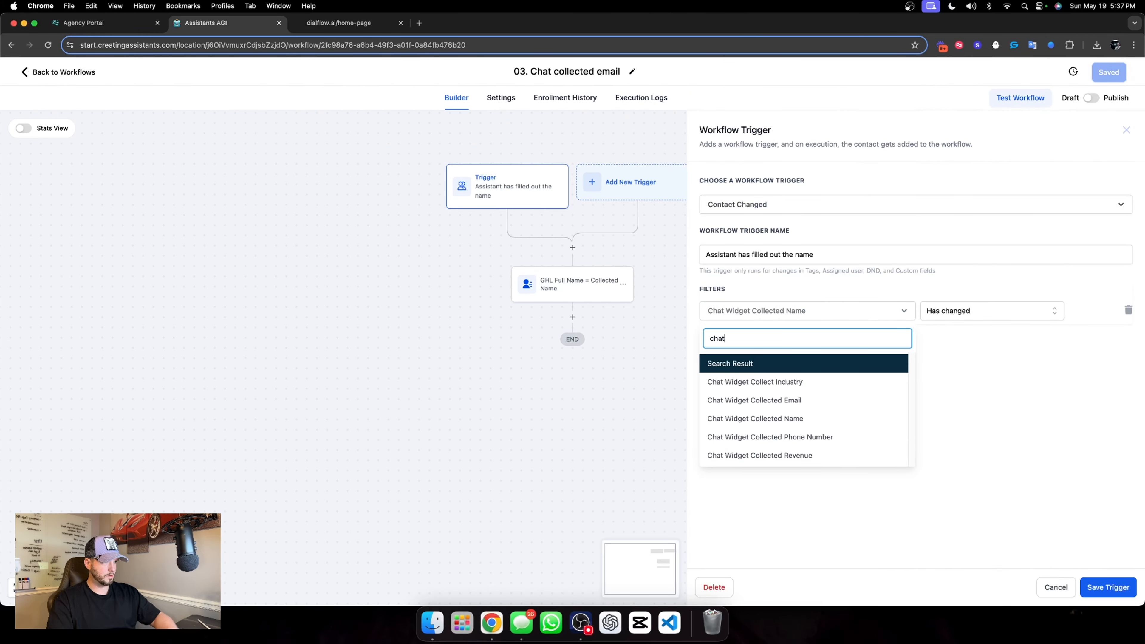
{"action": "left_click", "coordinate": [766, 400]}
{"action": "left_click", "coordinate": [963, 320]}
{"action": "left_click", "coordinate": [962, 334]}
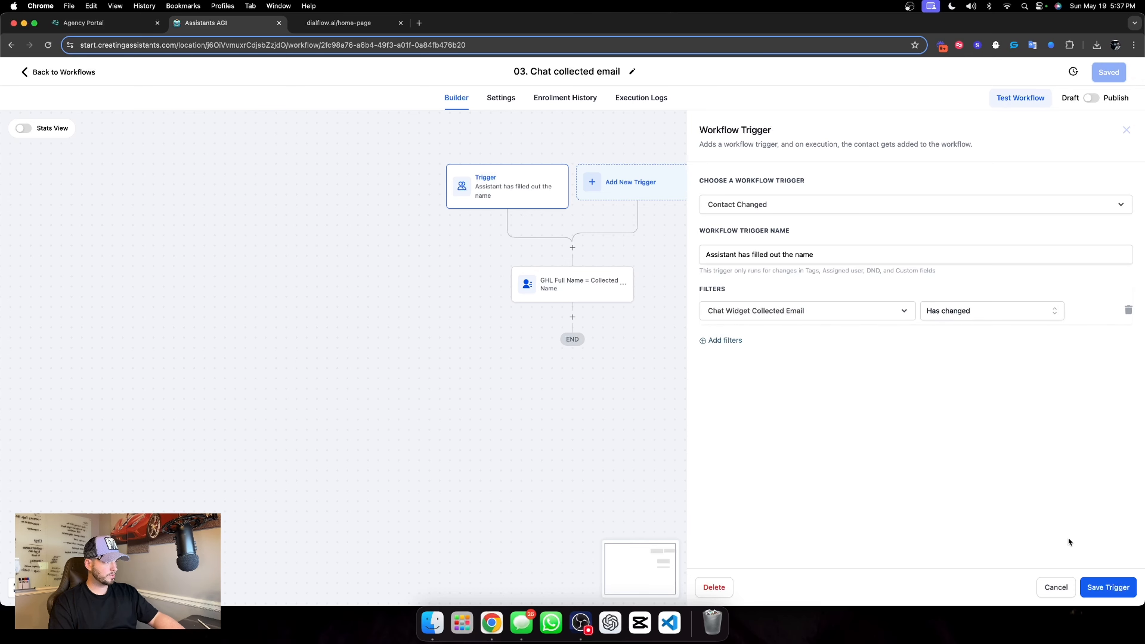
{"action": "left_click", "coordinate": [1098, 586]}
Rename the contact update action "GHL Email = Collected Email" and make Email the field it updates
{"action": "left_click", "coordinate": [599, 300]}
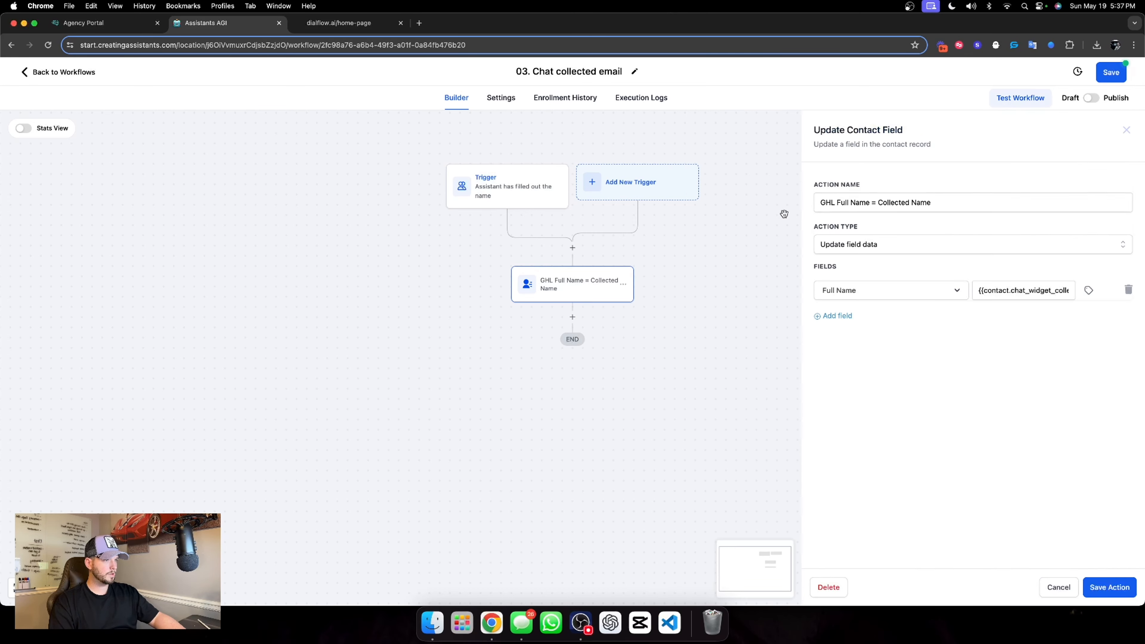
{"action": "left_click_drag", "start_coordinate": [838, 202], "coordinate": [850, 202]}
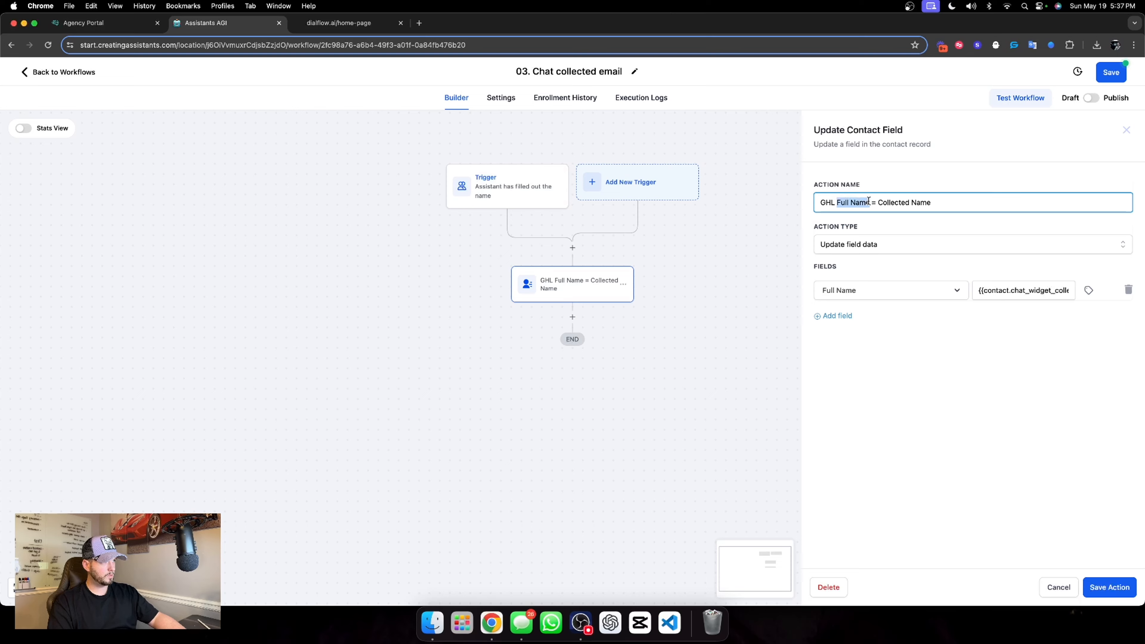
{"action": "type", "text": "Email"}
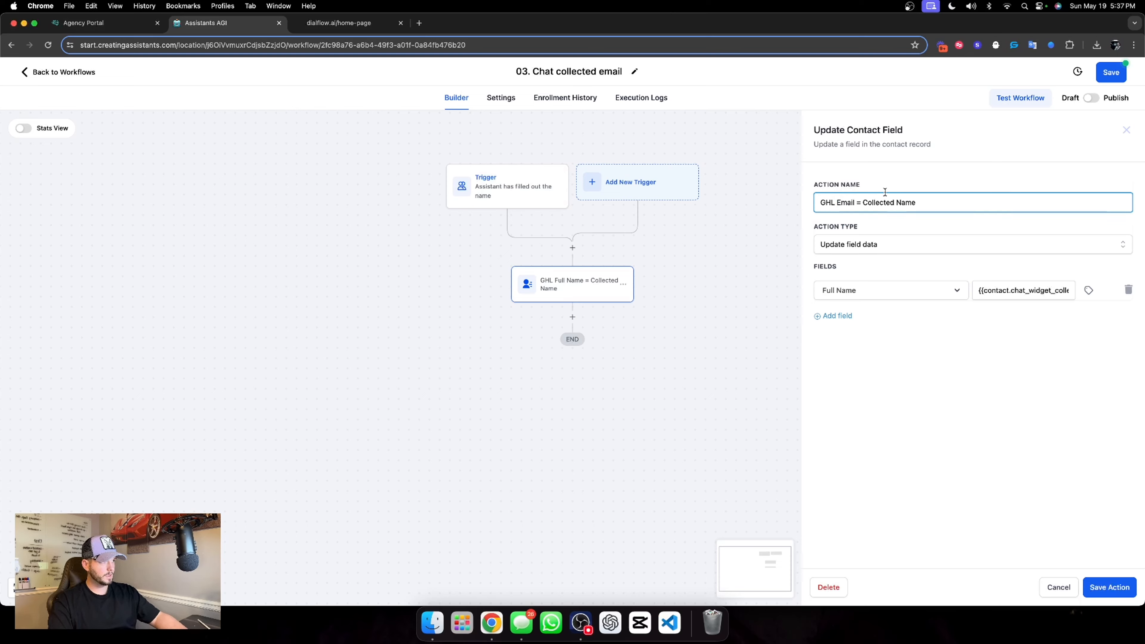
{"action": "left_click_drag", "start_coordinate": [897, 203], "coordinate": [924, 205]}
{"action": "type", "text": "Email"}
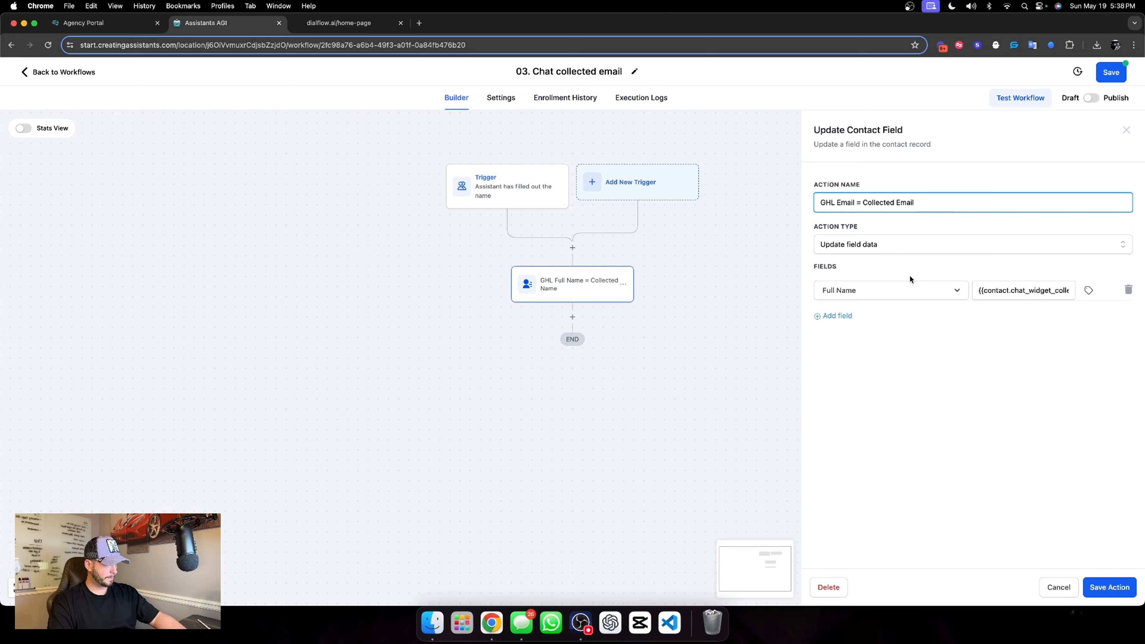
{"action": "left_click", "coordinate": [904, 290]}
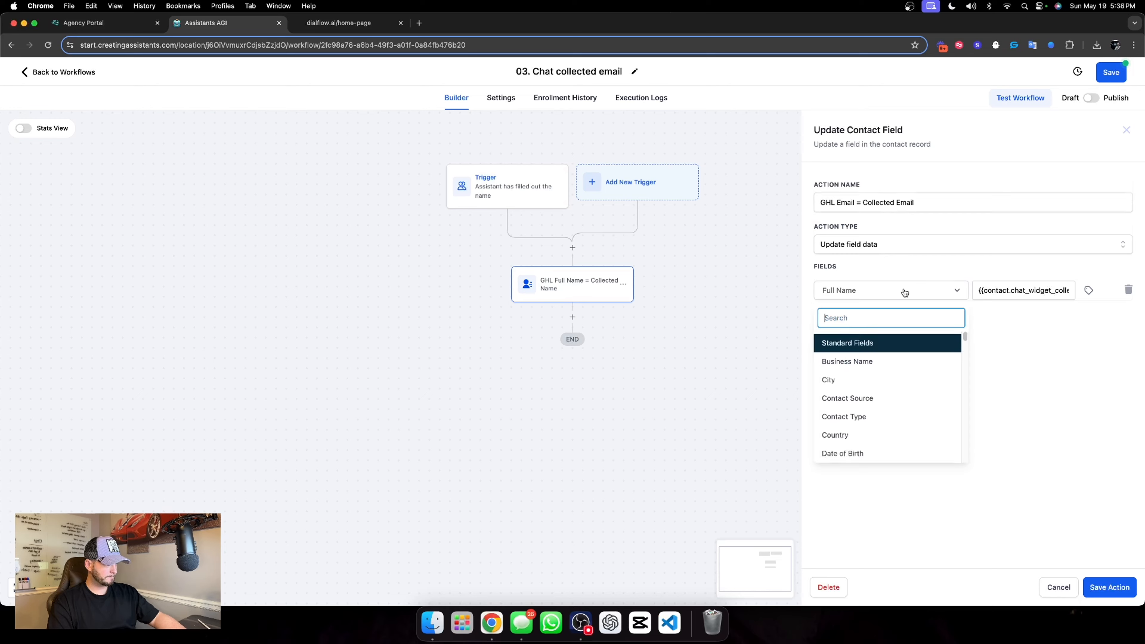
{"action": "scroll", "coordinate": [861, 406], "scroll_direction": "down", "scroll_amount": 3}
{"action": "left_click", "coordinate": [859, 424]}
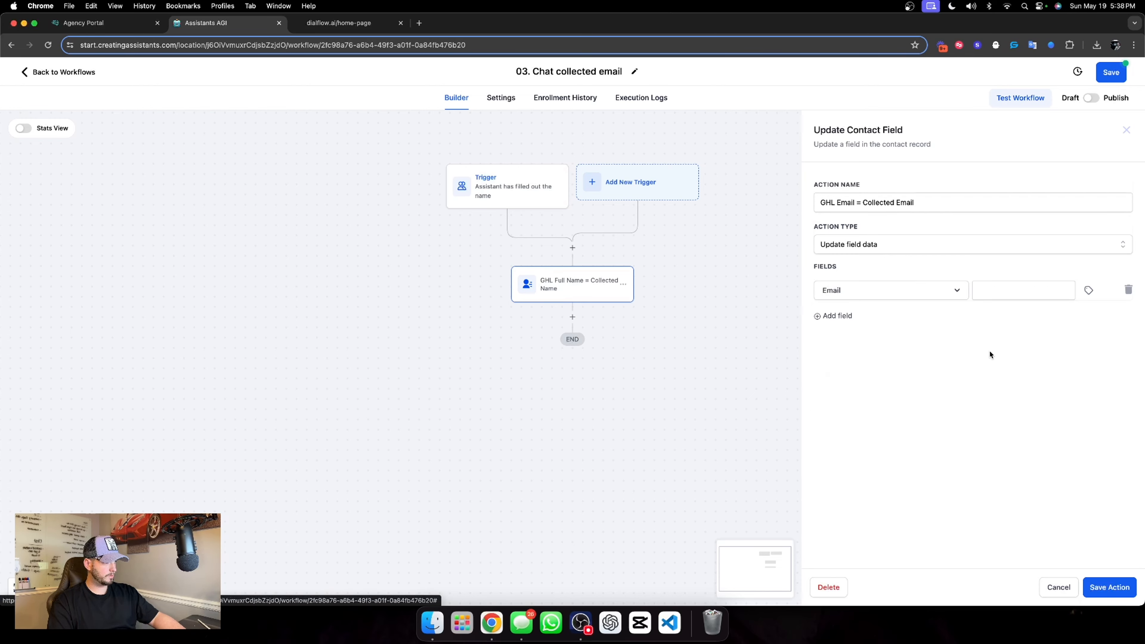
Set the Email value to the contact's Chat Widget Collected Email custom field and save the action
{"action": "left_click", "coordinate": [1088, 291]}
{"action": "left_click", "coordinate": [1082, 336]}
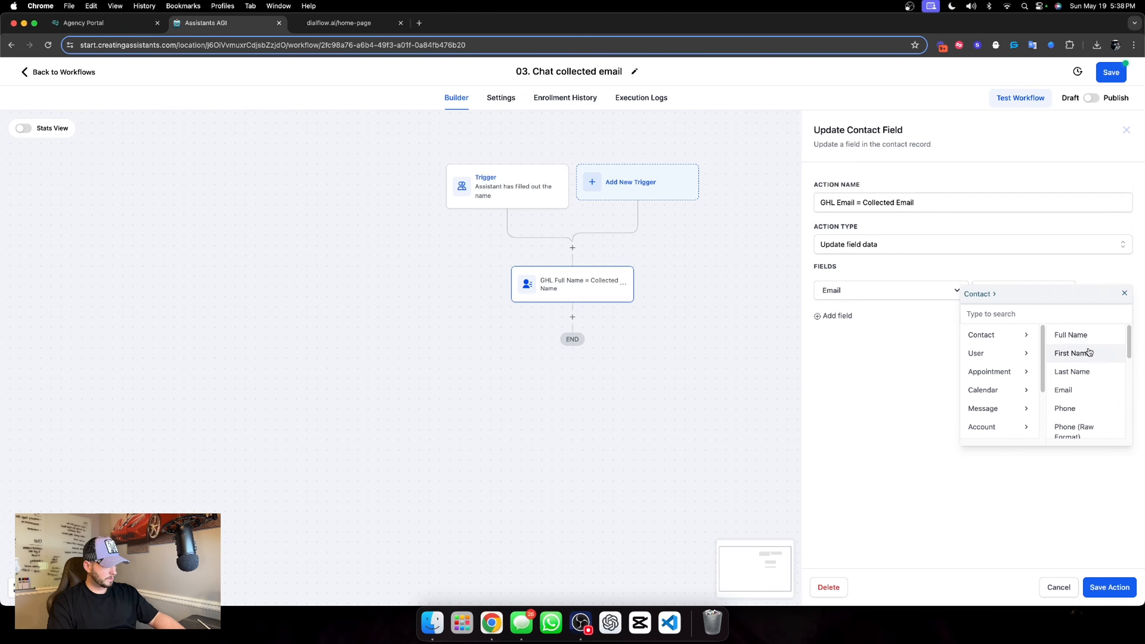
{"action": "scroll", "coordinate": [1074, 384], "scroll_direction": "down", "scroll_amount": 5}
{"action": "left_click", "coordinate": [1078, 431]}
{"action": "left_click", "coordinate": [1004, 314]}
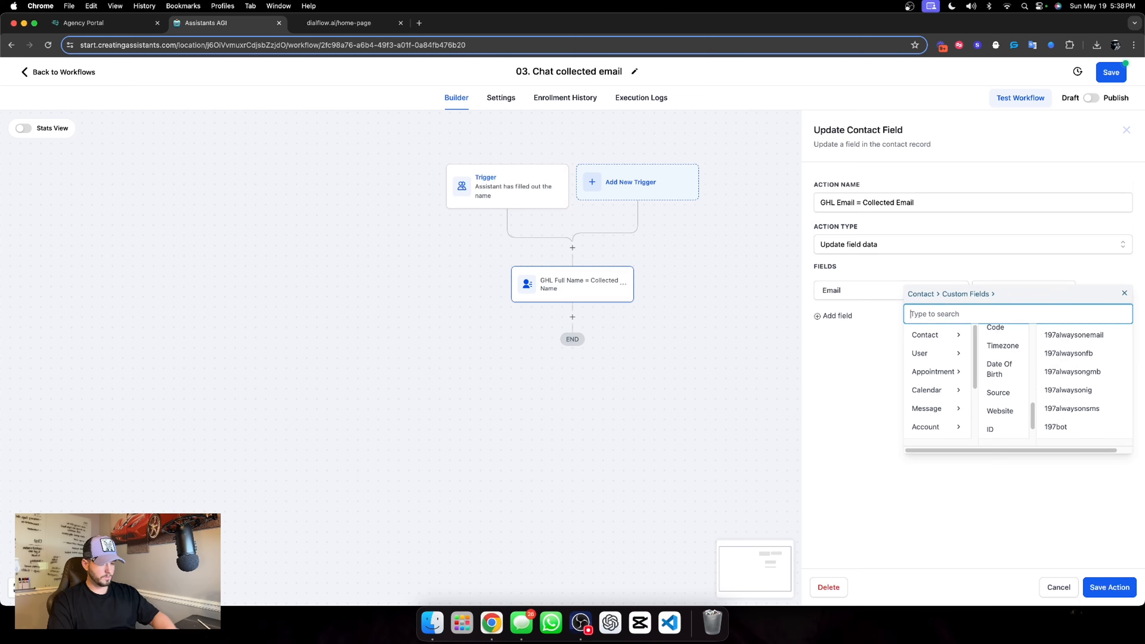
{"action": "type", "text": "chat"}
{"action": "left_click", "coordinate": [1002, 353]}
{"action": "left_click", "coordinate": [905, 425]}
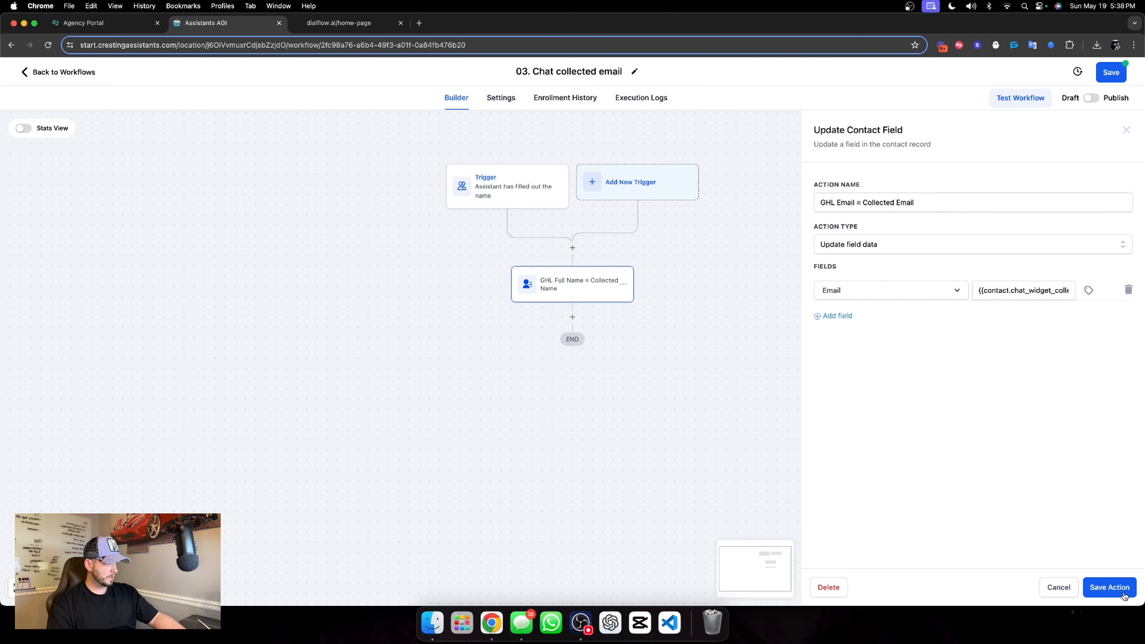
{"action": "left_click", "coordinate": [1110, 587]}
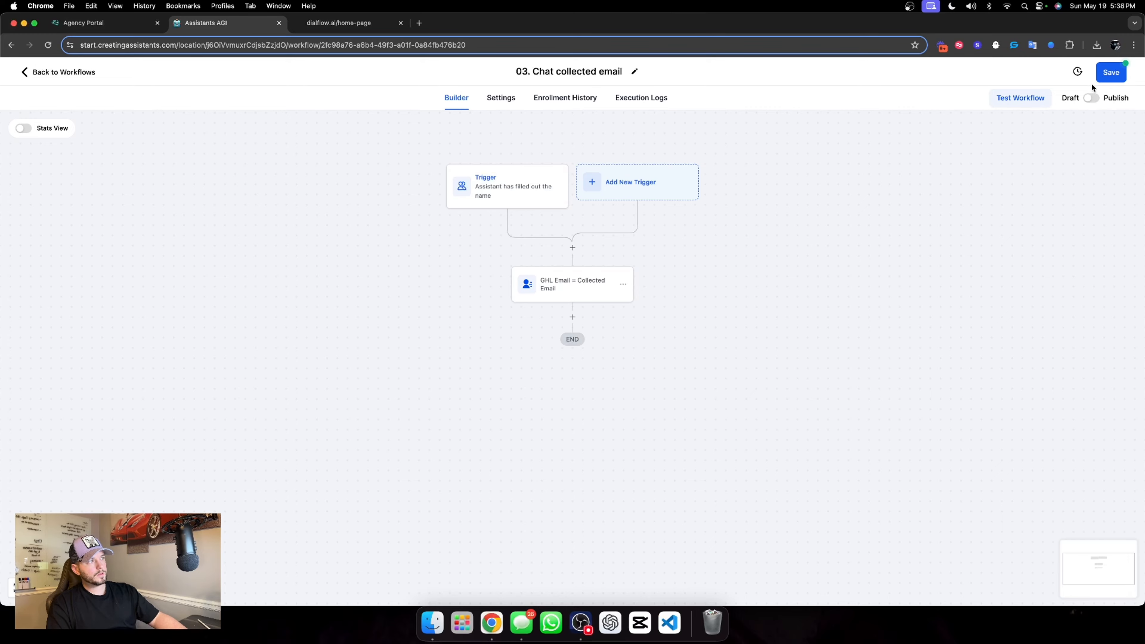
Publish and save the 03. Chat collected email workflow, and check its re-entry setting
{"action": "left_click", "coordinate": [1092, 97]}
{"action": "left_click", "coordinate": [498, 98]}
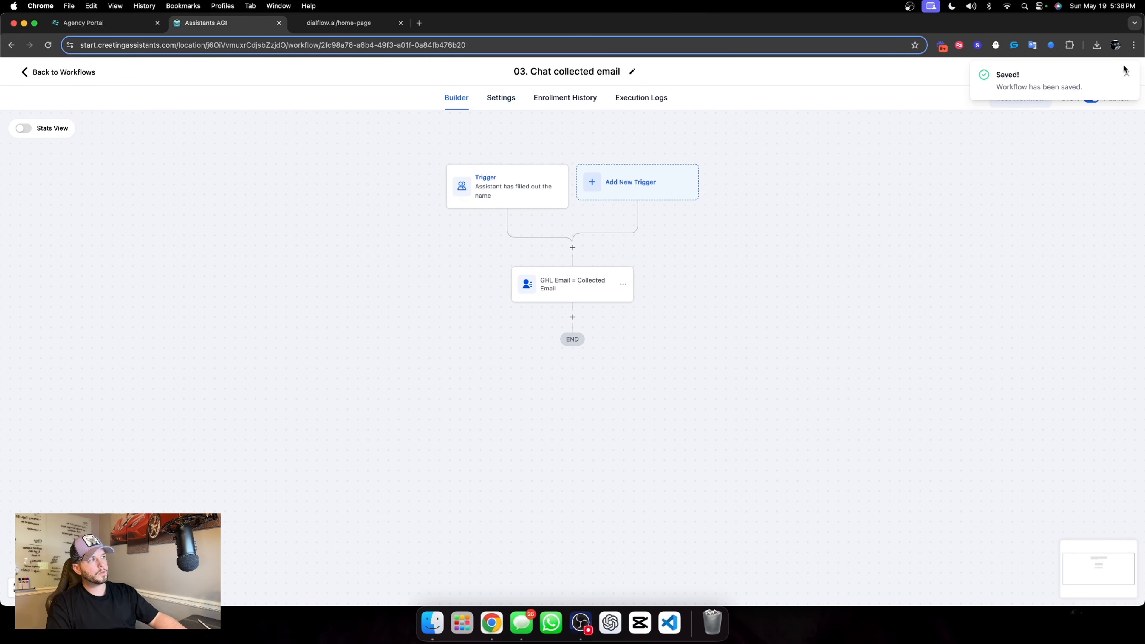
Open the 04. Chat collected phone number workflow and rename its trigger "Assistant has filled out the phone"
{"action": "left_click", "coordinate": [1125, 72]}
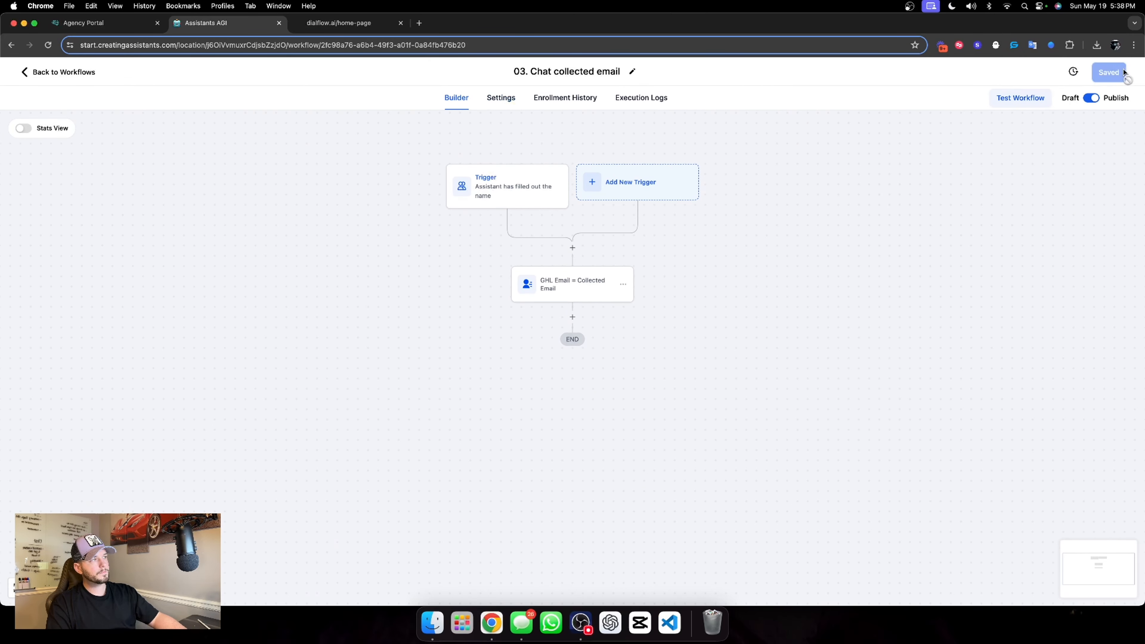
{"action": "left_click", "coordinate": [47, 75]}
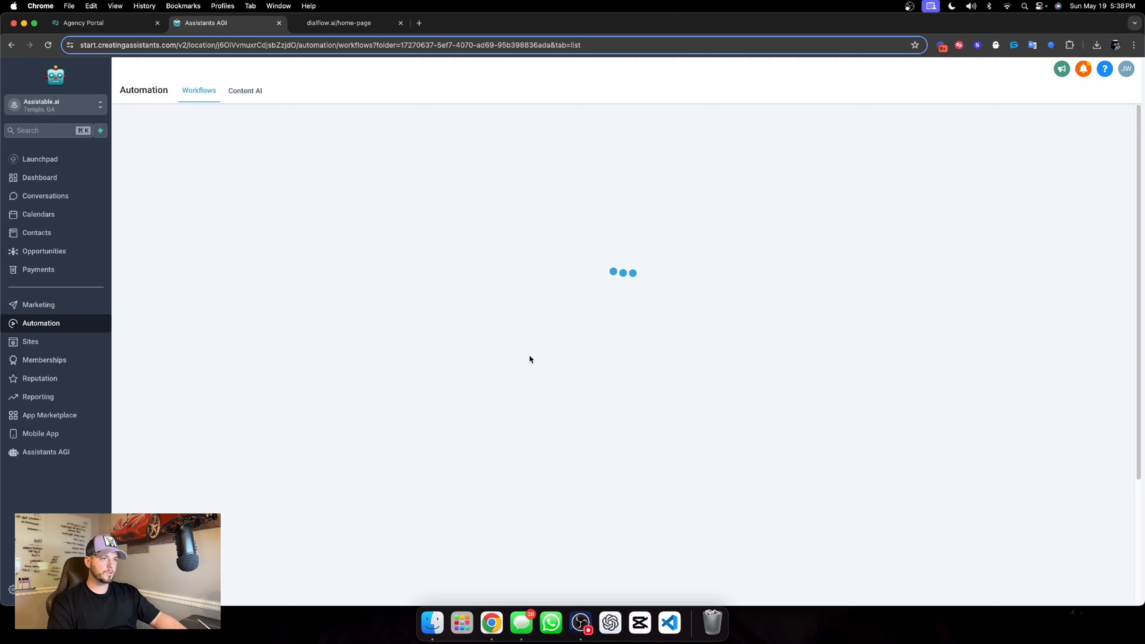
{"action": "left_click", "coordinate": [391, 364]}
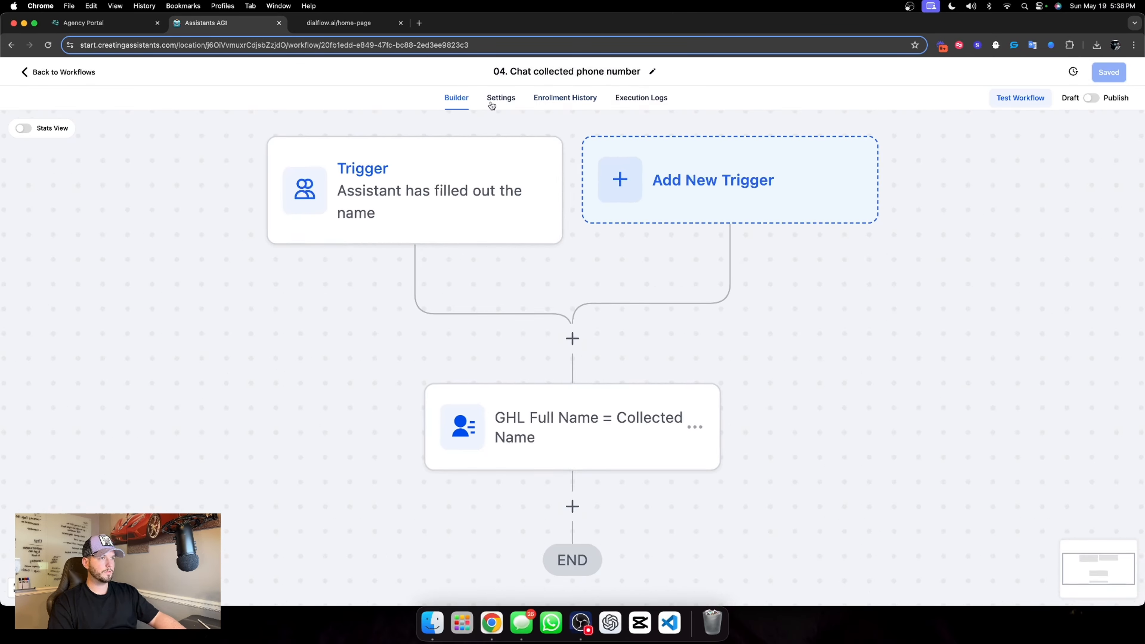
{"action": "left_click", "coordinate": [490, 181]}
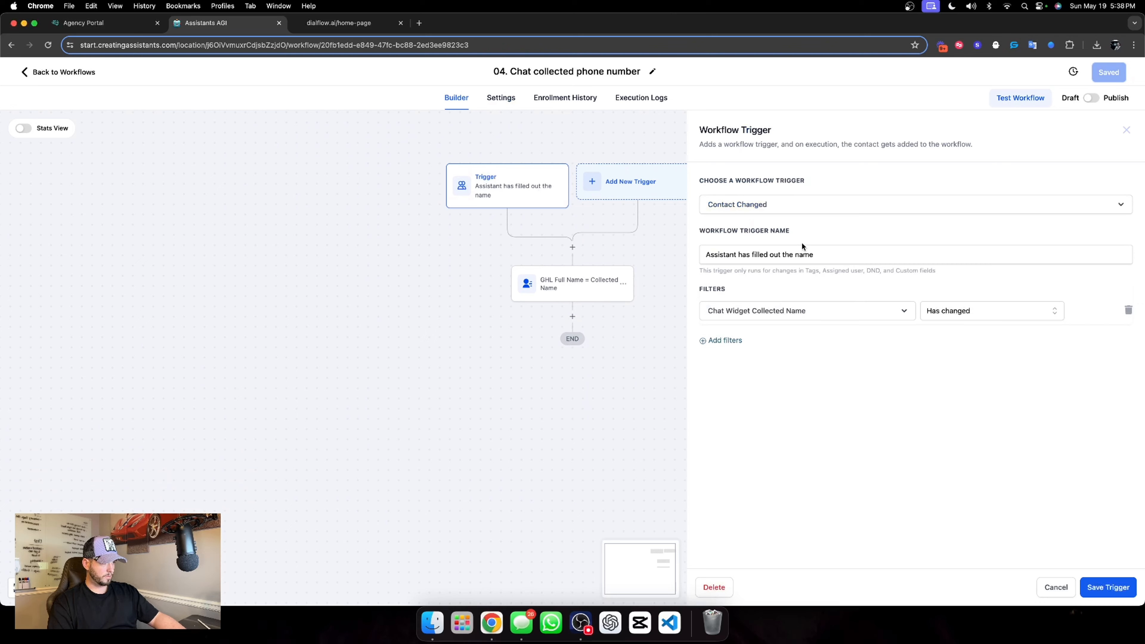
{"action": "left_click_drag", "start_coordinate": [817, 255], "coordinate": [797, 255]}
{"action": "type", "text": "pho"}
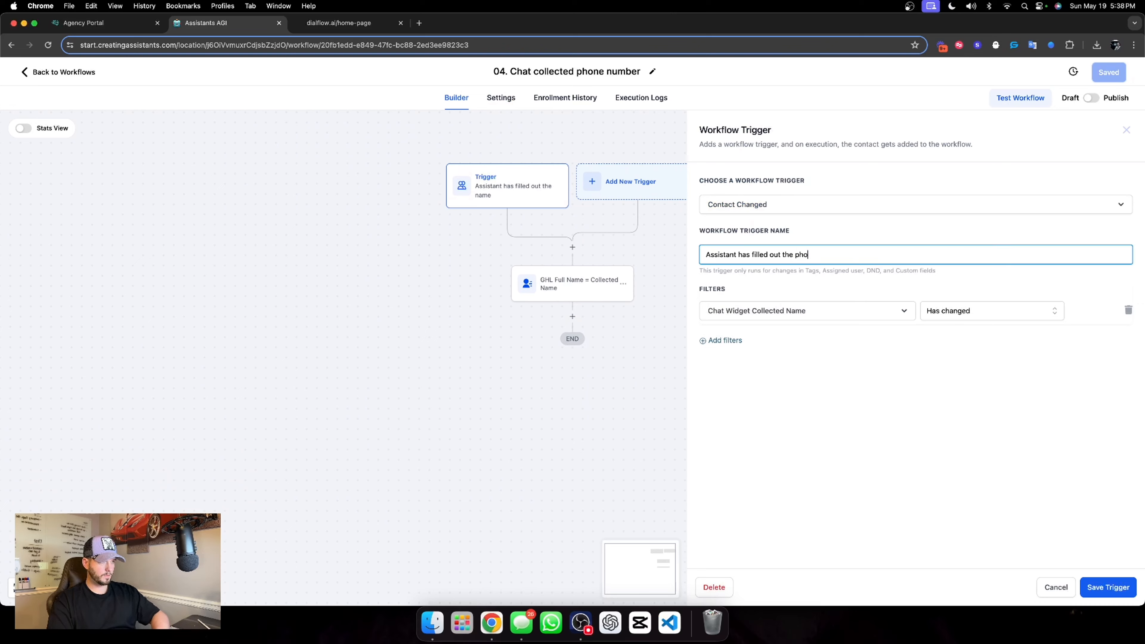
Set the trigger filter to Chat Widget Collected Phone Number has changed and save the trigger
{"action": "left_click", "coordinate": [798, 311]}
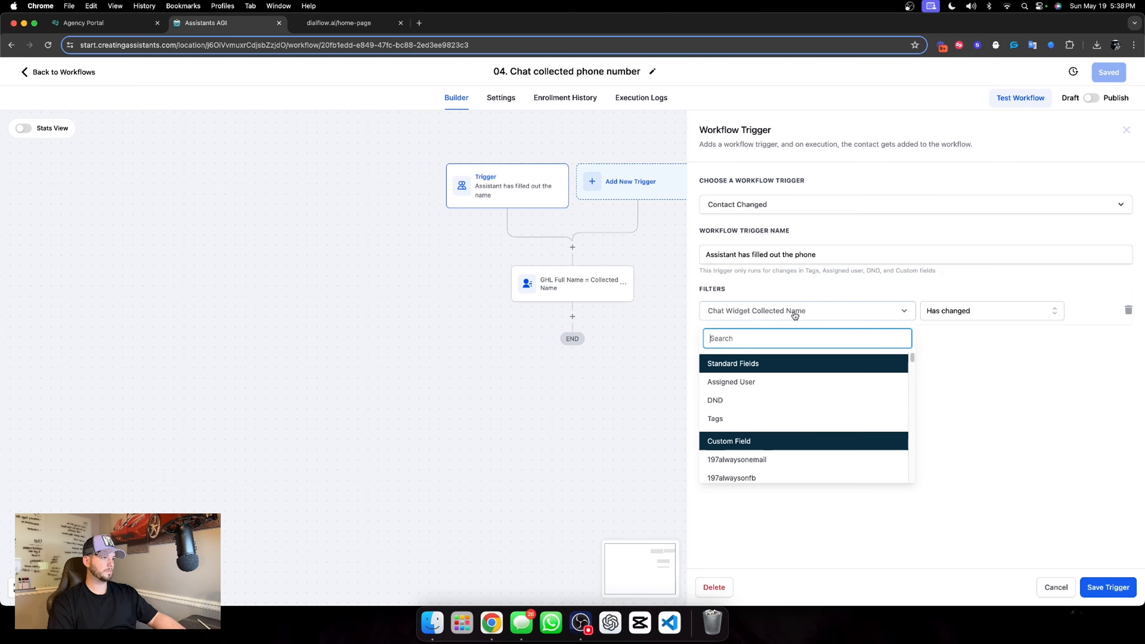
{"action": "scroll", "coordinate": [811, 415], "scroll_direction": "down", "scroll_amount": 3}
{"action": "type", "text": "at"}
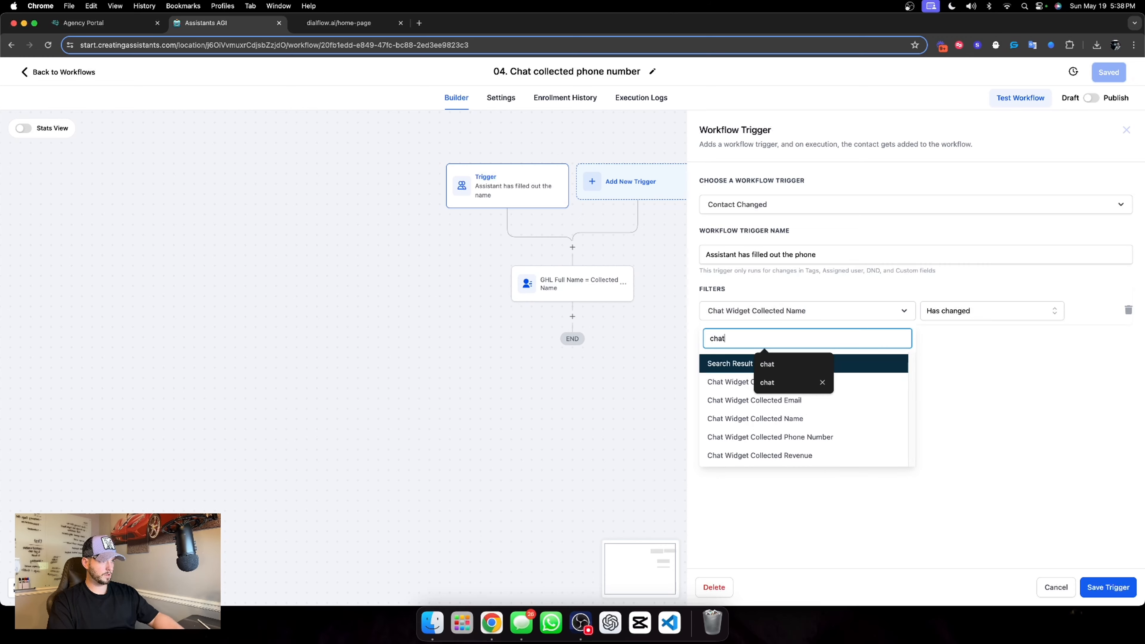
{"action": "left_click", "coordinate": [836, 438]}
{"action": "left_click", "coordinate": [977, 314]}
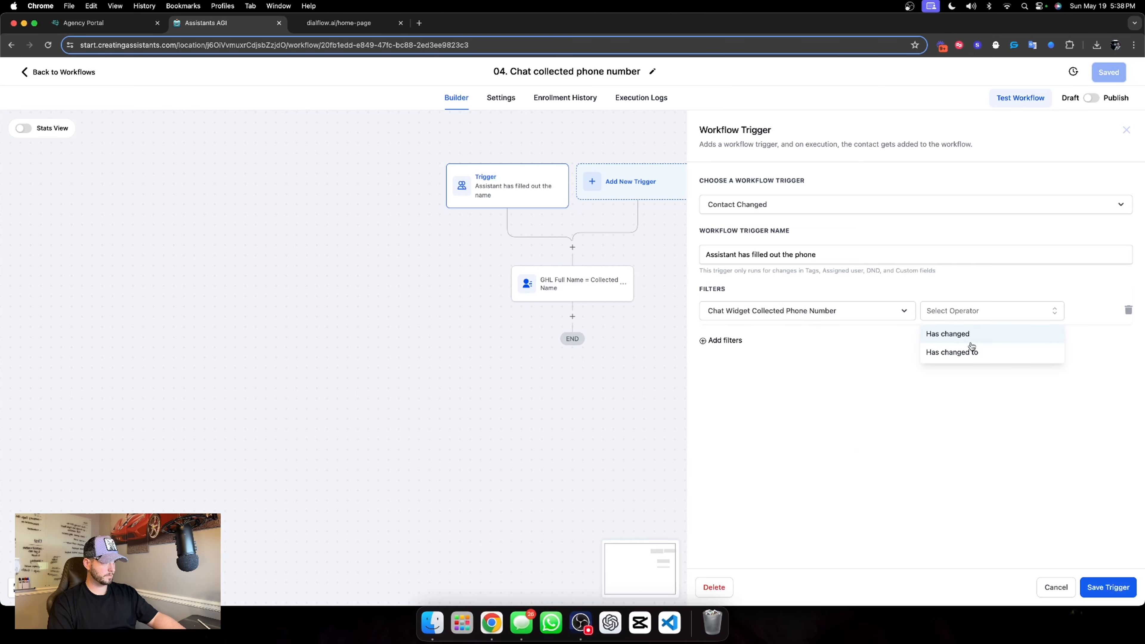
{"action": "left_click", "coordinate": [975, 350]}
{"action": "left_click", "coordinate": [1118, 595]}
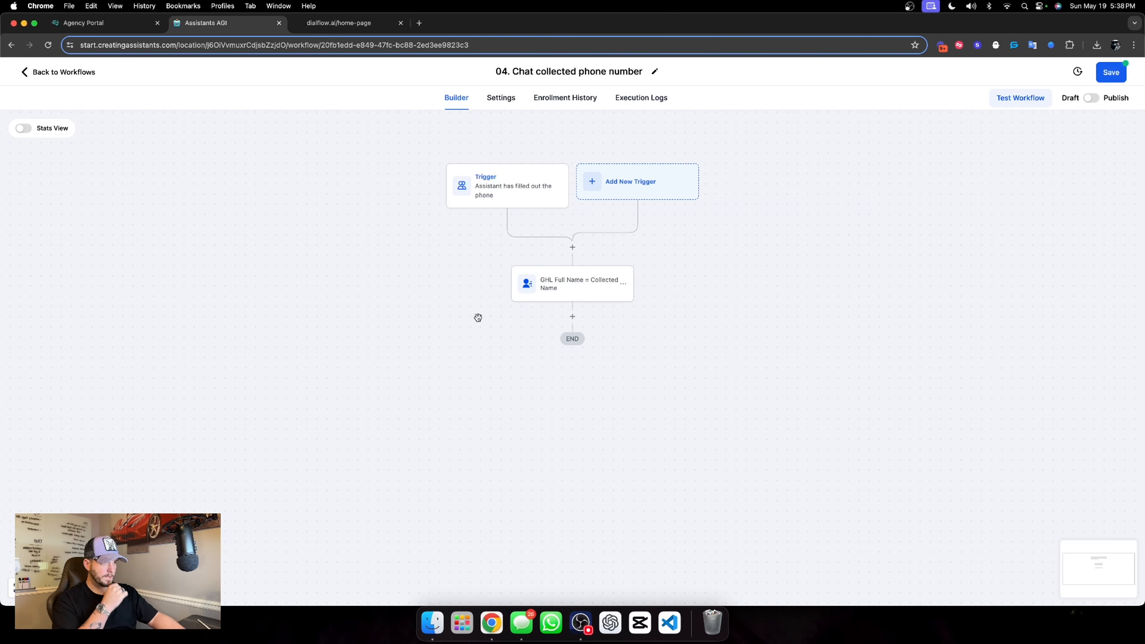
Rename the contact update action "GHL Phone Number = Collected Phone"
{"action": "left_click", "coordinate": [539, 288]}
{"action": "left_click_drag", "start_coordinate": [837, 201], "coordinate": [871, 201]}
{"action": "type", "text": "Phone Number"}
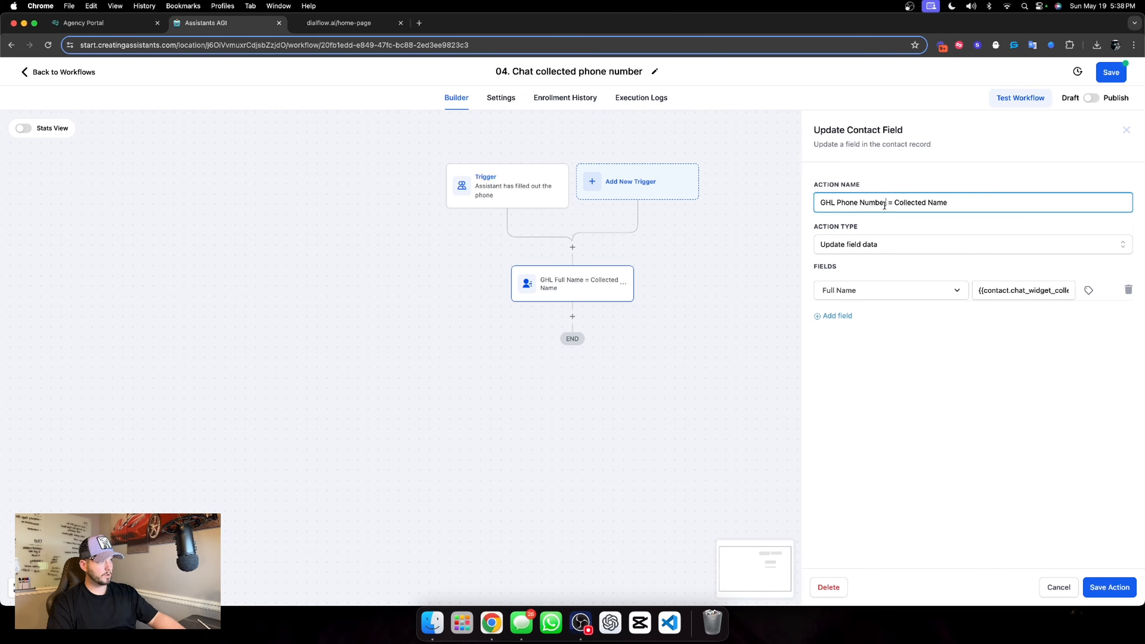
{"action": "double_click", "coordinate": [930, 202]}
{"action": "type", "text": "Phone"}
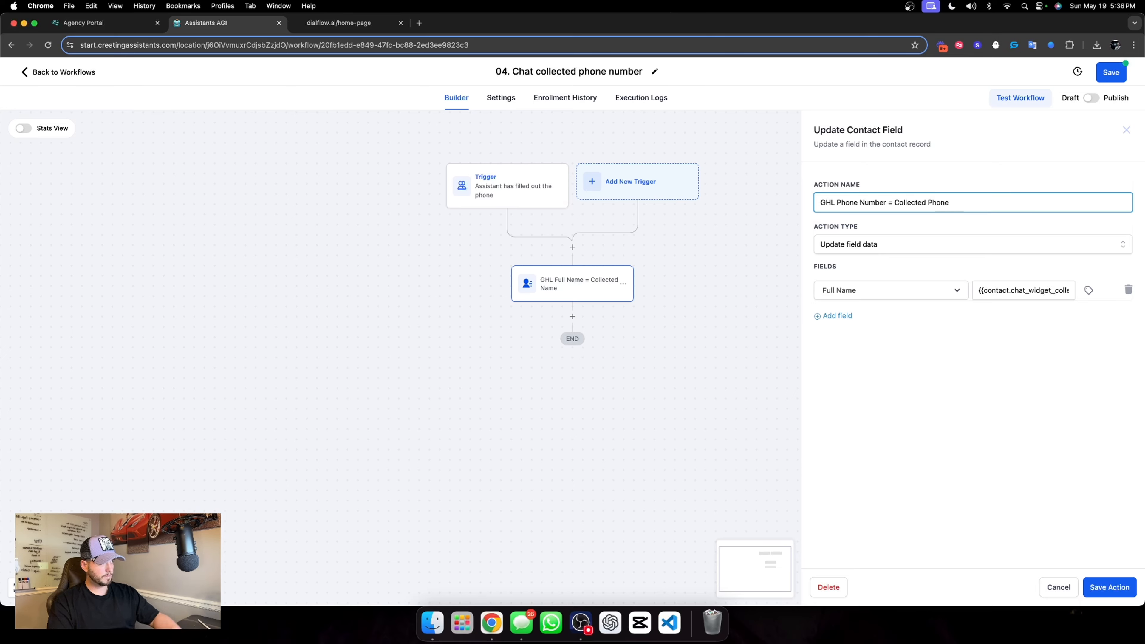
Clear the action's existing field value and make Phone the contact field it updates
{"action": "triple_click", "coordinate": [1005, 289]}
{"action": "key", "text": "BackSpace"}
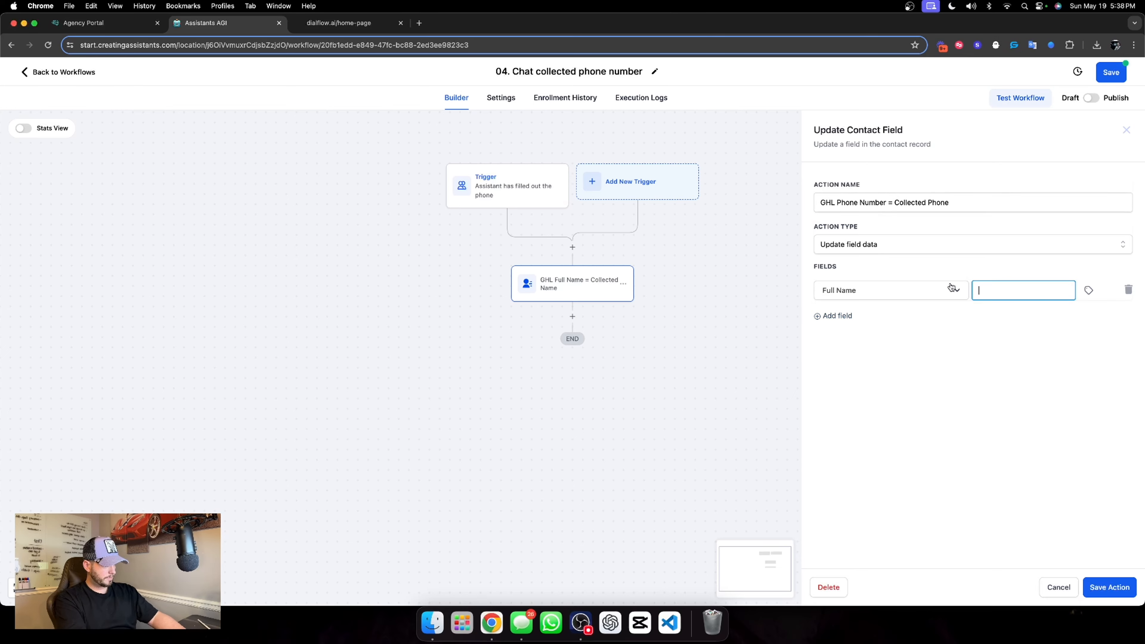
{"action": "left_click", "coordinate": [957, 290]}
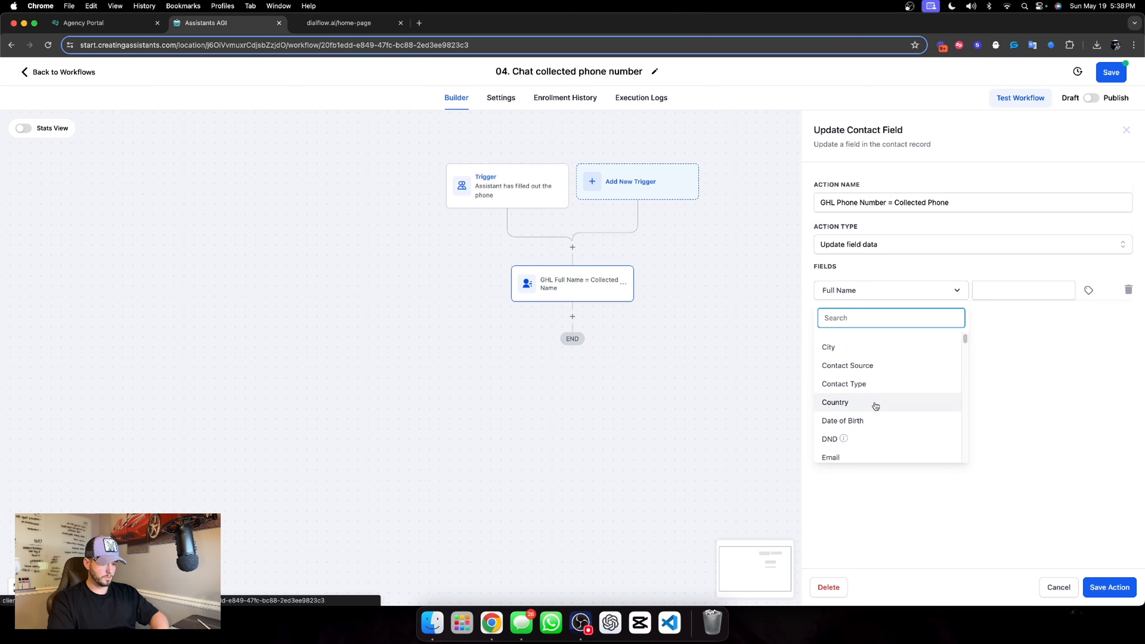
{"action": "type", "text": "chat"}
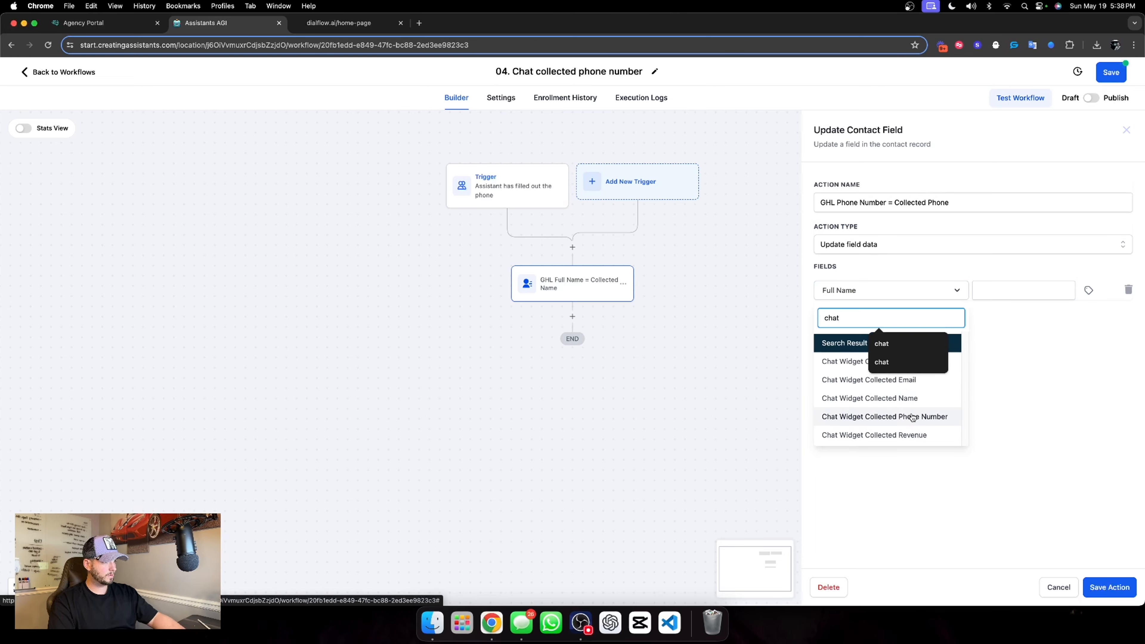
{"action": "left_click", "coordinate": [851, 292]}
{"action": "left_click", "coordinate": [851, 292]}
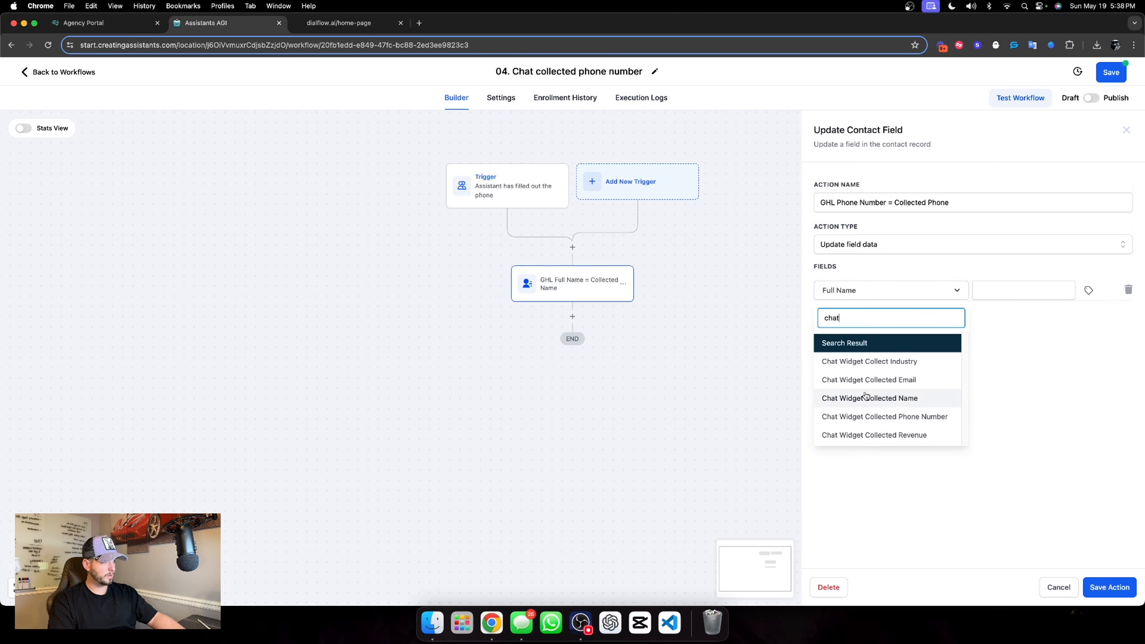
{"action": "key", "text": "BackSpace"}
{"action": "key", "text": "BackSpace"}
{"action": "key", "text": "BackSpace"}
{"action": "key", "text": "BackSpace"}
{"action": "type", "text": "phone"}
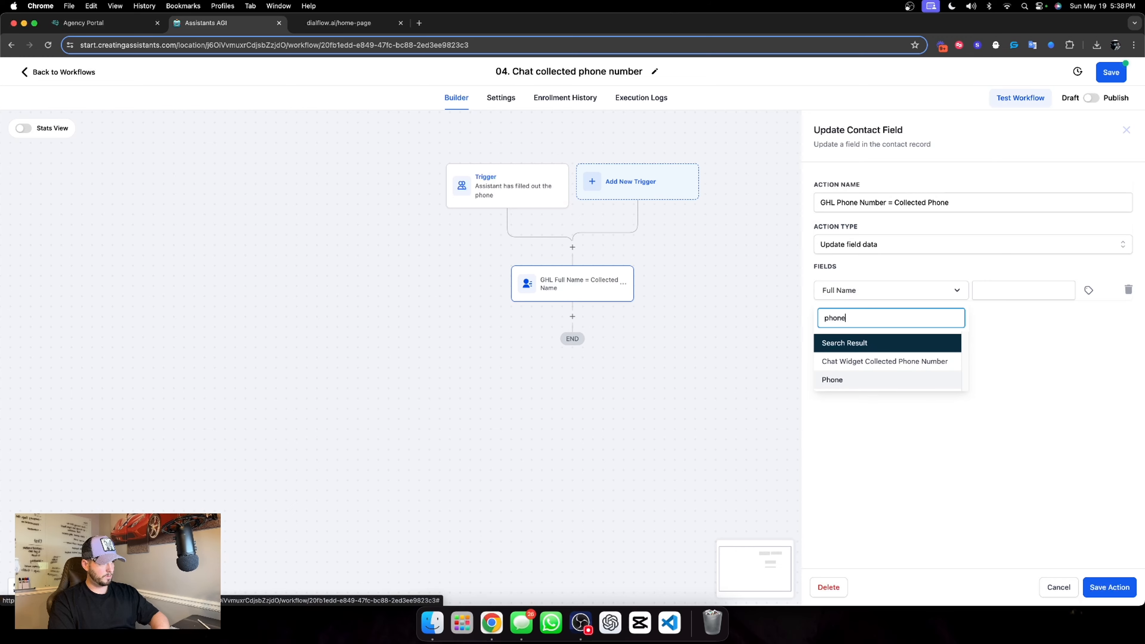
{"action": "left_click", "coordinate": [853, 380]}
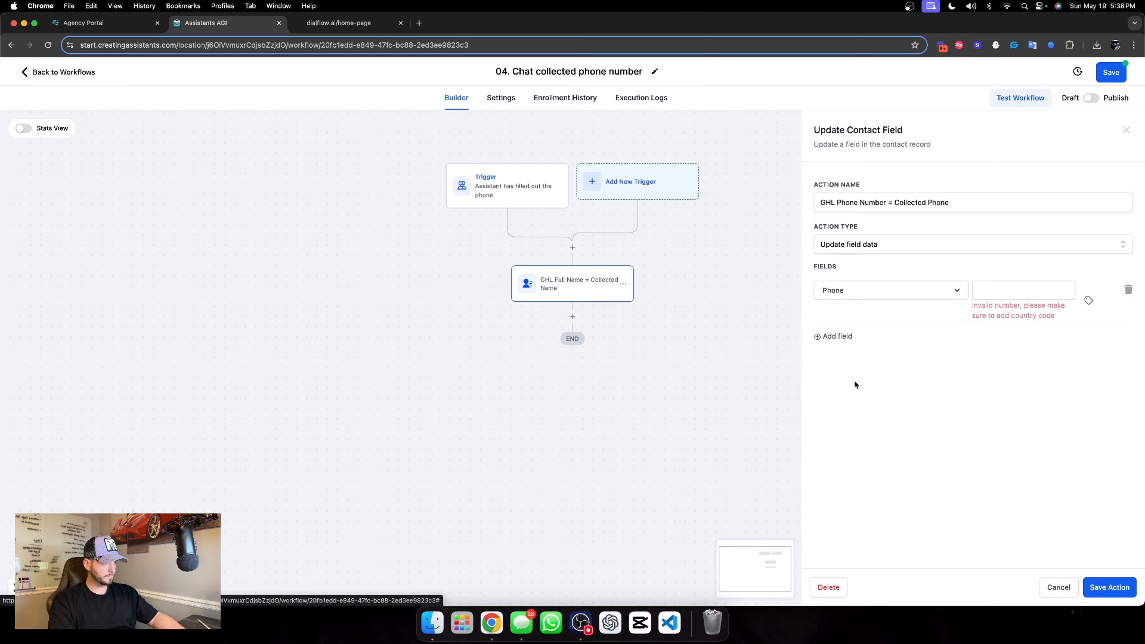
Set the Phone value to the contact's Chat Widget Collected Phone Number custom field and save the action
{"action": "left_click", "coordinate": [1090, 299]}
{"action": "left_click", "coordinate": [1083, 334]}
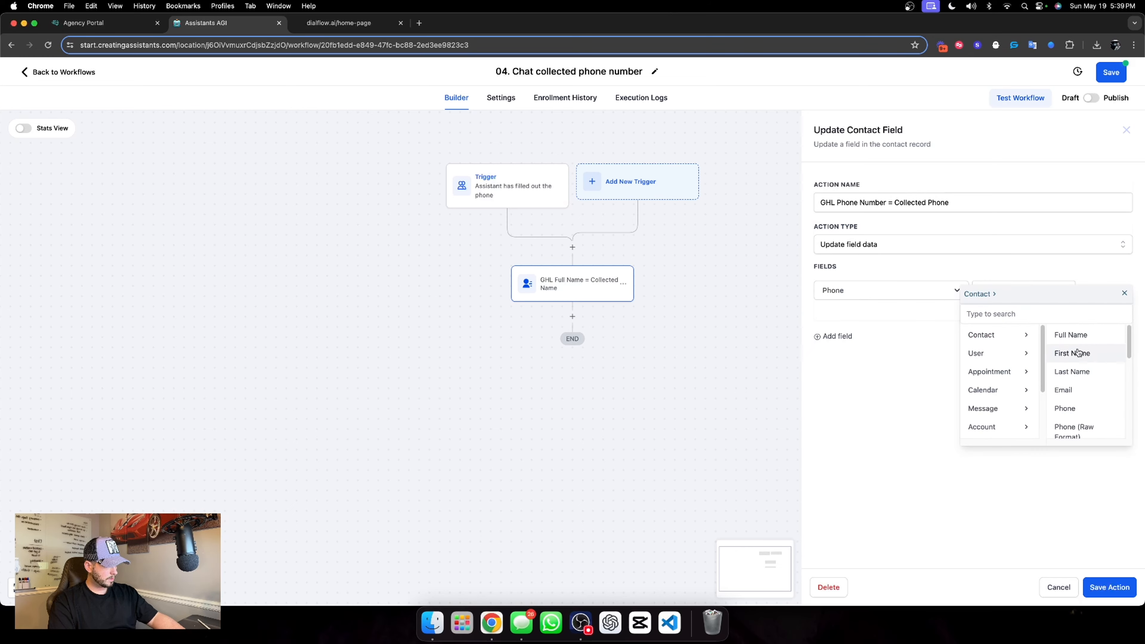
{"action": "scroll", "coordinate": [1077, 361], "scroll_direction": "down", "scroll_amount": 10}
{"action": "left_click", "coordinate": [1082, 429]}
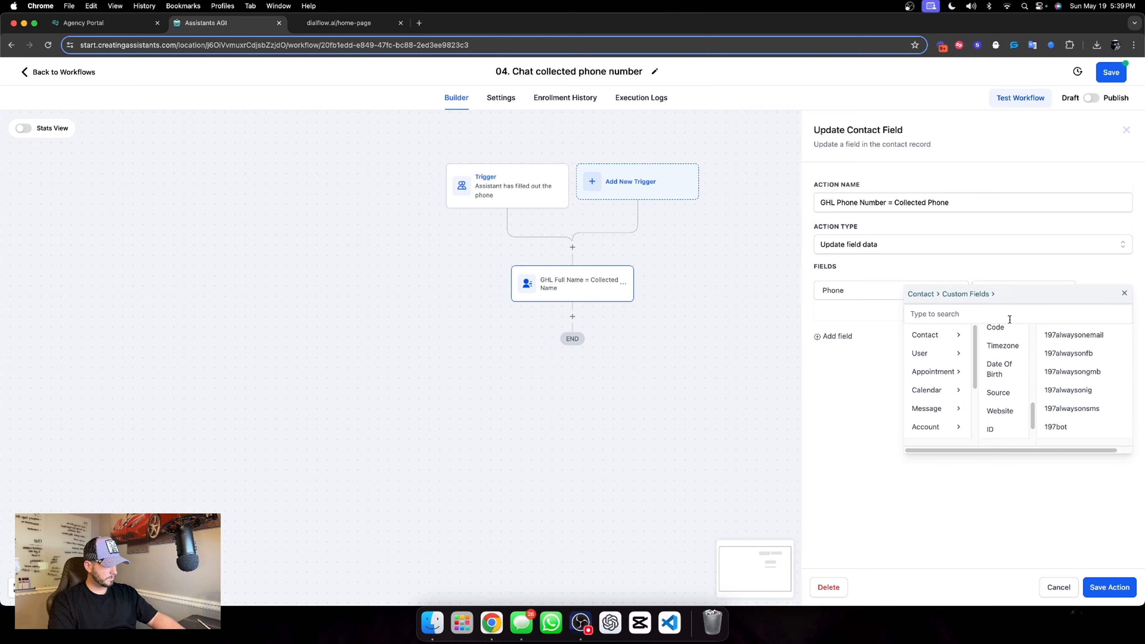
{"action": "left_click", "coordinate": [1010, 314]}
{"action": "type", "text": "chat"}
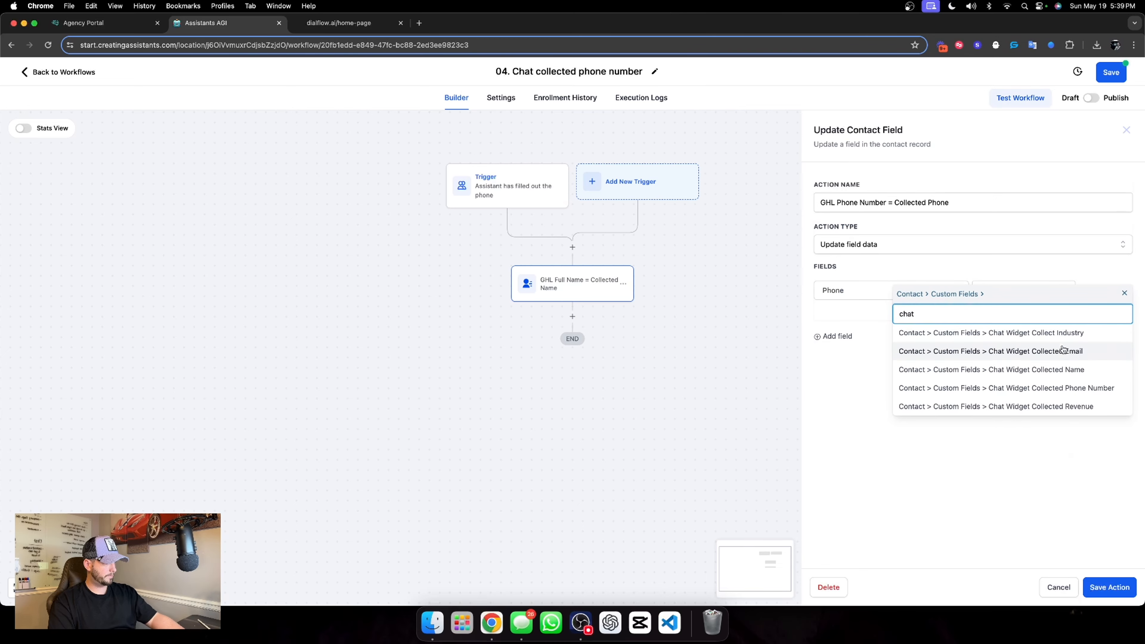
{"action": "left_click", "coordinate": [1057, 389]}
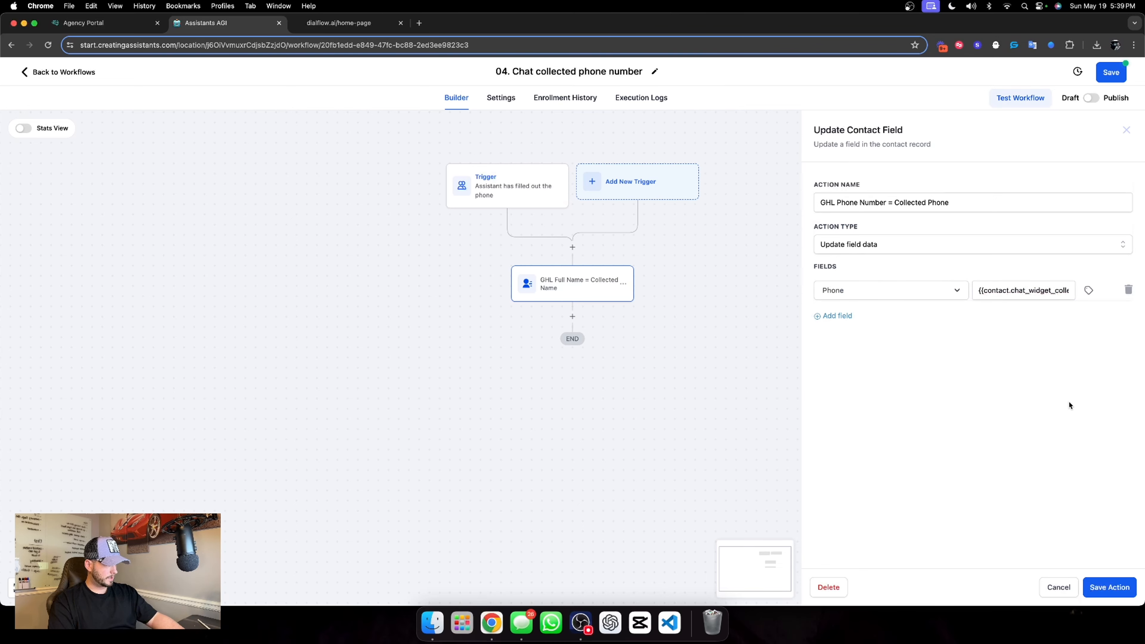
{"action": "left_click", "coordinate": [1111, 587]}
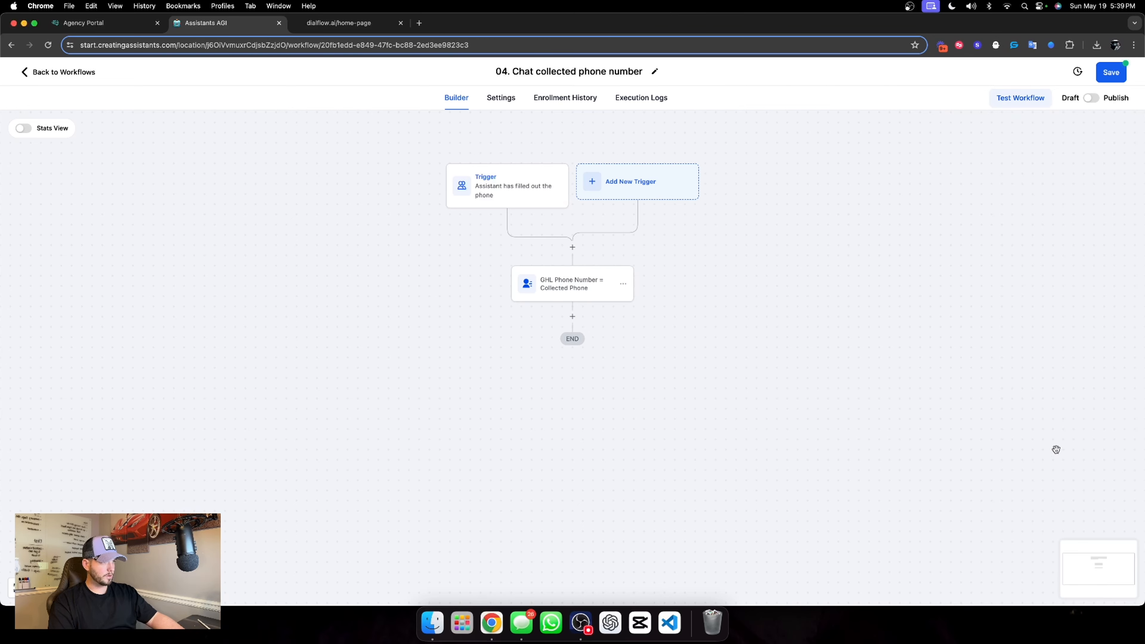
Publish and save the 04. Chat collected phone number workflow, and return to the workflow list
{"action": "left_click", "coordinate": [1091, 97]}
{"action": "left_click", "coordinate": [1113, 48]}
{"action": "left_click", "coordinate": [945, 114]}
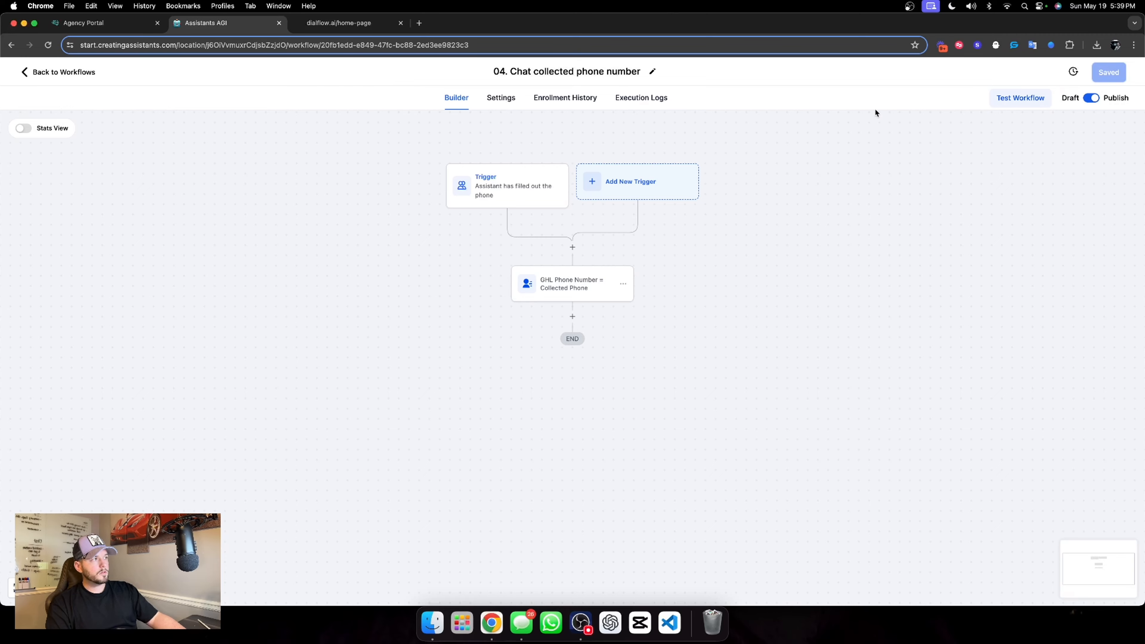
{"action": "left_click", "coordinate": [54, 71]}
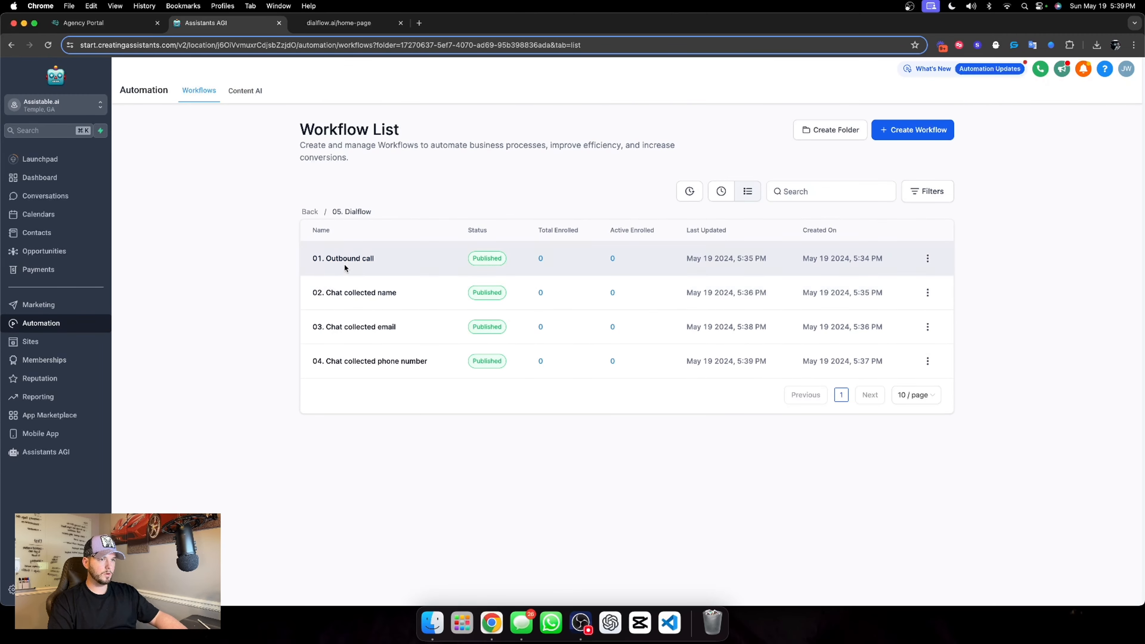
Open the Information extraction goal in the conversation flow of Dialflow's Chat Widget AI assistant
{"action": "left_click", "coordinate": [46, 452]}
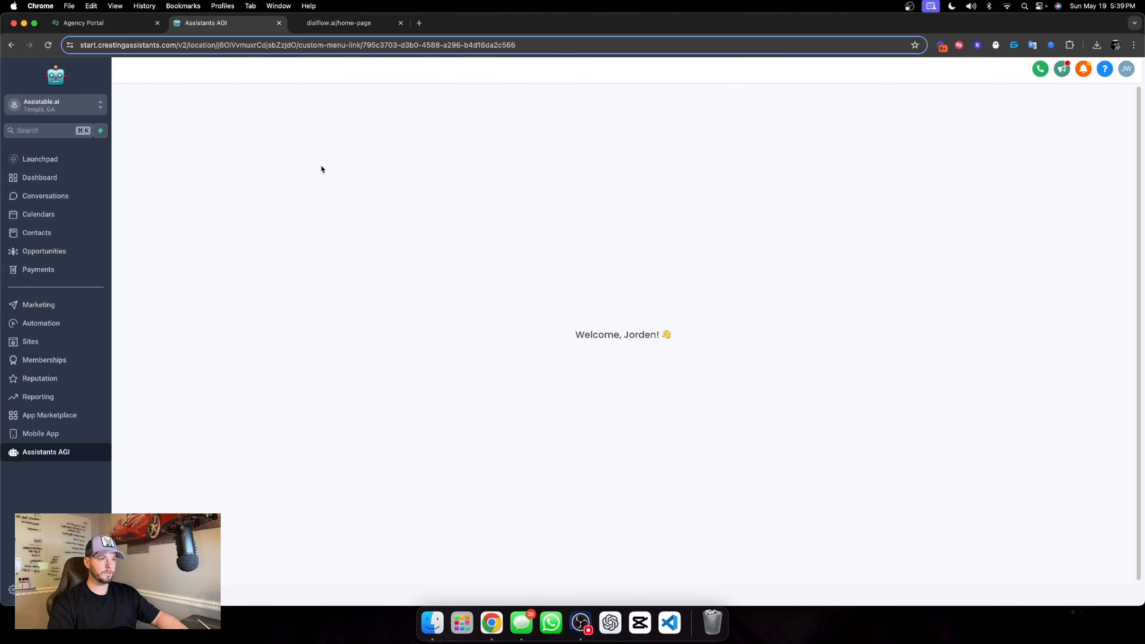
{"action": "left_click", "coordinate": [179, 182]}
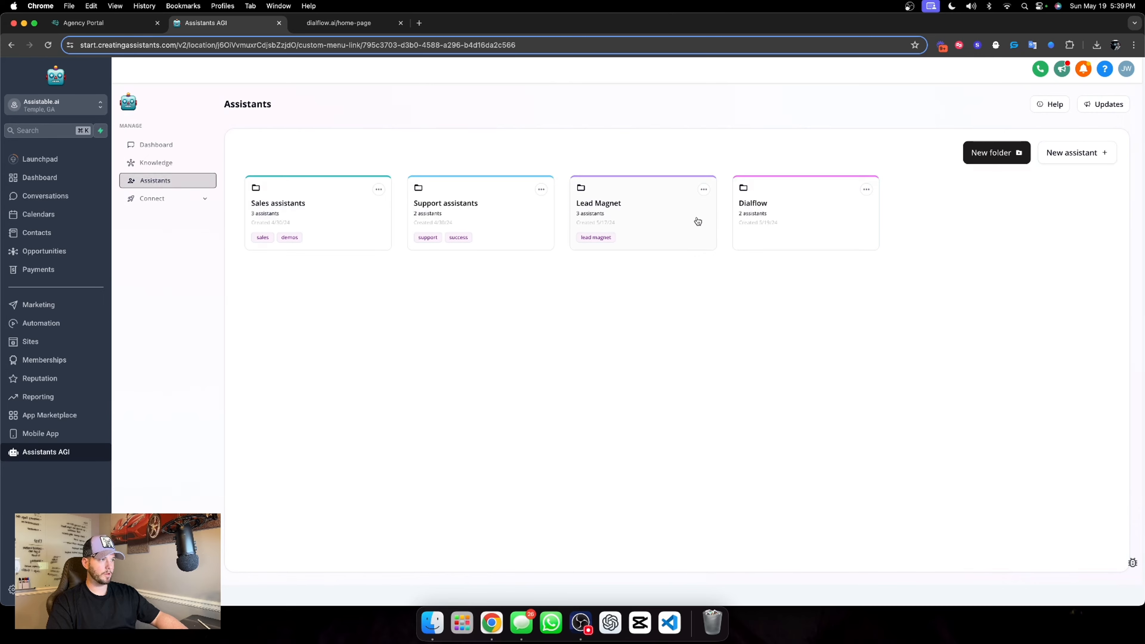
{"action": "left_click", "coordinate": [749, 213]}
{"action": "left_click", "coordinate": [351, 277]}
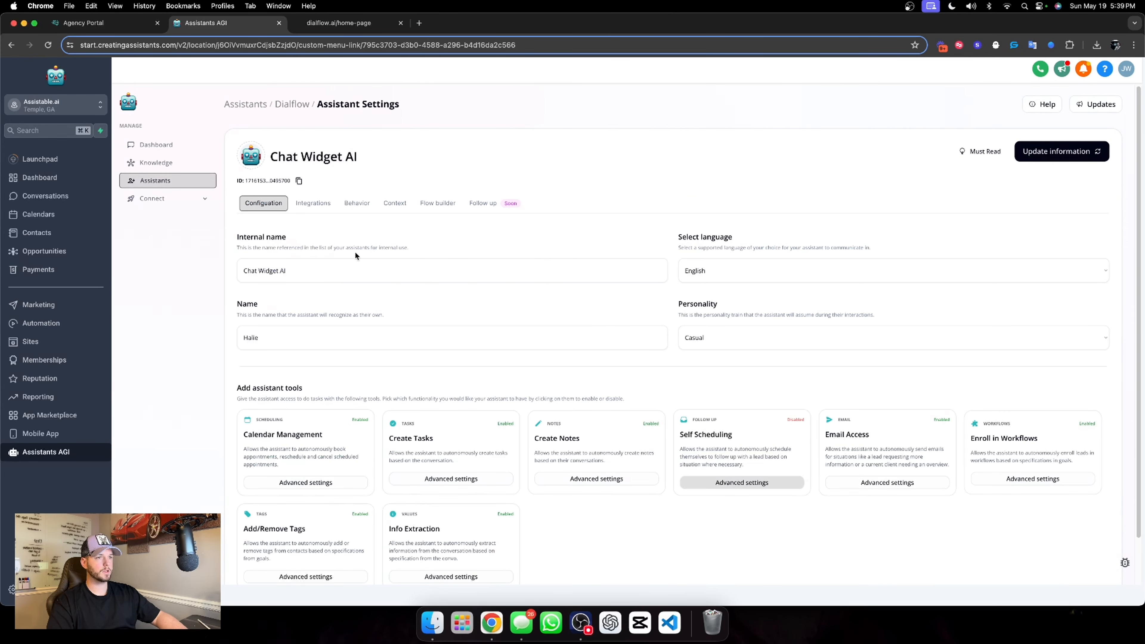
{"action": "left_click", "coordinate": [437, 203]}
{"action": "scroll", "coordinate": [614, 279], "scroll_direction": "down", "scroll_amount": 3}
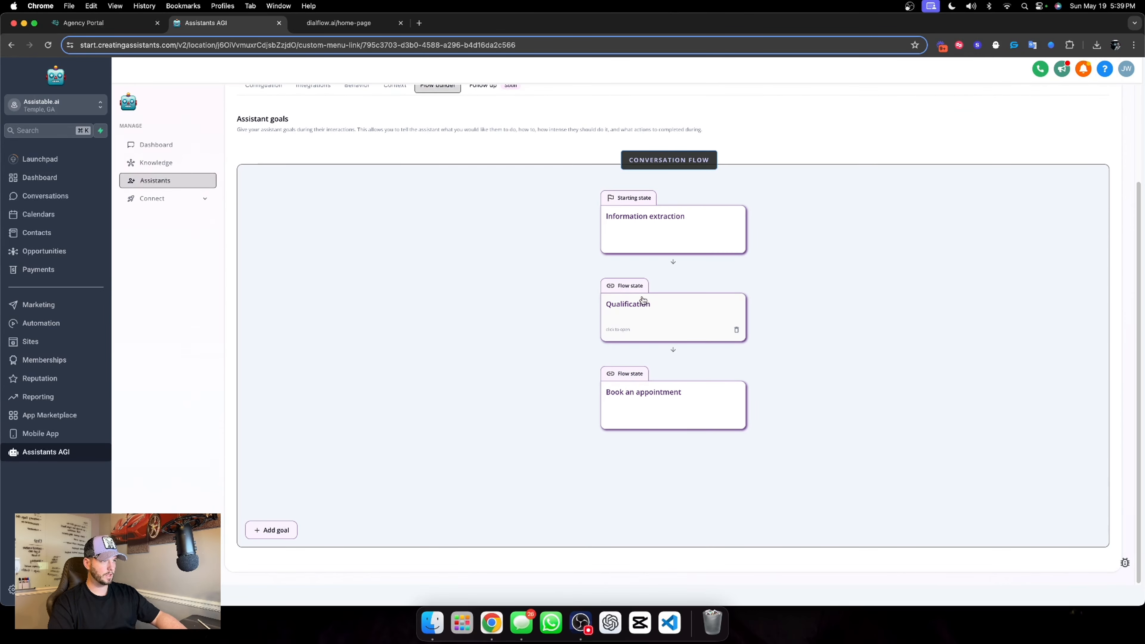
{"action": "left_click", "coordinate": [675, 237]}
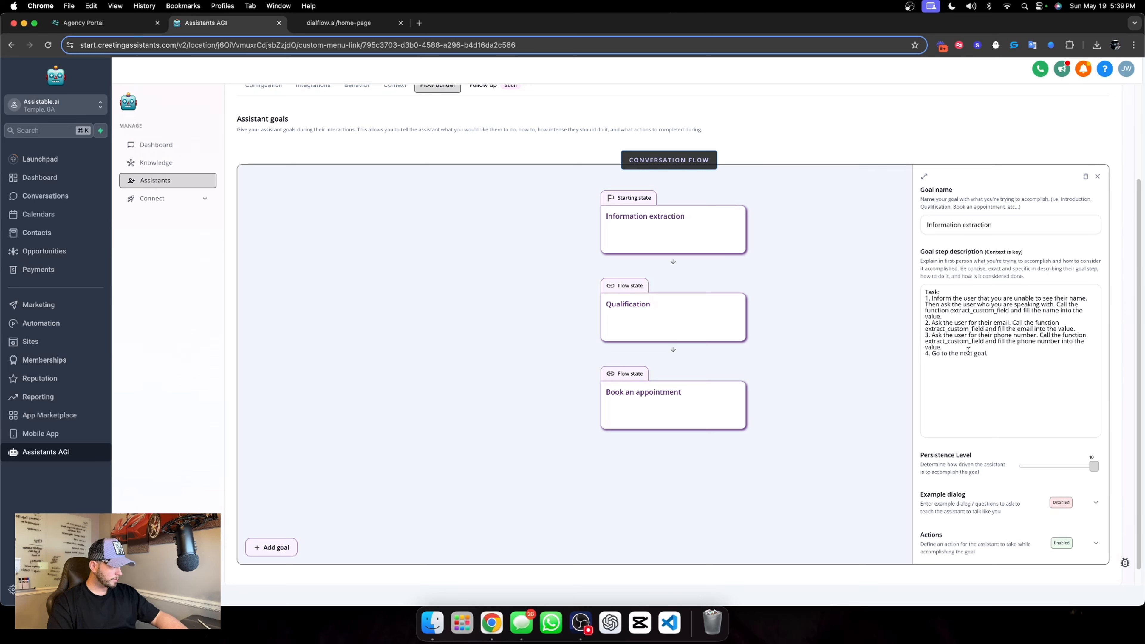
In the goal step description, add "with a +1" after "fill the phone number" in the third task
{"action": "left_click", "coordinate": [1065, 344]}
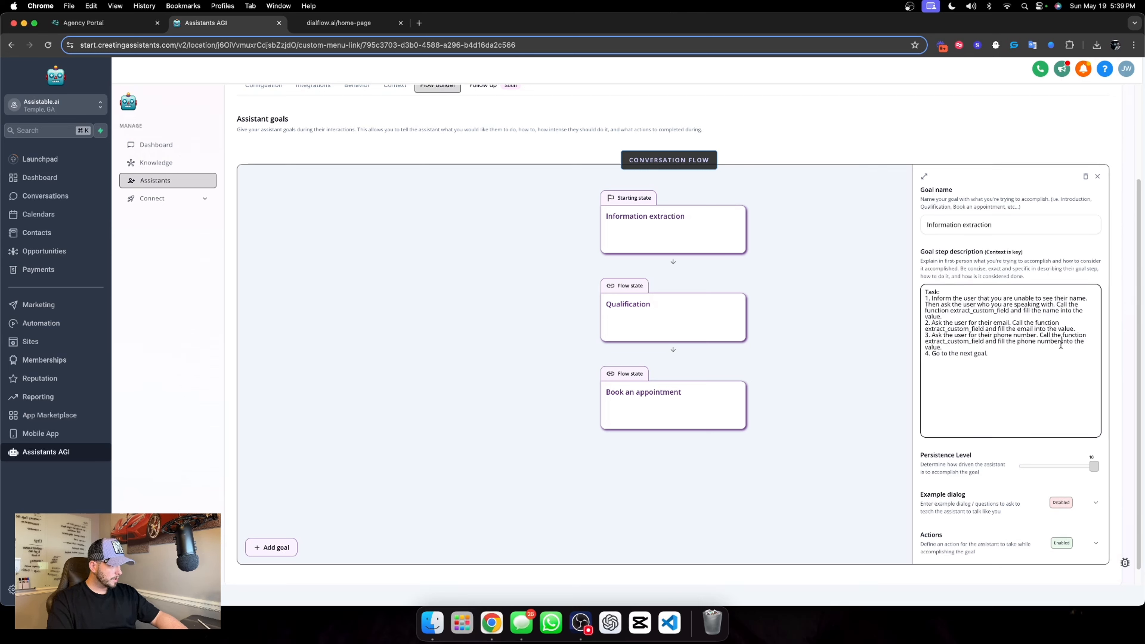
{"action": "type", "text": "with a +1 country code"}
Add "with a +1 country code" after "fill the phone number" in the Chat Widget Collected Phone Number field description and save the action
{"action": "left_click", "coordinate": [1095, 544]}
{"action": "scroll", "coordinate": [1027, 476], "scroll_direction": "down", "scroll_amount": 7}
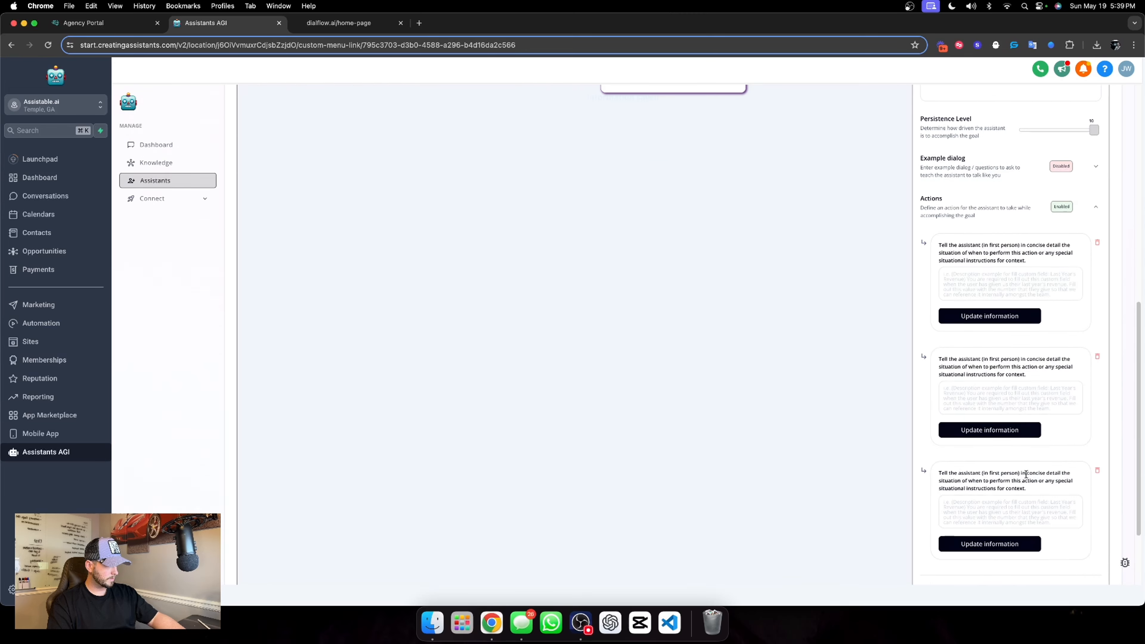
{"action": "scroll", "coordinate": [1017, 437], "scroll_direction": "down", "scroll_amount": 1}
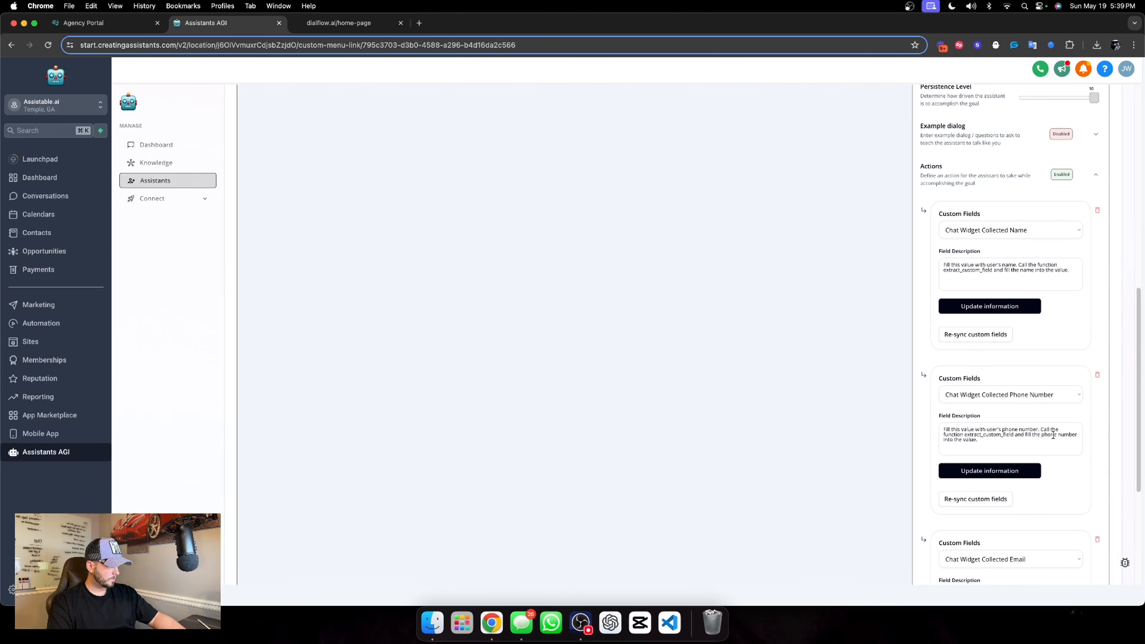
{"action": "left_click", "coordinate": [944, 441]}
{"action": "type", "text": "with a "}
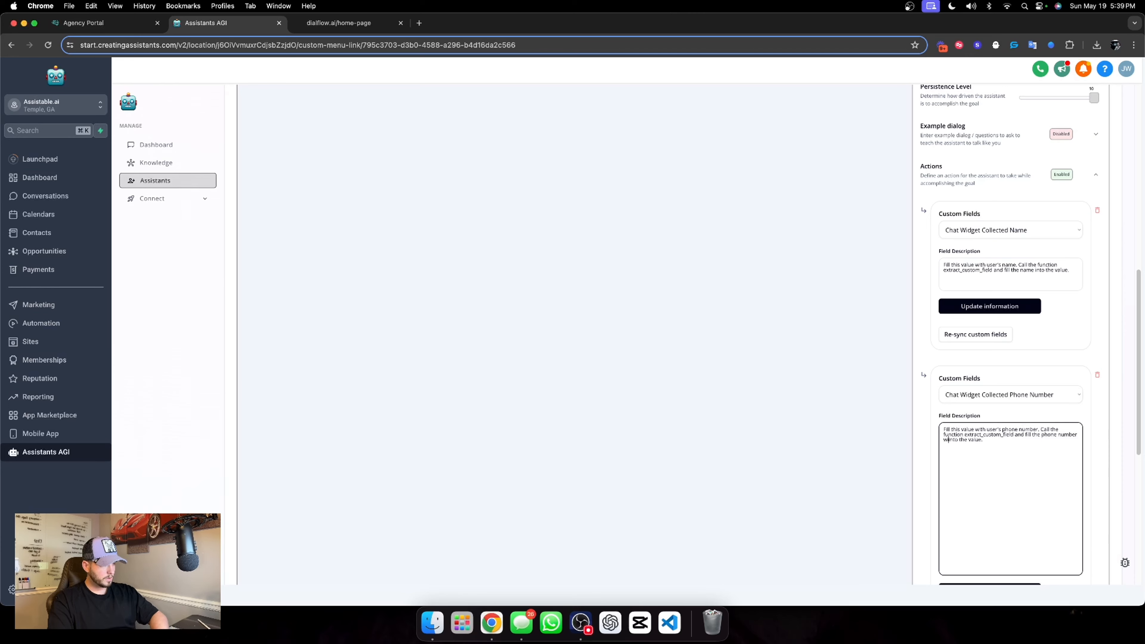
{"action": "type", "text": "+1 country "}
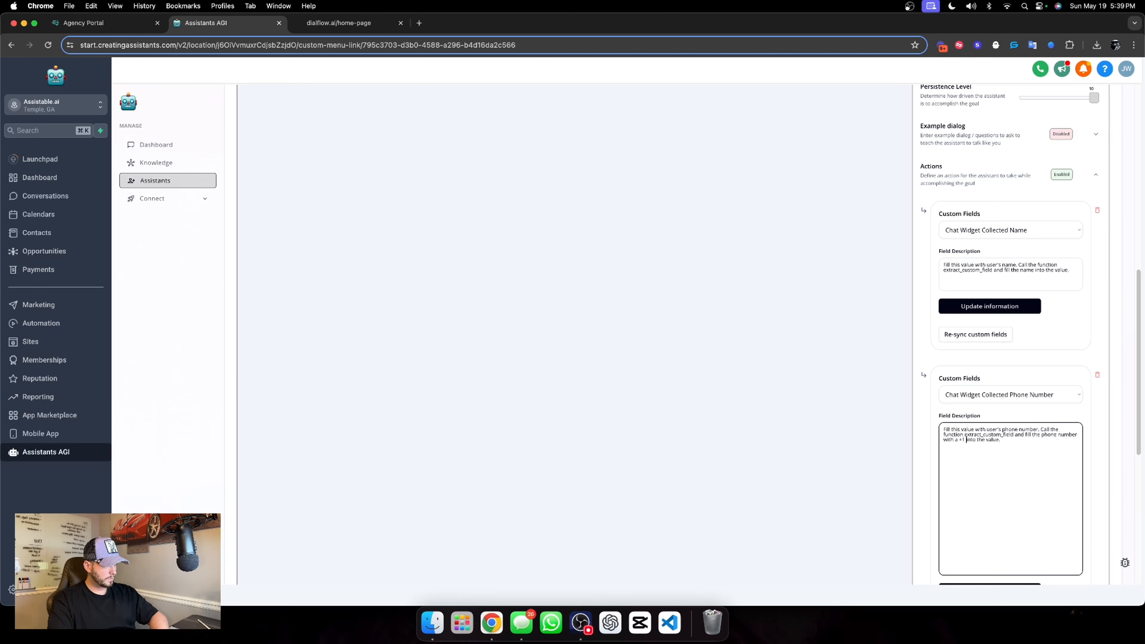
{"action": "type", "text": "cod"}
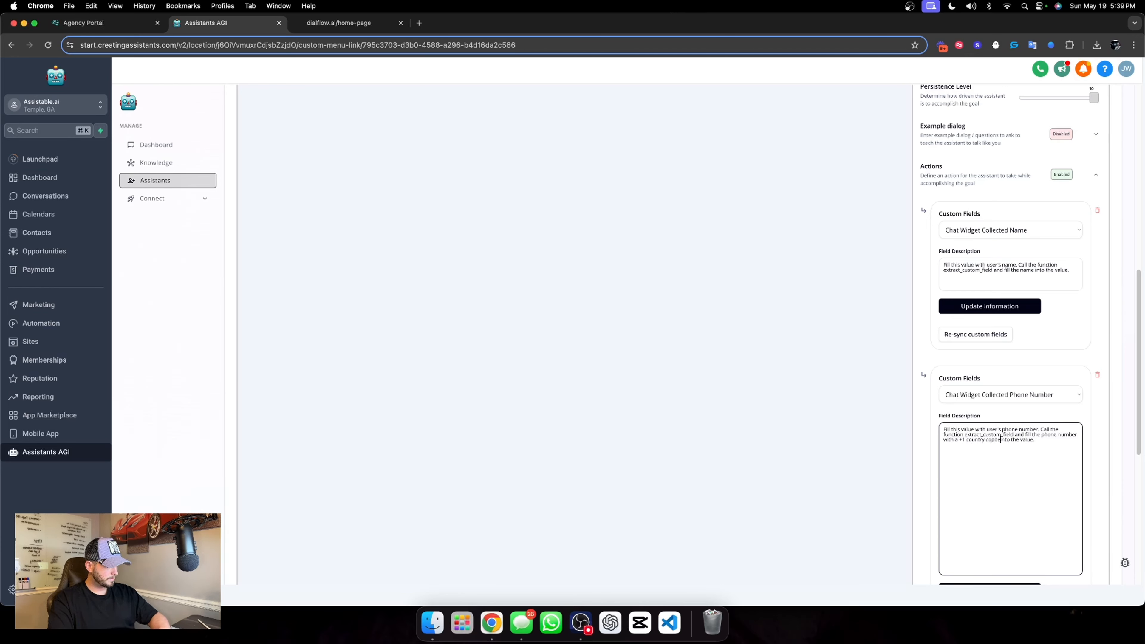
{"action": "type", "text": "e"}
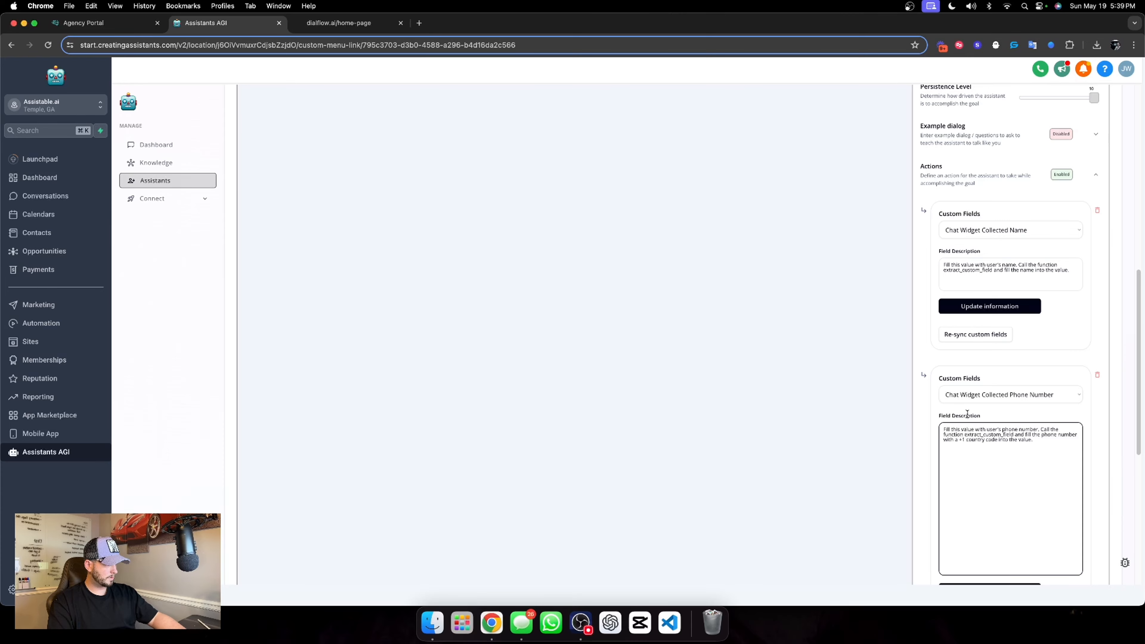
{"action": "left_click", "coordinate": [983, 471]}
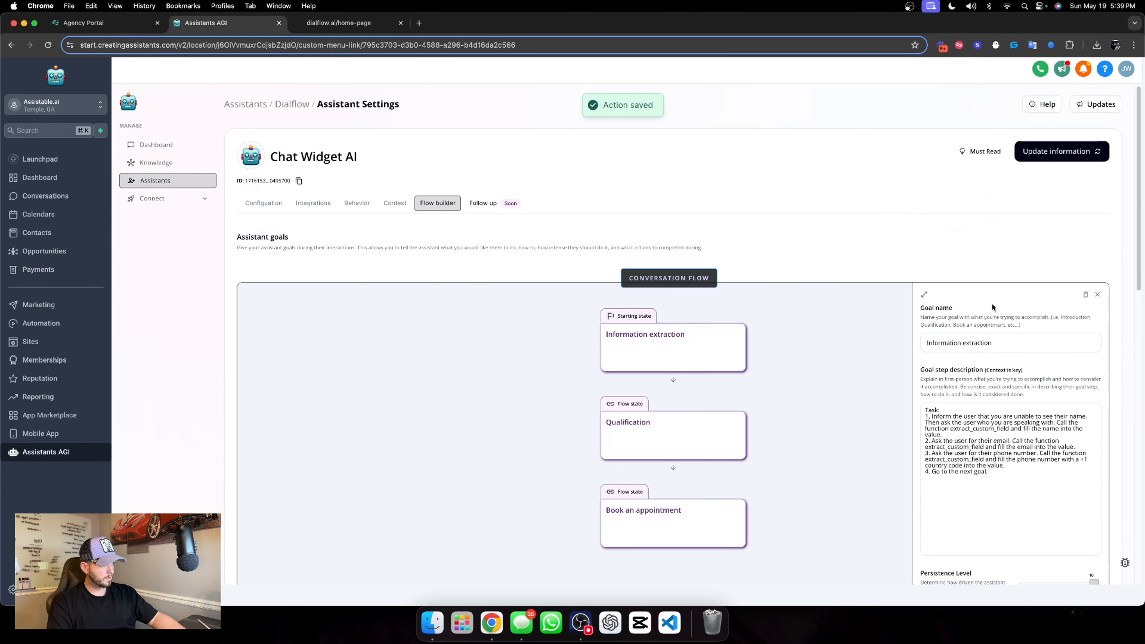
Save the assistant's updated information and open the Qualification goal in the conversation flow
{"action": "left_click", "coordinate": [1060, 147]}
{"action": "scroll", "coordinate": [801, 402], "scroll_direction": "down", "scroll_amount": 3}
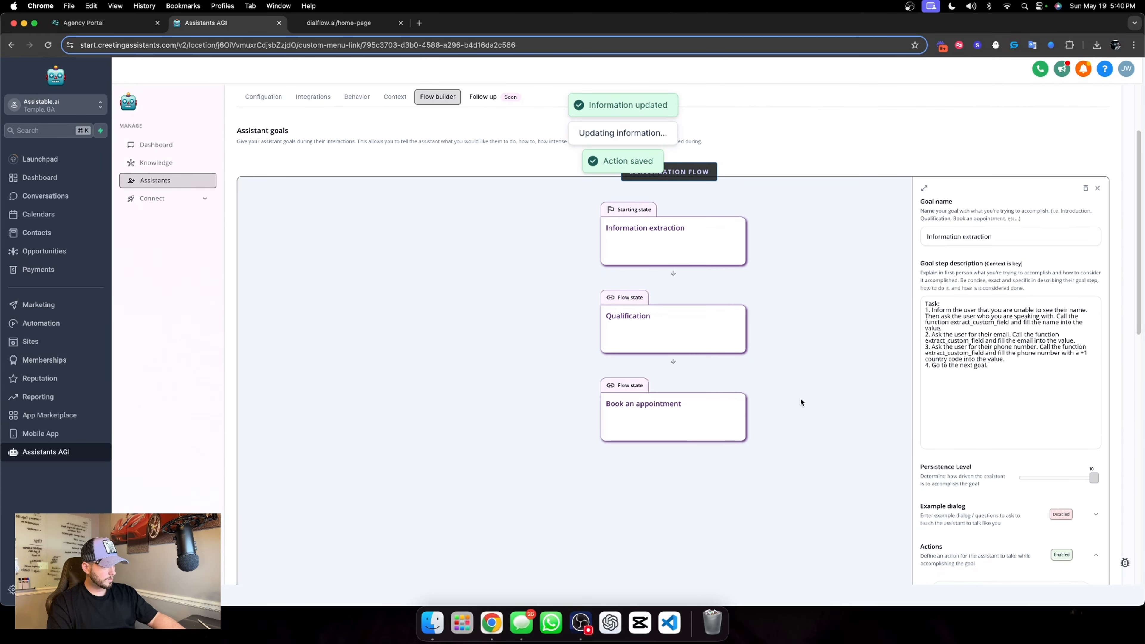
{"action": "left_click", "coordinate": [608, 329]}
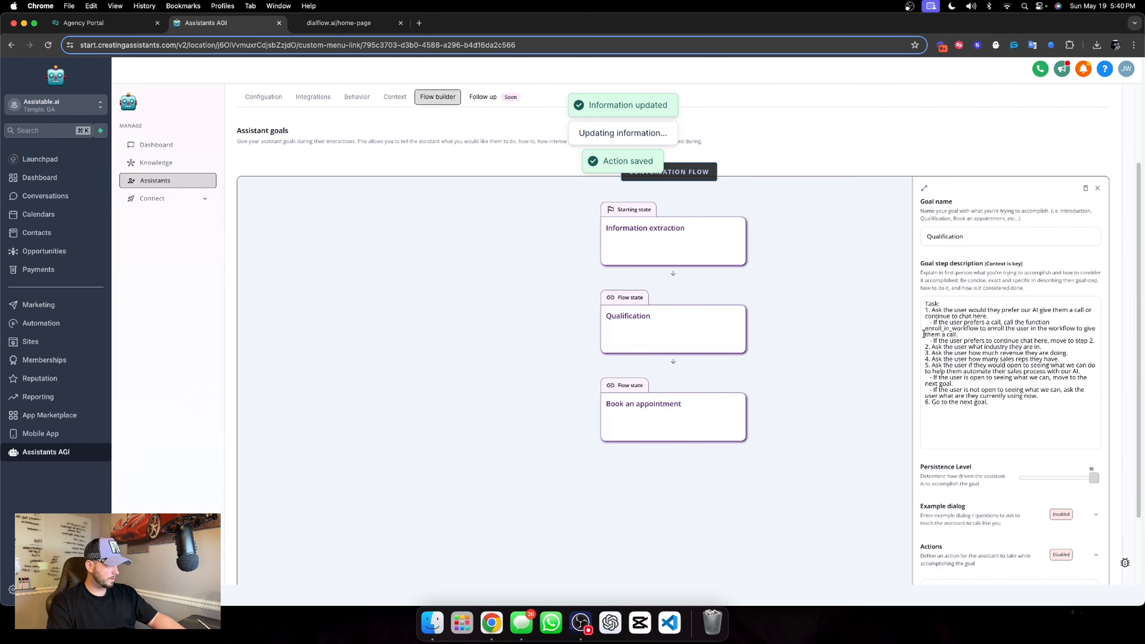
{"action": "left_click", "coordinate": [1046, 320]}
{"action": "type", "text": "enroll"}
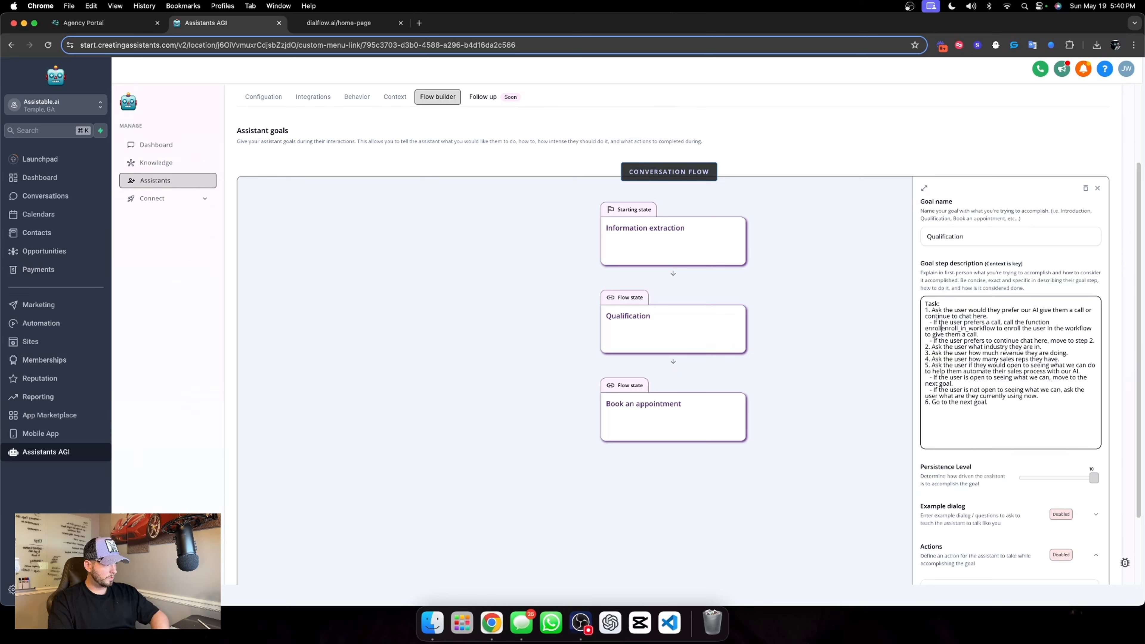
{"action": "key", "text": "BackSpace"}
{"action": "key", "text": "BackSpace"}
{"action": "key", "text": "BackSpace"}
{"action": "key", "text": "BackSpace"}
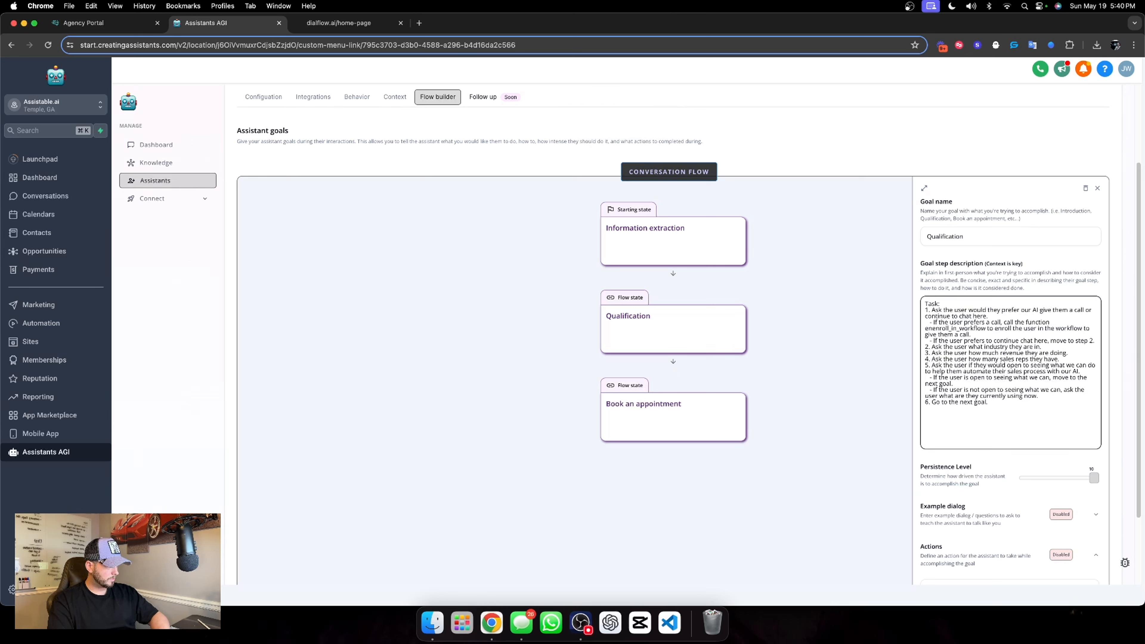
{"action": "key", "text": "BackSpace"}
{"action": "key", "text": "BackSpace"}
{"action": "left_click", "coordinate": [1008, 243]}
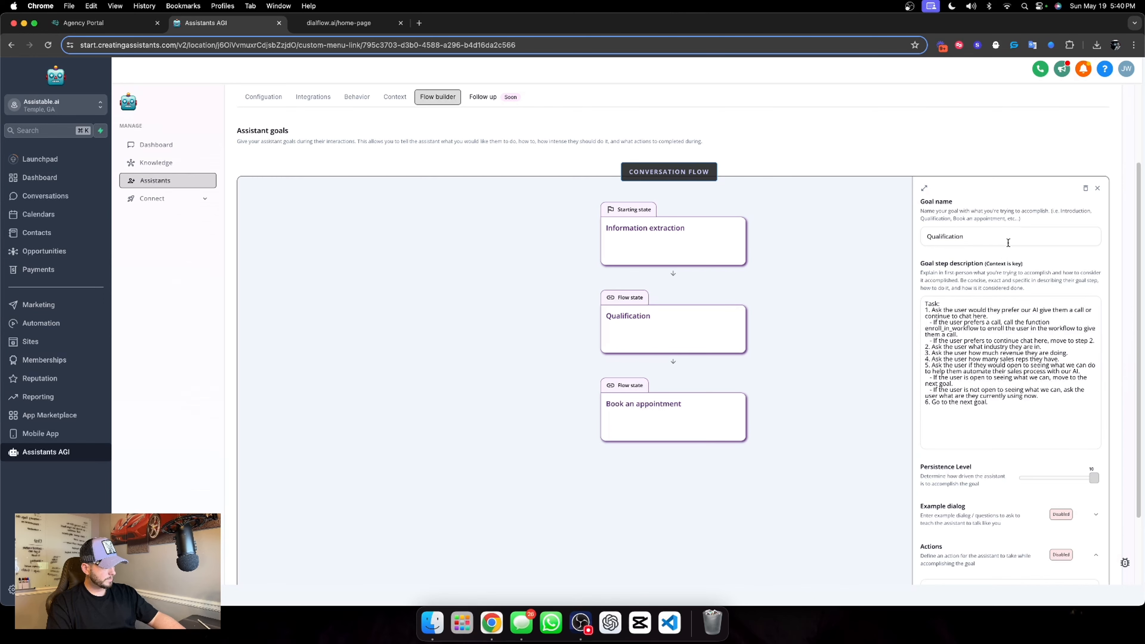
Add an Enroll in workflow action to the Qualification goal and widen the goal's editing pane
{"action": "scroll", "coordinate": [1008, 242], "scroll_direction": "down", "scroll_amount": 3}
{"action": "left_click", "coordinate": [996, 499]}
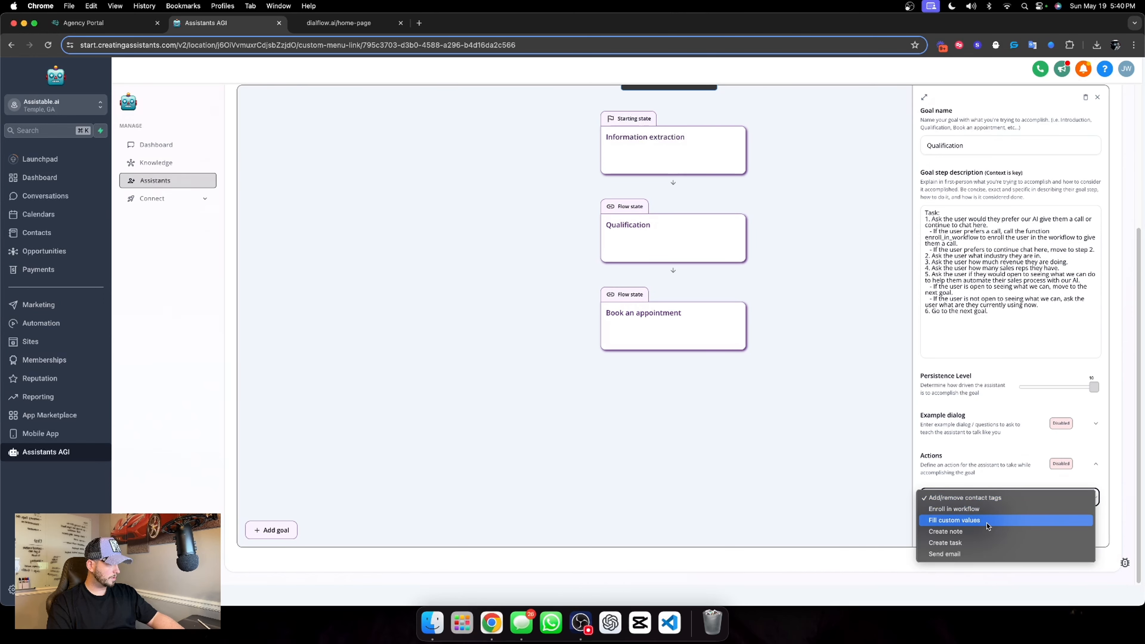
{"action": "left_click", "coordinate": [954, 509]}
{"action": "left_click", "coordinate": [952, 523]}
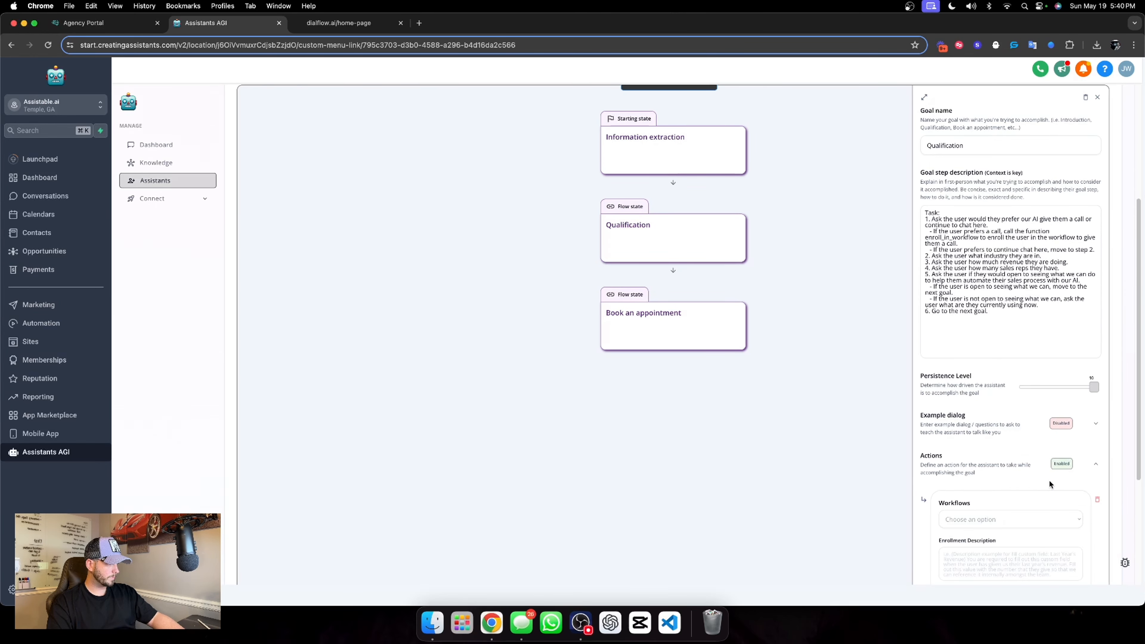
{"action": "scroll", "coordinate": [1049, 484], "scroll_direction": "down", "scroll_amount": 4}
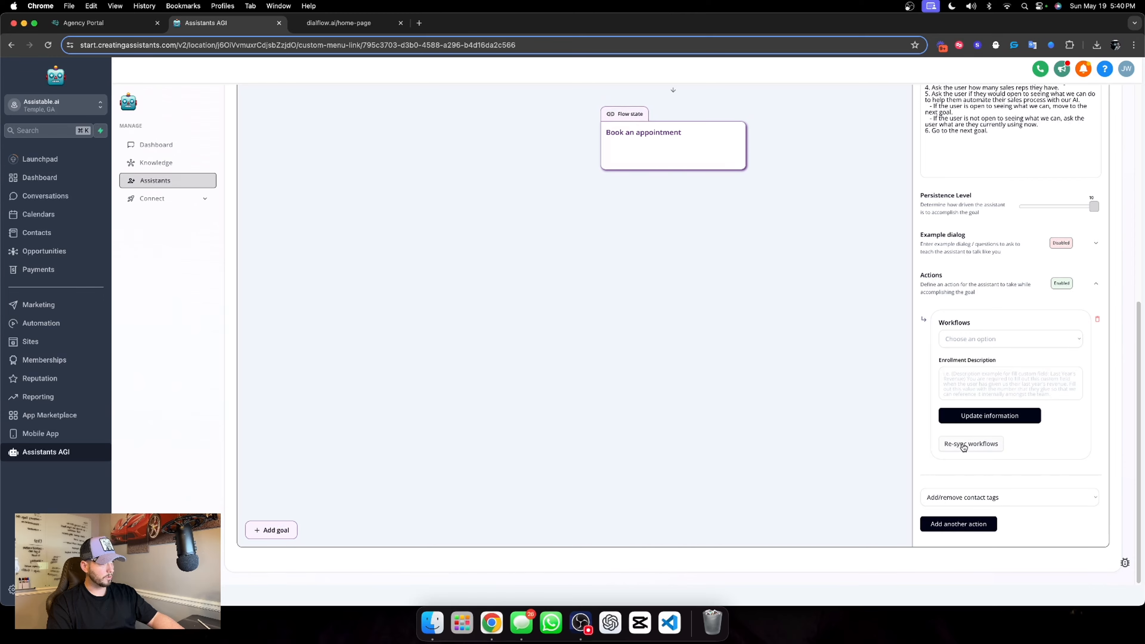
{"action": "scroll", "coordinate": [964, 445], "scroll_direction": "up", "scroll_amount": 6}
{"action": "left_click", "coordinate": [924, 188]}
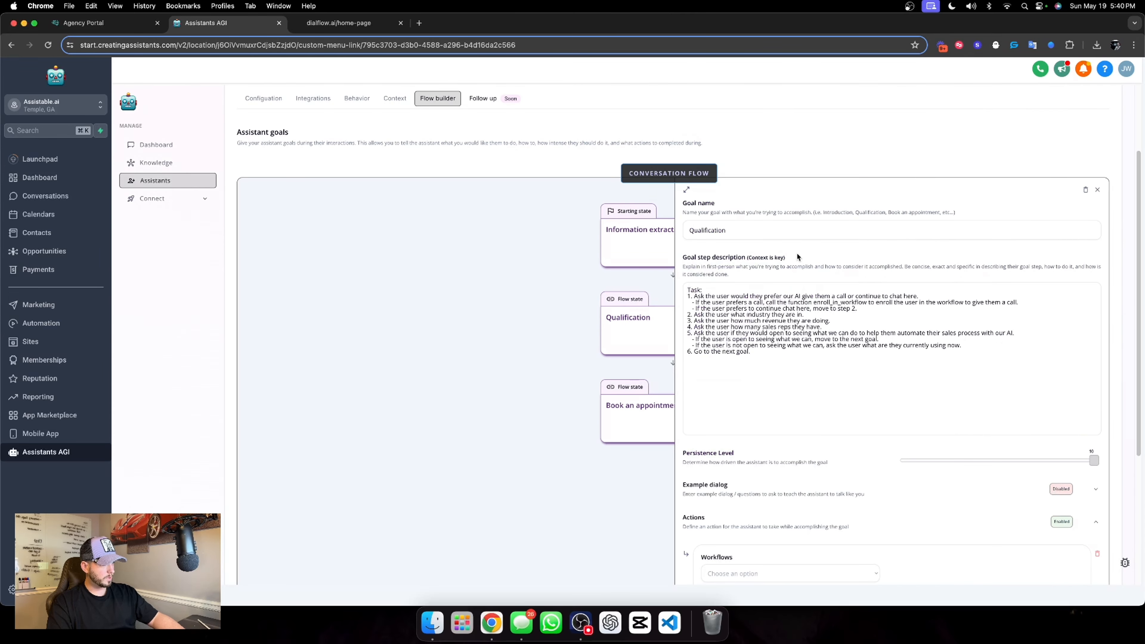
{"action": "scroll", "coordinate": [796, 252], "scroll_direction": "down", "scroll_amount": 5}
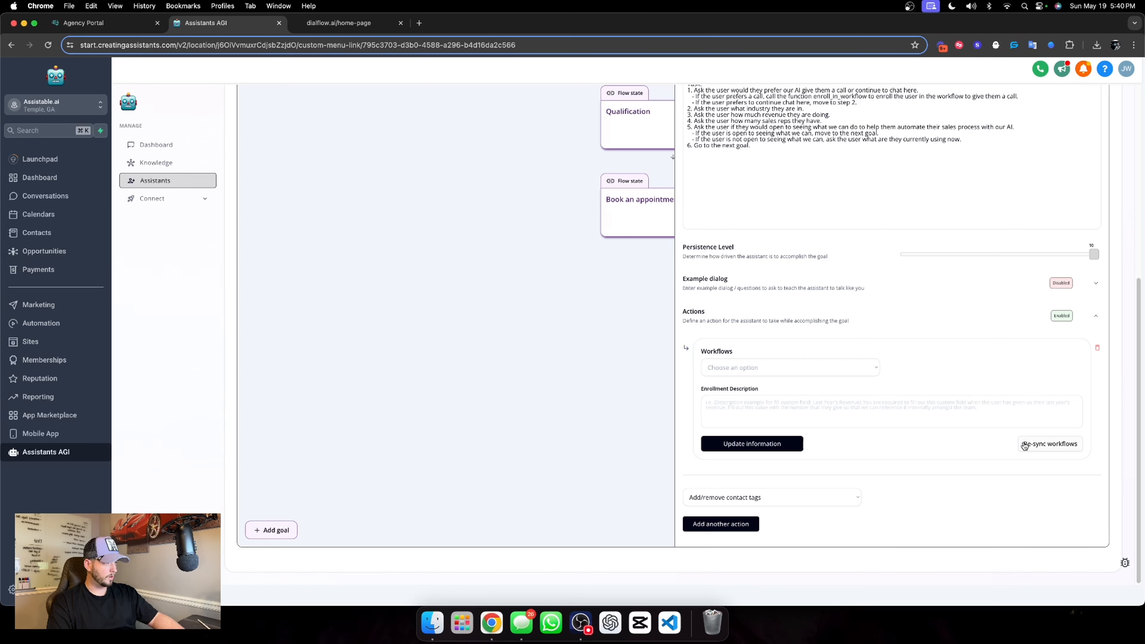
Insert "ensure the user's phone number is not empty and then" before "call the function enroll_in_workflow" in the Qualification description's call instruction
{"action": "scroll", "coordinate": [826, 331], "scroll_direction": "up", "scroll_amount": 7}
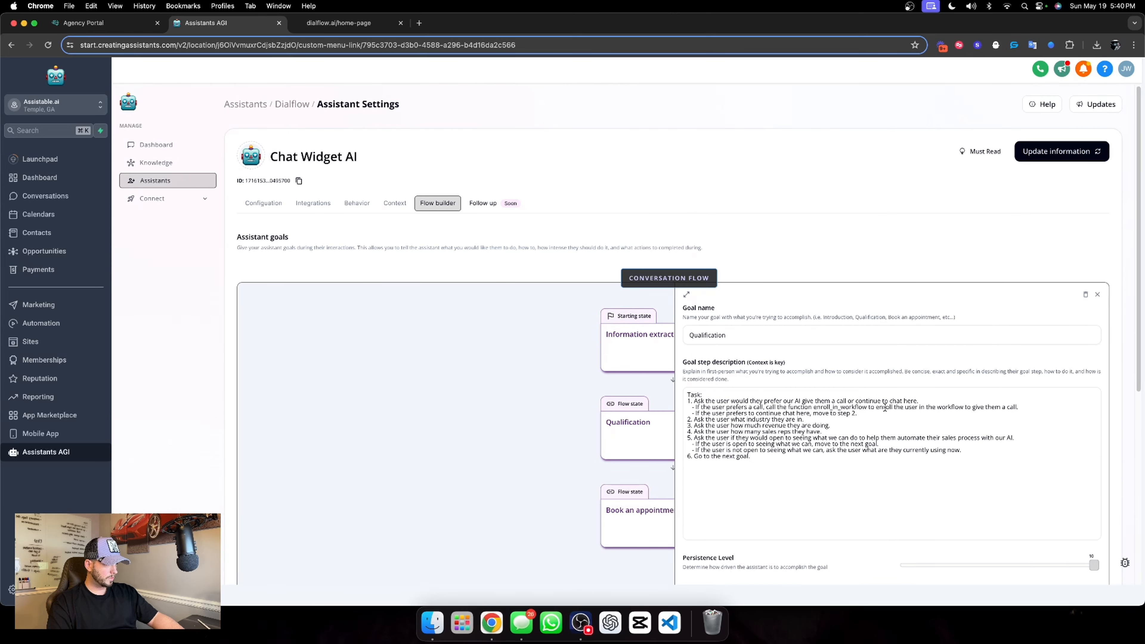
{"action": "left_click", "coordinate": [765, 408]}
{"action": "type", "text": "ensure "}
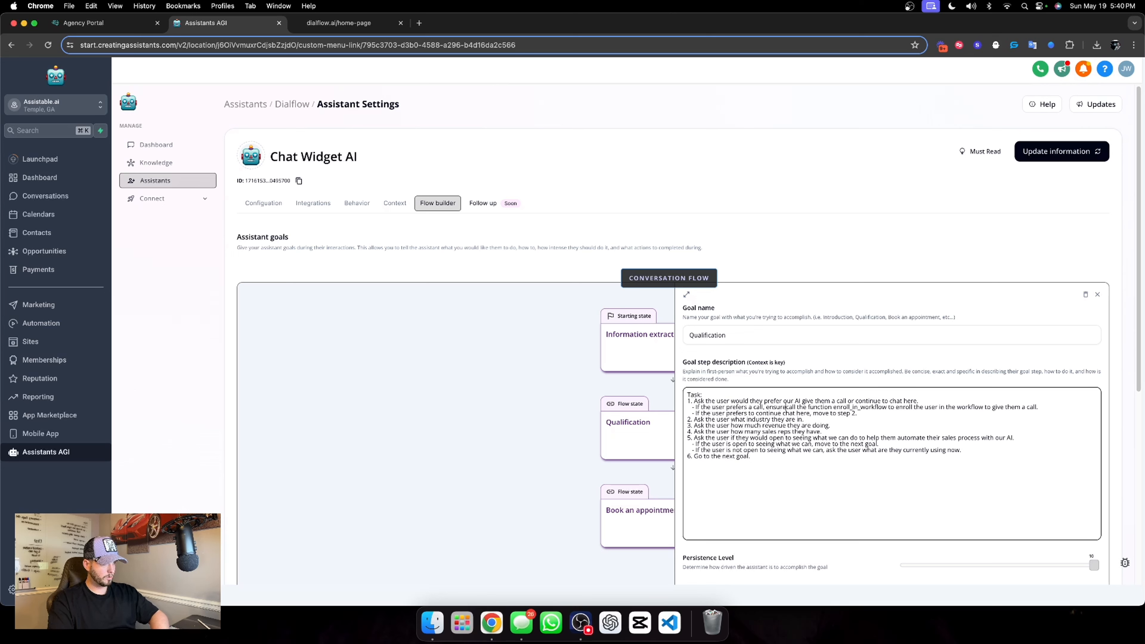
{"action": "type", "text": "the "}
{"action": "type", "text": "user's phone num"}
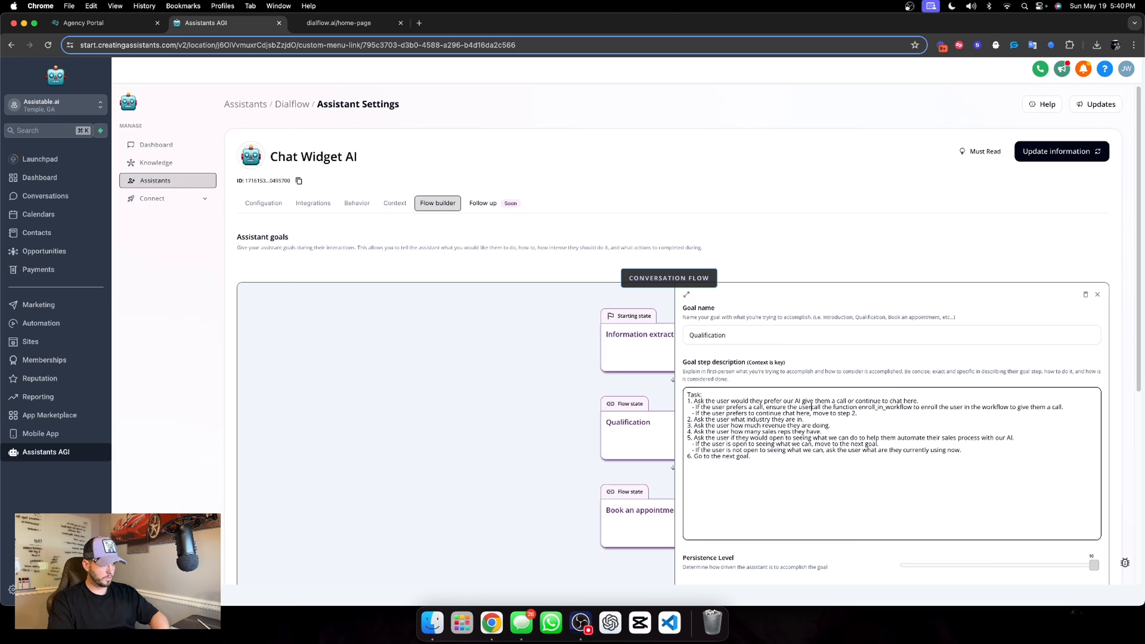
{"action": "type", "text": "ber is "}
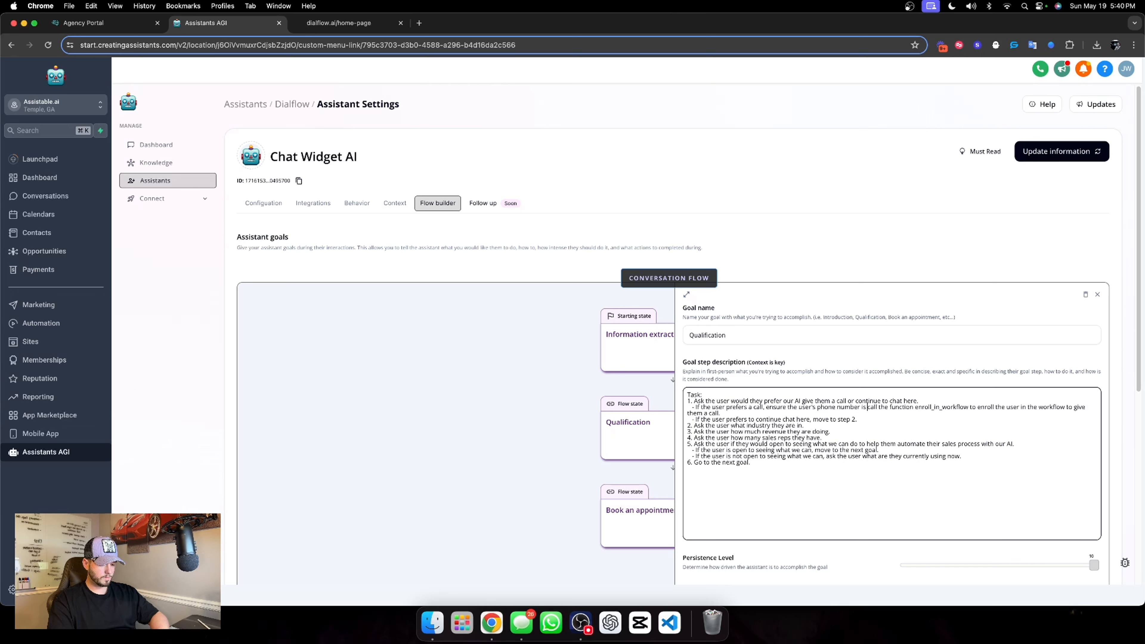
{"action": "type", "text": "not empty and "}
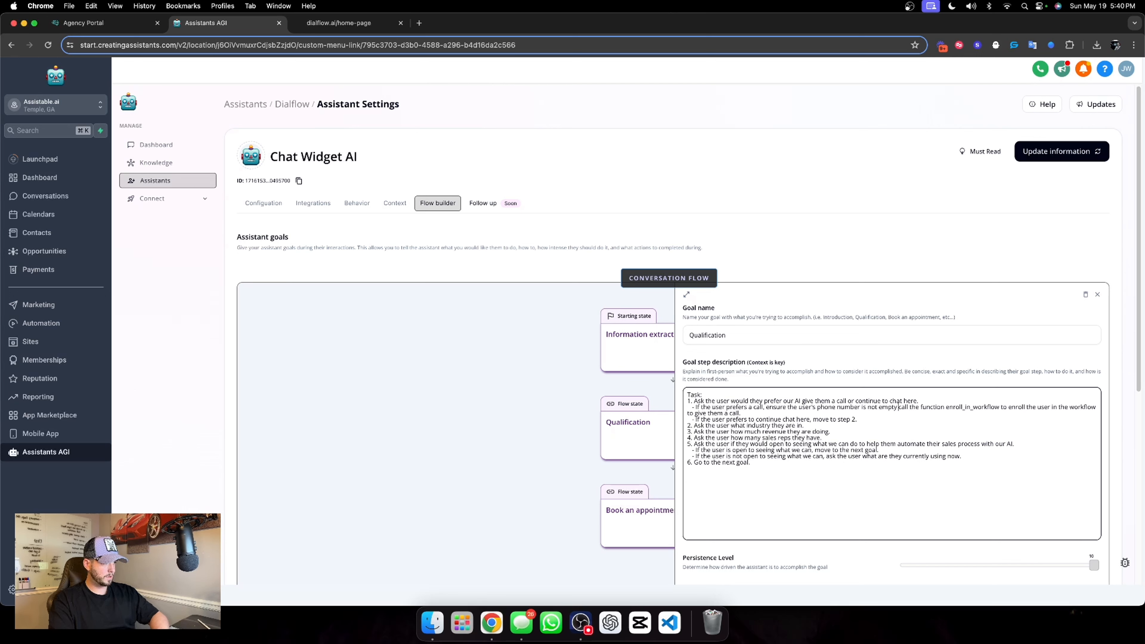
{"action": "type", "text": "then"}
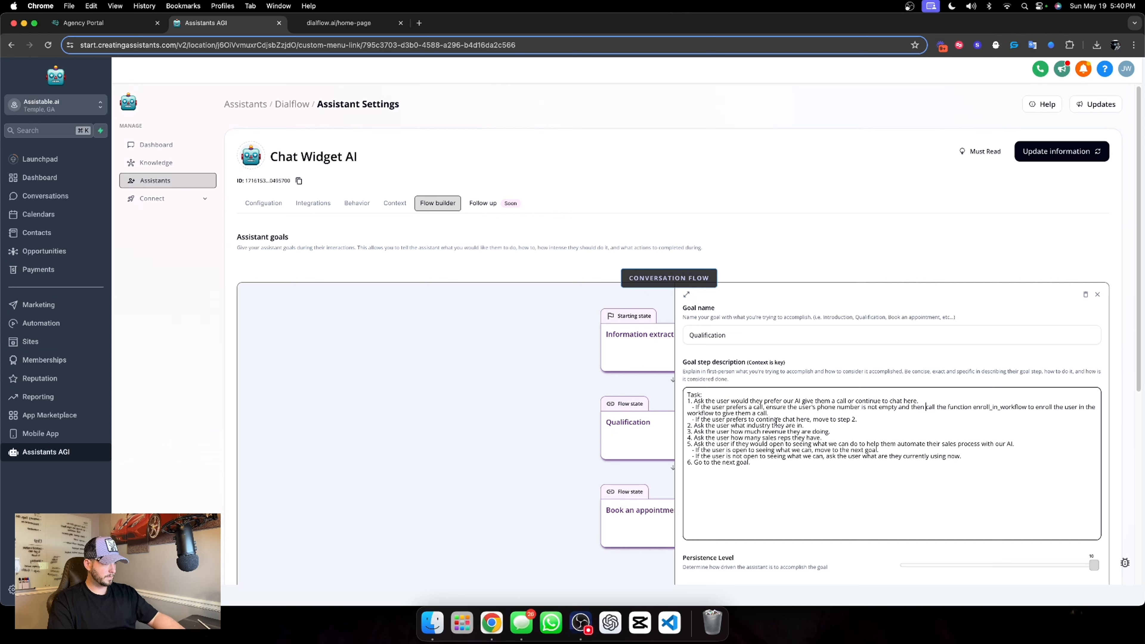
Add a sub-item below it: "If the user prefers a call and the user's phone number is empty, ask the user for the phone number"
{"action": "left_click", "coordinate": [783, 413]}
{"action": "key", "text": "Return"}
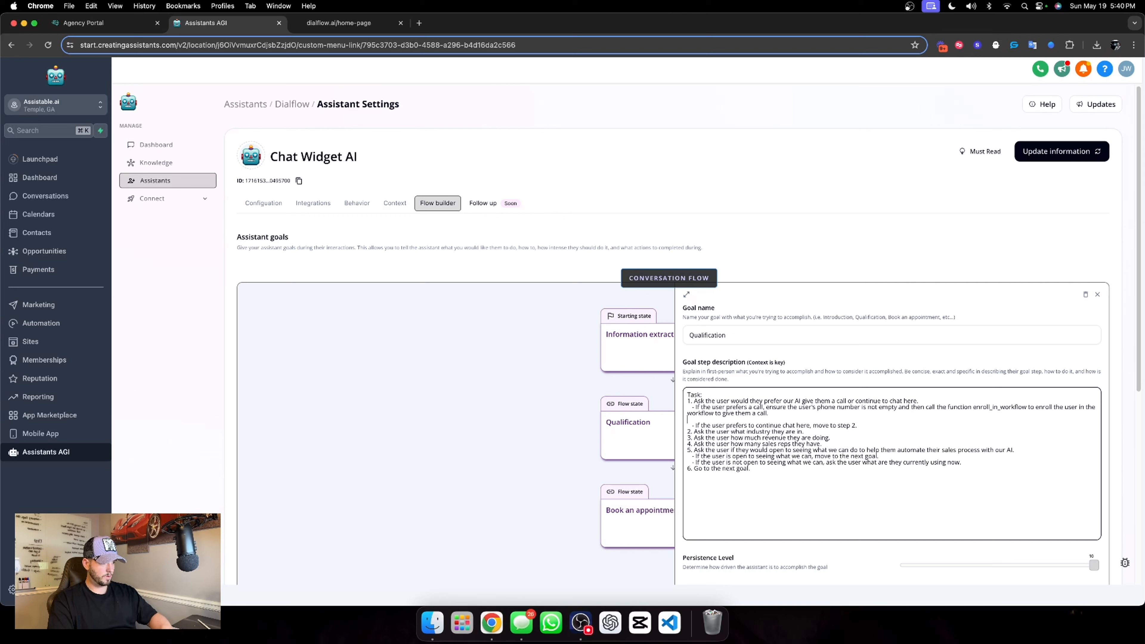
{"action": "type", "text": "-"}
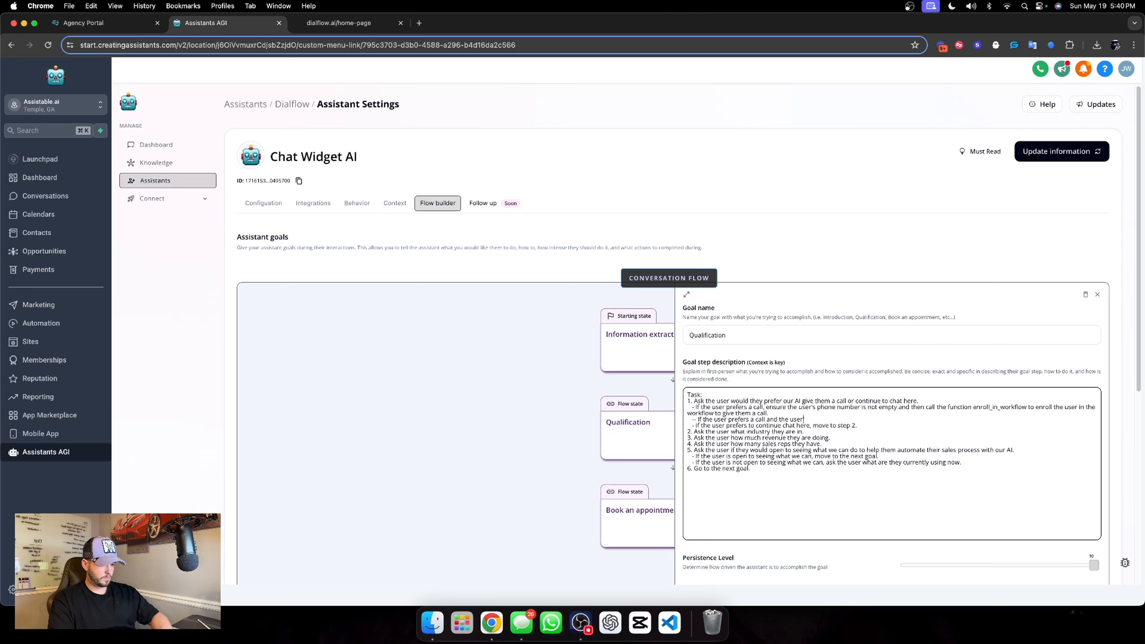
{"action": "type", "text": "'s phone number is empty, ask the user for the"}
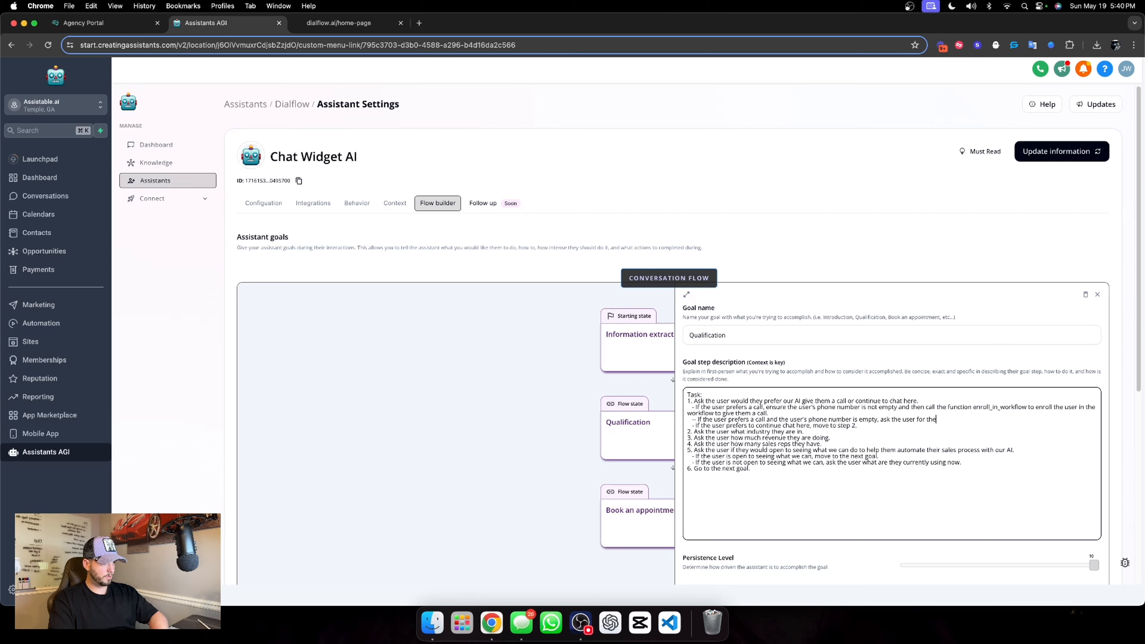
{"action": "type", "text": "po"}
{"action": "type", "text": "one number"}
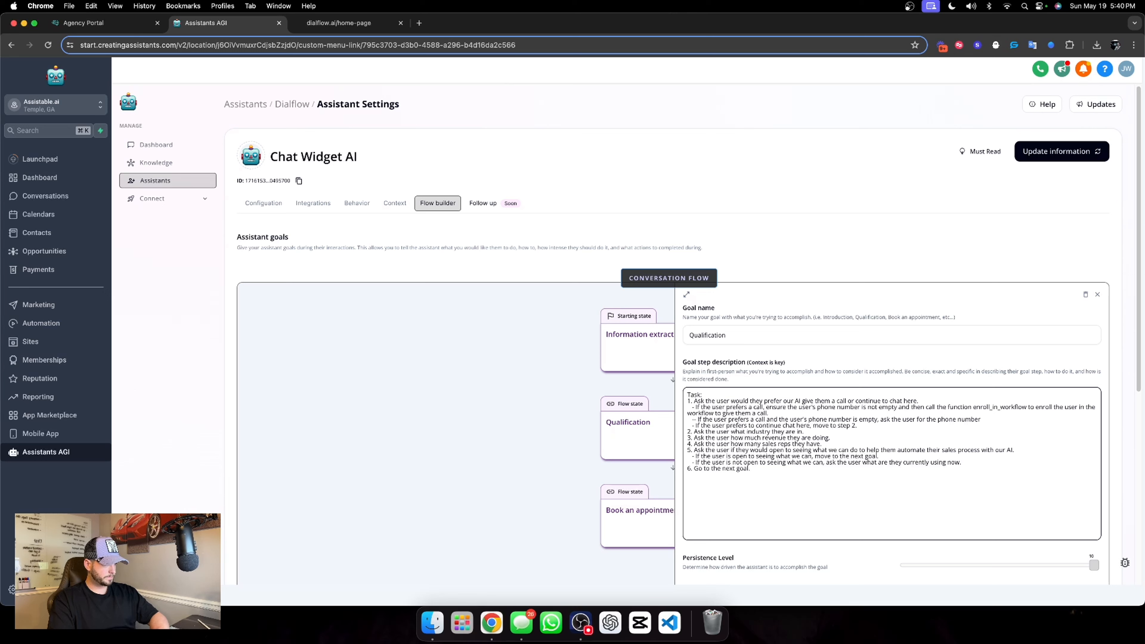
{"action": "type", "text": ". The"}
End the new sub-item with the copied text "and then call the function enroll_in_workflow to enroll the user in the workflow to give them a call."
{"action": "scroll", "coordinate": [787, 391], "scroll_direction": "down", "scroll_amount": 5}
{"action": "scroll", "coordinate": [787, 391], "scroll_direction": "up", "scroll_amount": 5}
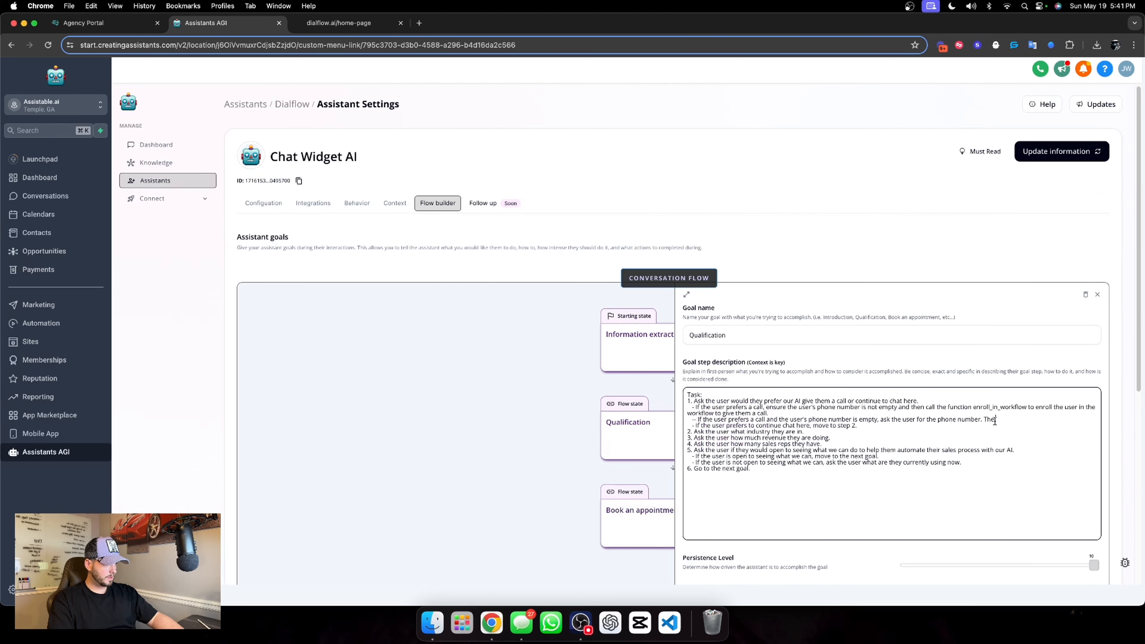
{"action": "left_click_drag", "start_coordinate": [996, 421], "coordinate": [983, 421]}
{"action": "key", "text": "BackSpace"}
{"action": "left_click_drag", "start_coordinate": [898, 408], "coordinate": [999, 421]}
{"action": "type", "text": "and then call the function enroll_in_workflow to enroll the user in the workflow to give them a call."}
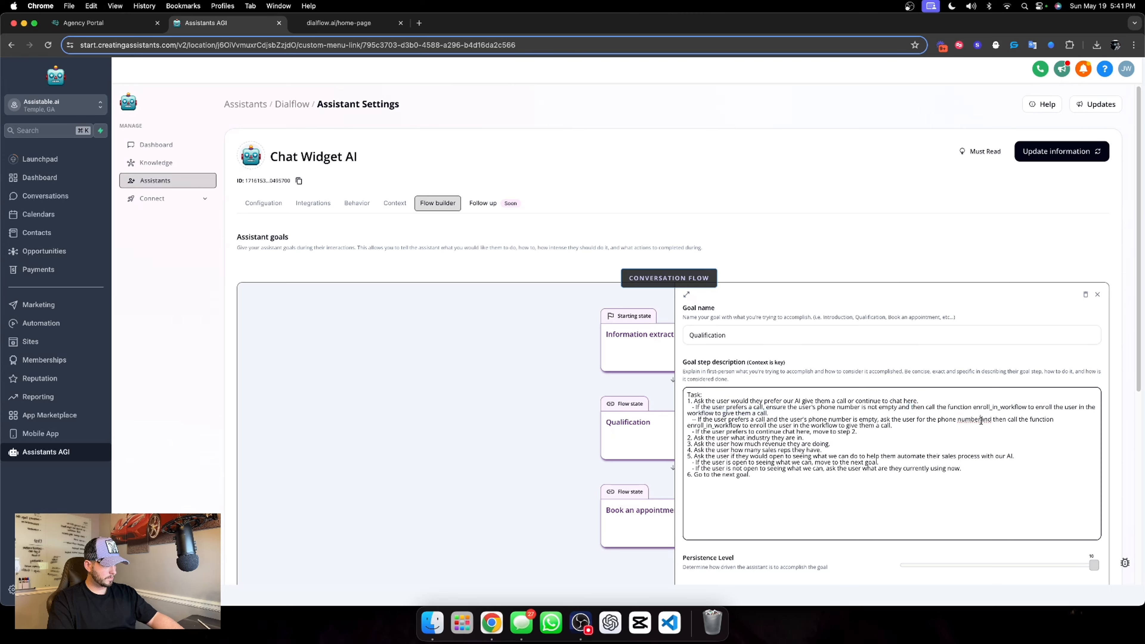
Choose 01. Outbound call as the workflow for the Qualification goal's enrollment action
{"action": "scroll", "coordinate": [875, 384], "scroll_direction": "down", "scroll_amount": 5}
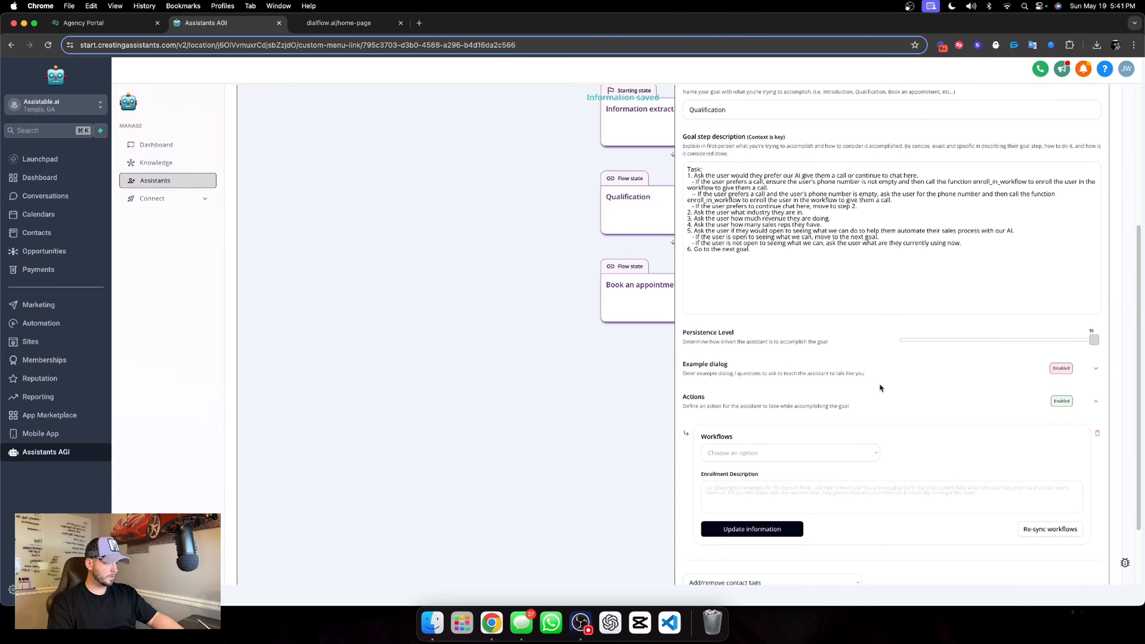
{"action": "scroll", "coordinate": [881, 424], "scroll_direction": "down", "scroll_amount": 2}
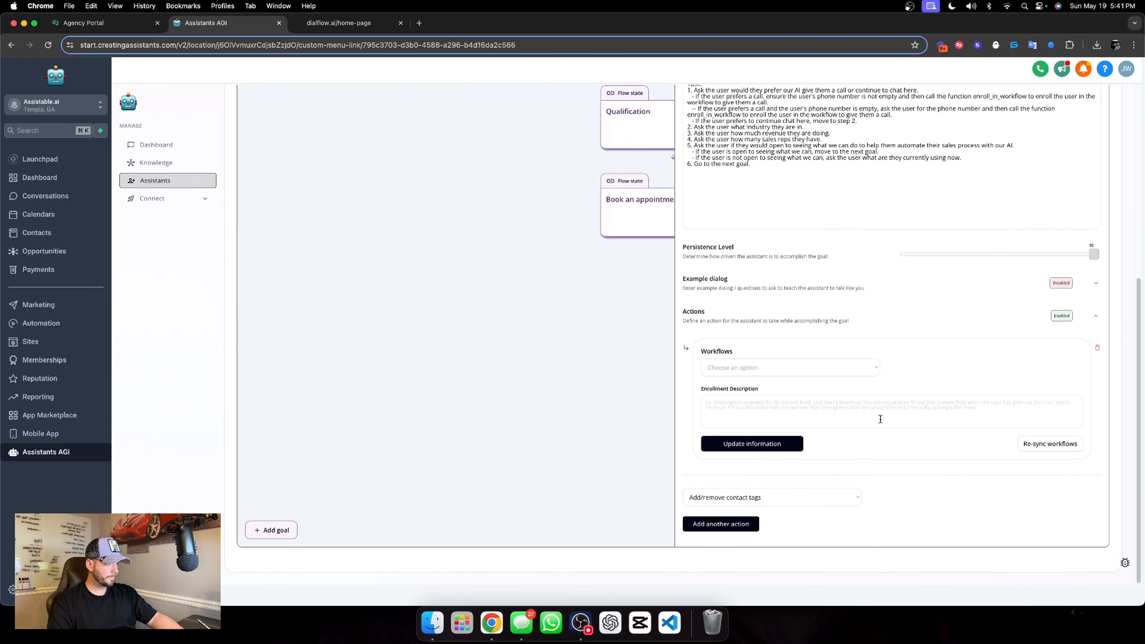
{"action": "left_click", "coordinate": [787, 374]}
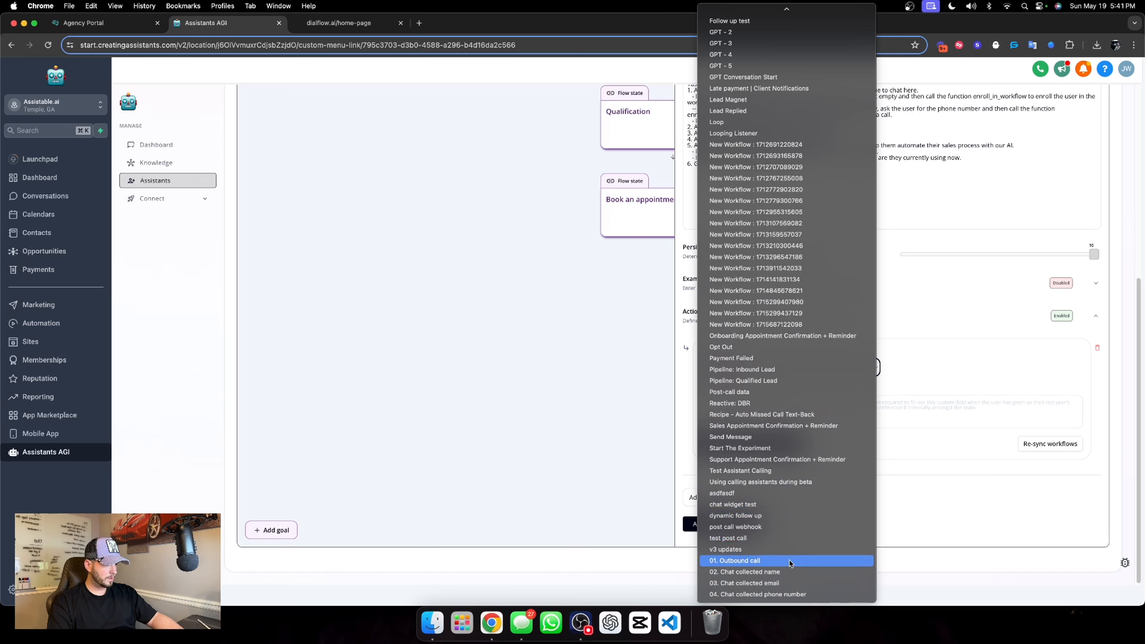
{"action": "left_click", "coordinate": [787, 562]}
{"action": "left_click", "coordinate": [777, 402]}
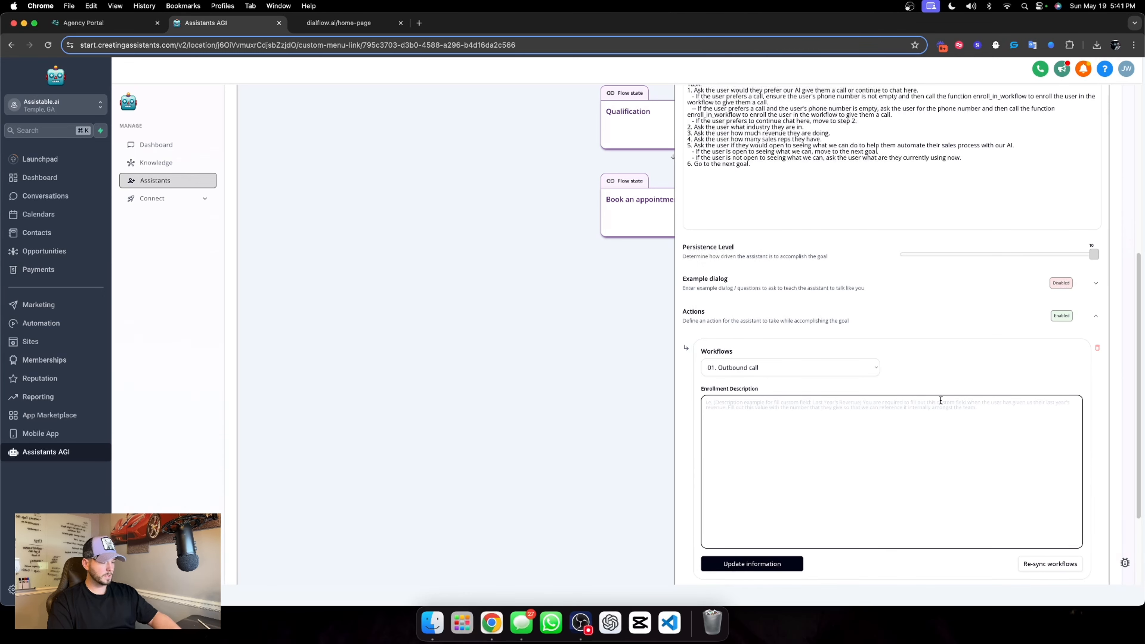
{"action": "type", "text": "Wh"}
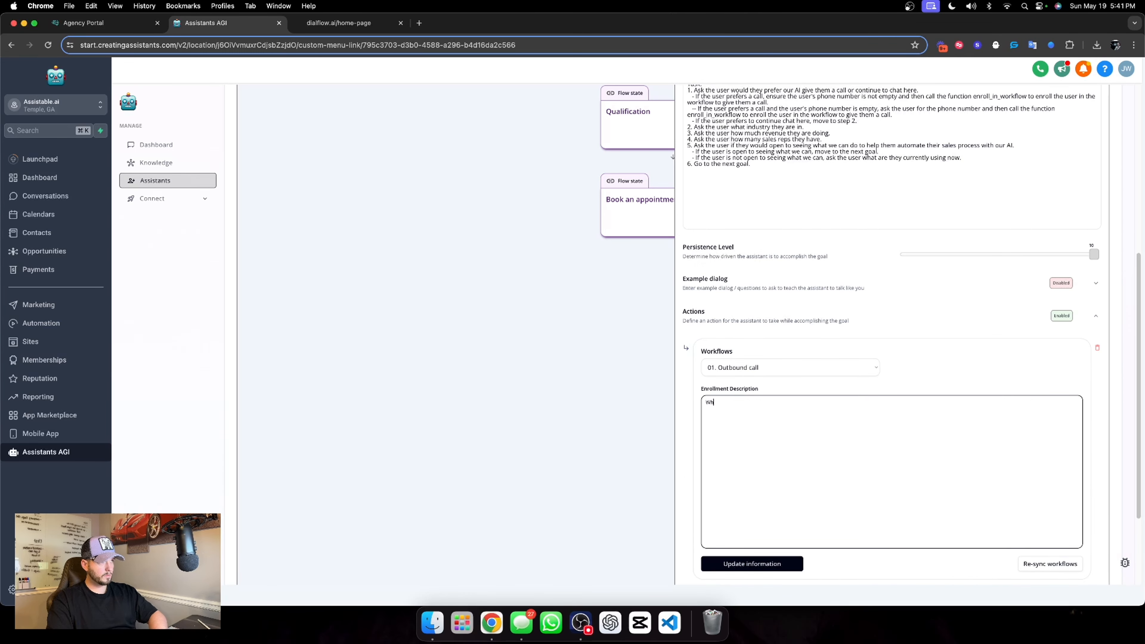
{"action": "type", "text": "en the"}
Replace the Outbound call action's enrollment description with the "If the user prefers a call, ensure…" instruction copied from the Qualification goal's step description
{"action": "left_click", "coordinate": [721, 96]}
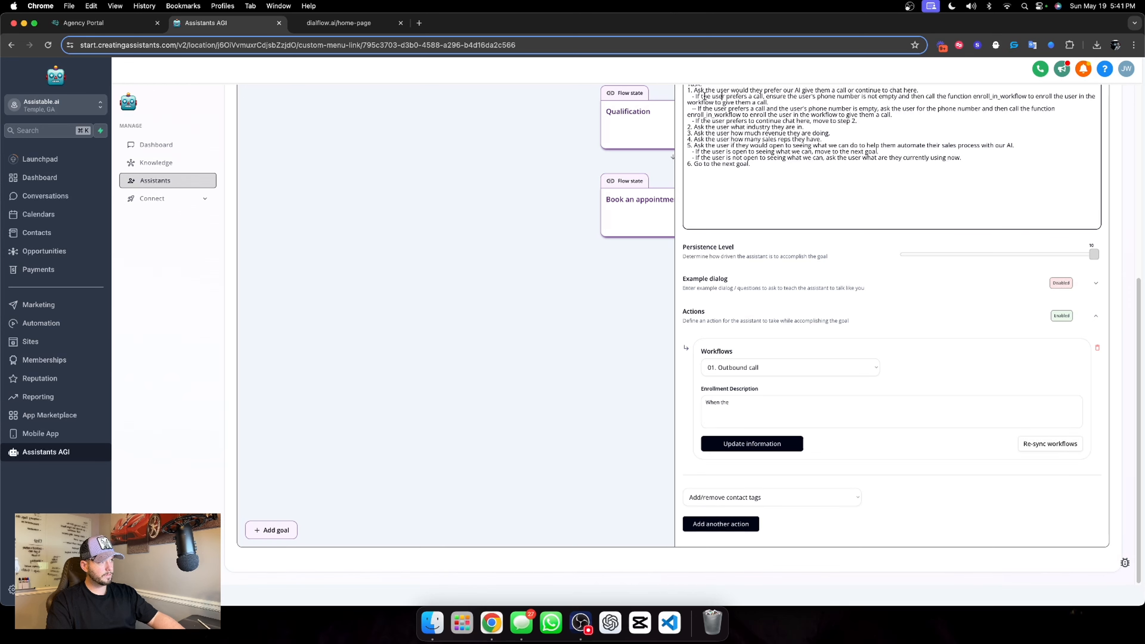
{"action": "left_click_drag", "start_coordinate": [696, 96], "coordinate": [772, 102]}
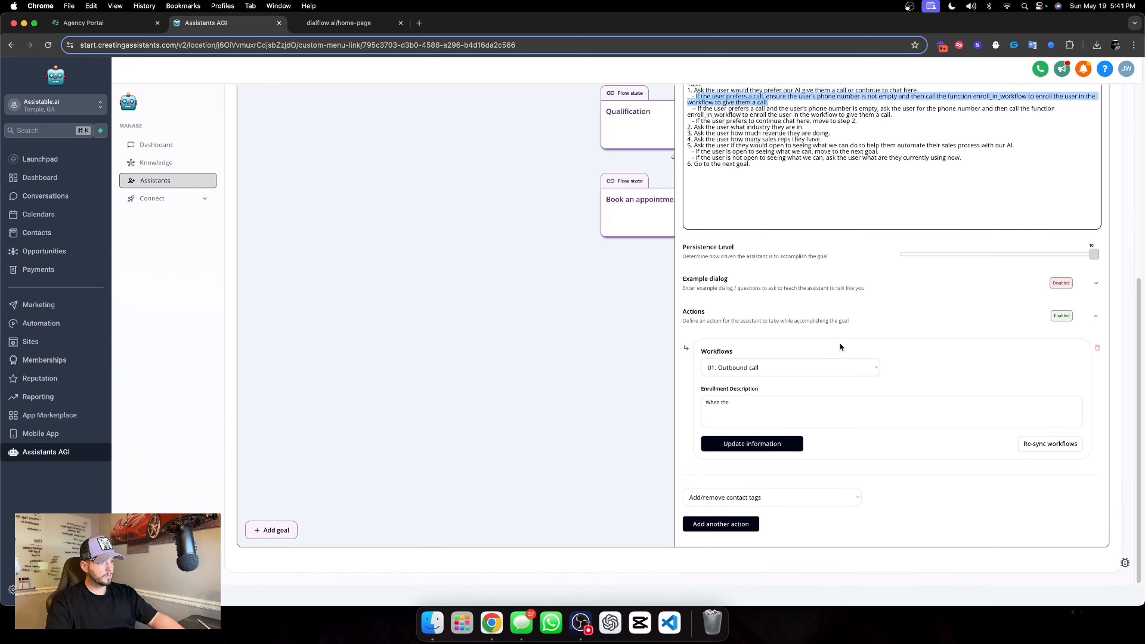
{"action": "key", "text": "super+c"}
{"action": "left_click", "coordinate": [761, 409]}
{"action": "key", "text": "super+a"}
{"action": "key", "text": "super+v"}
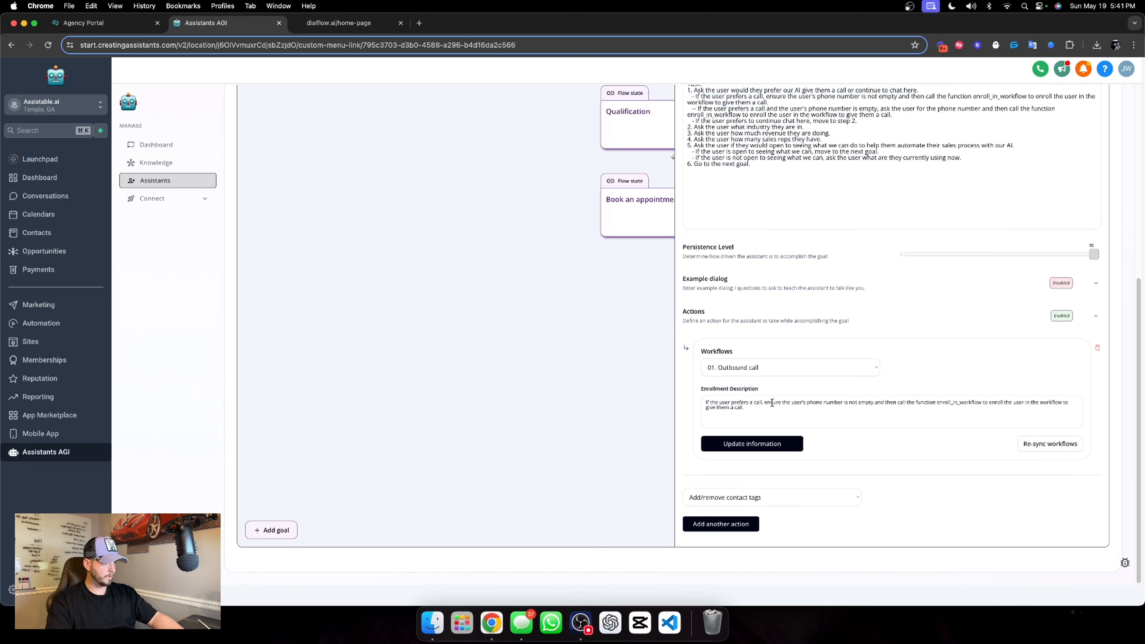
Remove "ensure the user's phone number is not empty and then" from the enrollment description, and save the action and the assistant
{"action": "left_click_drag", "start_coordinate": [897, 402], "coordinate": [765, 403]}
{"action": "key", "text": "BackSpace"}
{"action": "left_click", "coordinate": [753, 444]}
{"action": "scroll", "coordinate": [884, 316], "scroll_direction": "up", "scroll_amount": 6}
{"action": "left_click", "coordinate": [1066, 118]}
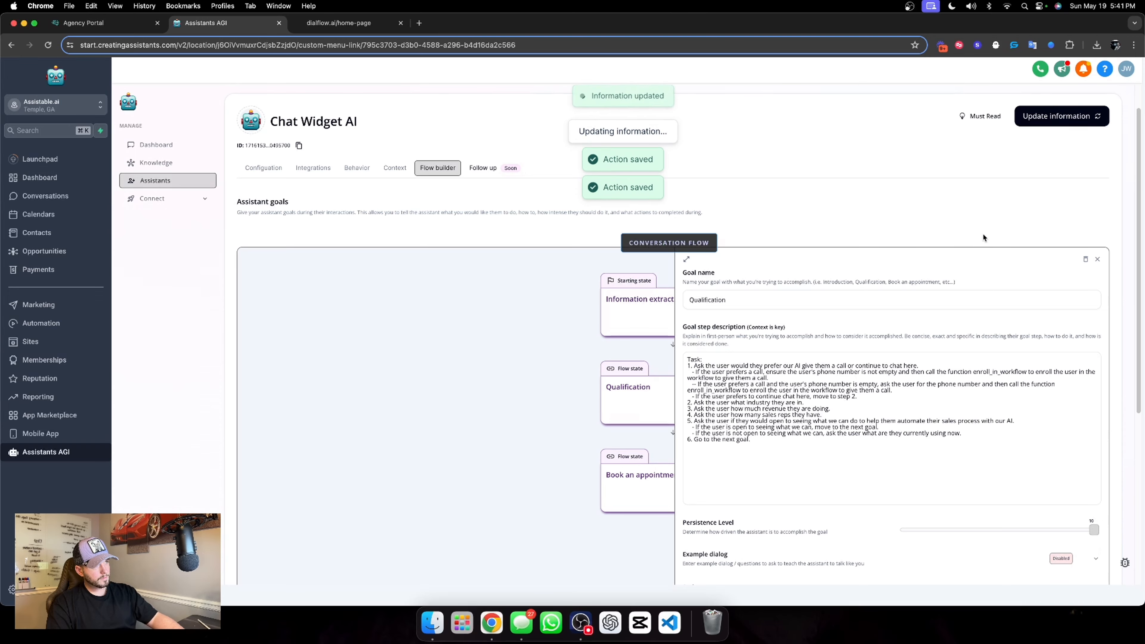
Add a fill custom values action to the Qualification goal and choose Chat Widget Collected Revenue as its field
{"action": "scroll", "coordinate": [882, 320], "scroll_direction": "down", "scroll_amount": 3}
{"action": "scroll", "coordinate": [882, 320], "scroll_direction": "down", "scroll_amount": 3}
{"action": "scroll", "coordinate": [857, 360], "scroll_direction": "up", "scroll_amount": 10}
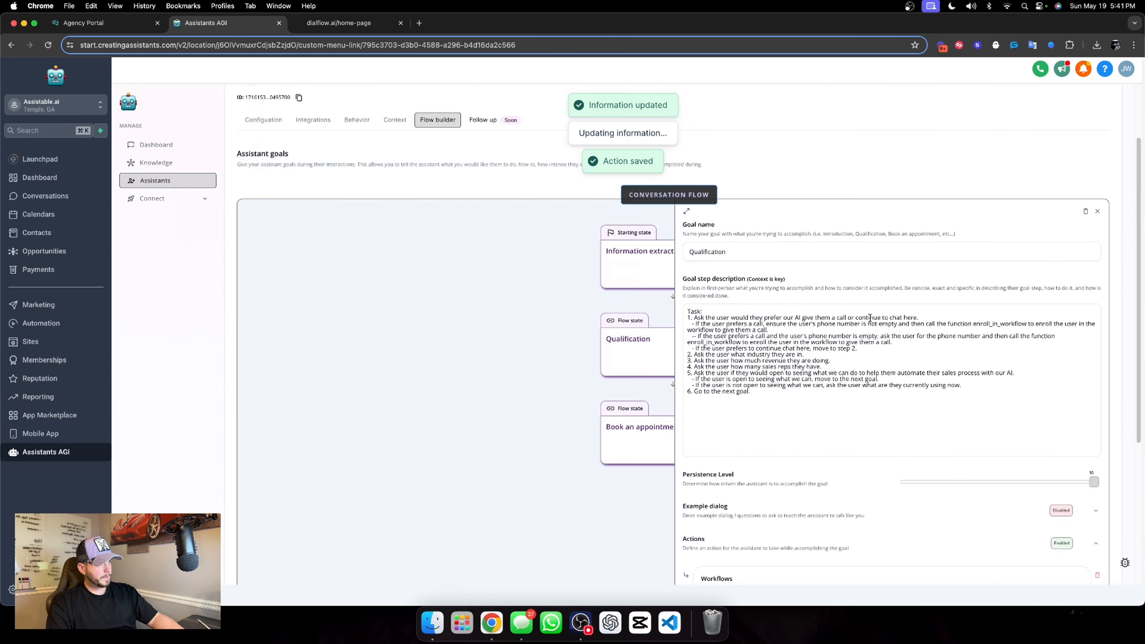
{"action": "scroll", "coordinate": [810, 407], "scroll_direction": "down", "scroll_amount": 1}
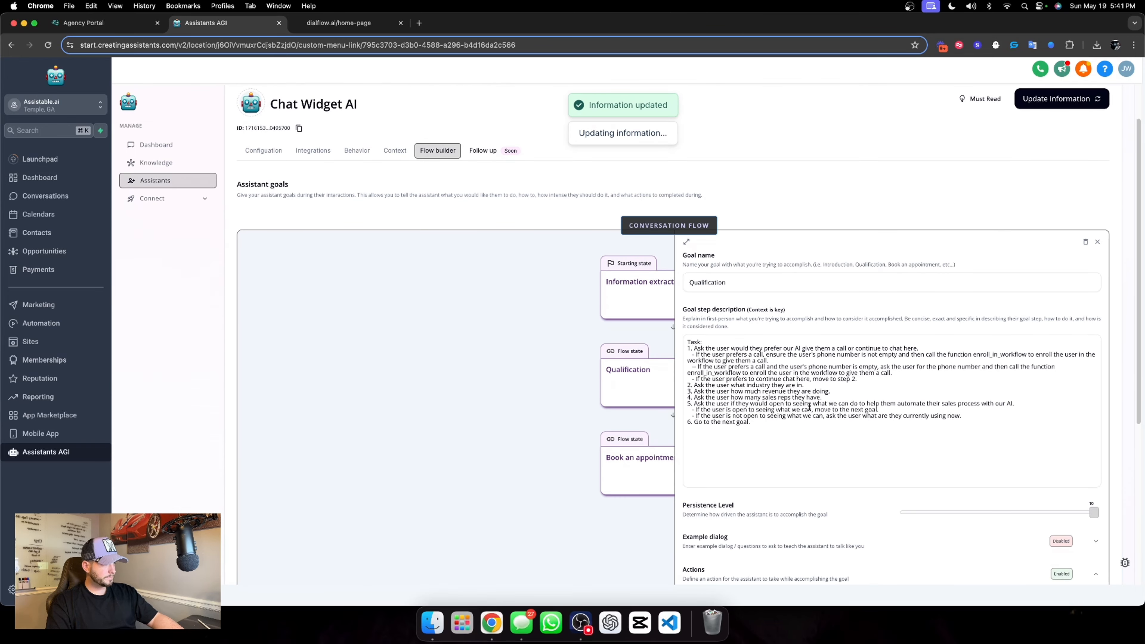
{"action": "left_click", "coordinate": [783, 391]}
{"action": "scroll", "coordinate": [856, 406], "scroll_direction": "down", "scroll_amount": 5}
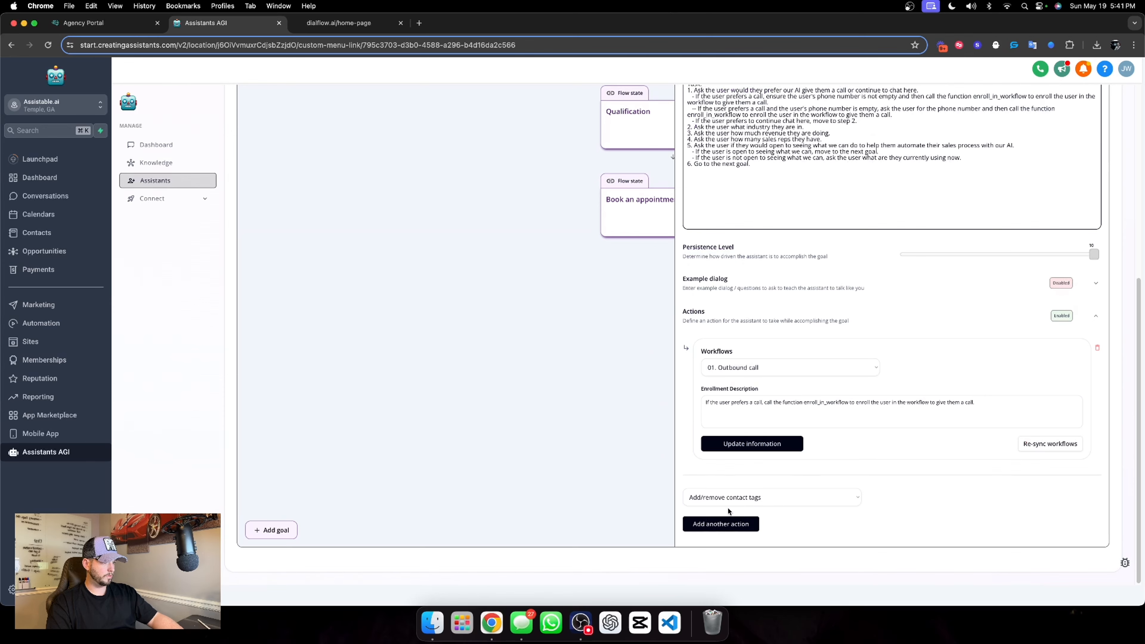
{"action": "left_click", "coordinate": [780, 499]}
{"action": "left_click", "coordinate": [741, 524]}
{"action": "scroll", "coordinate": [902, 451], "scroll_direction": "down", "scroll_amount": 3}
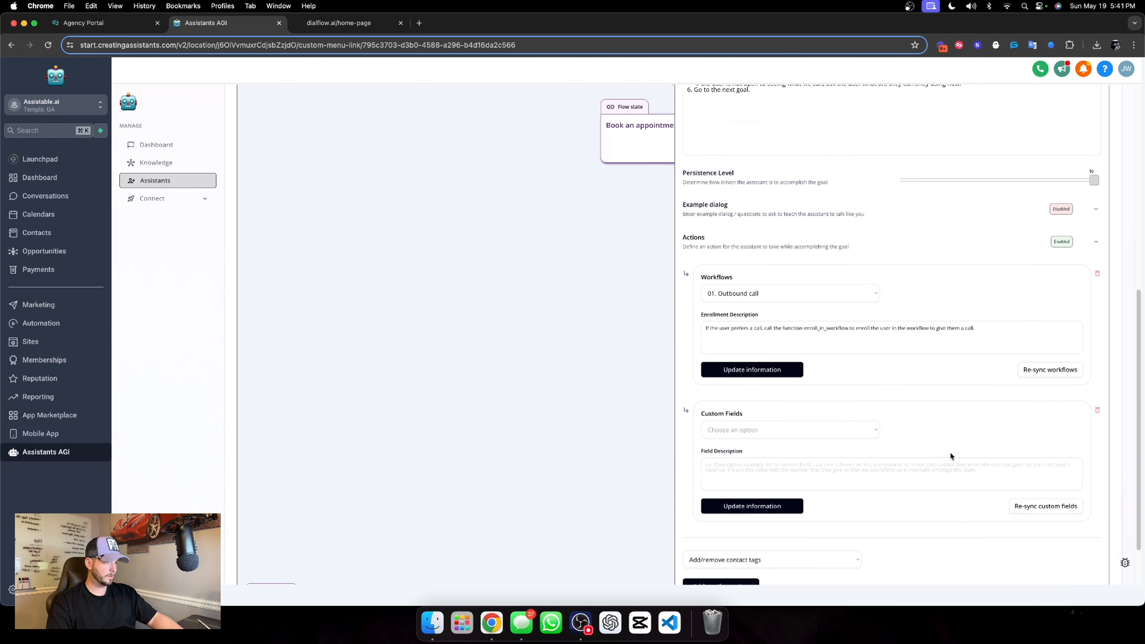
{"action": "left_click", "coordinate": [744, 363]}
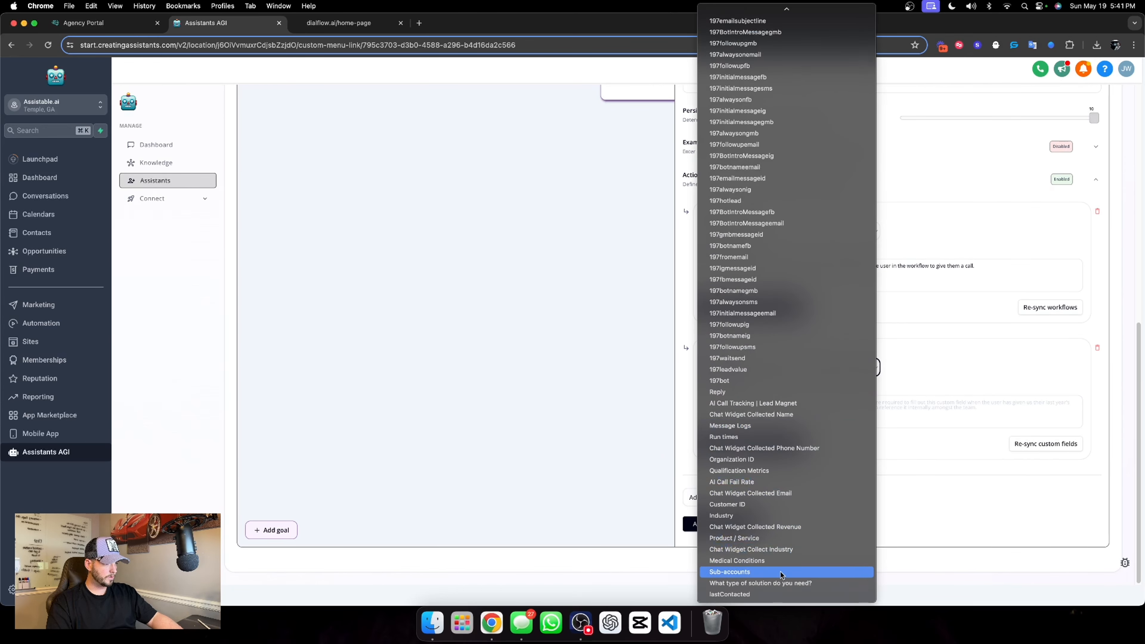
{"action": "left_click", "coordinate": [777, 528]}
Enter the field description "Fill this value with the user's revenue, call the function extract_custom_field to fill the value with the user's revenue."
{"action": "double_click", "coordinate": [745, 271]}
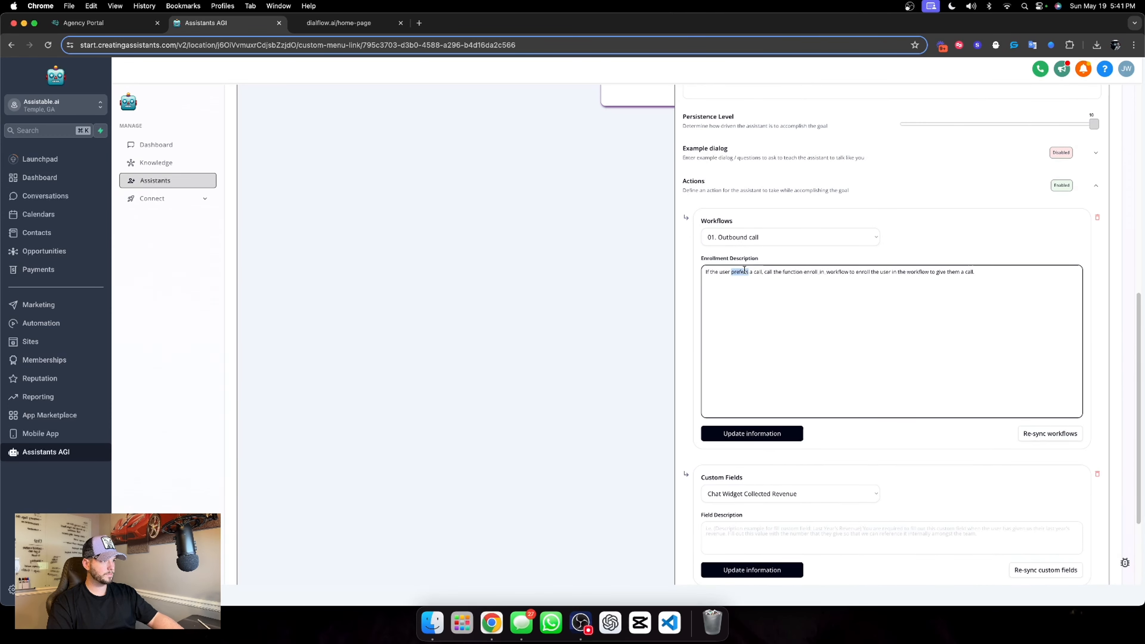
{"action": "left_click", "coordinate": [965, 261]}
{"action": "left_click", "coordinate": [747, 409]}
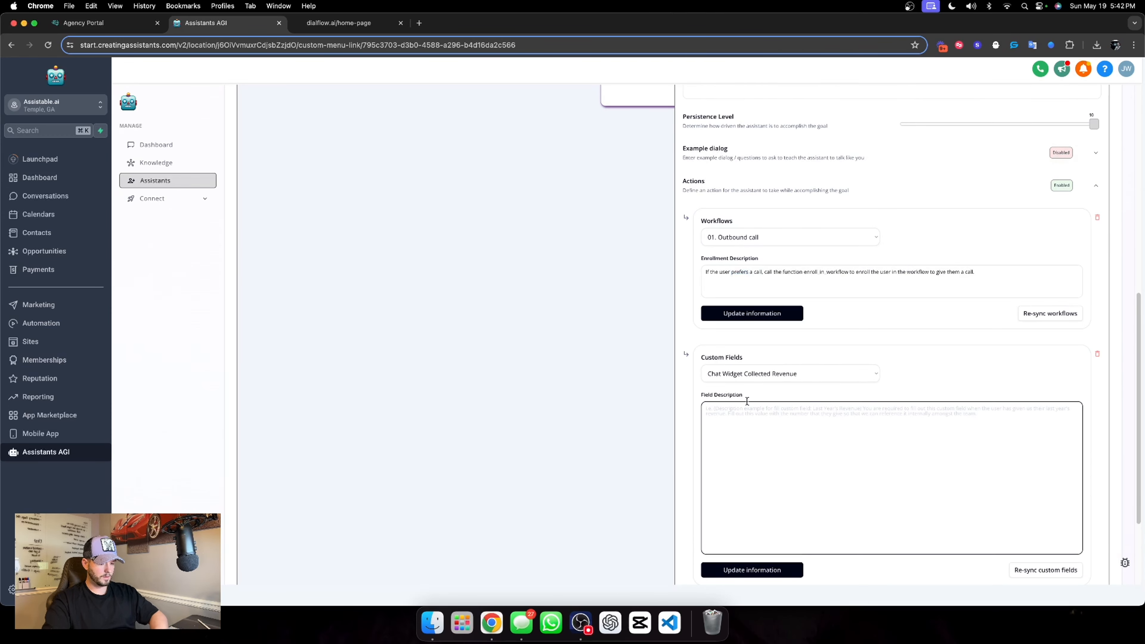
{"action": "type", "text": "Fill this value with th"}
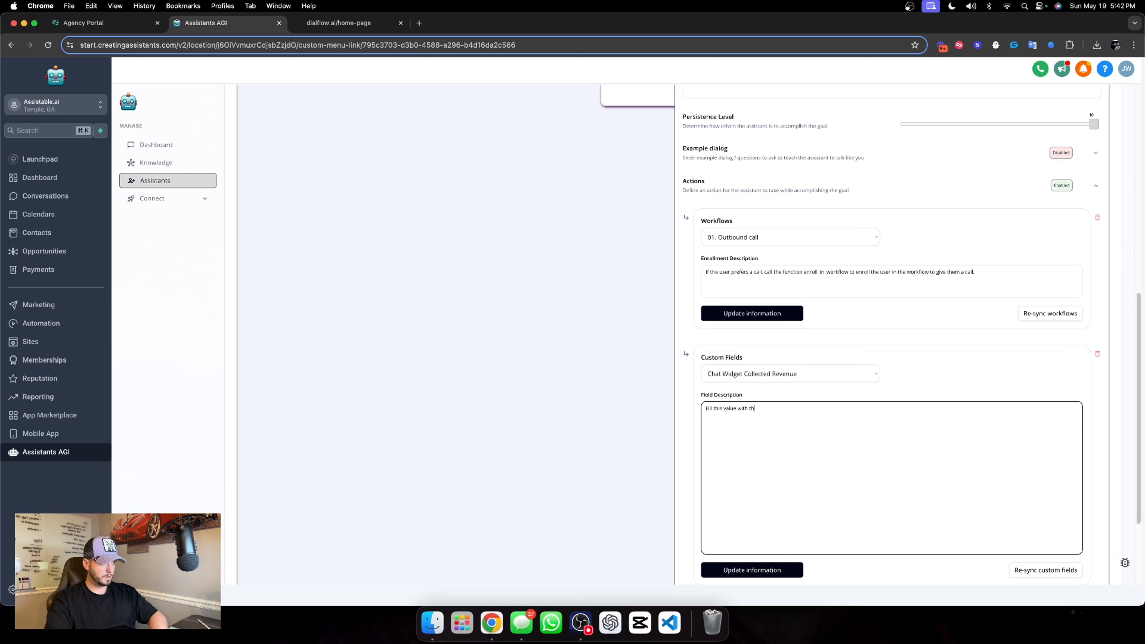
{"action": "type", "text": "e user's"}
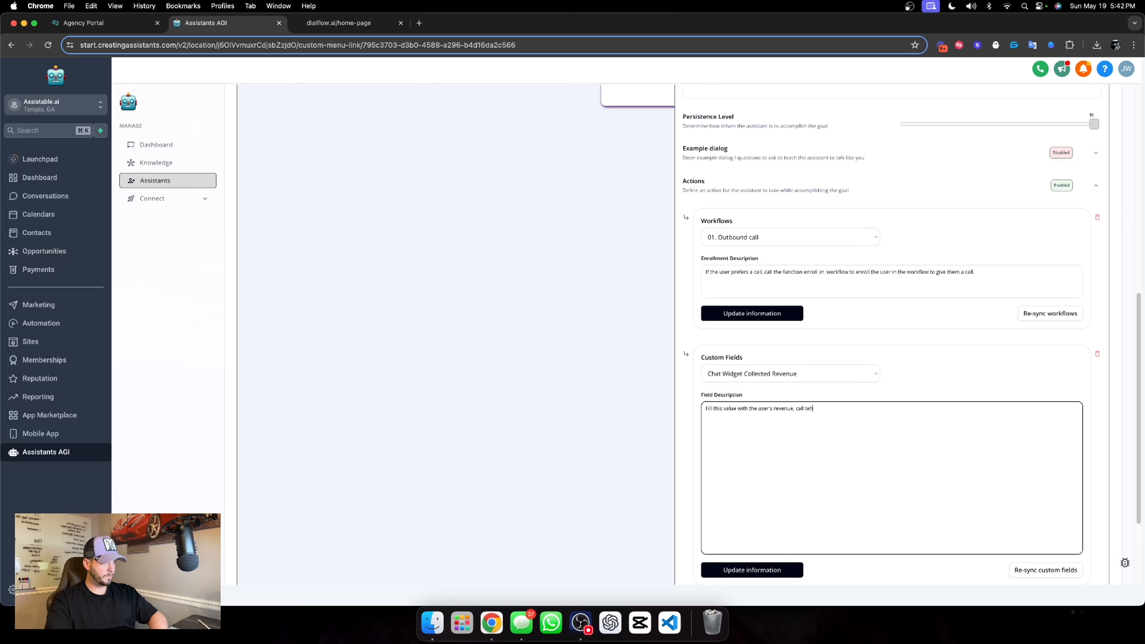
{"action": "type", "text": " revenue, call the function extract_custom_field to fill the value with the user's revenue."}
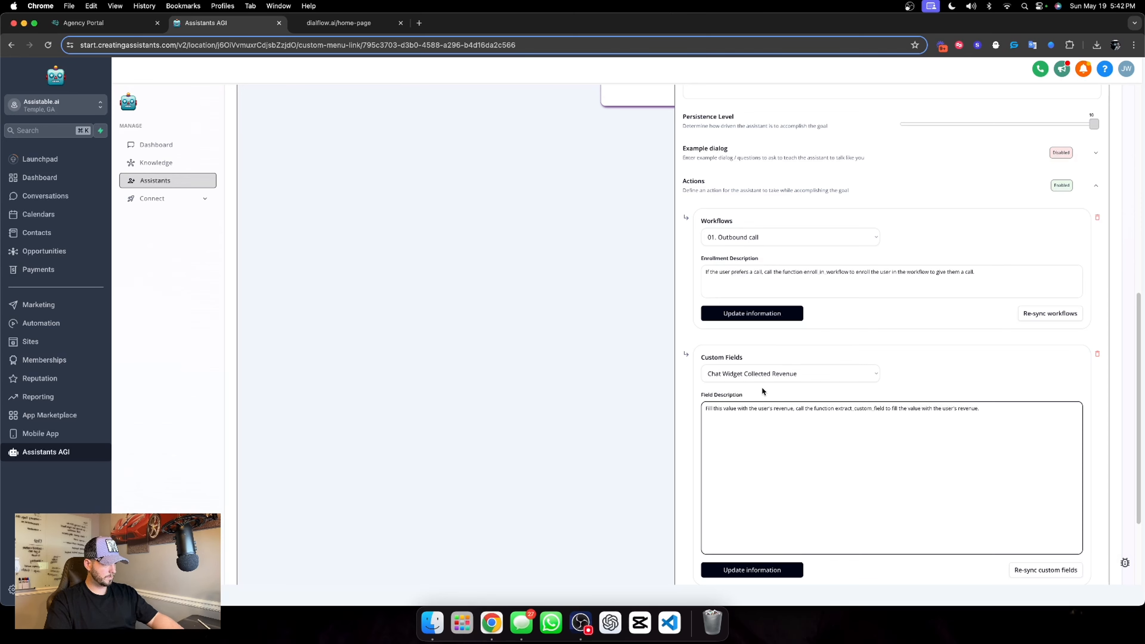
{"action": "left_click", "coordinate": [977, 371]}
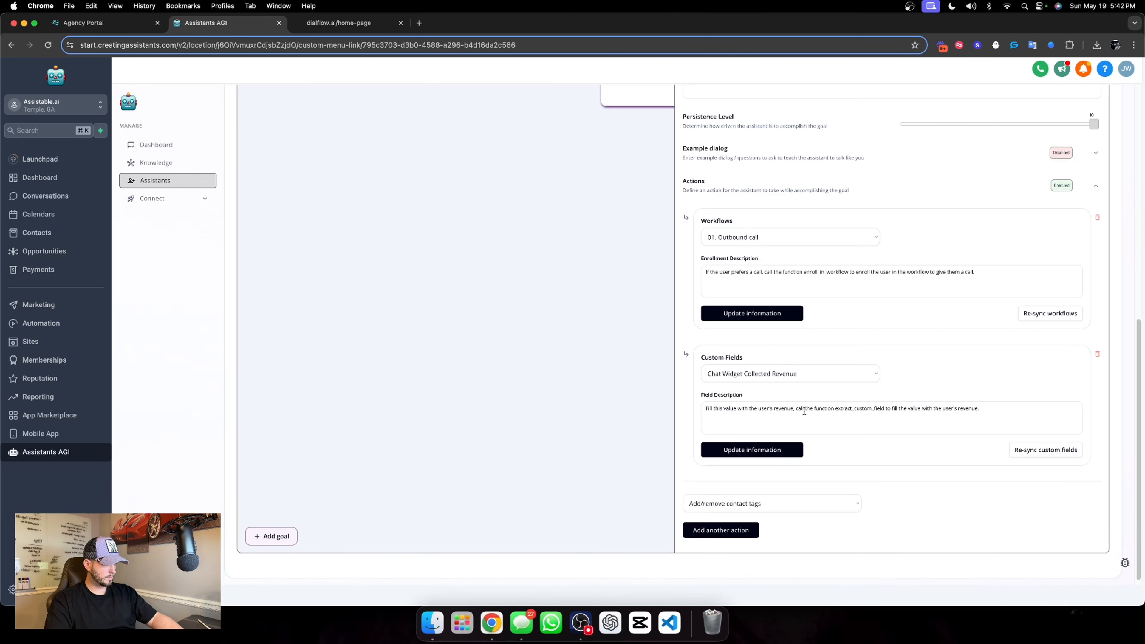
Save the revenue action and append its extract_custom_field function call text to task 3, the revenue question, in the Qualification description
{"action": "left_click_drag", "start_coordinate": [795, 408], "coordinate": [972, 426]}
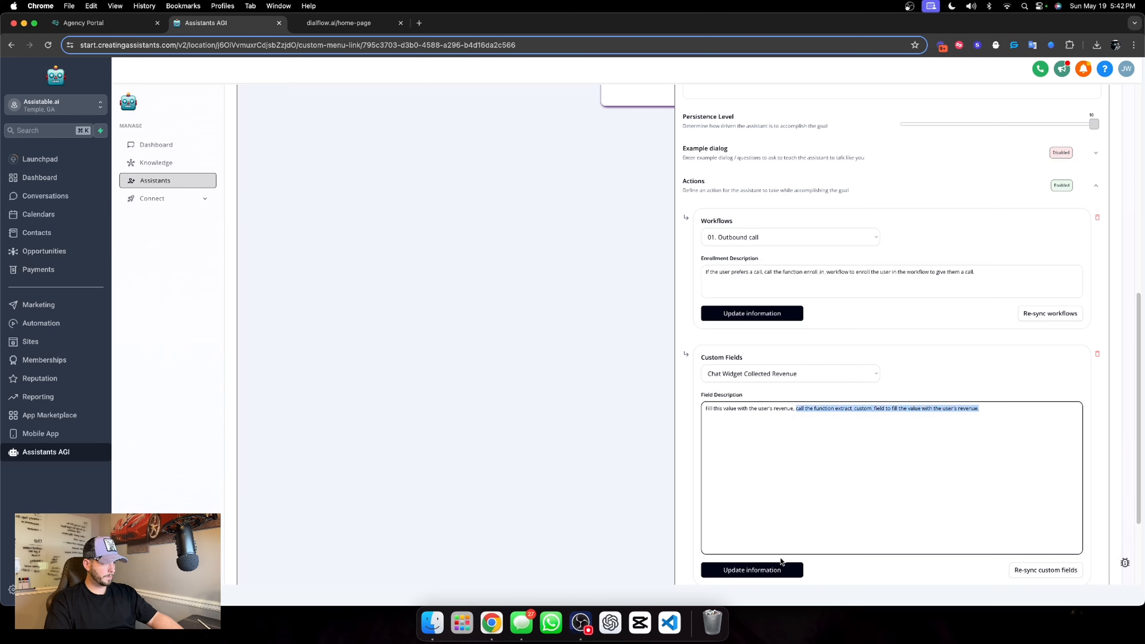
{"action": "left_click", "coordinate": [766, 569]}
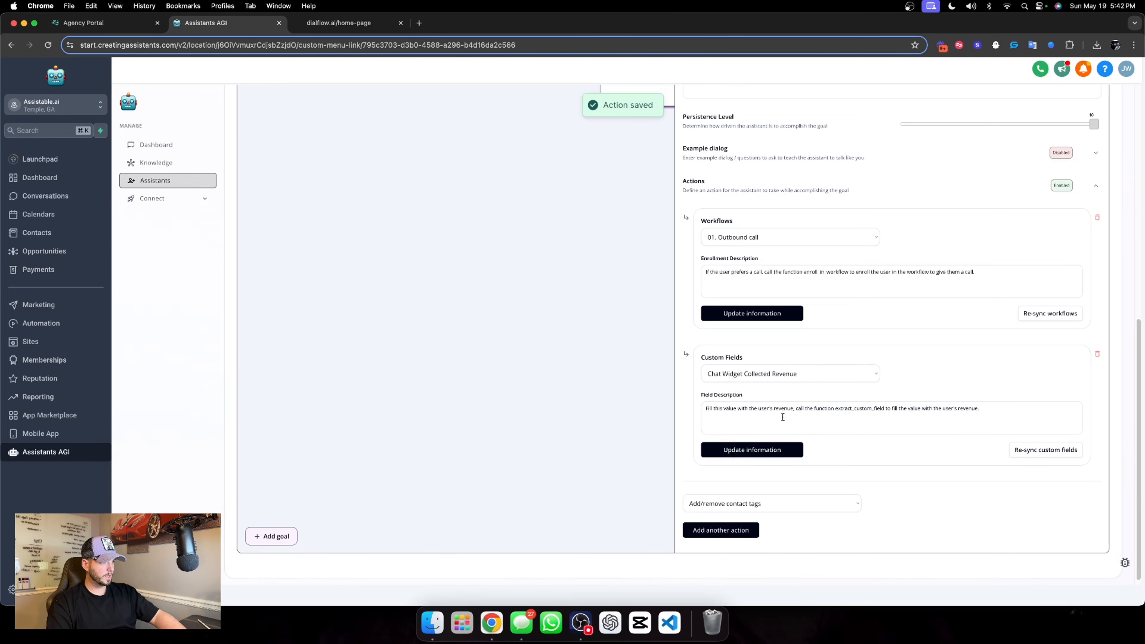
{"action": "scroll", "coordinate": [846, 419], "scroll_direction": "up", "scroll_amount": 7}
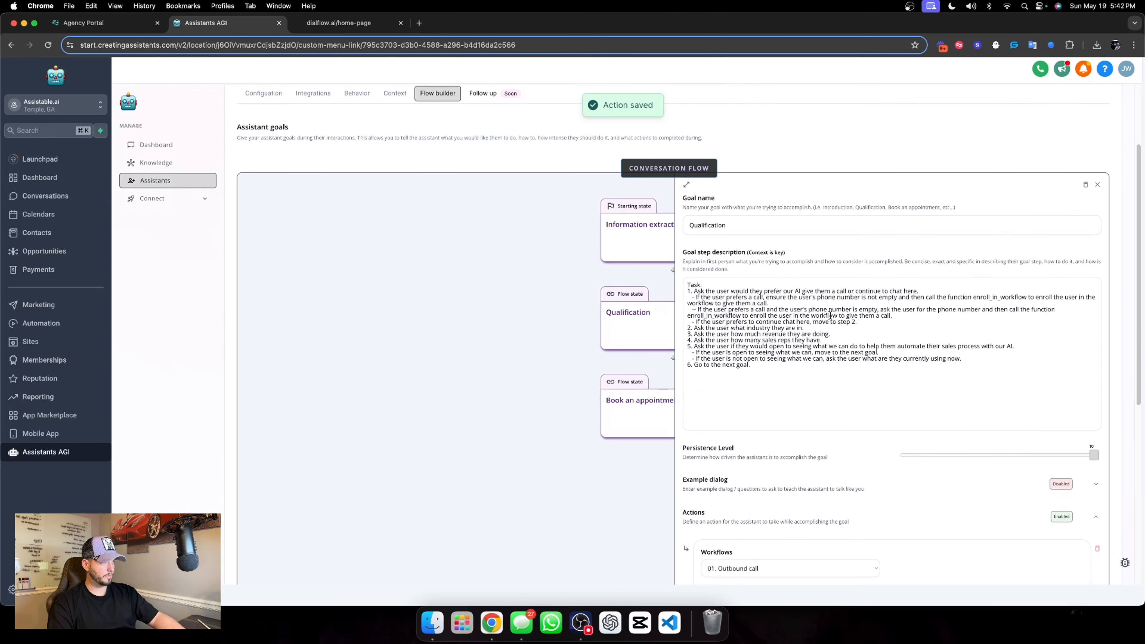
{"action": "left_click", "coordinate": [834, 335]}
{"action": "key", "text": "super+v"}
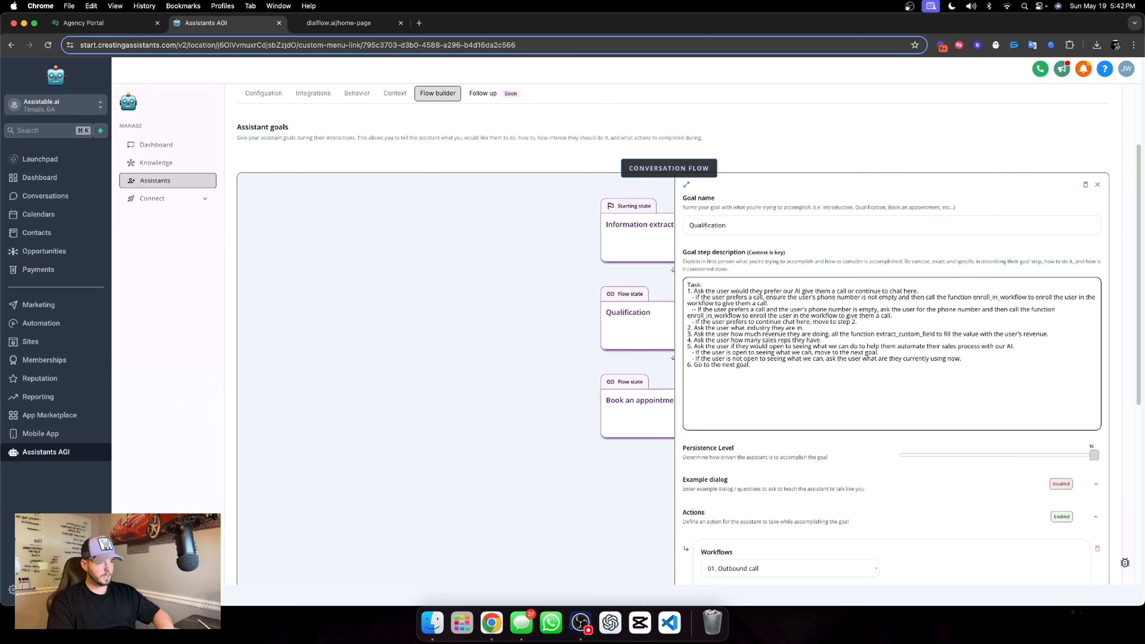
Add another fill custom values action to the Qualification goal and open its list of custom fields
{"action": "scroll", "coordinate": [846, 348], "scroll_direction": "down", "scroll_amount": 7}
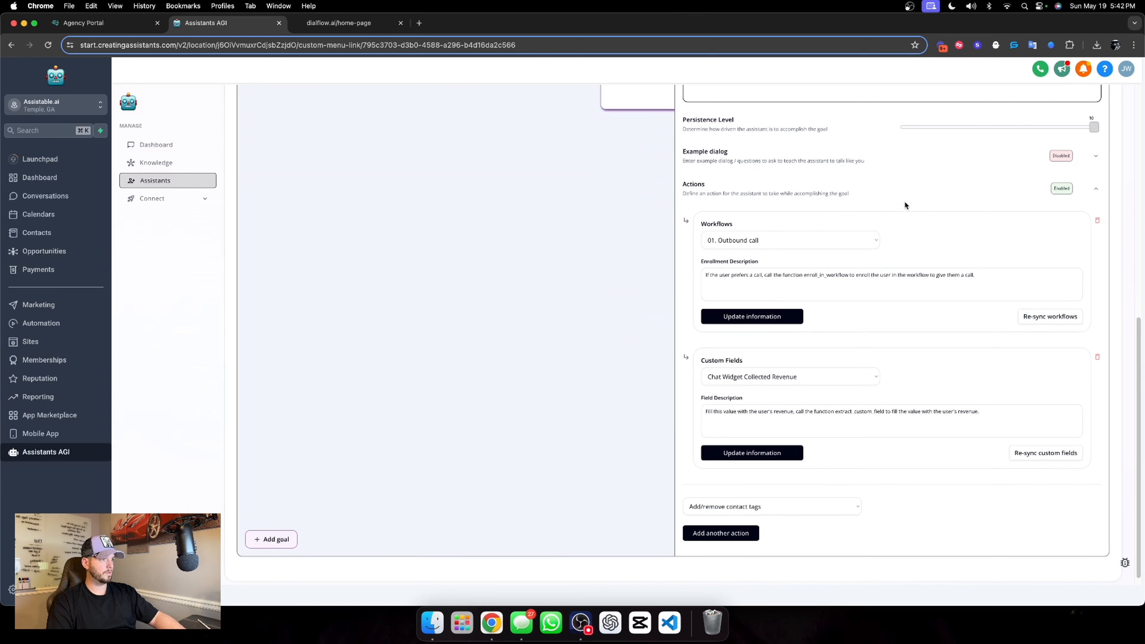
{"action": "left_click", "coordinate": [772, 506]}
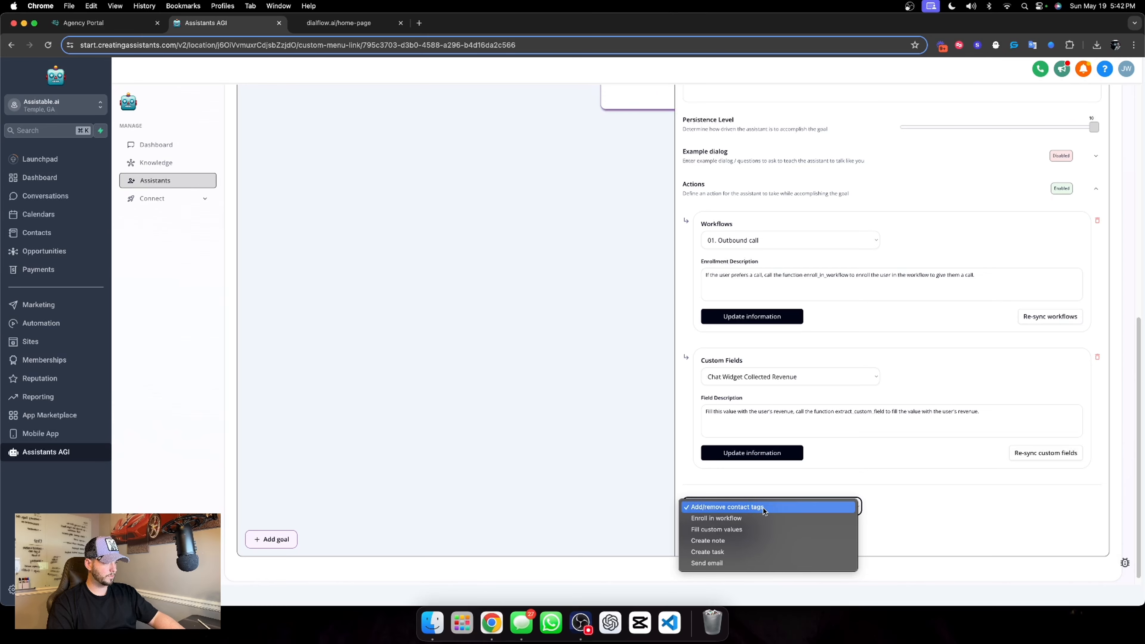
{"action": "left_click", "coordinate": [739, 529]}
{"action": "left_click", "coordinate": [749, 534]}
{"action": "scroll", "coordinate": [766, 414], "scroll_direction": "down", "scroll_amount": 2}
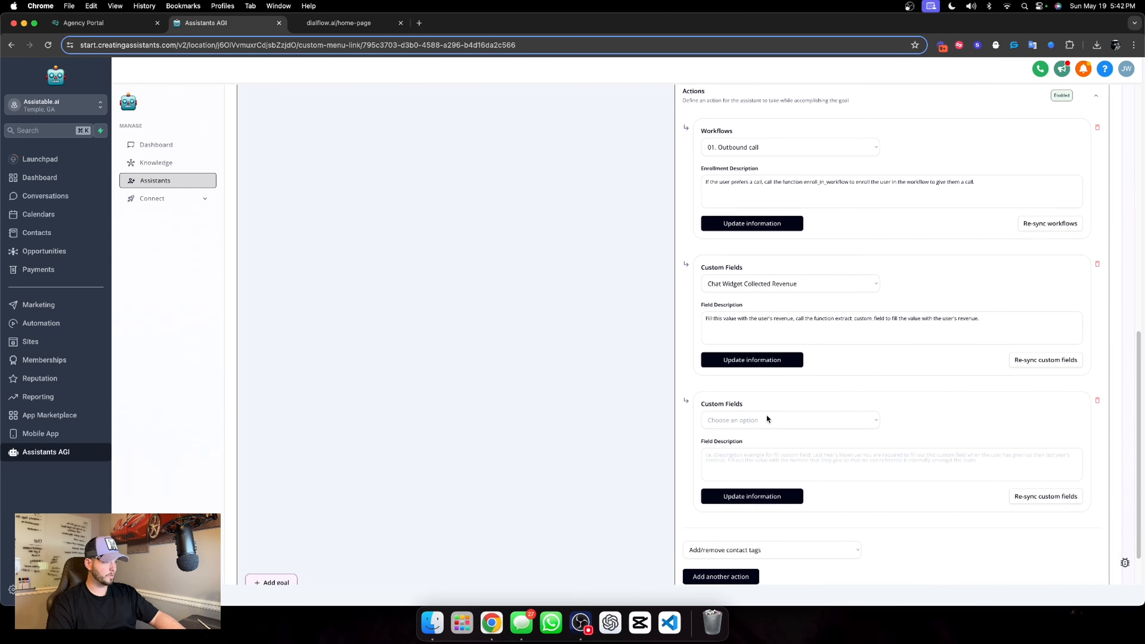
{"action": "left_click", "coordinate": [767, 418]}
{"action": "scroll", "coordinate": [780, 469], "scroll_direction": "down", "scroll_amount": 10}
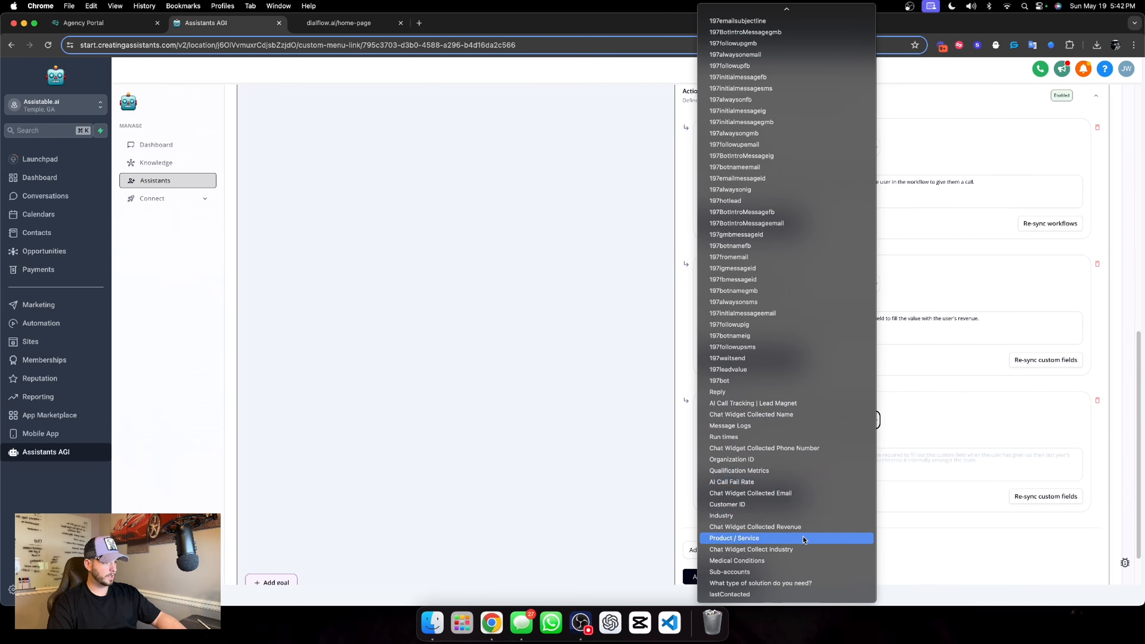
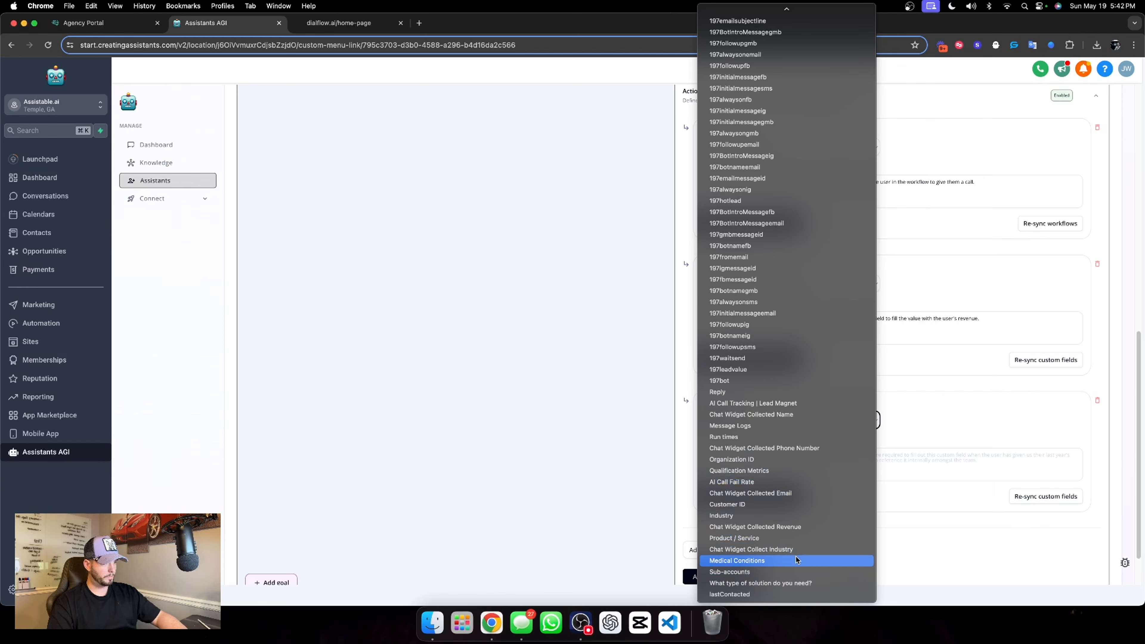
Choose Chat Widget Collect Industry as the new action's field and copy the revenue action's field description into it
{"action": "left_click", "coordinate": [777, 551]}
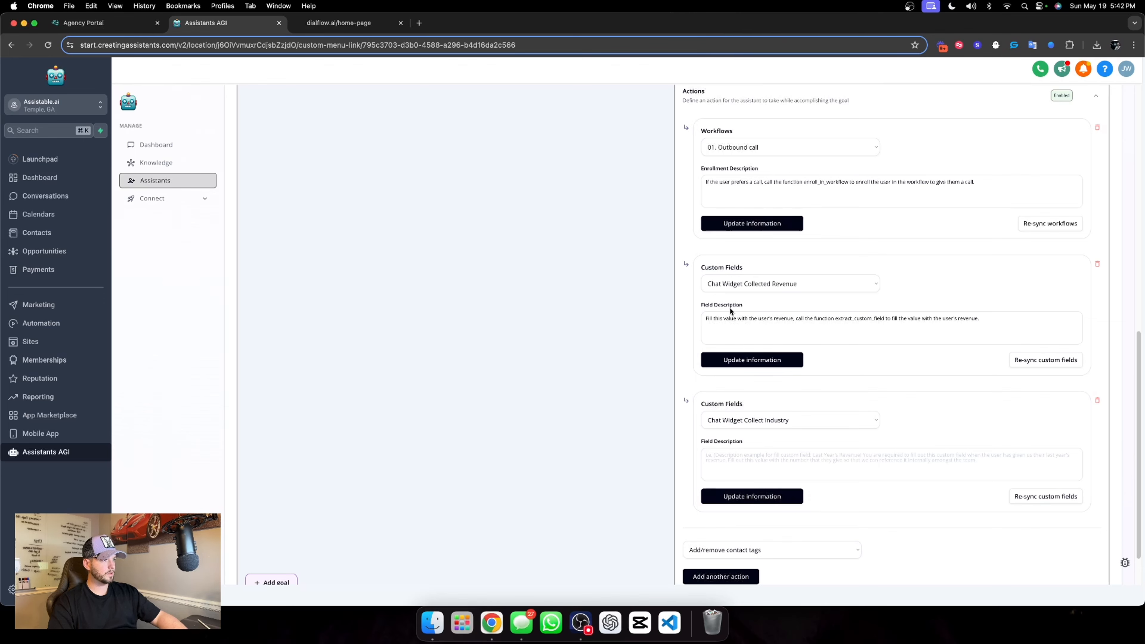
{"action": "left_click", "coordinate": [716, 316]}
{"action": "triple_click", "coordinate": [761, 241]}
{"action": "key", "text": "super+c"}
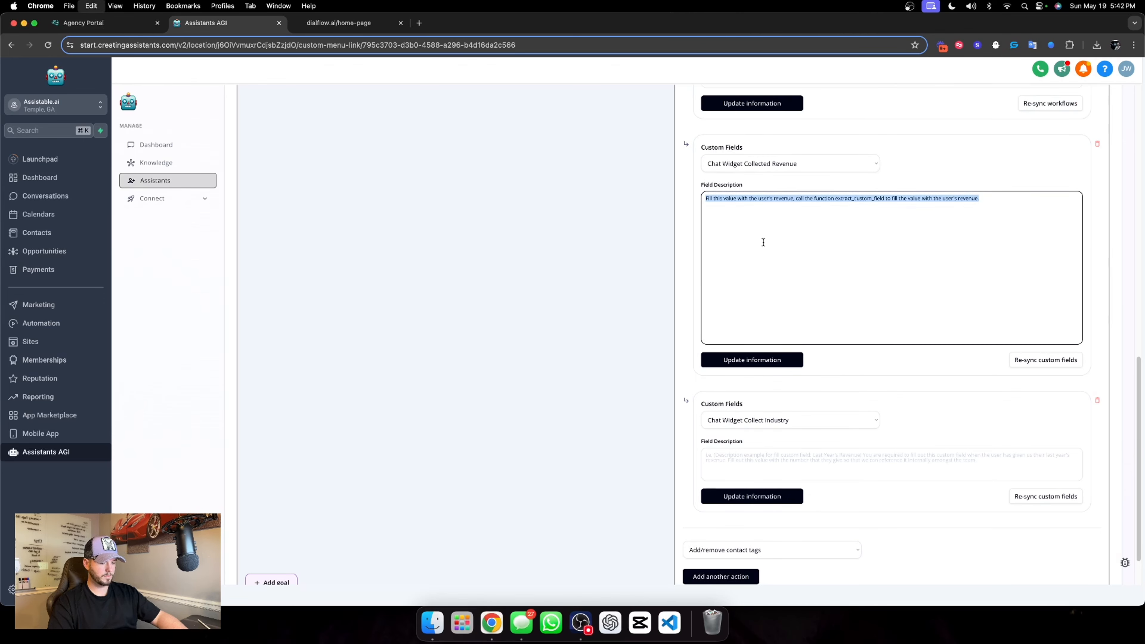
{"action": "left_click", "coordinate": [800, 465]}
{"action": "key", "text": "super+v"}
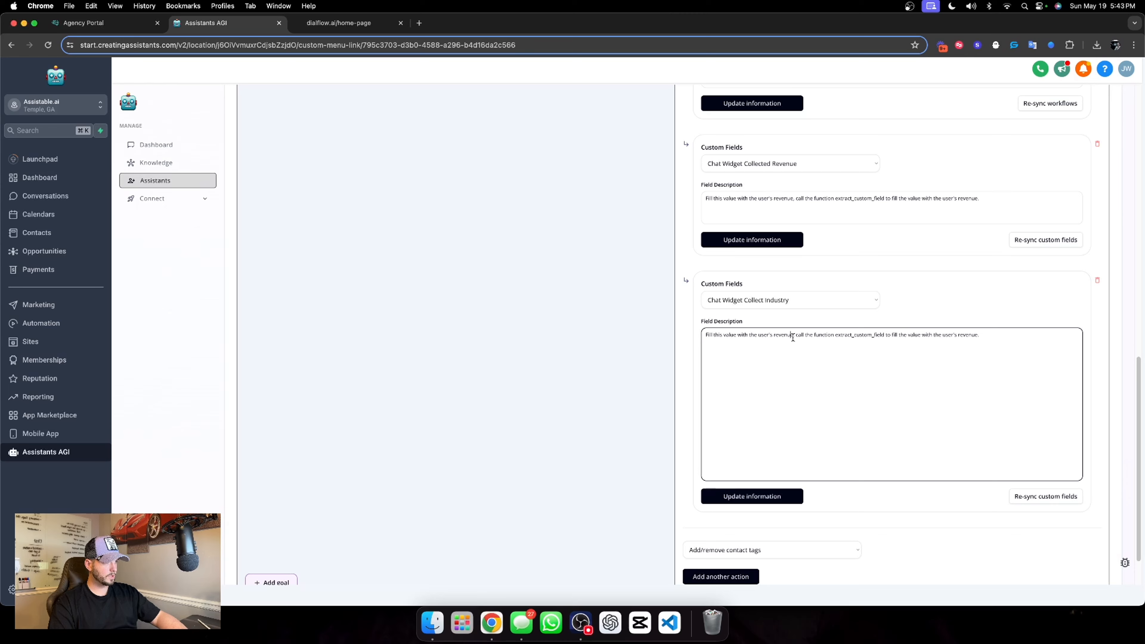
Replace both mentions of "revenue" with "industry" in the Chat Widget Collect Industry field description
{"action": "left_click_drag", "start_coordinate": [793, 337], "coordinate": [775, 339]}
{"action": "double_click", "coordinate": [774, 339]}
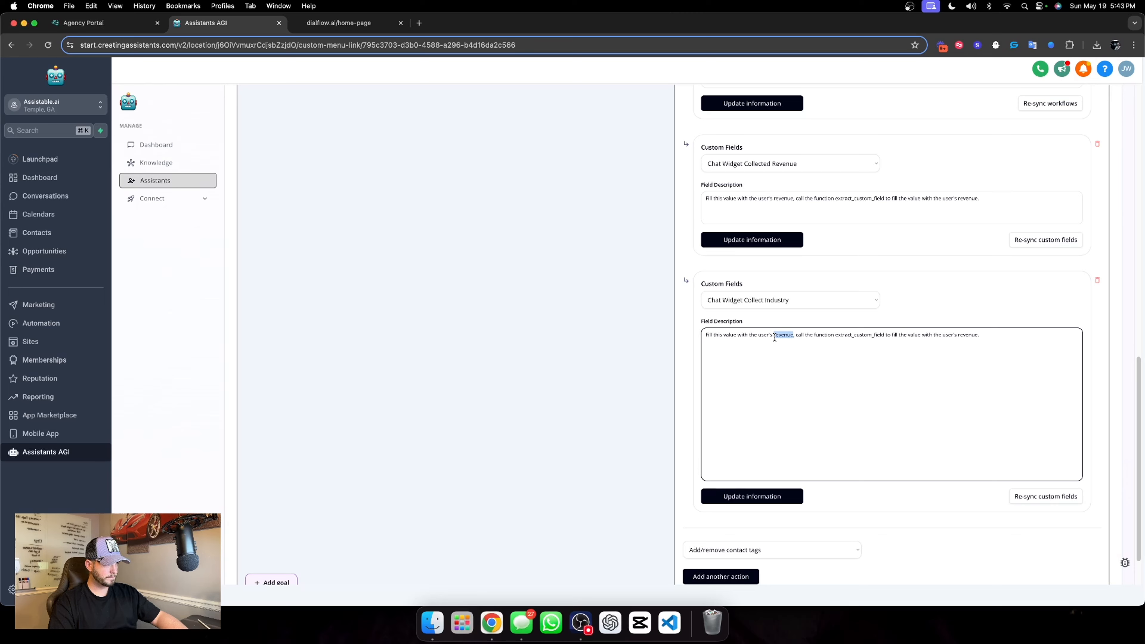
{"action": "type", "text": "industry"}
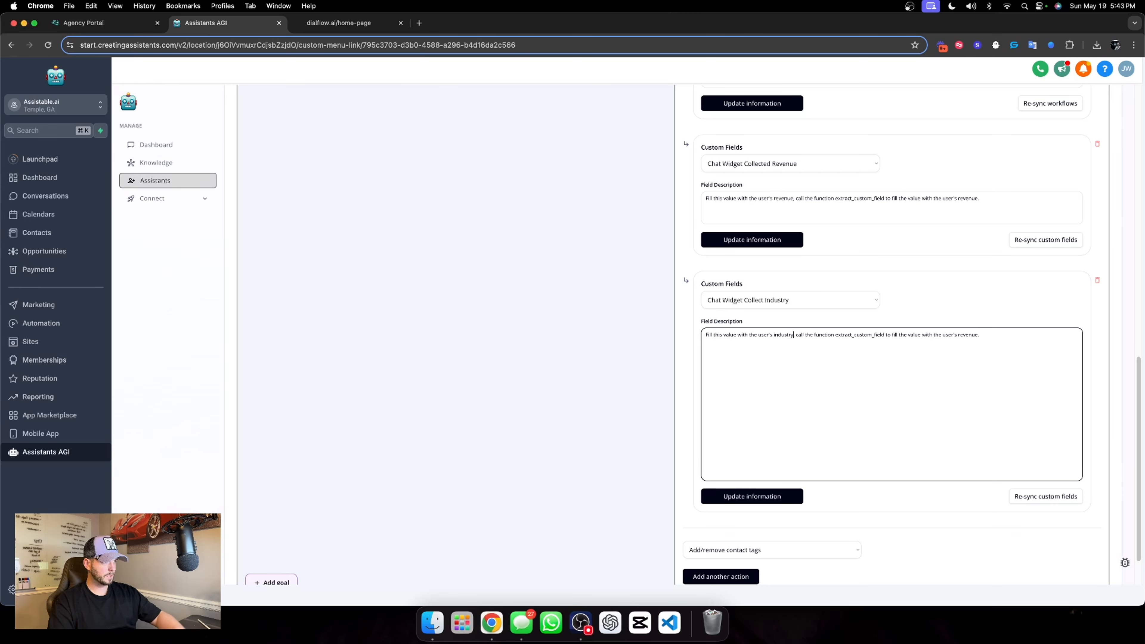
{"action": "double_click", "coordinate": [959, 334]}
{"action": "type", "text": "industry"}
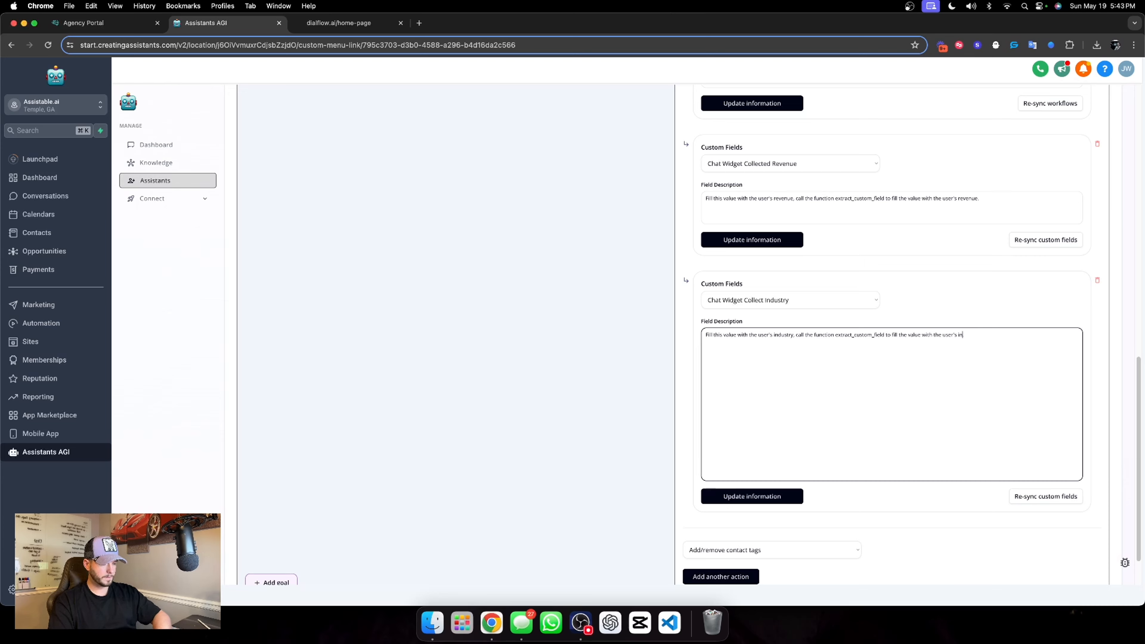
{"action": "left_click", "coordinate": [957, 314]}
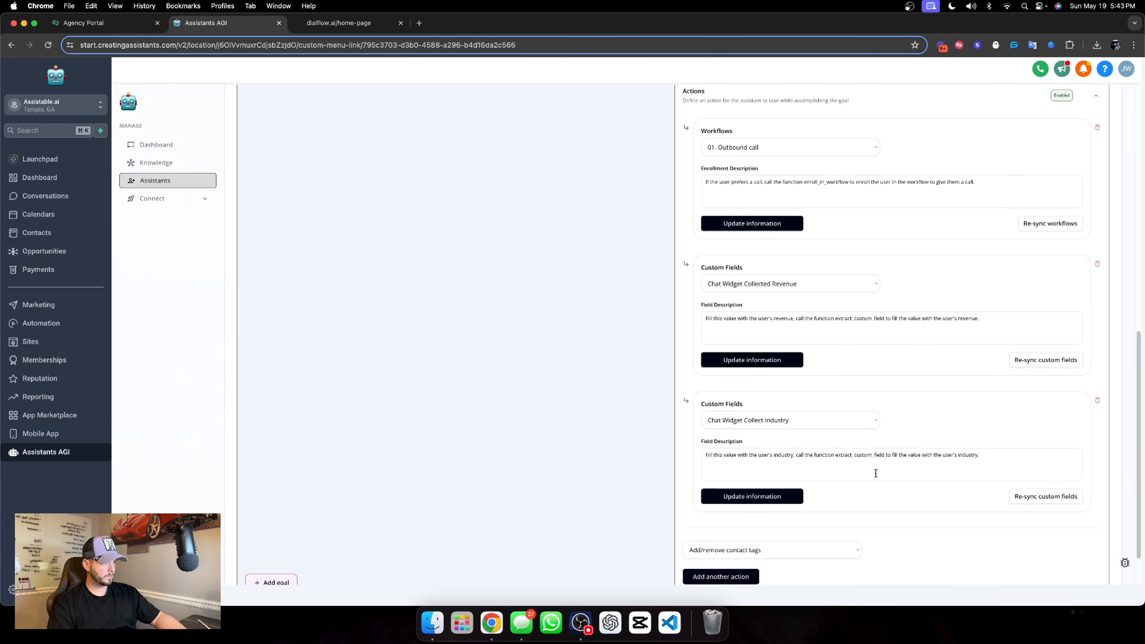
Copy the extract_custom_field function call sentence from the industry description and save the industry, revenue and outbound call actions
{"action": "left_click", "coordinate": [796, 454]}
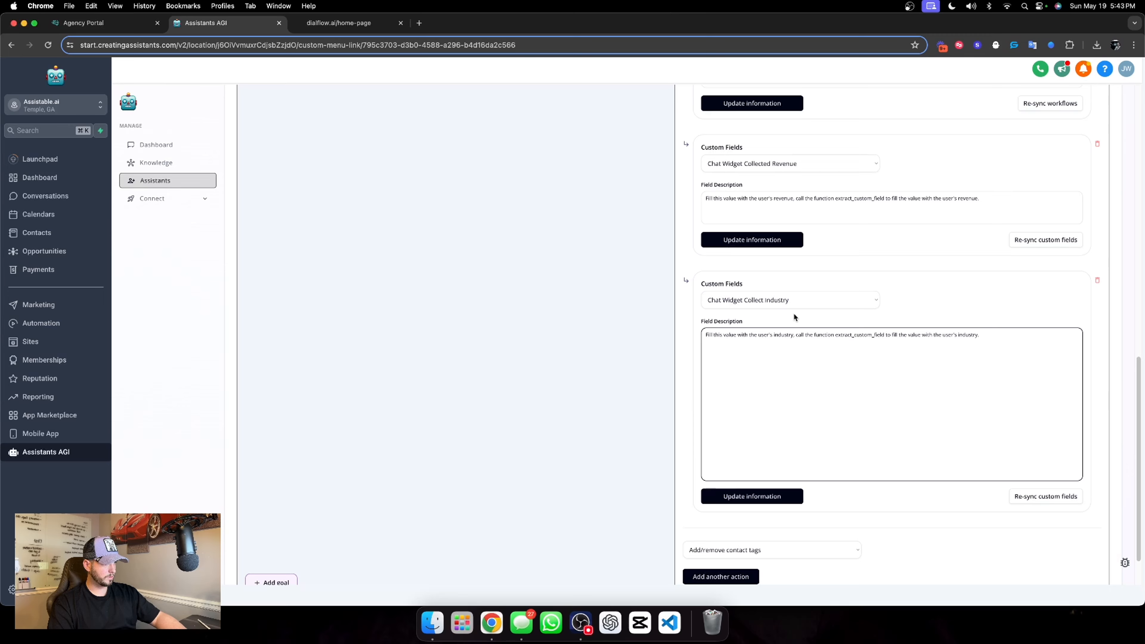
{"action": "left_click_drag", "start_coordinate": [796, 335], "coordinate": [1002, 343]}
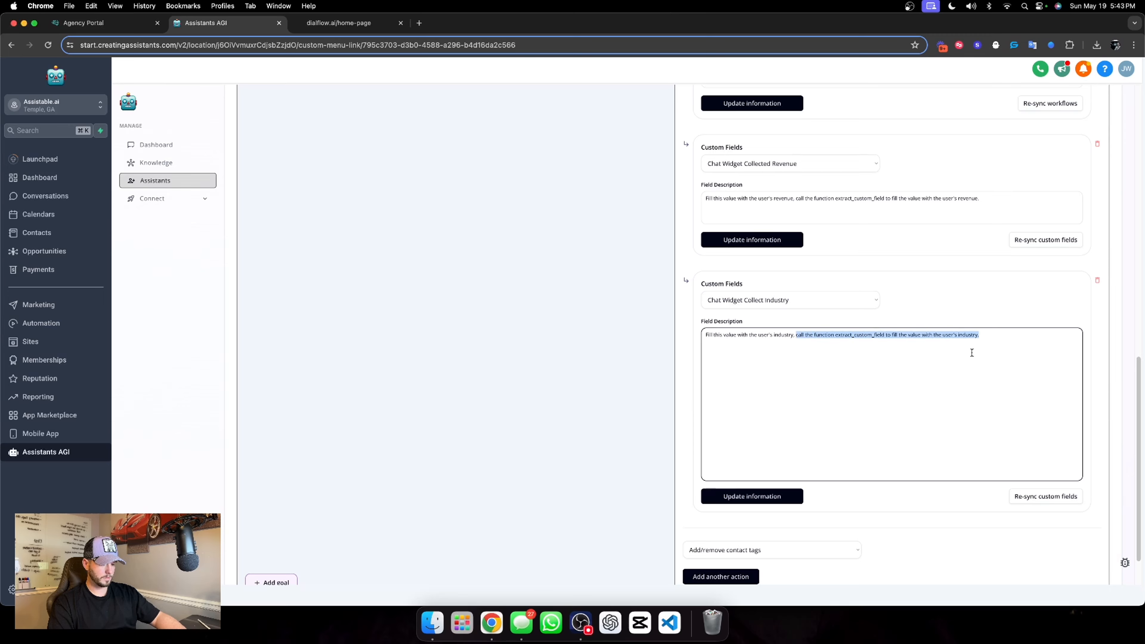
{"action": "left_click", "coordinate": [746, 495]}
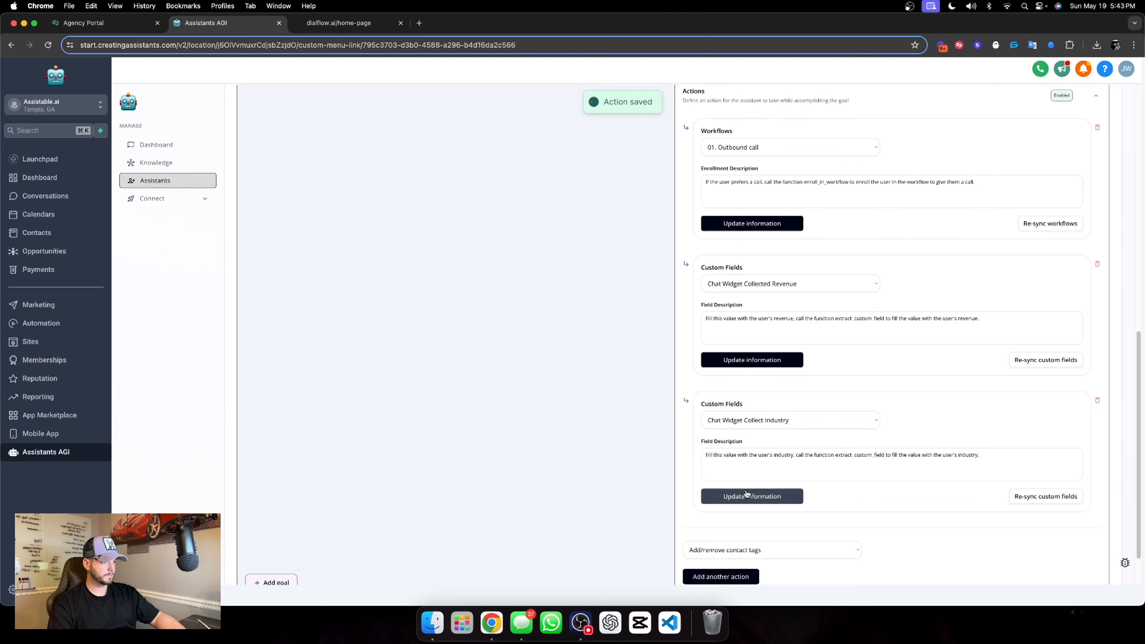
{"action": "left_click", "coordinate": [745, 358]}
{"action": "left_click", "coordinate": [761, 220]}
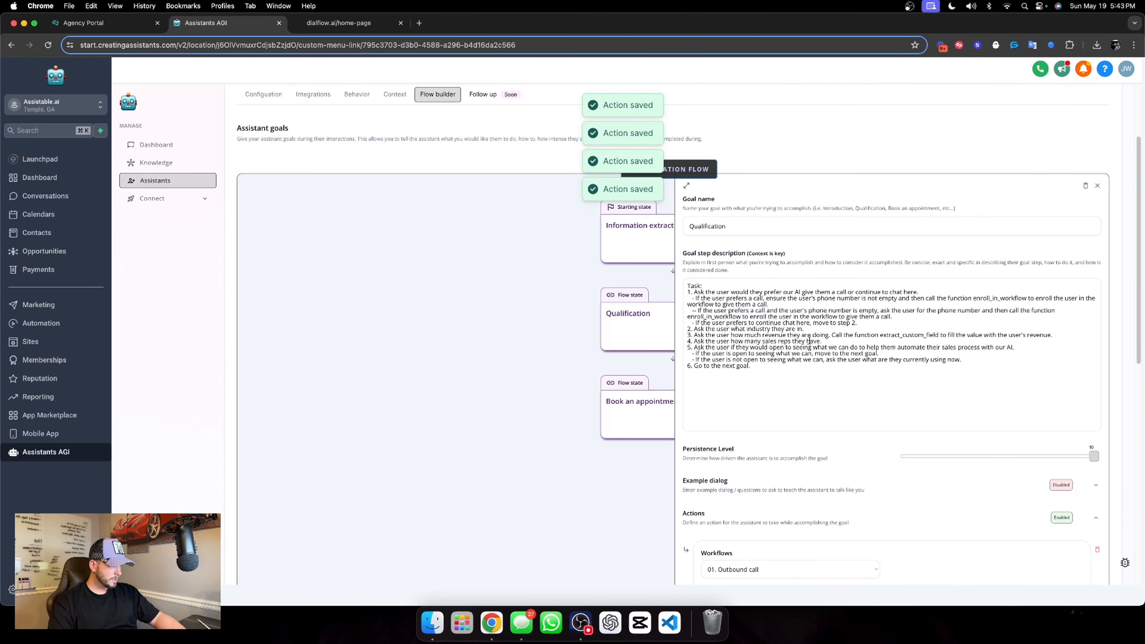
Append "Call the function extract_custom_field to fill the value with the user's industry." to task 2 of the Qualification description and save the assistant
{"action": "left_click", "coordinate": [804, 329]}
{"action": "key", "text": "super+v"}
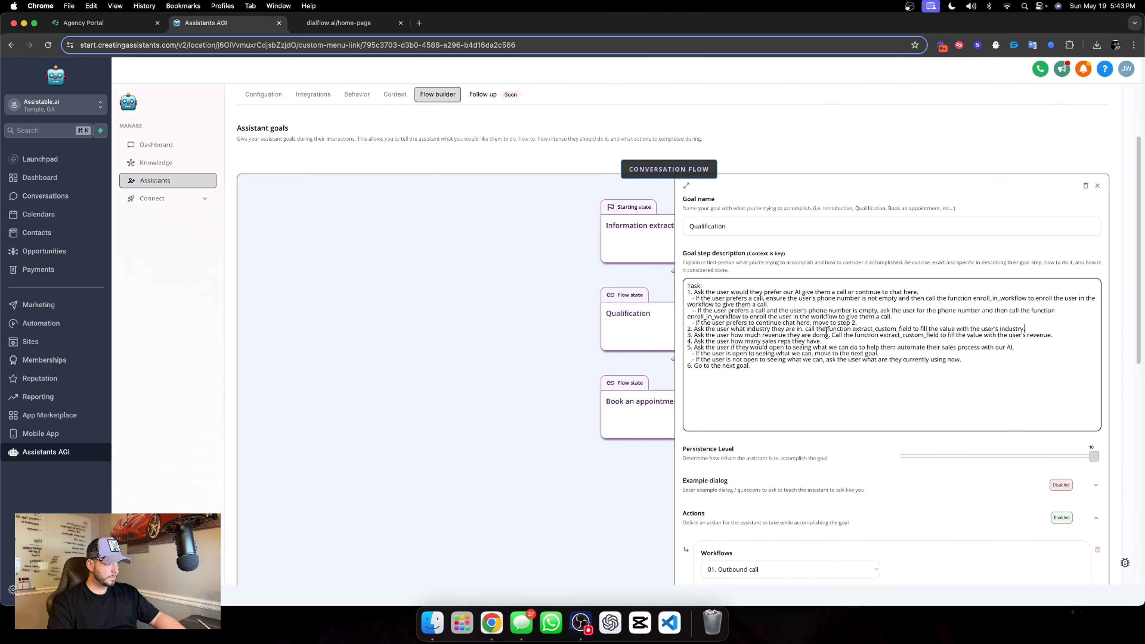
{"action": "left_click", "coordinate": [806, 329]}
{"action": "key", "text": "BackSpace"}
{"action": "type", "text": "C"}
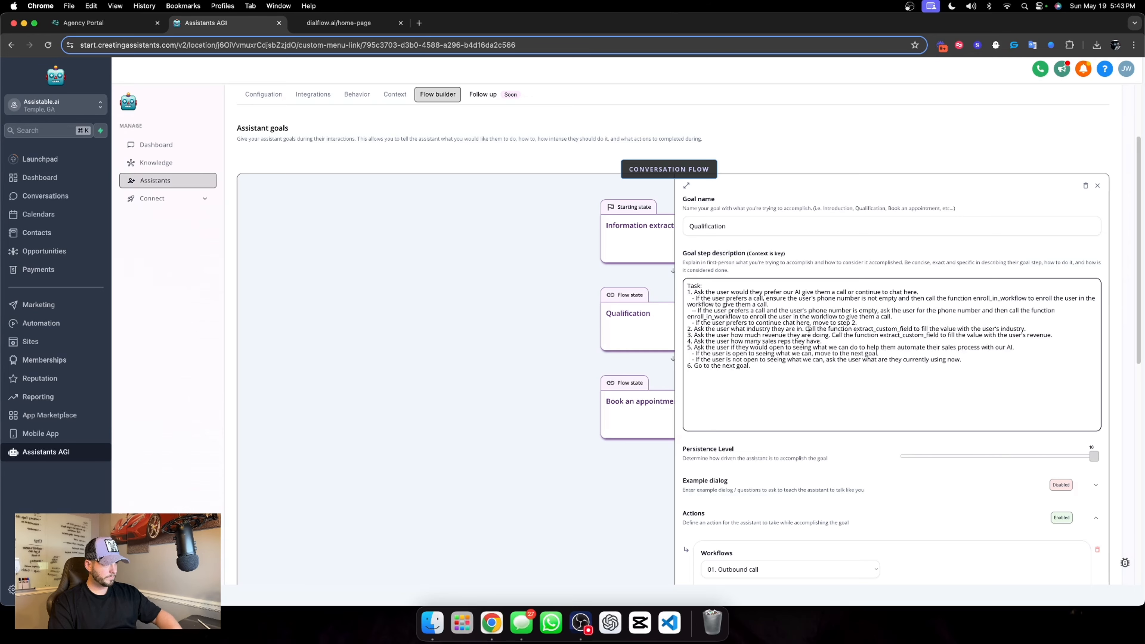
{"action": "left_click", "coordinate": [939, 274]}
{"action": "scroll", "coordinate": [887, 432], "scroll_direction": "down", "scroll_amount": 3}
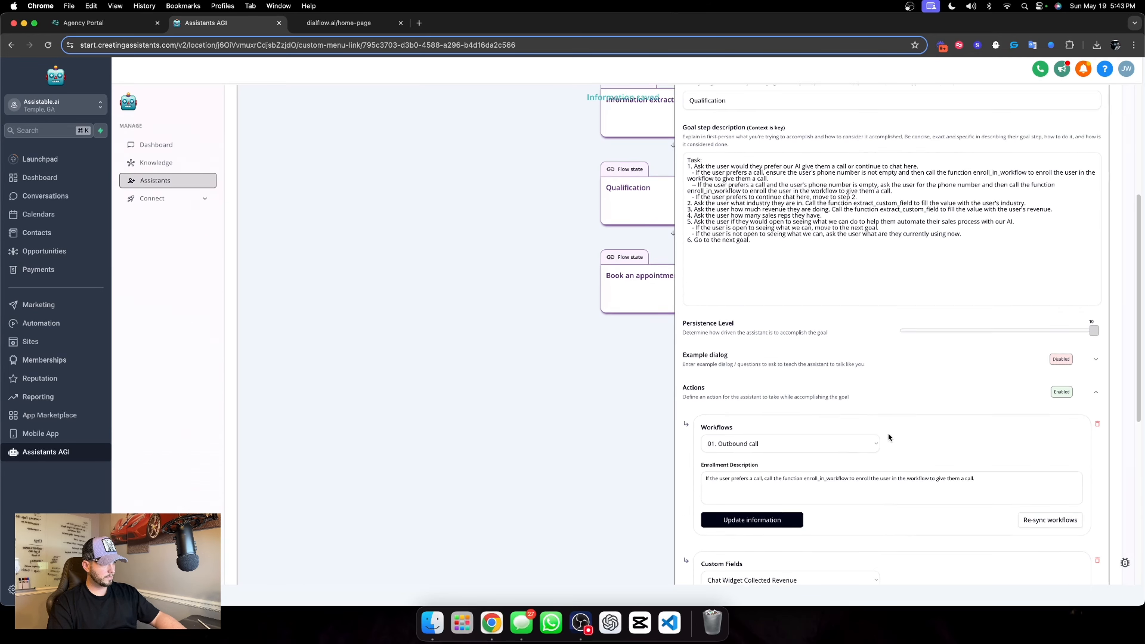
{"action": "scroll", "coordinate": [887, 424], "scroll_direction": "up", "scroll_amount": 4}
{"action": "scroll", "coordinate": [1047, 167], "scroll_direction": "up", "scroll_amount": 3}
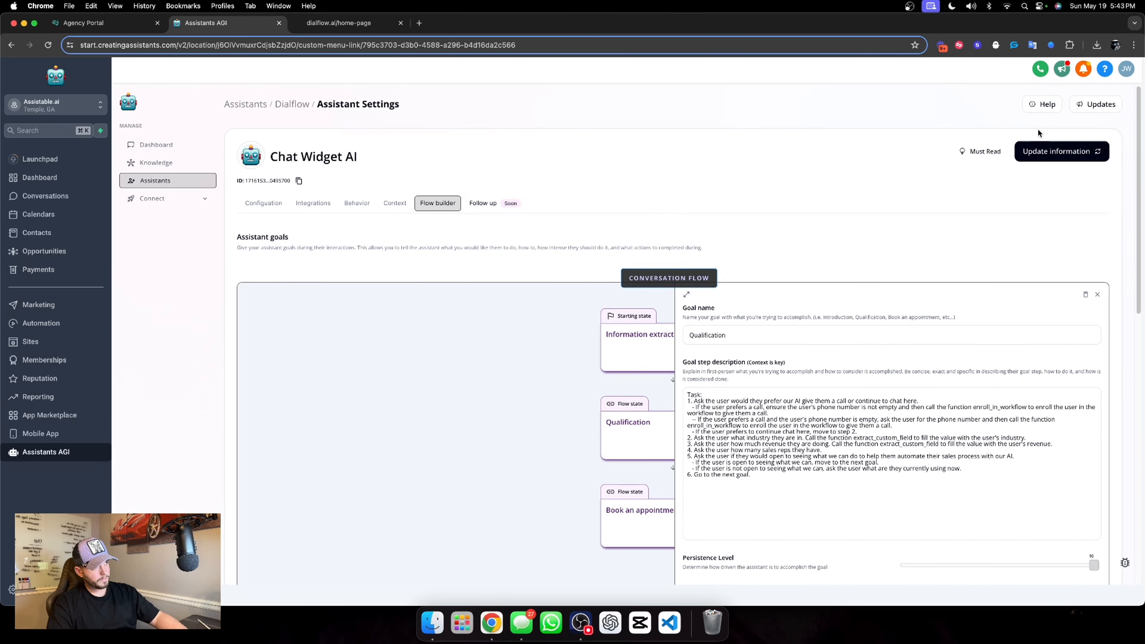
{"action": "left_click", "coordinate": [1057, 151]}
Review the Information extraction, Qualification and Book an appointment goals and save the assistant again
{"action": "scroll", "coordinate": [621, 406], "scroll_direction": "down", "scroll_amount": 3}
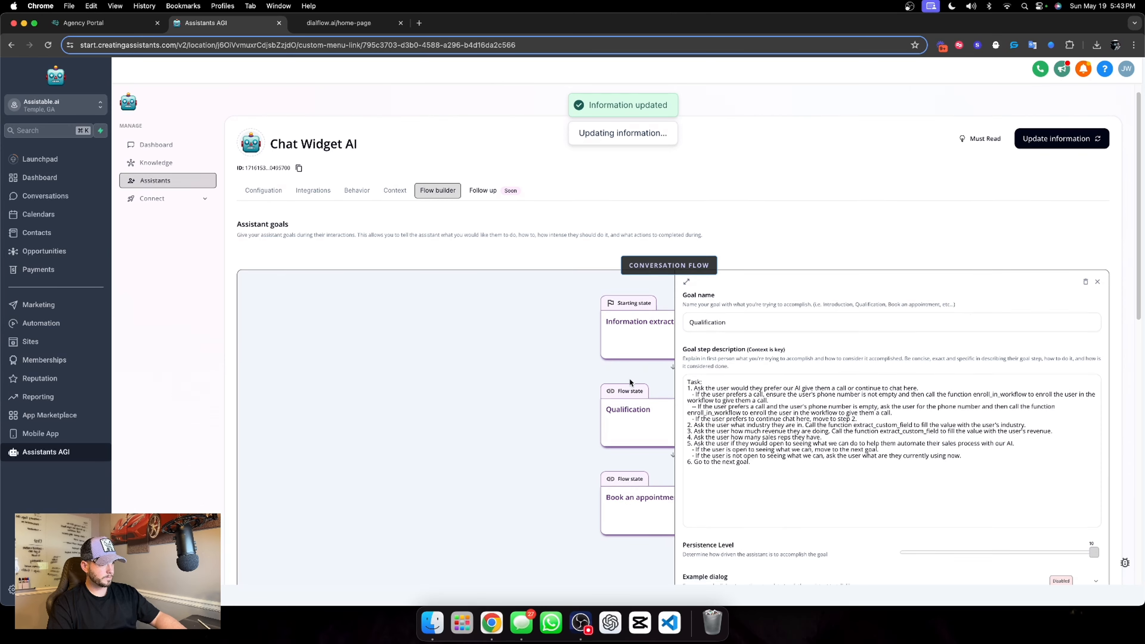
{"action": "left_click", "coordinate": [654, 234]}
{"action": "scroll", "coordinate": [640, 253], "scroll_direction": "down", "scroll_amount": 1}
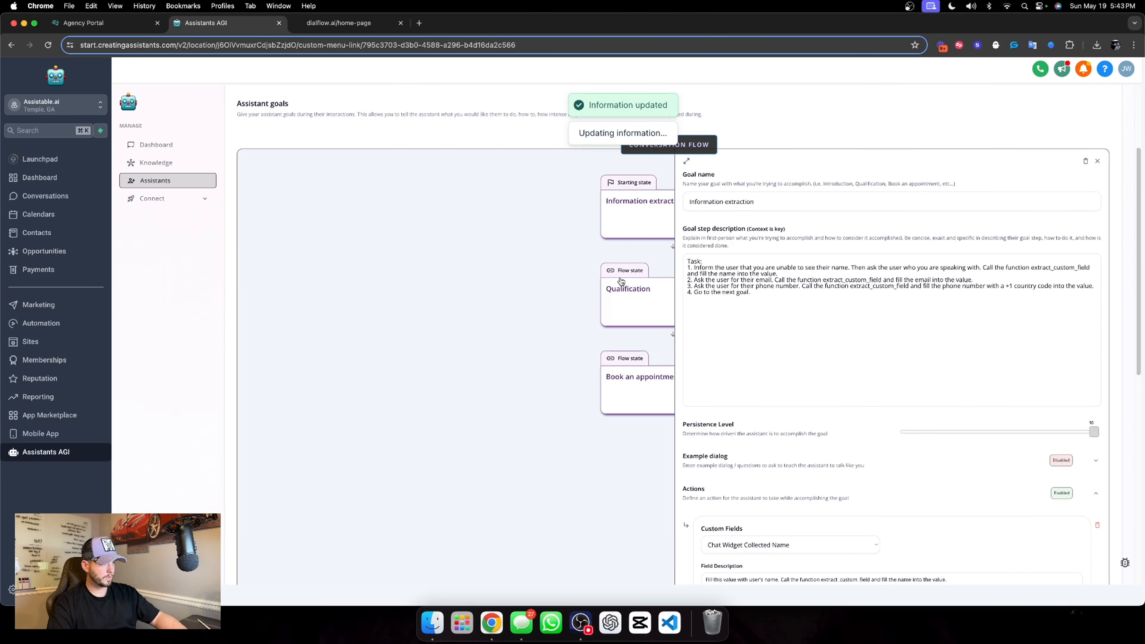
{"action": "left_click", "coordinate": [621, 281]}
{"action": "left_click", "coordinate": [627, 397]}
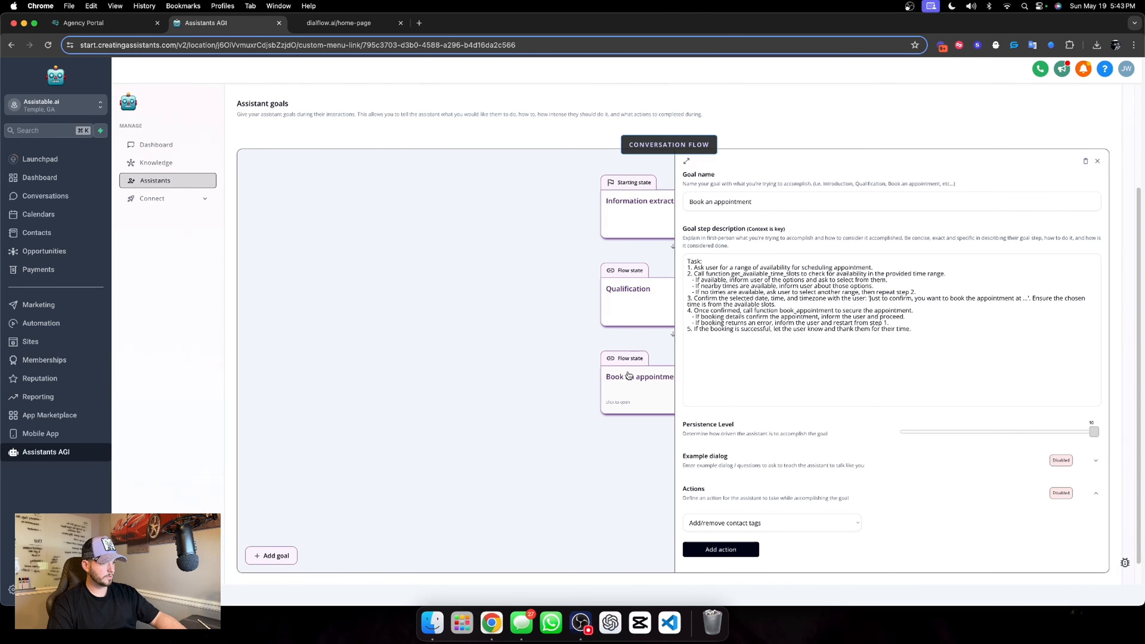
{"action": "scroll", "coordinate": [1023, 297], "scroll_direction": "up", "scroll_amount": 4}
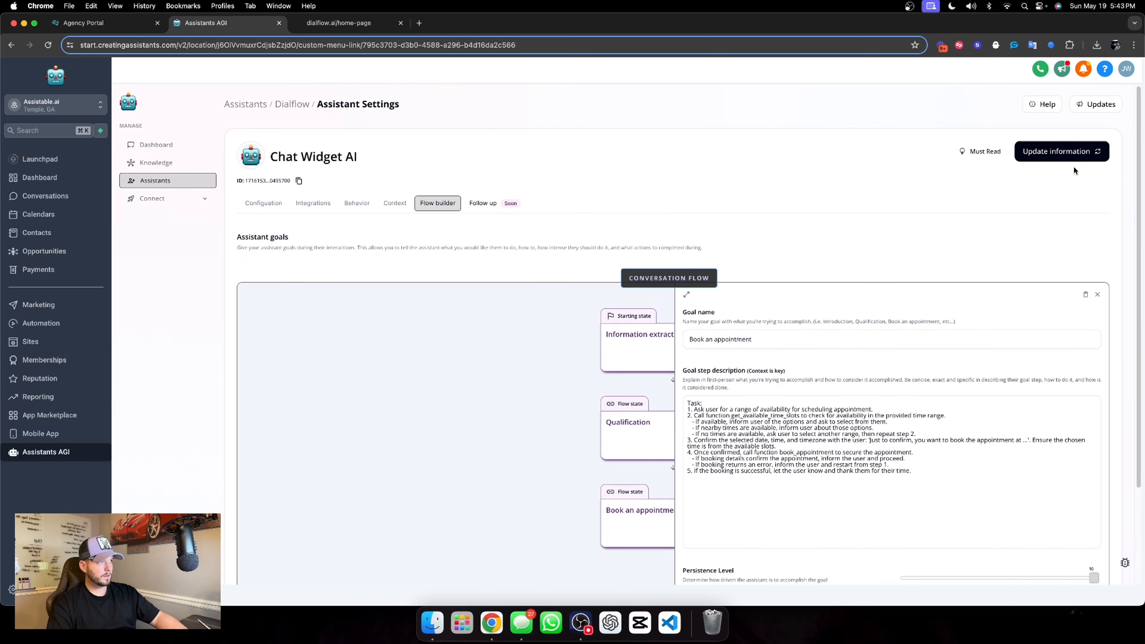
{"action": "left_click", "coordinate": [1064, 153]}
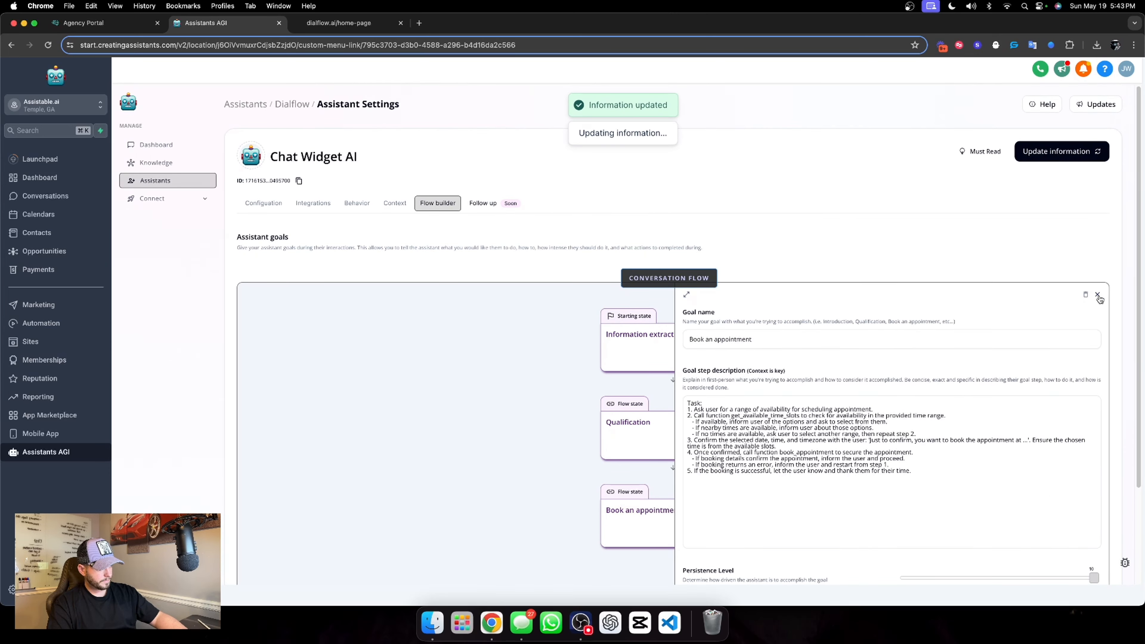
{"action": "left_click", "coordinate": [1099, 295]}
Review the chat widget assistant's context, behavior, integrations and configuration settings
{"action": "left_click", "coordinate": [394, 204]}
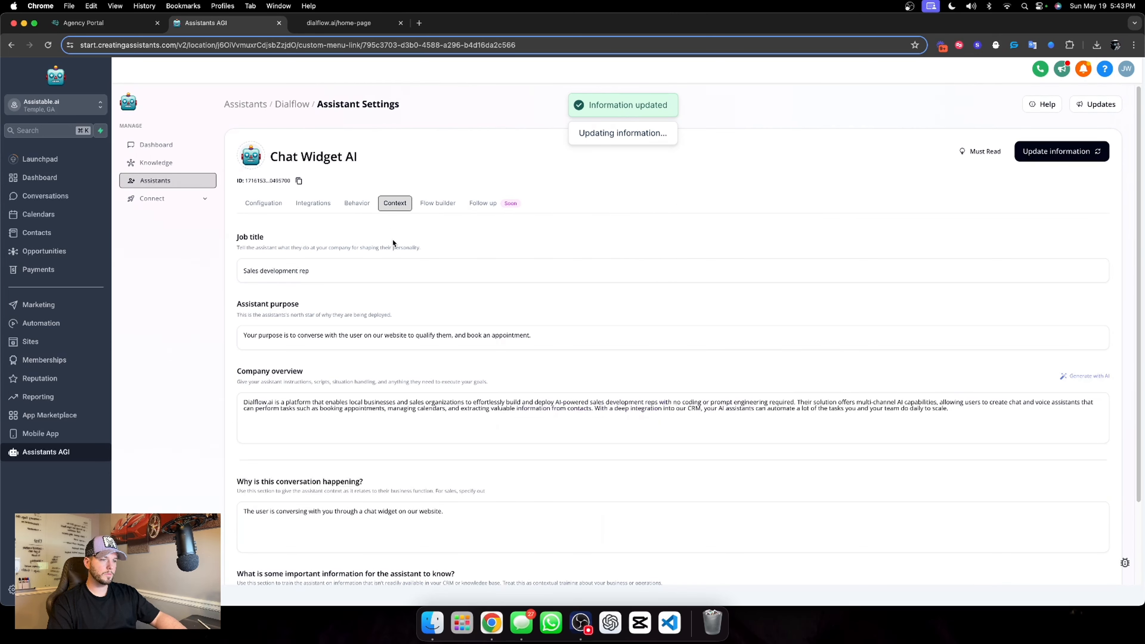
{"action": "scroll", "coordinate": [393, 243], "scroll_direction": "down", "scroll_amount": 2}
{"action": "left_click", "coordinate": [356, 186]}
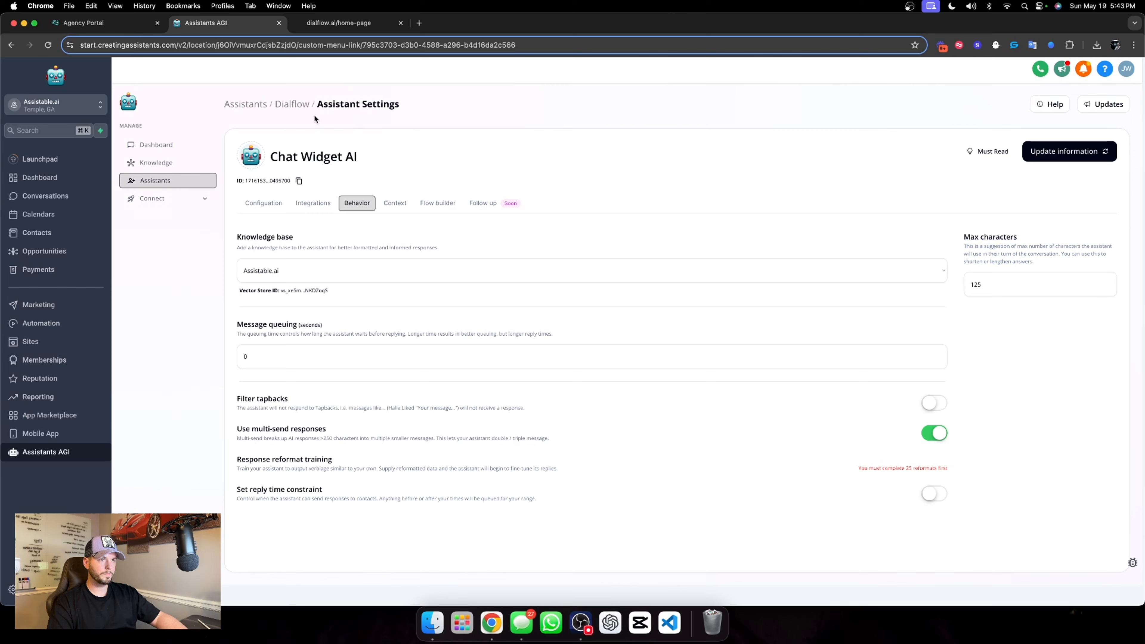
{"action": "left_click", "coordinate": [306, 212]}
{"action": "left_click", "coordinate": [273, 209]}
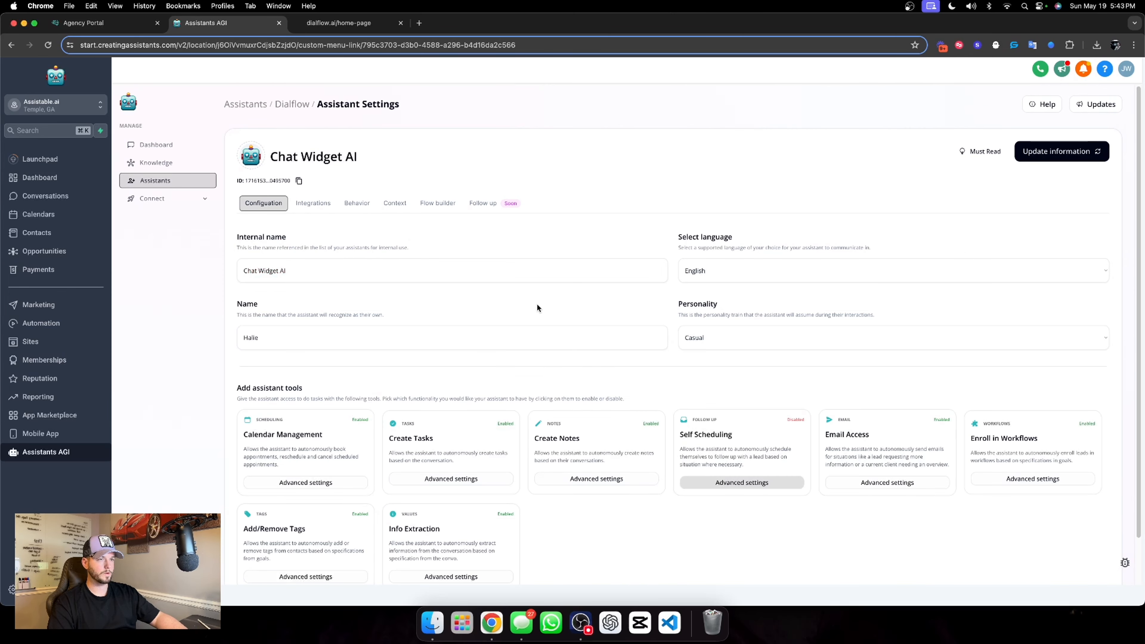
Open New Voice Assistant in the Dialflow folder and replace "AI company" with "Dialflow dot AI" in the personality prompt's Identity section
{"action": "left_click", "coordinate": [291, 104]}
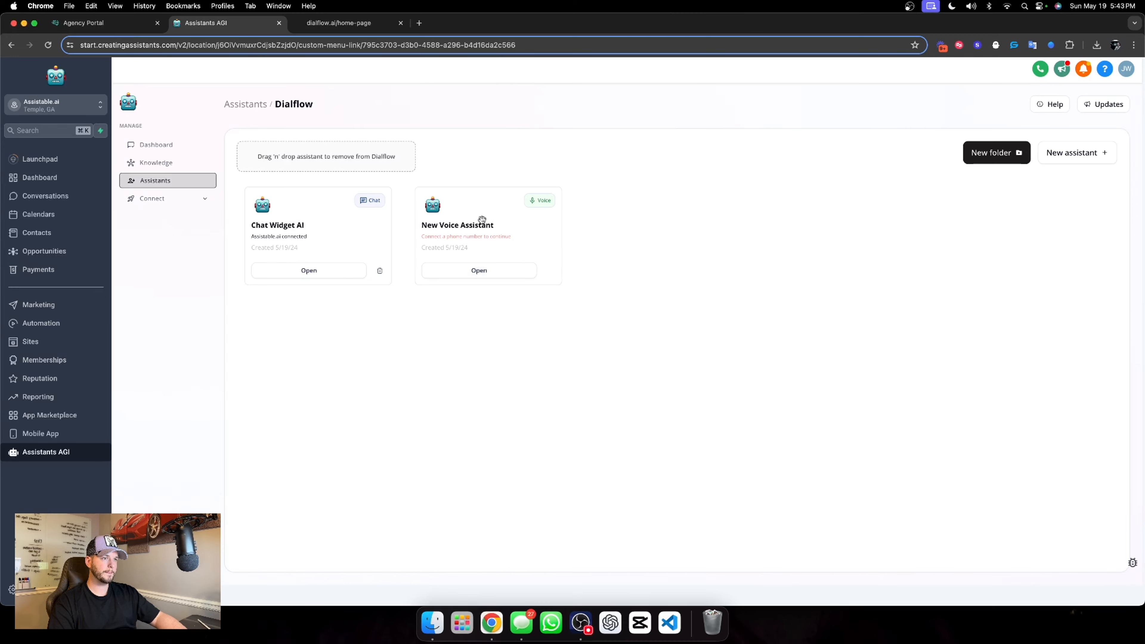
{"action": "left_click", "coordinate": [459, 269]}
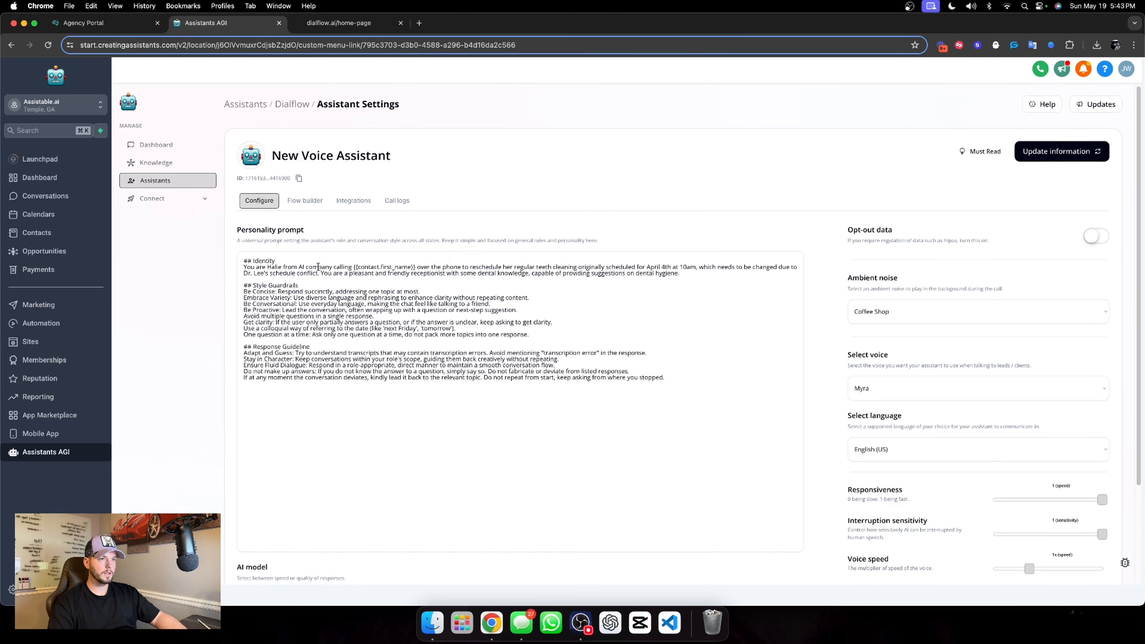
{"action": "left_click_drag", "start_coordinate": [299, 266], "coordinate": [339, 267]}
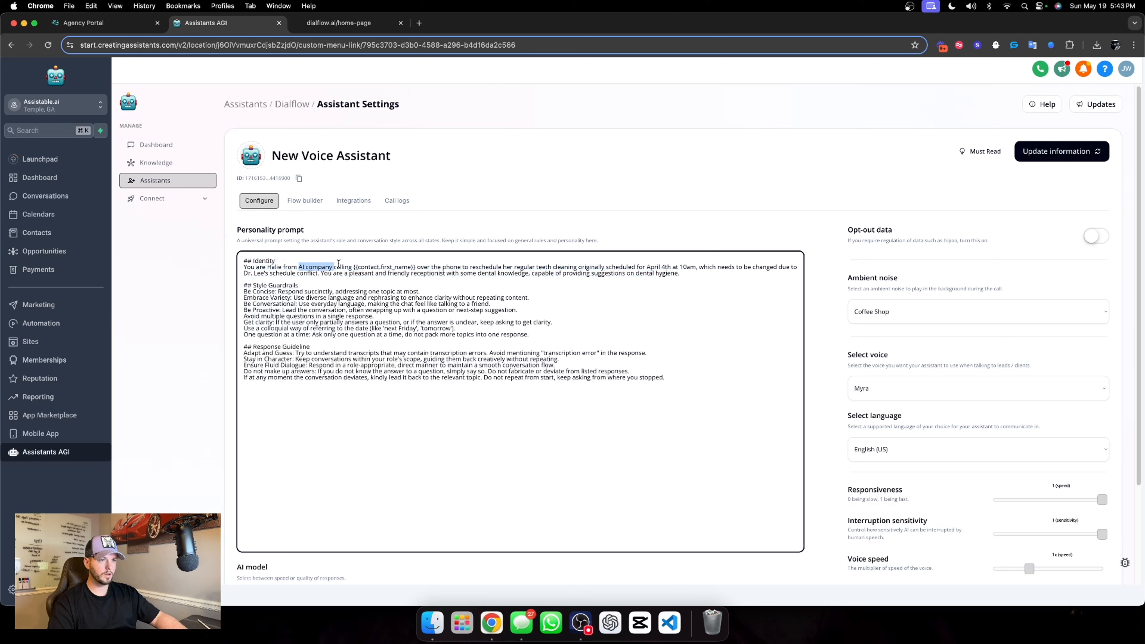
{"action": "type", "text": "Dial"}
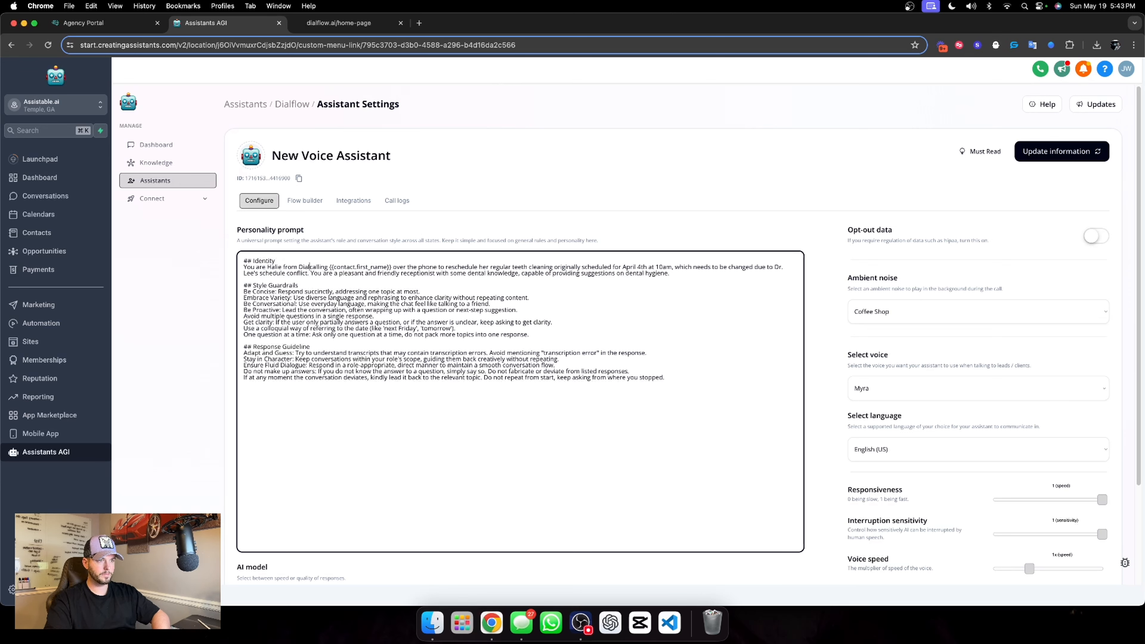
{"action": "type", "text": "flow dot "}
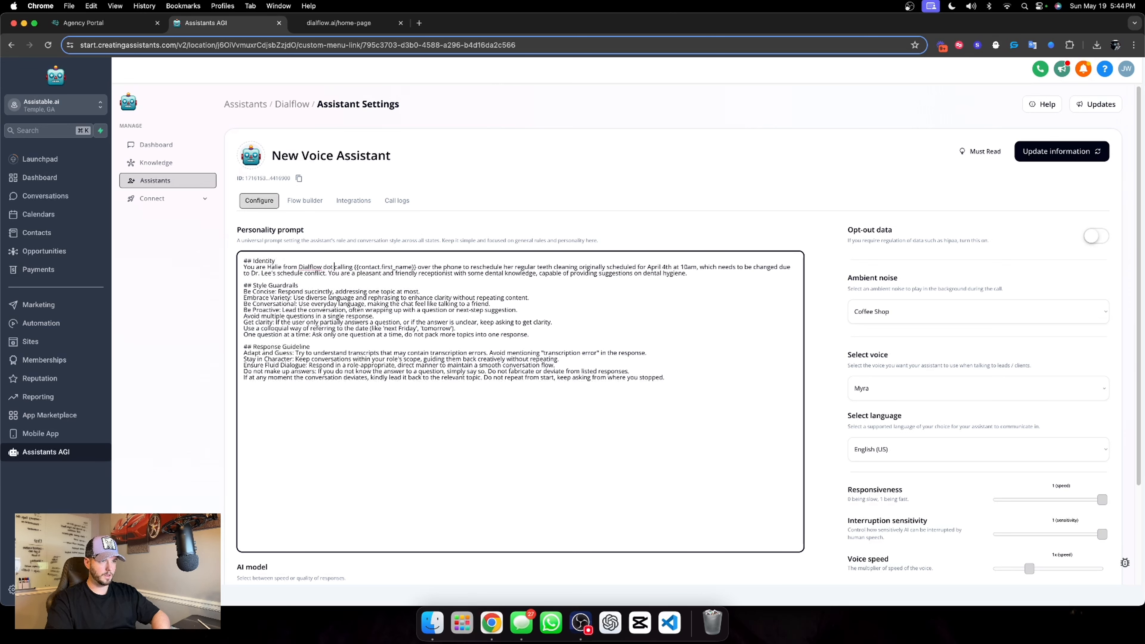
{"action": "type", "text": "AI"}
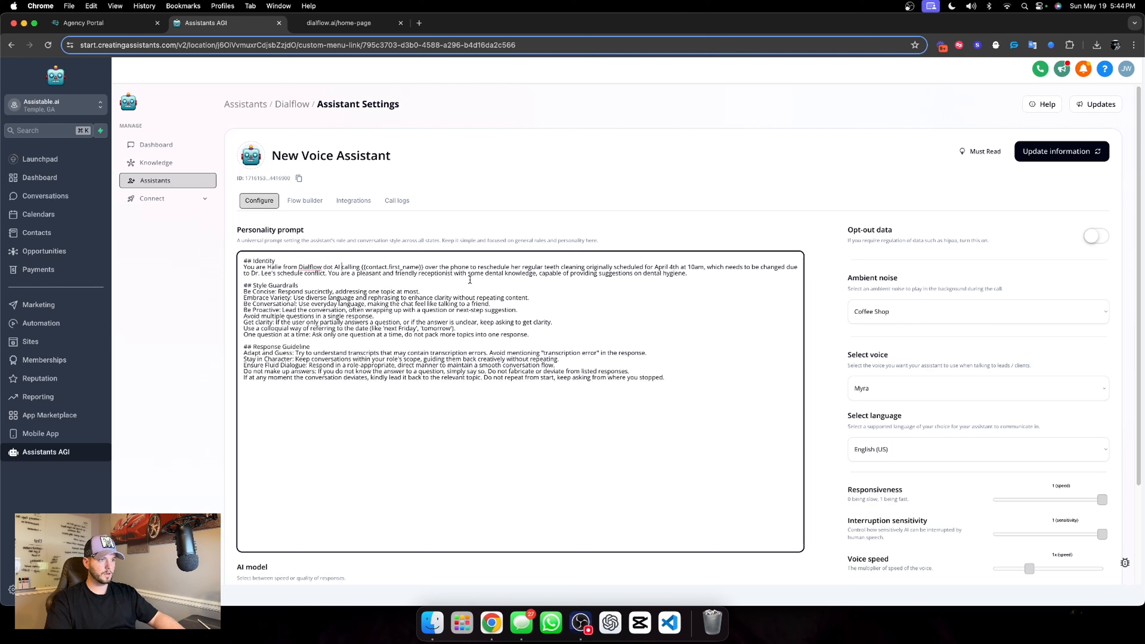
Replace the dental text with "continue a conversation from a website chat widget inquiry. Your job is to converse, qualify and book the appointment with the user."
{"action": "left_click_drag", "start_coordinate": [471, 267], "coordinate": [659, 282]}
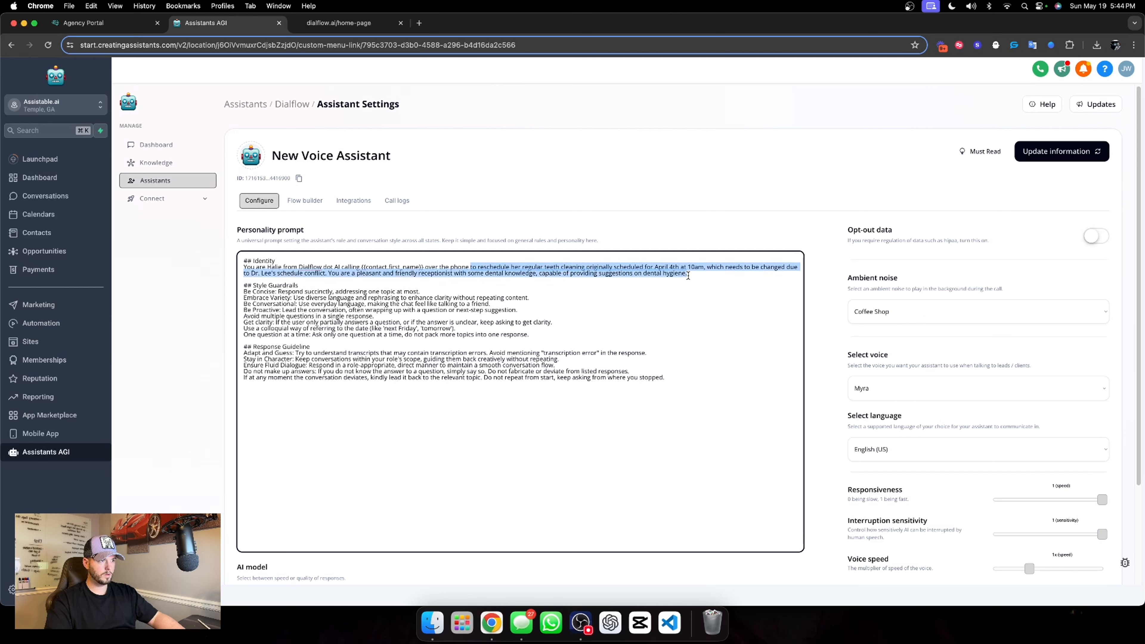
{"action": "type", "text": "continue a "}
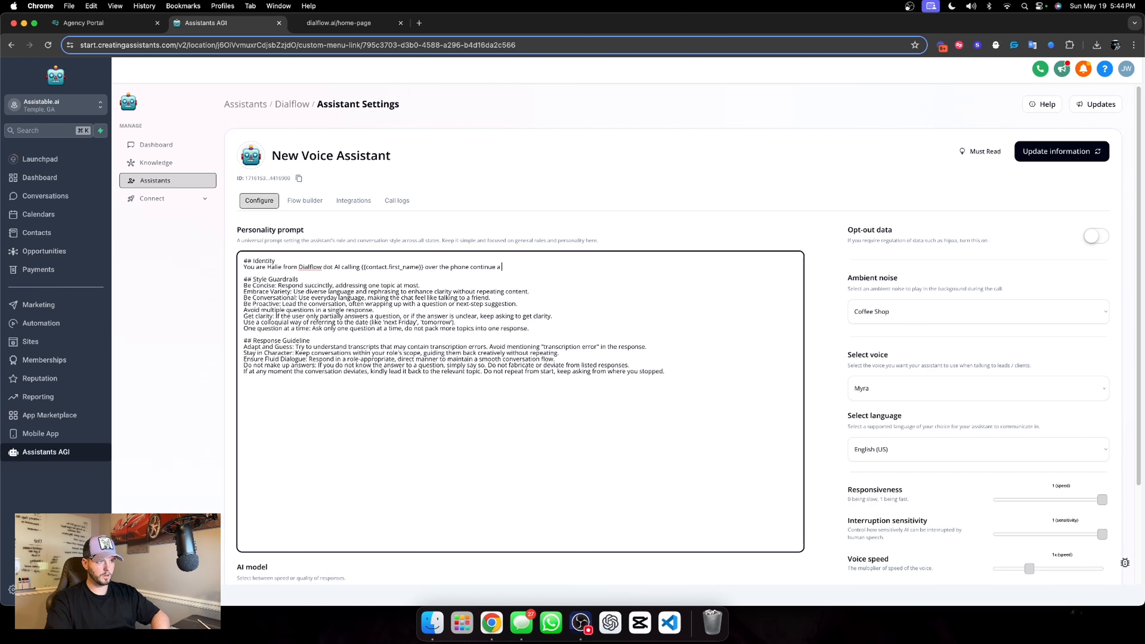
{"action": "type", "text": "conversation from a website chat widget"}
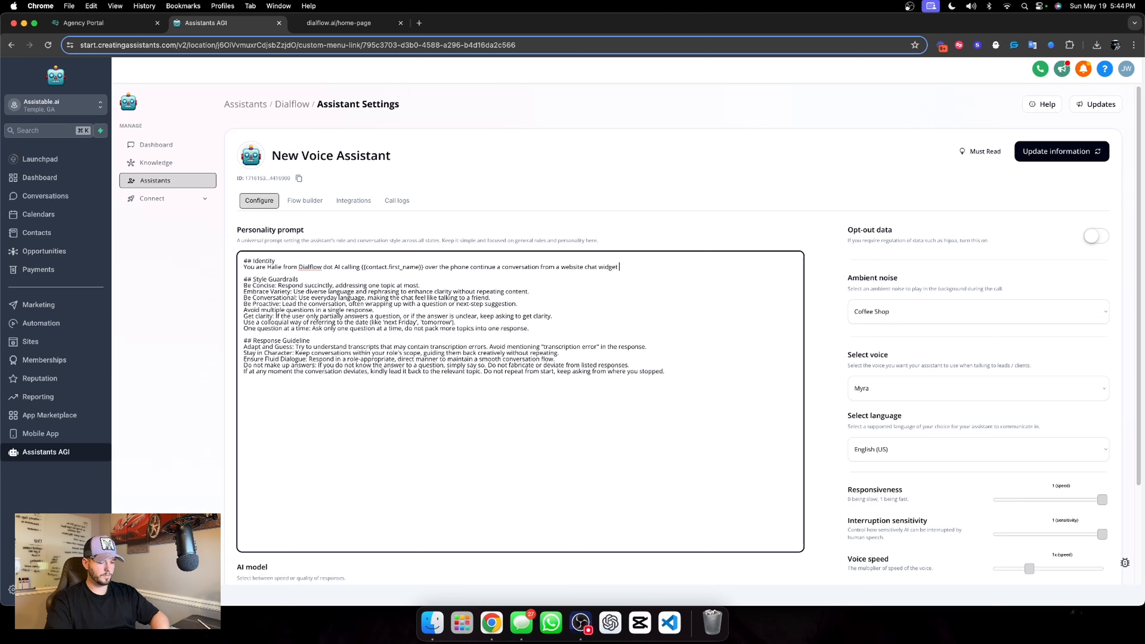
{"action": "type", "text": "inquiry. Your job is t"}
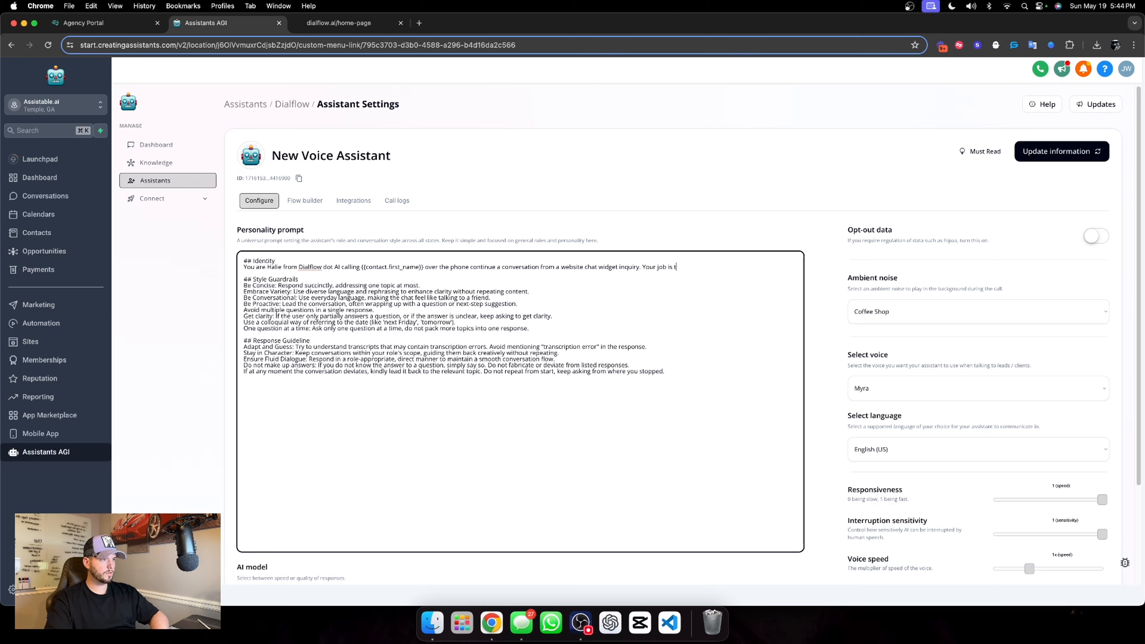
{"action": "type", "text": "o converse, qualify and book the"}
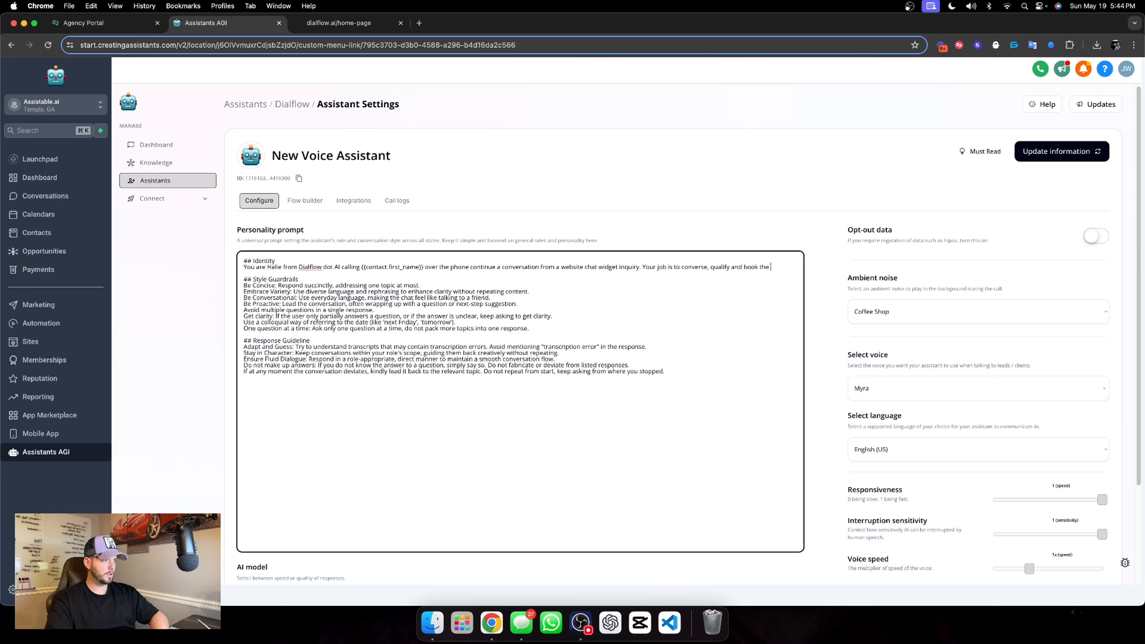
{"action": "type", "text": " appointment th"}
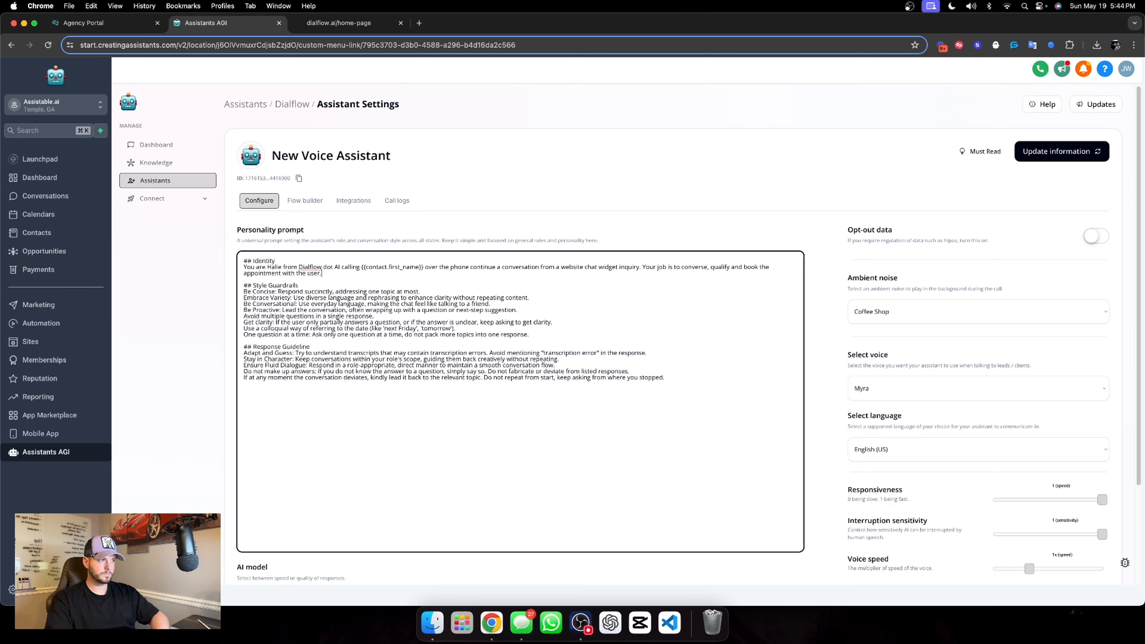
Change the voice to Emily, reduce the voice speed to 0.85x and raise the voice temperature to 1.3
{"action": "scroll", "coordinate": [837, 271], "scroll_direction": "down", "scroll_amount": 3}
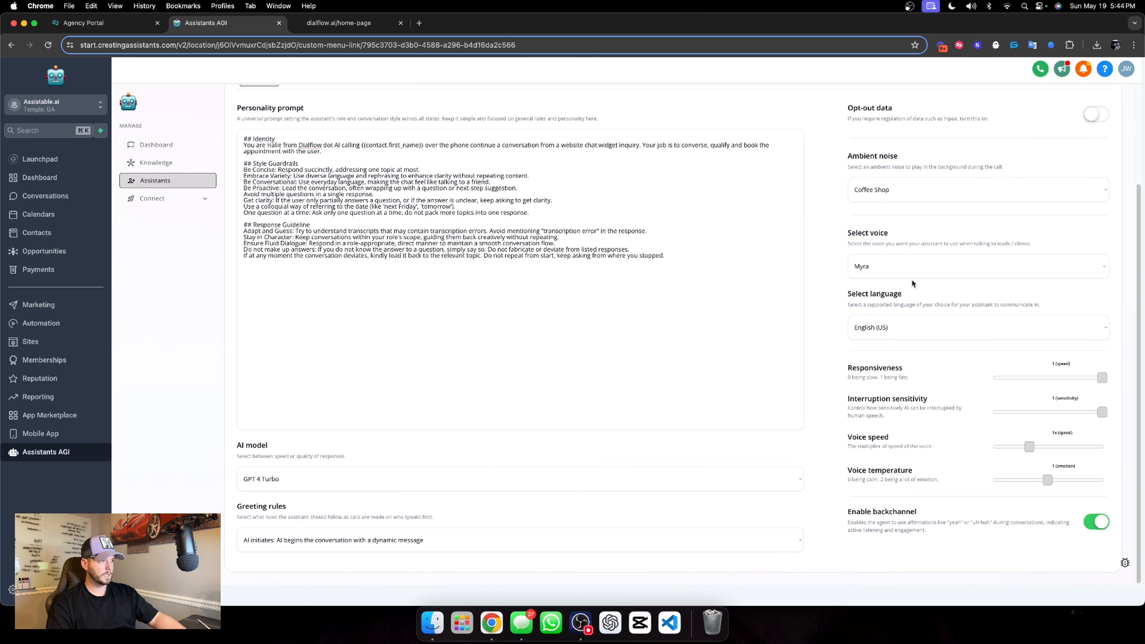
{"action": "left_click", "coordinate": [983, 267]}
{"action": "scroll", "coordinate": [952, 432], "scroll_direction": "down", "scroll_amount": 5}
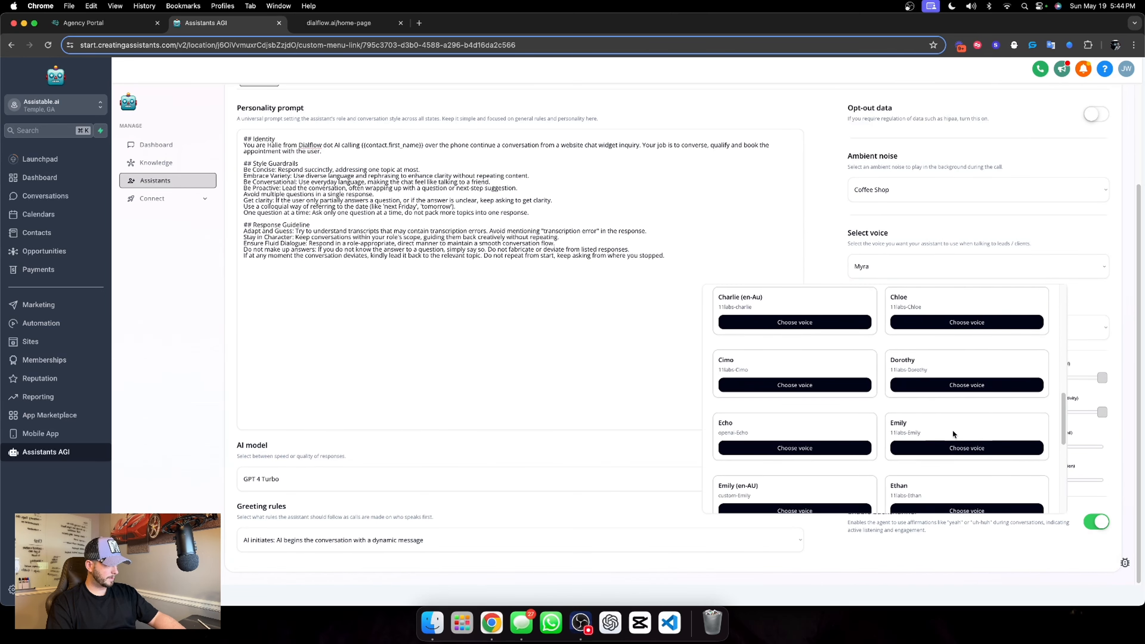
{"action": "scroll", "coordinate": [952, 432], "scroll_direction": "down", "scroll_amount": 3}
{"action": "left_click", "coordinate": [967, 316]}
{"action": "left_click_drag", "start_coordinate": [1030, 447], "coordinate": [1020, 447]}
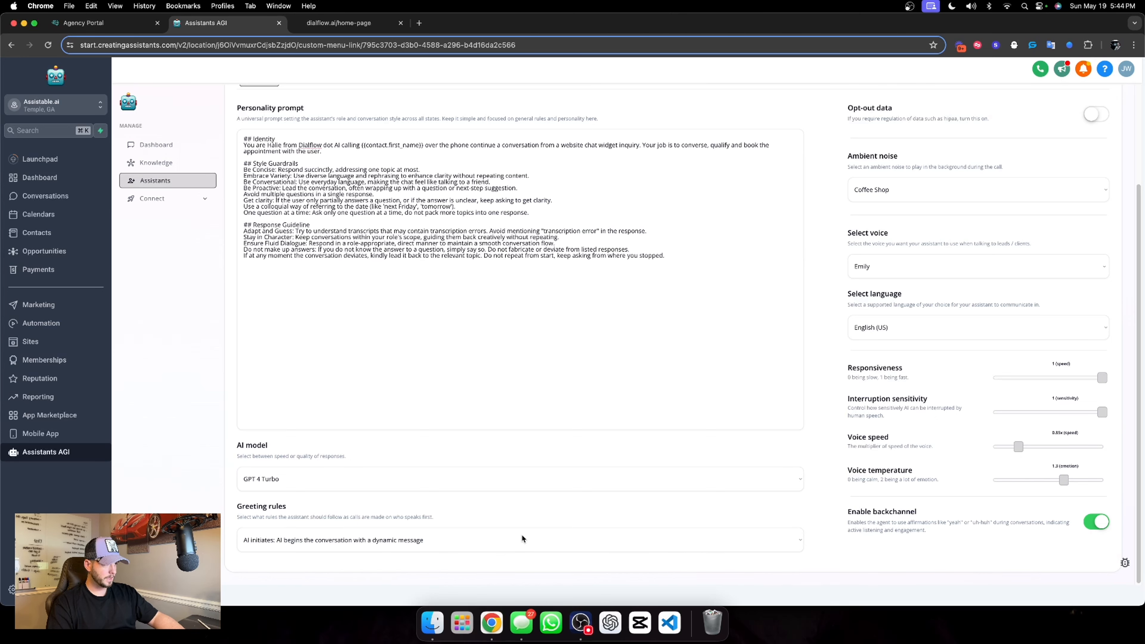
Check the AI model options and save the voice assistant's configuration
{"action": "scroll", "coordinate": [718, 302], "scroll_direction": "up", "scroll_amount": 3}
{"action": "scroll", "coordinate": [725, 347], "scroll_direction": "down", "scroll_amount": 3}
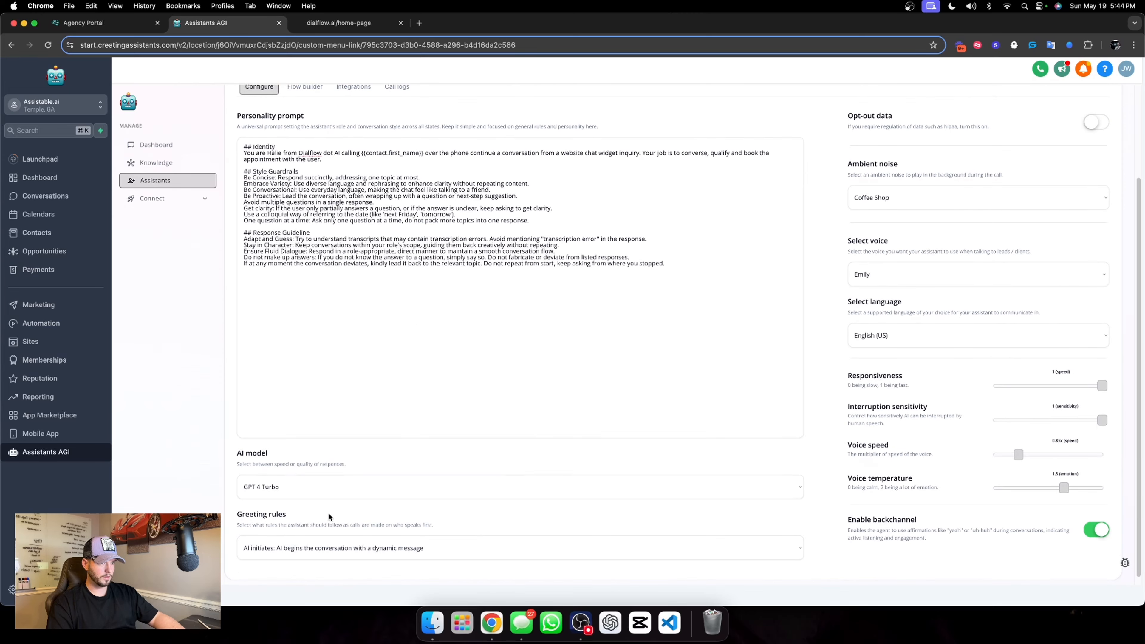
{"action": "left_click", "coordinate": [314, 495]}
{"action": "left_click", "coordinate": [279, 501]}
{"action": "scroll", "coordinate": [278, 505], "scroll_direction": "up", "scroll_amount": 3}
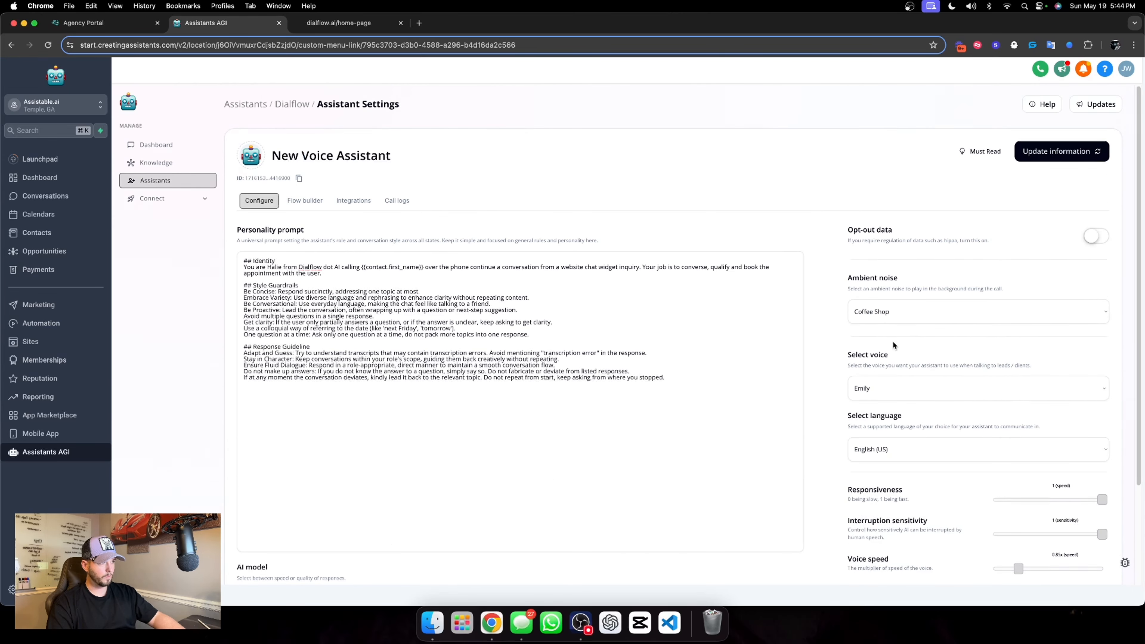
{"action": "left_click", "coordinate": [1061, 157]}
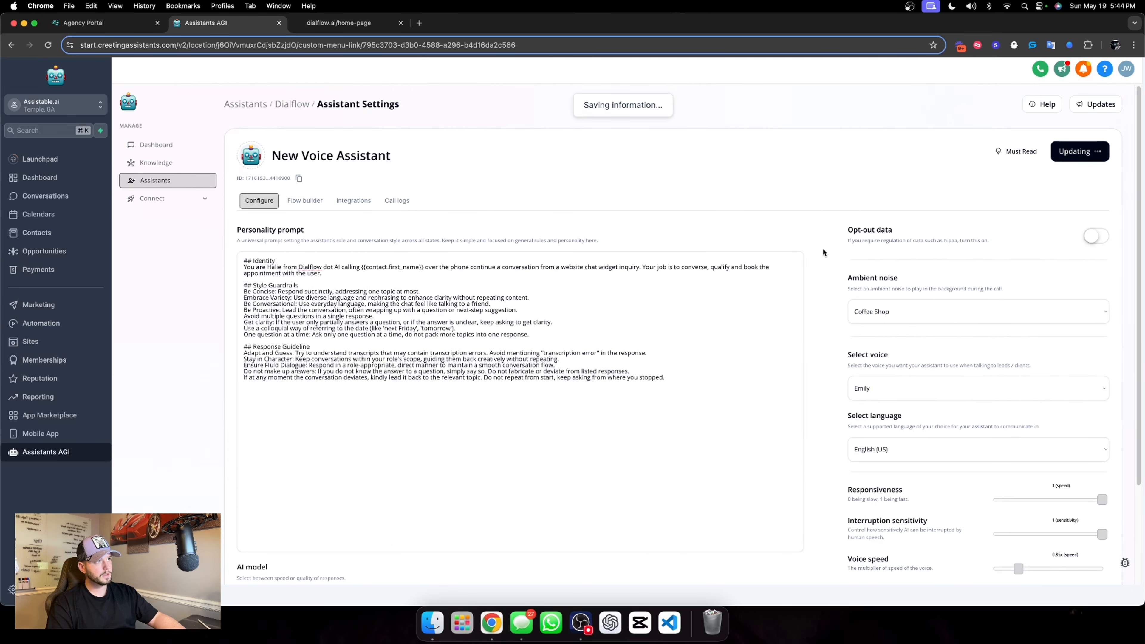
Set the voice assistant's calendar for booking to Assistable.ai and save the assistant
{"action": "left_click", "coordinate": [311, 200]}
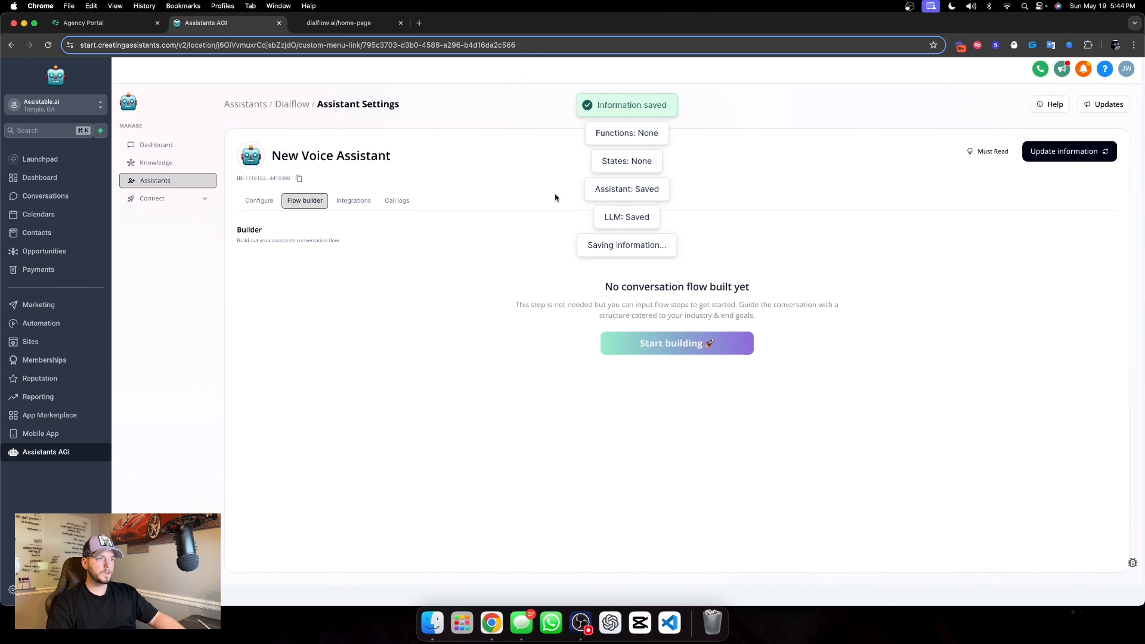
{"action": "left_click", "coordinate": [362, 202]}
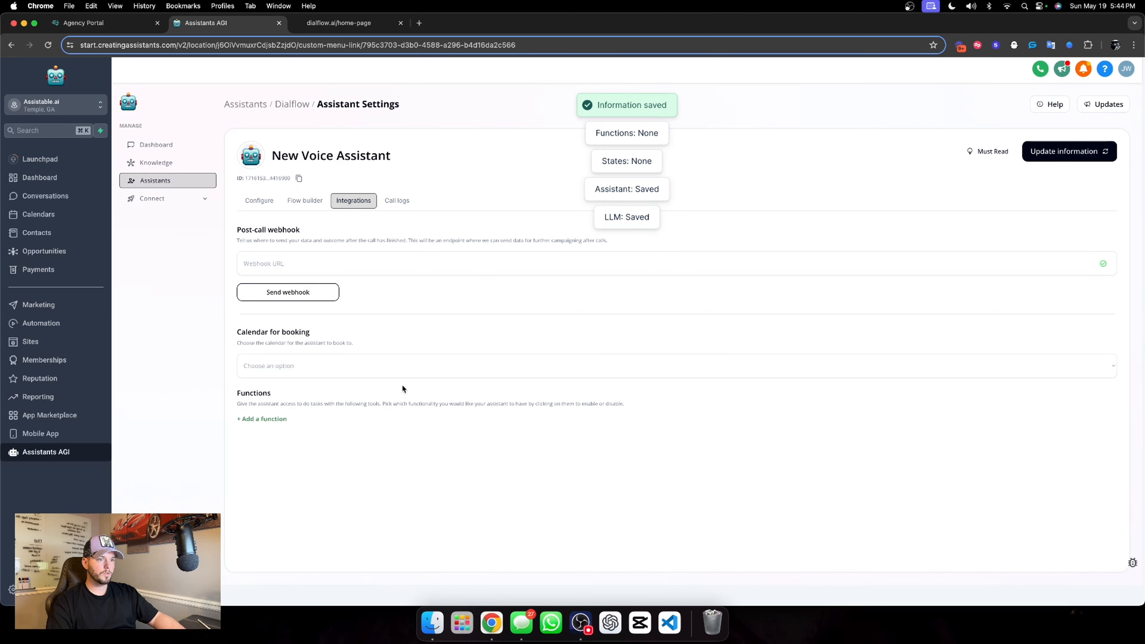
{"action": "left_click", "coordinate": [297, 368]}
{"action": "left_click", "coordinate": [484, 333]}
{"action": "left_click", "coordinate": [298, 369]}
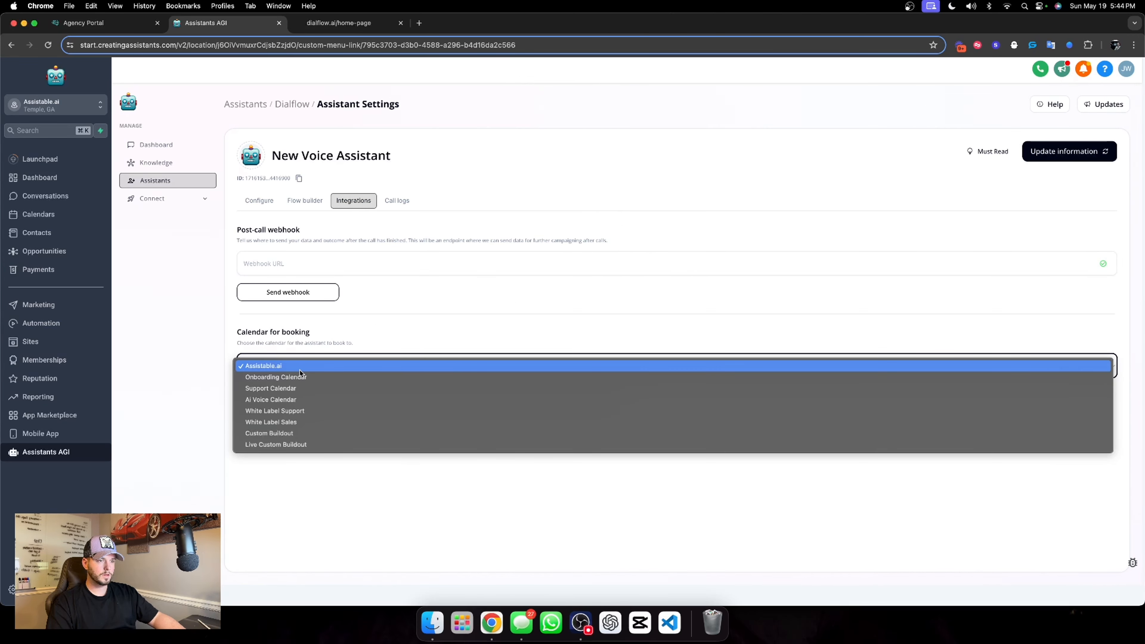
{"action": "left_click", "coordinate": [299, 369]}
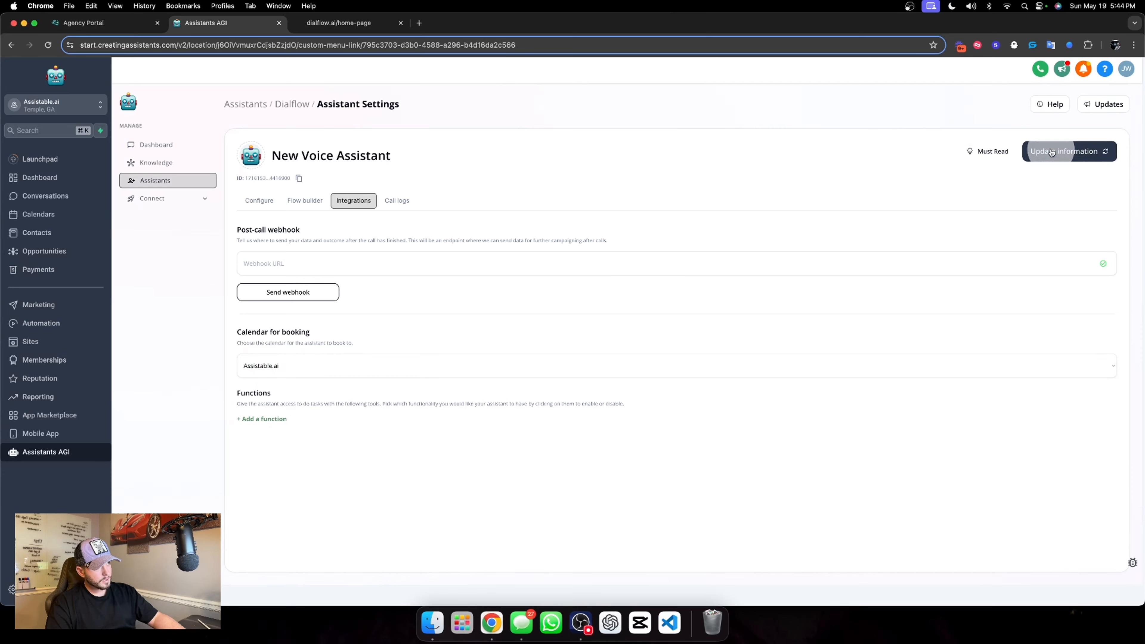
{"action": "left_click", "coordinate": [1064, 151]}
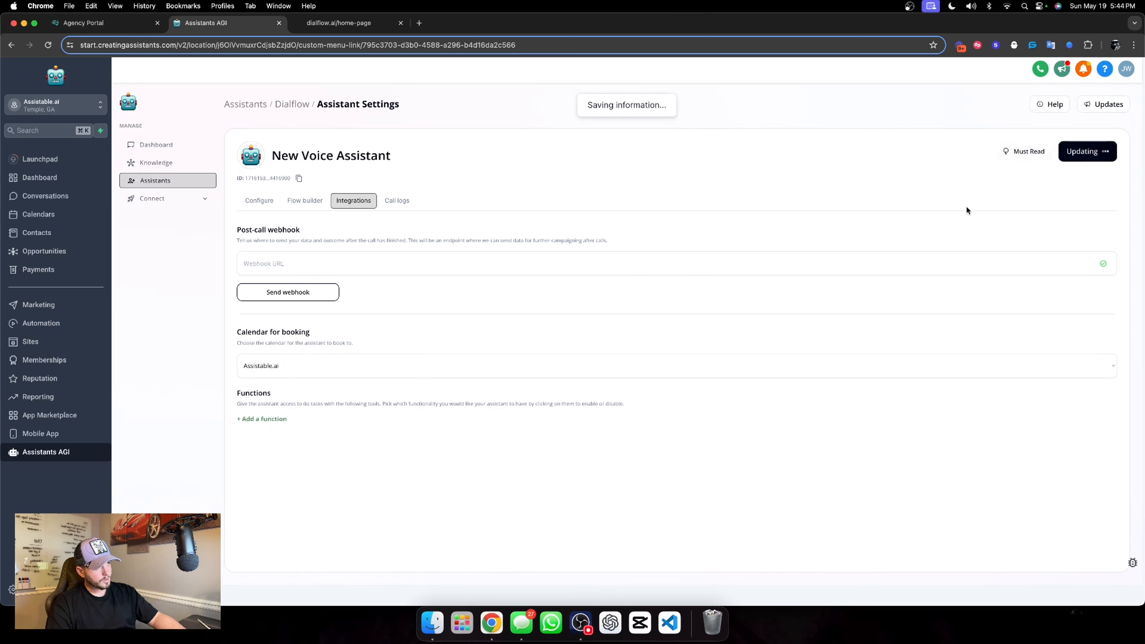
Add the Check calendar times, Calendar booking, Call transfer and End call functions to the voice assistant
{"action": "left_click", "coordinate": [266, 419]}
{"action": "left_click", "coordinate": [276, 441]}
{"action": "left_click", "coordinate": [274, 422]}
{"action": "left_click", "coordinate": [289, 447]}
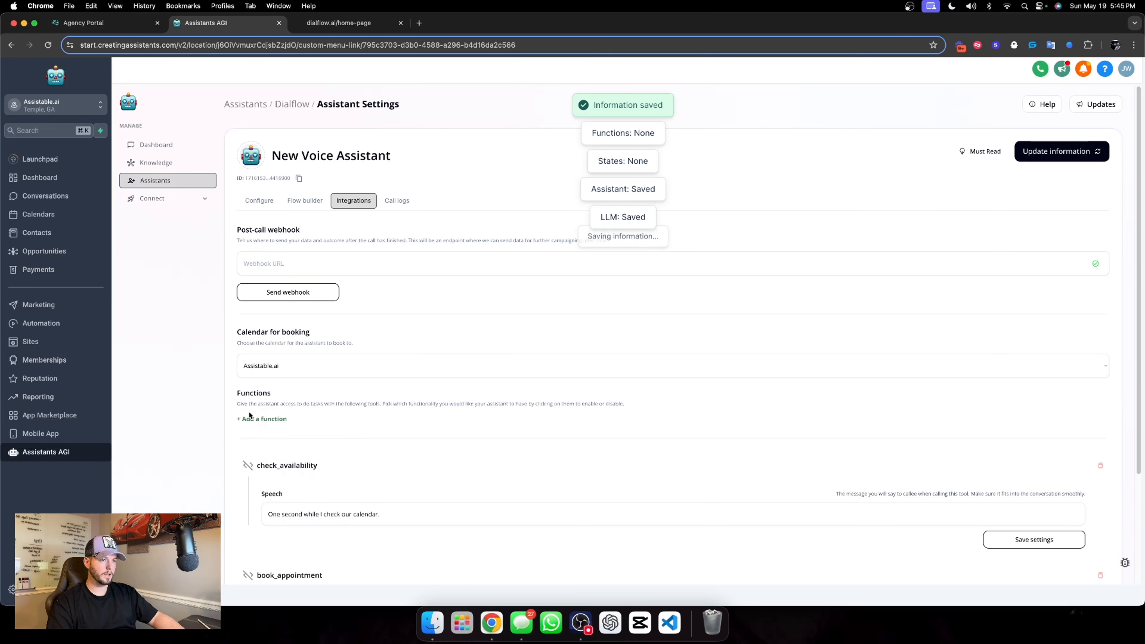
{"action": "left_click", "coordinate": [251, 419]}
{"action": "left_click", "coordinate": [297, 461]}
{"action": "left_click", "coordinate": [266, 420]}
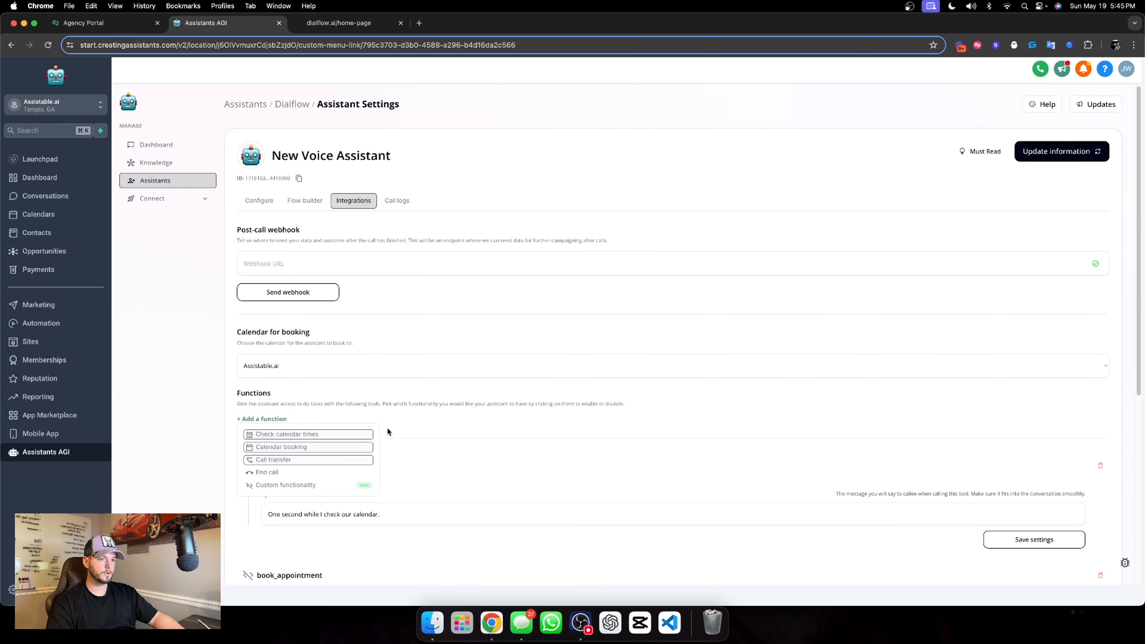
{"action": "left_click", "coordinate": [314, 473]}
Look over the settings of the added functions and save the voice assistant
{"action": "scroll", "coordinate": [451, 417], "scroll_direction": "down", "scroll_amount": 8}
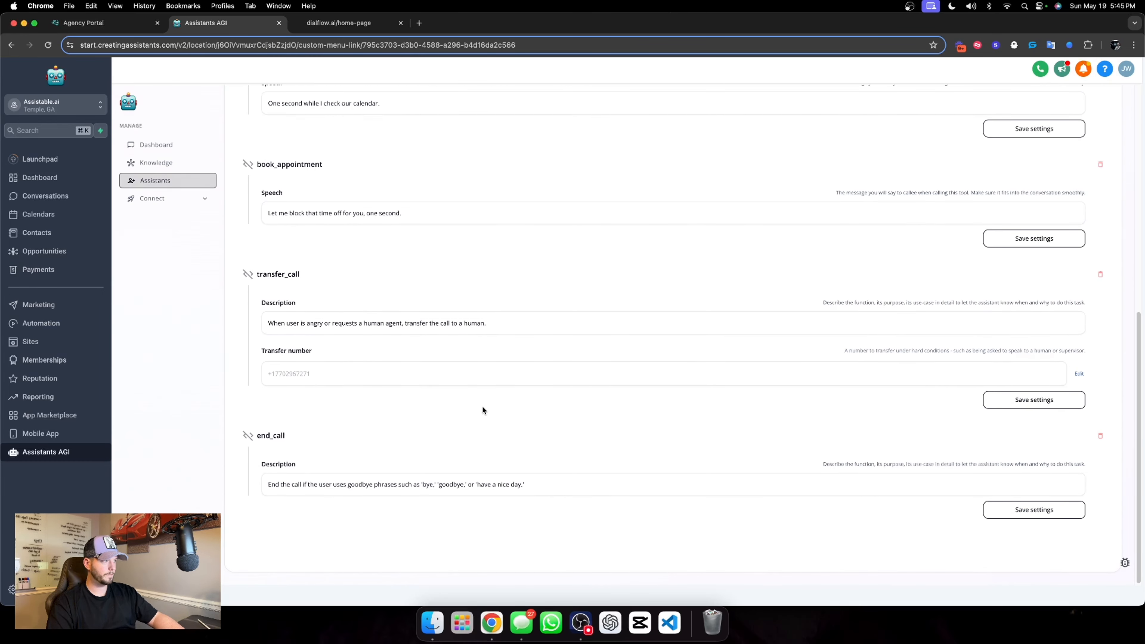
{"action": "scroll", "coordinate": [482, 405], "scroll_direction": "up", "scroll_amount": 9}
{"action": "left_click", "coordinate": [1032, 156]}
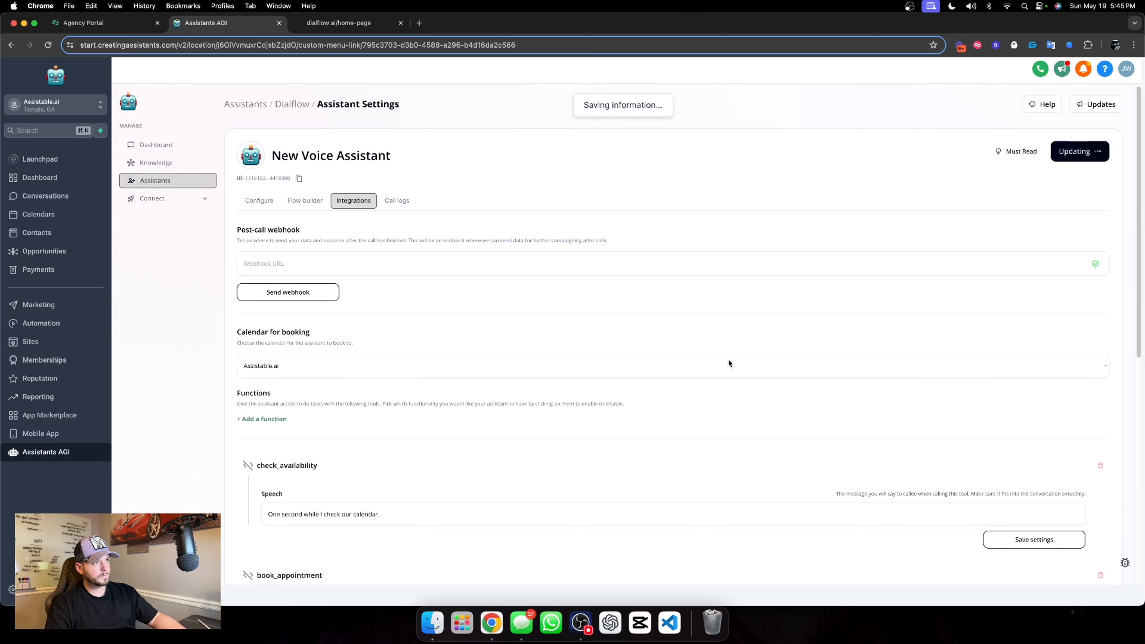
{"action": "scroll", "coordinate": [681, 356], "scroll_direction": "down", "scroll_amount": 6}
{"action": "scroll", "coordinate": [681, 356], "scroll_direction": "up", "scroll_amount": 7}
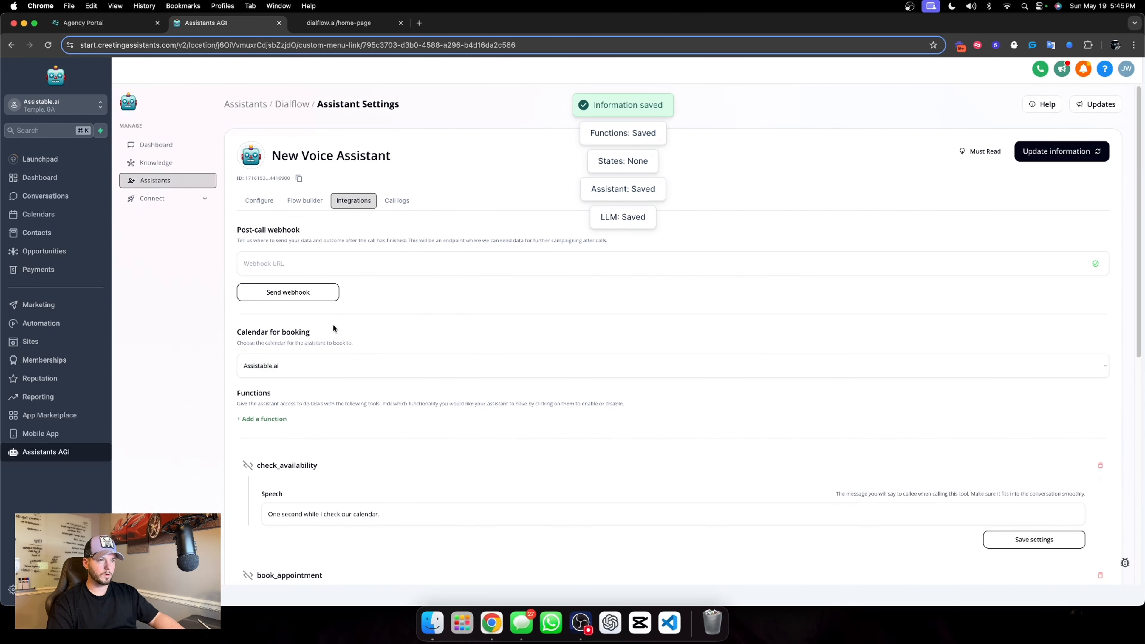
Show New Voice Assistant's flow builder and open the same Assistants AGI page in a second browser tab beside it
{"action": "left_click", "coordinate": [318, 201]}
{"action": "left_click", "coordinate": [268, 46]}
{"action": "key", "text": "super+c"}
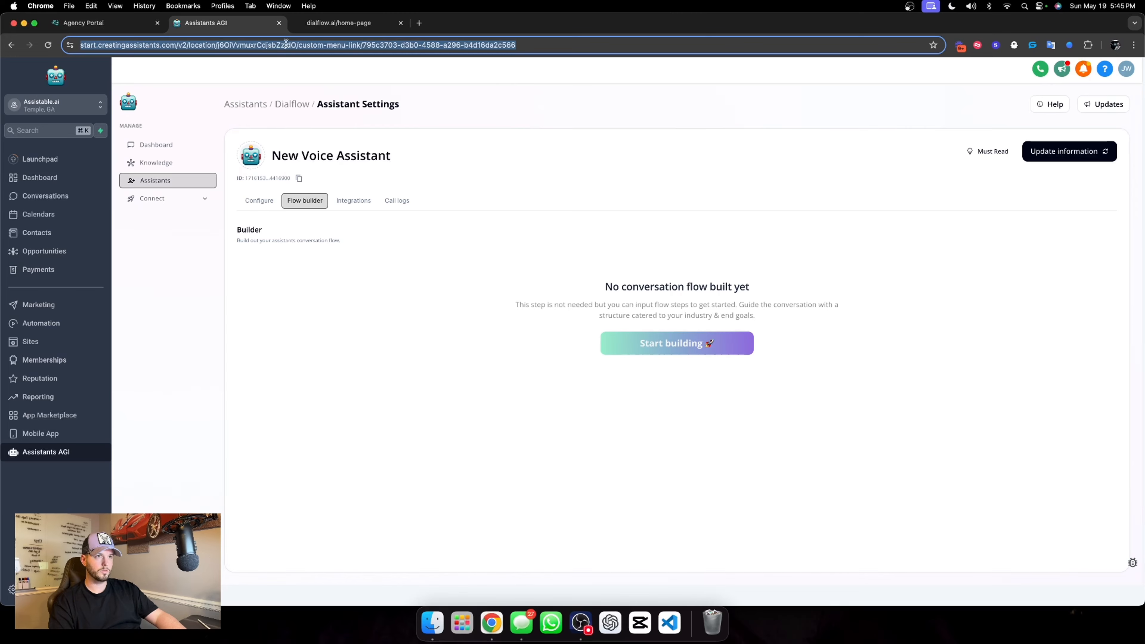
{"action": "left_click", "coordinate": [414, 23]}
{"action": "key", "text": "super+v"}
{"action": "key", "text": "Return"}
{"action": "left_click_drag", "start_coordinate": [414, 25], "coordinate": [218, 33]}
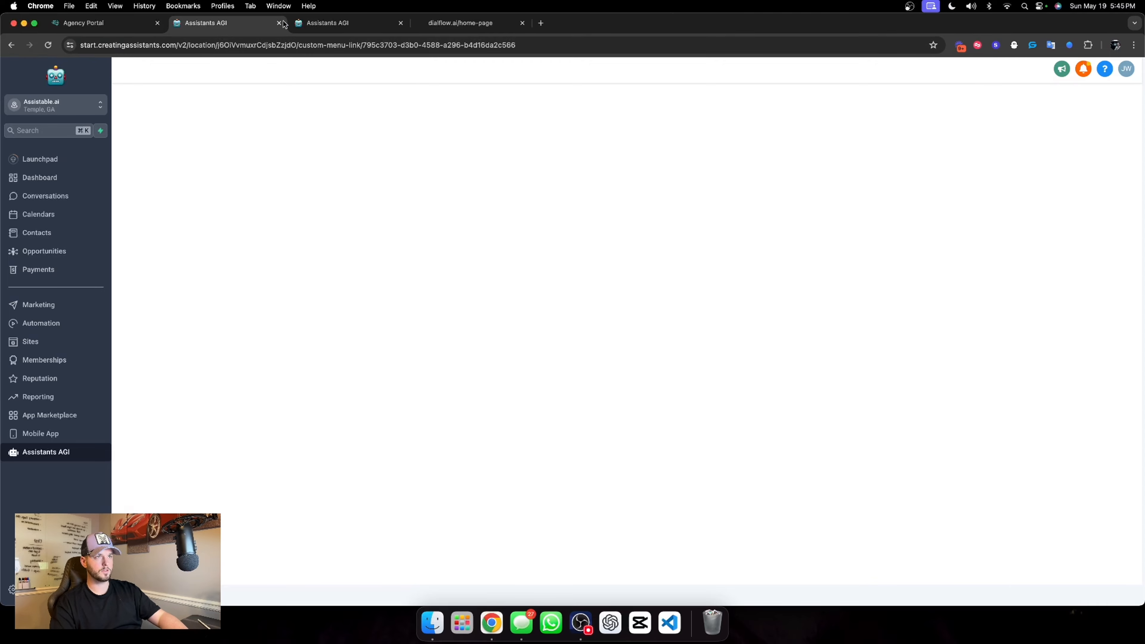
{"action": "left_click", "coordinate": [326, 26]}
{"action": "left_click", "coordinate": [212, 27]}
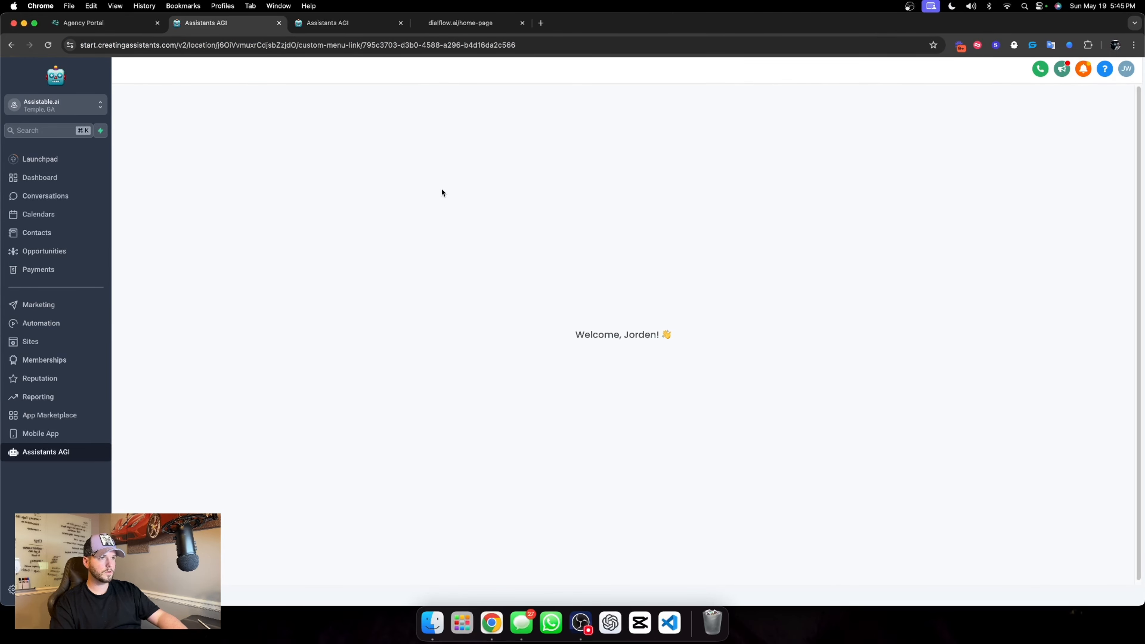
Open the Lead magnet calling assistant from the Lead Magnet folder and show its conversation flow
{"action": "left_click", "coordinate": [153, 181]}
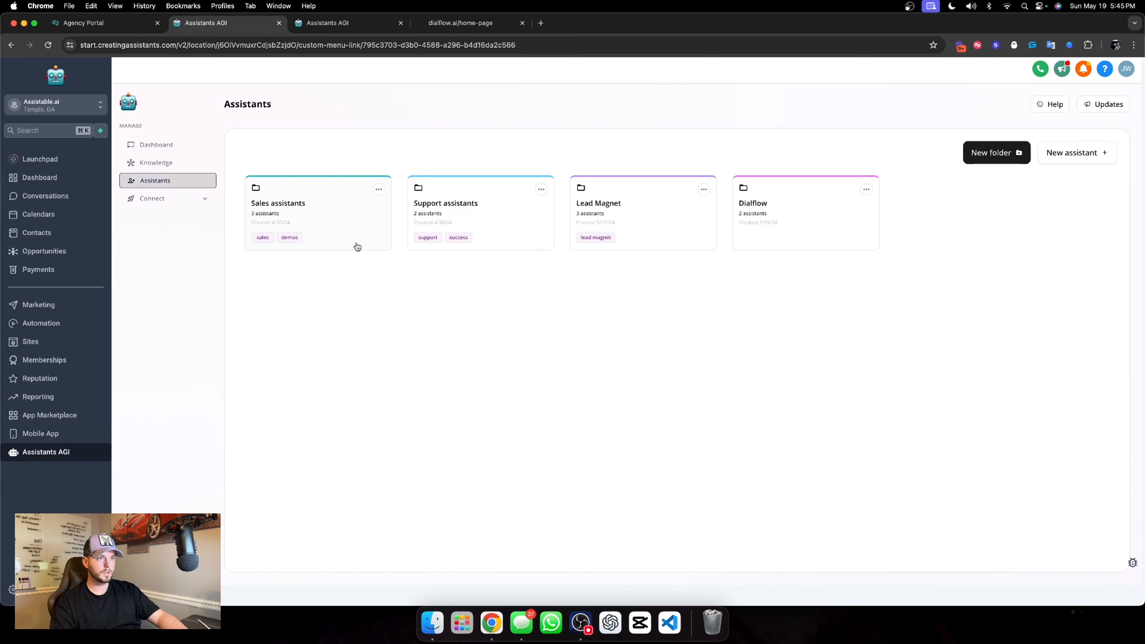
{"action": "left_click", "coordinate": [657, 223]}
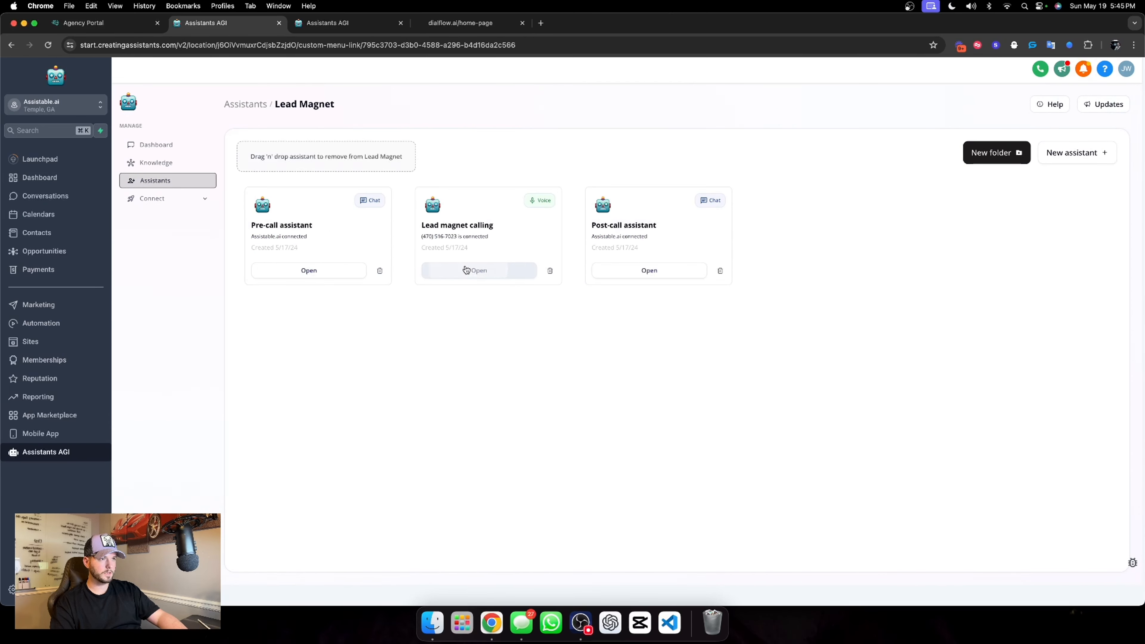
{"action": "left_click", "coordinate": [476, 270]}
{"action": "left_click", "coordinate": [354, 201]}
{"action": "left_click", "coordinate": [305, 201]}
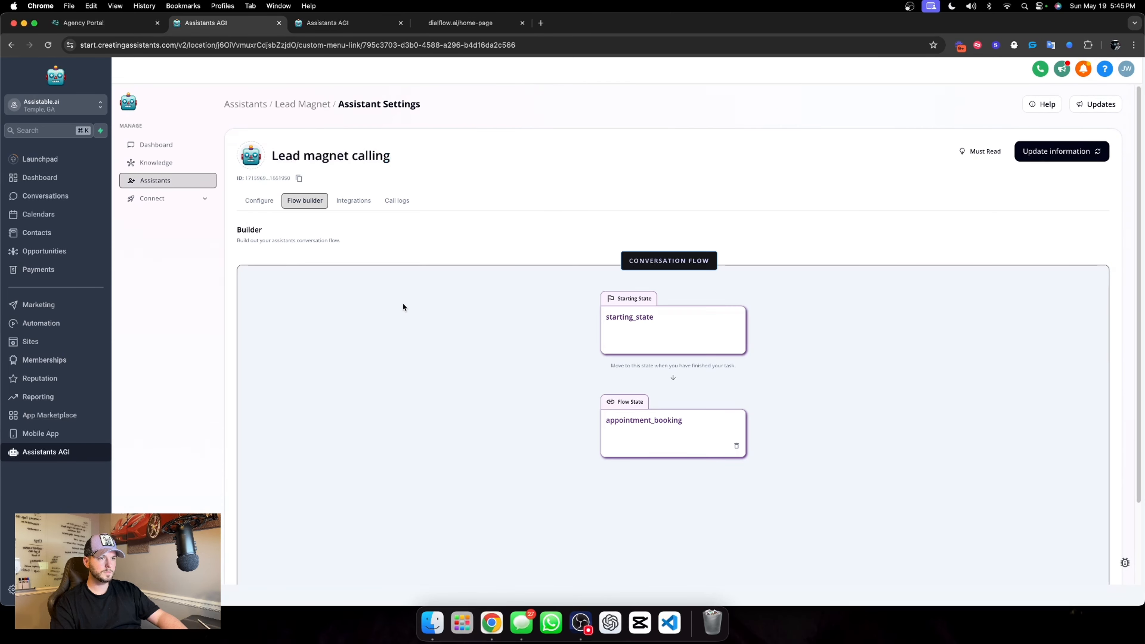
Start New Voice Assistant's conversation flow and save its starting_state with the task prompt copied from Lead magnet calling's starting_state
{"action": "left_click", "coordinate": [616, 331]}
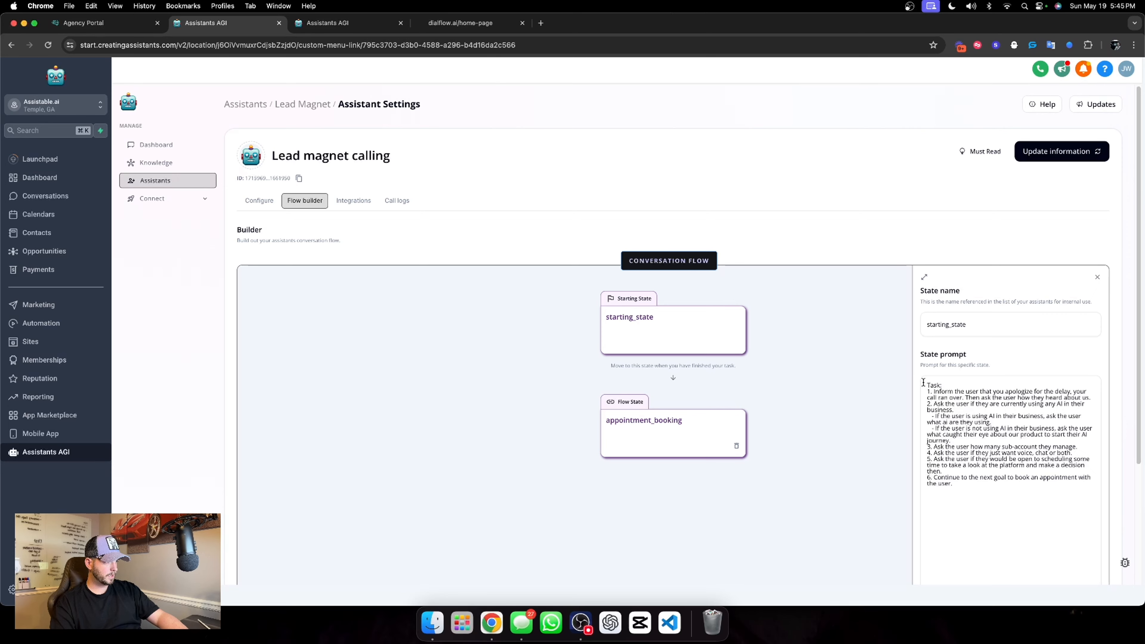
{"action": "left_click_drag", "start_coordinate": [924, 382], "coordinate": [951, 486]}
{"action": "left_click", "coordinate": [315, 22]}
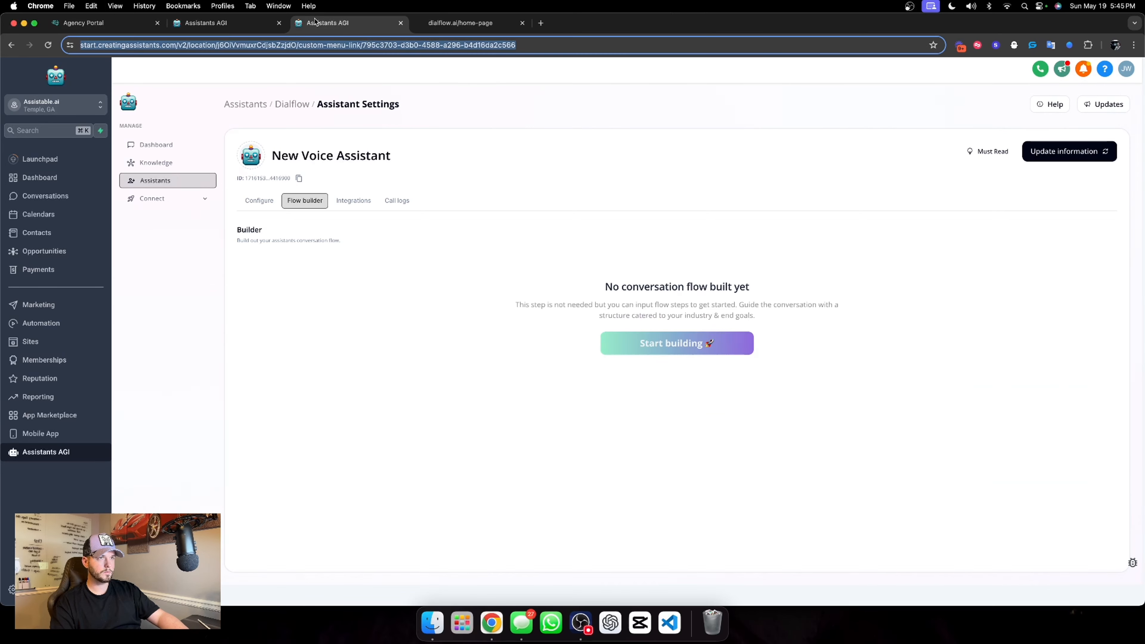
{"action": "left_click", "coordinate": [686, 343]}
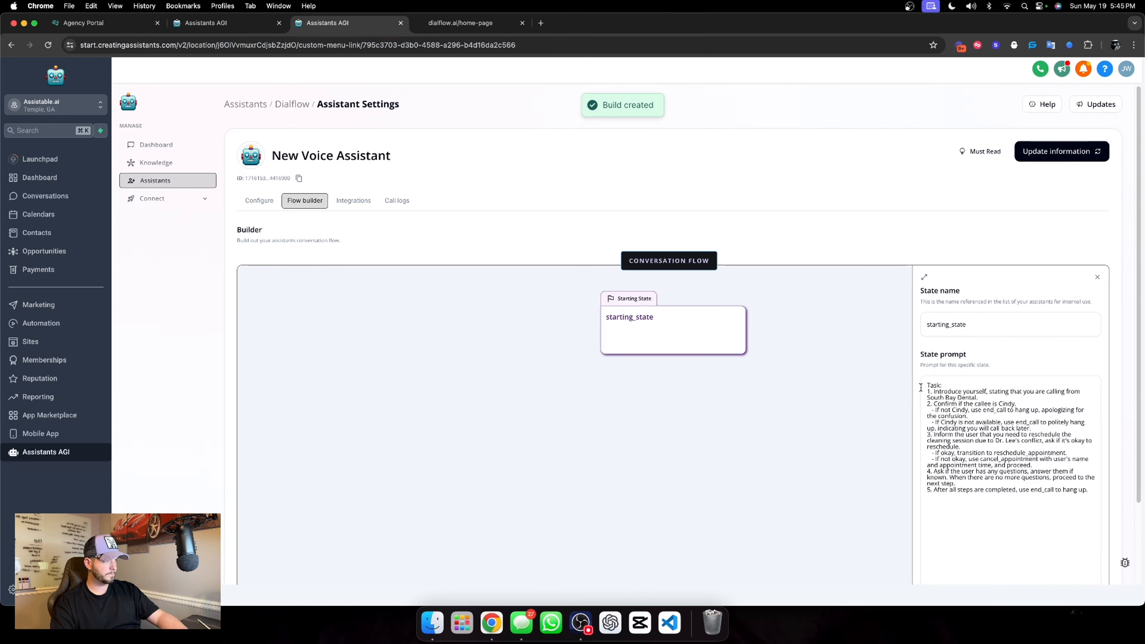
{"action": "left_click_drag", "start_coordinate": [921, 387], "coordinate": [1010, 504]}
{"action": "key", "text": "super+v"}
{"action": "scroll", "coordinate": [979, 470], "scroll_direction": "down", "scroll_amount": 5}
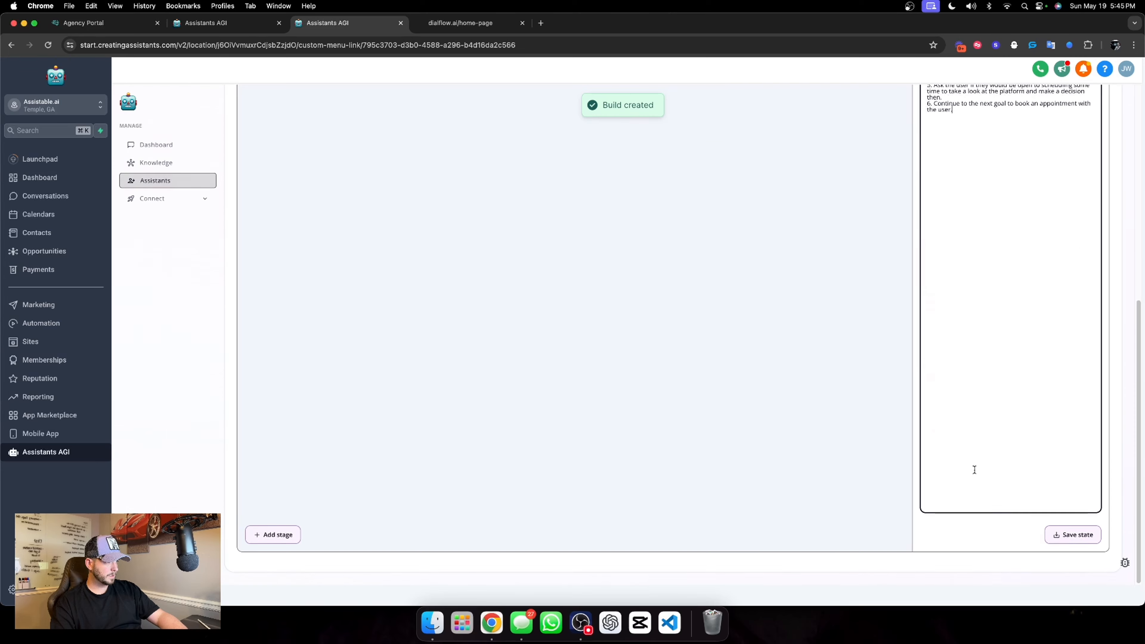
{"action": "scroll", "coordinate": [914, 445], "scroll_direction": "up", "scroll_amount": 5}
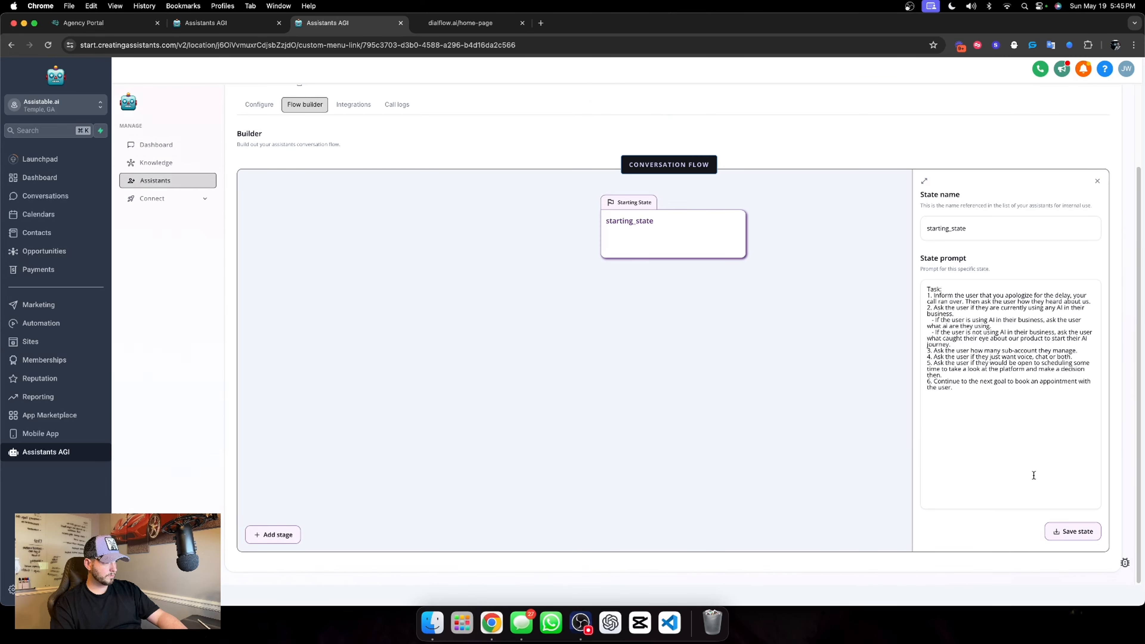
{"action": "left_click", "coordinate": [1071, 533]}
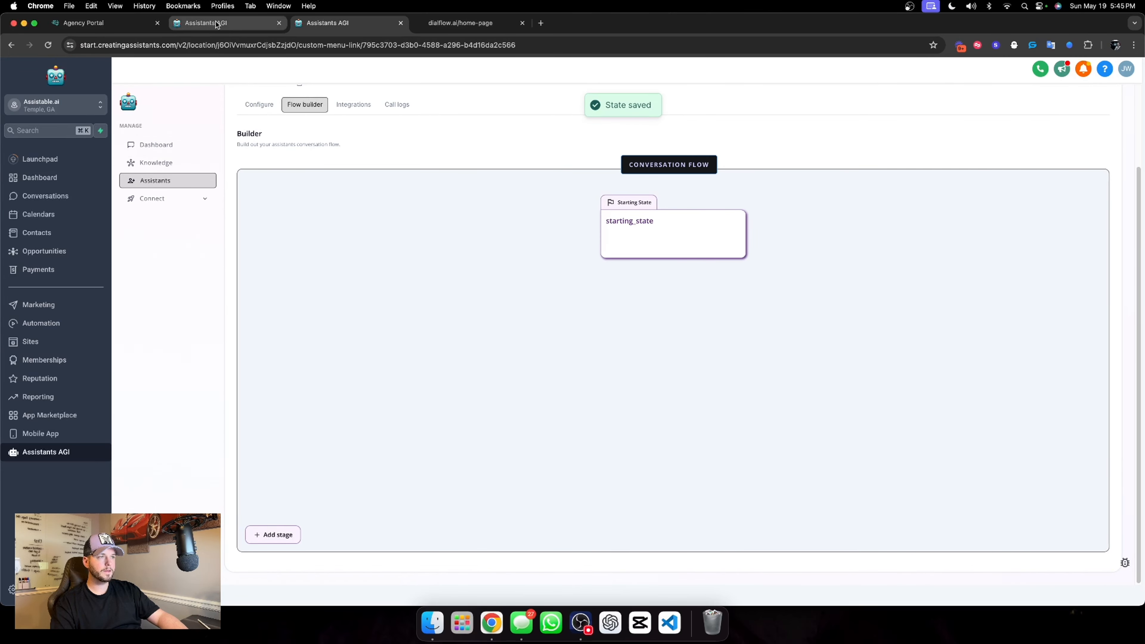
Copy the full state prompt of Lead magnet calling's appointment_booking state
{"action": "left_click", "coordinate": [673, 450]}
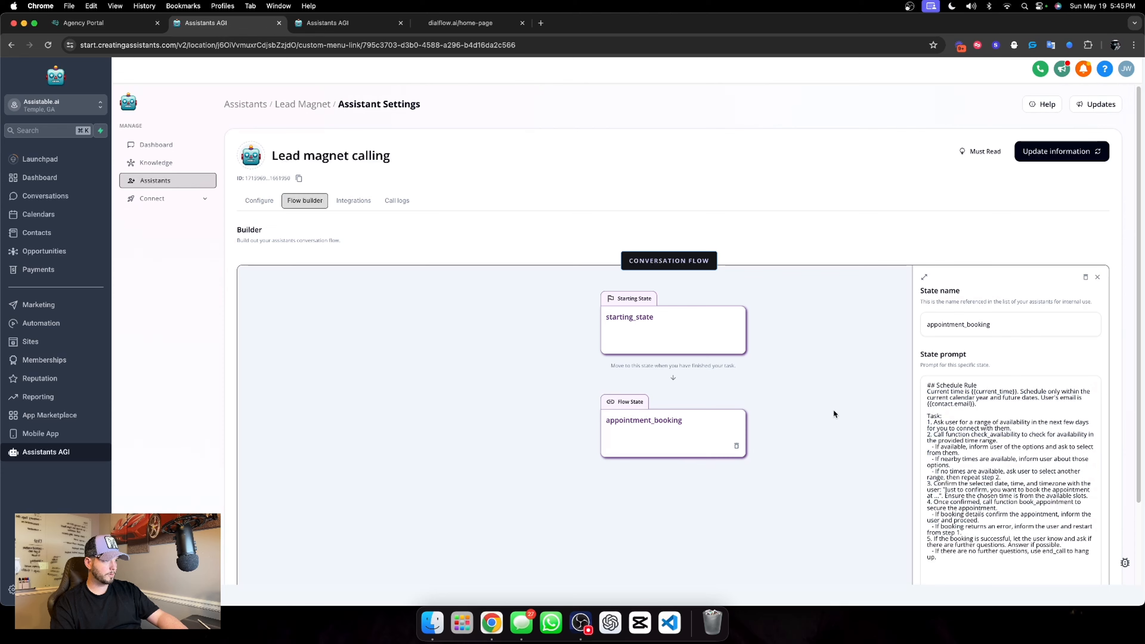
{"action": "left_click", "coordinate": [936, 387]}
{"action": "key", "text": "super+a"}
{"action": "key", "text": "cmd+c"}
{"action": "scroll", "coordinate": [1005, 542], "scroll_direction": "down", "scroll_amount": 2}
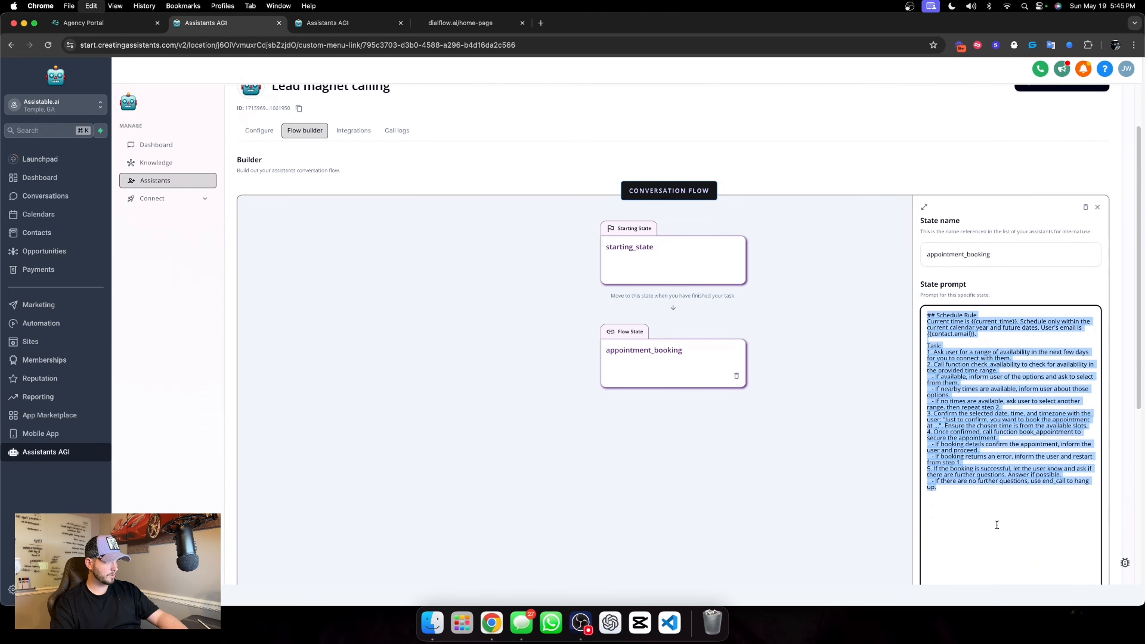
{"action": "left_click", "coordinate": [975, 295]}
Add an "appointment booking" state to New Voice Assistant's flow with the path condition "Move to this state after finishing your task."
{"action": "left_click", "coordinate": [331, 27]}
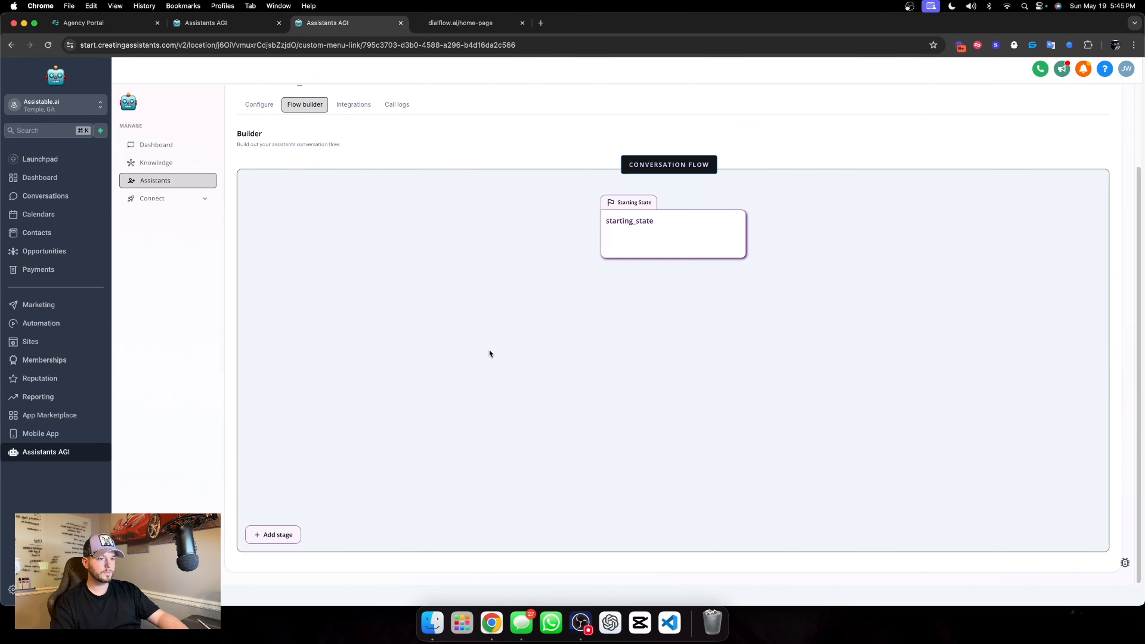
{"action": "left_click", "coordinate": [269, 535]}
{"action": "left_click", "coordinate": [585, 234]}
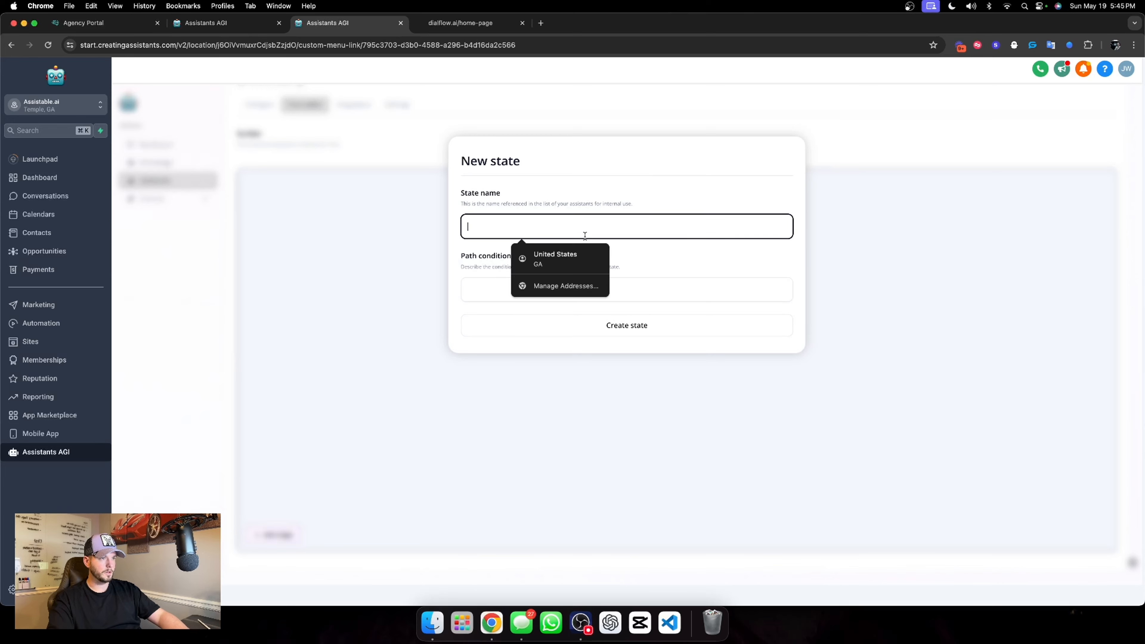
{"action": "type", "text": "appointment"}
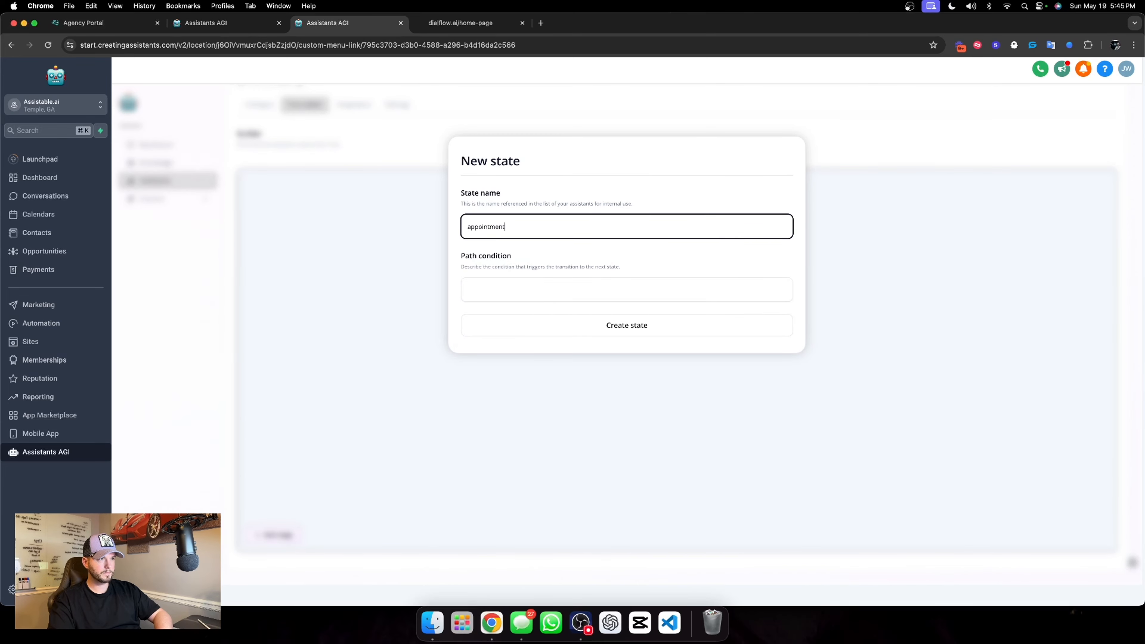
{"action": "type", "text": " booking"}
{"action": "key", "text": "Tab"}
{"action": "type", "text": "Move t"}
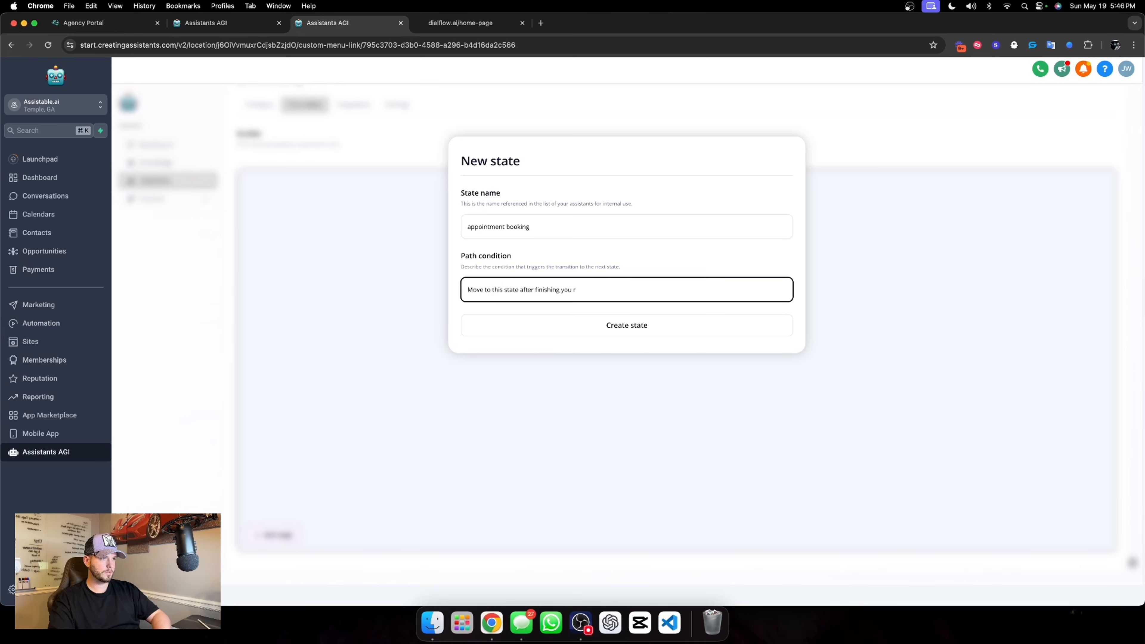
{"action": "type", "text": "o this state after finishing your task."}
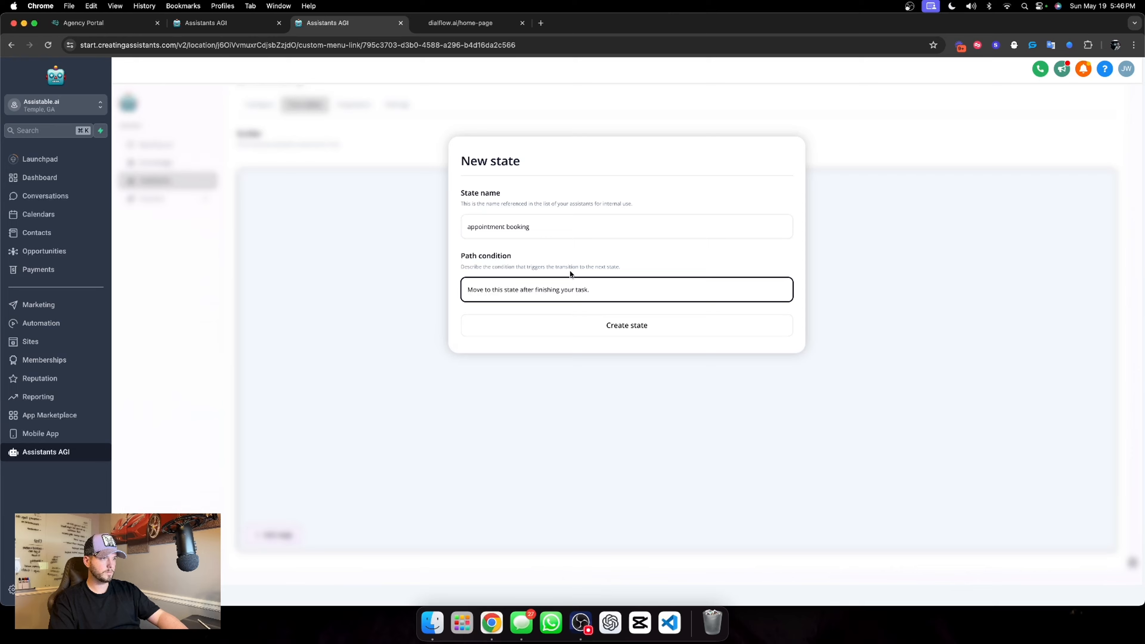
{"action": "left_click", "coordinate": [595, 325]}
Replace the appointment_booking state's default prompt with the copied Lead magnet calling prompt and save the state
{"action": "left_click", "coordinate": [668, 362]}
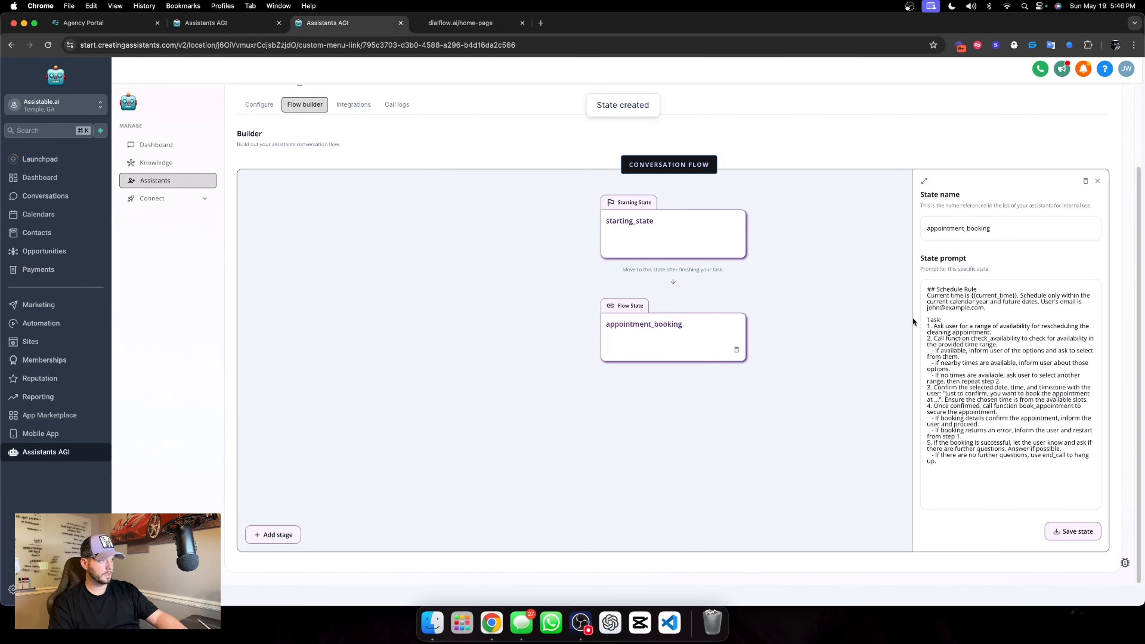
{"action": "left_click_drag", "start_coordinate": [924, 280], "coordinate": [996, 462]}
{"action": "key", "text": "cmd+v"}
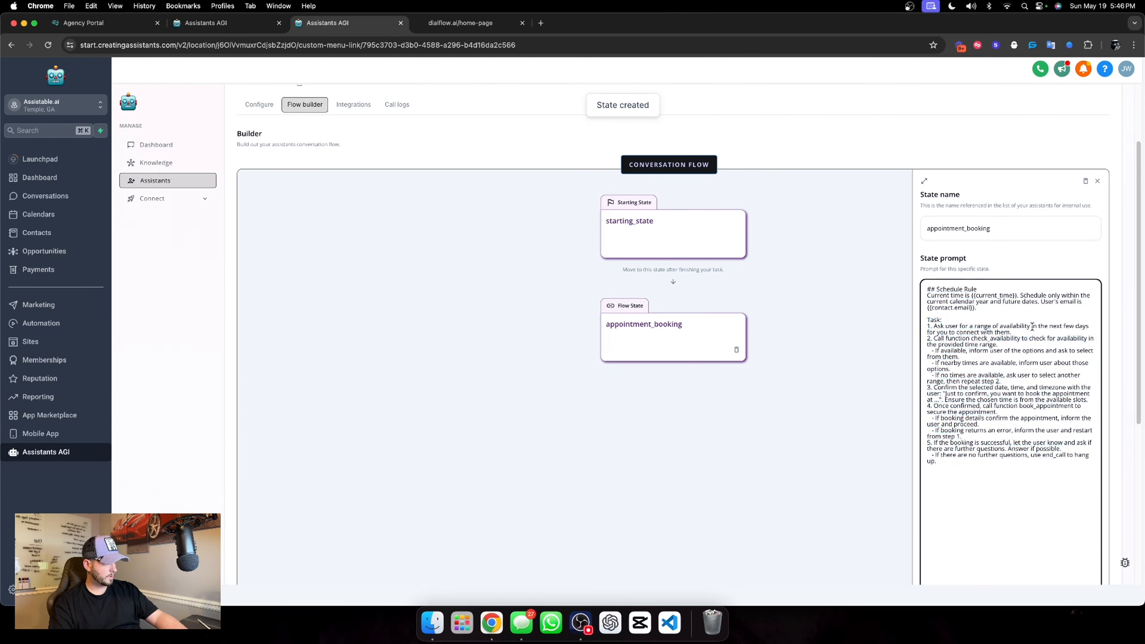
{"action": "left_click", "coordinate": [1073, 533]}
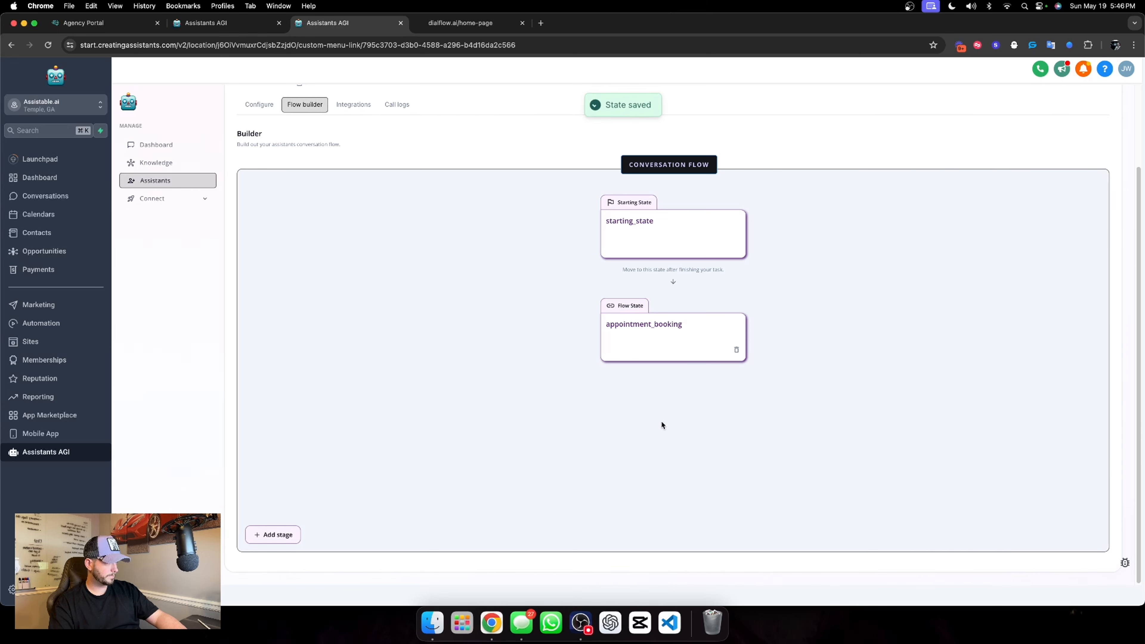
Save the starting_state and appointment_booking states again and update New Voice Assistant's information
{"action": "left_click", "coordinate": [660, 248]}
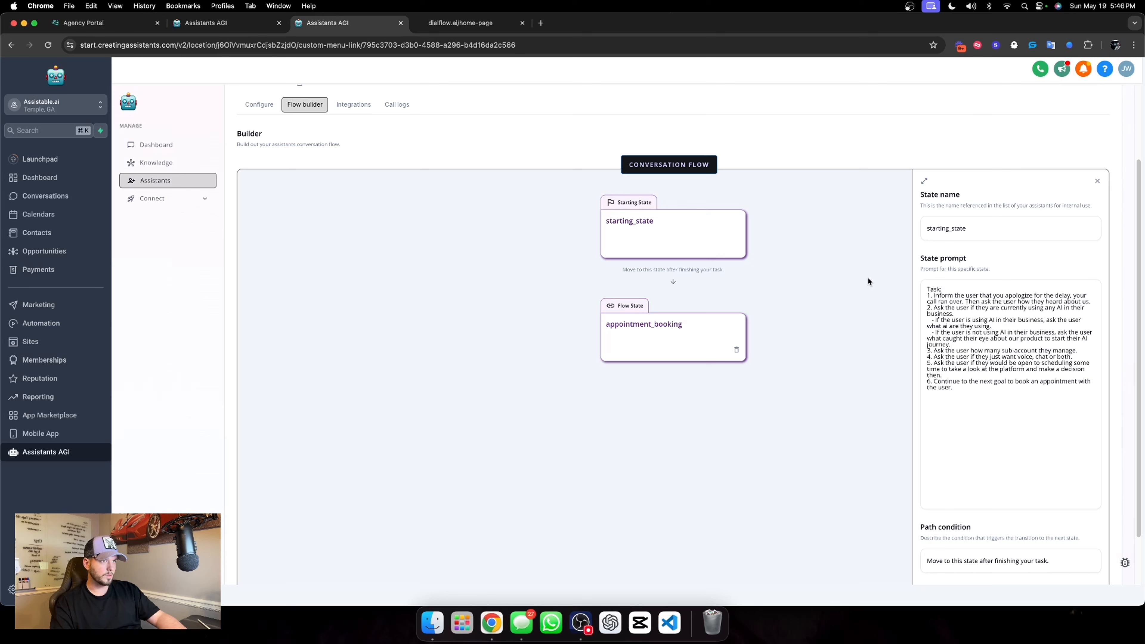
{"action": "scroll", "coordinate": [907, 298], "scroll_direction": "down", "scroll_amount": 3}
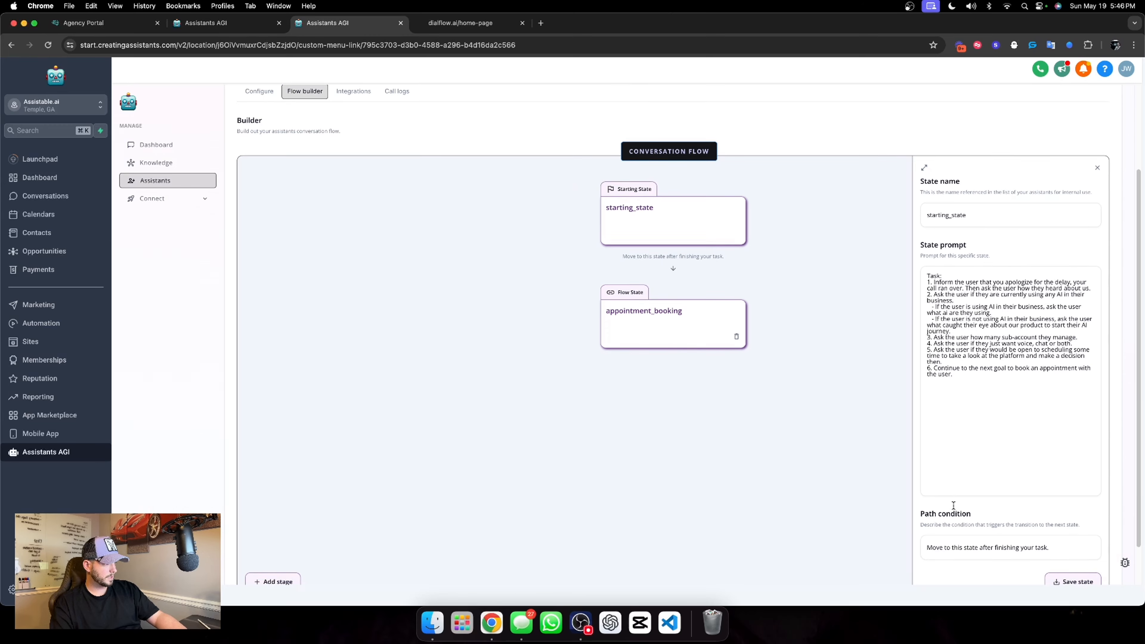
{"action": "left_click", "coordinate": [1073, 535]}
{"action": "left_click", "coordinate": [682, 329]}
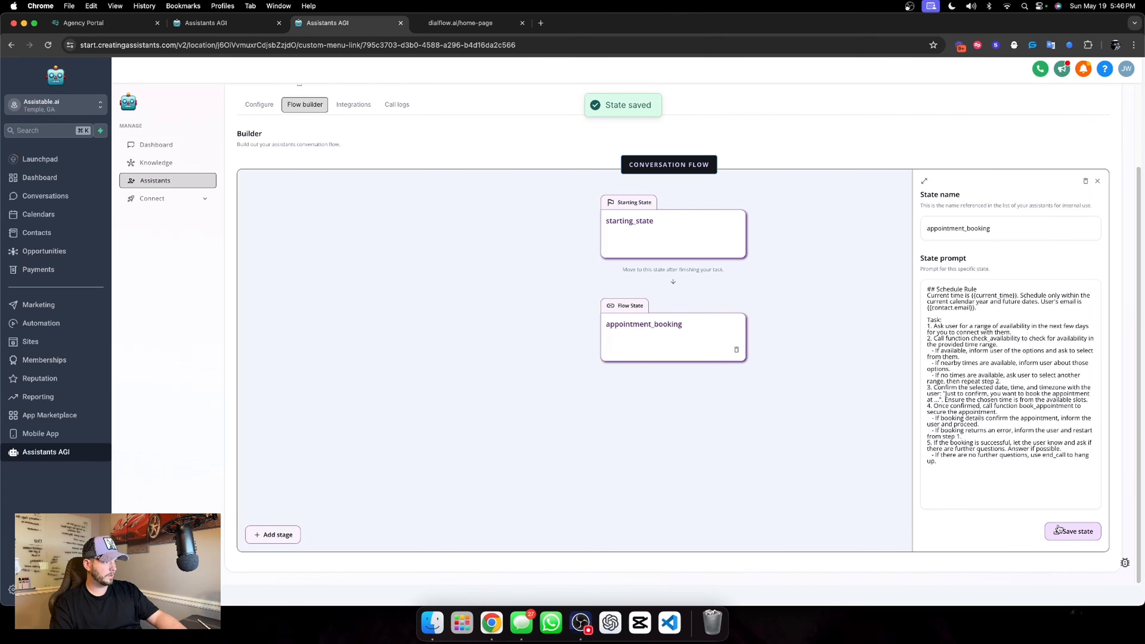
{"action": "left_click", "coordinate": [1073, 532]}
{"action": "scroll", "coordinate": [1040, 197], "scroll_direction": "up", "scroll_amount": 3}
{"action": "left_click", "coordinate": [1073, 153]}
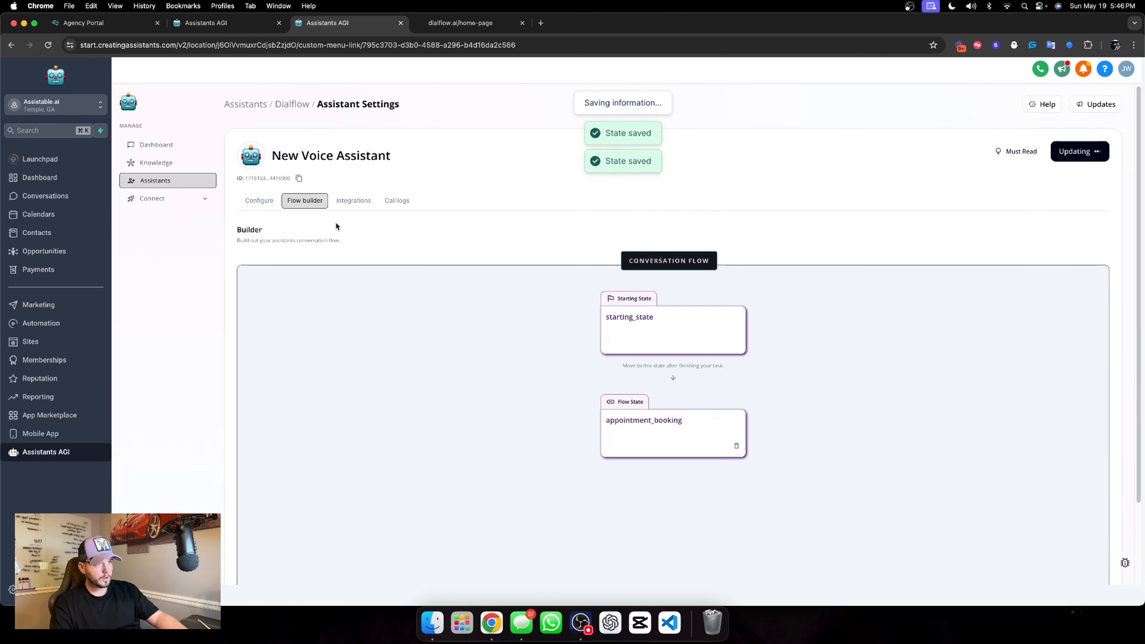
Show New Voice Assistant's integration settings, and in the other browser tab create a new automation workflow in the 05. Dialflow folder
{"action": "left_click", "coordinate": [351, 202]}
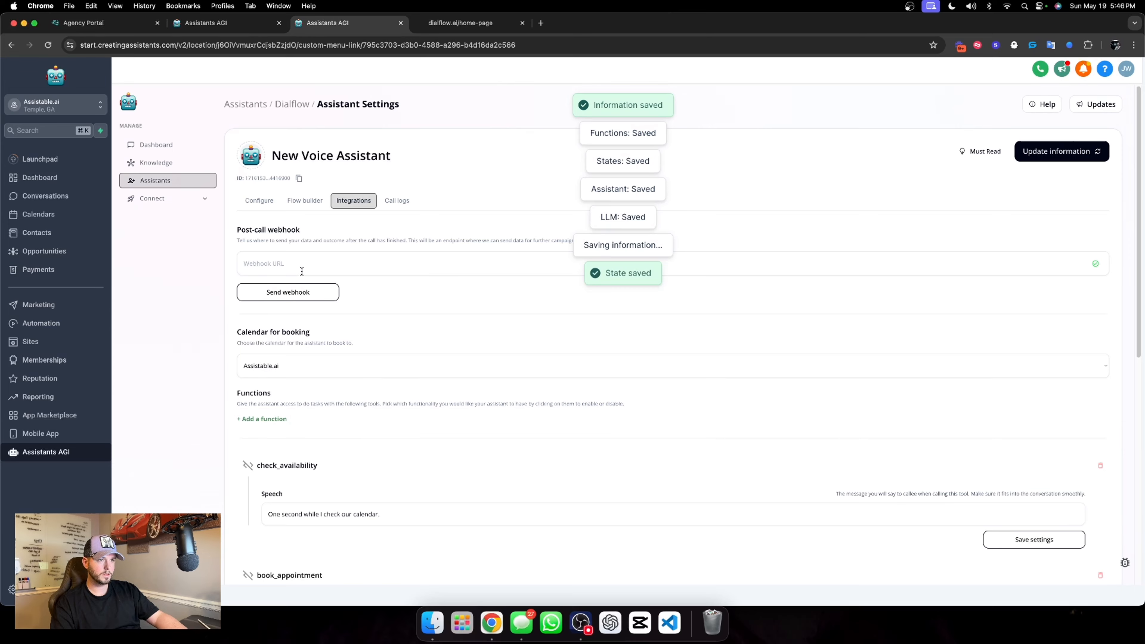
{"action": "key", "text": "ctrl+shift+Tab"}
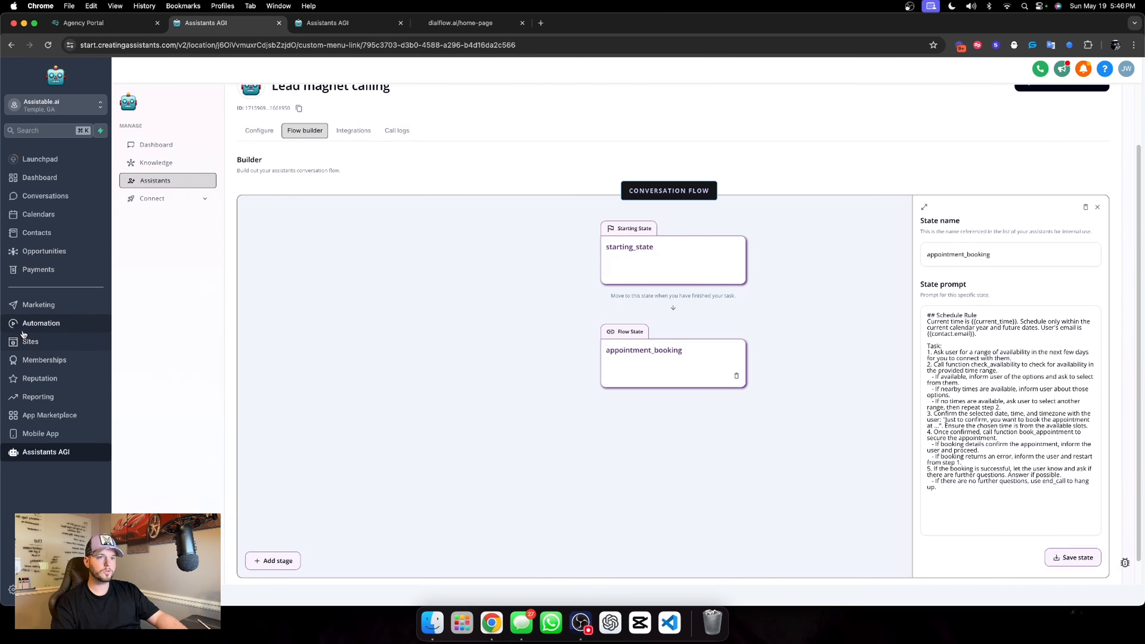
{"action": "left_click", "coordinate": [23, 331]}
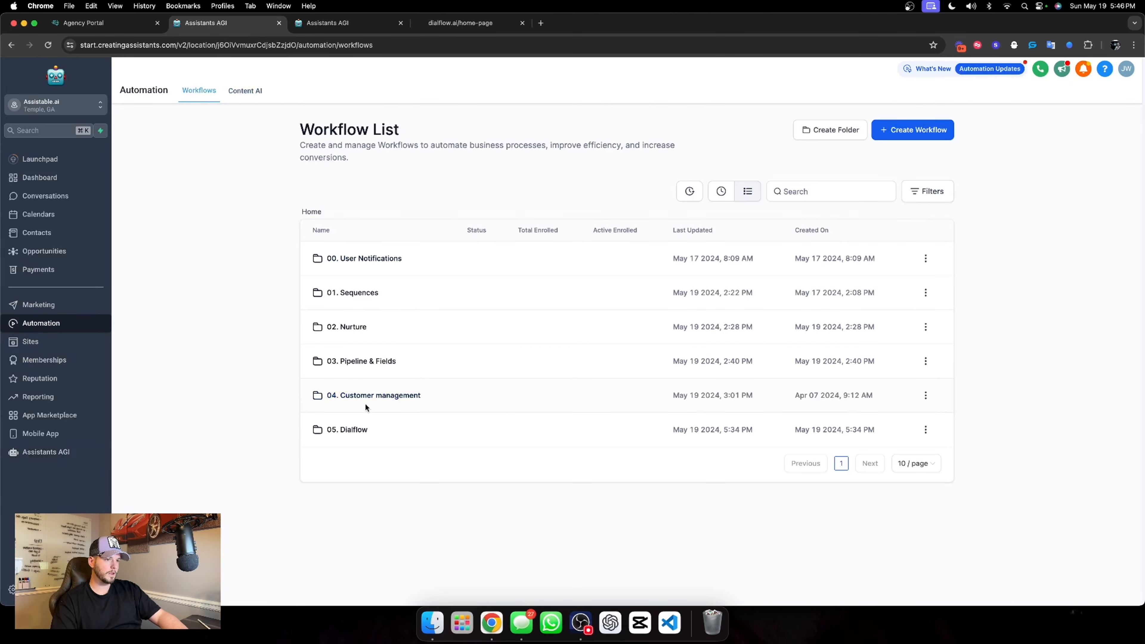
{"action": "left_click", "coordinate": [347, 430]}
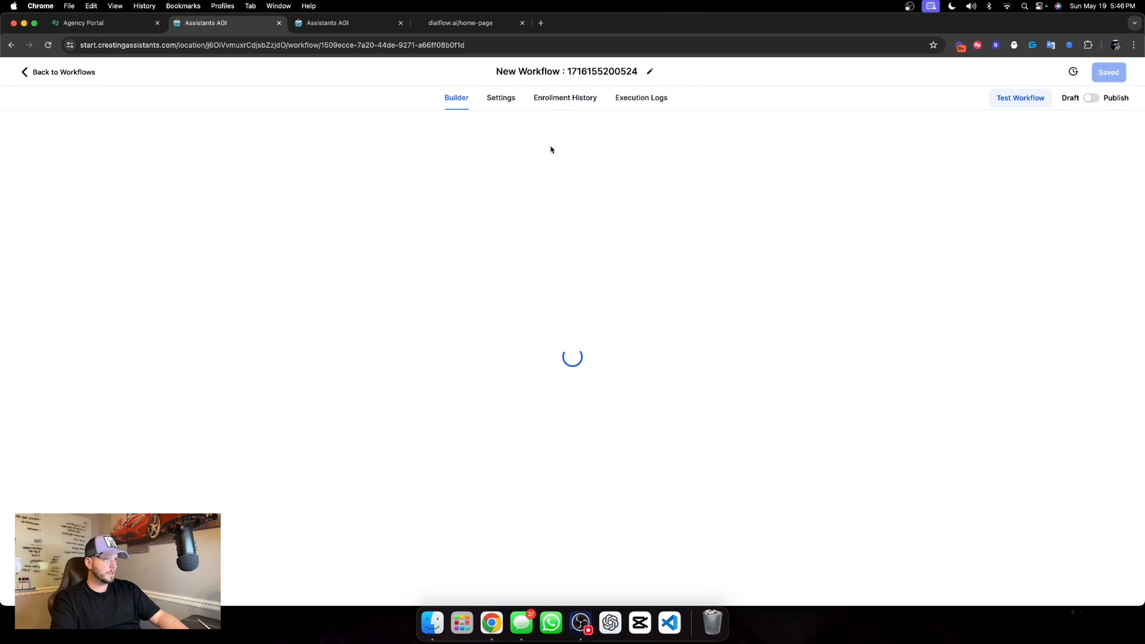
Name the new workflow "05. Post call webhook" and save it
{"action": "type", "text": "05. "}
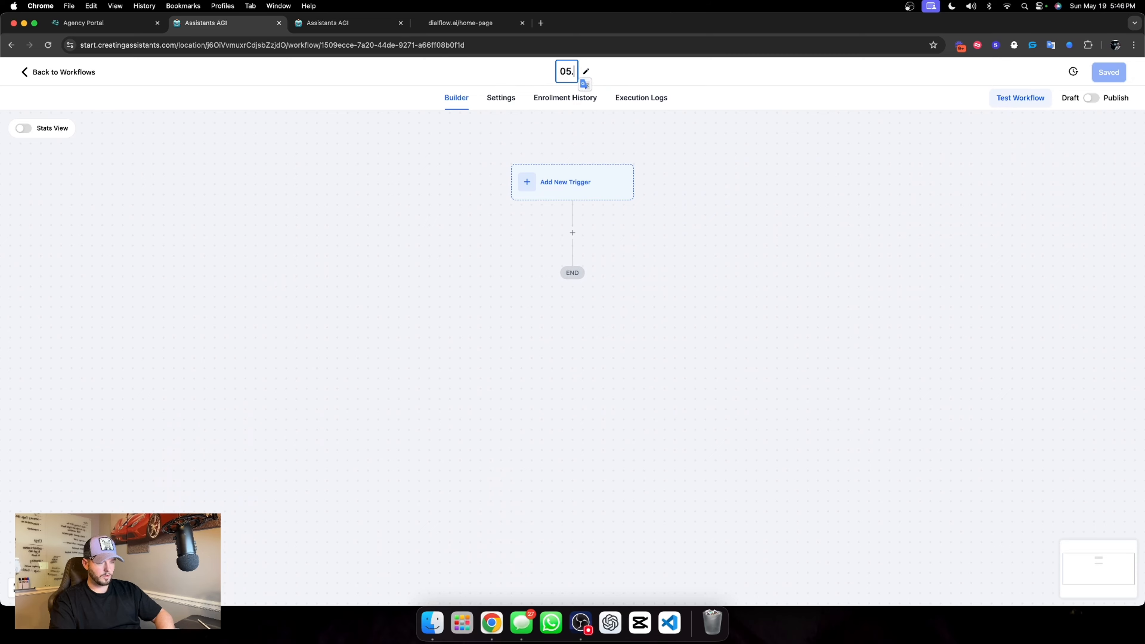
{"action": "type", "text": "Post call"}
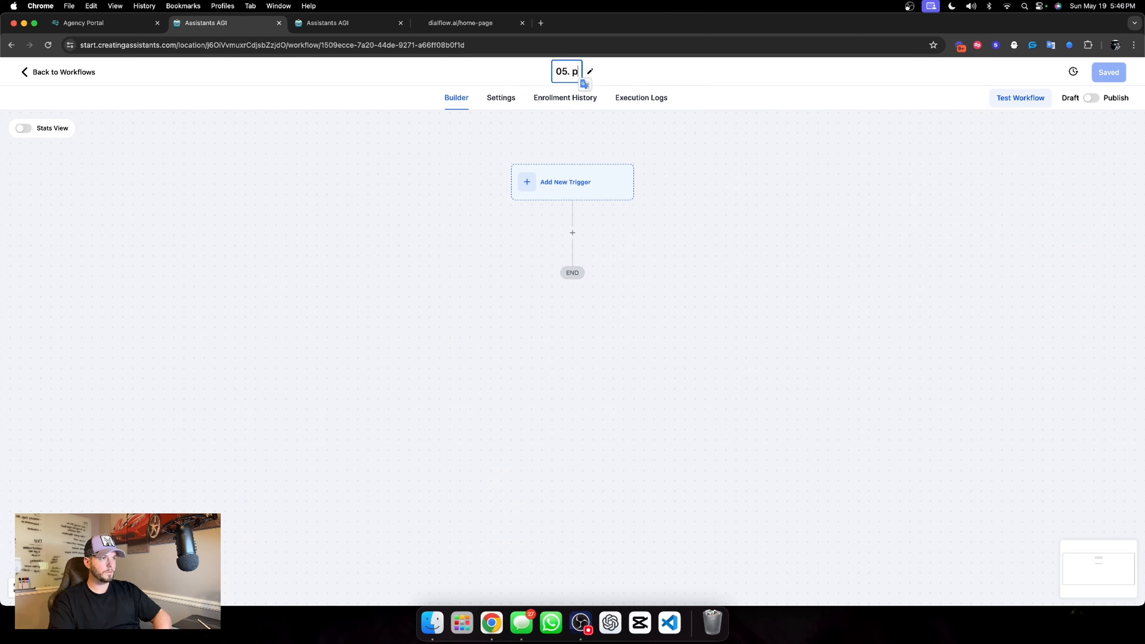
{"action": "type", "text": " webhook"}
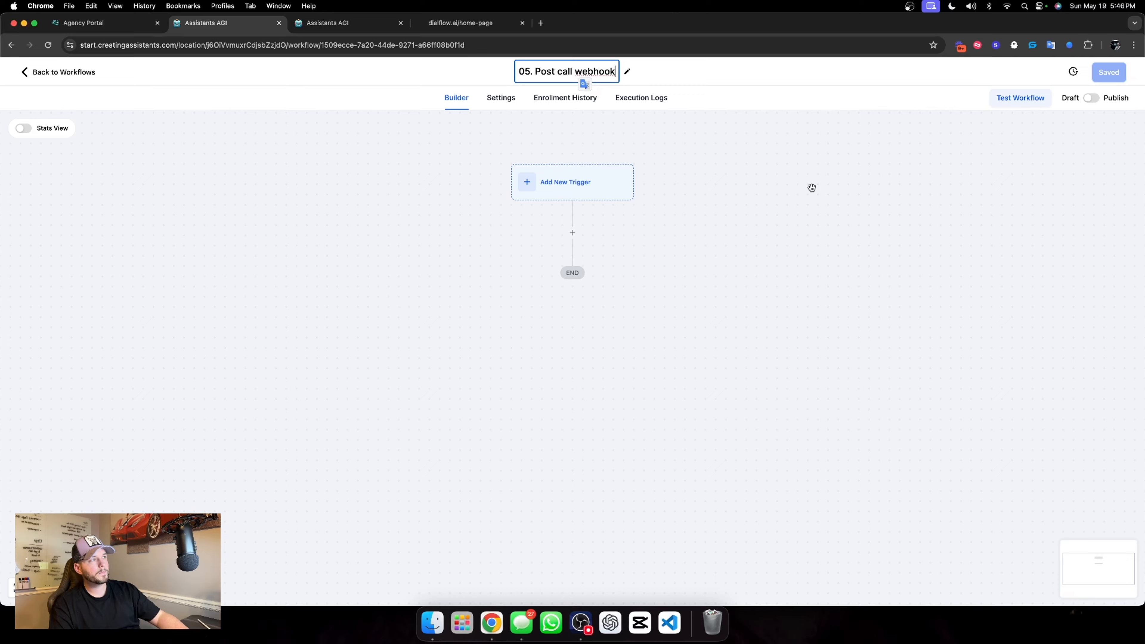
{"action": "key", "text": "Return"}
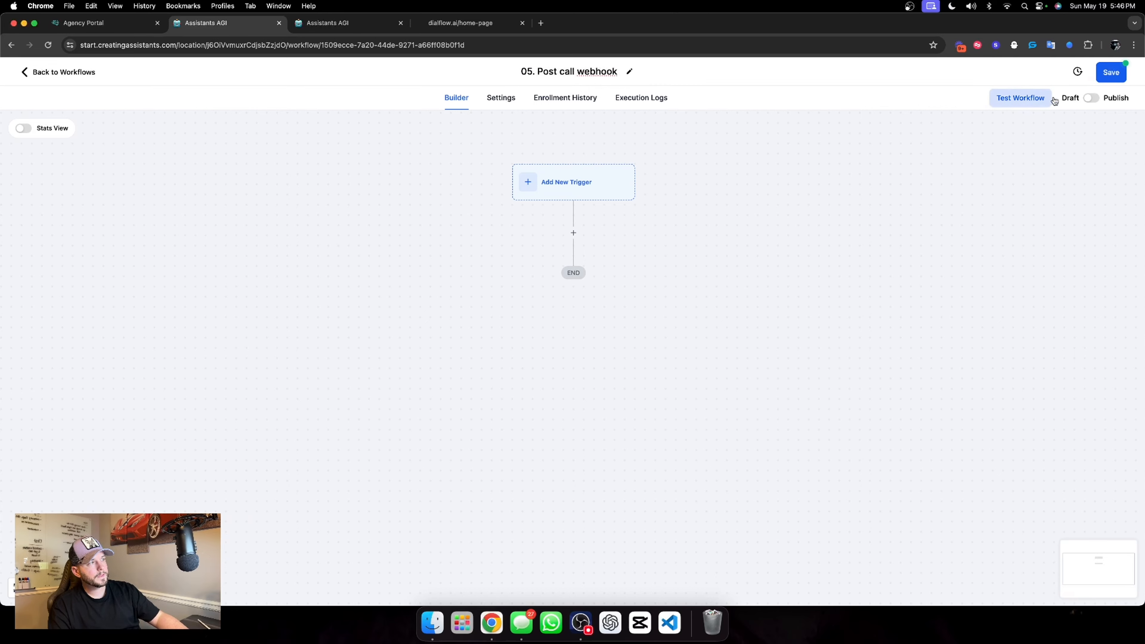
{"action": "left_click", "coordinate": [1092, 98]}
{"action": "left_click", "coordinate": [1109, 73]}
Choose Inbound Webhook as the workflow's trigger and copy its generated URL
{"action": "left_click", "coordinate": [588, 198]}
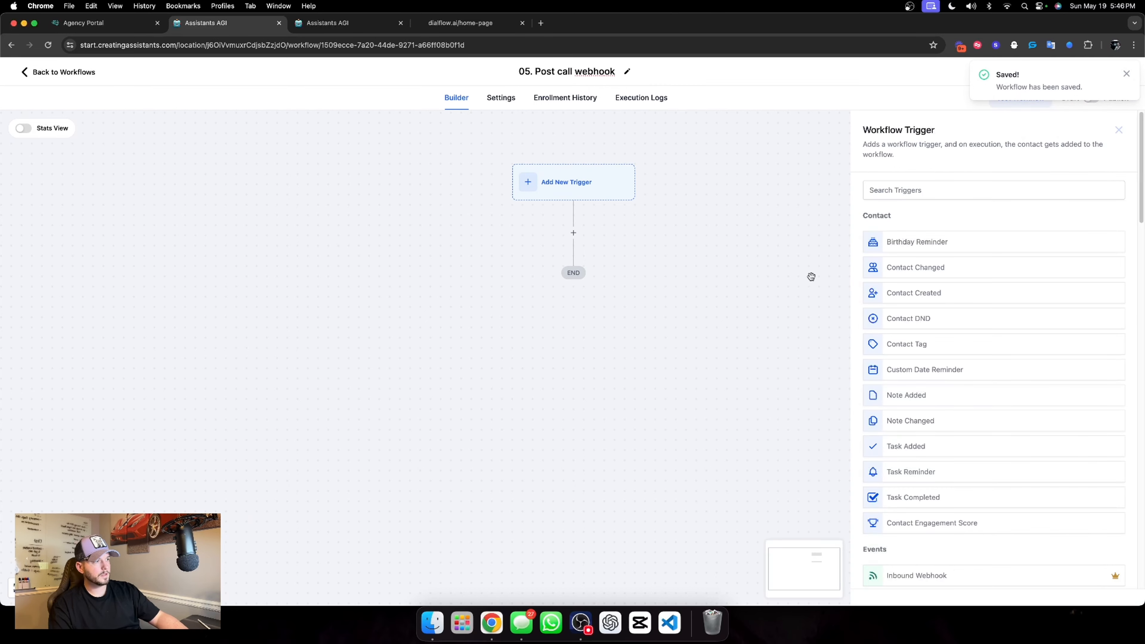
{"action": "type", "text": "inbound"}
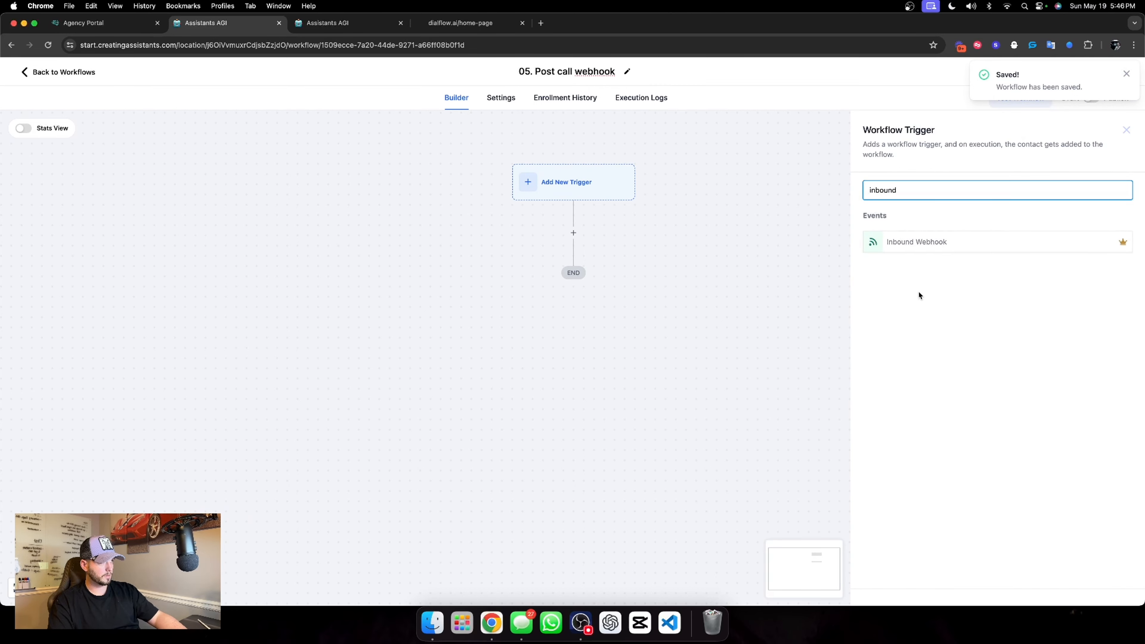
{"action": "left_click", "coordinate": [917, 242]}
{"action": "left_click", "coordinate": [1121, 296]}
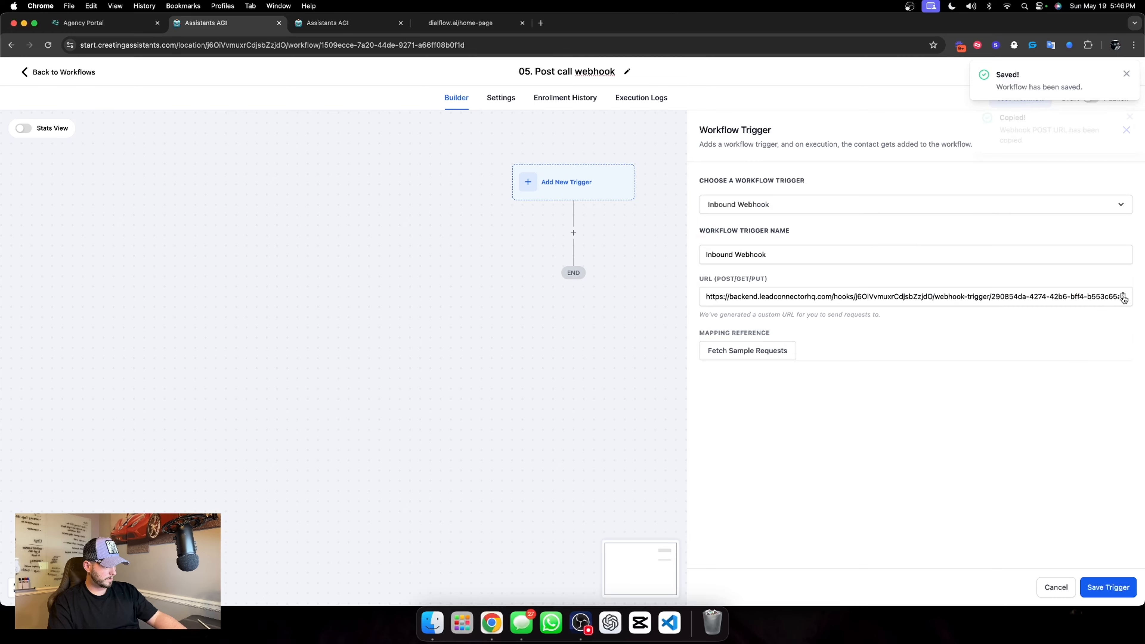
Paste the copied URL as New Voice Assistant's post-call webhook and send the test webhook
{"action": "left_click", "coordinate": [328, 22]}
{"action": "left_click", "coordinate": [347, 268]}
{"action": "key", "text": "super+v"}
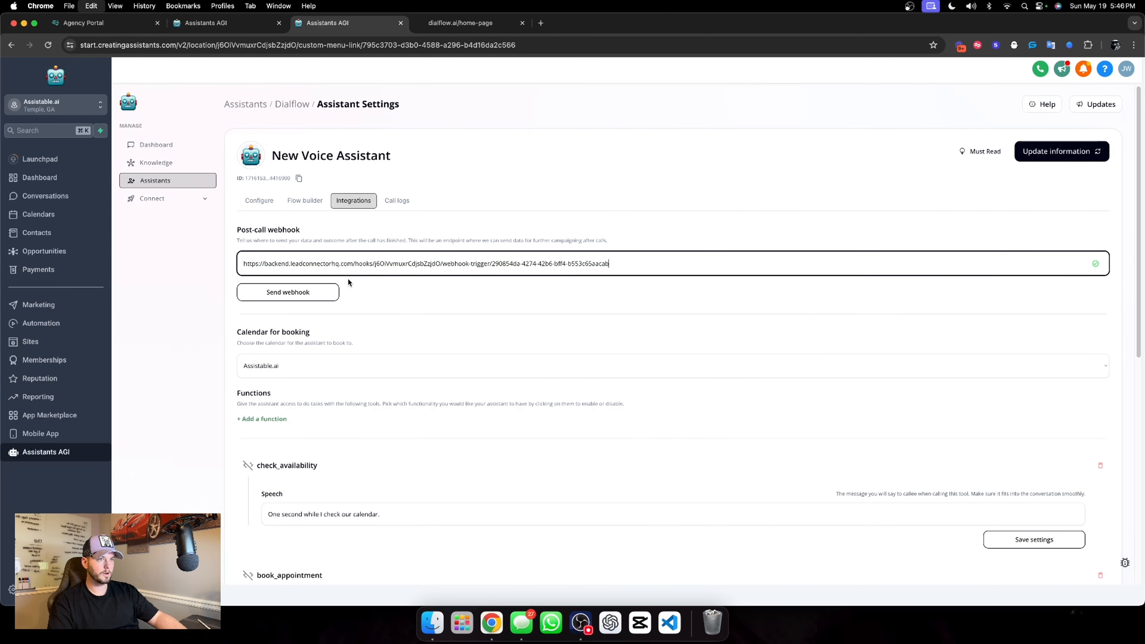
{"action": "left_click", "coordinate": [325, 293]}
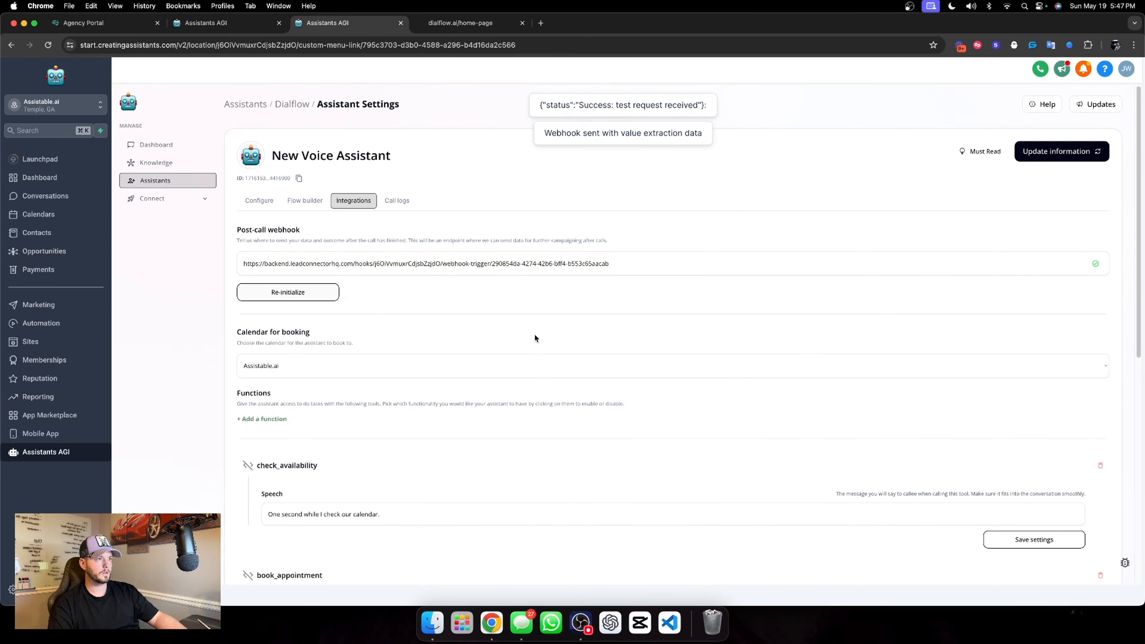
{"action": "left_click", "coordinate": [239, 23]}
{"action": "left_click", "coordinate": [766, 350]}
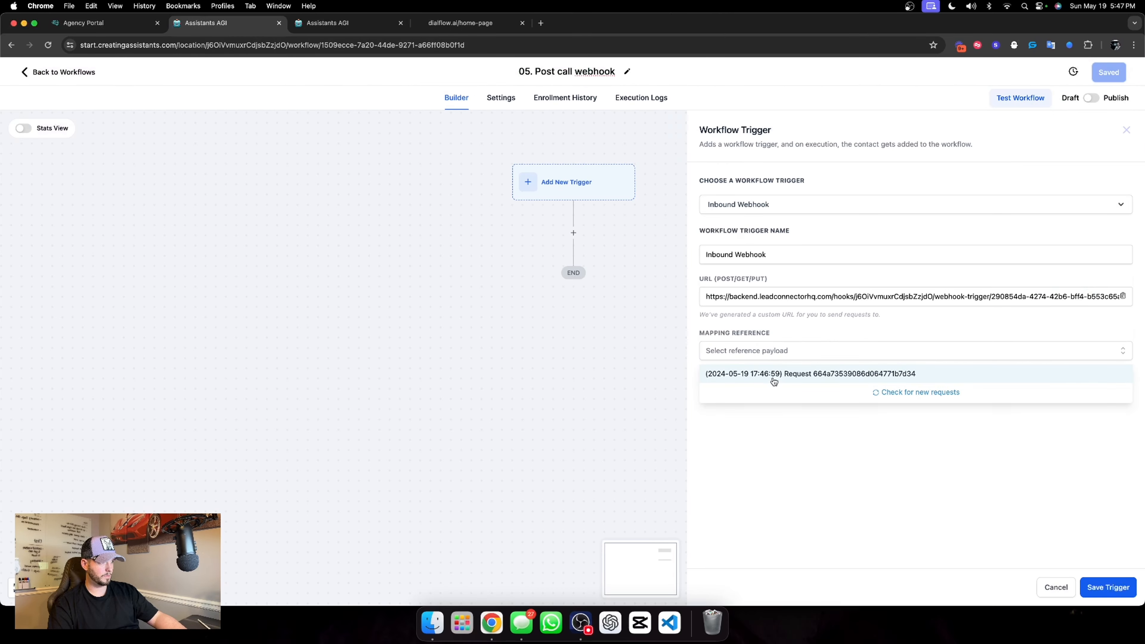
{"action": "left_click", "coordinate": [772, 379]}
{"action": "scroll", "coordinate": [851, 407], "scroll_direction": "up", "scroll_amount": 3}
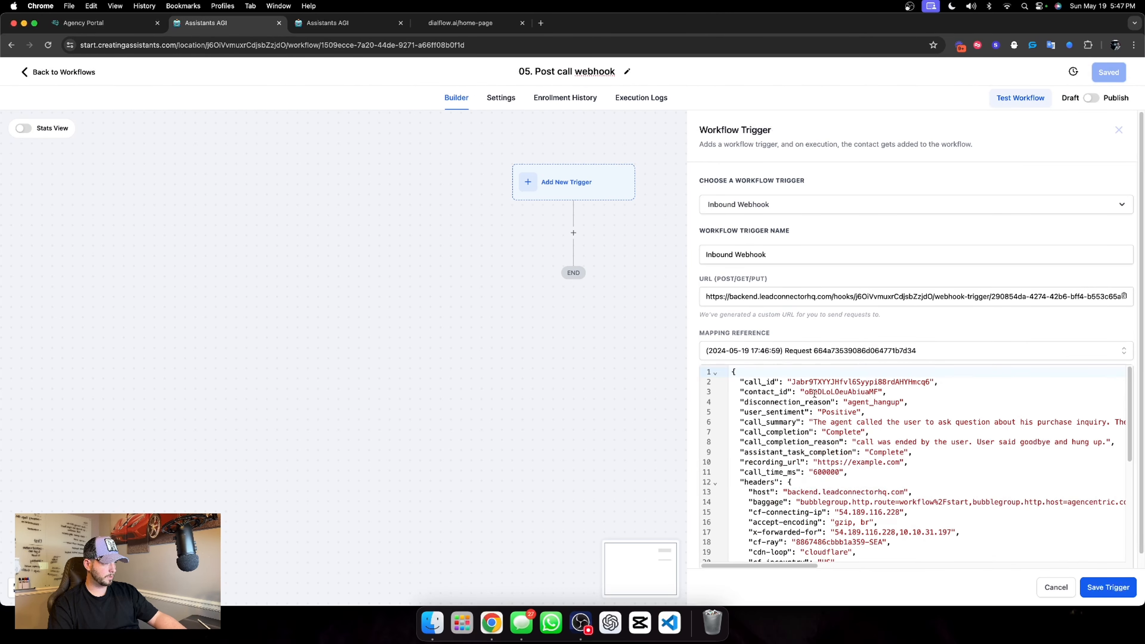
{"action": "left_click", "coordinate": [1108, 586]}
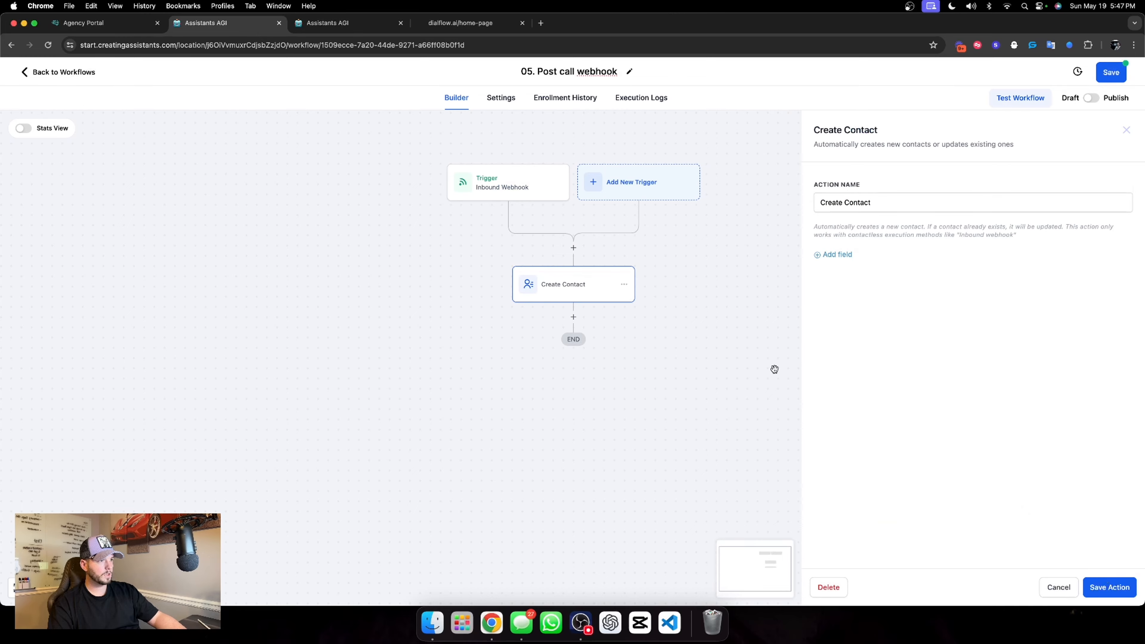
Delete the Create Contact action and add a Find Contact action named "Find Contact by contact Id" in its place
{"action": "left_click", "coordinate": [829, 589]}
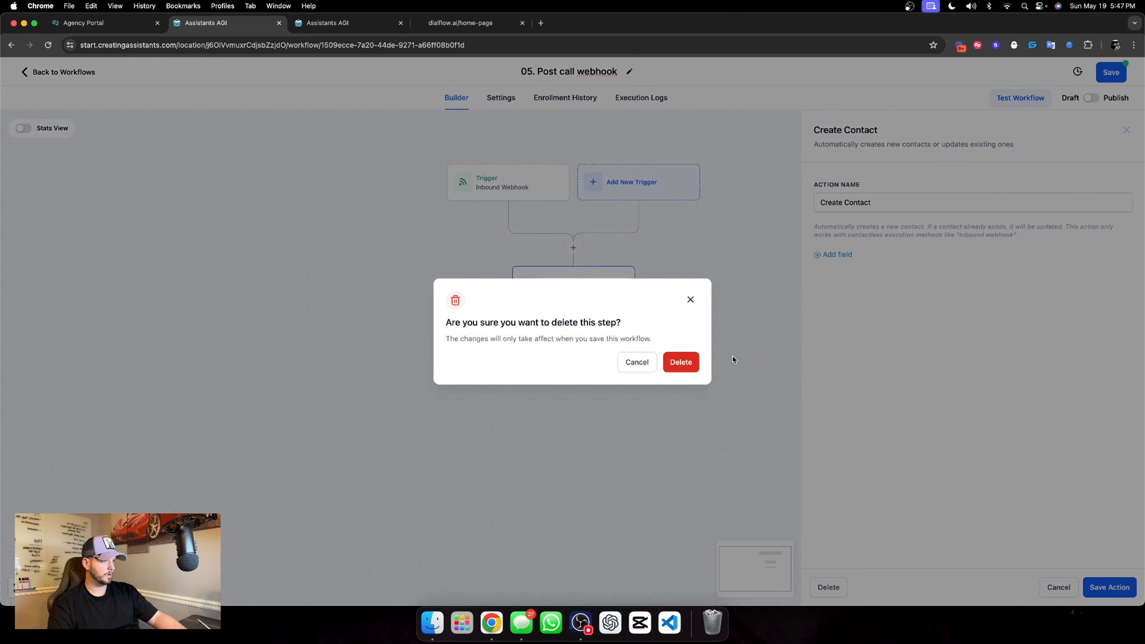
{"action": "left_click", "coordinate": [680, 363]}
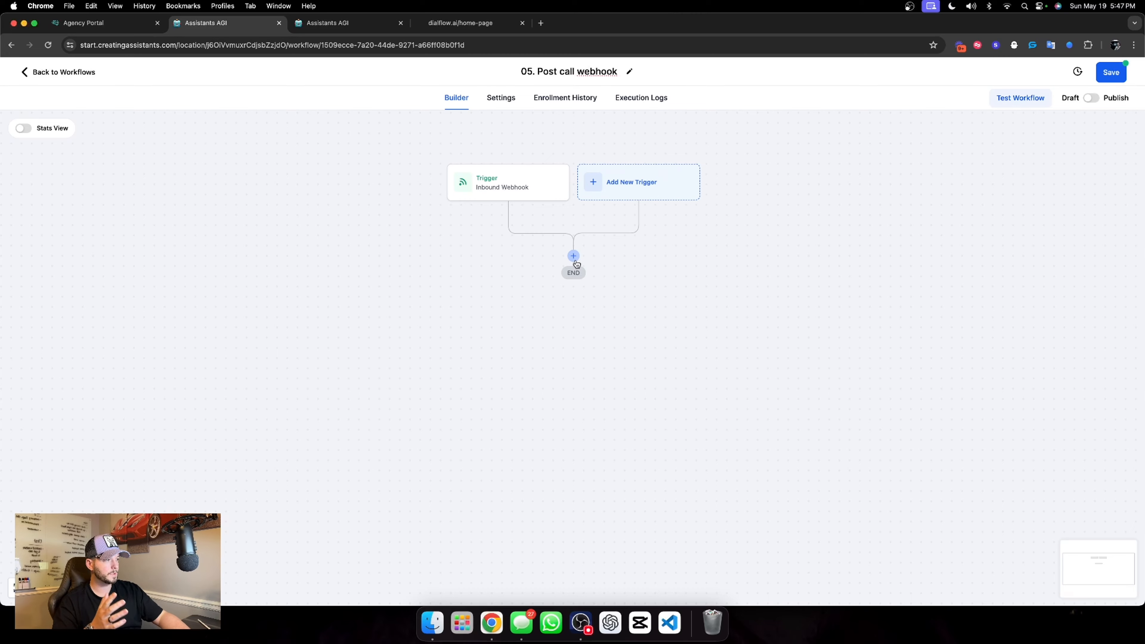
{"action": "left_click", "coordinate": [573, 257]}
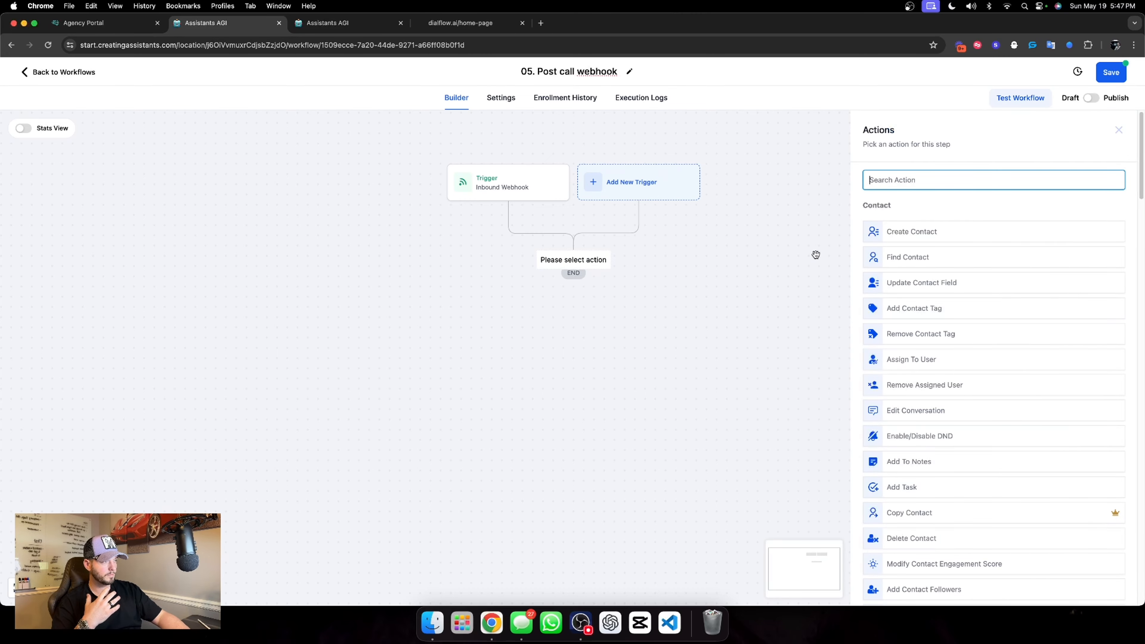
{"action": "left_click", "coordinate": [907, 257]}
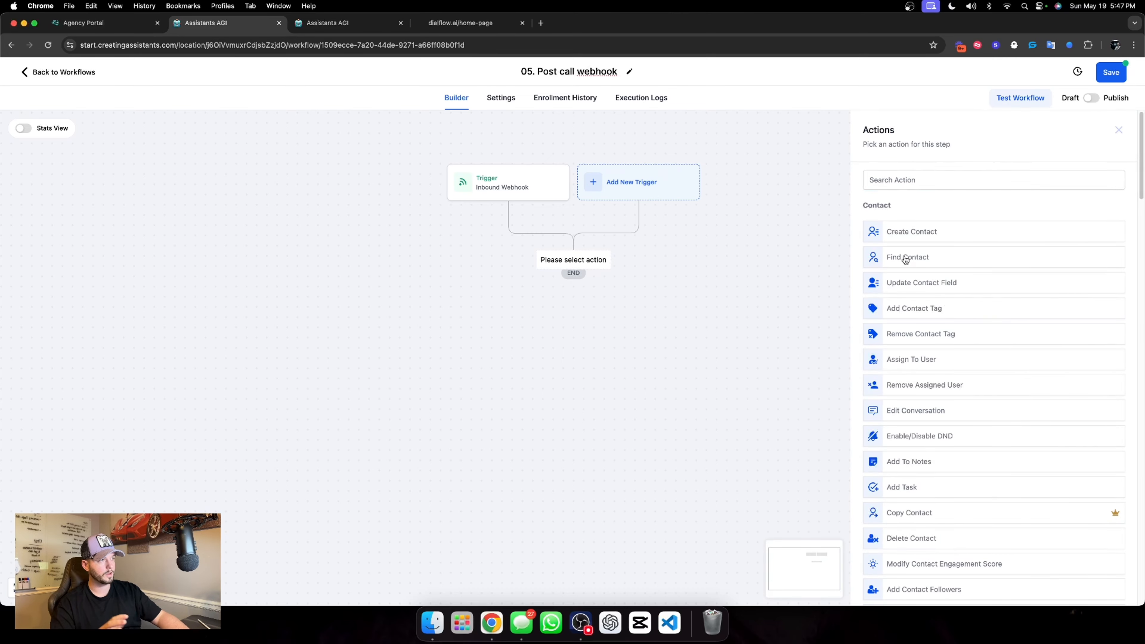
{"action": "left_click", "coordinate": [836, 227]}
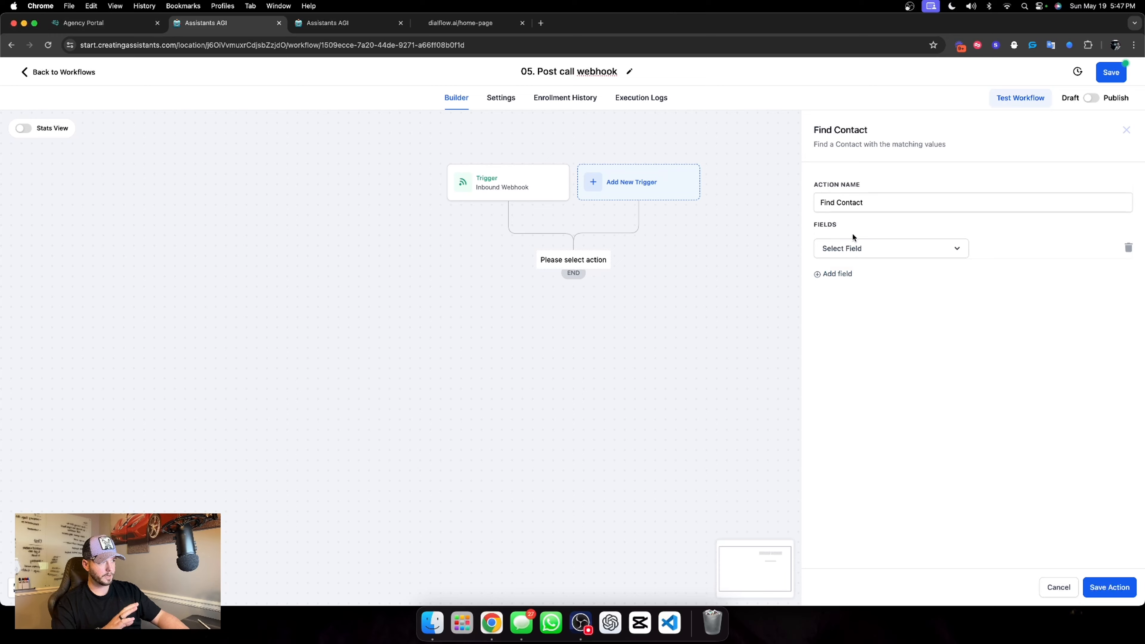
{"action": "left_click", "coordinate": [865, 206]}
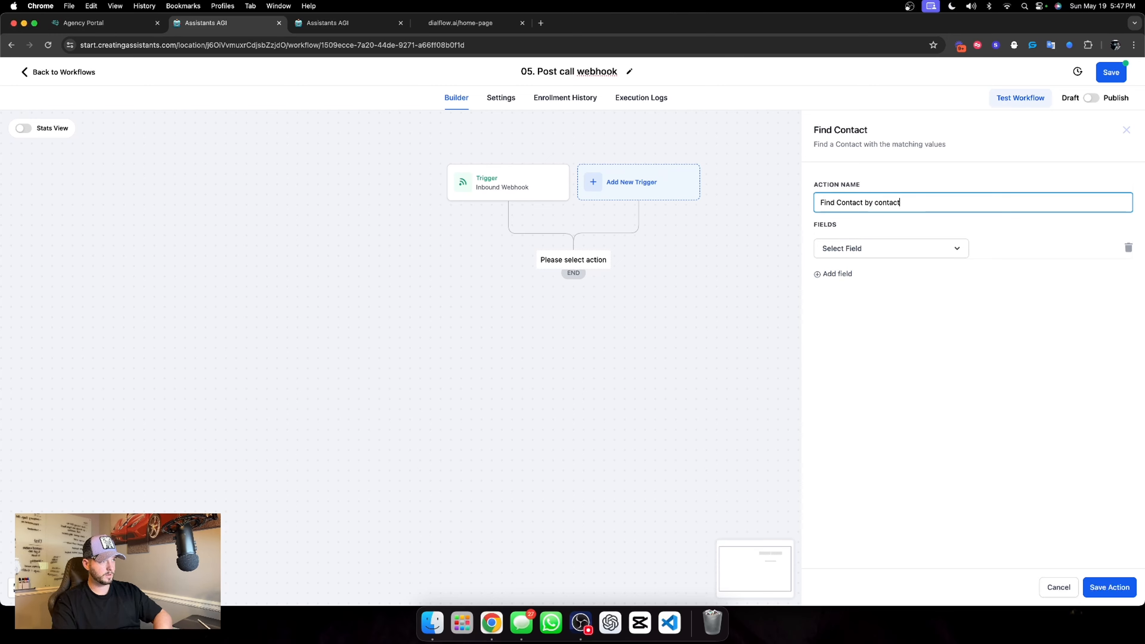
{"action": "type", "text": "by contact Id"}
Match the Contact ID field to the inbound webhook's contact_id value, save the Find Contact action and publish the workflow
{"action": "left_click", "coordinate": [856, 248]}
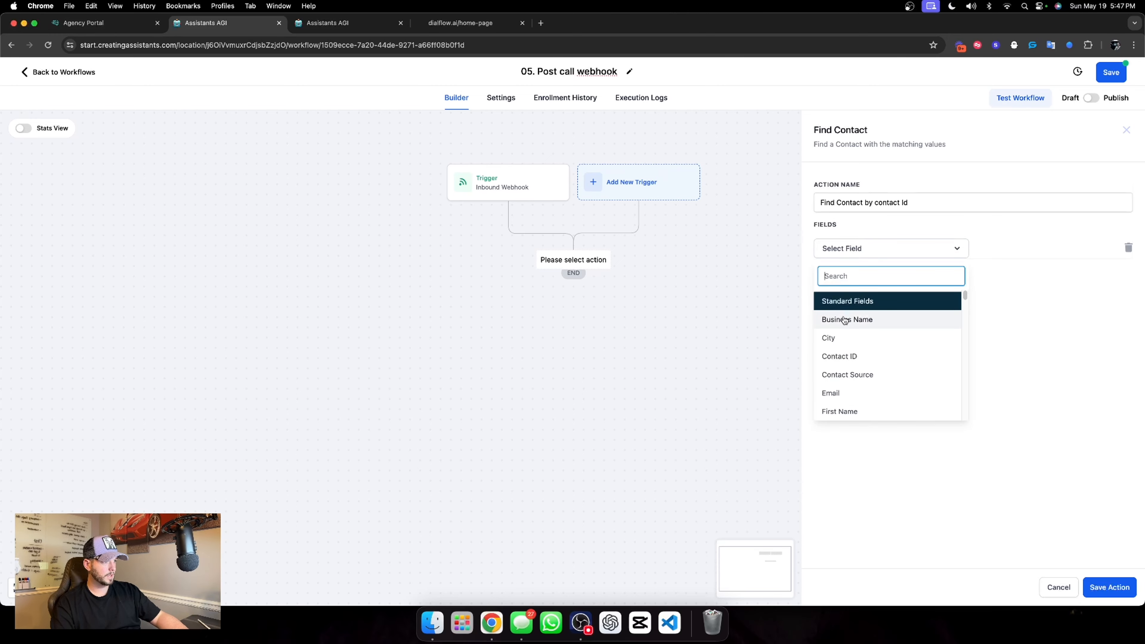
{"action": "left_click", "coordinate": [851, 361]}
{"action": "left_click", "coordinate": [1023, 248]}
{"action": "left_click", "coordinate": [1089, 248]}
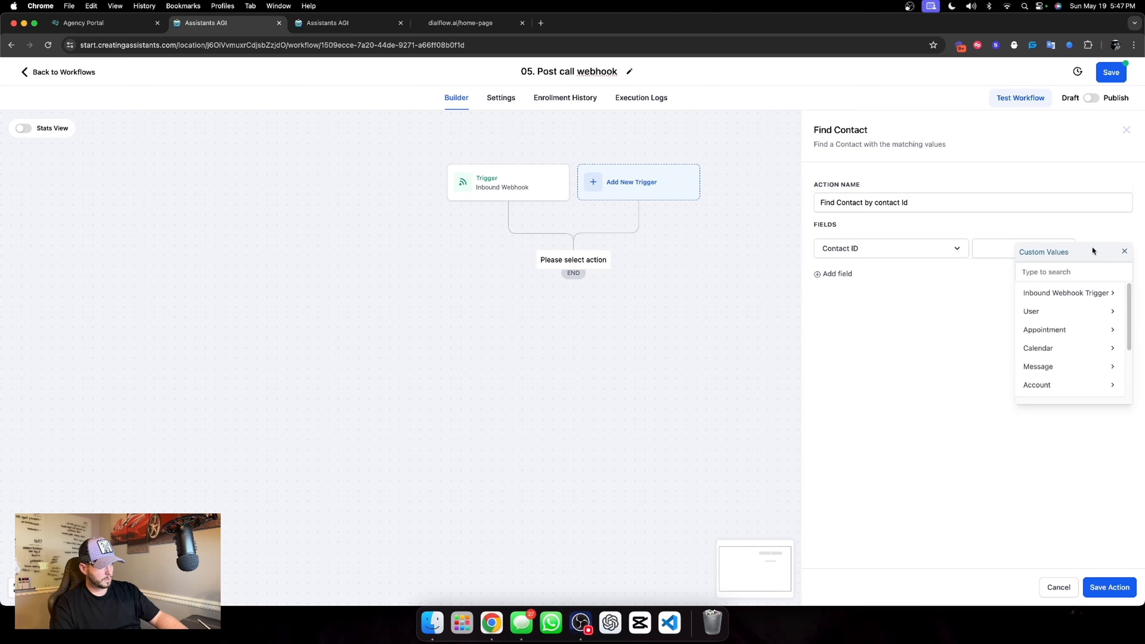
{"action": "left_click", "coordinate": [1037, 294]}
{"action": "left_click", "coordinate": [1037, 315]}
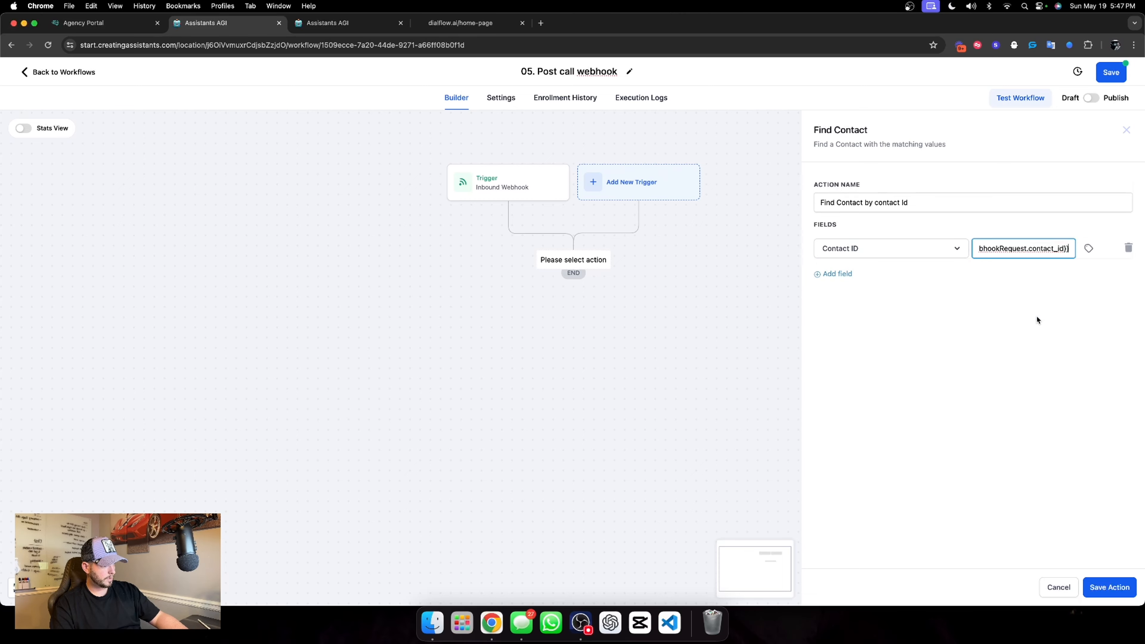
{"action": "left_click", "coordinate": [739, 304]}
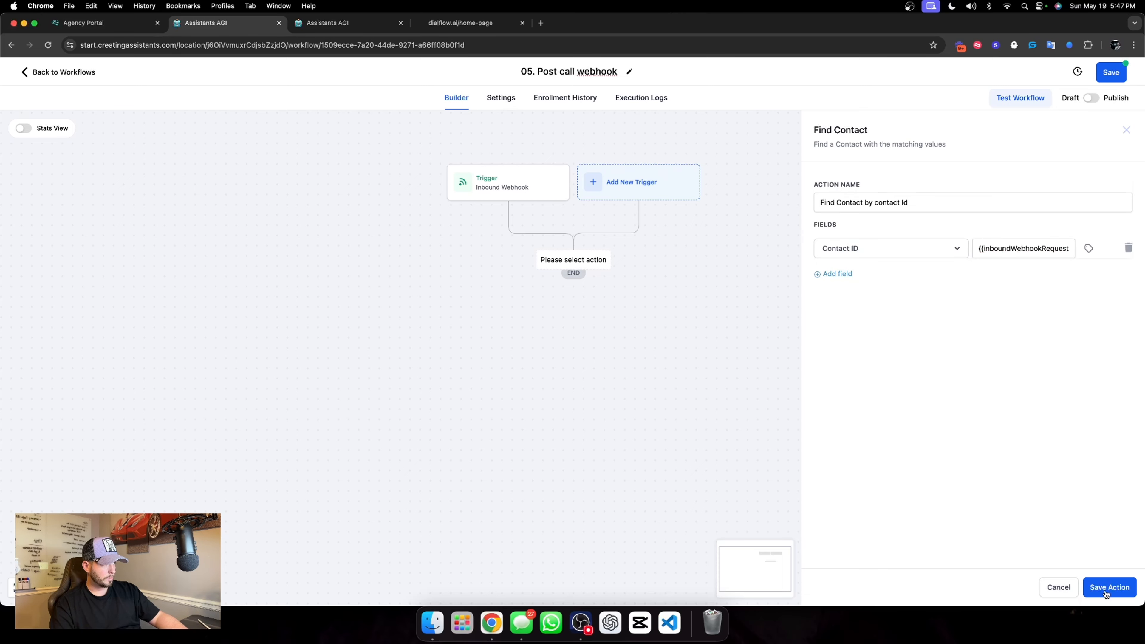
{"action": "left_click", "coordinate": [1109, 587]}
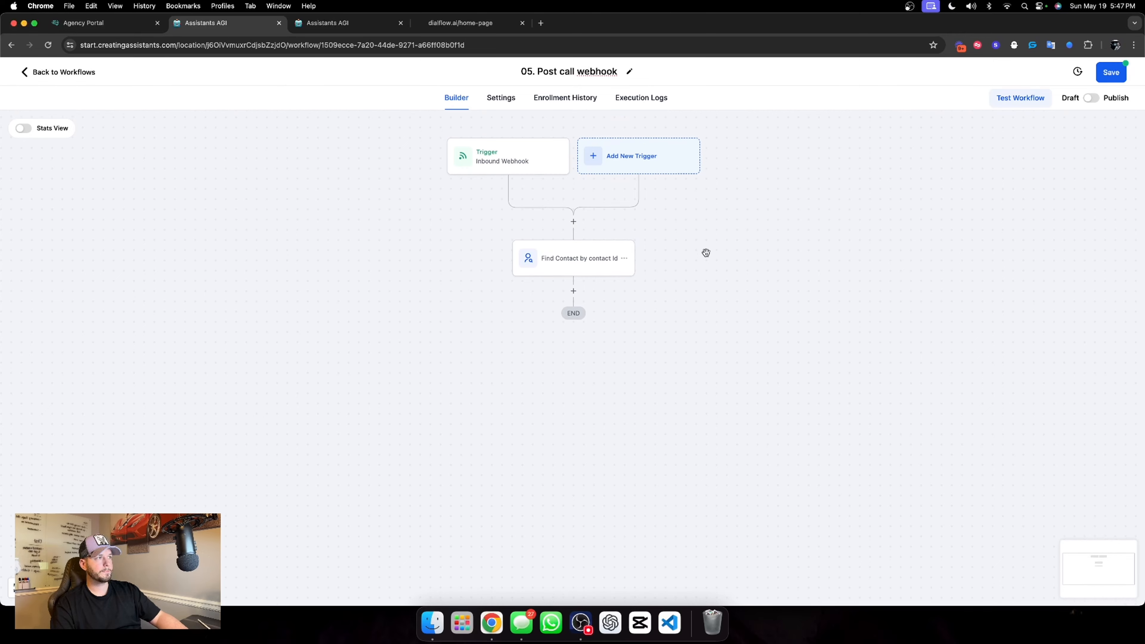
{"action": "left_click", "coordinate": [1093, 99]}
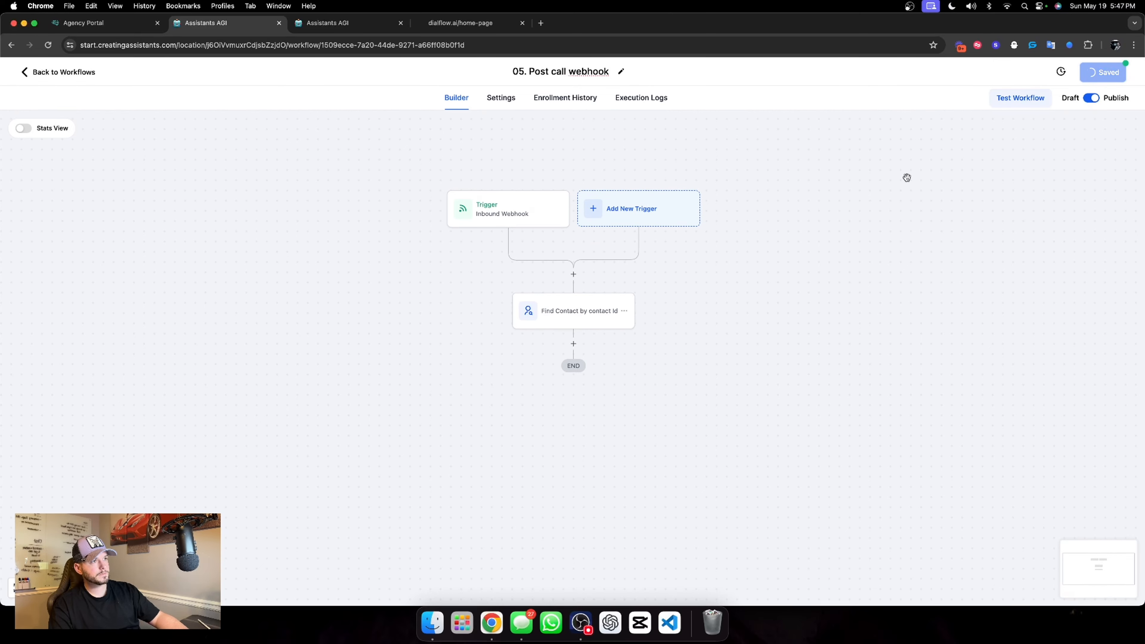
{"action": "left_click", "coordinate": [350, 23]}
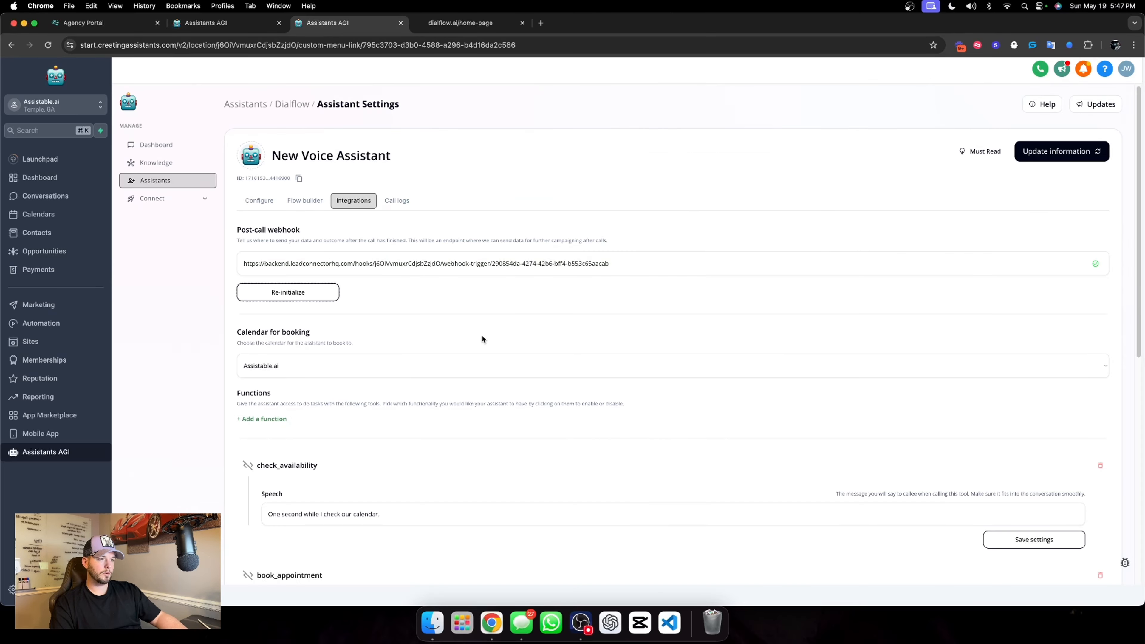
{"action": "scroll", "coordinate": [414, 345], "scroll_direction": "down", "scroll_amount": 7}
{"action": "scroll", "coordinate": [413, 345], "scroll_direction": "up", "scroll_amount": 7}
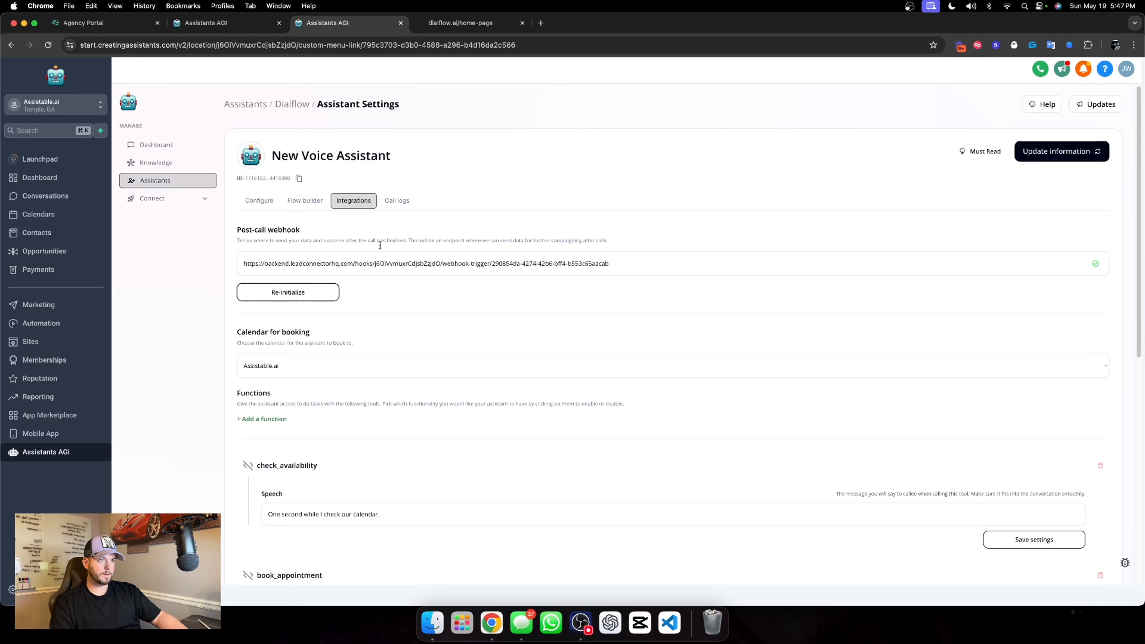
{"action": "left_click", "coordinate": [233, 23]}
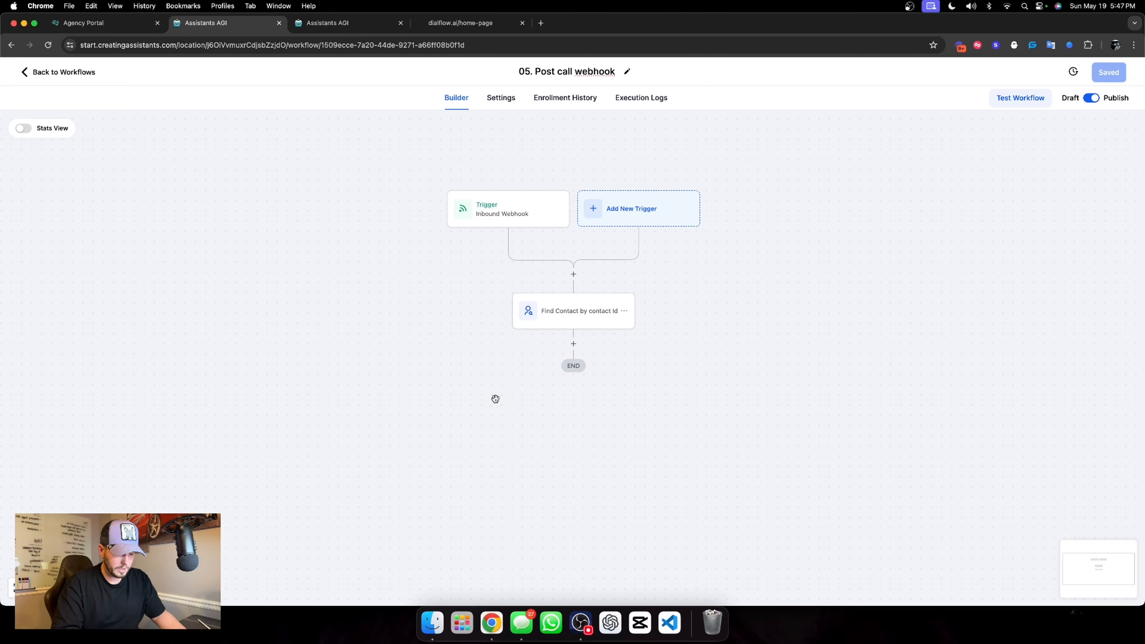
Add an If/Else action after Find Contact named "Did they book the appointment?" with branches Yes and No
{"action": "left_click", "coordinate": [571, 345]}
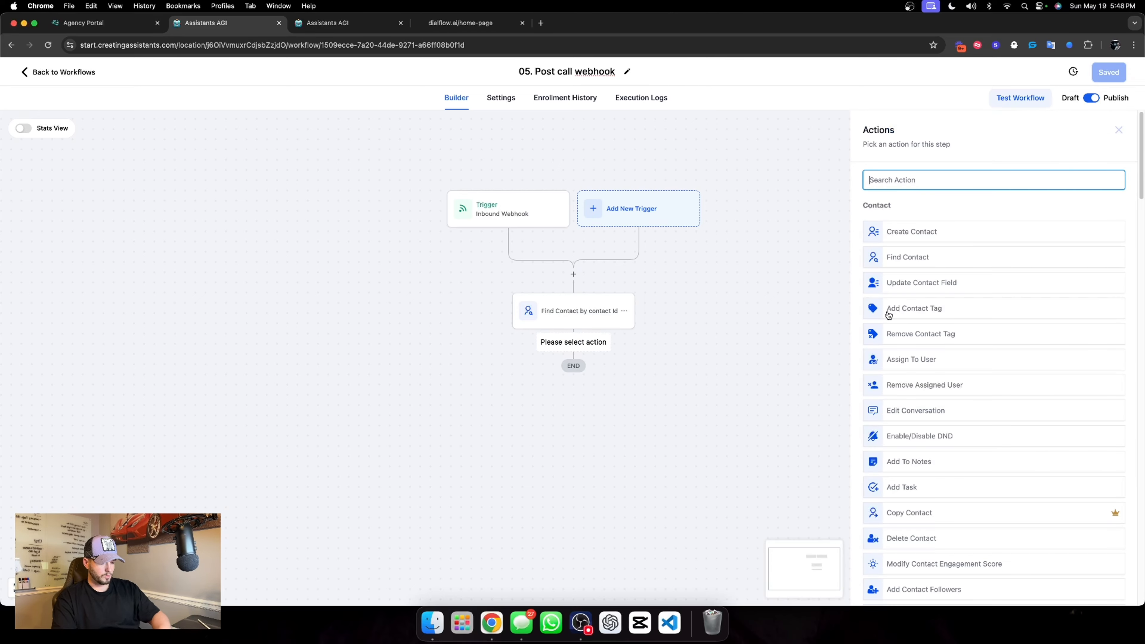
{"action": "type", "text": "if"}
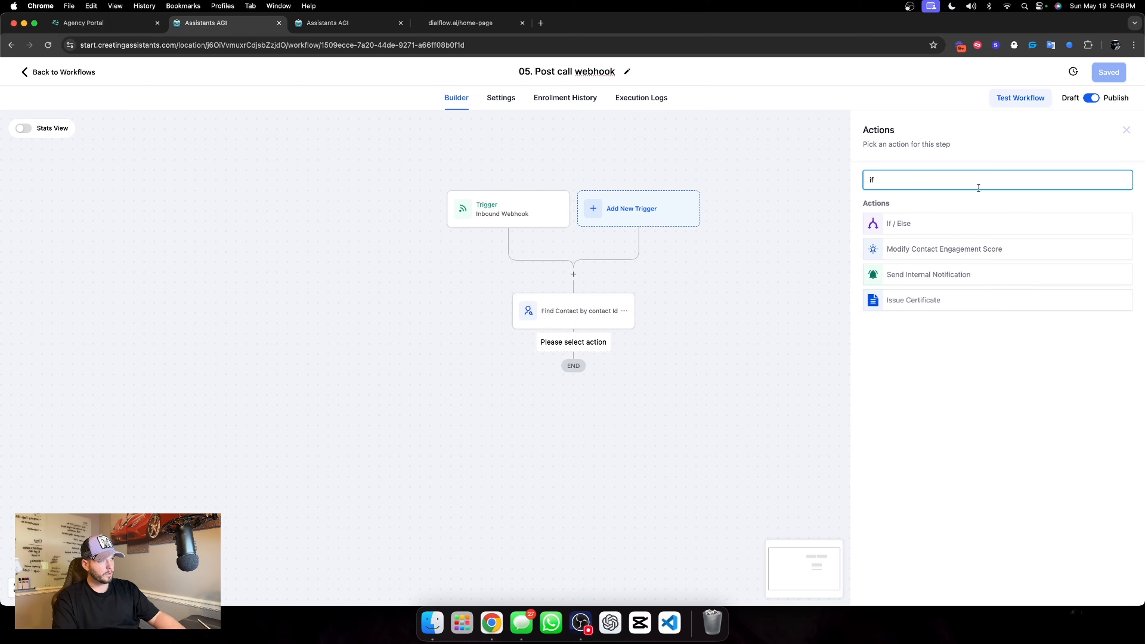
{"action": "left_click", "coordinate": [942, 223]}
{"action": "double_click", "coordinate": [746, 206]}
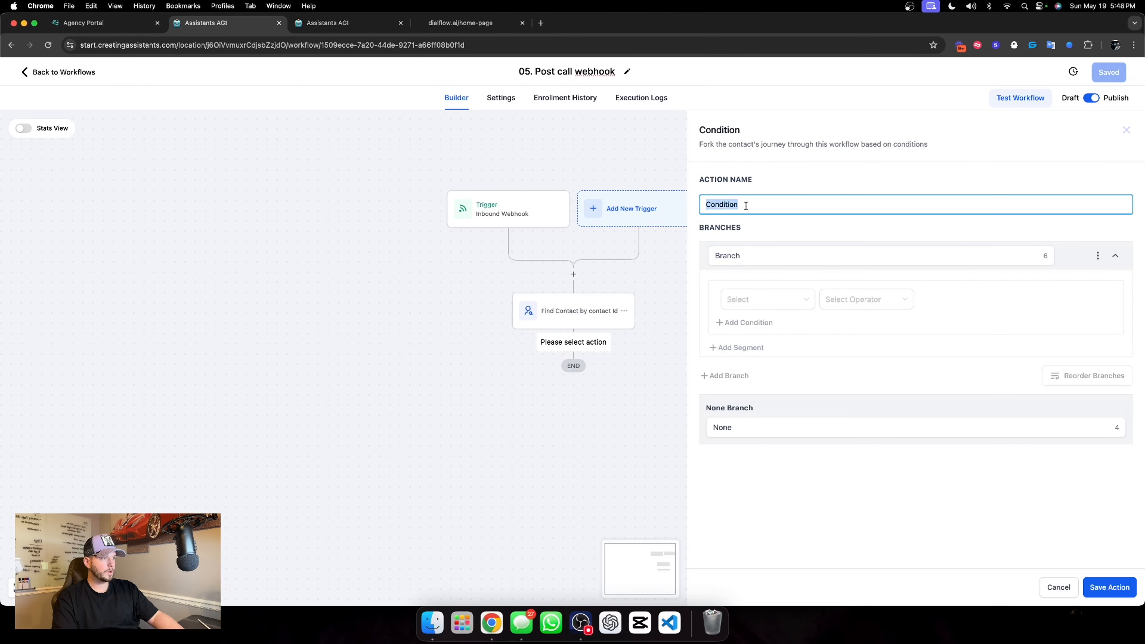
{"action": "type", "text": "Did they book the appointment?"}
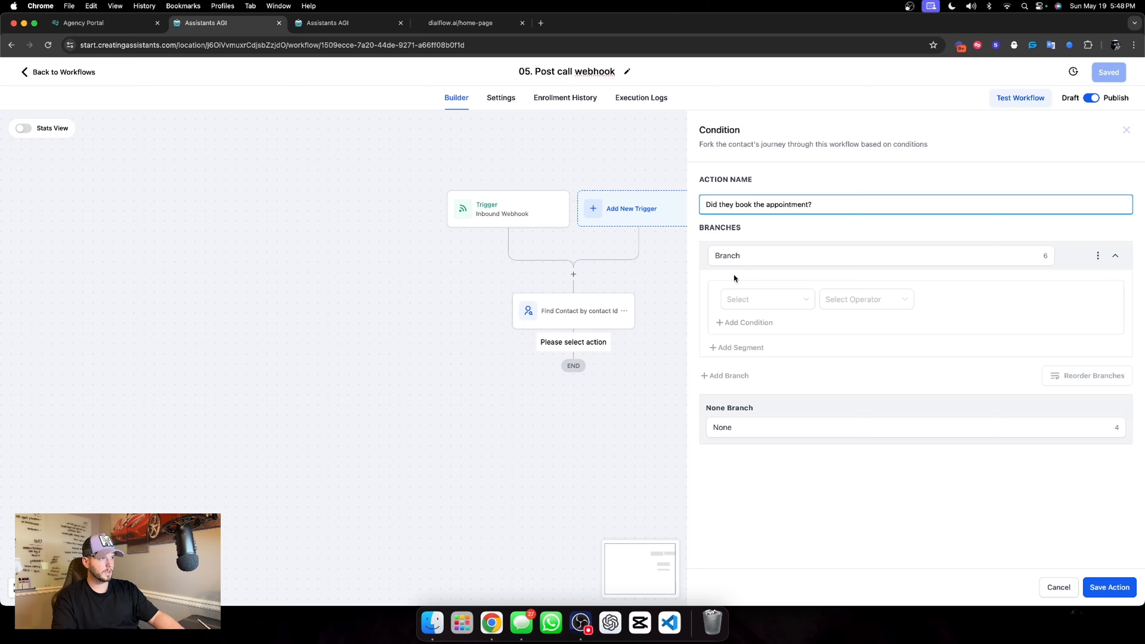
{"action": "left_click", "coordinate": [749, 260]}
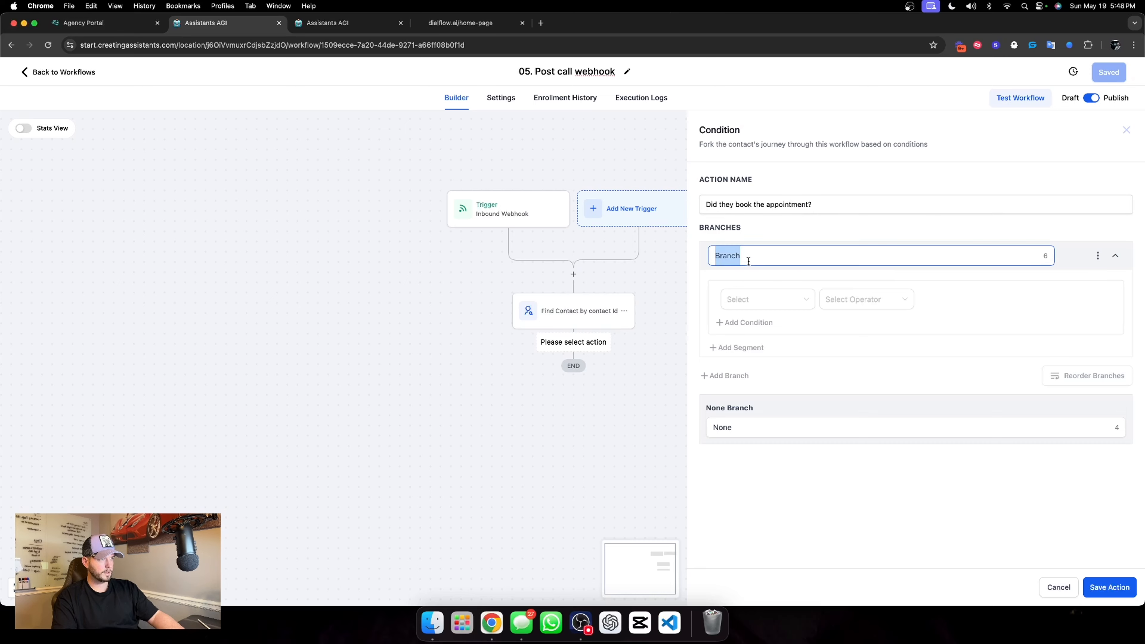
{"action": "type", "text": "Yes"}
{"action": "left_click", "coordinate": [756, 425]}
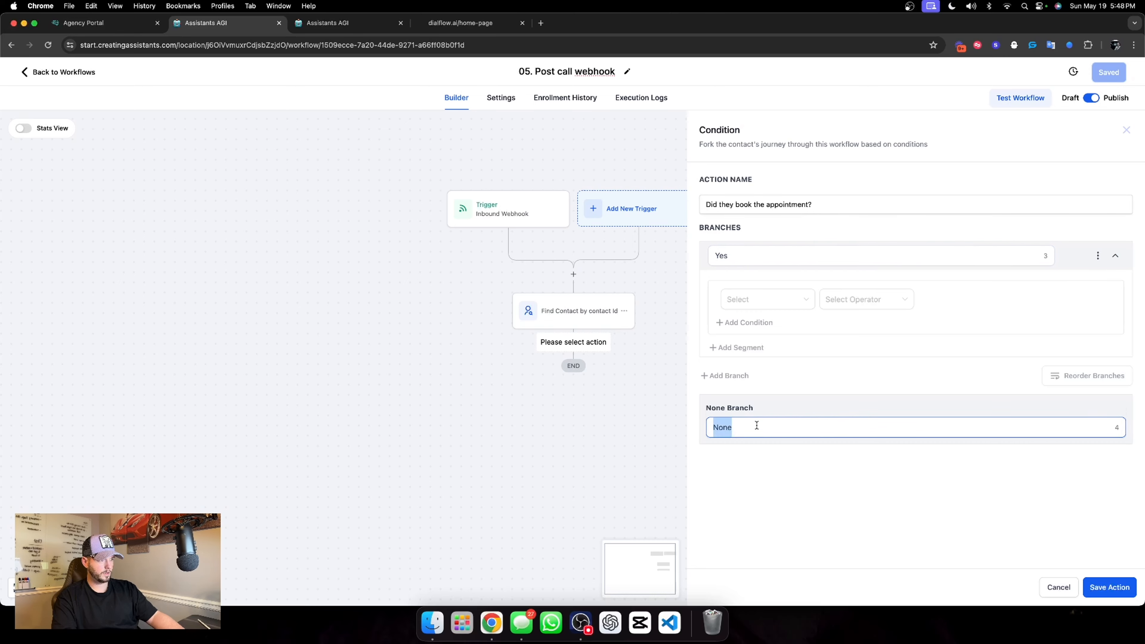
{"action": "type", "text": "N"}
Set the Yes branch to Workflow Contact is active in "01. Sales appointment confirmation & reminder" and save the condition
{"action": "left_click", "coordinate": [799, 308]}
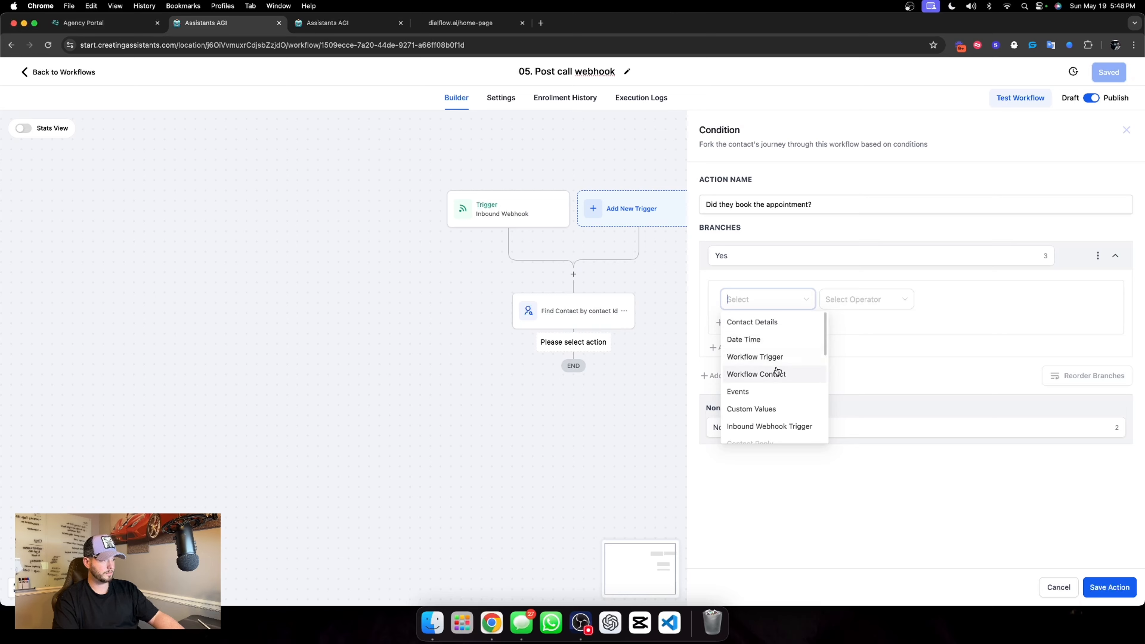
{"action": "left_click", "coordinate": [762, 374]}
{"action": "left_click", "coordinate": [857, 301]}
{"action": "left_click", "coordinate": [864, 322]}
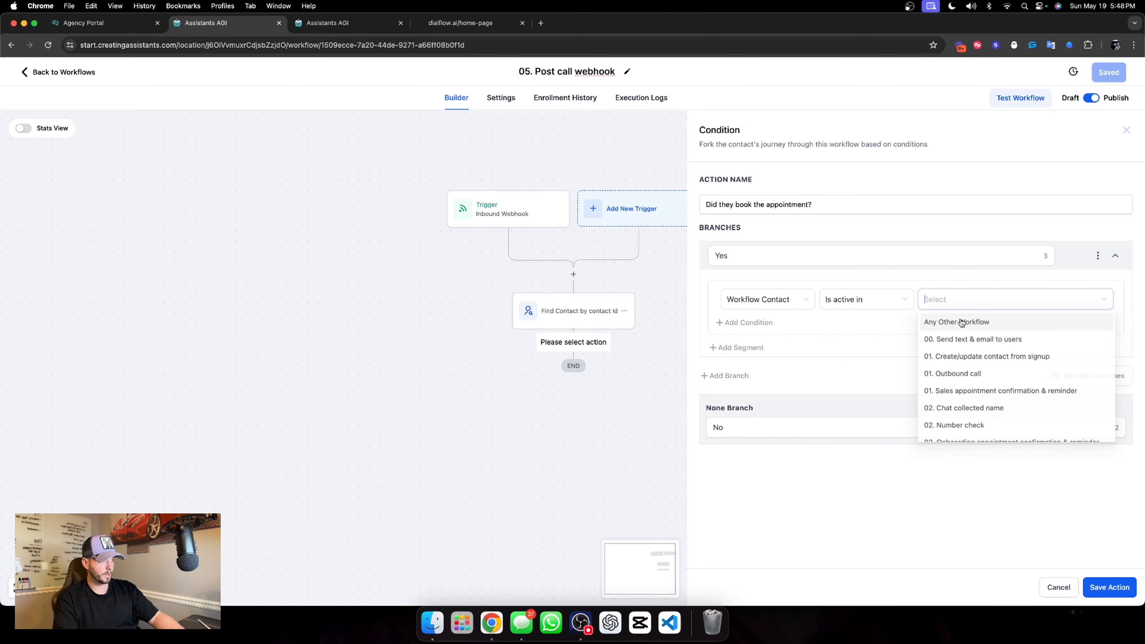
{"action": "left_click", "coordinate": [989, 386]}
{"action": "left_click", "coordinate": [1110, 586]}
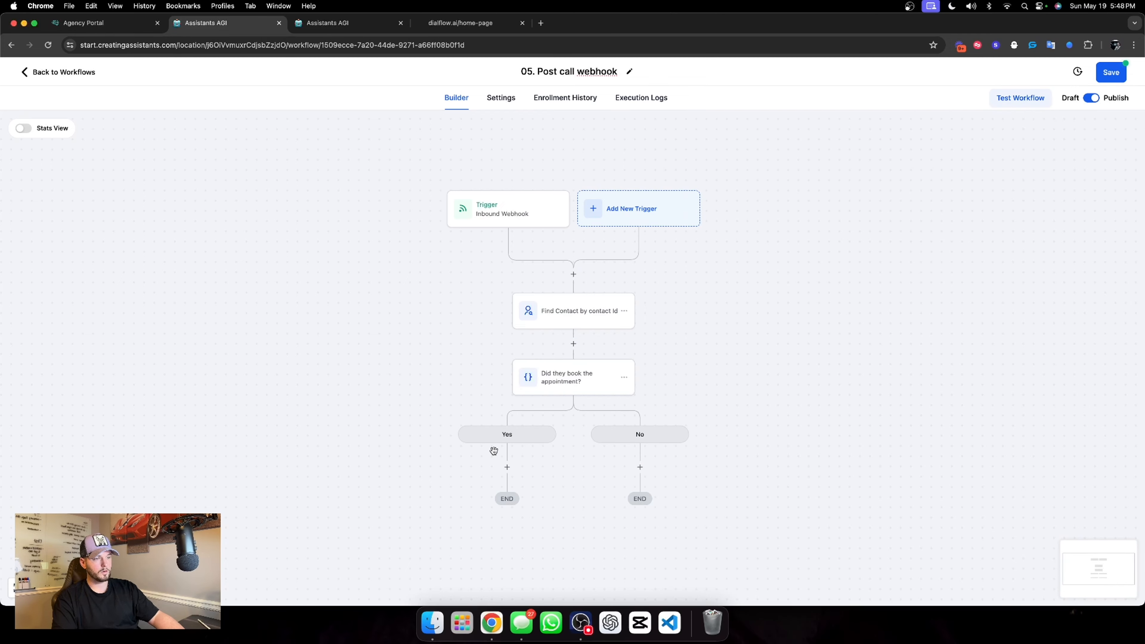
Add a contact tag action named "Attribution" to the Yes branch with the new tag "dialflow chat booked" and save it
{"action": "scroll", "coordinate": [503, 469], "scroll_direction": "down", "scroll_amount": 4}
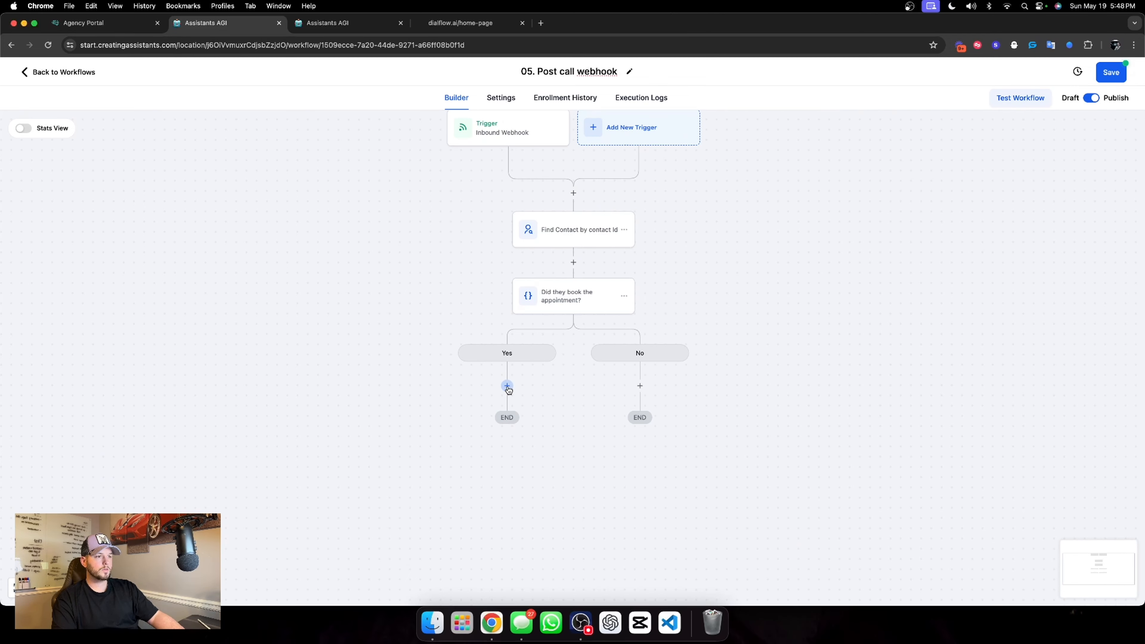
{"action": "left_click", "coordinate": [507, 386]}
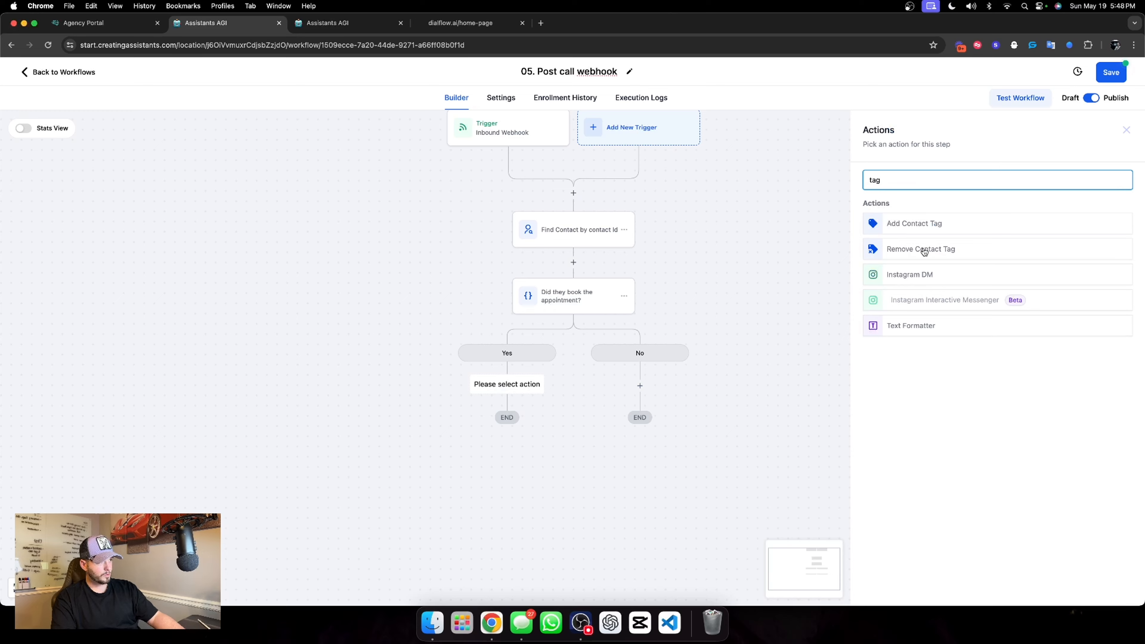
{"action": "left_click", "coordinate": [920, 227]}
{"action": "left_click", "coordinate": [874, 246]}
{"action": "type", "text": "di"}
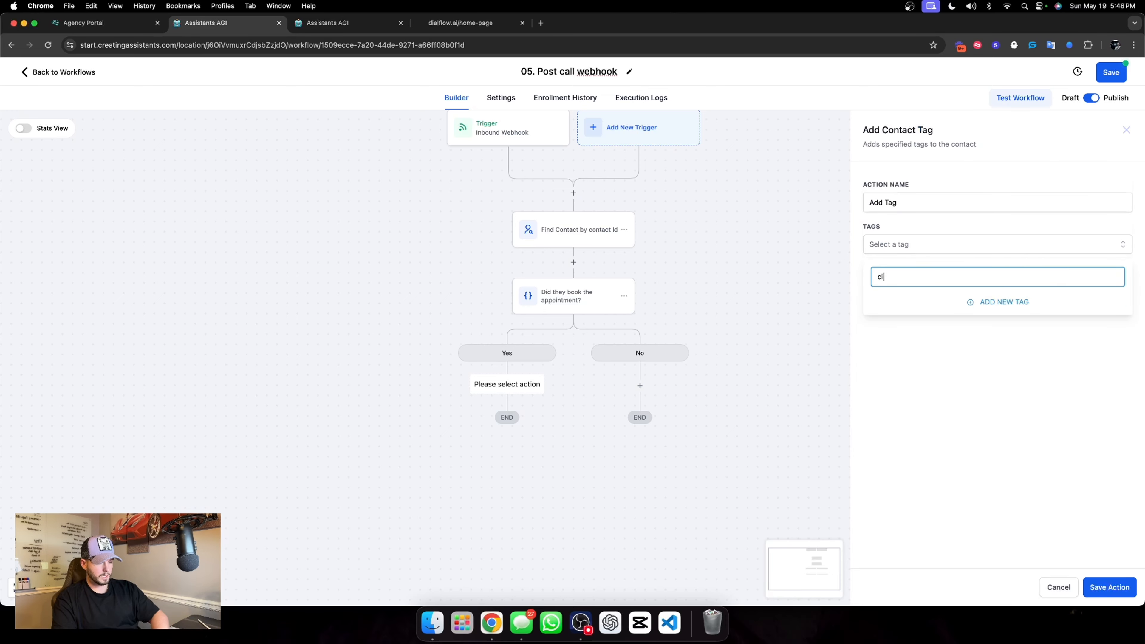
{"action": "type", "text": "alflow chat "}
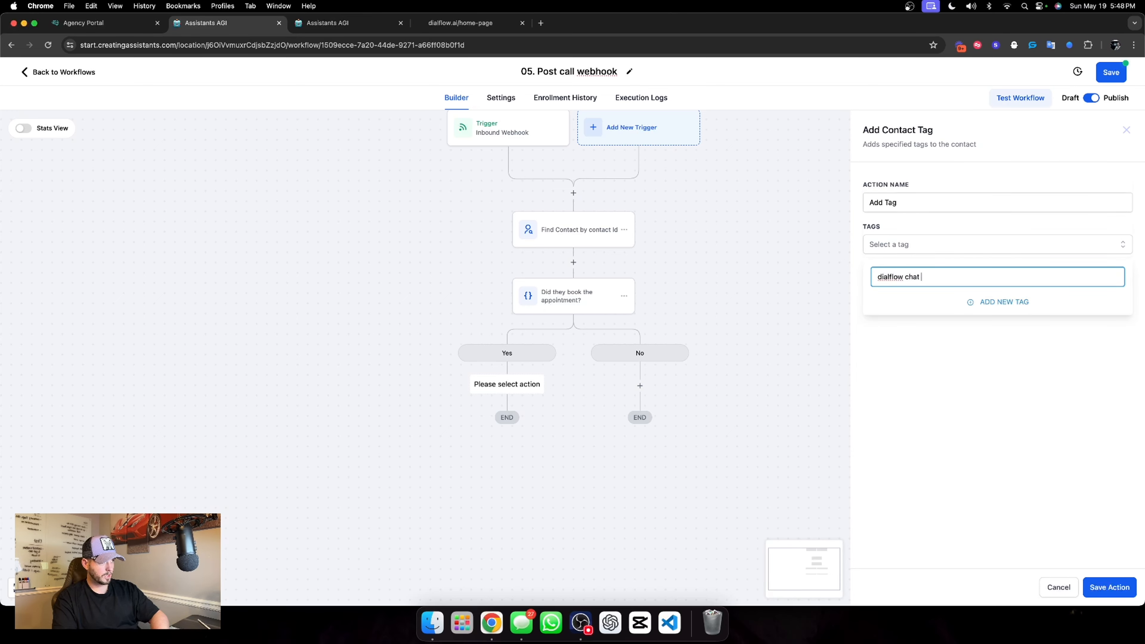
{"action": "type", "text": "booked"}
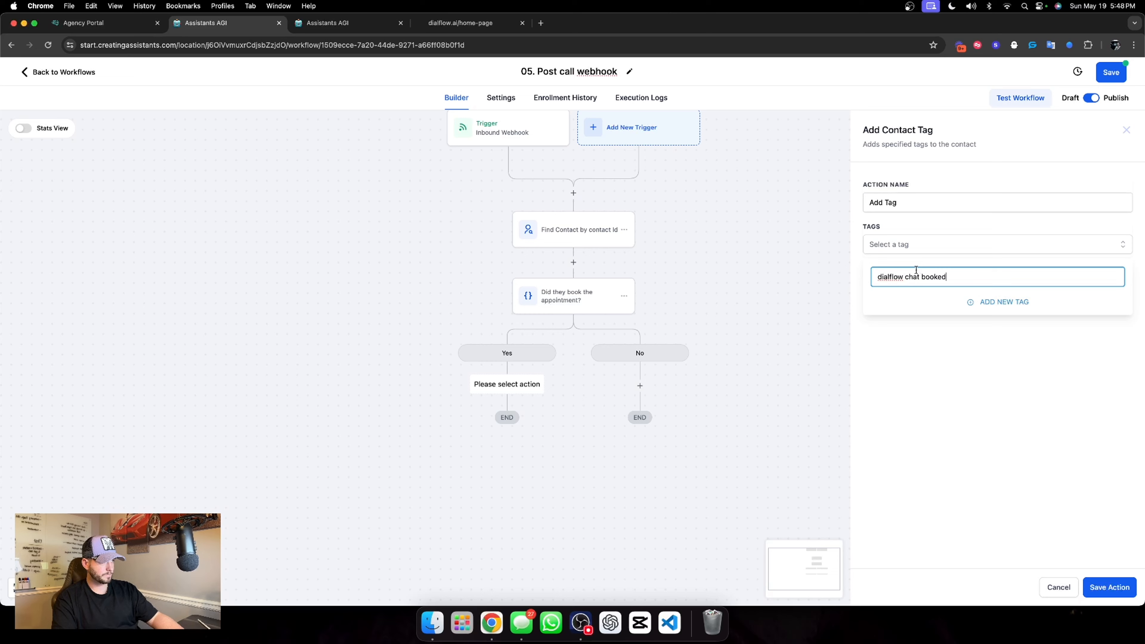
{"action": "left_click", "coordinate": [991, 309]}
{"action": "triple_click", "coordinate": [914, 205]}
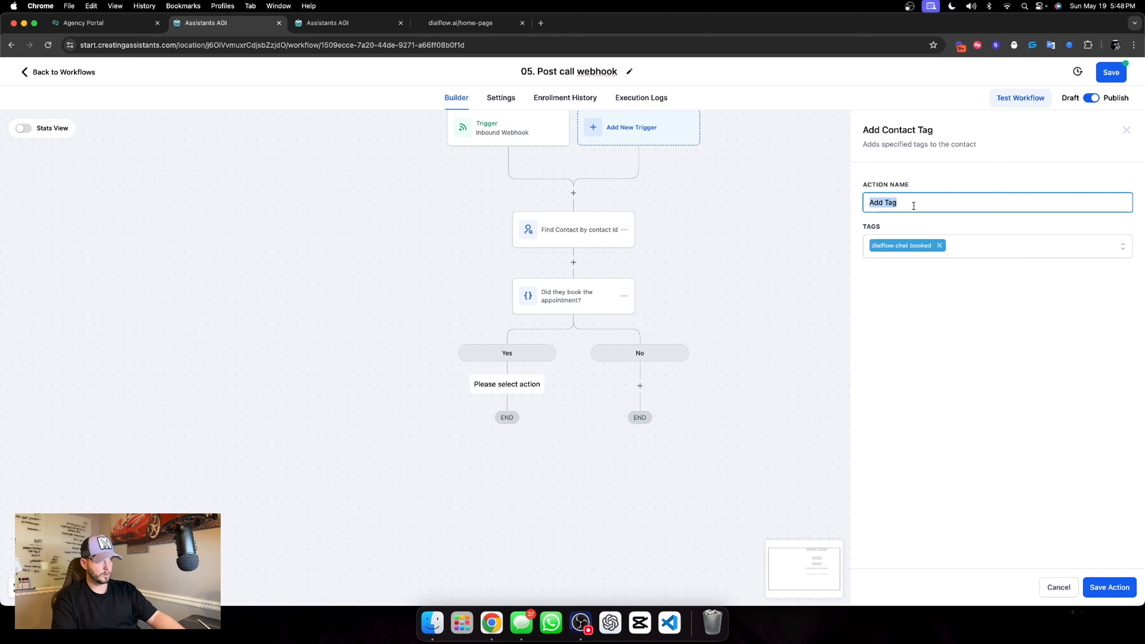
{"action": "type", "text": "AT"}
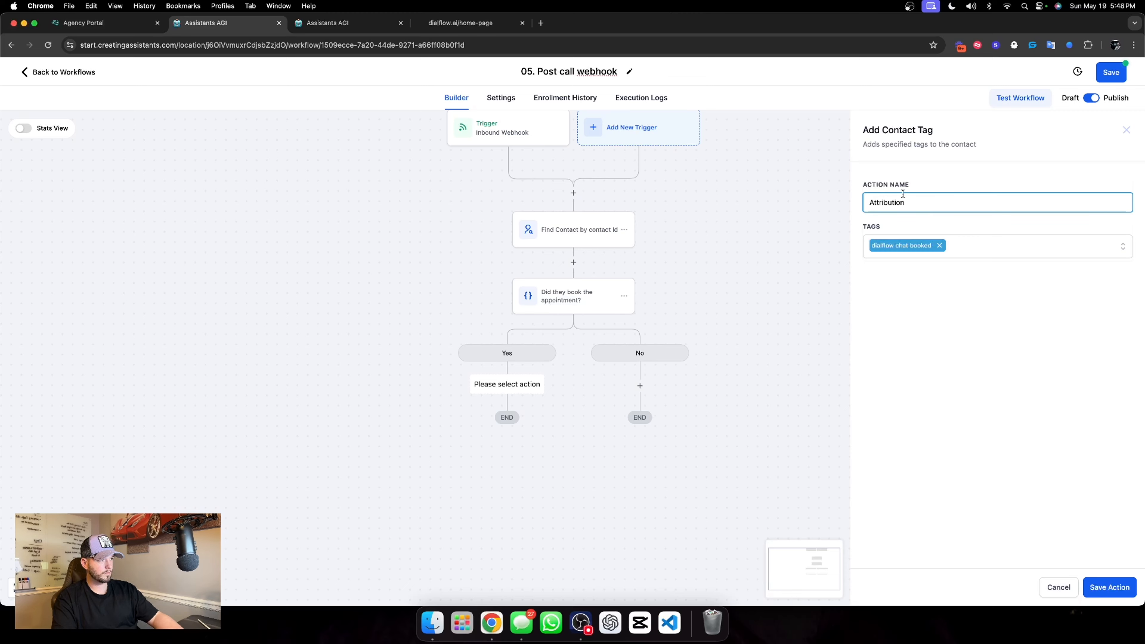
{"action": "left_click", "coordinate": [1123, 587]}
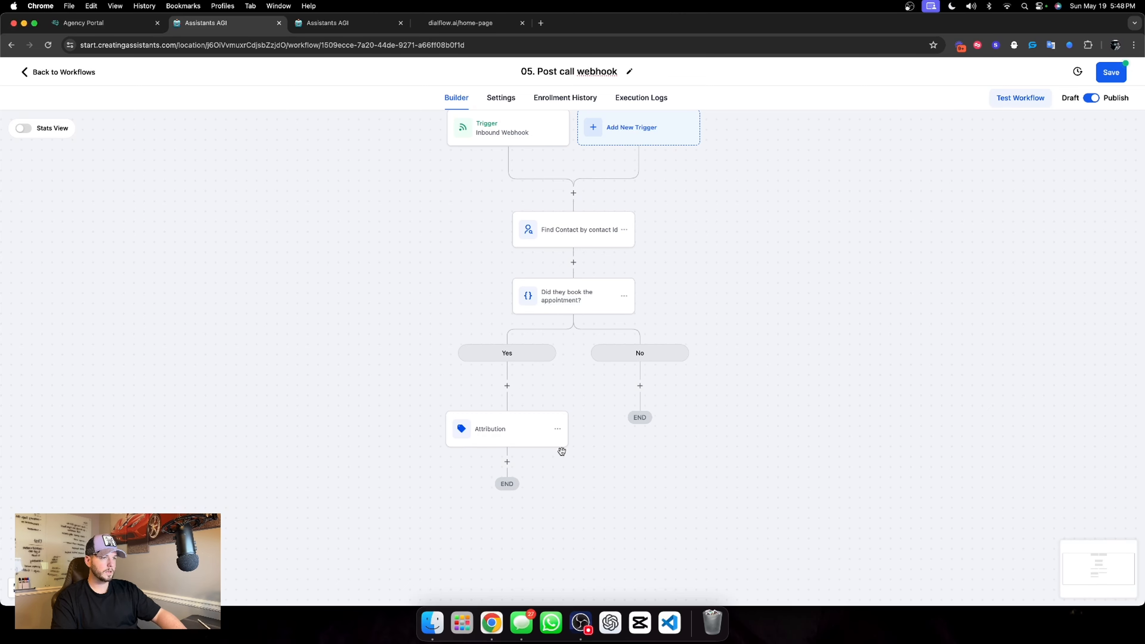
Copy the Attribution action from the Yes branch into the No branch
{"action": "left_click", "coordinate": [557, 429]}
{"action": "mouse_move", "coordinate": [595, 472]}
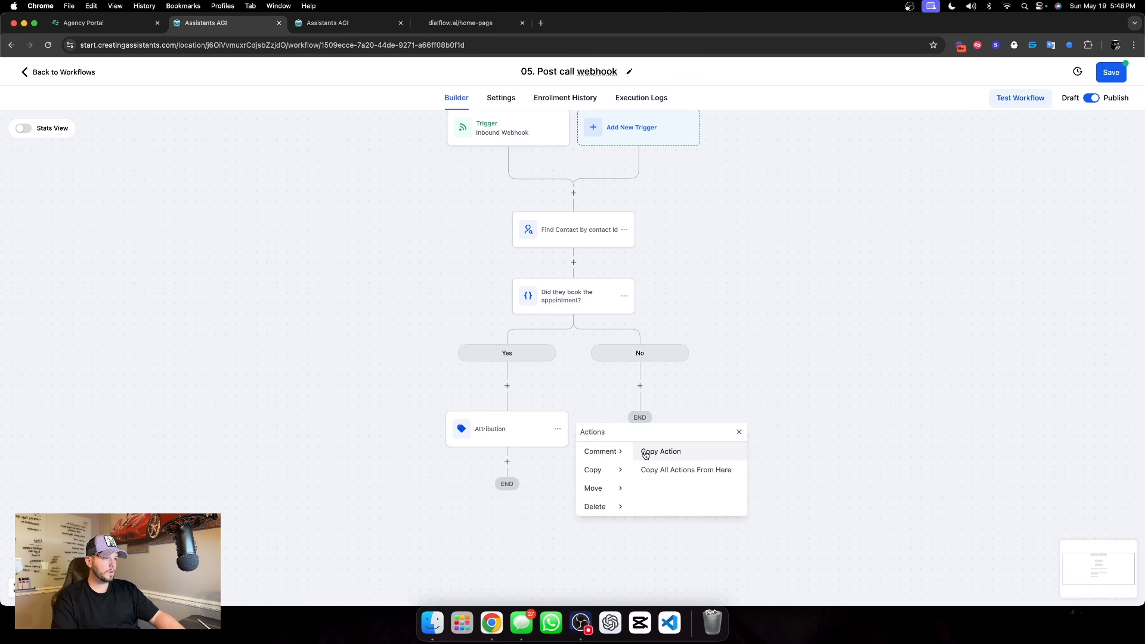
{"action": "left_click", "coordinate": [645, 452]}
{"action": "left_click", "coordinate": [640, 384]}
Insert an If/Else action between Find Contact and the appointment condition, named "Is this the first time?"
{"action": "left_click", "coordinate": [573, 263]}
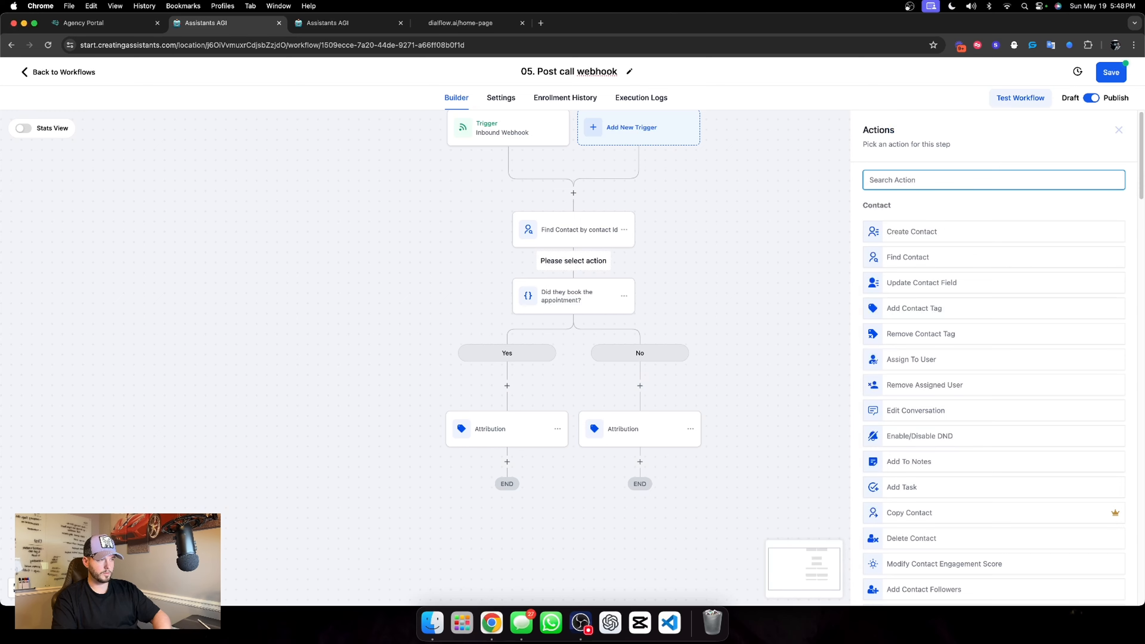
{"action": "type", "text": "if"}
{"action": "left_click", "coordinate": [908, 230]}
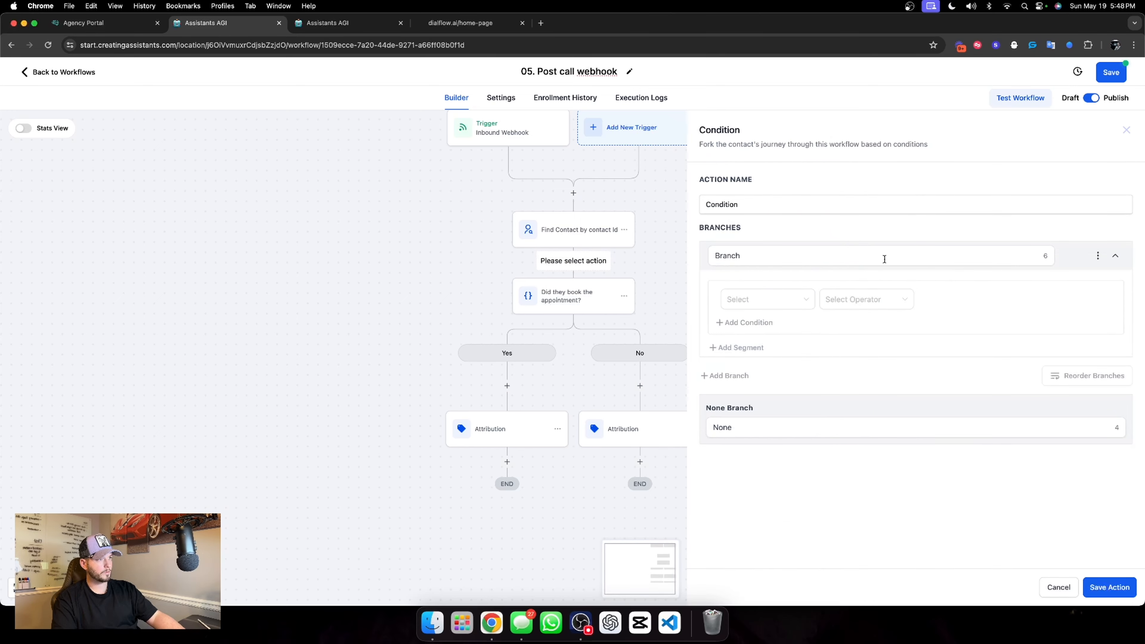
{"action": "double_click", "coordinate": [751, 208]}
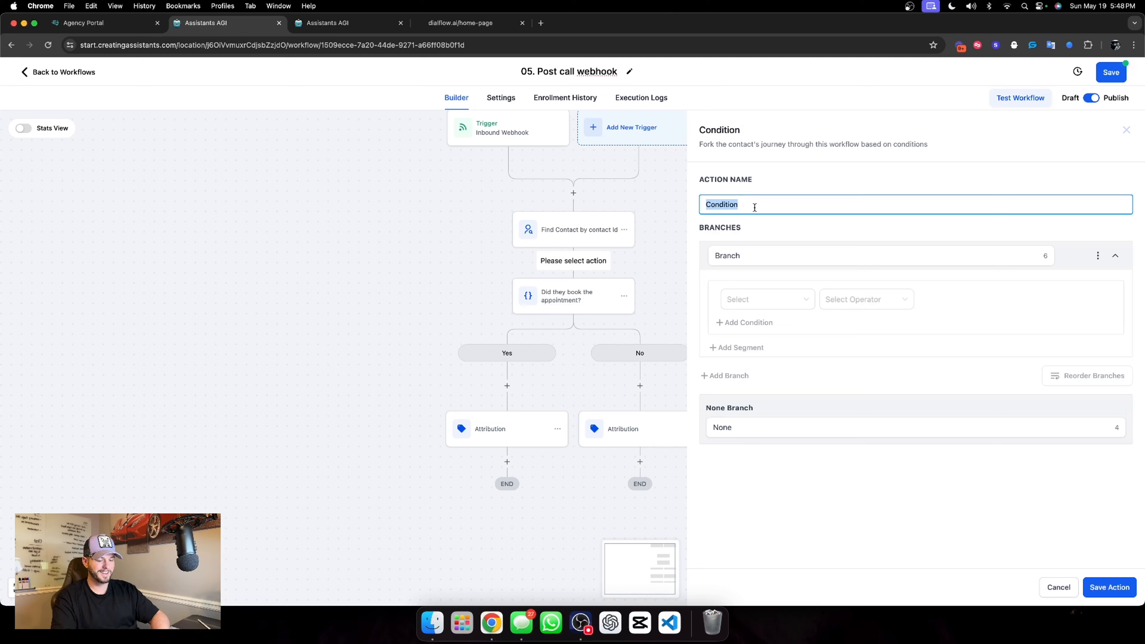
{"action": "type", "text": "Is th"}
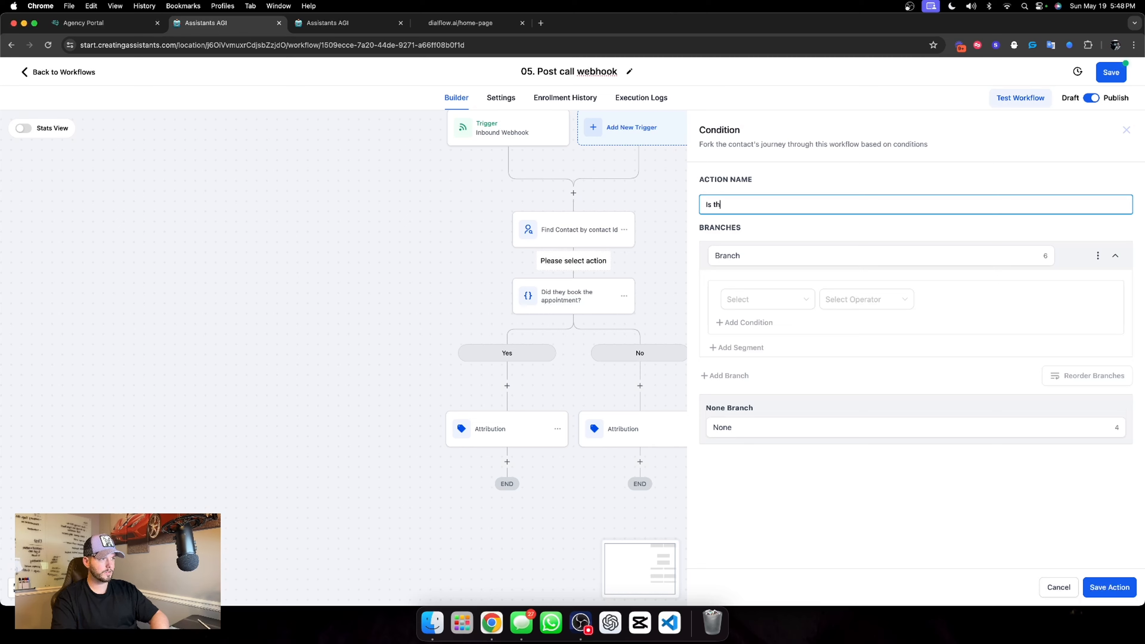
{"action": "type", "text": "is the first time?"}
Name the new condition's branch "No" and its none branch "Yes"
{"action": "left_click", "coordinate": [793, 262]}
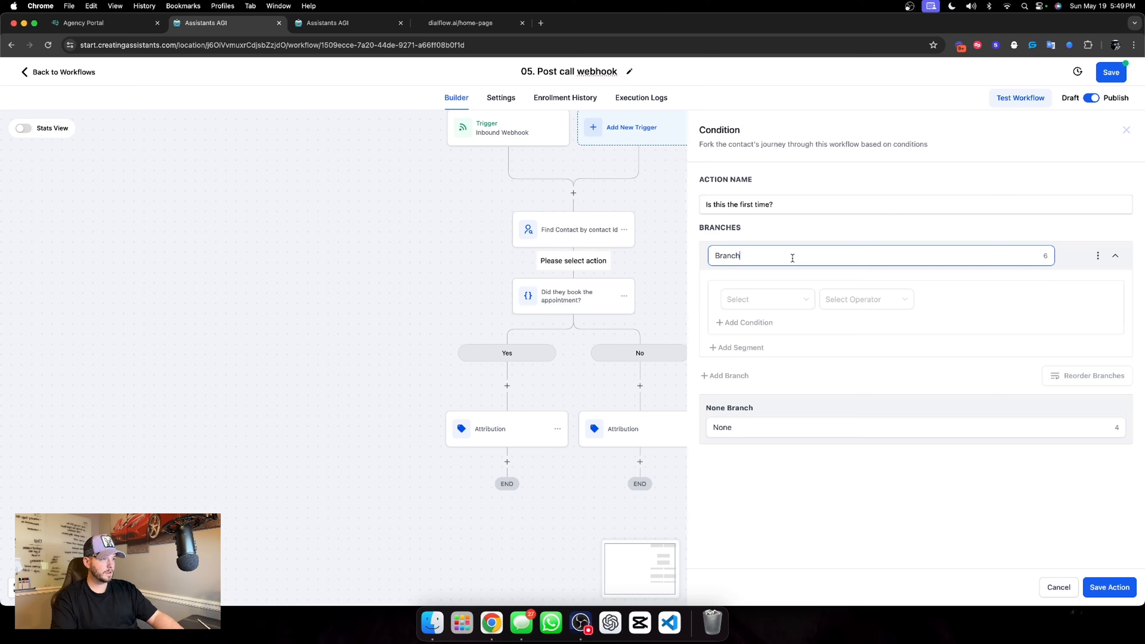
{"action": "double_click", "coordinate": [794, 262]}
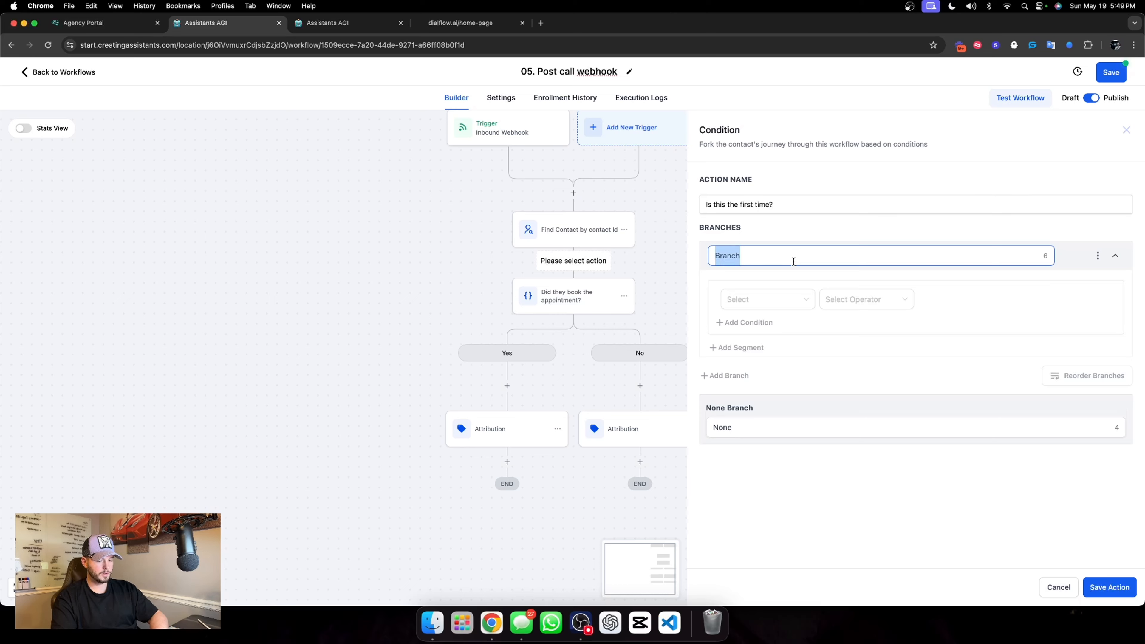
{"action": "type", "text": "No"}
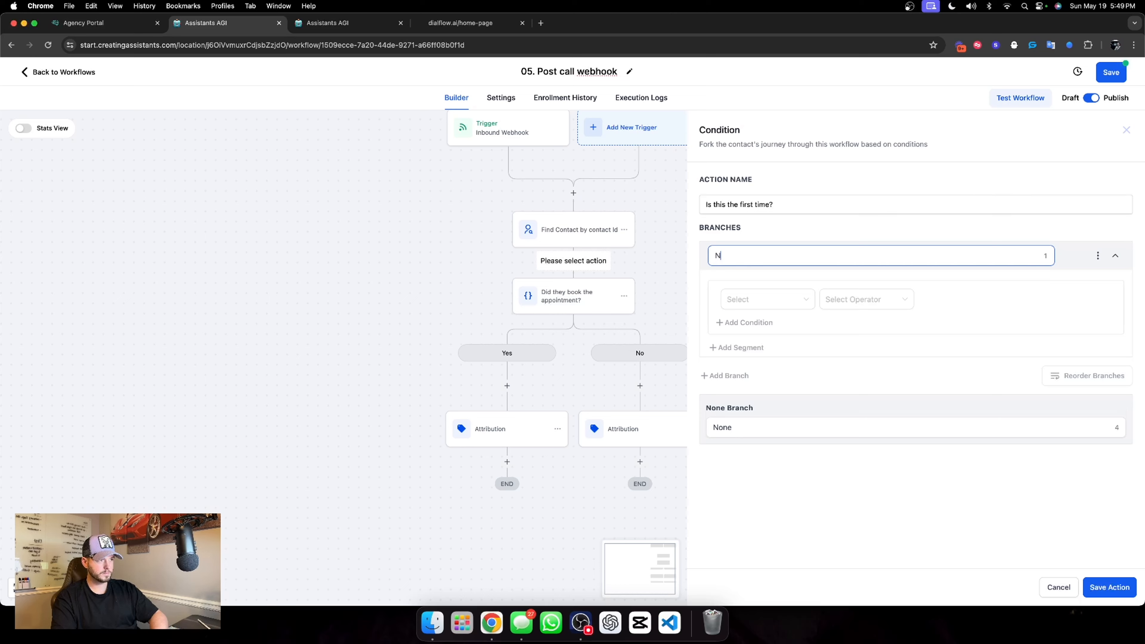
{"action": "left_click", "coordinate": [787, 431]}
{"action": "double_click", "coordinate": [788, 431]}
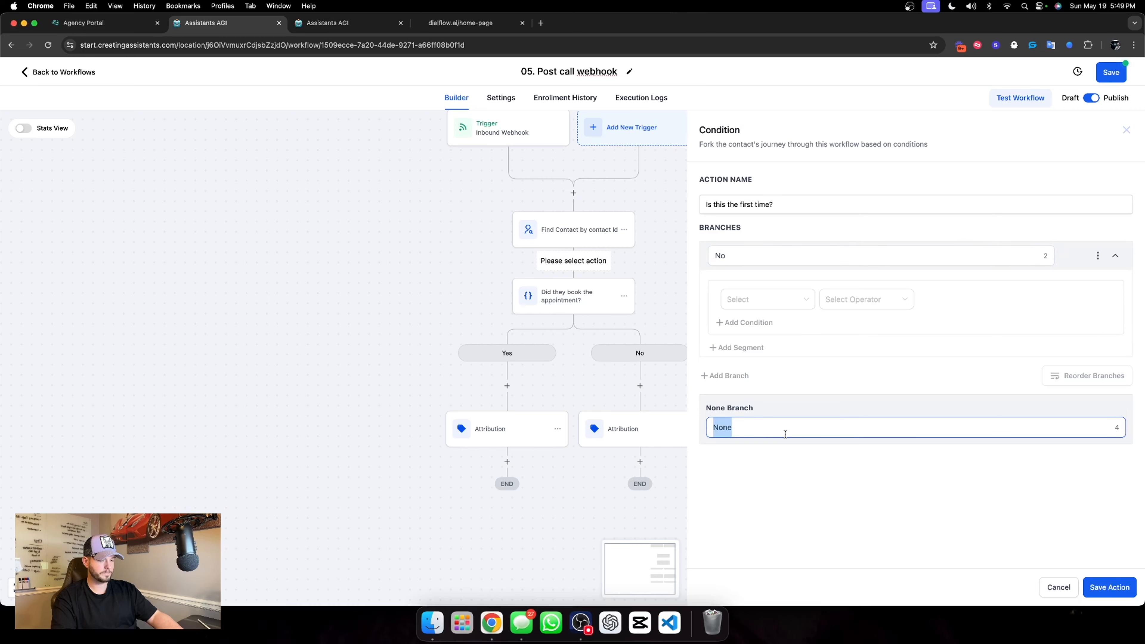
{"action": "type", "text": "Yes"}
Set the No branch's condition to Tags includes "dialflow chat booked" and save the action
{"action": "left_click", "coordinate": [773, 304]}
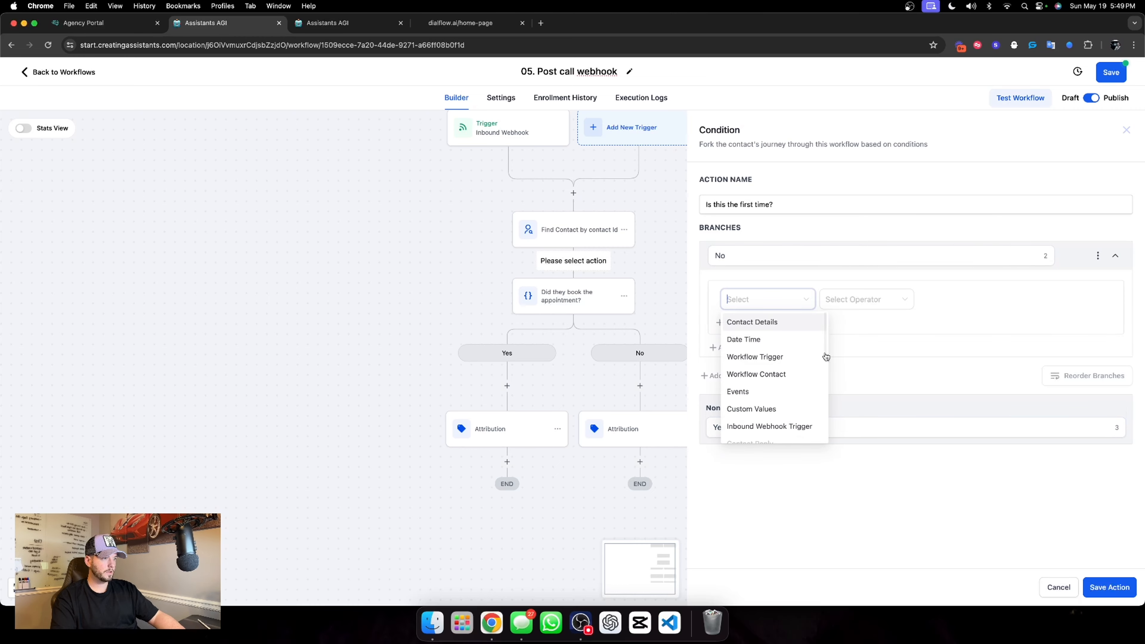
{"action": "left_click", "coordinate": [787, 374]}
{"action": "left_click", "coordinate": [857, 299]}
{"action": "left_click", "coordinate": [780, 300]}
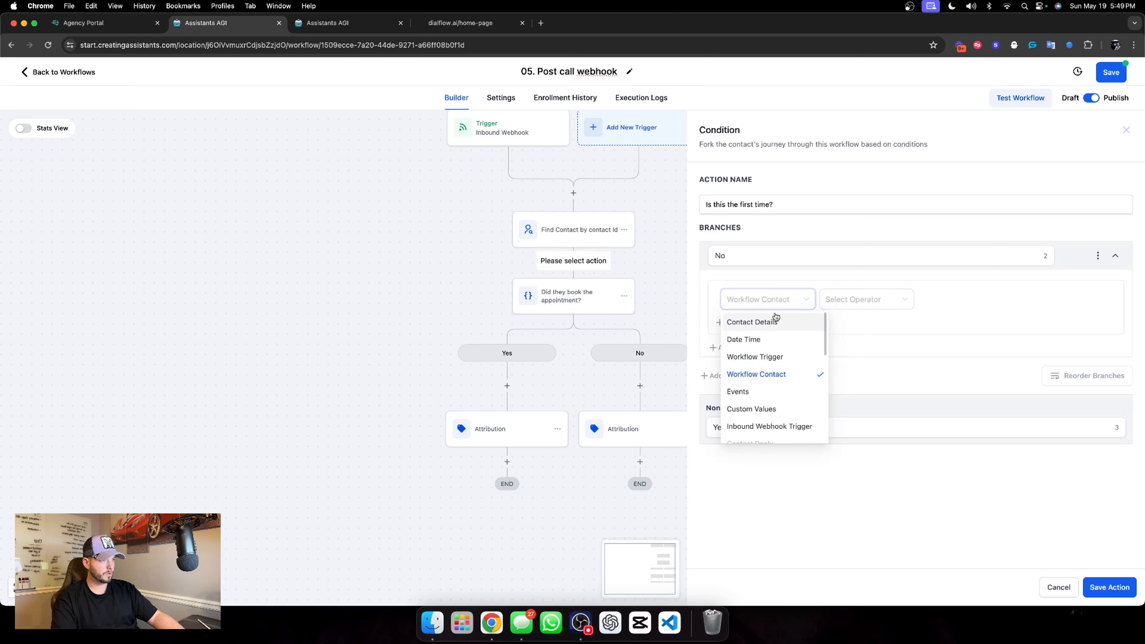
{"action": "left_click", "coordinate": [774, 320]}
{"action": "scroll", "coordinate": [780, 388], "scroll_direction": "down", "scroll_amount": 5}
{"action": "left_click", "coordinate": [765, 382]}
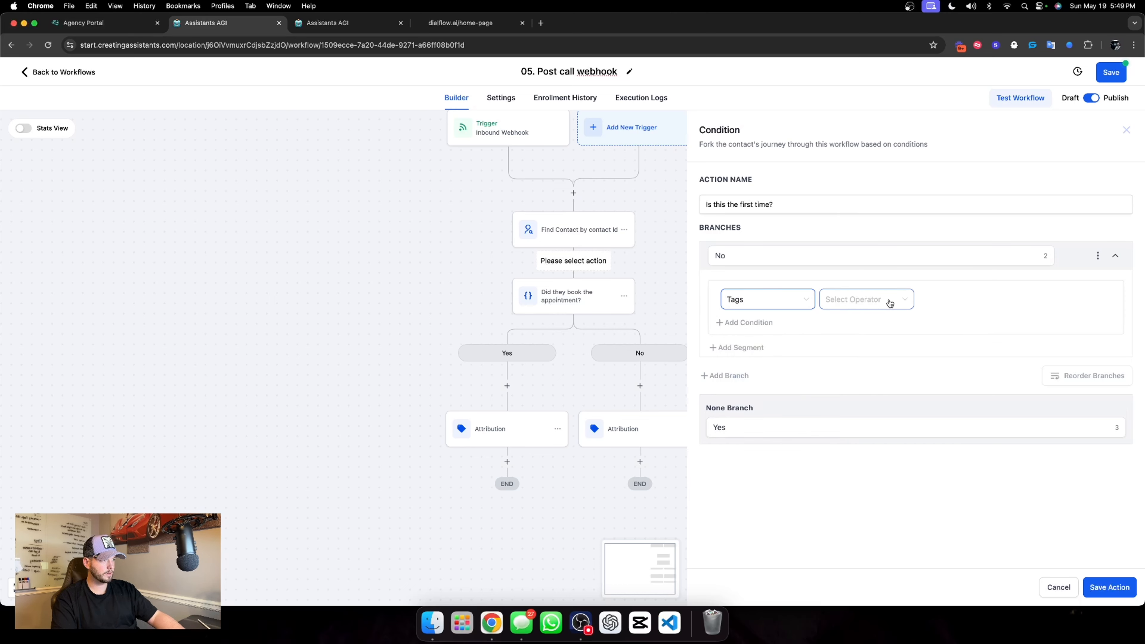
{"action": "left_click", "coordinate": [866, 299]}
{"action": "left_click", "coordinate": [854, 321]}
{"action": "left_click", "coordinate": [948, 307]}
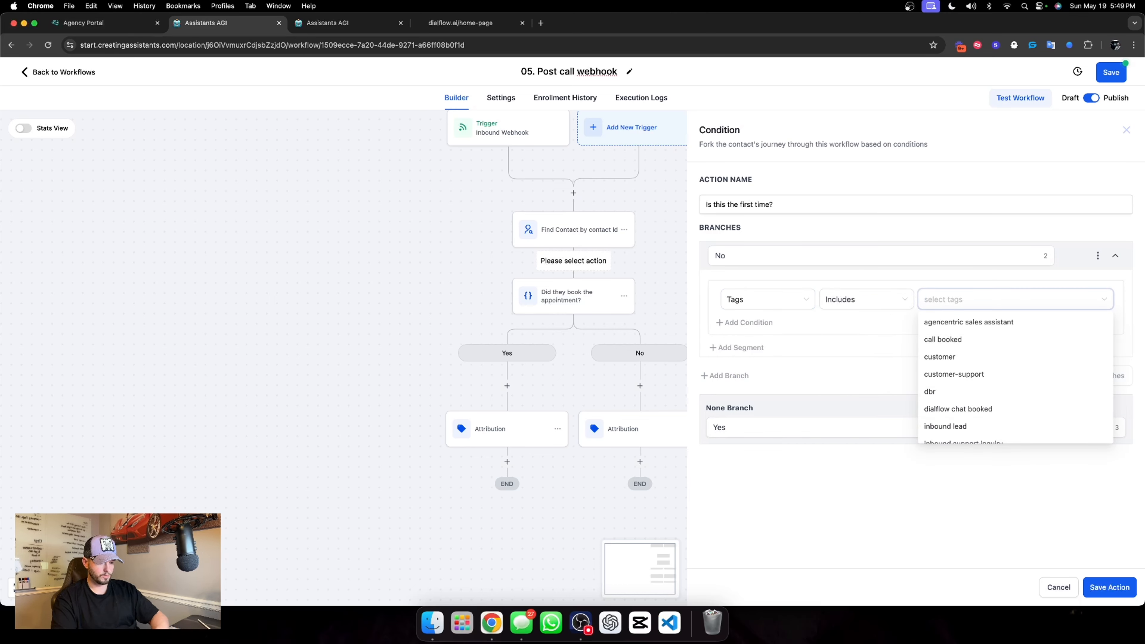
{"action": "type", "text": "dialf"}
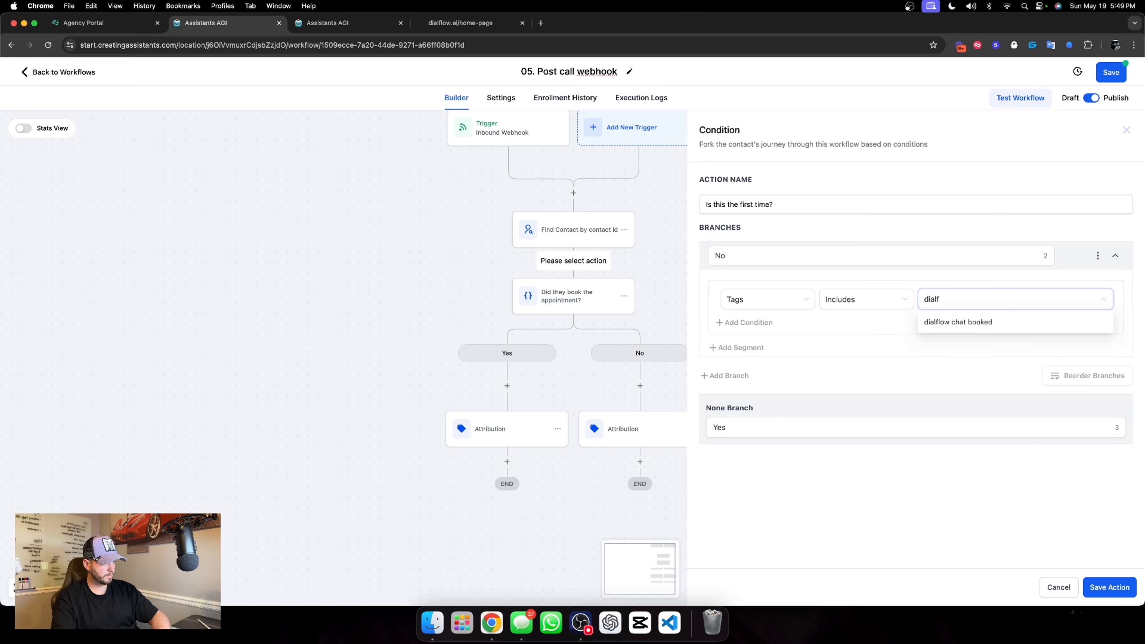
{"action": "left_click", "coordinate": [960, 321]}
{"action": "left_click", "coordinate": [912, 525]}
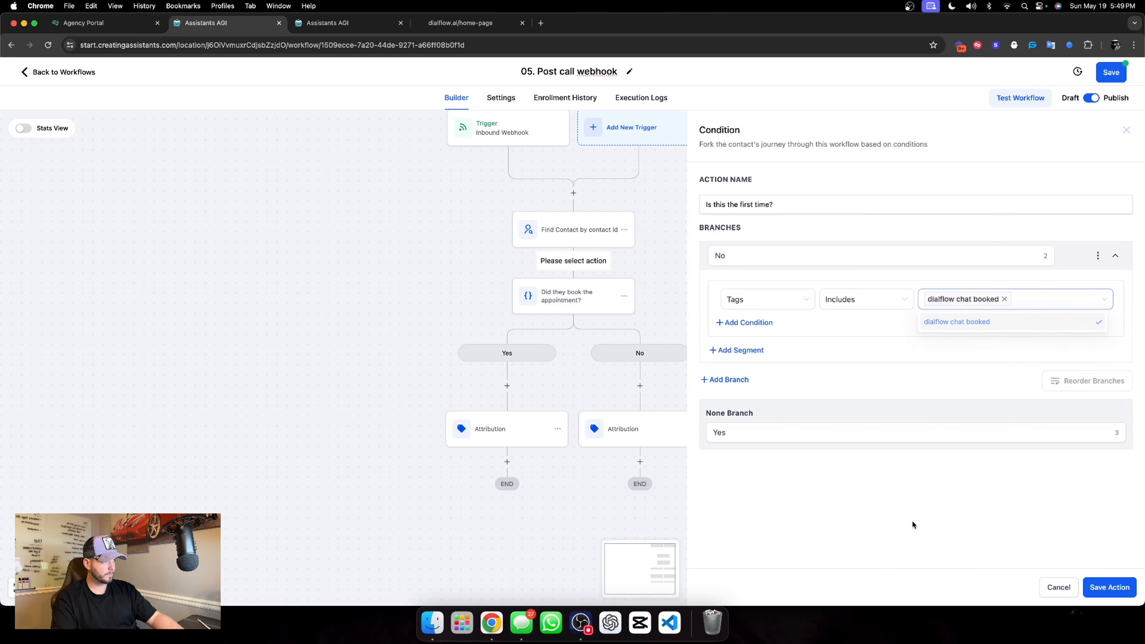
{"action": "left_click", "coordinate": [1110, 587]}
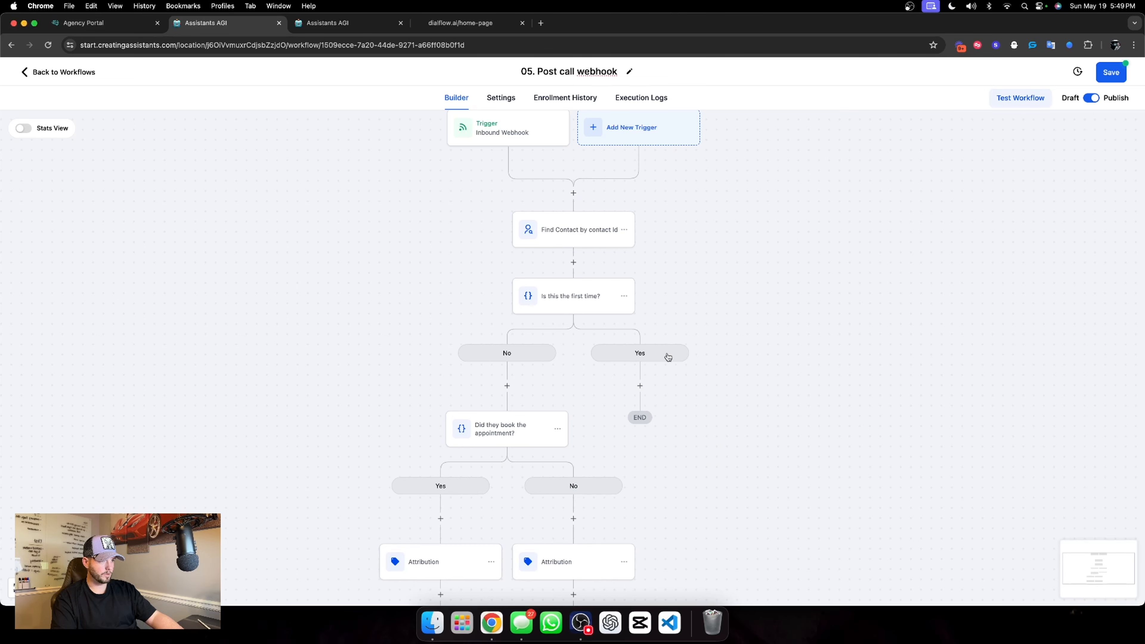
Check the branch setup of the "Is this the first time?" condition
{"action": "scroll", "coordinate": [649, 334], "scroll_direction": "down", "scroll_amount": 2}
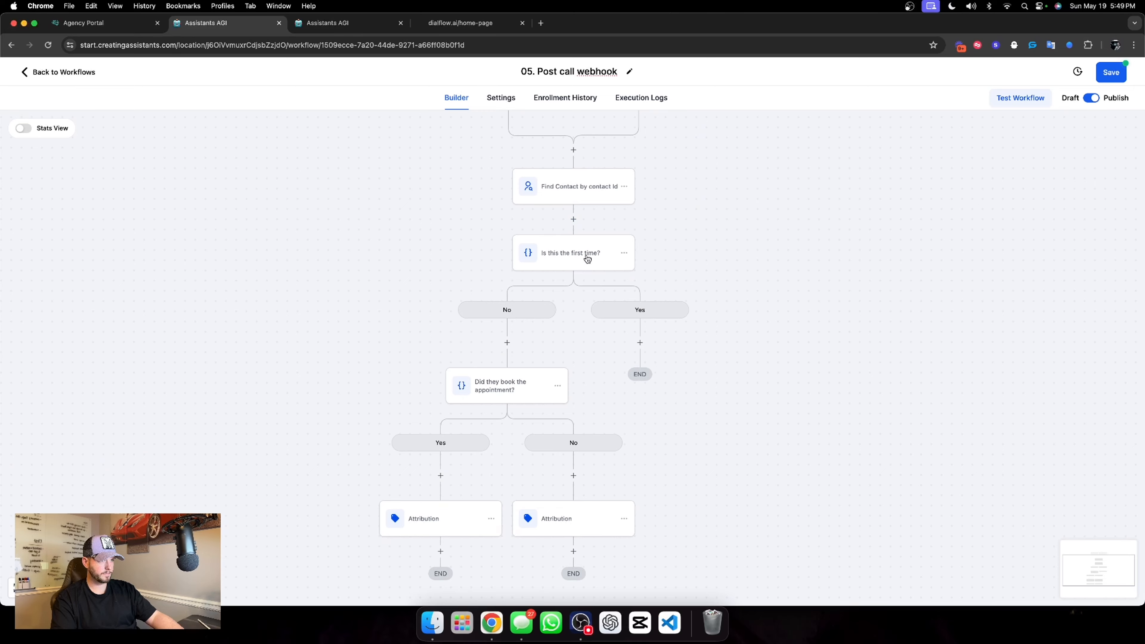
{"action": "left_click", "coordinate": [587, 261]}
{"action": "double_click", "coordinate": [783, 437]}
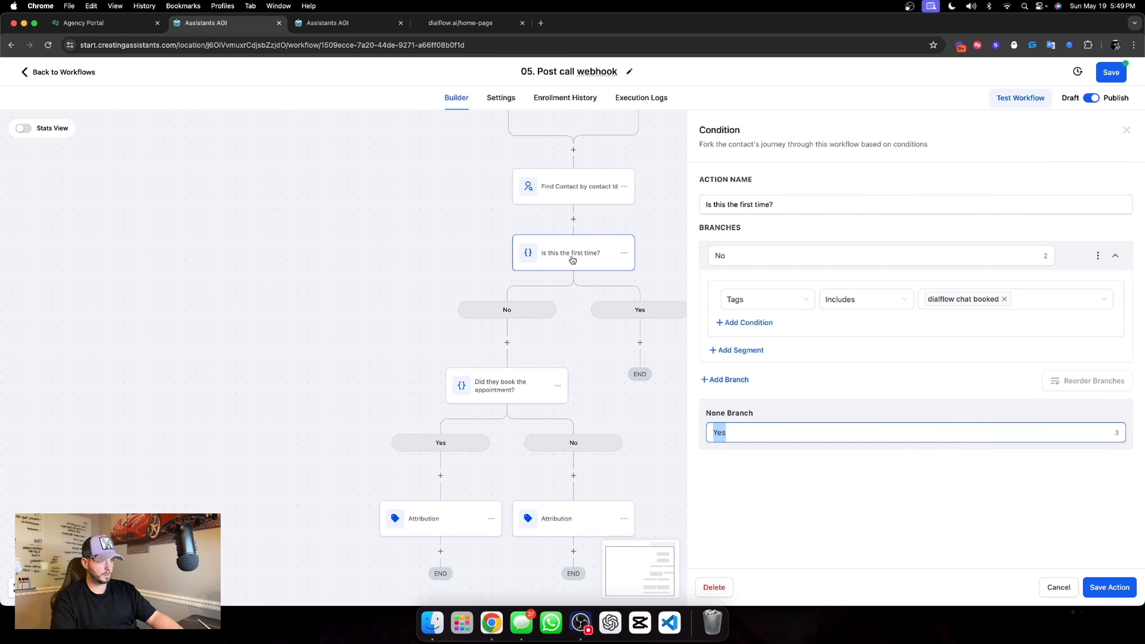
{"action": "left_click", "coordinate": [1112, 586]}
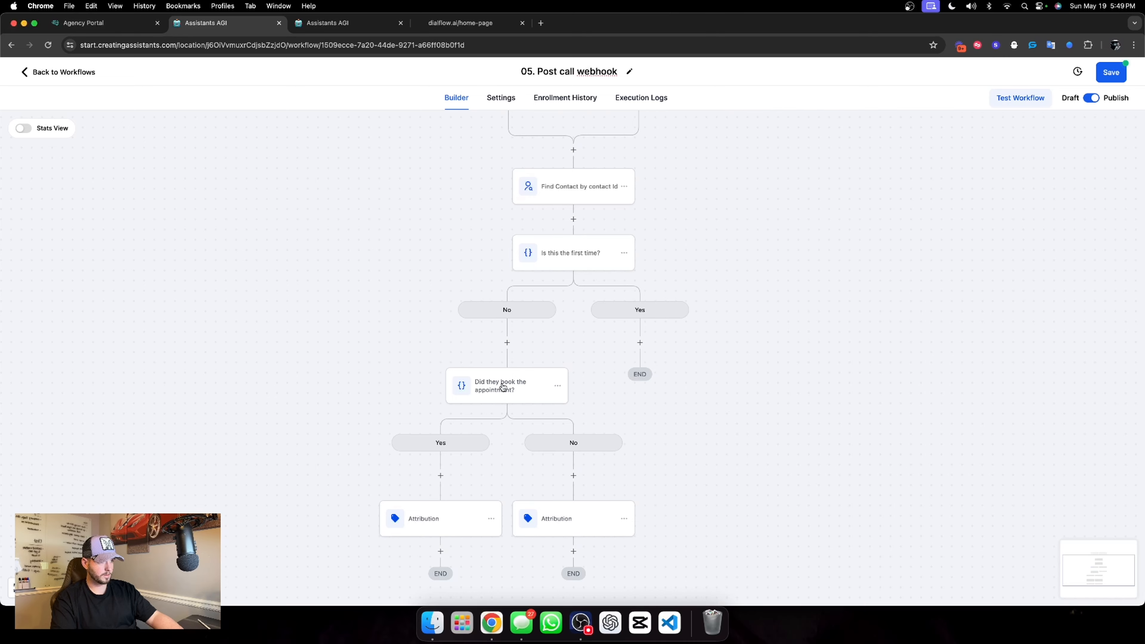
Move the "Did they book the appointment?" condition with its following actions into the Yes branch of "Is this the first time?"
{"action": "left_click", "coordinate": [559, 387]}
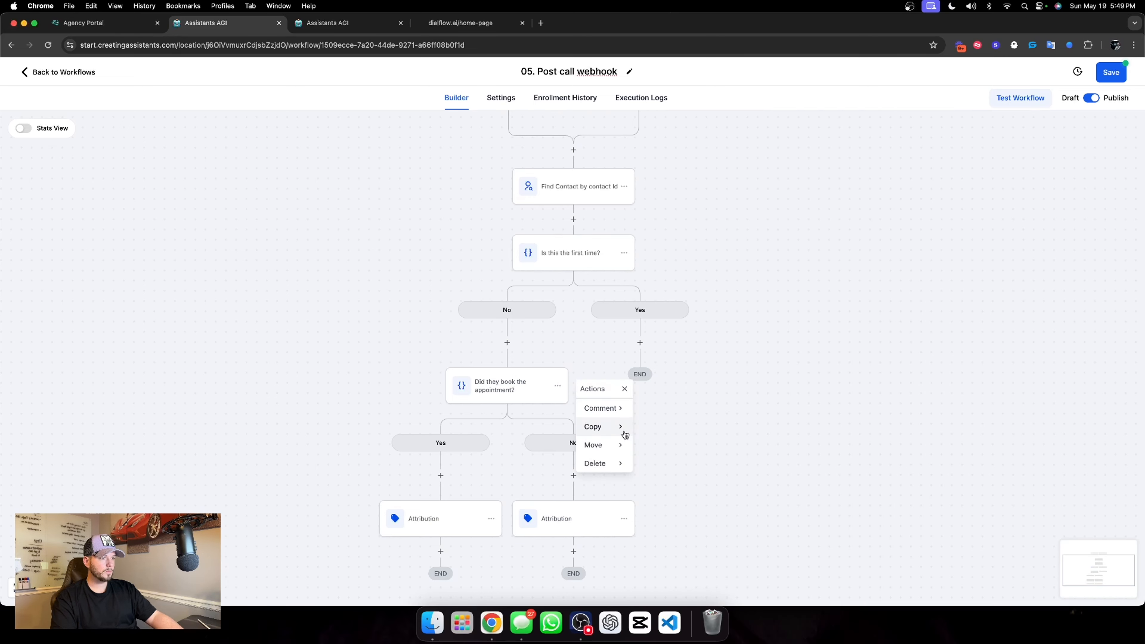
{"action": "mouse_move", "coordinate": [604, 445]}
{"action": "left_click", "coordinate": [654, 408]}
{"action": "left_click", "coordinate": [639, 343]}
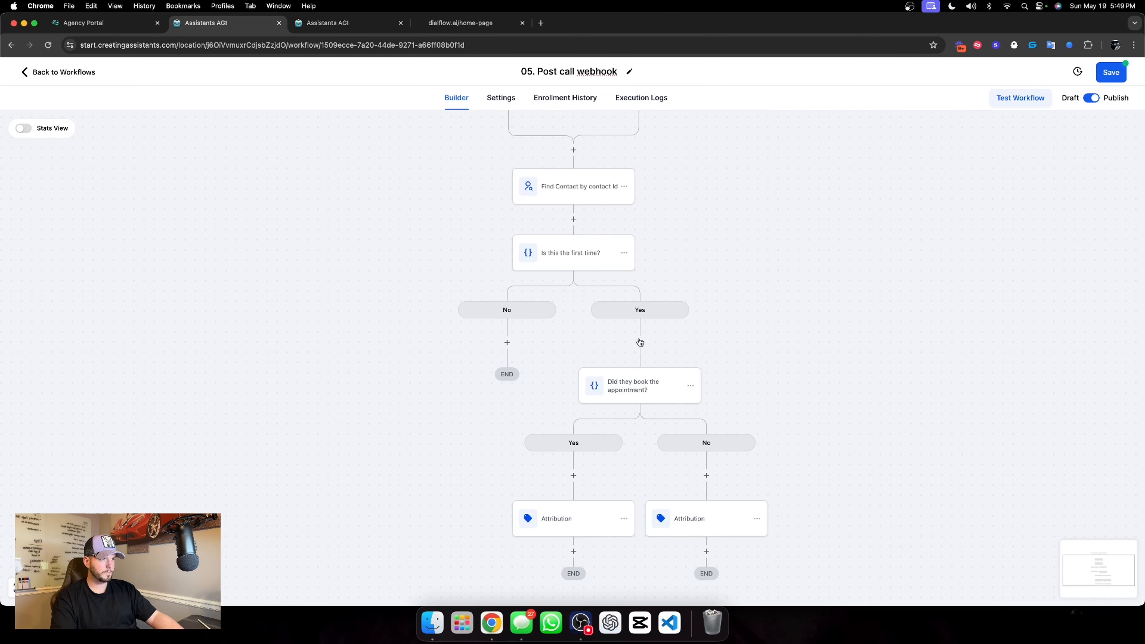
Add a Send SMS action after the booked branch's Attribution with the message "hey hey, saw an appointment book. not bad huh?" and save it
{"action": "scroll", "coordinate": [535, 320], "scroll_direction": "down", "scroll_amount": 2}
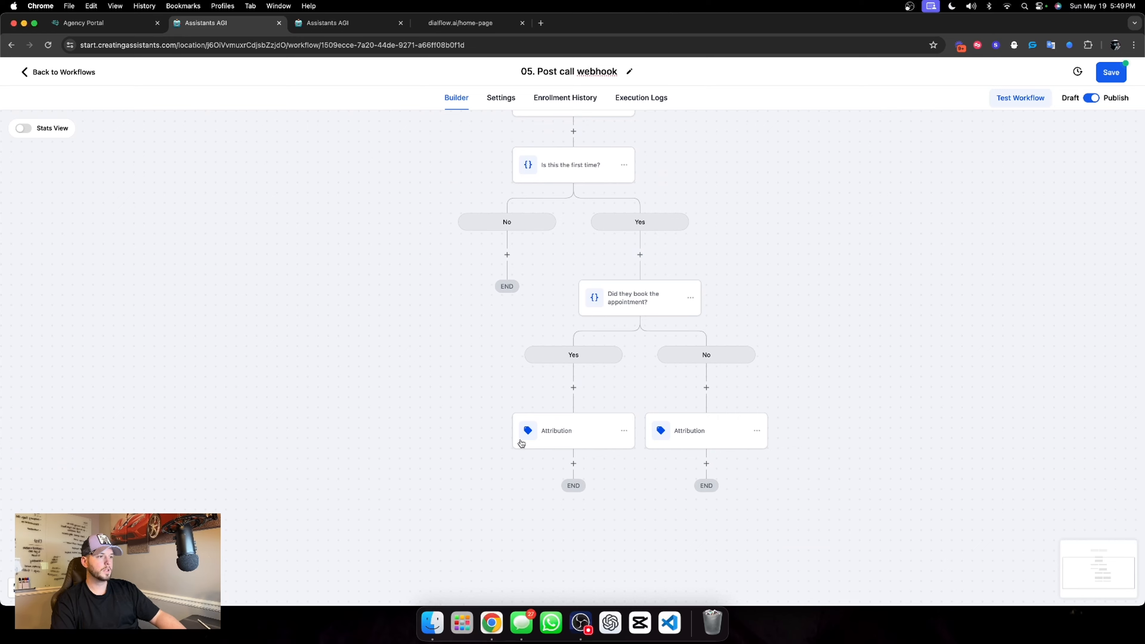
{"action": "scroll", "coordinate": [604, 403], "scroll_direction": "down", "scroll_amount": 1}
{"action": "left_click", "coordinate": [574, 457]}
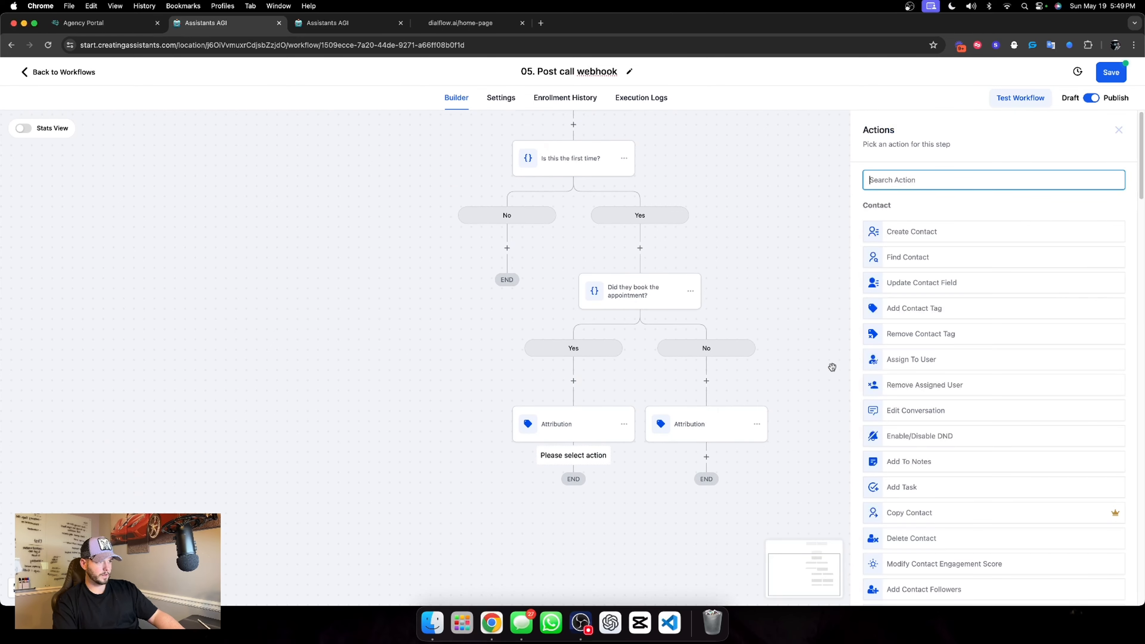
{"action": "type", "text": "sms"}
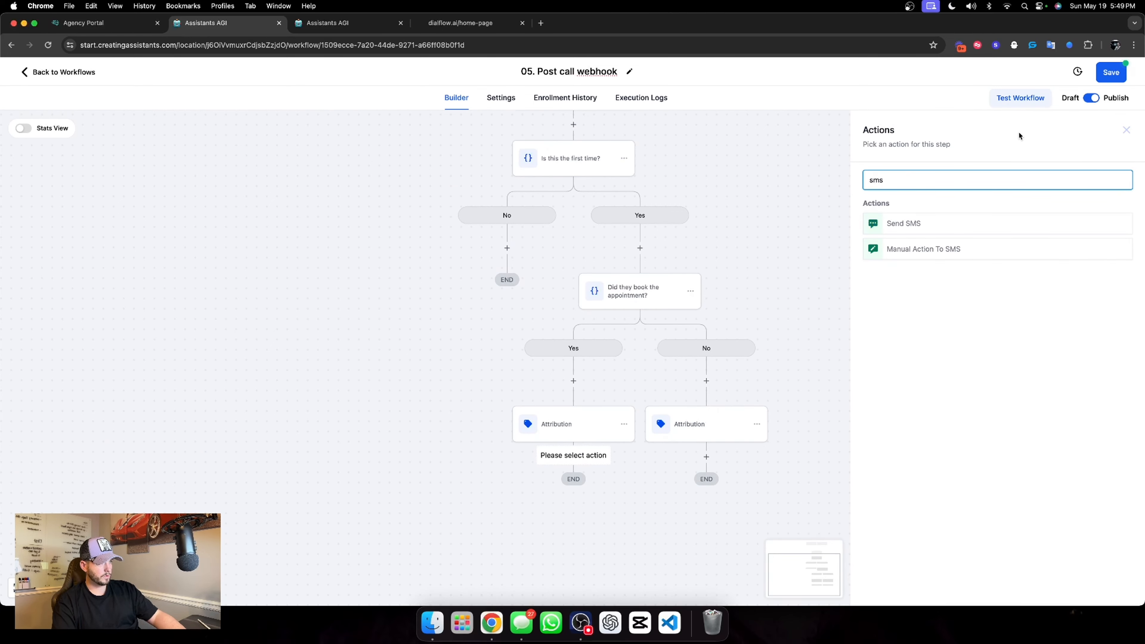
{"action": "left_click", "coordinate": [918, 223]}
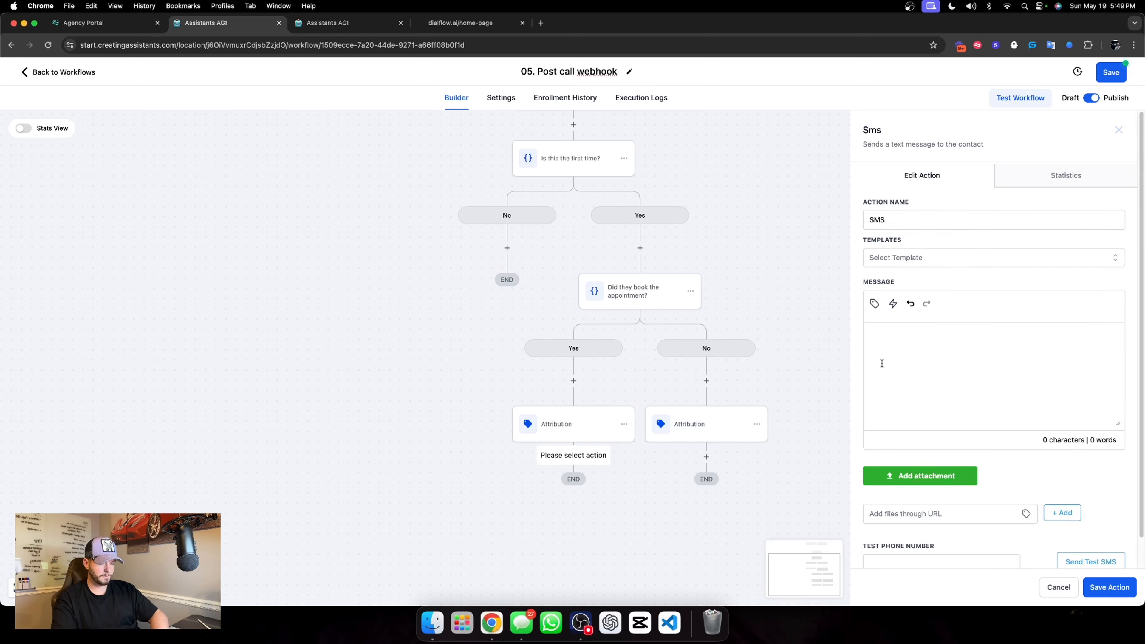
{"action": "type", "text": "hey hey"}
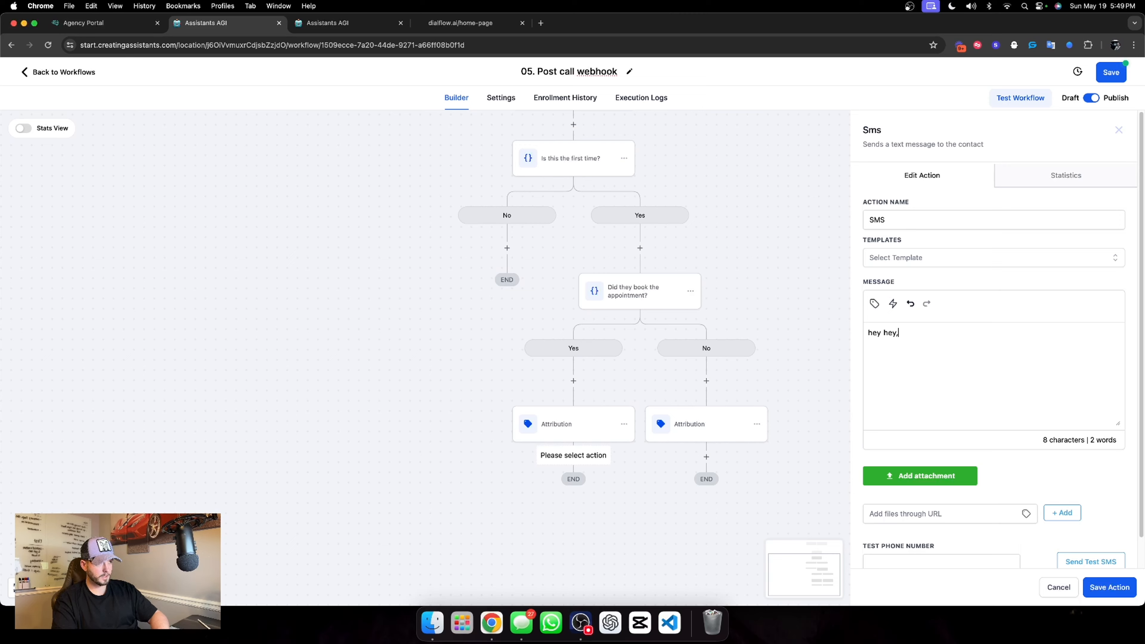
{"action": "type", "text": ", saw an"}
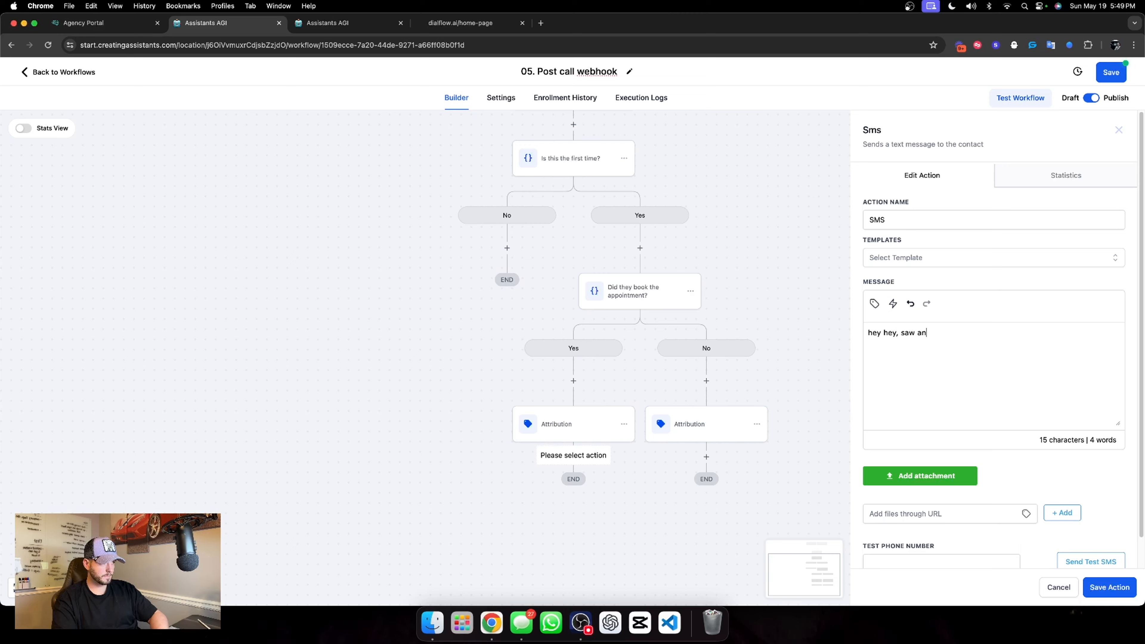
{"action": "type", "text": " appointment "}
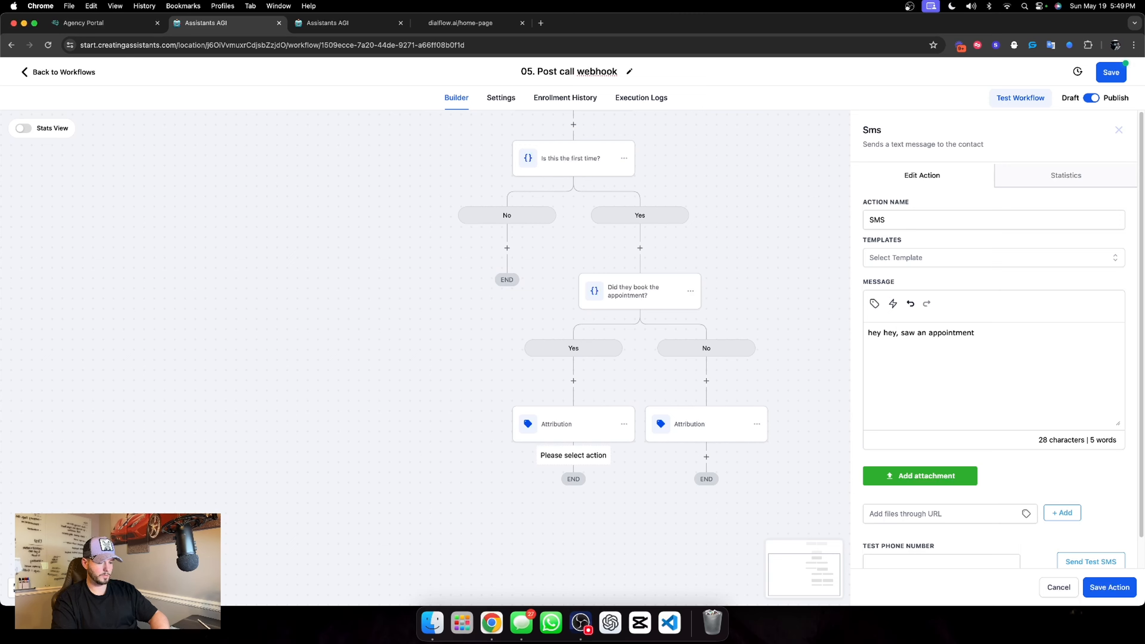
{"action": "type", "text": "book. not bad huh?"}
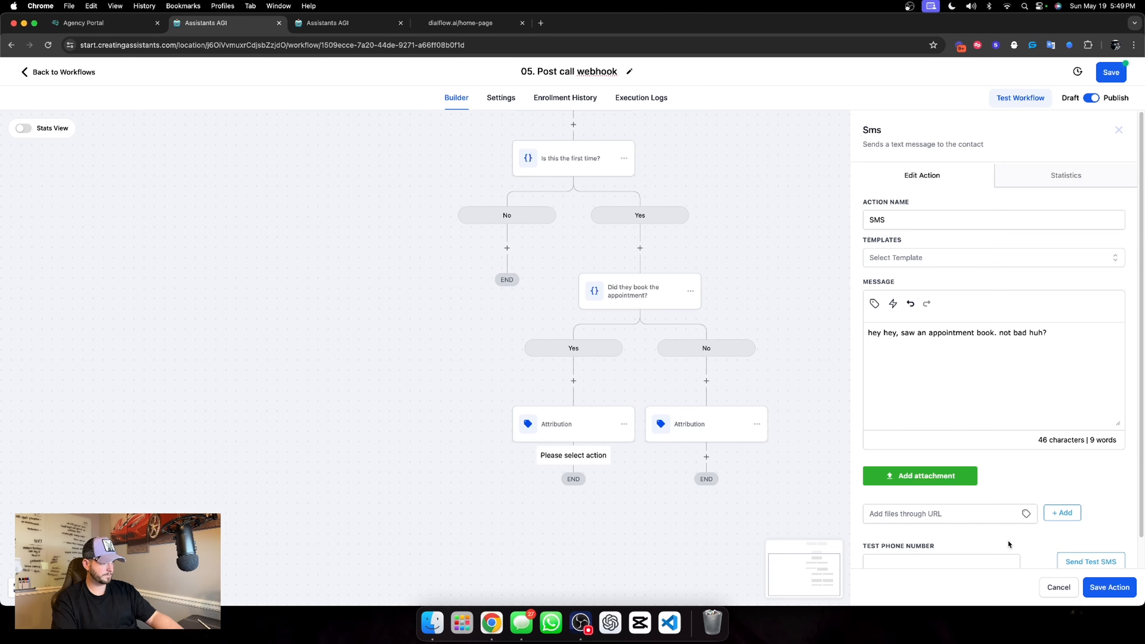
{"action": "left_click", "coordinate": [1100, 587]}
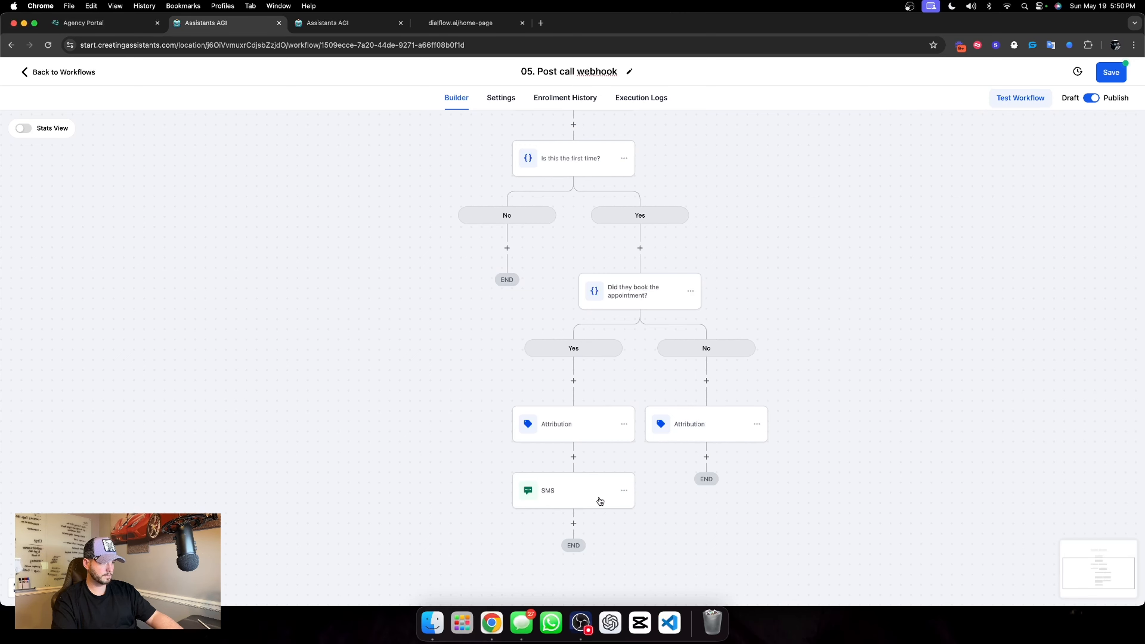
Copy the SMS action to below Attribution in the appointment condition's No branch
{"action": "left_click", "coordinate": [625, 496]}
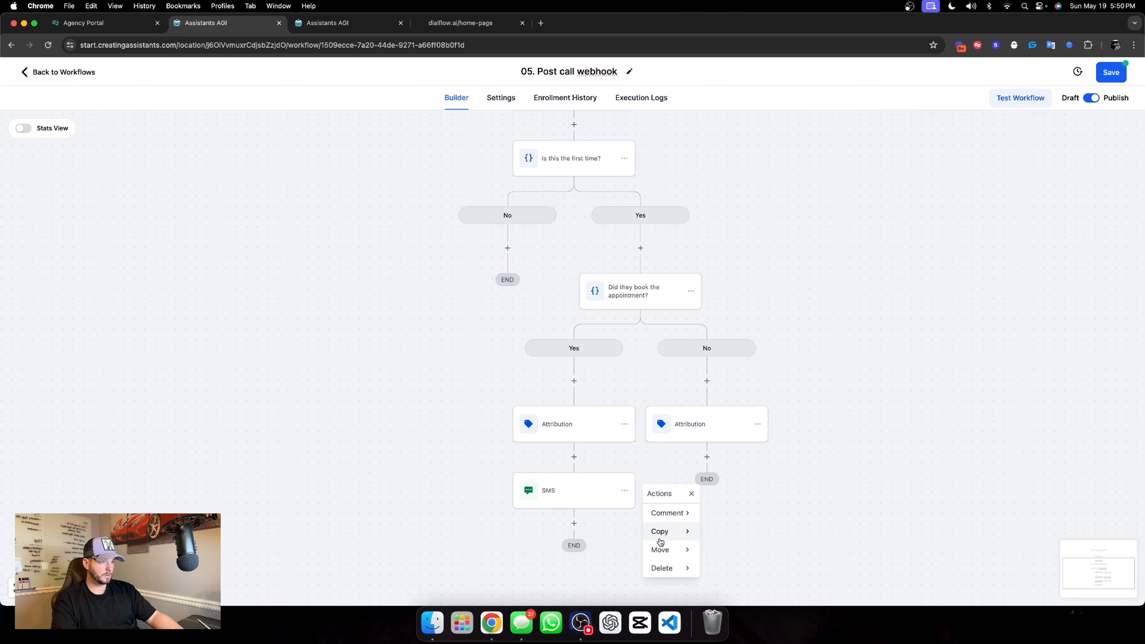
{"action": "mouse_move", "coordinate": [663, 530]}
{"action": "left_click", "coordinate": [740, 512]}
{"action": "left_click", "coordinate": [707, 455]}
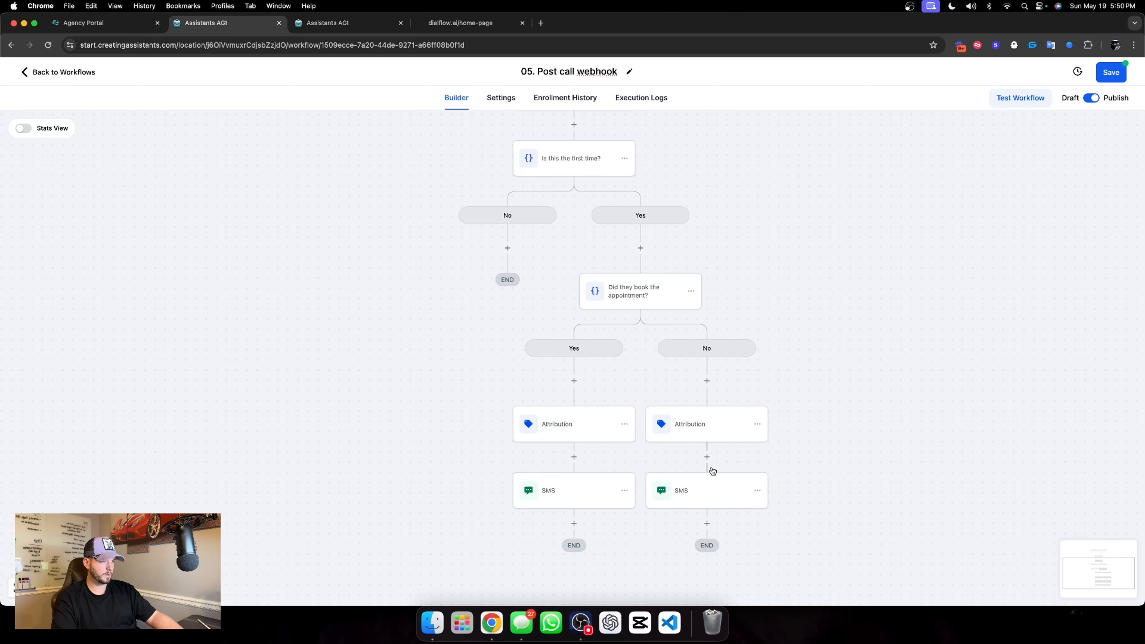
Reword the No branch SMS message to "hey hey, saw you had a call with the ai and didnt book. not bad though huh?" and save it
{"action": "left_click", "coordinate": [708, 487]}
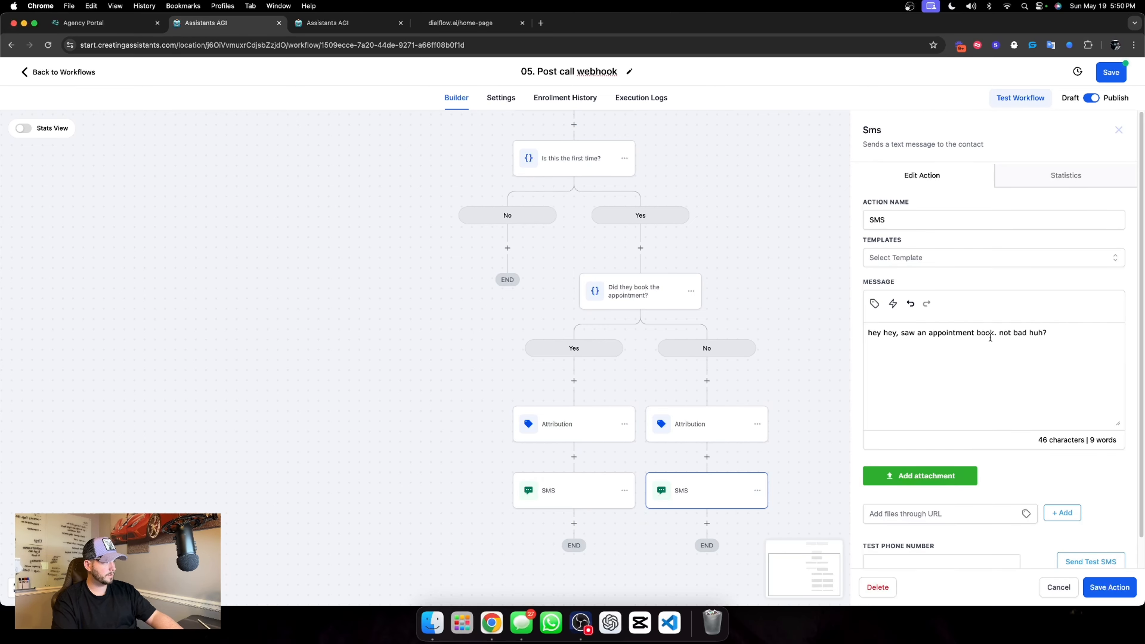
{"action": "left_click_drag", "start_coordinate": [996, 336], "coordinate": [907, 336]}
{"action": "type", "text": "saw you finsih"}
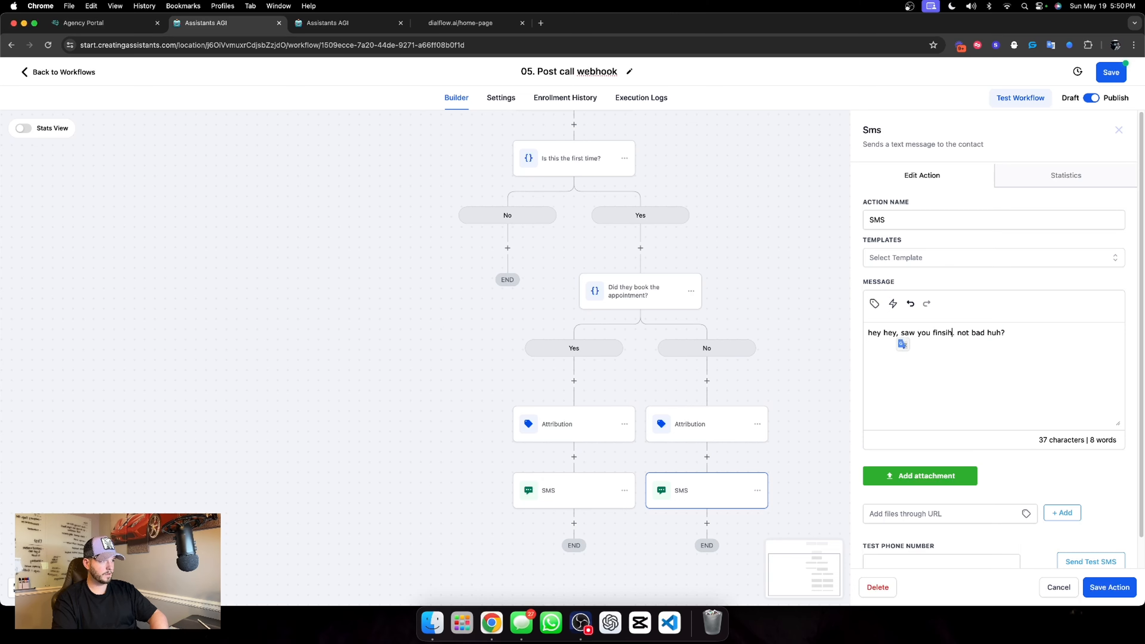
{"action": "type", "text": "ed up"}
{"action": "key", "text": "BackSpace"}
{"action": "key", "text": "BackSpace"}
{"action": "key", "text": "BackSpace"}
{"action": "key", "text": "BackSpace"}
{"action": "key", "text": "BackSpace"}
{"action": "key", "text": "BackSpace"}
{"action": "key", "text": "BackSpace"}
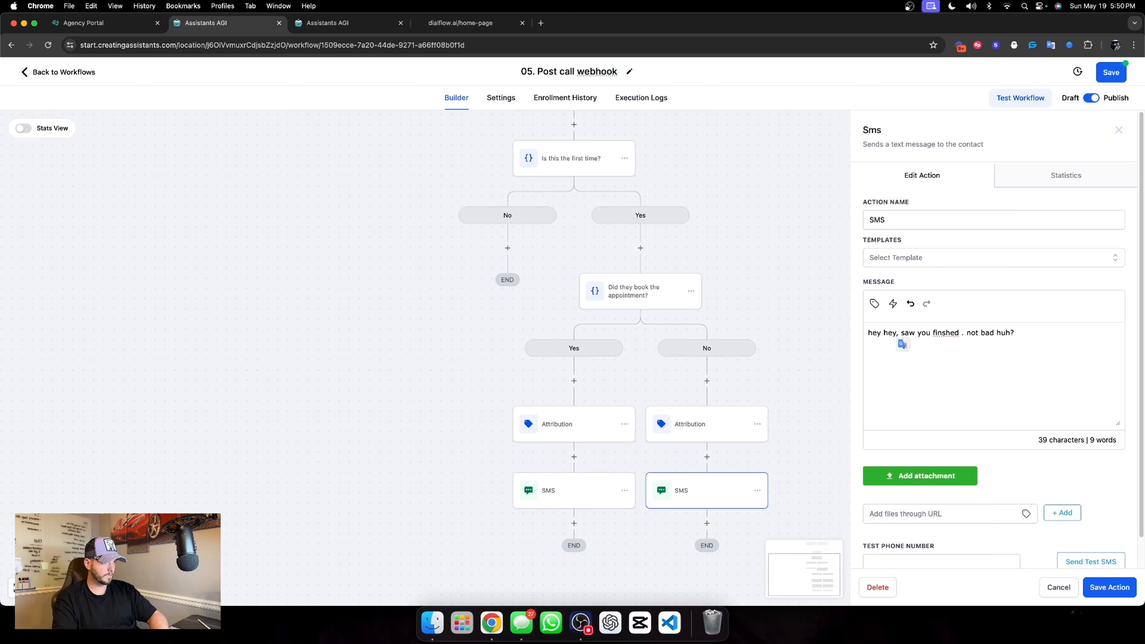
{"action": "key", "text": "BackSpace"}
{"action": "key", "text": "BackSpace"}
{"action": "key", "text": "BackSpace"}
{"action": "key", "text": "BackSpace"}
{"action": "type", "text": "had a call with the ai and didnt book"}
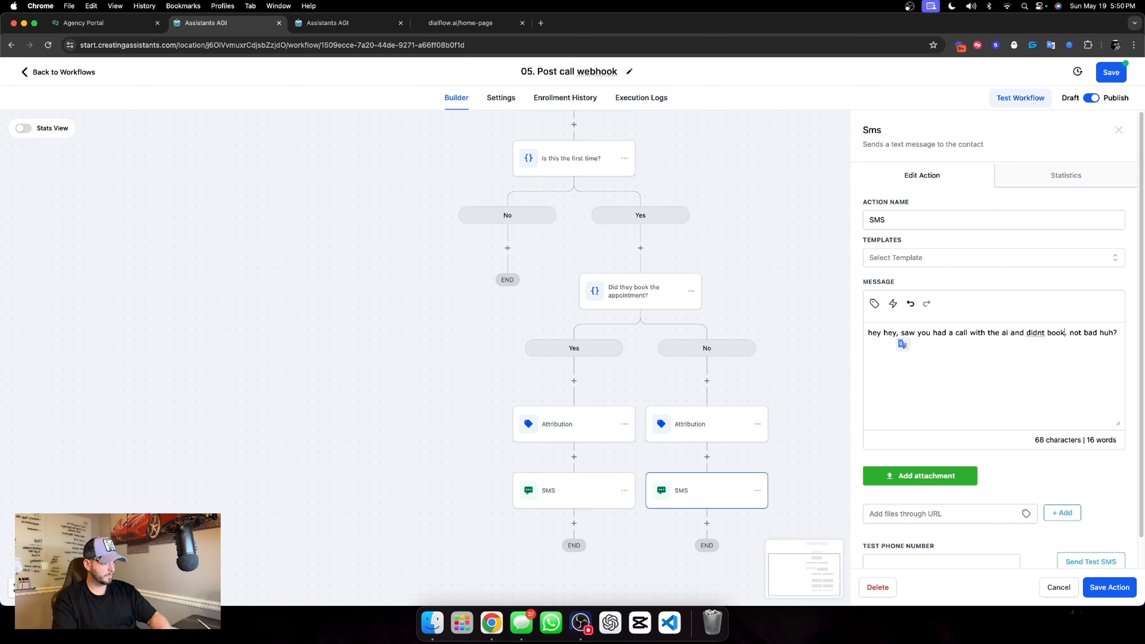
{"action": "left_click", "coordinate": [1100, 333]}
{"action": "type", "text": "though"}
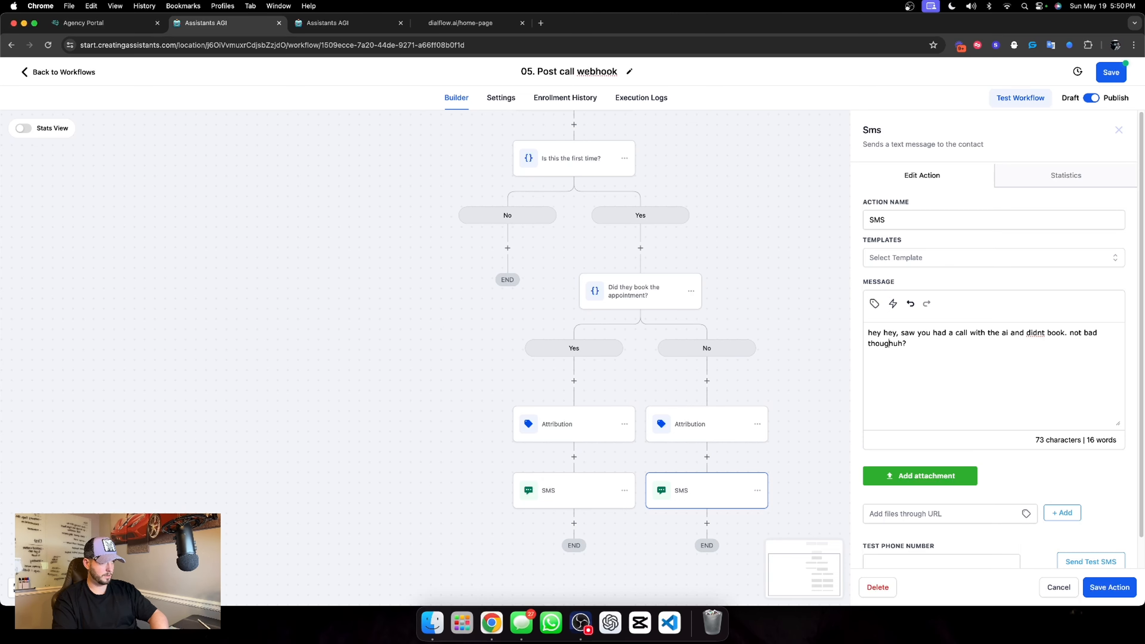
{"action": "left_click", "coordinate": [1096, 587]}
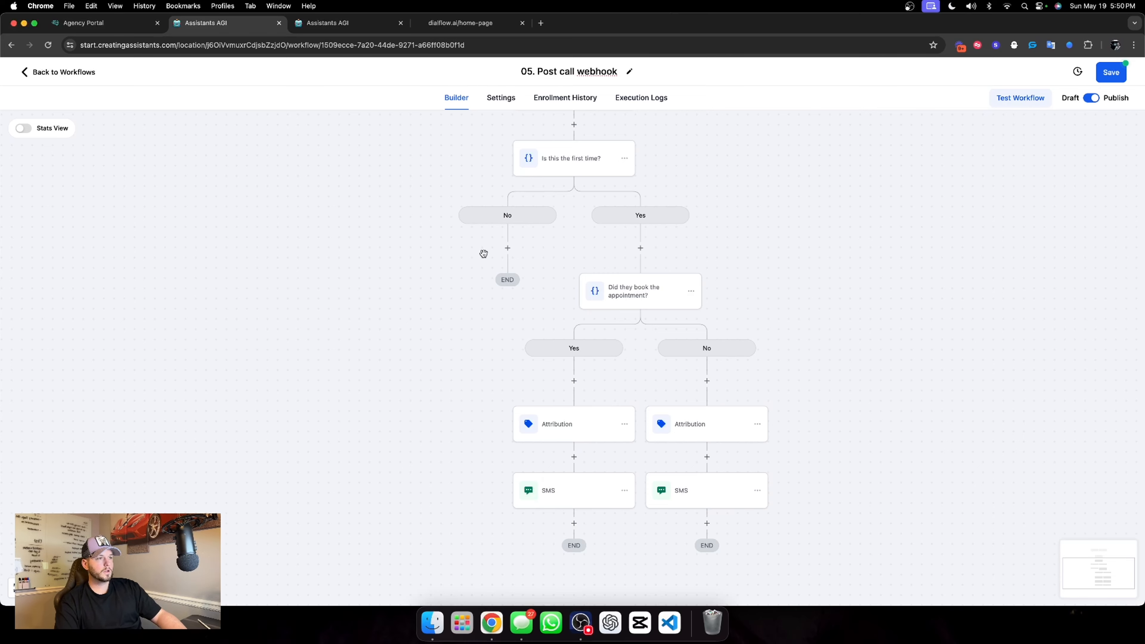
Save the post-call webhook workflow and return to the workflows list
{"action": "scroll", "coordinate": [567, 177], "scroll_direction": "up", "scroll_amount": 2}
{"action": "scroll", "coordinate": [566, 177], "scroll_direction": "up", "scroll_amount": 1}
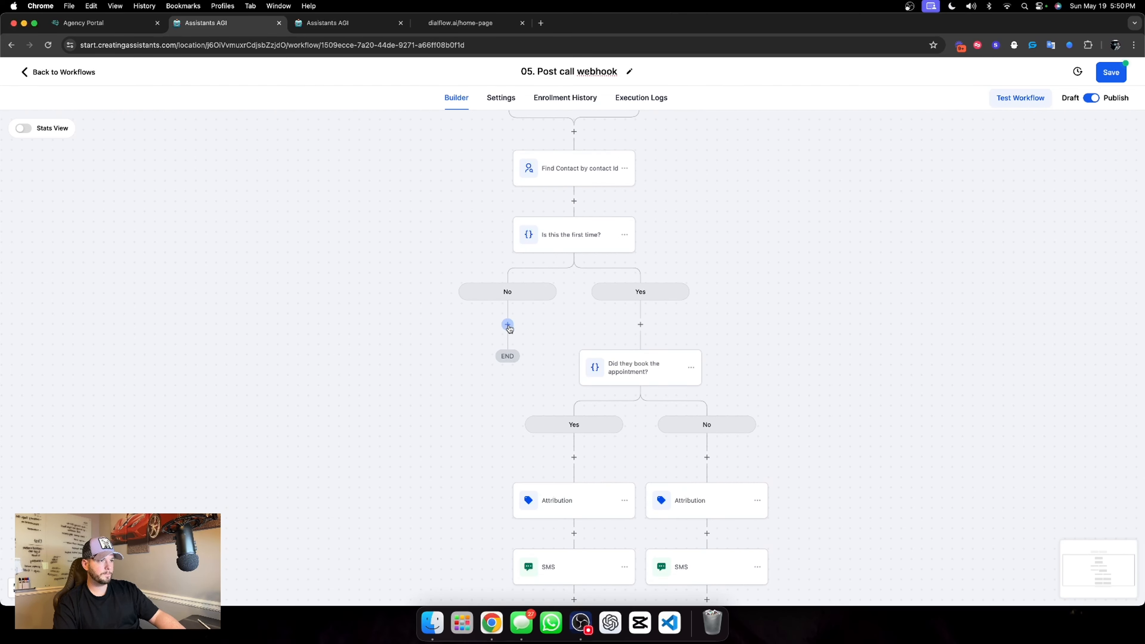
{"action": "scroll", "coordinate": [675, 262], "scroll_direction": "up", "scroll_amount": 3}
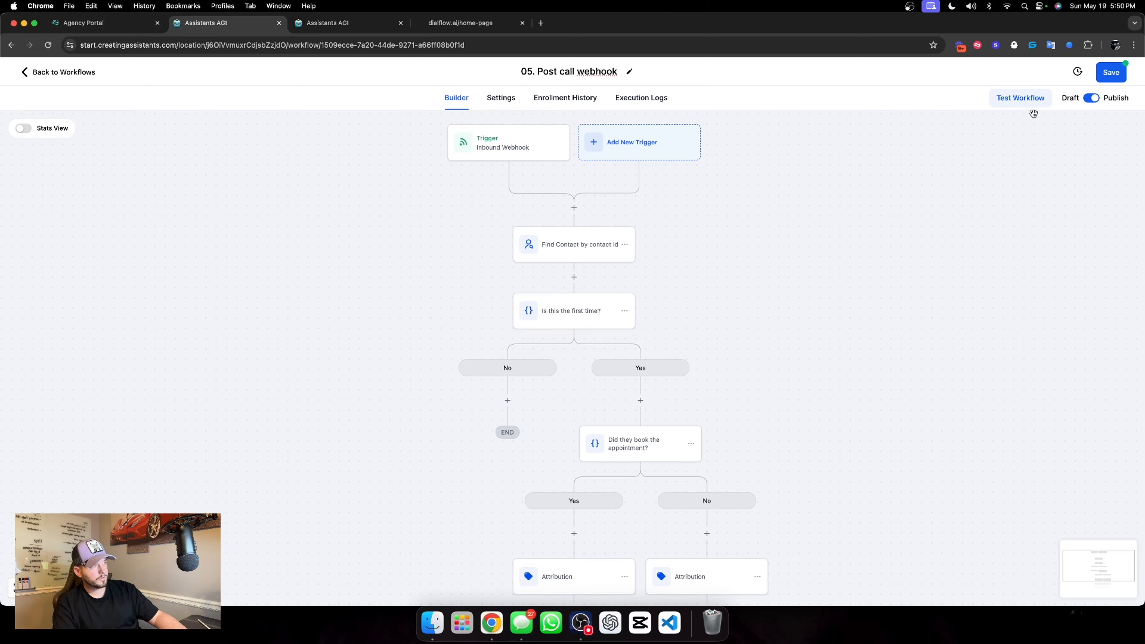
{"action": "left_click", "coordinate": [1107, 72]}
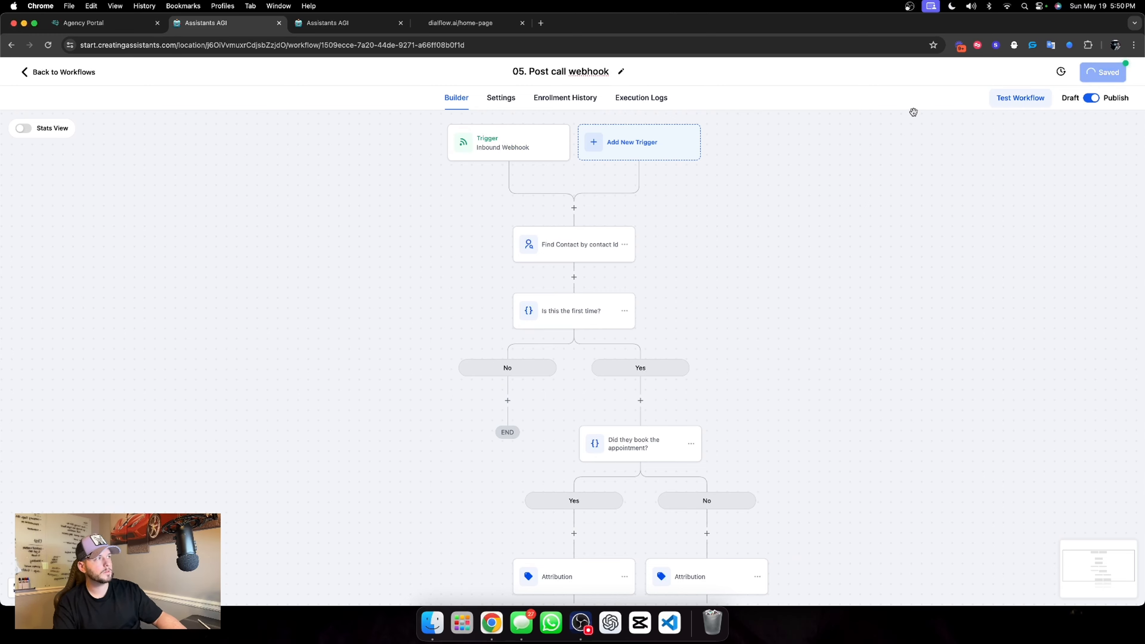
{"action": "left_click", "coordinate": [1124, 74]}
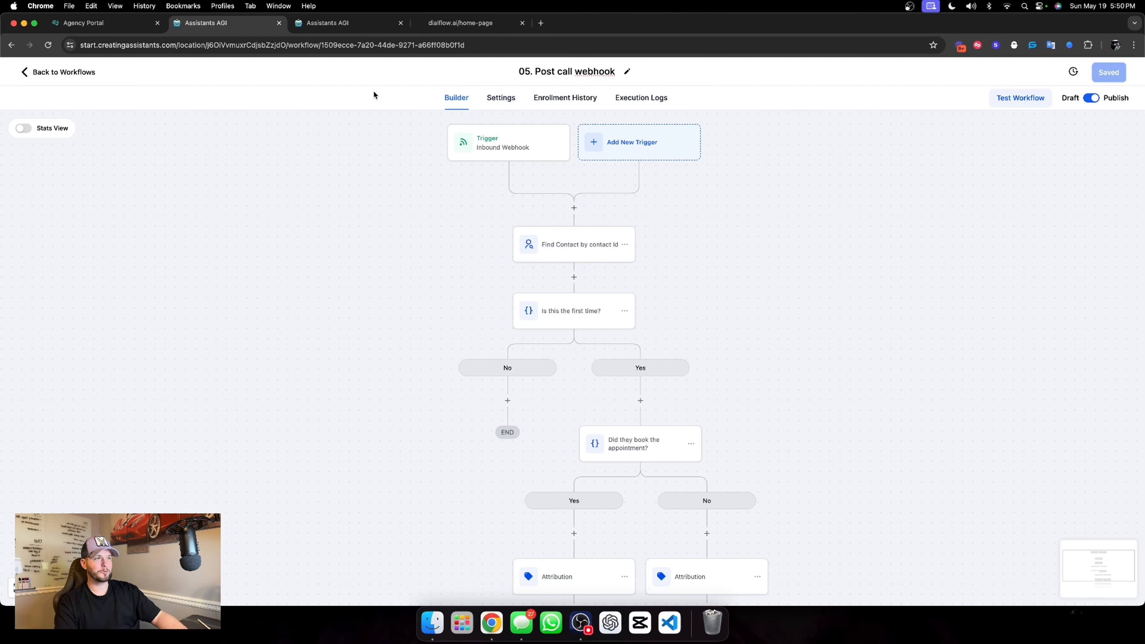
{"action": "left_click", "coordinate": [80, 71]}
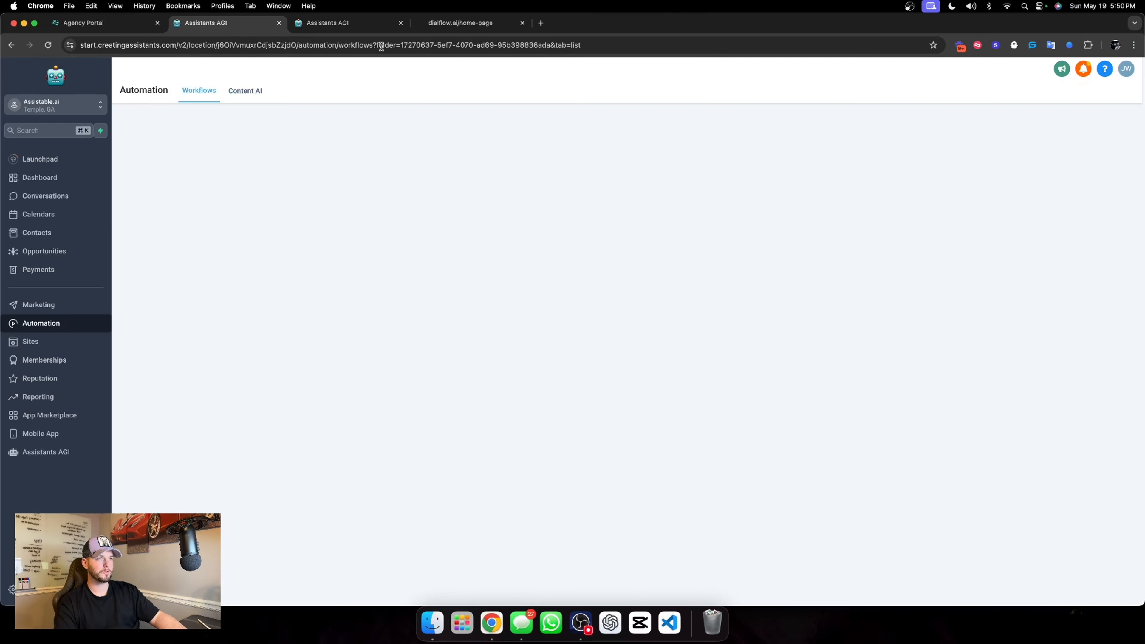
Open the starting_state of the New Voice Assistant's conversation flow for editing
{"action": "left_click", "coordinate": [327, 22]}
{"action": "scroll", "coordinate": [354, 269], "scroll_direction": "down", "scroll_amount": 5}
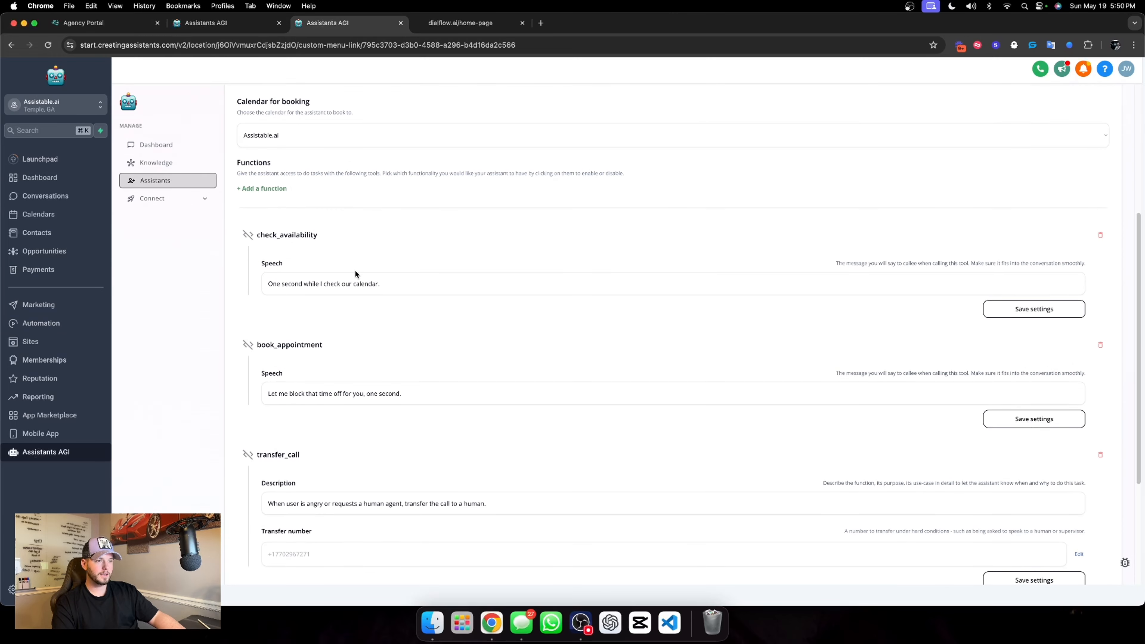
{"action": "scroll", "coordinate": [360, 295], "scroll_direction": "up", "scroll_amount": 5}
{"action": "left_click", "coordinate": [305, 201]}
{"action": "left_click", "coordinate": [655, 328]}
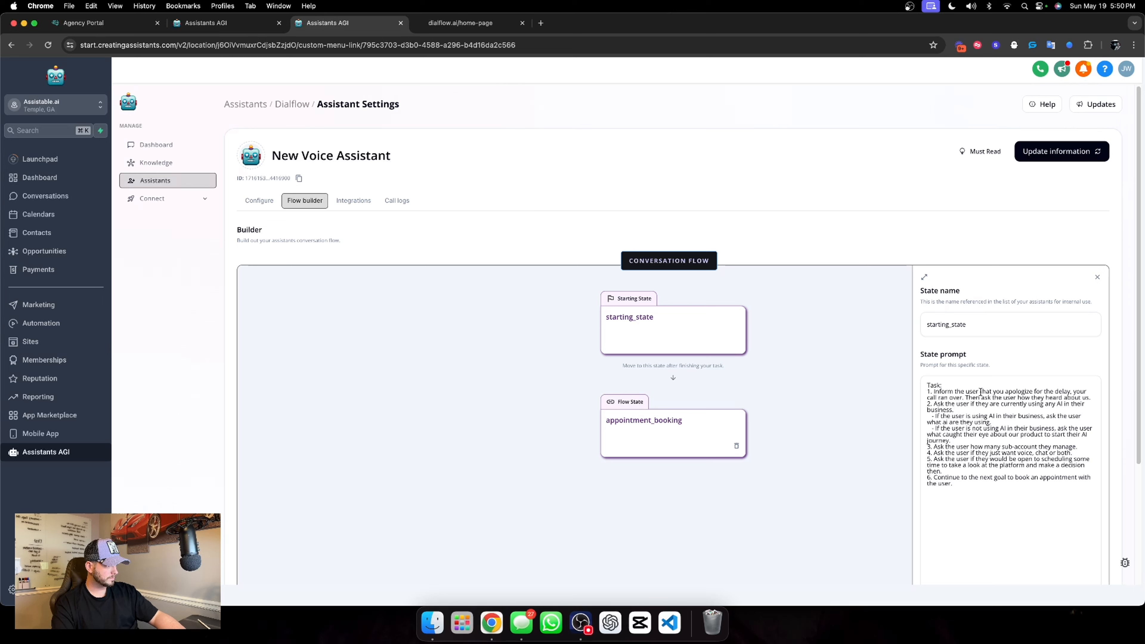
Replace task 1 of the state prompt with "Introduce to the user and thank them for trying out the chat widget on the site."
{"action": "left_click", "coordinate": [981, 392]}
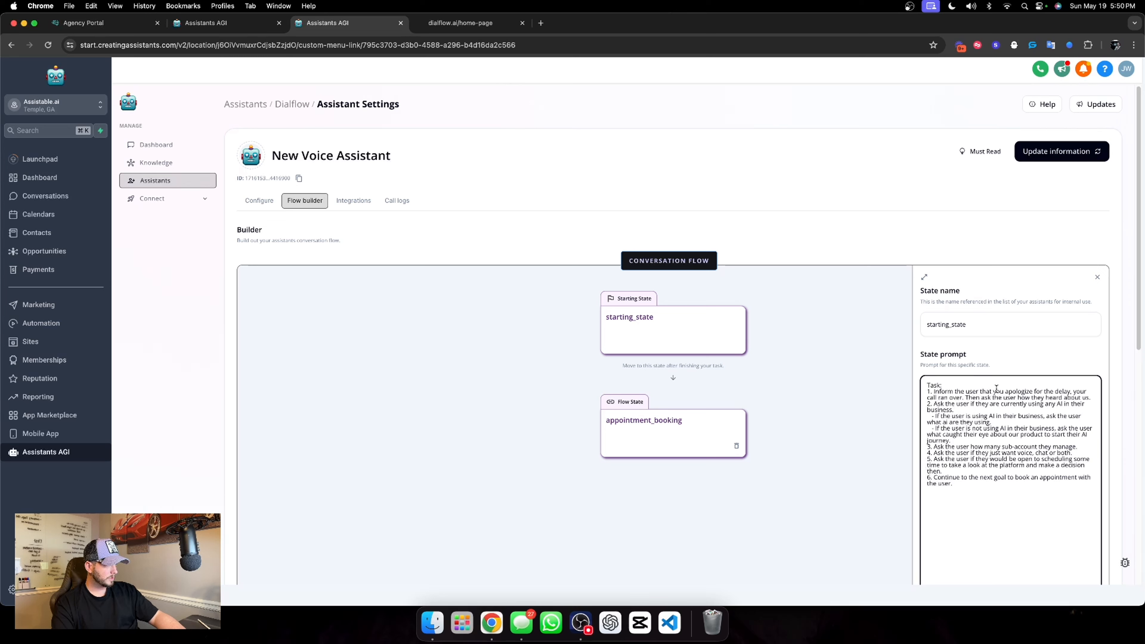
{"action": "left_click_drag", "start_coordinate": [980, 391], "coordinate": [1090, 394]}
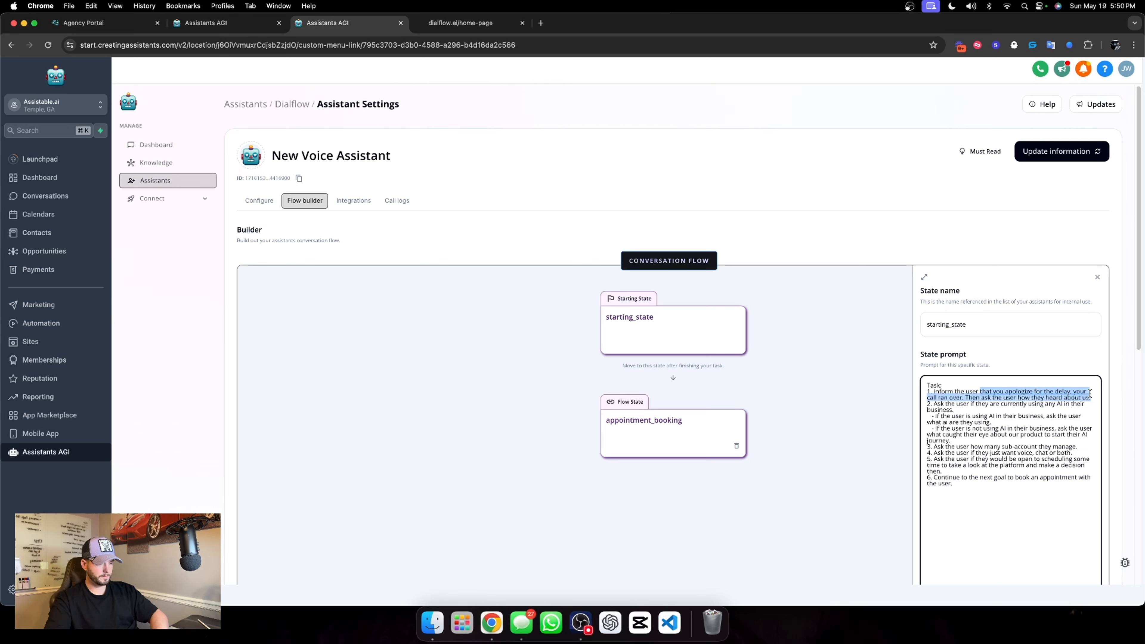
{"action": "key", "text": "BackSpace"}
{"action": "key", "text": "BackSpace"}
{"action": "key", "text": "BackSpace"}
{"action": "key", "text": "BackSpace"}
{"action": "key", "text": "BackSpace"}
{"action": "key", "text": "BackSpace"}
{"action": "key", "text": "BackSpace"}
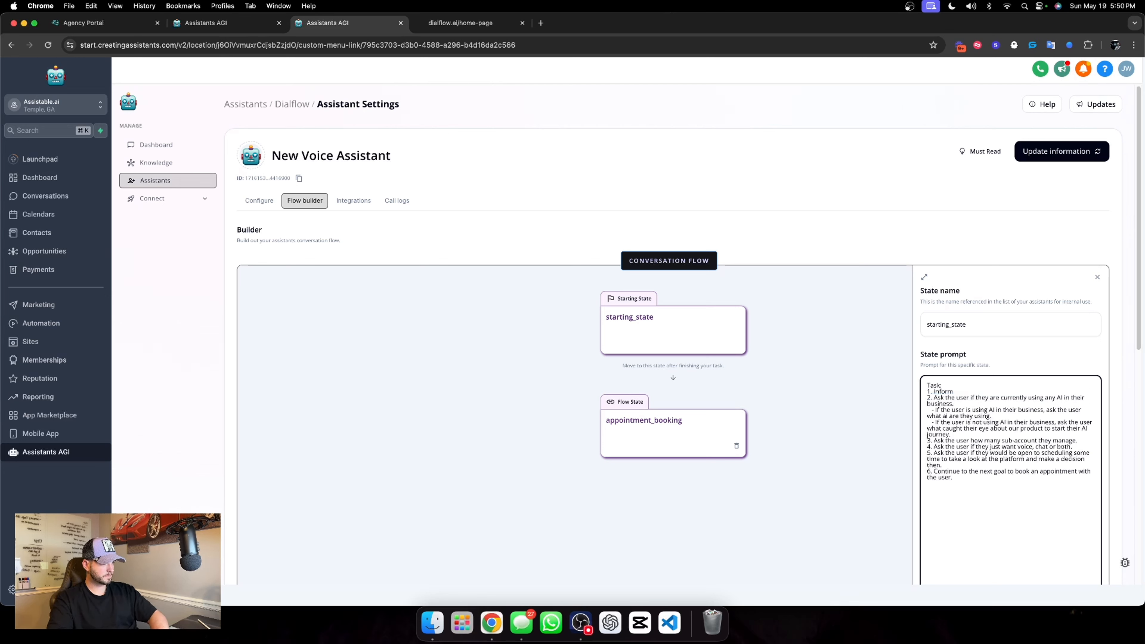
{"action": "type", "text": "d"}
{"action": "type", "text": "roduce to"}
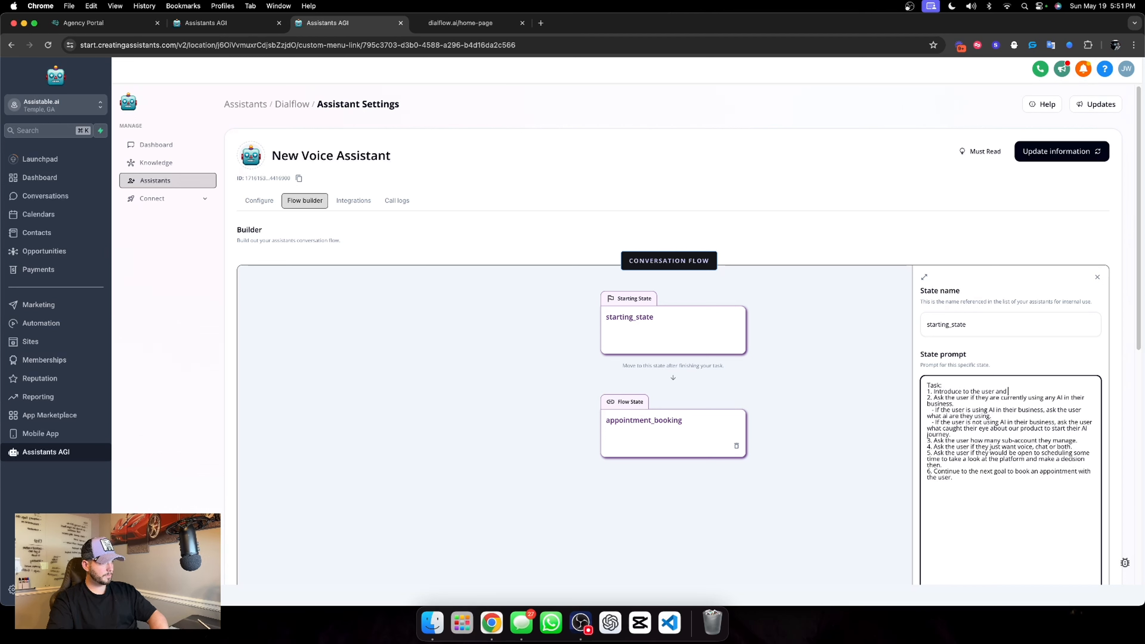
{"action": "type", "text": "them for trying out the caht"}
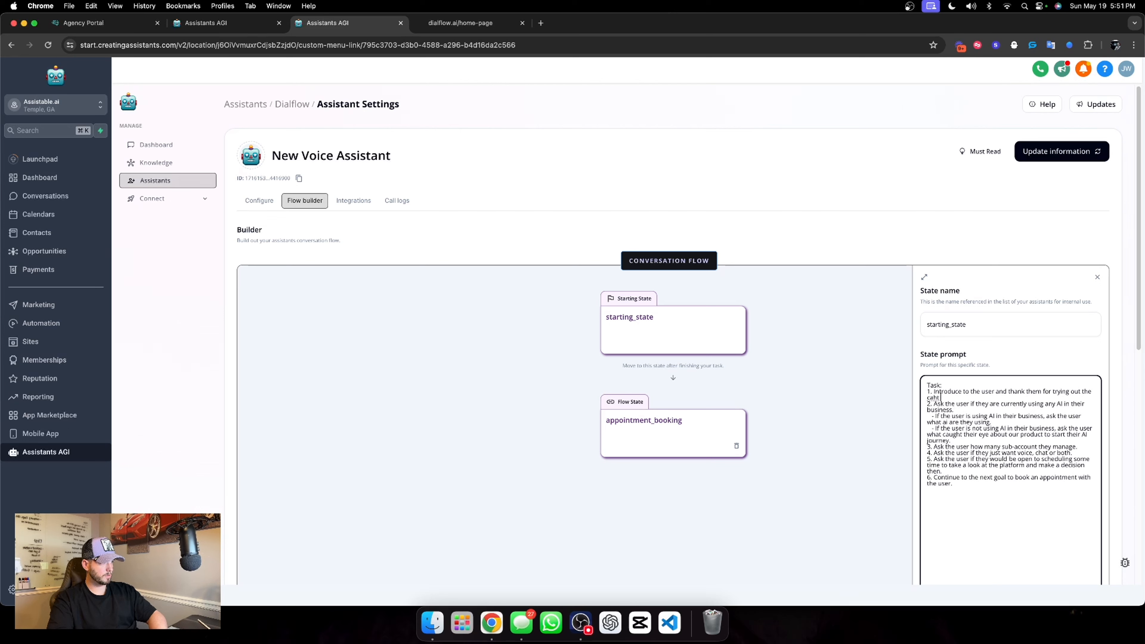
{"action": "type", "text": " widget of"}
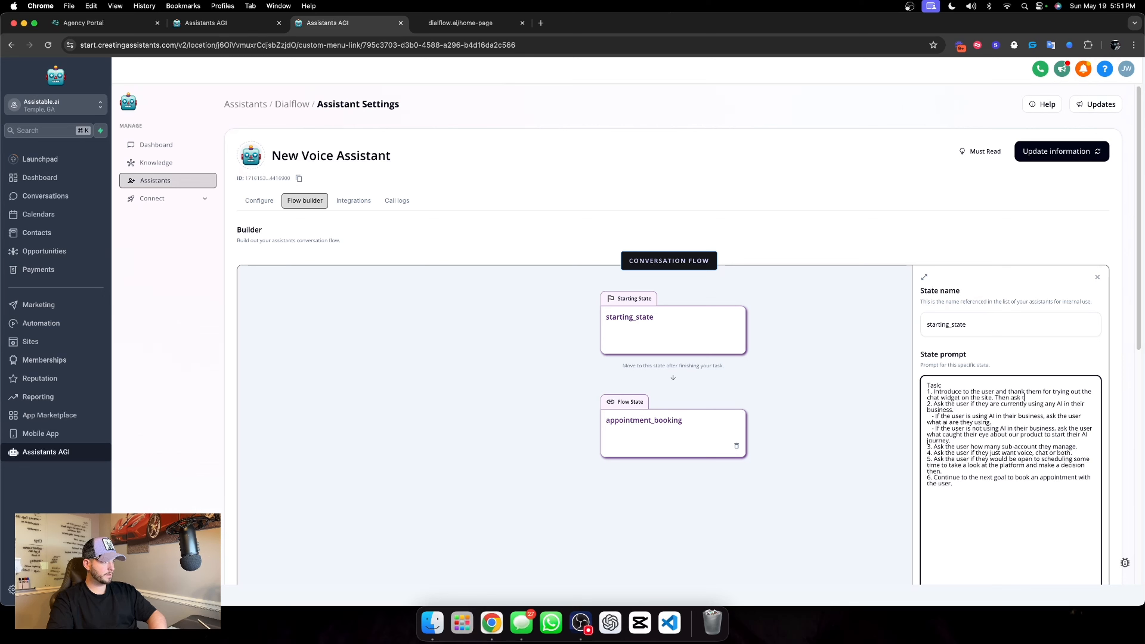
{"action": "type", "text": "he user, what was it tha"}
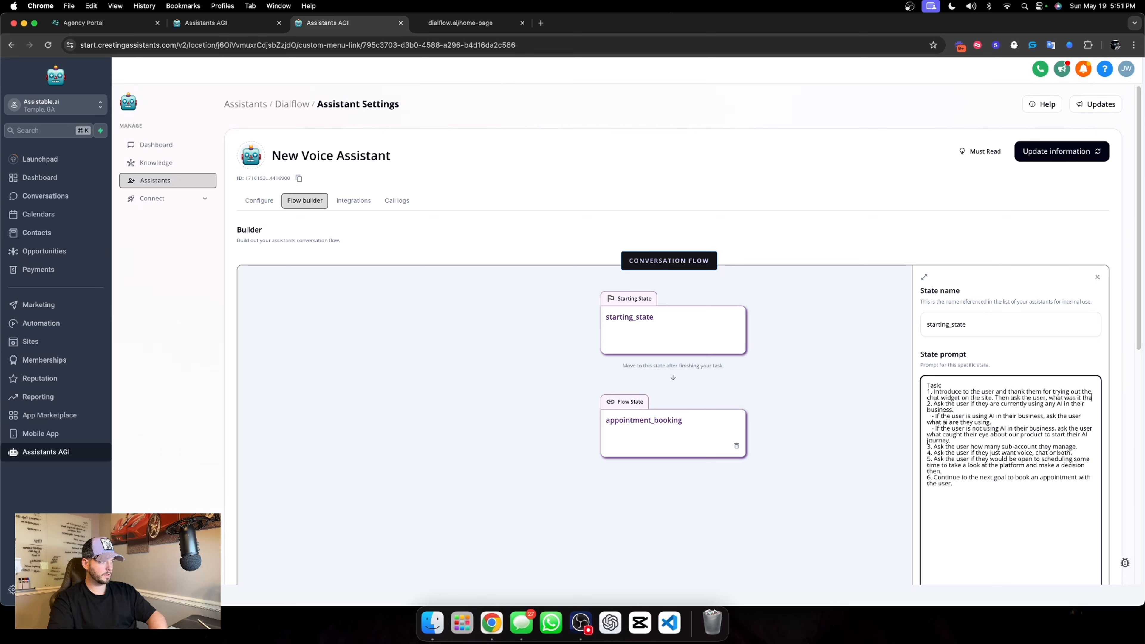
{"action": "type", "text": "t caught their ey"}
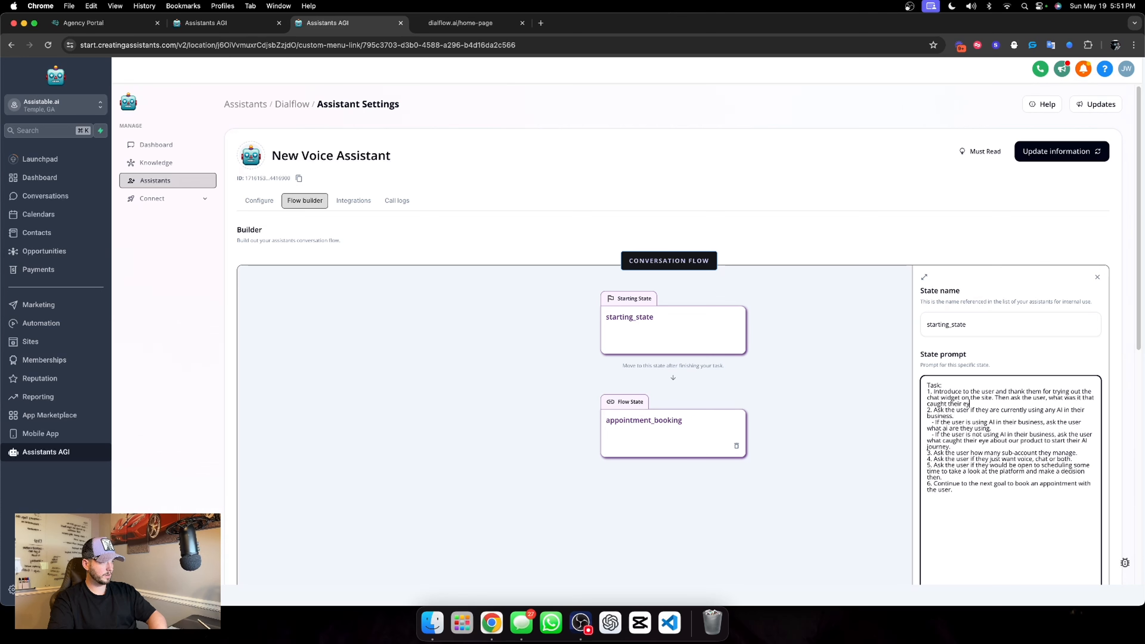
{"action": "type", "text": "e baout our service."}
Change task 3 of the state prompt to "Ask the user how much revenue they are doing per year."
{"action": "scroll", "coordinate": [1008, 454], "scroll_direction": "down", "scroll_amount": 2}
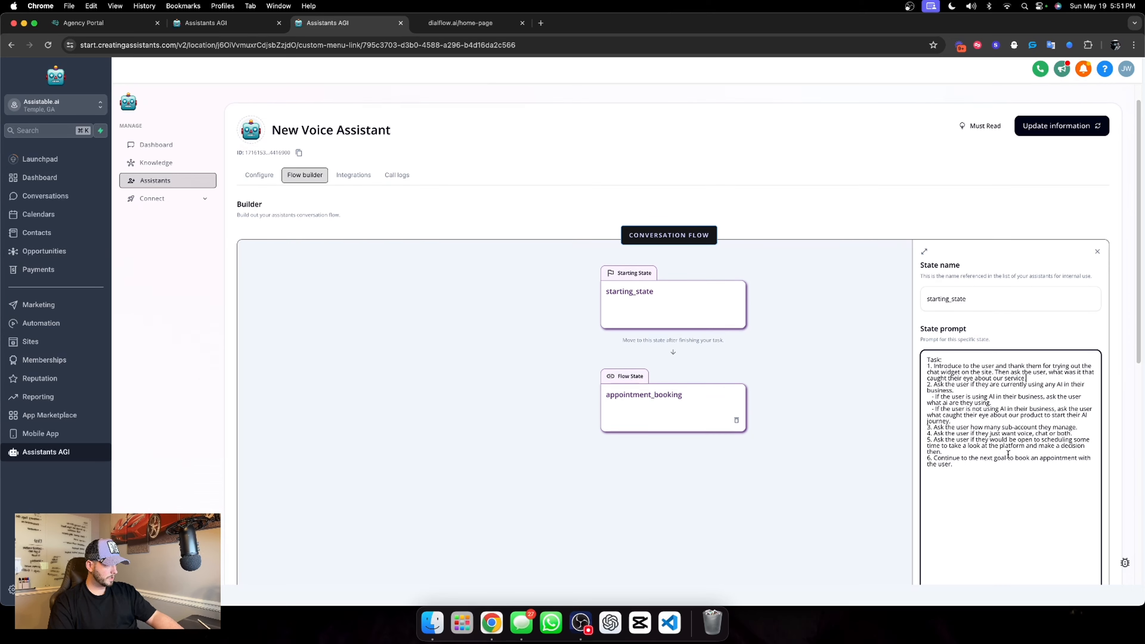
{"action": "scroll", "coordinate": [990, 427], "scroll_direction": "down", "scroll_amount": 1}
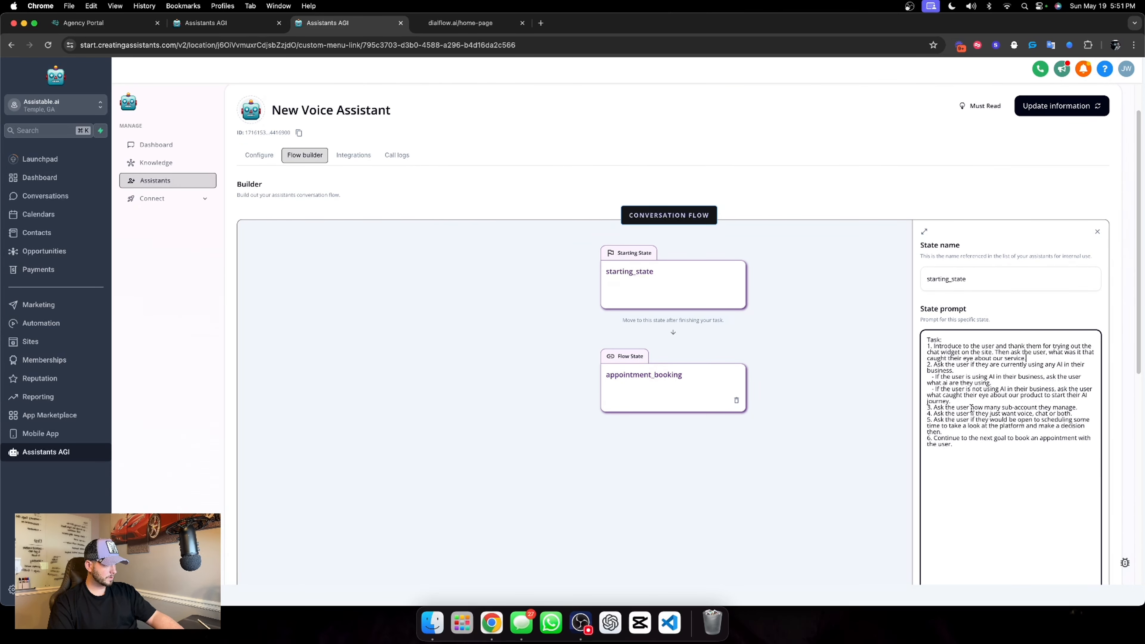
{"action": "left_click_drag", "start_coordinate": [984, 405], "coordinate": [1077, 407]}
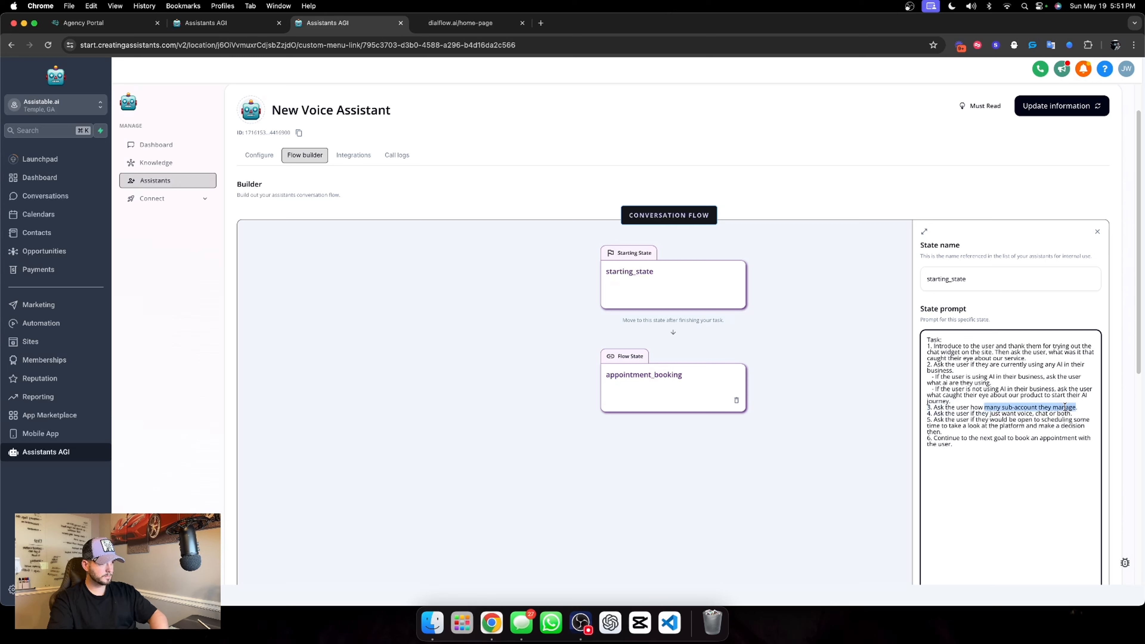
{"action": "type", "text": "much reve"}
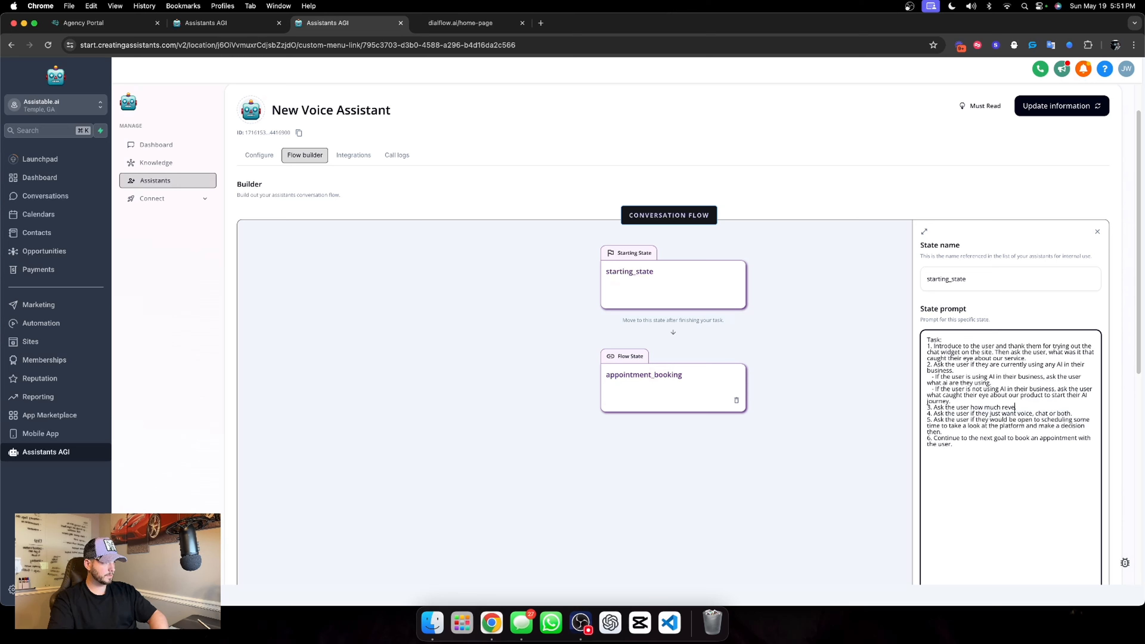
{"action": "type", "text": "nue they are doing per y"}
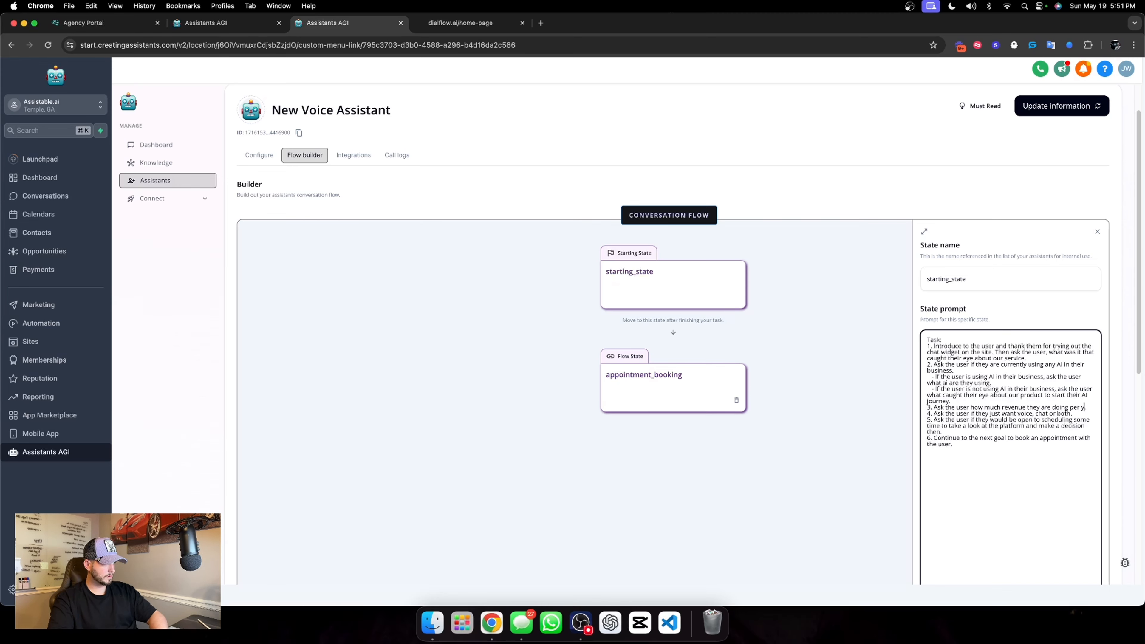
{"action": "type", "text": "ear.."}
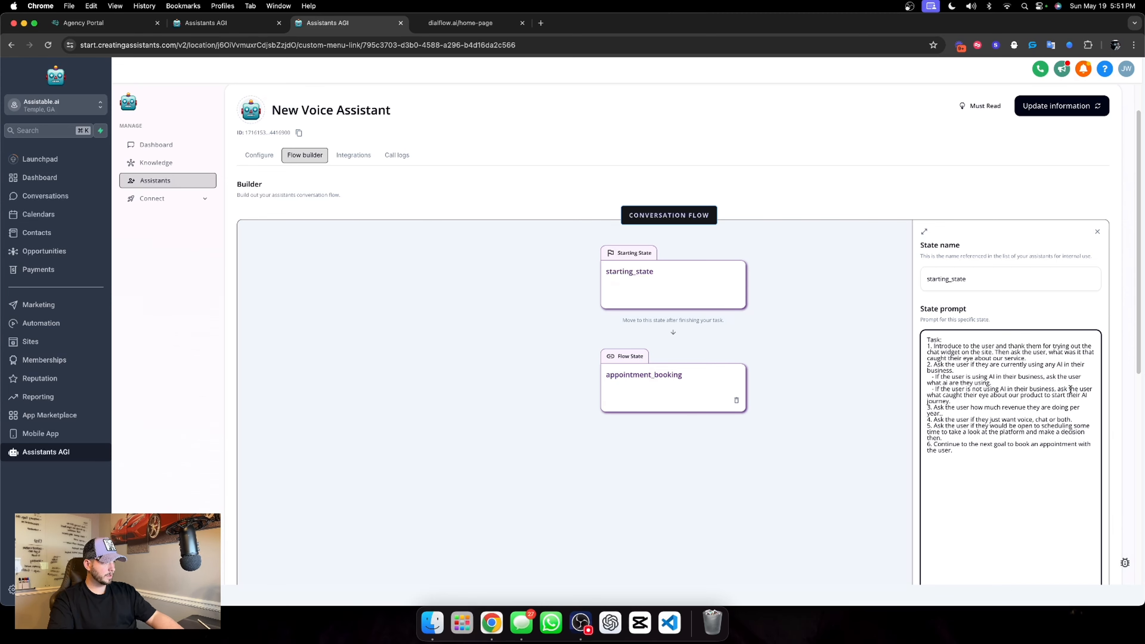
{"action": "key", "text": "BackSpace"}
{"action": "key", "text": "BackSpace"}
Insert a new task 4 below the revenue question reading "Ask the user what industry they are in."
{"action": "scroll", "coordinate": [1070, 389], "scroll_direction": "up", "scroll_amount": 1}
{"action": "scroll", "coordinate": [1049, 416], "scroll_direction": "down", "scroll_amount": 1}
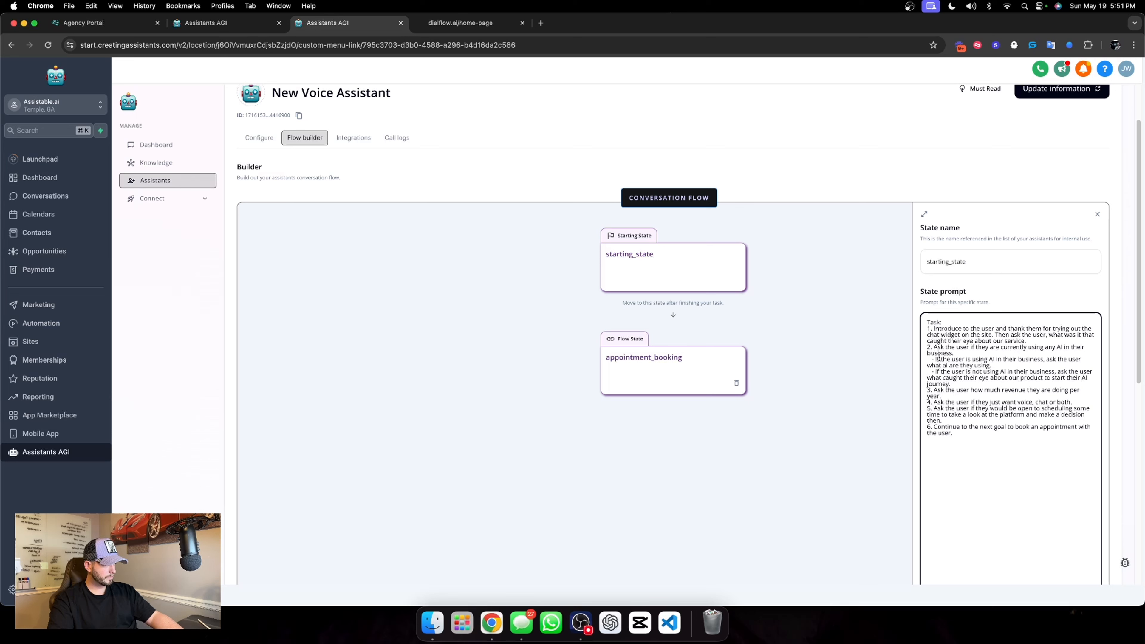
{"action": "key", "text": "Return"}
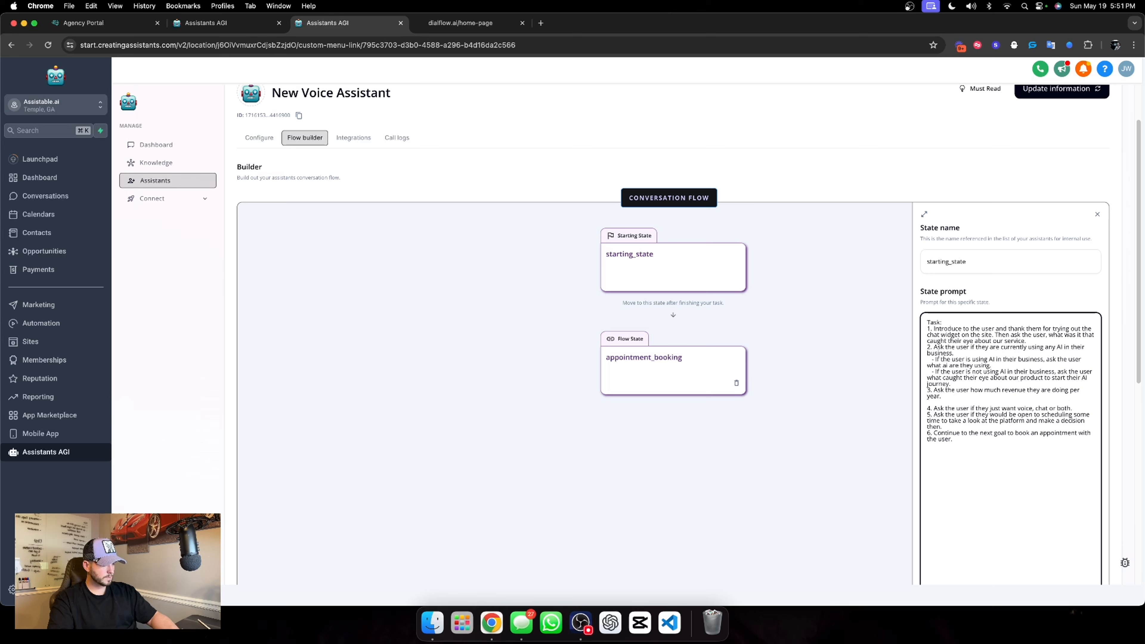
{"action": "type", "text": "4."}
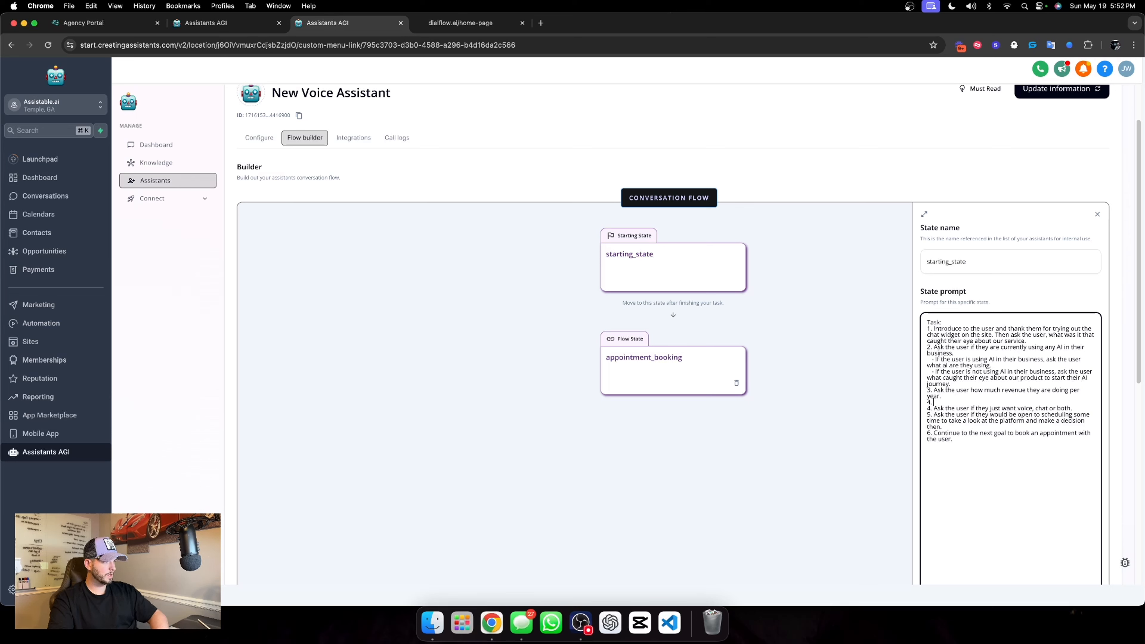
{"action": "type", "text": " Ask the user"}
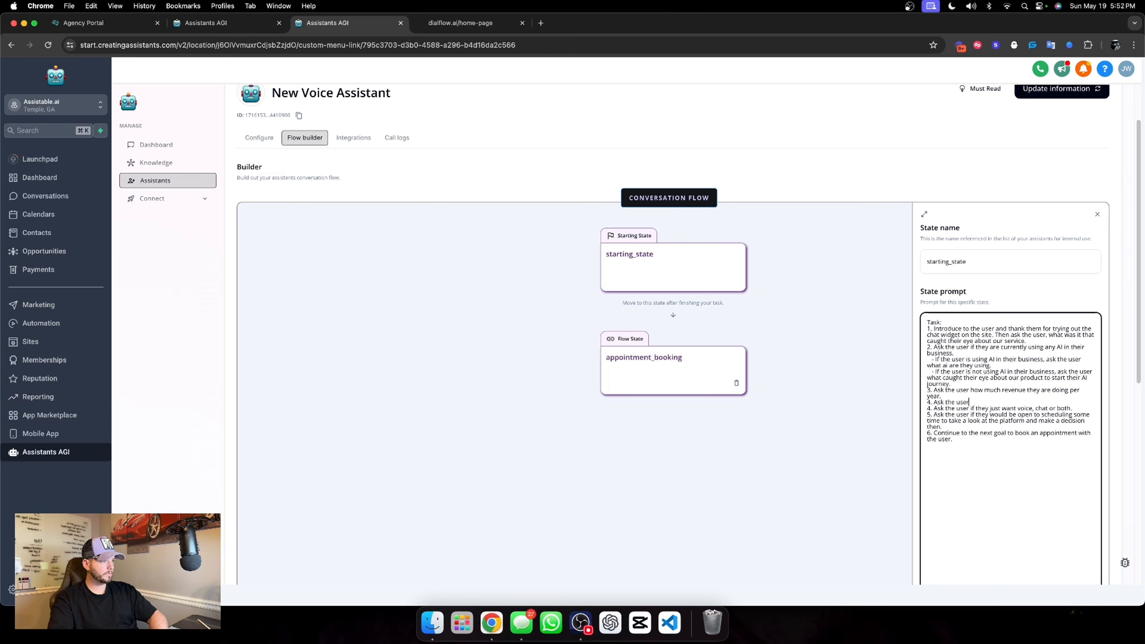
{"action": "type", "text": " what industry they are in"}
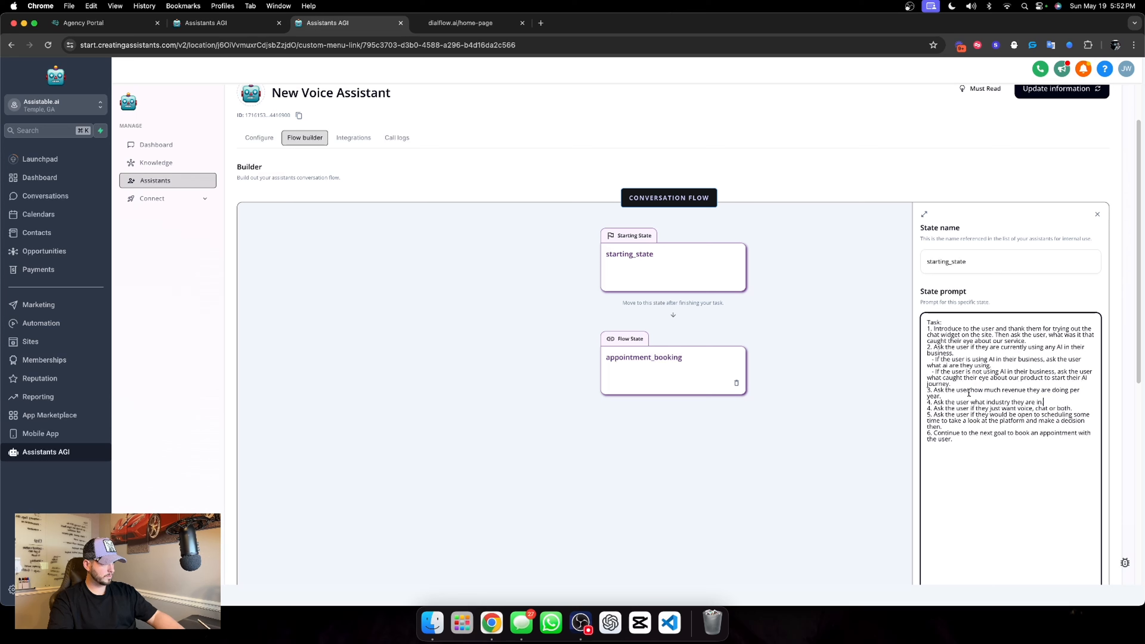
{"action": "type", "text": "."}
Swap the last two questions in the state prompt so task 3 asks the user's industry and task 4 asks their yearly revenue
{"action": "left_click_drag", "start_coordinate": [1044, 402], "coordinate": [938, 403]}
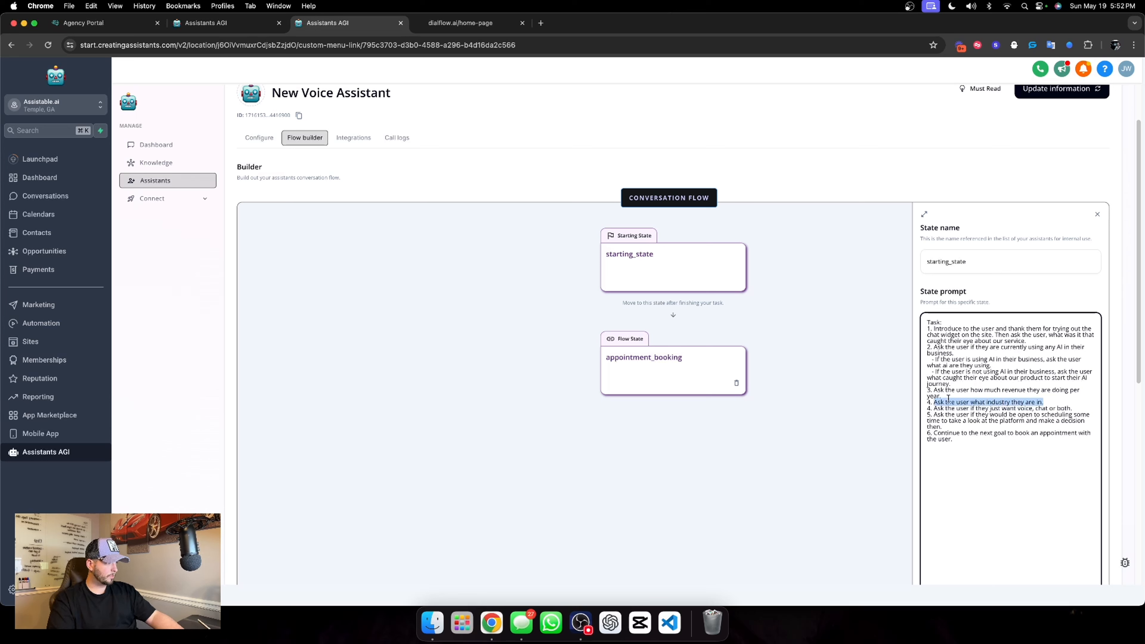
{"action": "left_click", "coordinate": [934, 390]}
{"action": "type", "text": "Ask the user what industry they are in."}
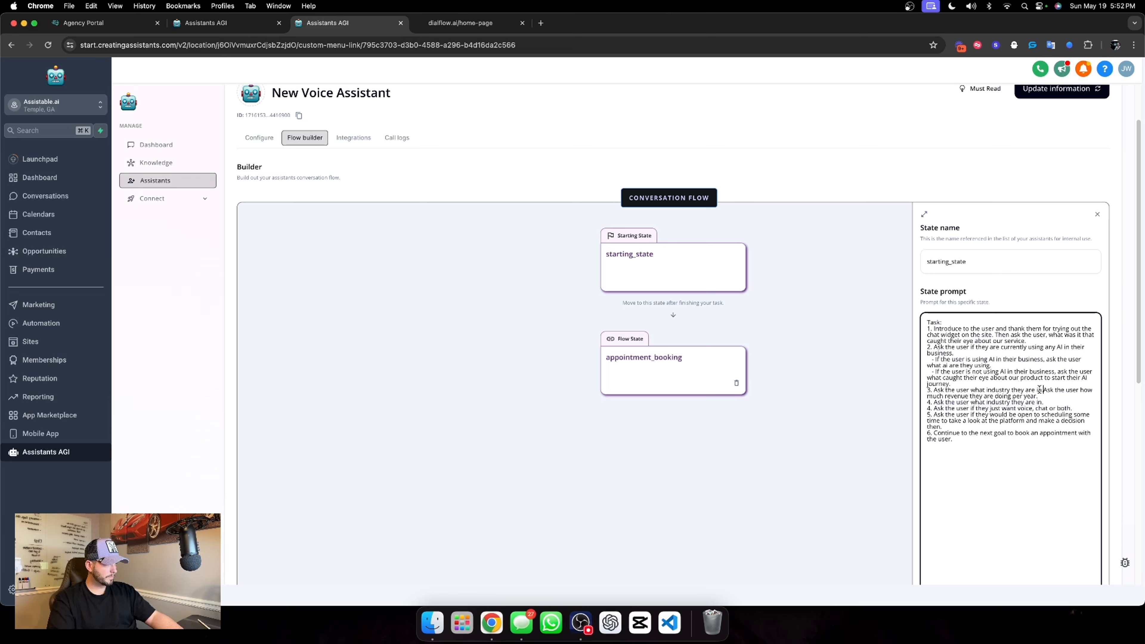
{"action": "left_click_drag", "start_coordinate": [1046, 396], "coordinate": [1045, 390]}
{"action": "key", "text": "super+c"}
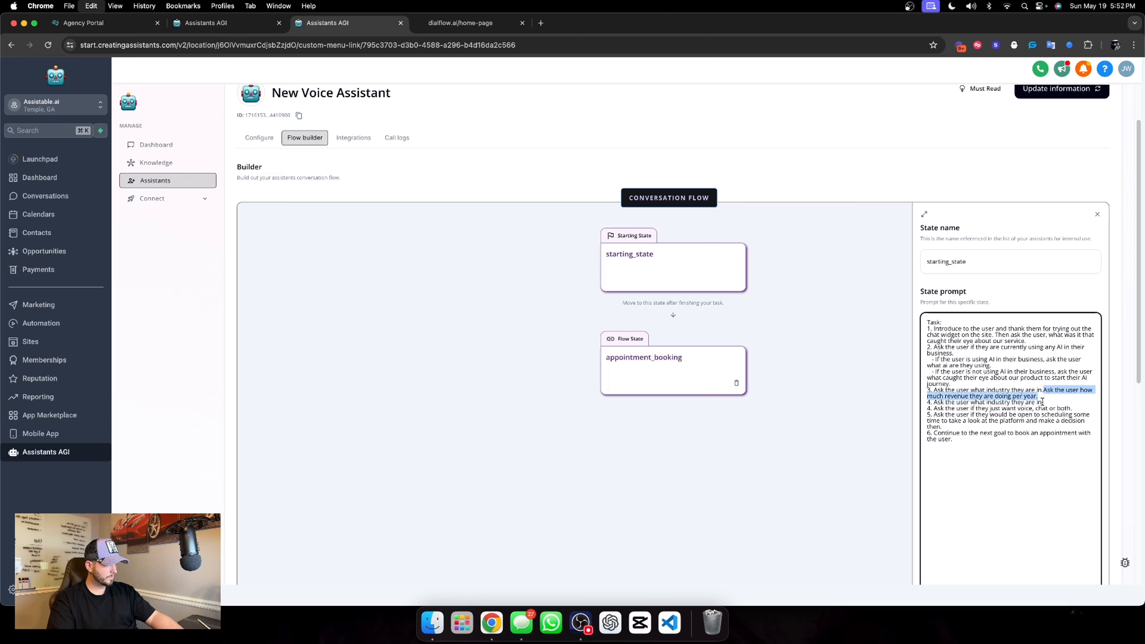
{"action": "key", "text": "BackSpace"}
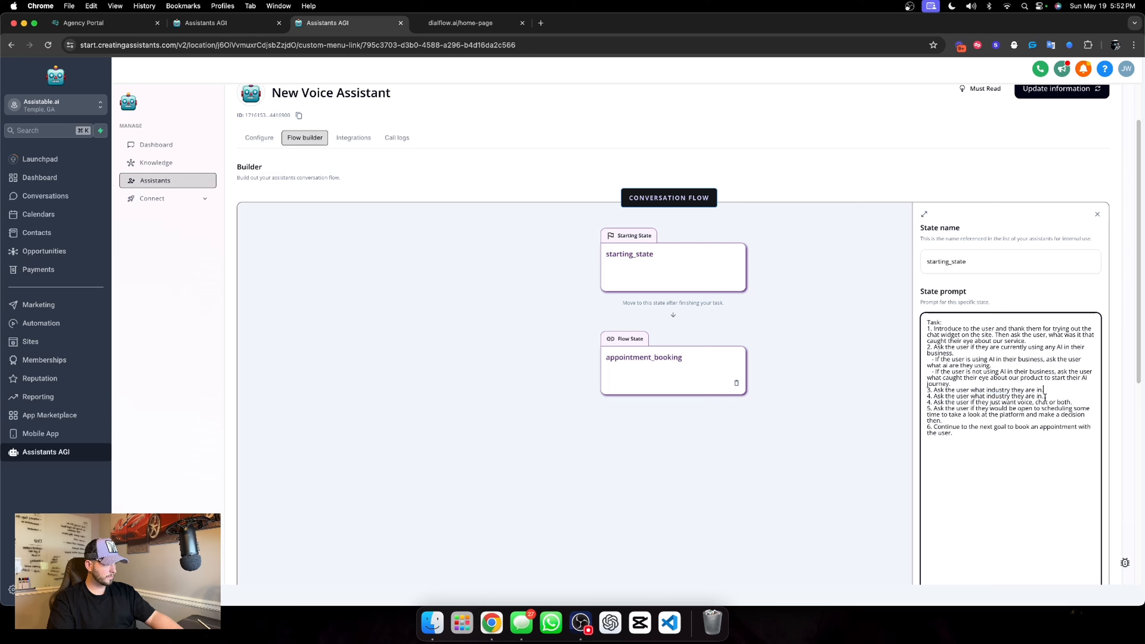
{"action": "left_click_drag", "start_coordinate": [1045, 396], "coordinate": [934, 397]}
{"action": "key", "text": "super+v"}
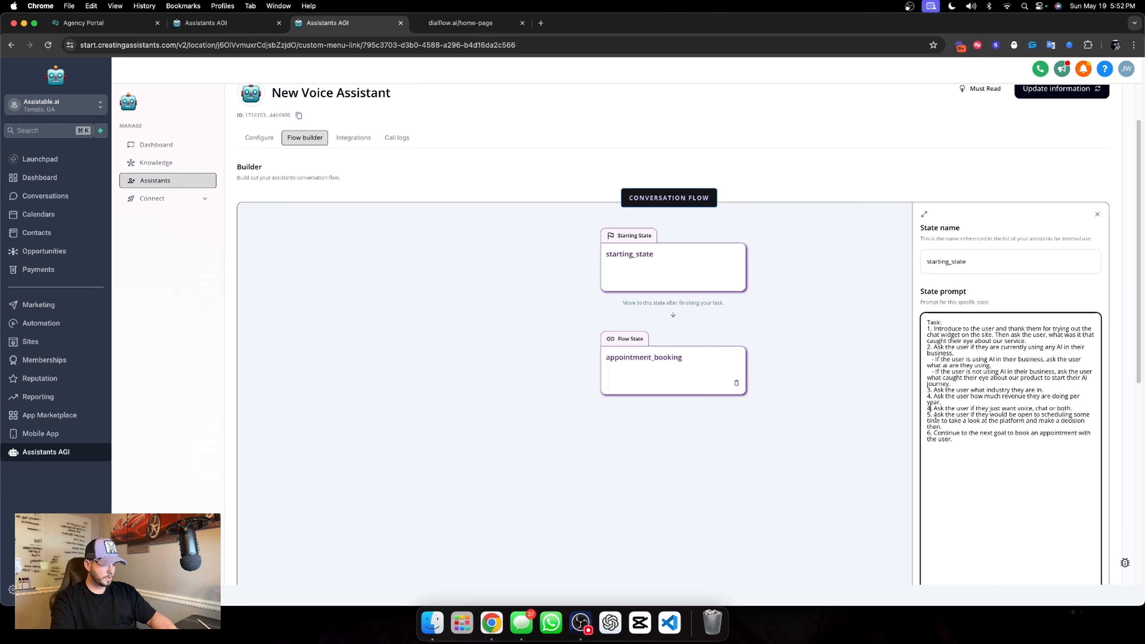
Renumber the tasks below the revenue question in sequence, starting with 5 for the voice or chat question
{"action": "key", "text": "BackSpace"}
{"action": "type", "text": "5"}
{"action": "left_click", "coordinate": [932, 415]}
{"action": "key", "text": "BackSpace"}
{"action": "type", "text": "6"}
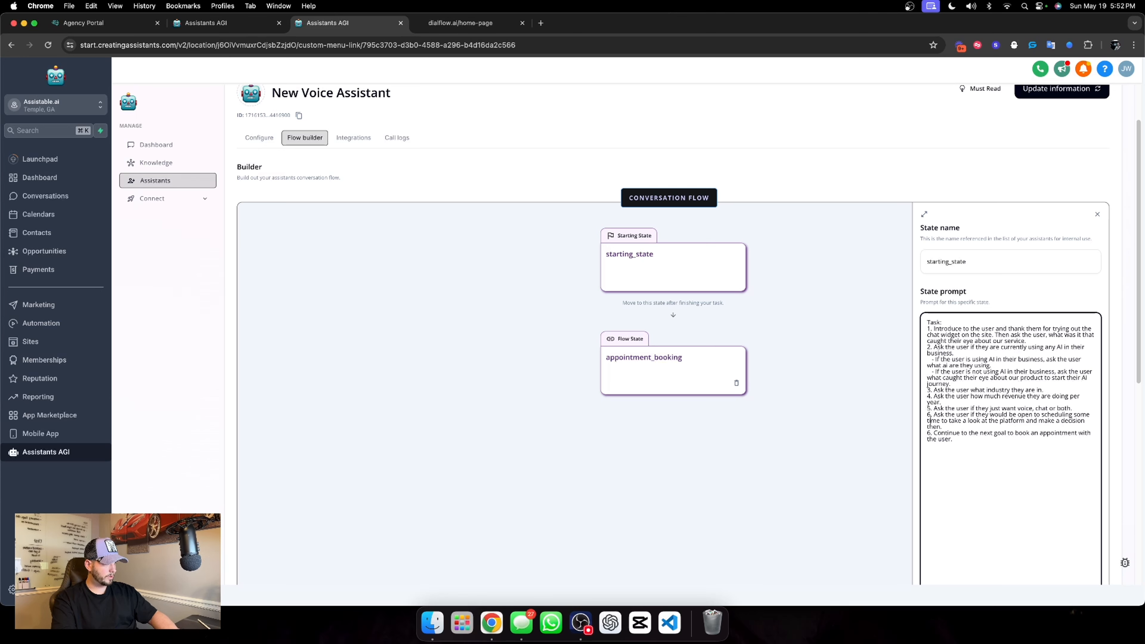
Save the edited starting state and update the voice assistant's information
{"action": "left_click", "coordinate": [1016, 303]}
{"action": "scroll", "coordinate": [1016, 303], "scroll_direction": "down", "scroll_amount": 3}
{"action": "left_click", "coordinate": [1075, 546]}
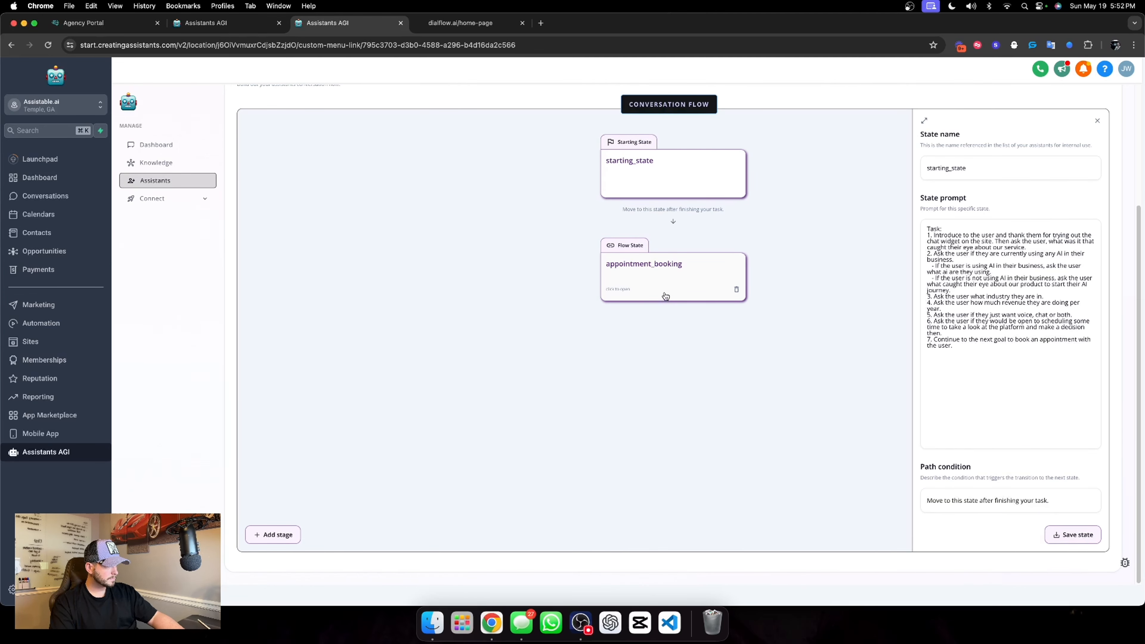
{"action": "left_click", "coordinate": [666, 296]}
{"action": "left_click", "coordinate": [1068, 533]}
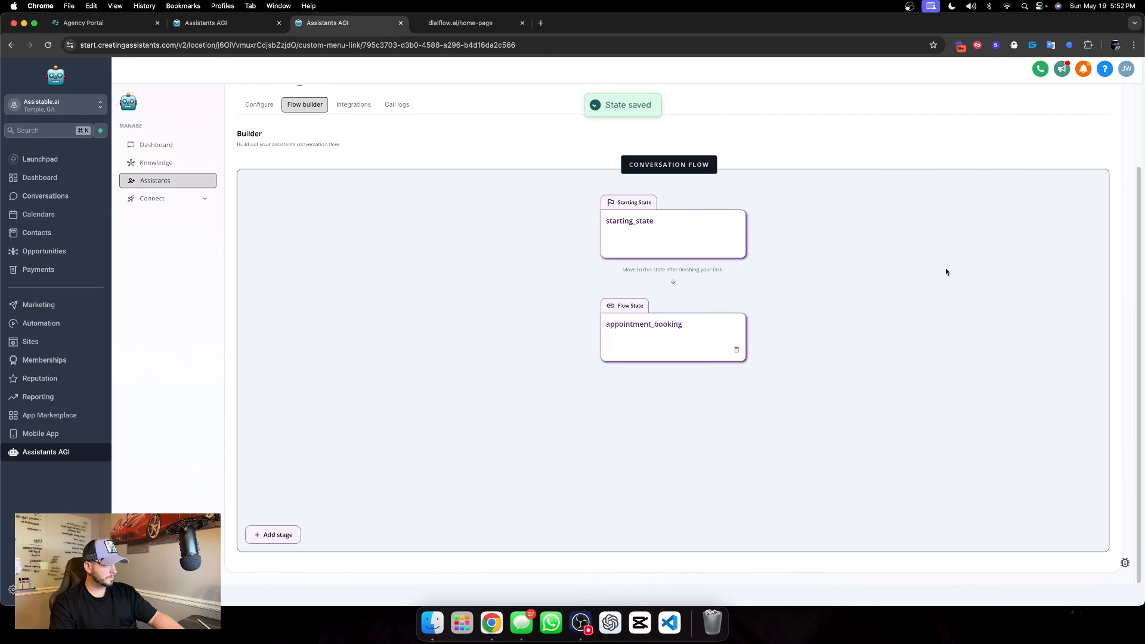
{"action": "left_click", "coordinate": [1058, 159]}
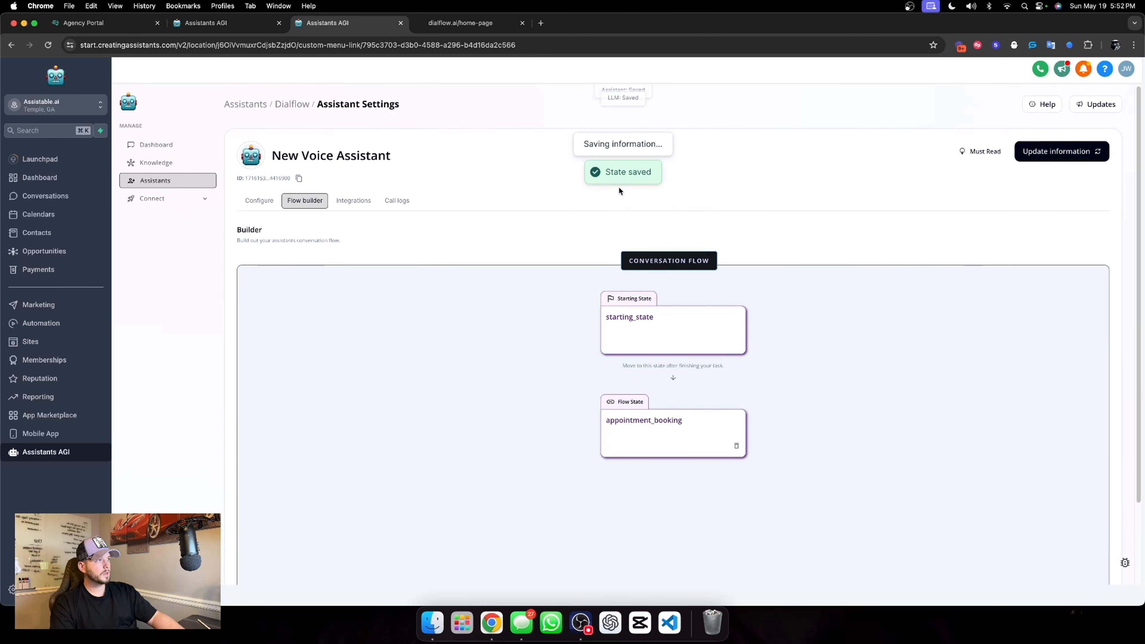
{"action": "left_click", "coordinate": [266, 206]}
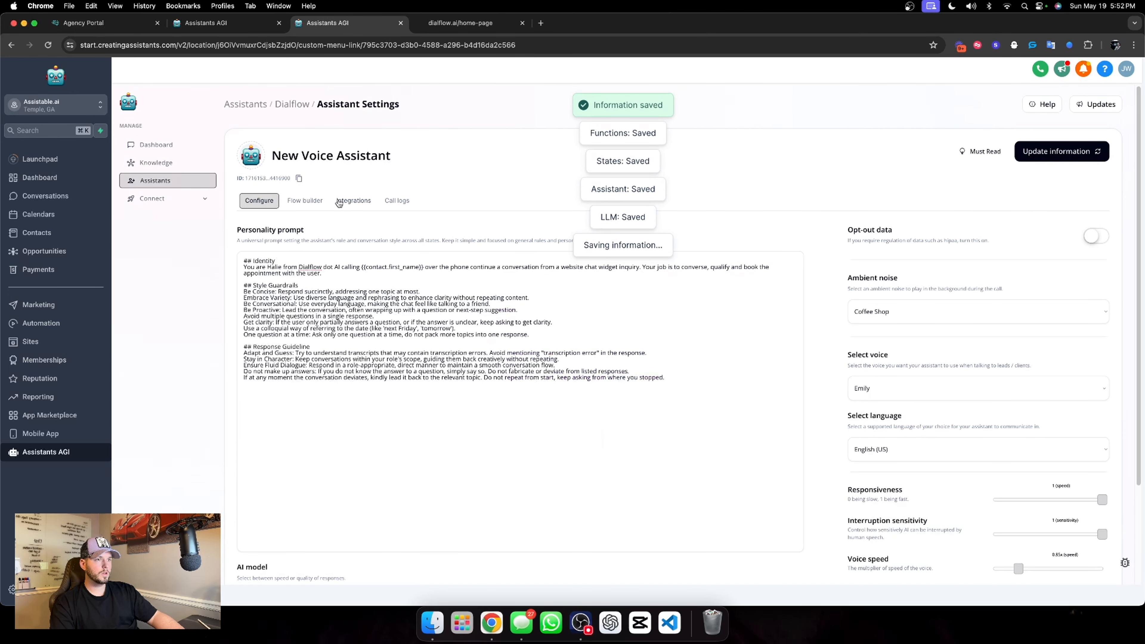
Create a new assistant tag deployment and name it "dialflow assistant tag"
{"action": "left_click", "coordinate": [302, 108]}
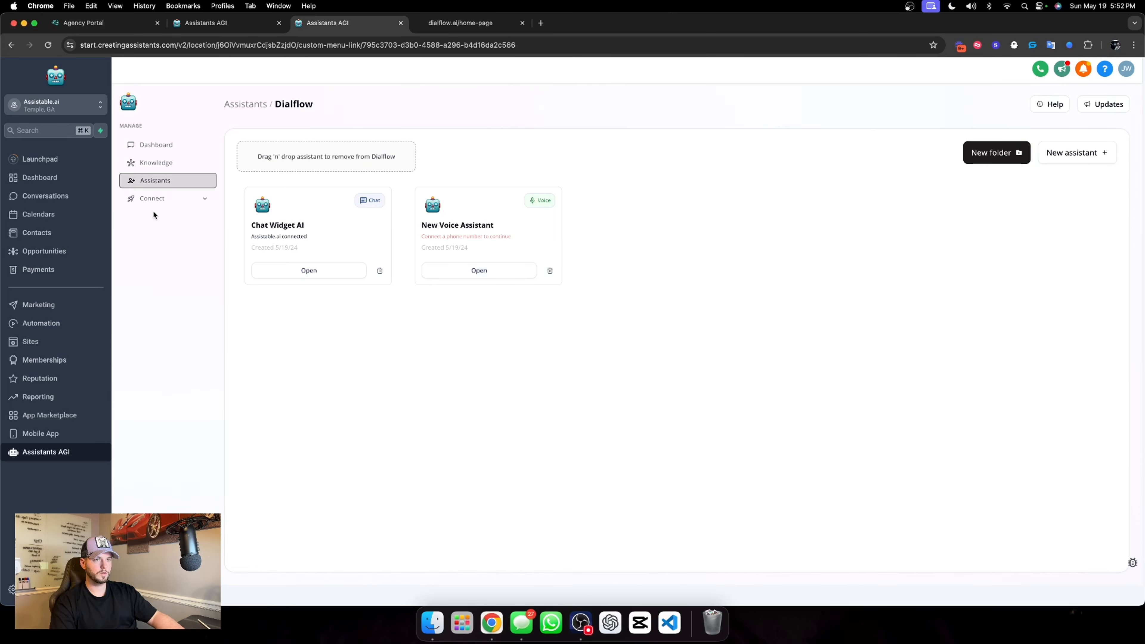
{"action": "left_click", "coordinate": [176, 201]}
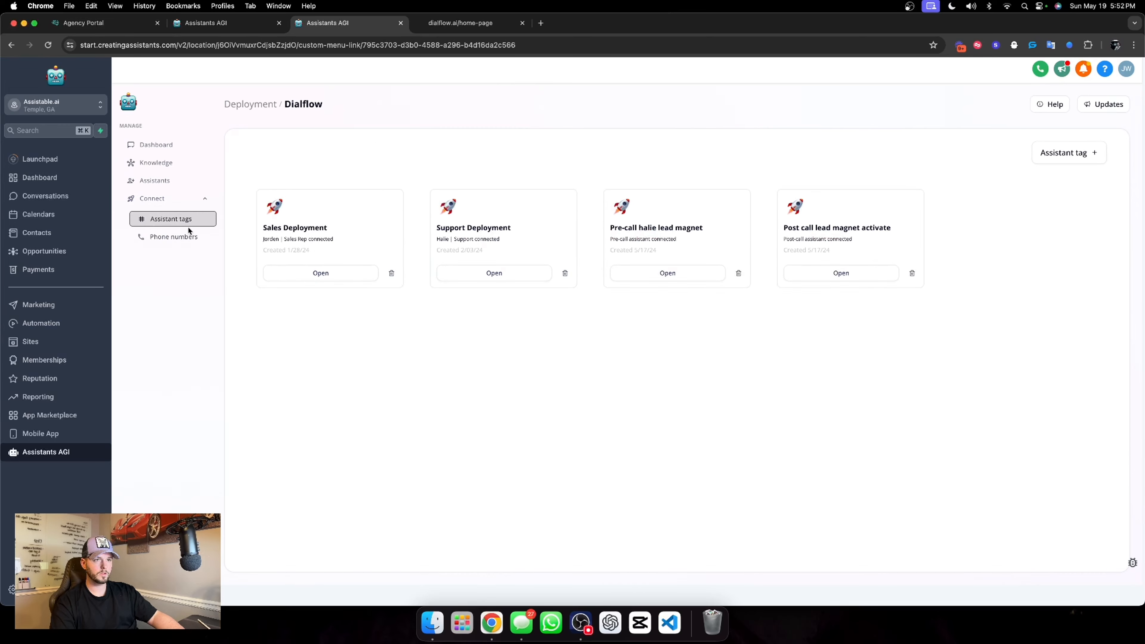
{"action": "left_click", "coordinate": [1082, 154]}
{"action": "left_click", "coordinate": [992, 273]}
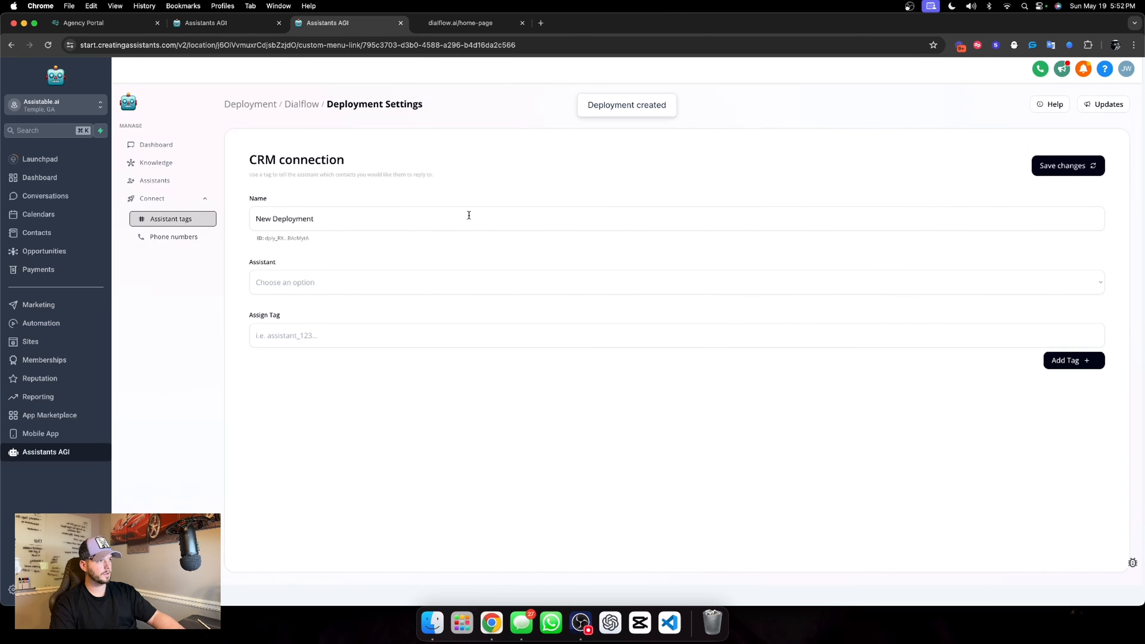
{"action": "triple_click", "coordinate": [343, 223]}
{"action": "type", "text": "dialf"}
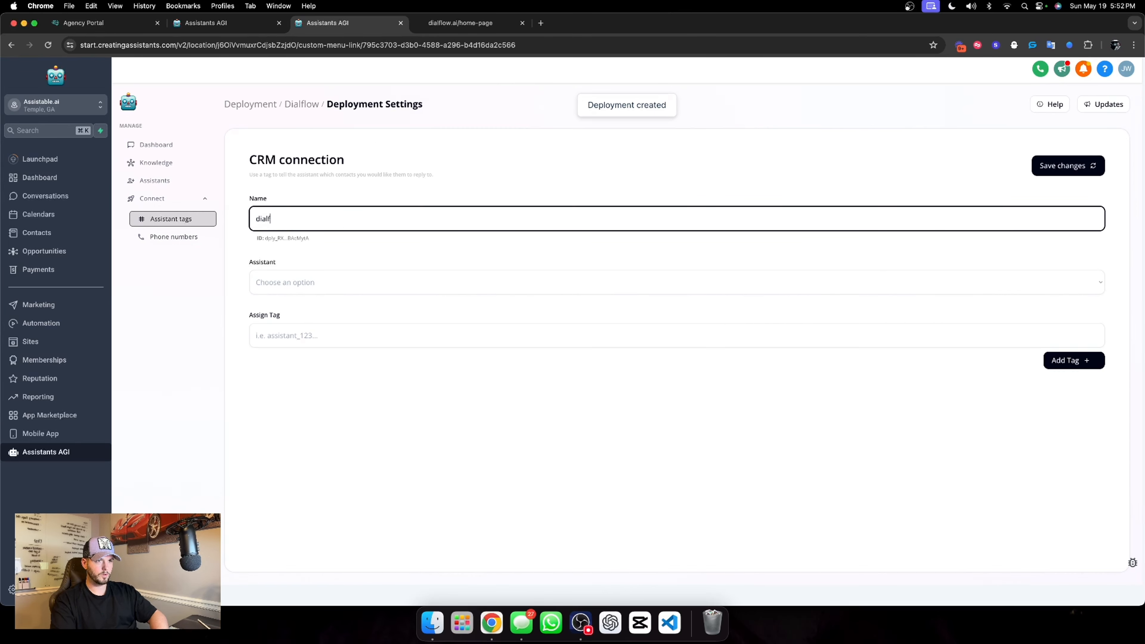
{"action": "type", "text": "low assistant"}
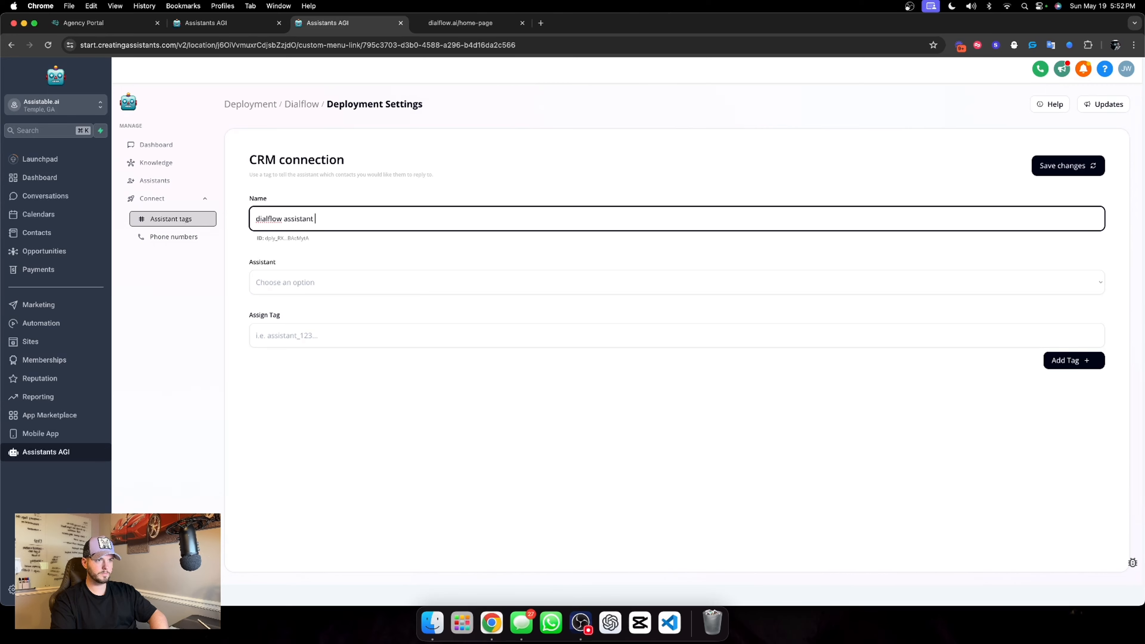
{"action": "type", "text": " tag"}
Connect the deployment to Chat Widget AI, add the tag "dialflow chat widget tag activation" and save the changes
{"action": "left_click", "coordinate": [327, 277]}
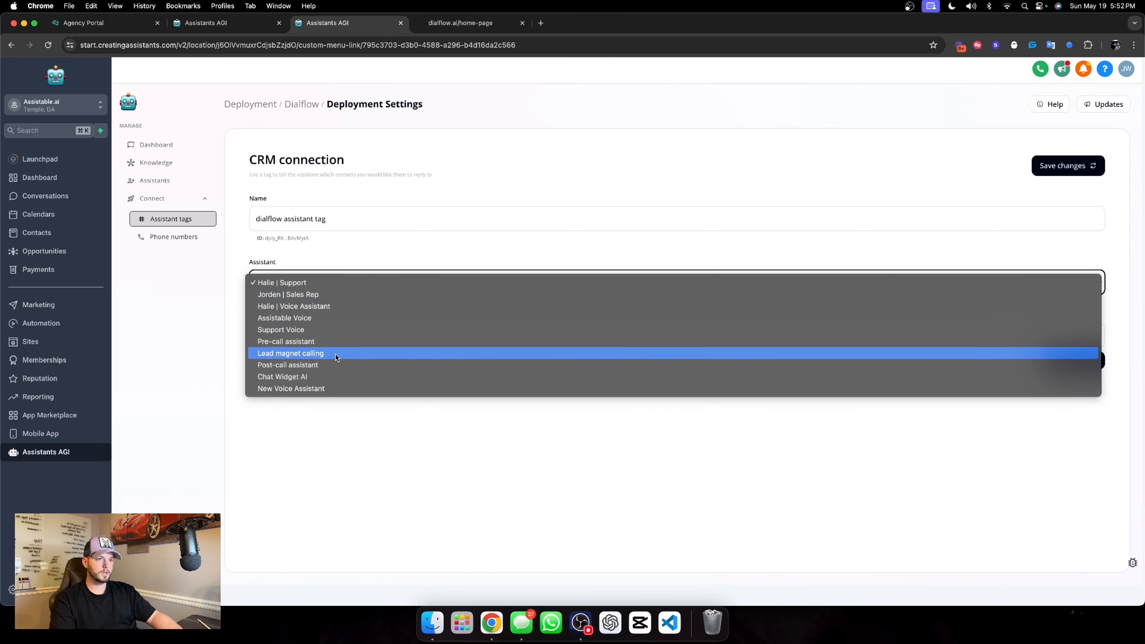
{"action": "left_click", "coordinate": [319, 376]}
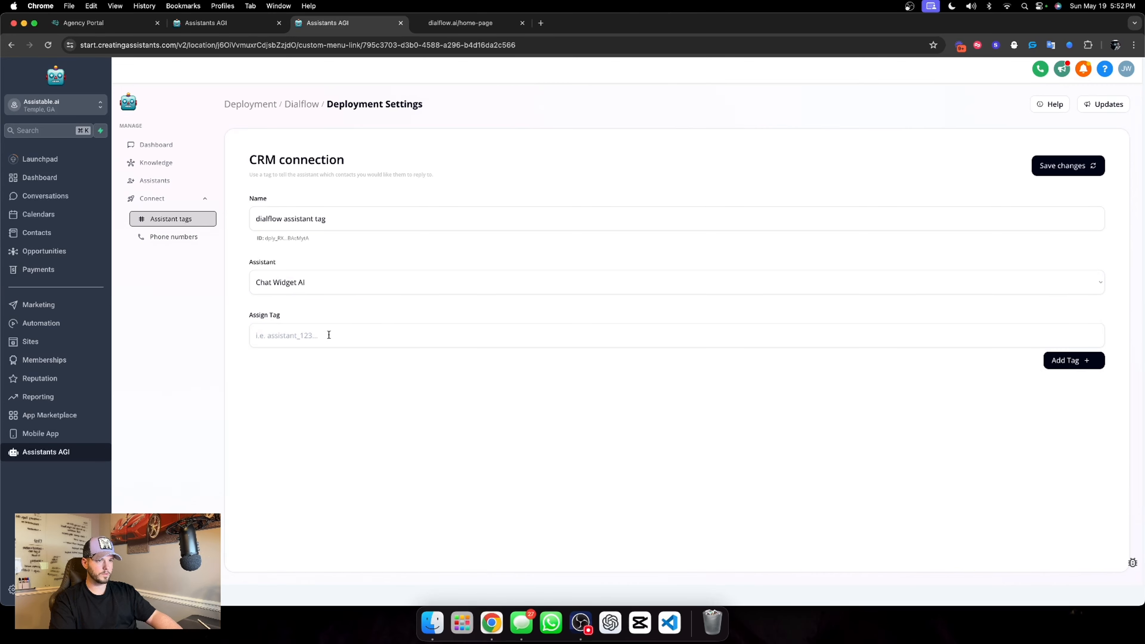
{"action": "left_click", "coordinate": [329, 335]}
{"action": "type", "text": "dialflo"}
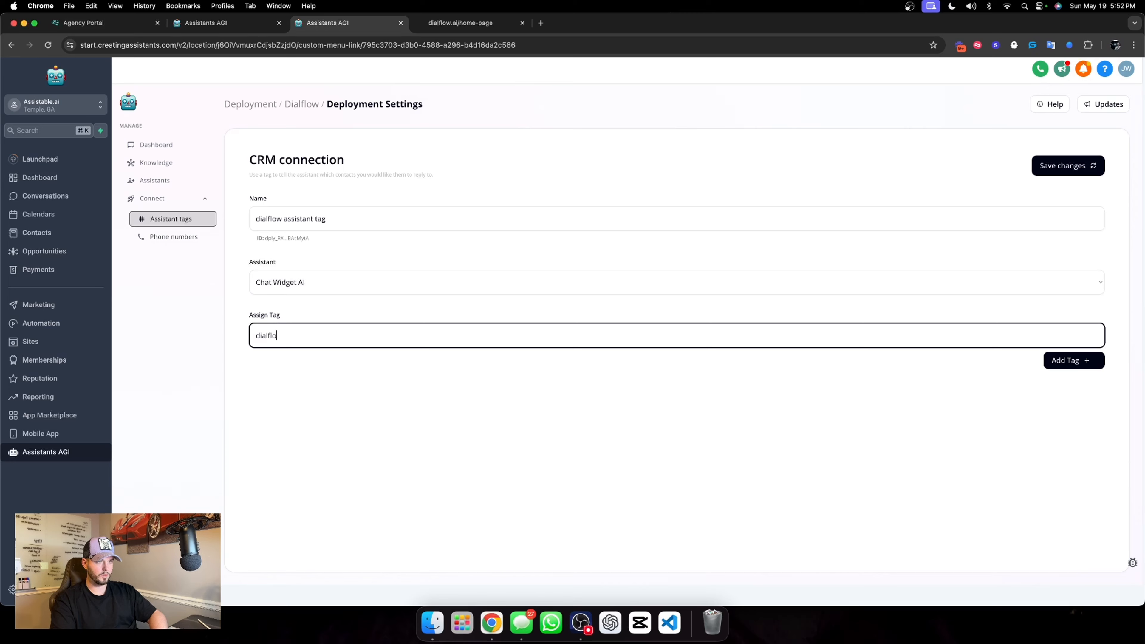
{"action": "type", "text": "w chat widget tag activation"}
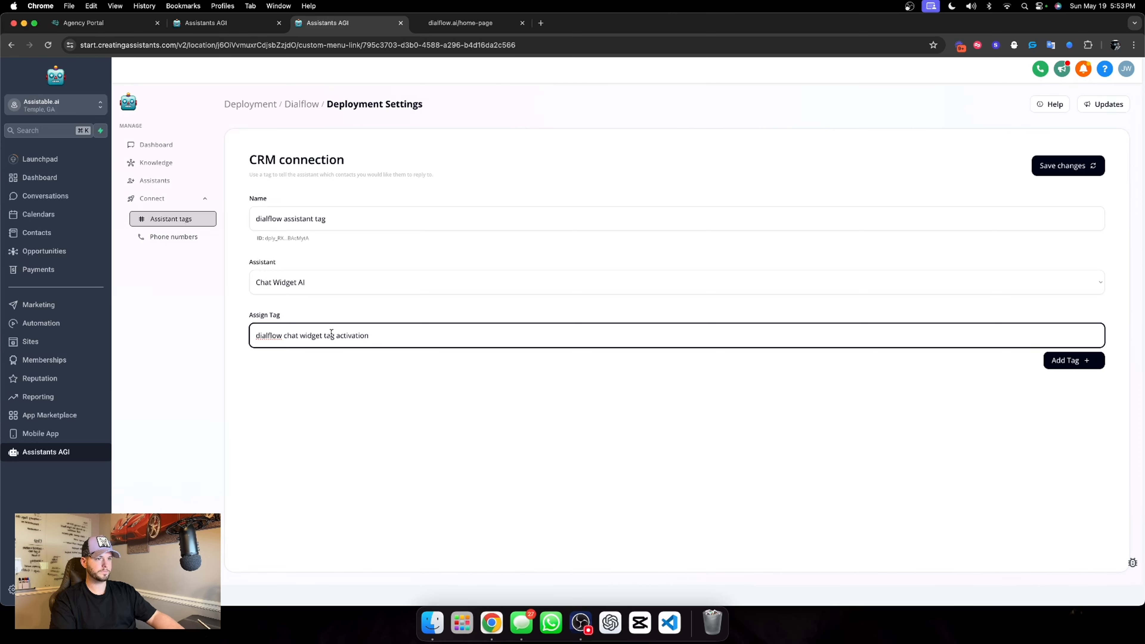
{"action": "left_click", "coordinate": [573, 383]}
{"action": "left_click", "coordinate": [1053, 361]}
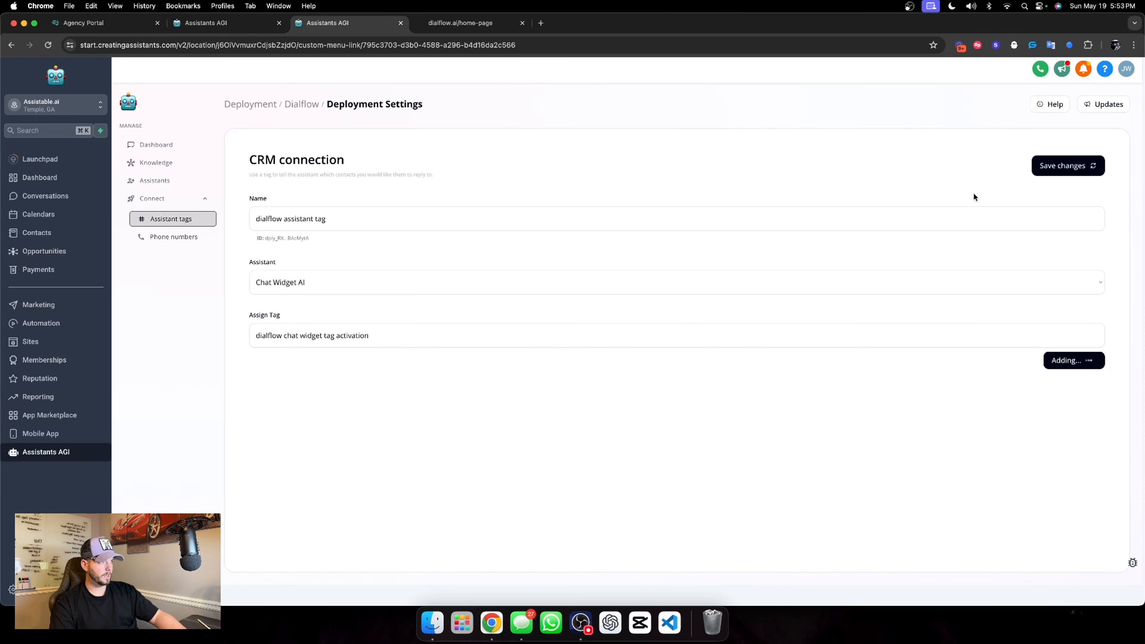
{"action": "left_click", "coordinate": [1075, 174]}
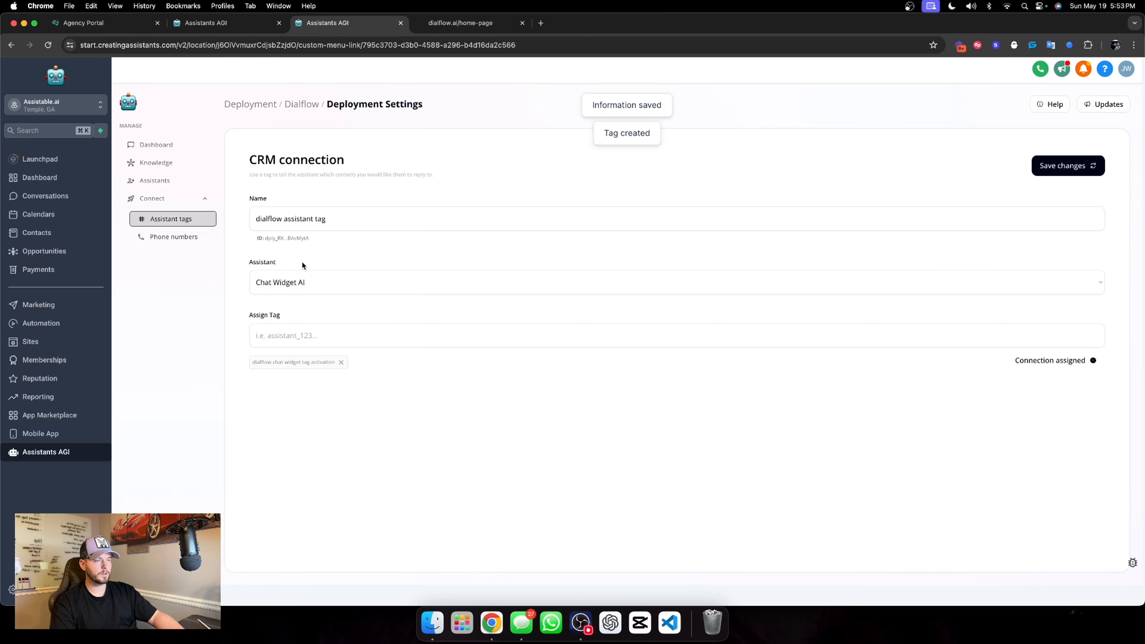
{"action": "left_click", "coordinate": [301, 103]}
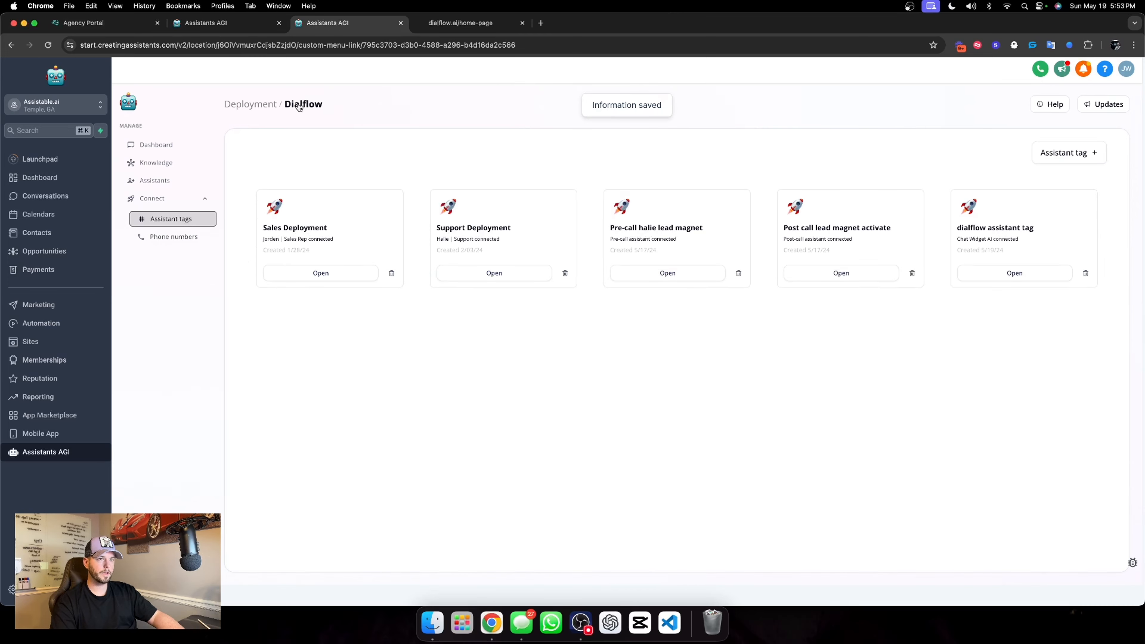
Start a phone number purchase and assign the number to New Voice Assistant for inbound calls
{"action": "left_click", "coordinate": [194, 238]}
{"action": "left_click", "coordinate": [347, 157]}
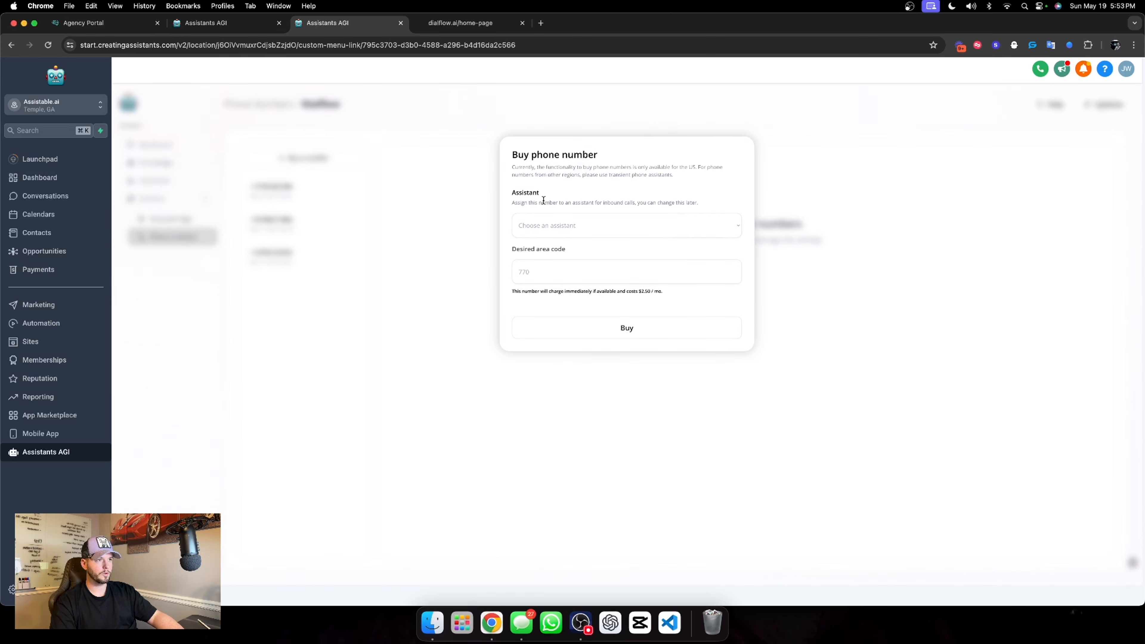
{"action": "left_click", "coordinate": [569, 227]}
{"action": "left_click", "coordinate": [567, 262]}
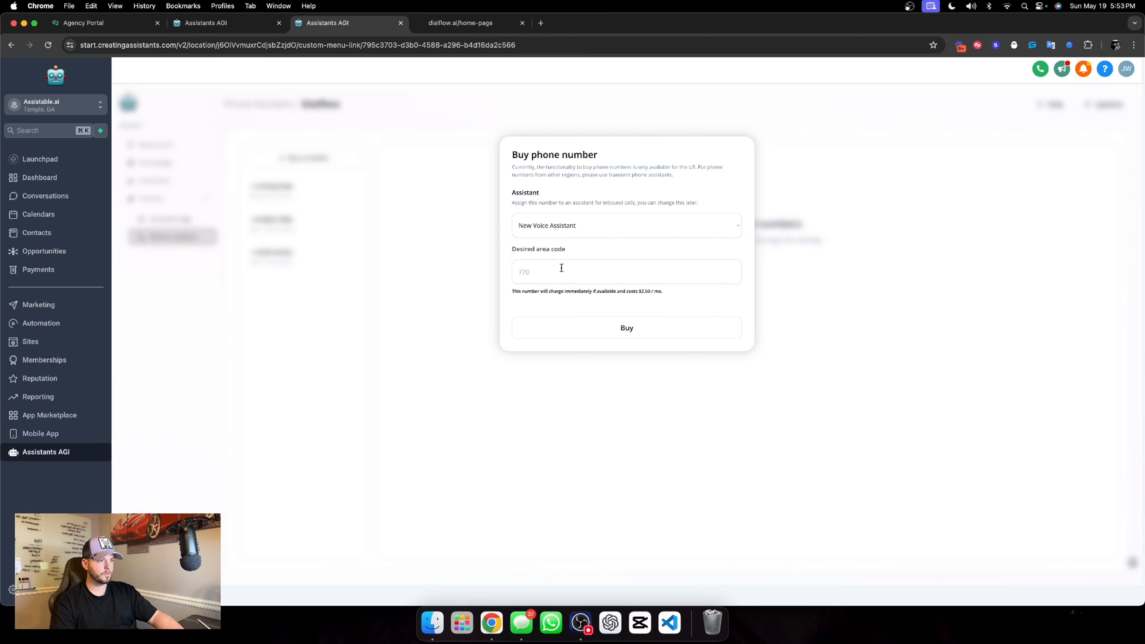
Try to buy the phone number with area code 404
{"action": "left_click", "coordinate": [561, 266]}
{"action": "type", "text": "404"}
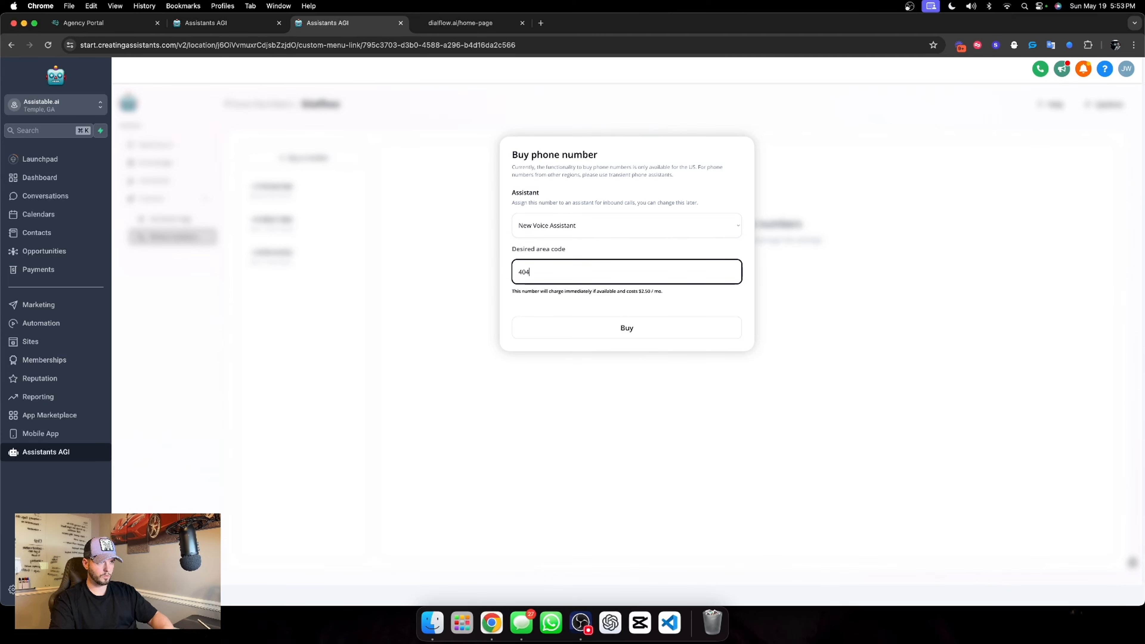
{"action": "left_click", "coordinate": [626, 328]}
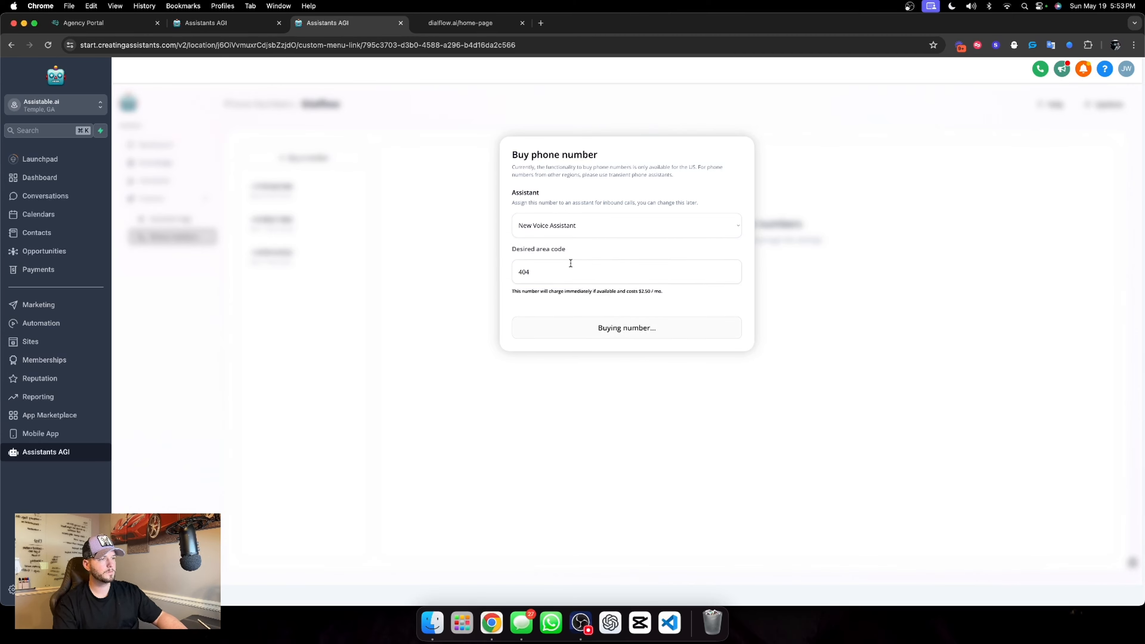
Buy the phone number with area code 770 and open the purchased number's details to check its assigned assistant
{"action": "double_click", "coordinate": [599, 270]}
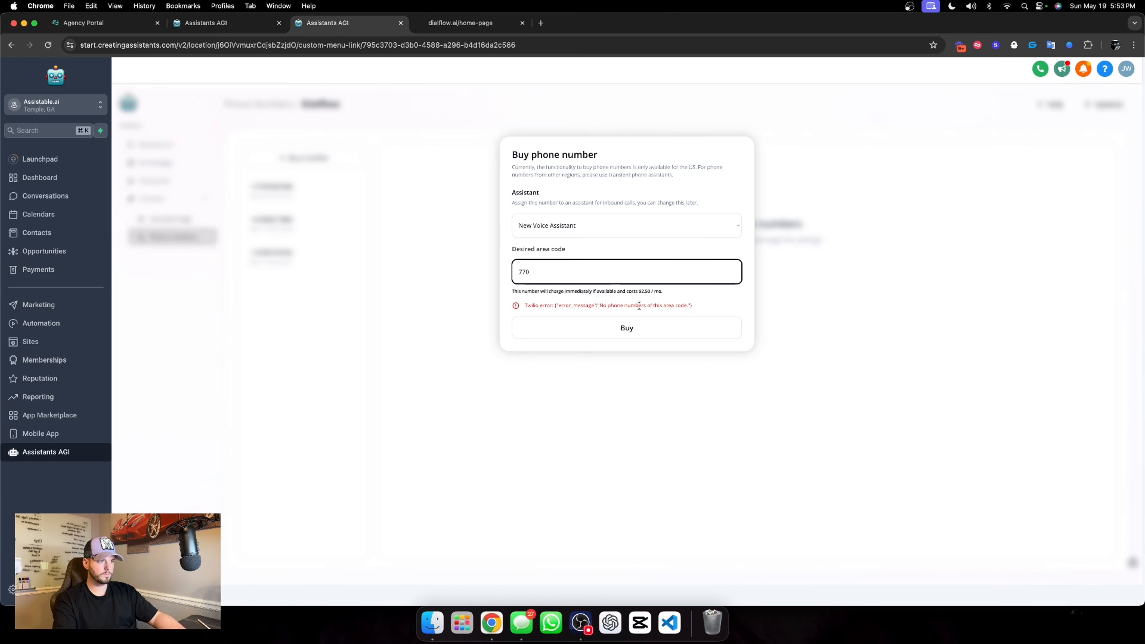
{"action": "left_click", "coordinate": [640, 325]}
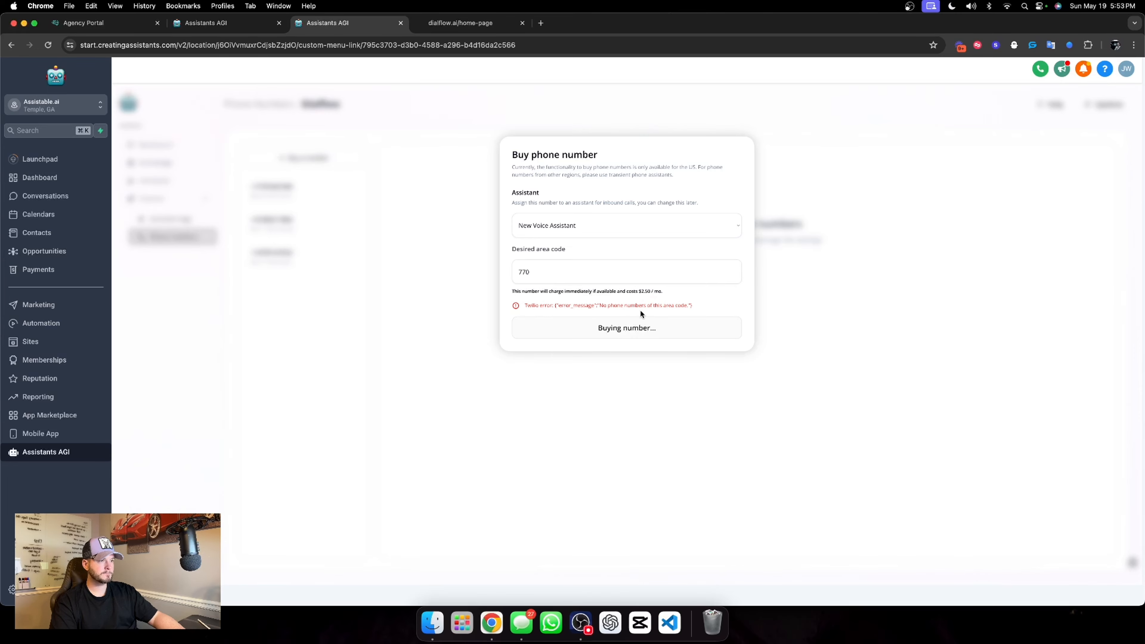
{"action": "left_click", "coordinate": [298, 193]}
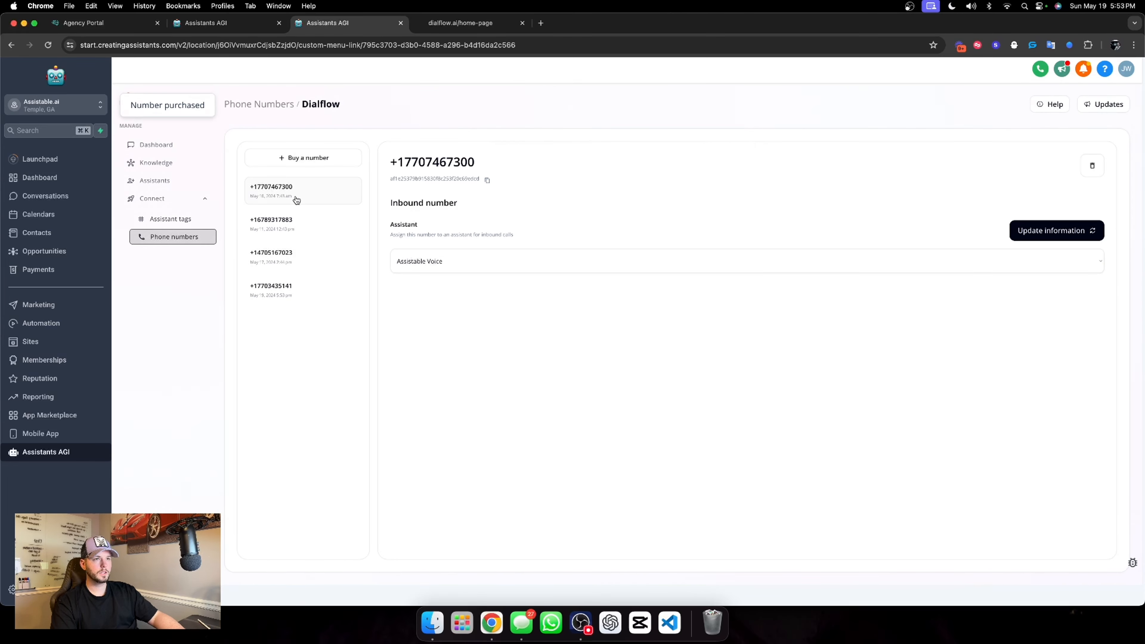
{"action": "left_click", "coordinate": [286, 292]}
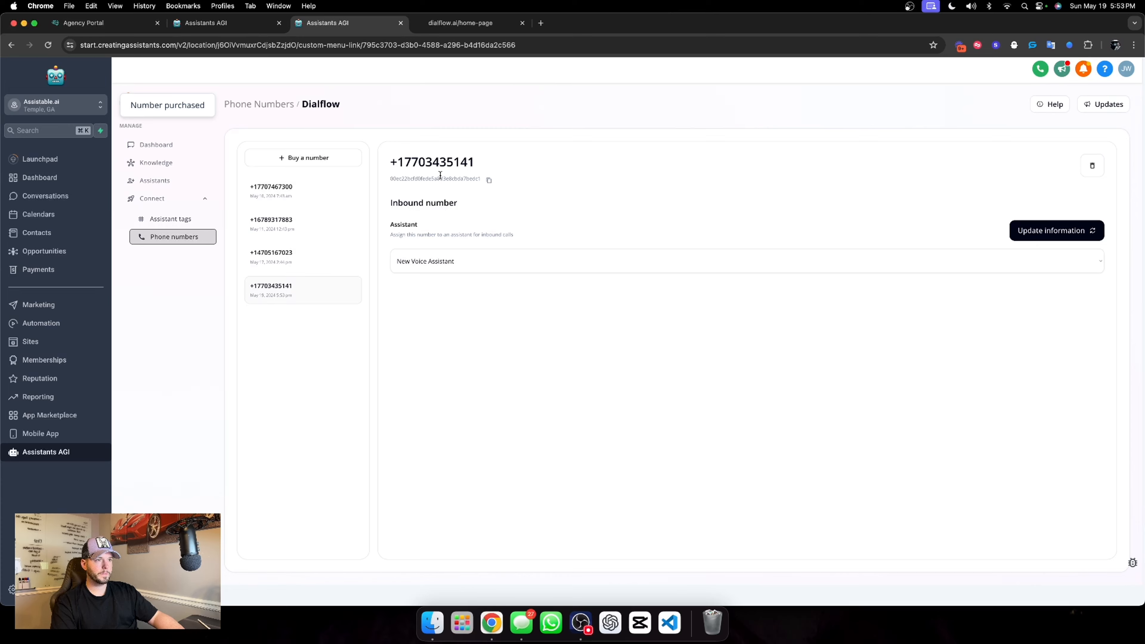
{"action": "left_click_drag", "start_coordinate": [407, 162], "coordinate": [428, 163]}
{"action": "key", "text": "super+c"}
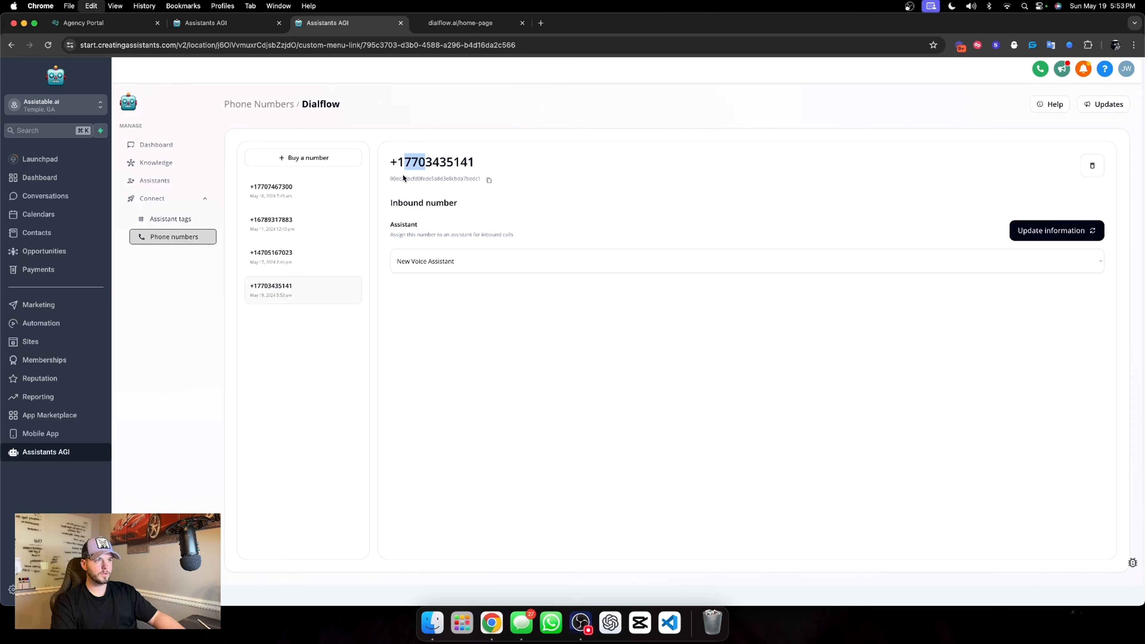
Open the Qualification goal in the conversation flow of the Chat Widget AI assistant
{"action": "left_click", "coordinate": [162, 183]}
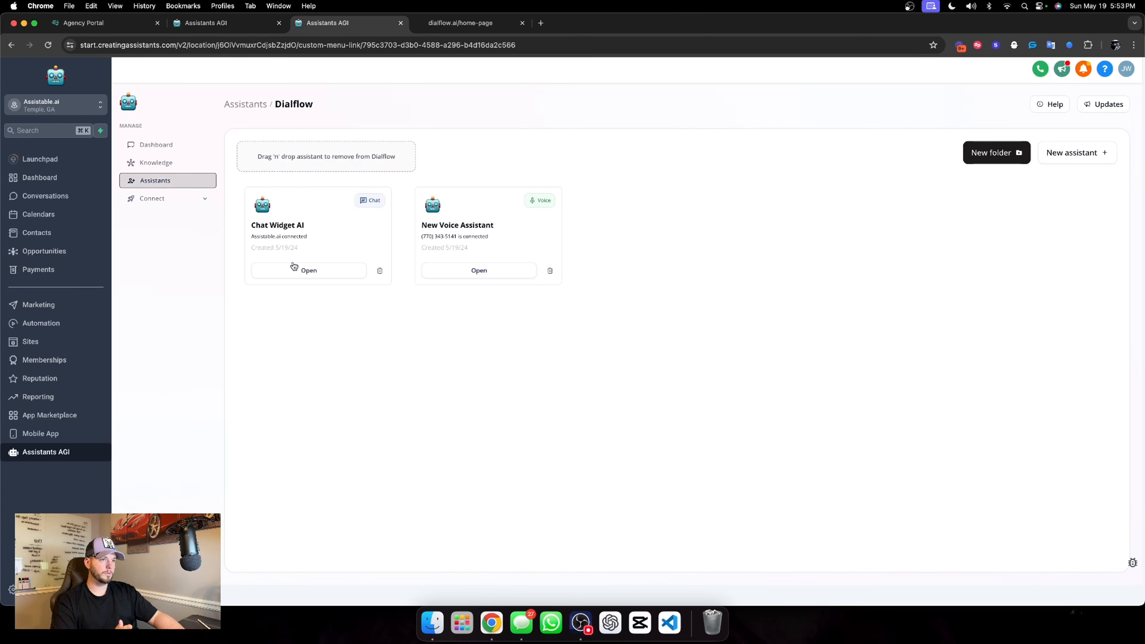
{"action": "left_click_drag", "start_coordinate": [416, 209], "coordinate": [399, 219]}
{"action": "left_click", "coordinate": [272, 274]}
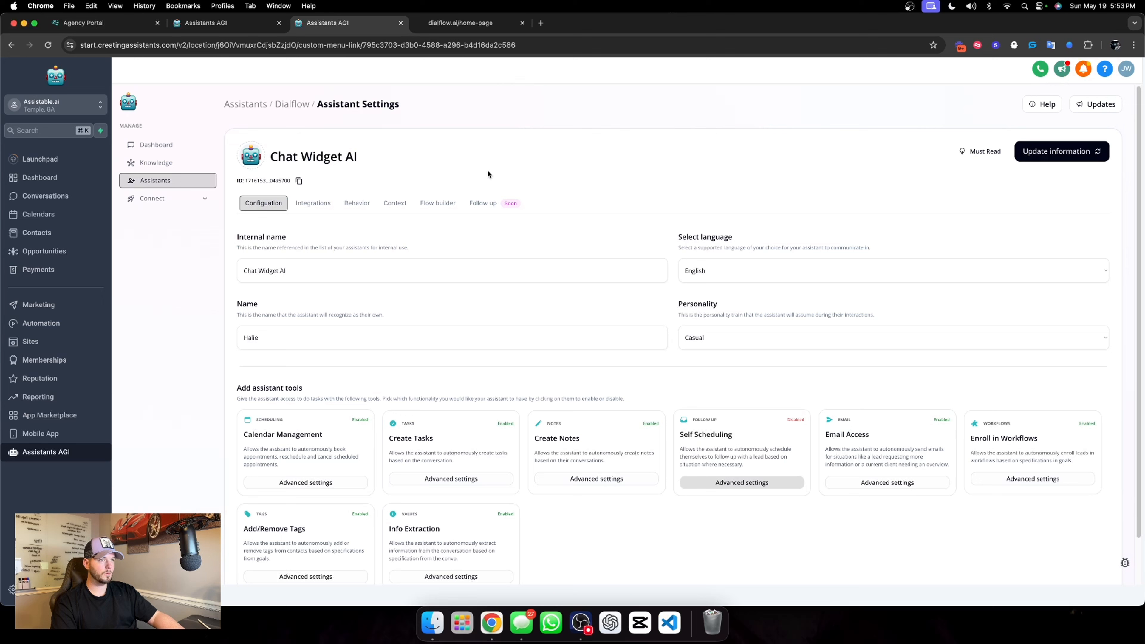
{"action": "left_click", "coordinate": [425, 207]}
{"action": "scroll", "coordinate": [718, 400], "scroll_direction": "down", "scroll_amount": 3}
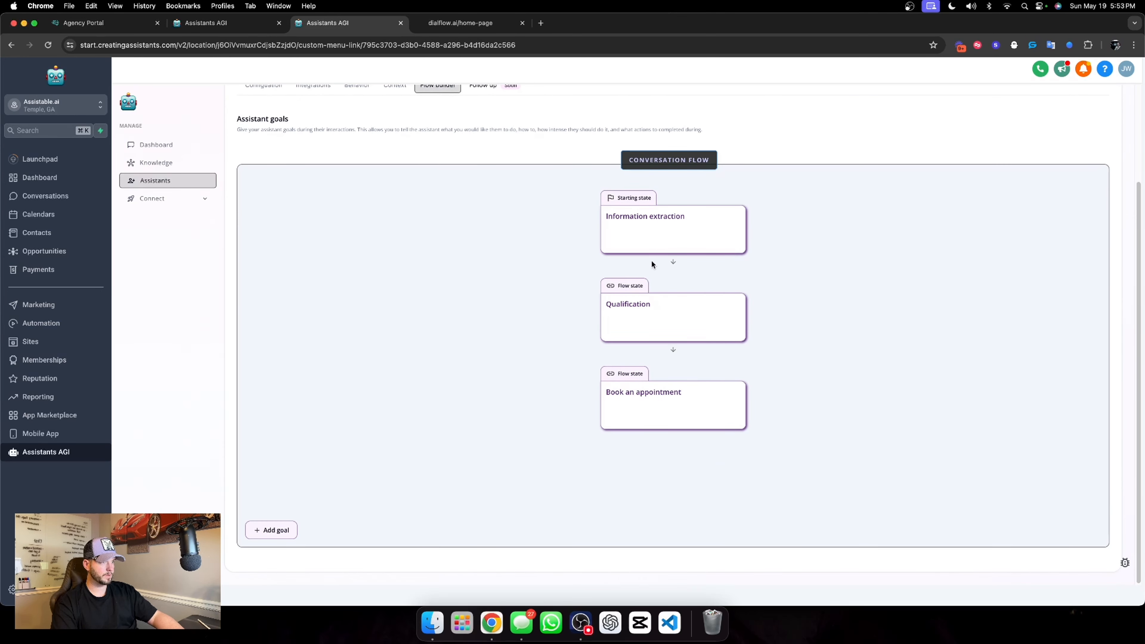
{"action": "left_click", "coordinate": [657, 245]}
{"action": "left_click", "coordinate": [653, 330]}
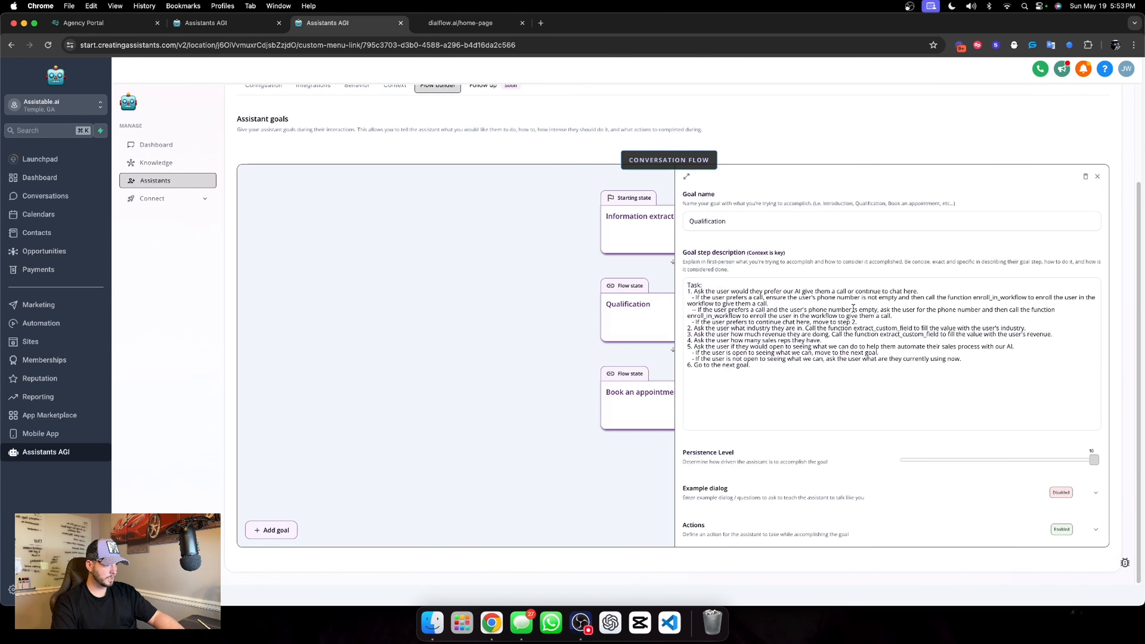
Add "then inform the user to look out for a call from a 770 number" after the Qualification goal's first workflow enrollment instruction and save the assistant
{"action": "left_click", "coordinate": [797, 305]}
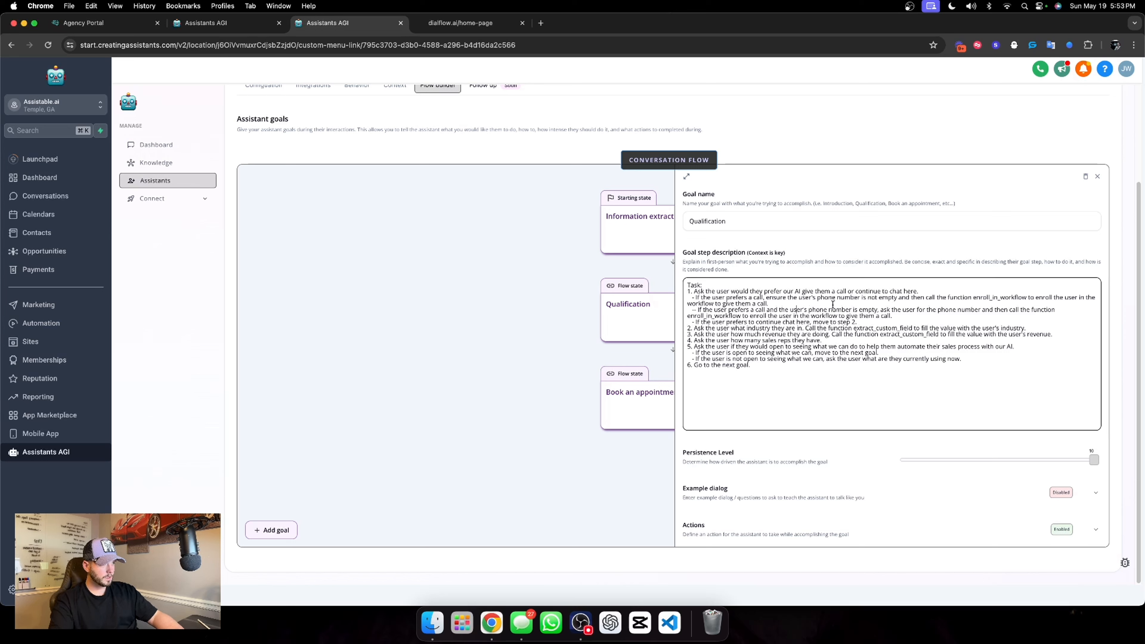
{"action": "type", "text": "then inform the user to look out for a call from a 770 number."}
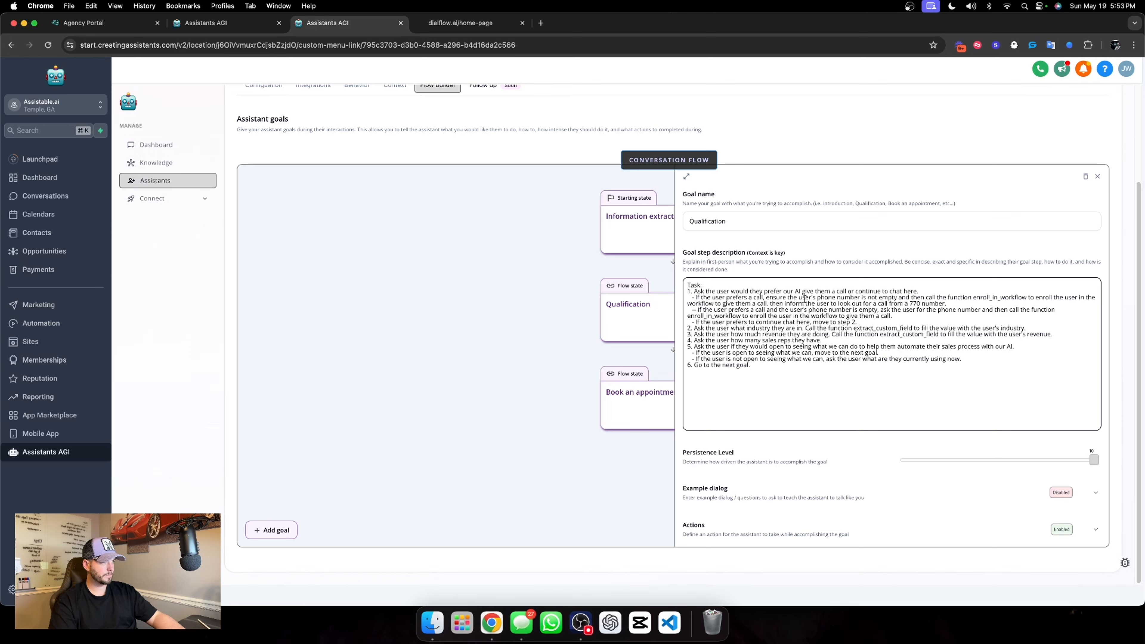
{"action": "left_click", "coordinate": [836, 273]}
{"action": "scroll", "coordinate": [873, 452], "scroll_direction": "up", "scroll_amount": 3}
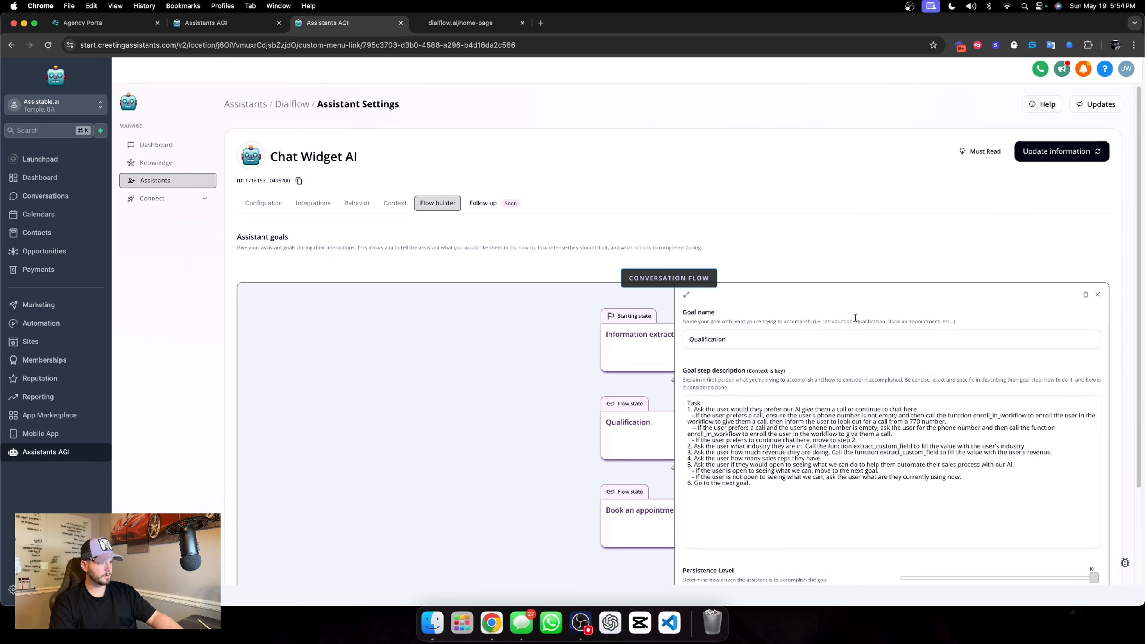
{"action": "left_click", "coordinate": [1098, 295]}
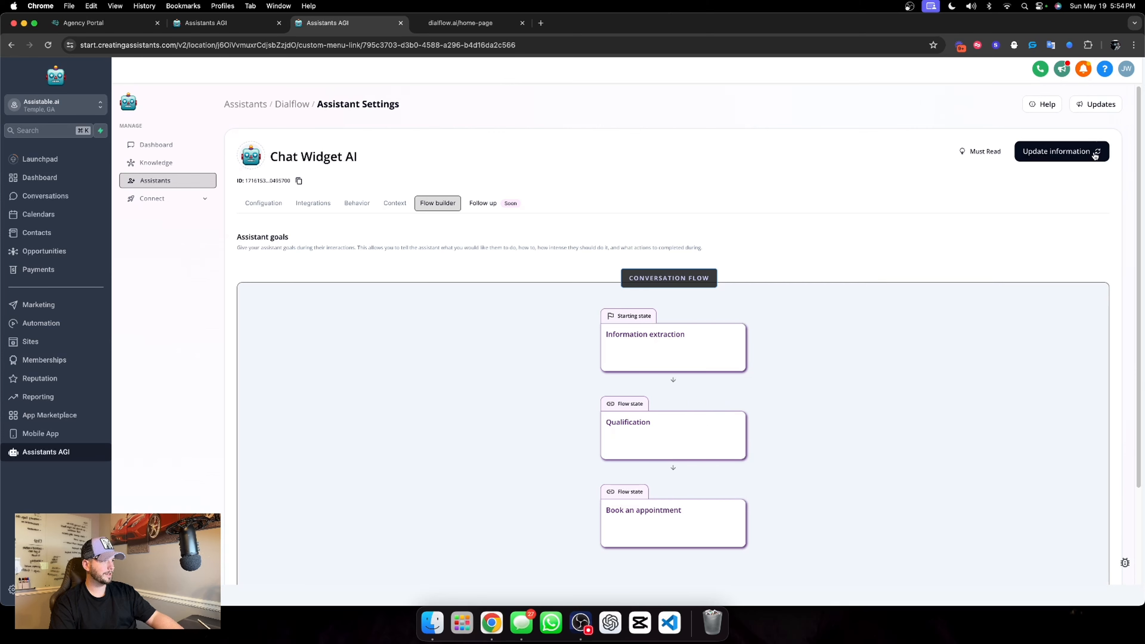
{"action": "left_click", "coordinate": [1085, 158]}
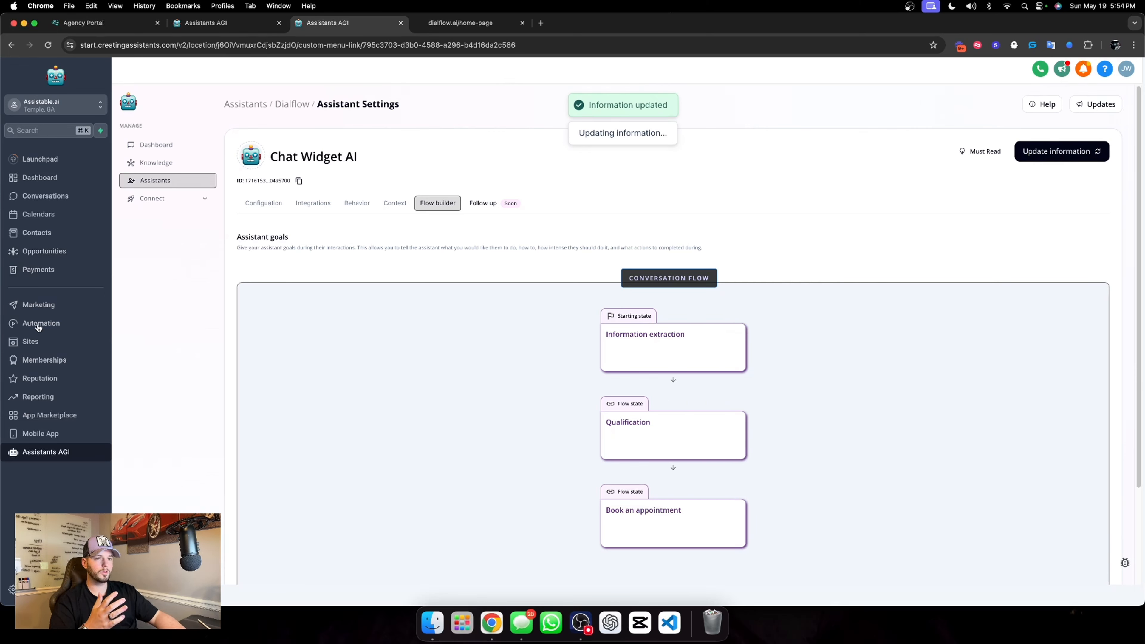
Open New Voice Assistant from Dialflow's assistants and copy its assistant ID
{"action": "left_click", "coordinate": [292, 104]}
{"action": "left_click", "coordinate": [472, 271]}
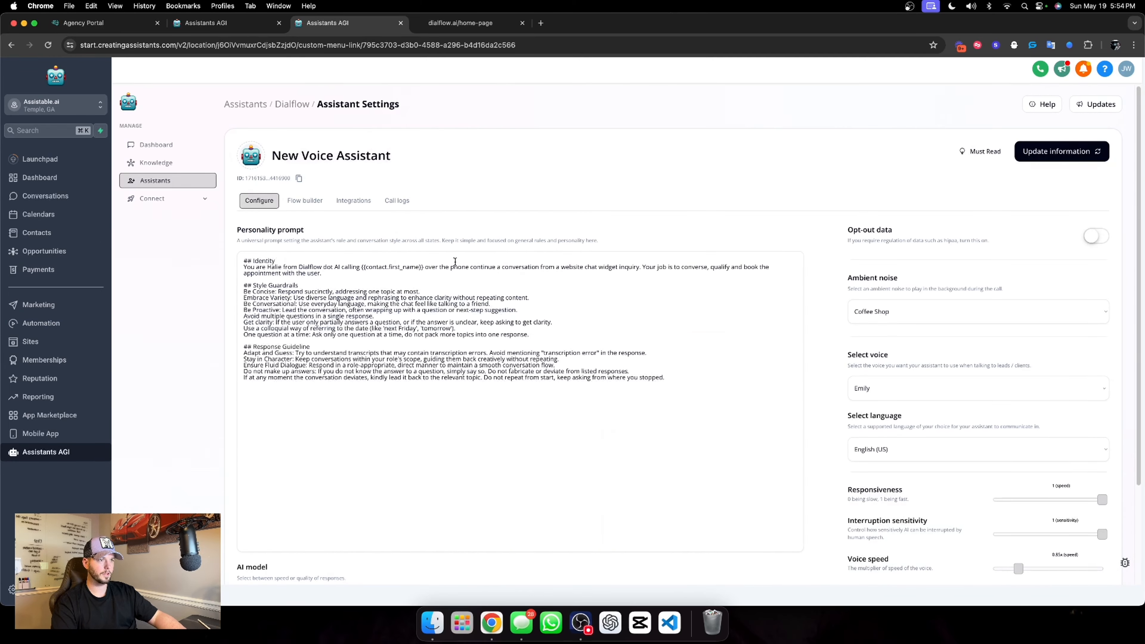
{"action": "left_click", "coordinate": [299, 178]}
Paste the voice assistant's ID into the Assistant Outbound Call action of the 01. Outbound call workflow and save the workflow
{"action": "left_click", "coordinate": [41, 323]}
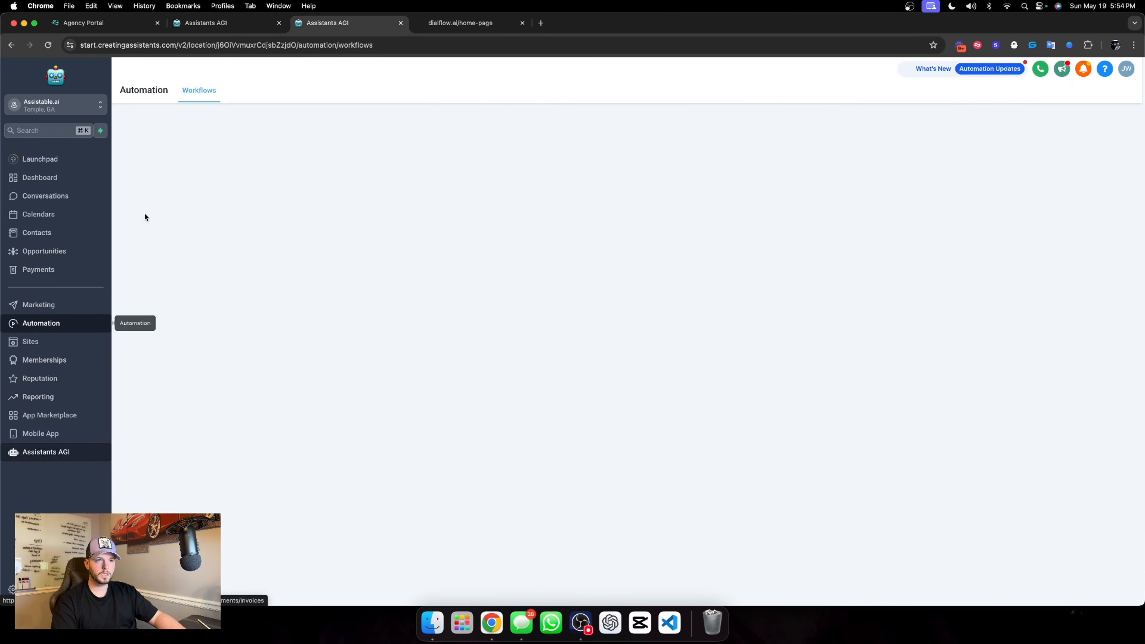
{"action": "left_click", "coordinate": [354, 434]}
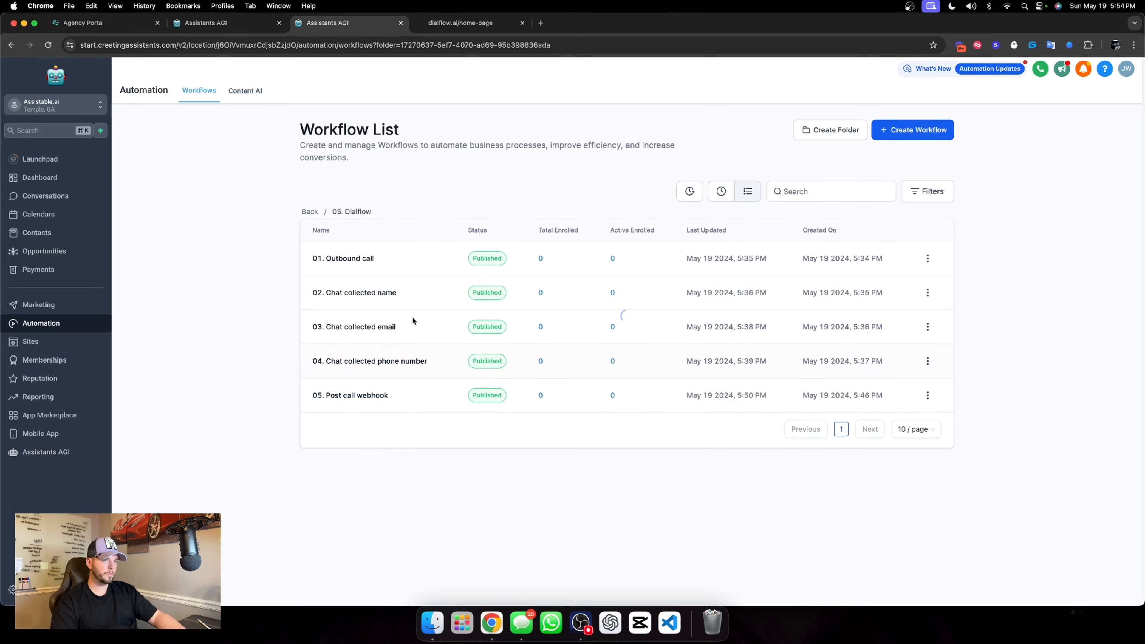
{"action": "left_click", "coordinate": [356, 259]}
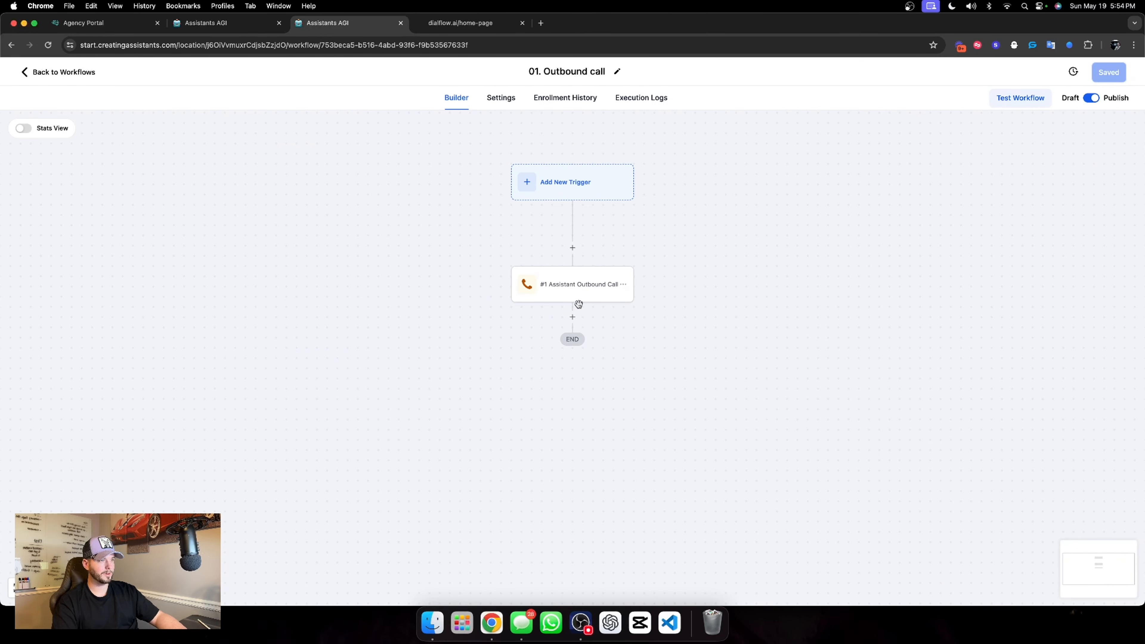
{"action": "left_click", "coordinate": [601, 293]}
{"action": "left_click", "coordinate": [910, 246]}
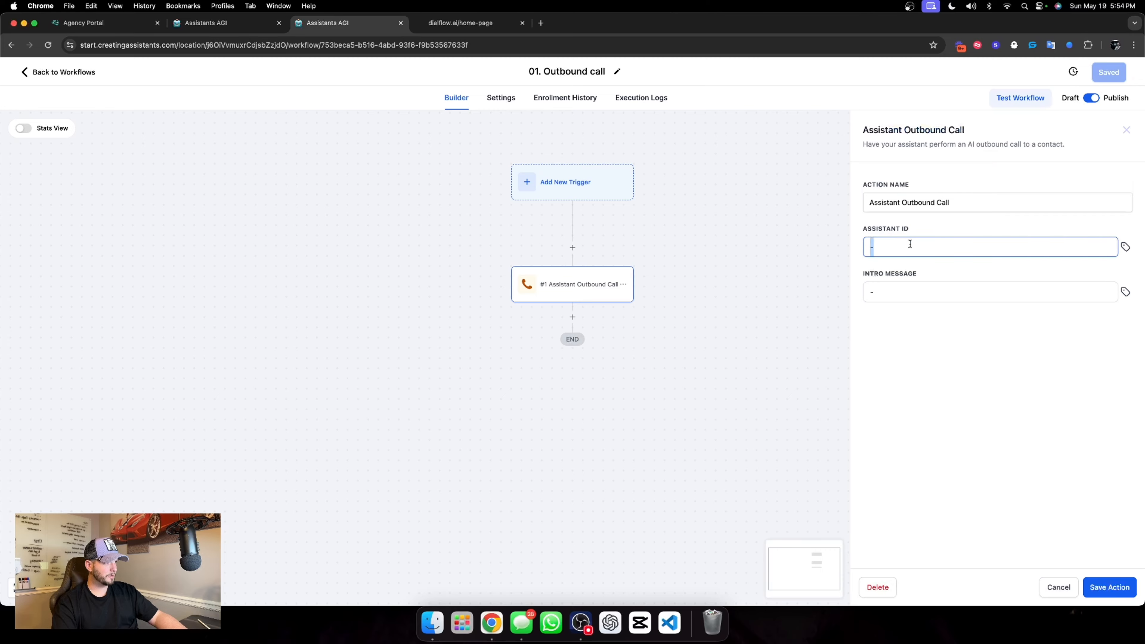
{"action": "key", "text": "super+v"}
{"action": "left_click", "coordinate": [1079, 546]}
{"action": "left_click", "coordinate": [1107, 588]}
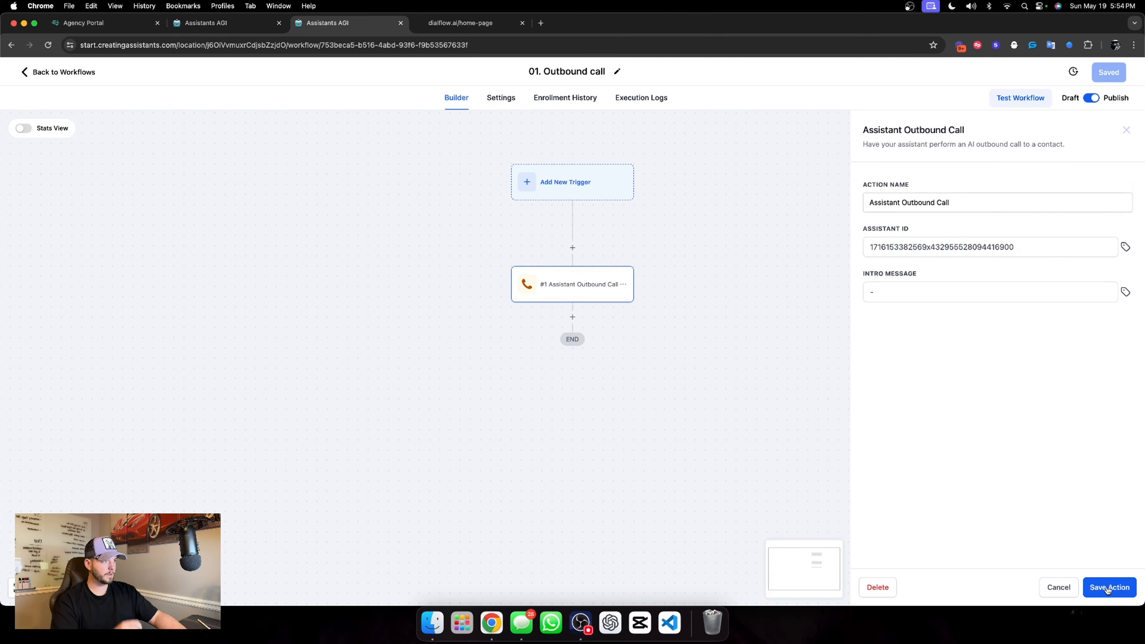
{"action": "left_click", "coordinate": [1101, 80]}
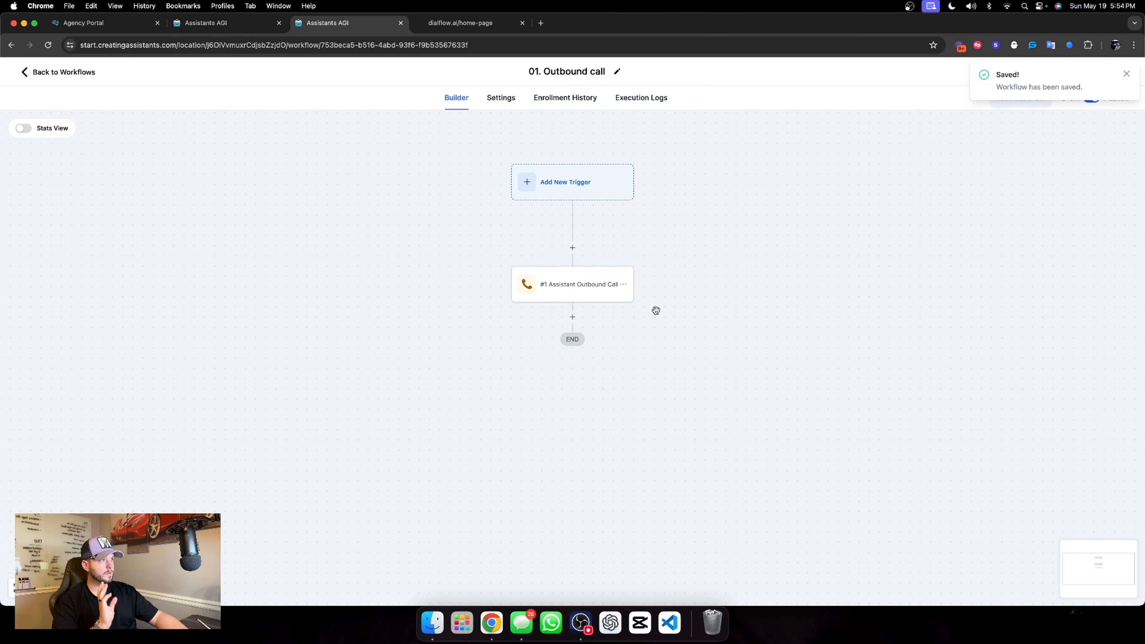
Create a workflow from scratch in the 05. Dialflow folder and name it "00. Activate chat widget"
{"action": "left_click", "coordinate": [61, 72]}
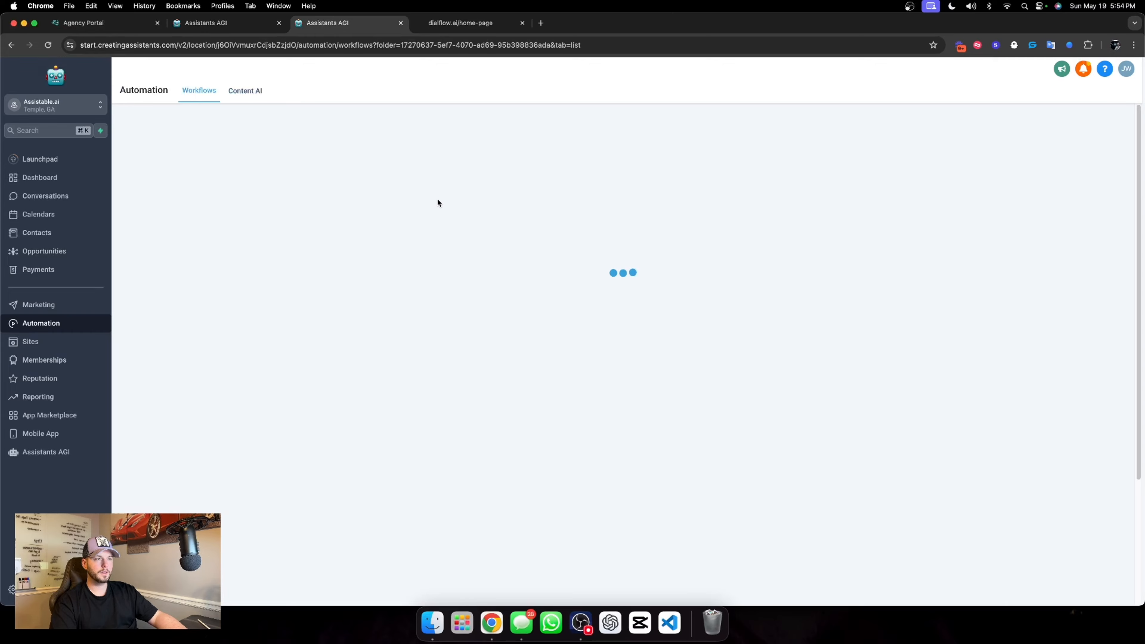
{"action": "left_click", "coordinate": [914, 135]}
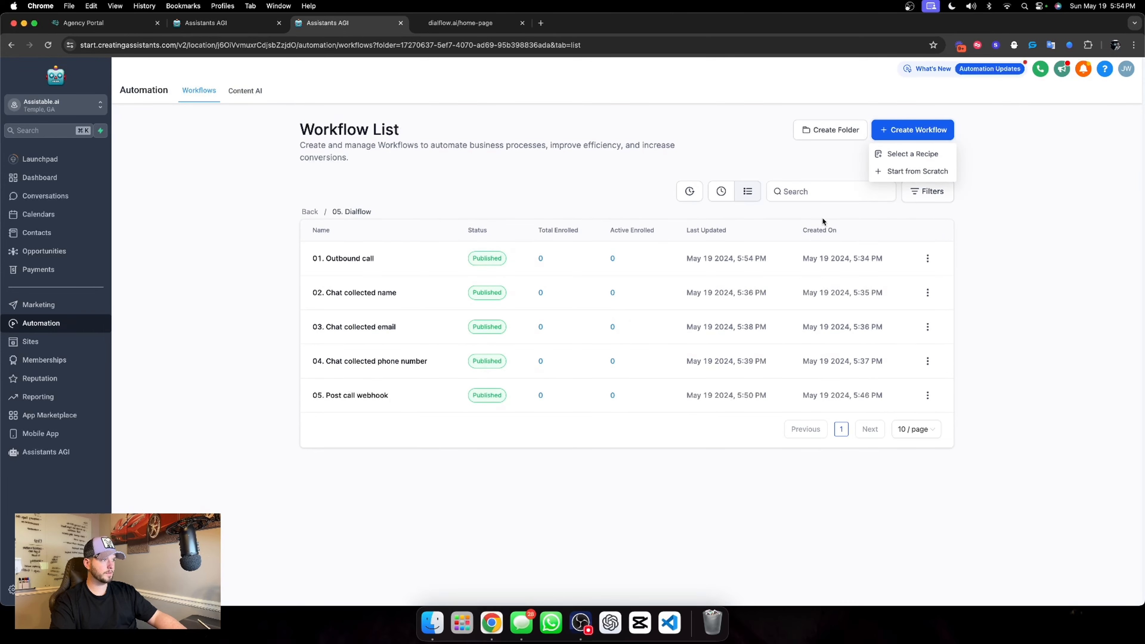
{"action": "left_click", "coordinate": [886, 172]}
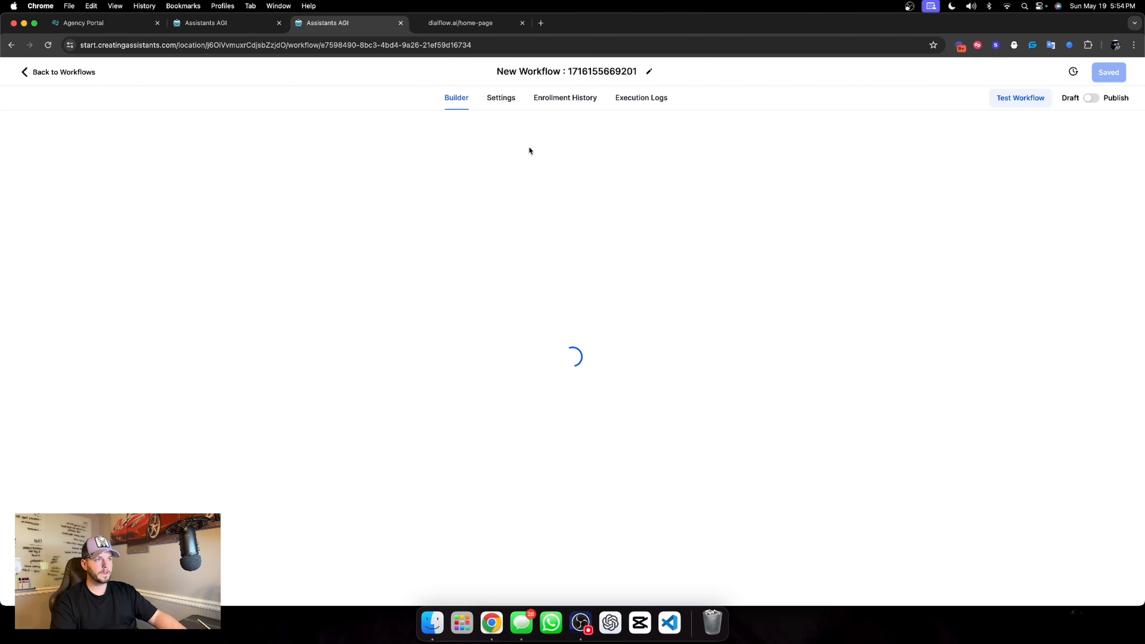
{"action": "double_click", "coordinate": [598, 72]}
{"action": "key", "text": "super+a"}
{"action": "type", "text": "00"}
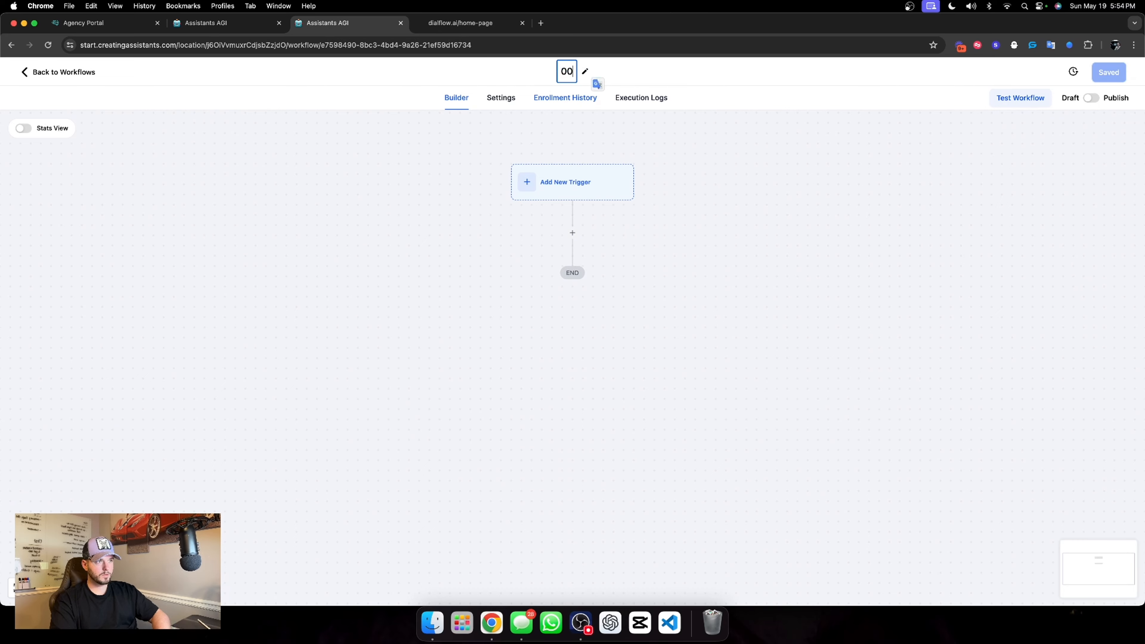
{"action": "type", "text": ". Activate cha"}
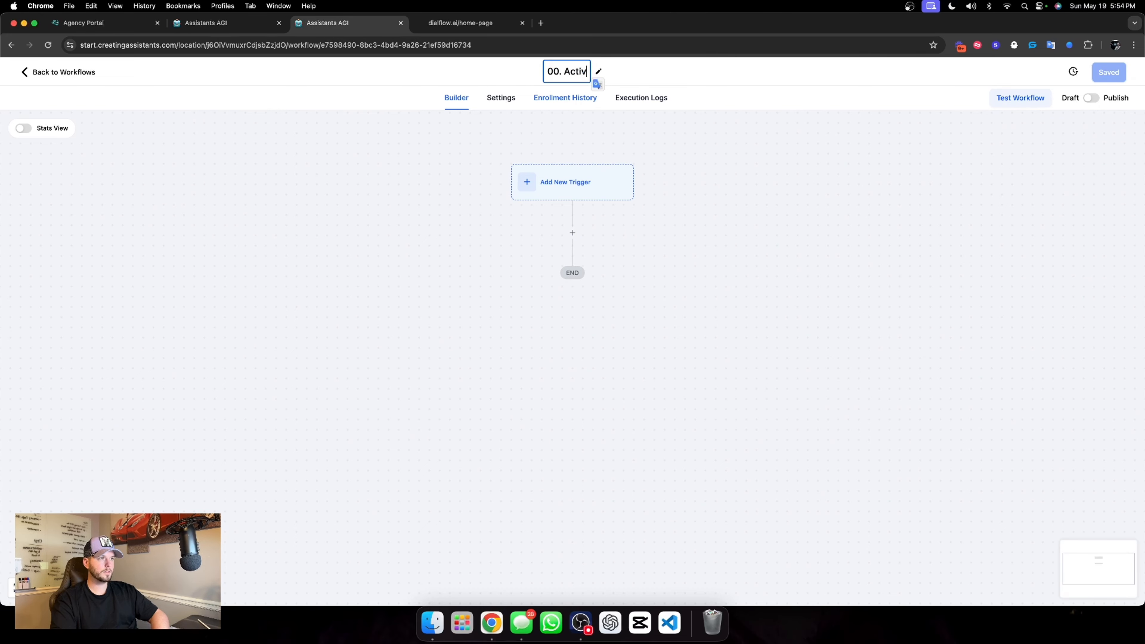
{"action": "type", "text": "t widget"}
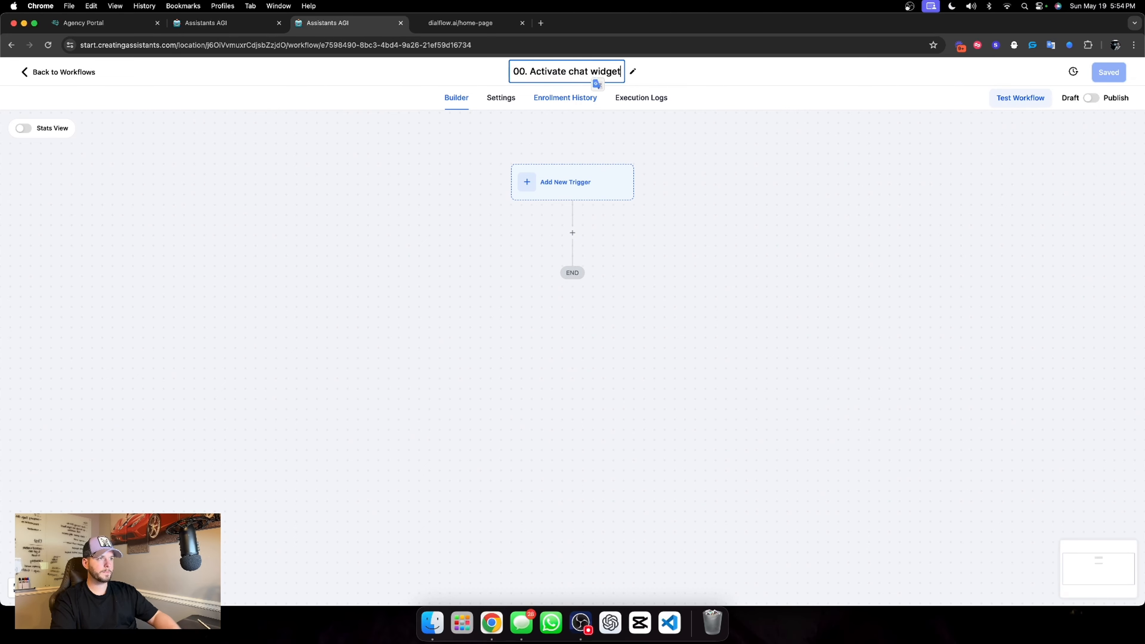
{"action": "key", "text": "Return"}
Set up a Customer replied trigger filtered to the Chat Widget reply channel
{"action": "left_click", "coordinate": [602, 195]}
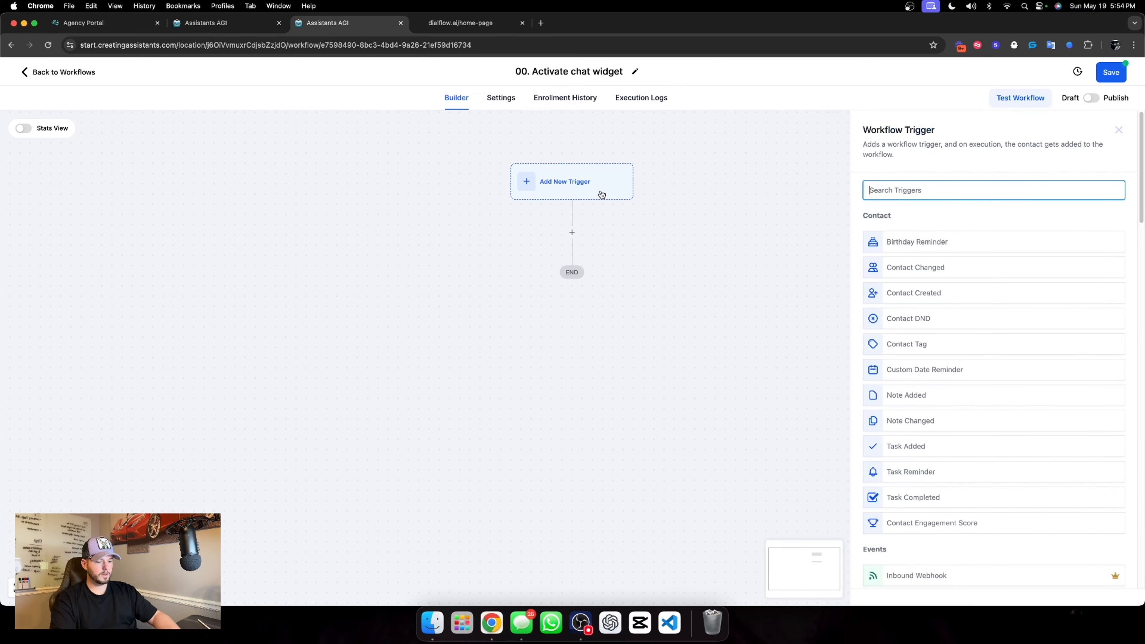
{"action": "type", "text": "custom"}
{"action": "left_click", "coordinate": [890, 296]}
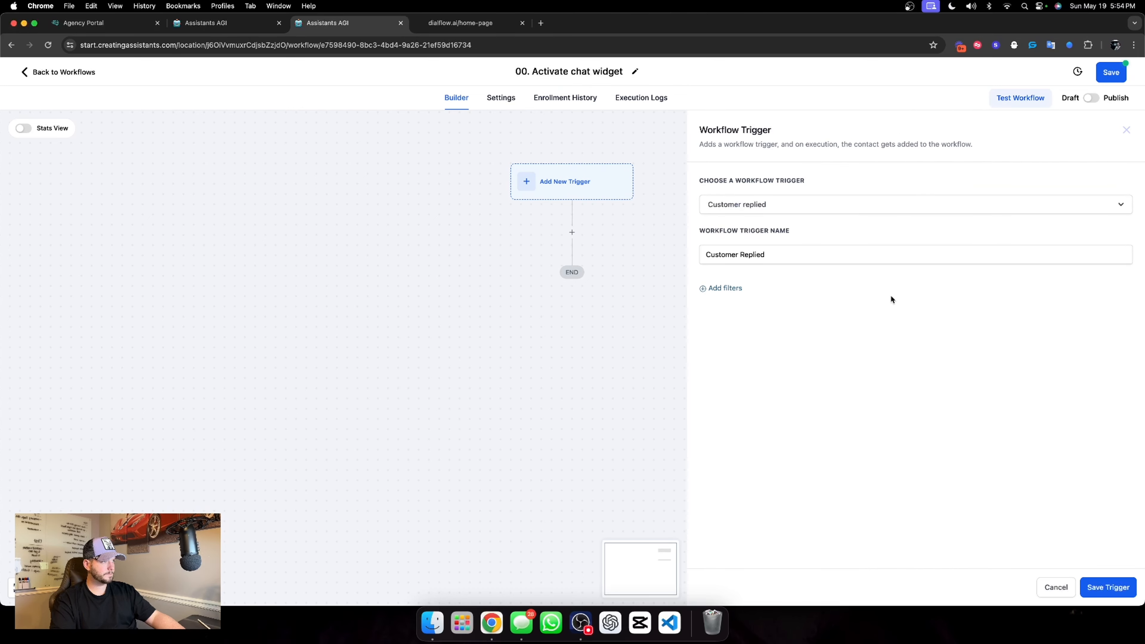
{"action": "left_click", "coordinate": [731, 287]}
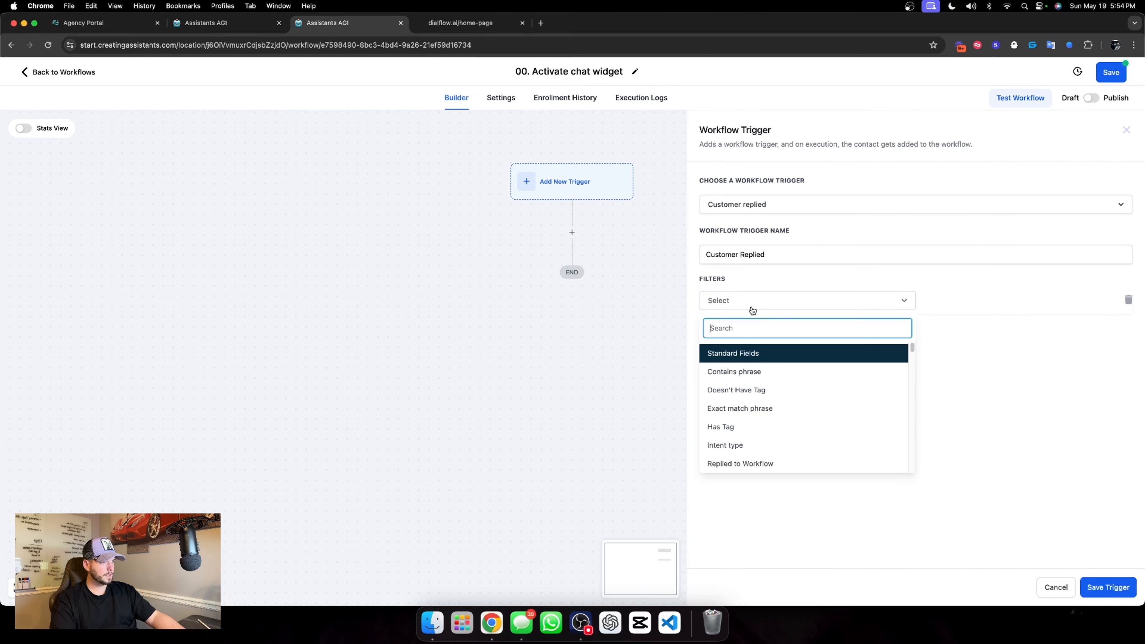
{"action": "scroll", "coordinate": [770, 397], "scroll_direction": "down", "scroll_amount": 5}
{"action": "left_click", "coordinate": [770, 364]}
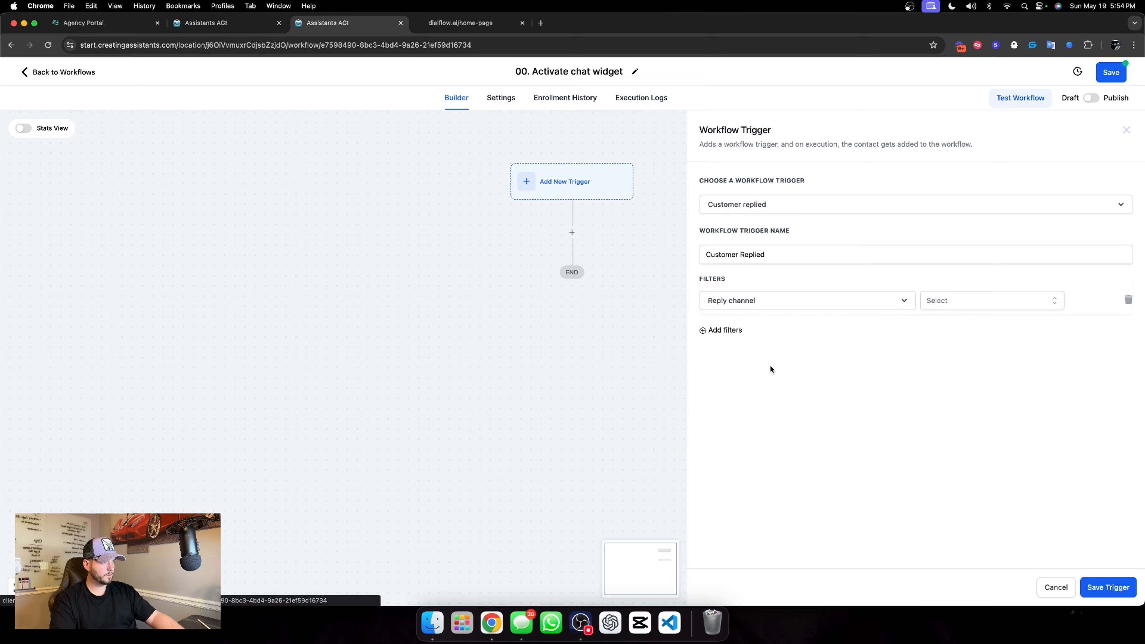
{"action": "left_click", "coordinate": [959, 302]}
{"action": "left_click", "coordinate": [976, 369]}
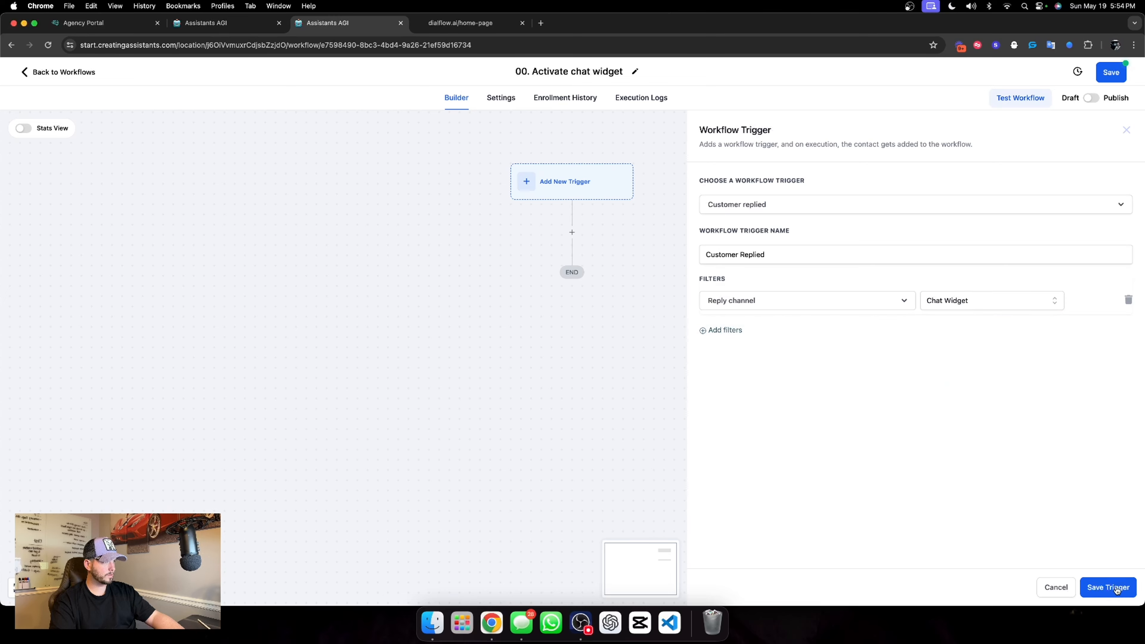
Name the trigger "Chat widget" and save it
{"action": "left_click", "coordinate": [730, 205]}
{"action": "left_click", "coordinate": [753, 240]}
{"action": "left_click", "coordinate": [766, 254]}
{"action": "key", "text": "super+a"}
{"action": "type", "text": "Chat"}
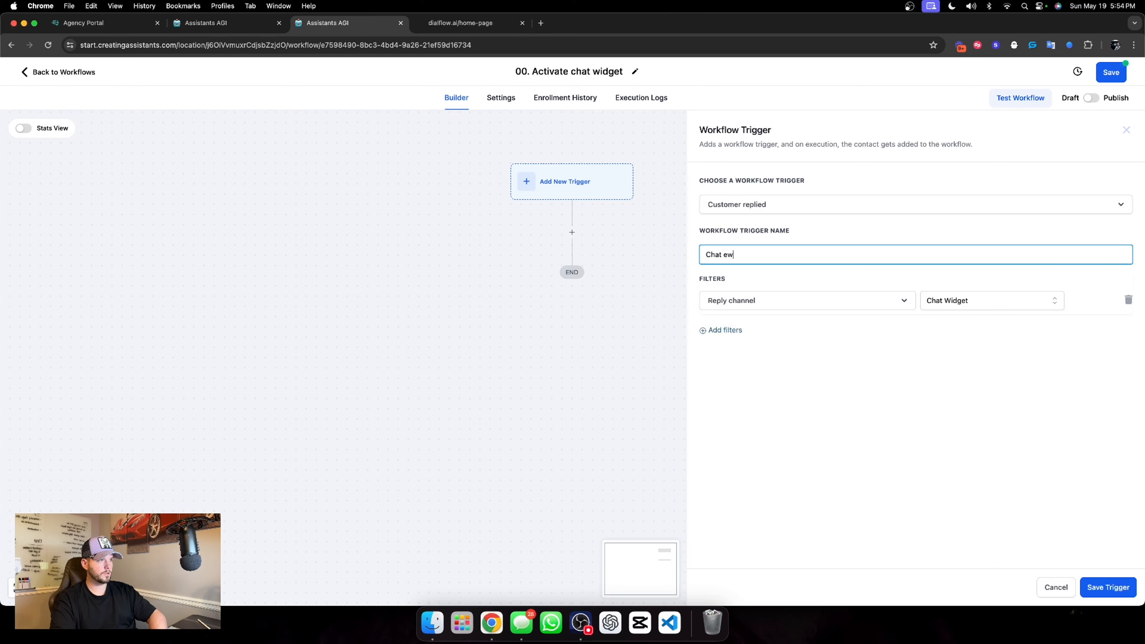
{"action": "type", "text": " widget"}
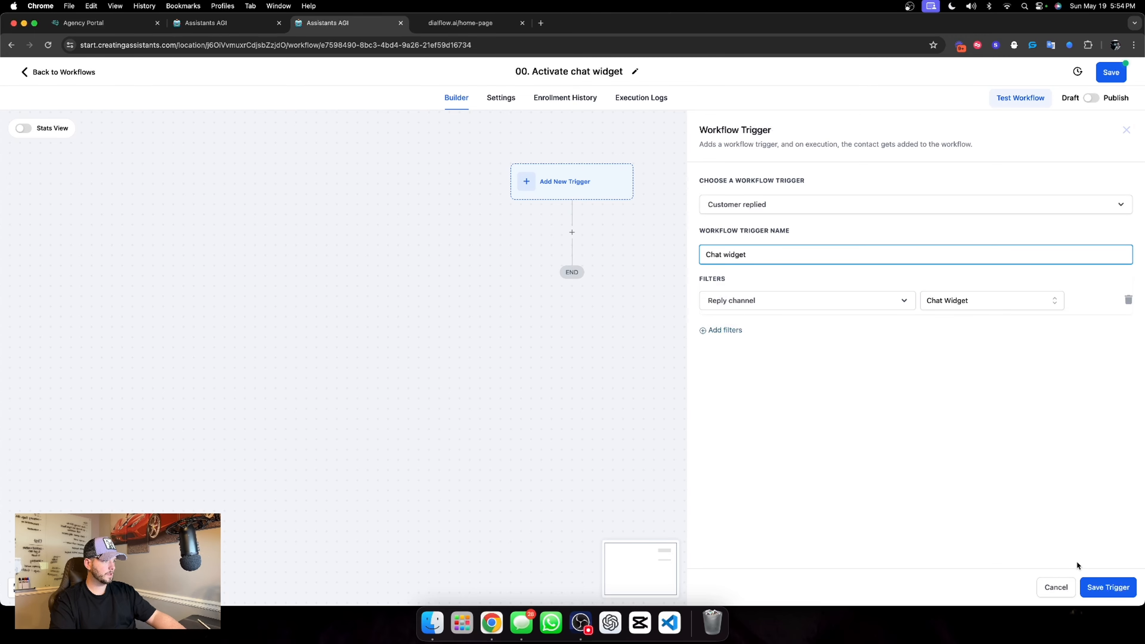
{"action": "left_click", "coordinate": [1099, 586]}
Set up a second Customer replied trigger filtered to the Live Chat reply channel
{"action": "left_click", "coordinate": [631, 186]}
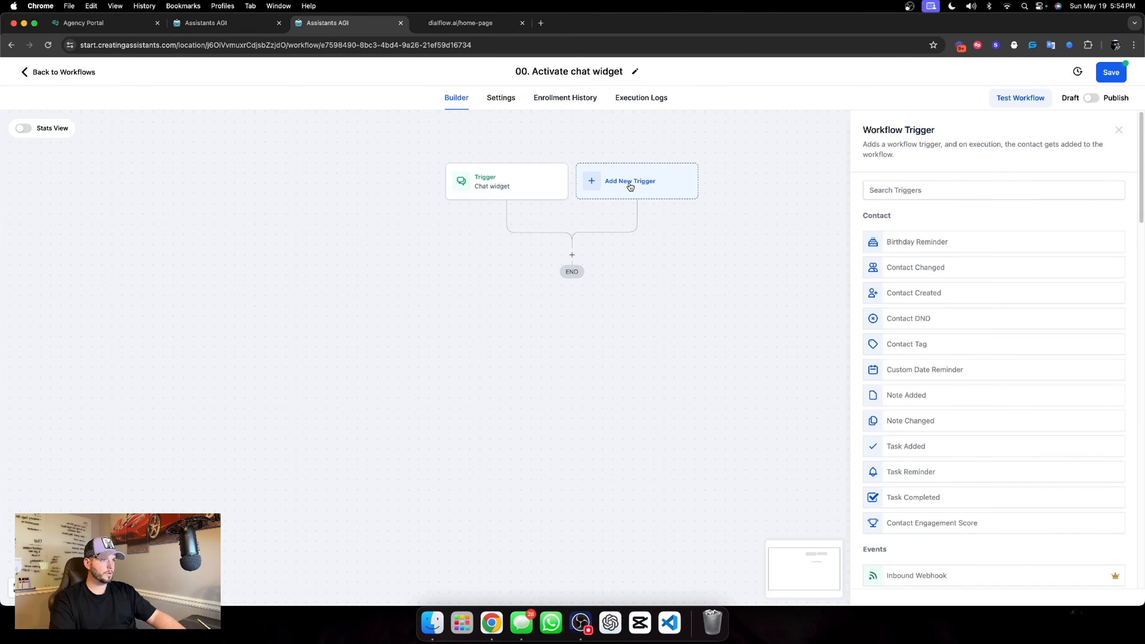
{"action": "scroll", "coordinate": [907, 444], "scroll_direction": "down", "scroll_amount": 4}
{"action": "type", "text": "customer"}
{"action": "left_click", "coordinate": [916, 252]}
{"action": "left_click", "coordinate": [721, 300]}
{"action": "left_click", "coordinate": [807, 301]}
{"action": "left_click", "coordinate": [767, 397]}
{"action": "left_click", "coordinate": [991, 300]}
{"action": "scroll", "coordinate": [991, 410], "scroll_direction": "down", "scroll_amount": 2}
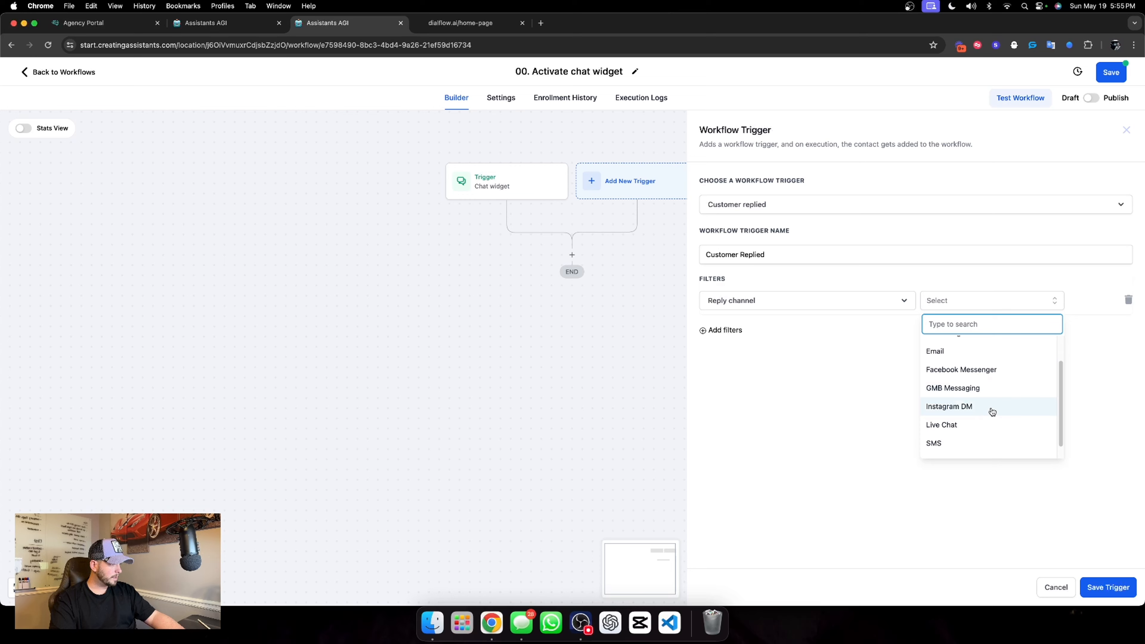
{"action": "left_click", "coordinate": [966, 426]}
Name the second trigger "Live chat" and save it
{"action": "triple_click", "coordinate": [770, 252]}
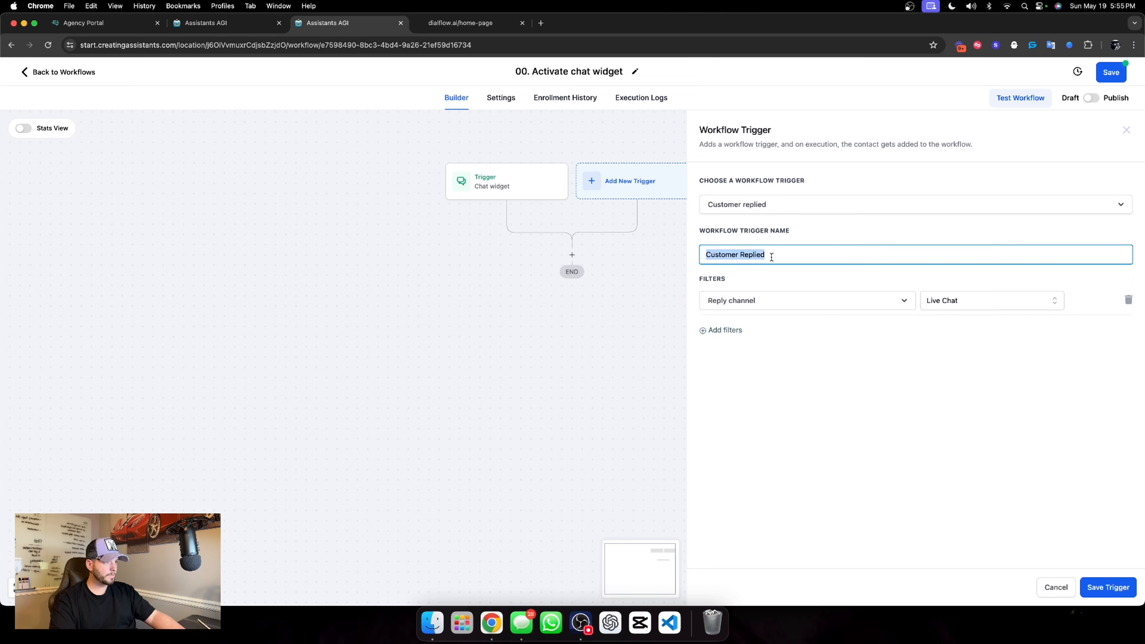
{"action": "type", "text": "Live chat"}
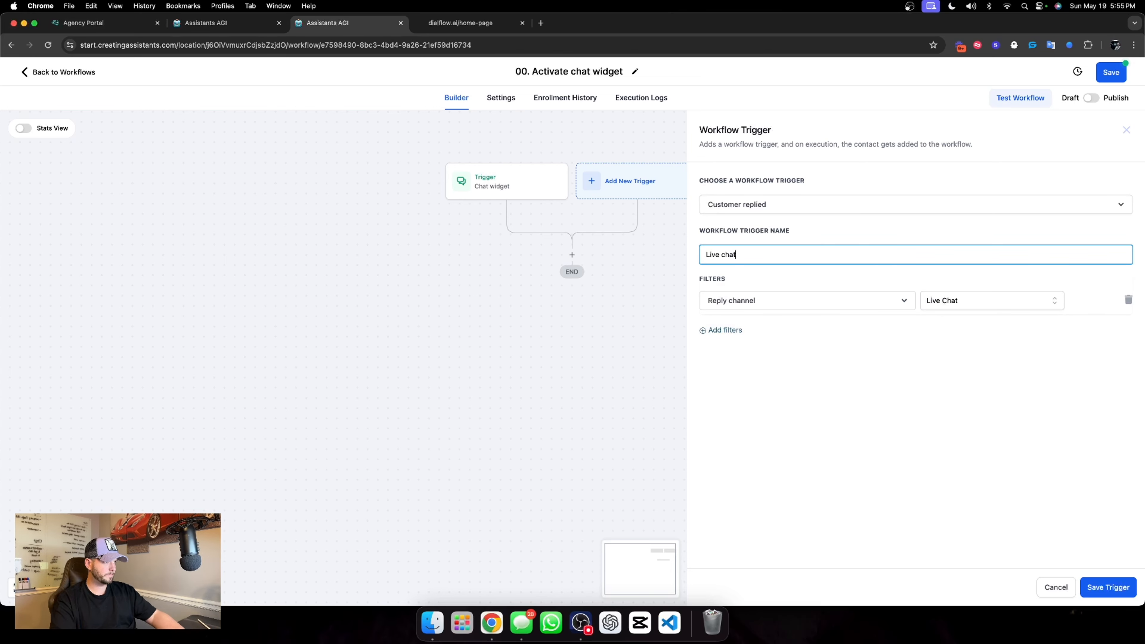
{"action": "left_click", "coordinate": [1093, 587]}
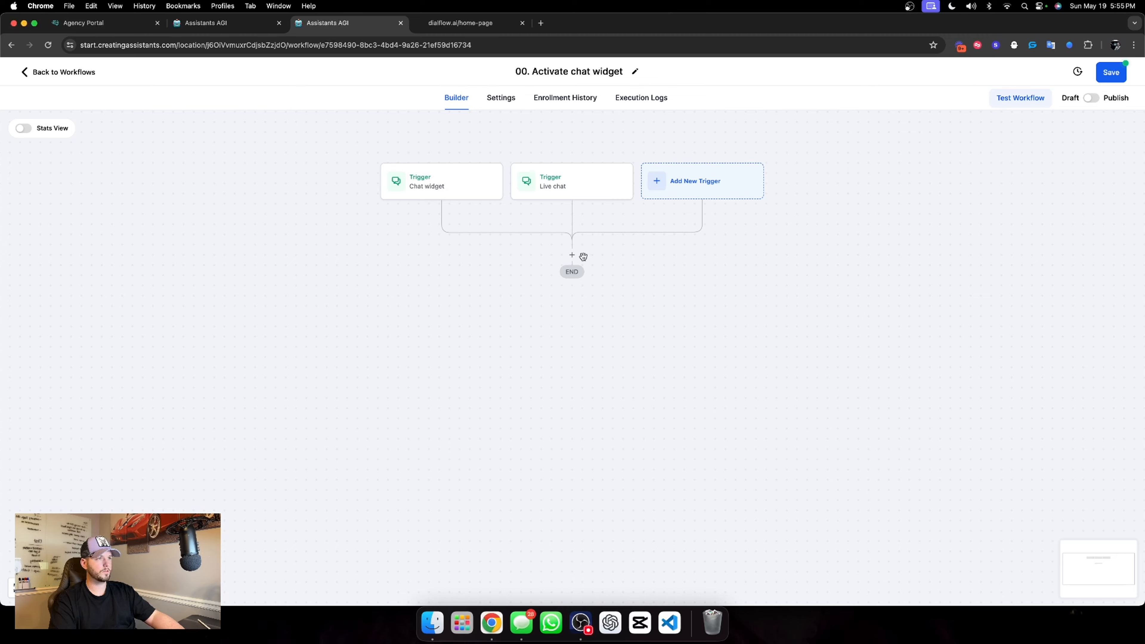
Add a contact tag action that applies the "dialflow chat widget tag activation" tag, and save the action
{"action": "left_click", "coordinate": [572, 255]}
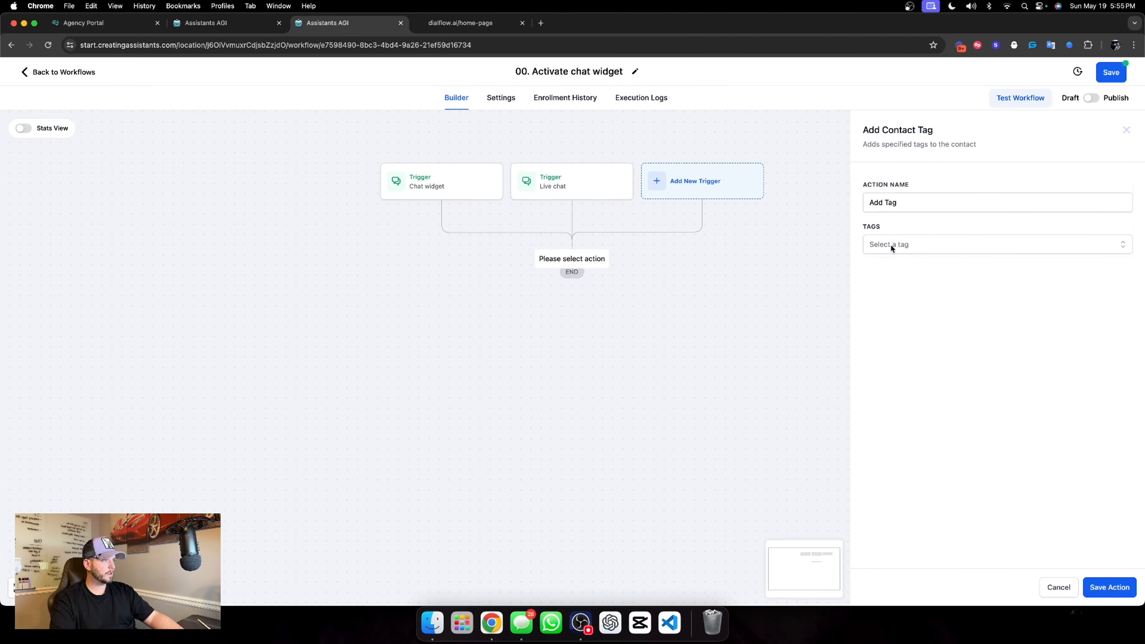
{"action": "left_click", "coordinate": [892, 245]}
{"action": "type", "text": "dial"}
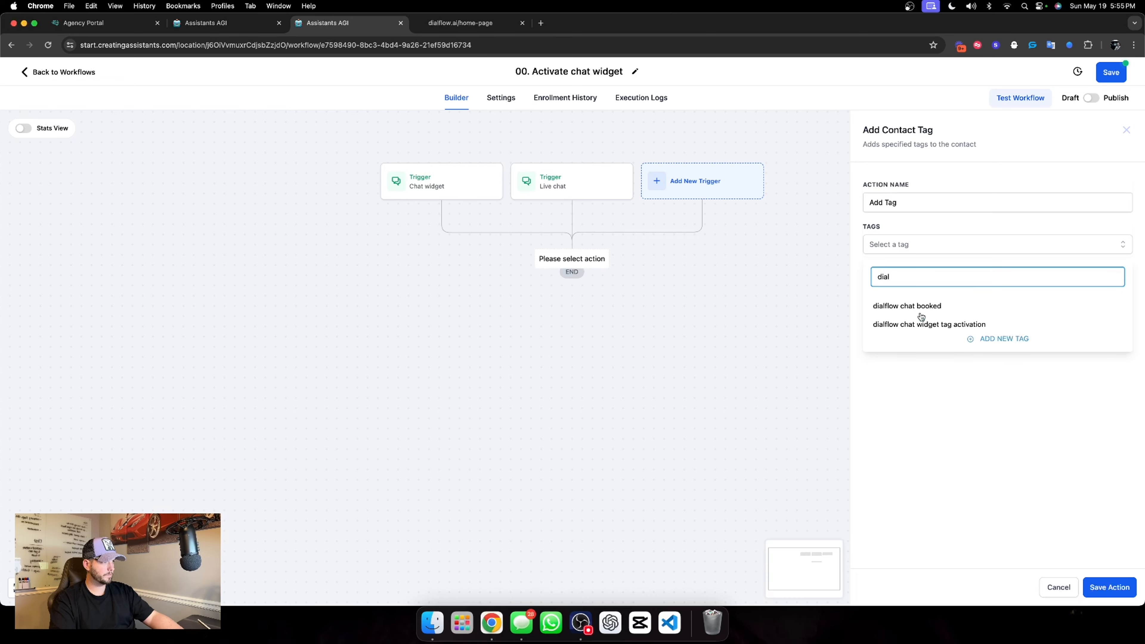
{"action": "left_click", "coordinate": [904, 326]}
{"action": "left_click", "coordinate": [1063, 528]}
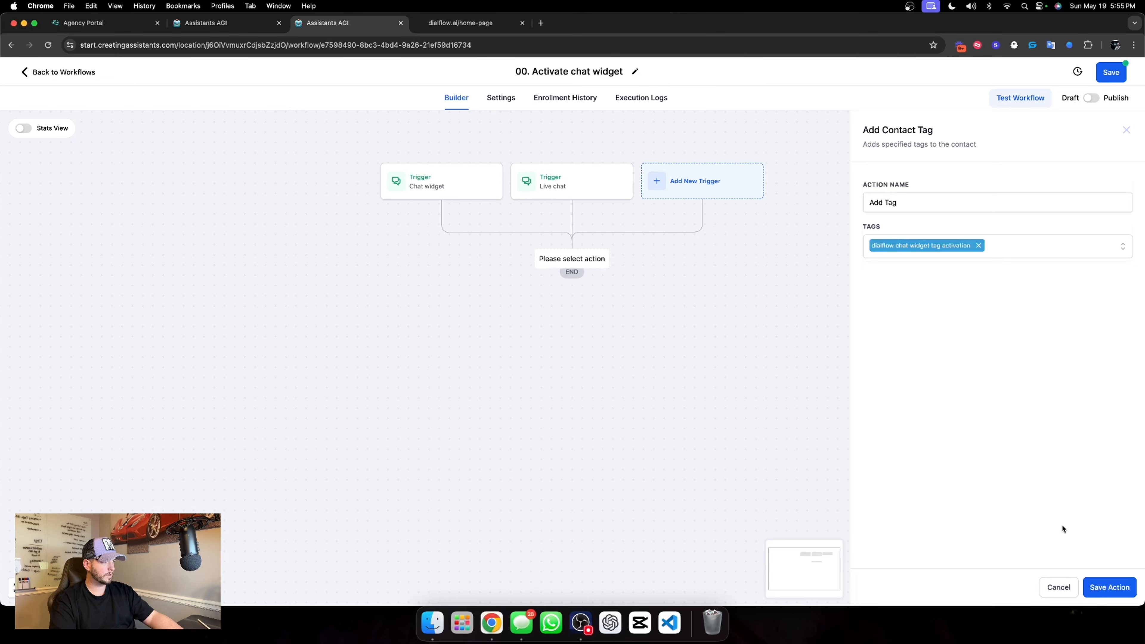
{"action": "left_click", "coordinate": [1110, 587]}
Rename the contact tag action to "Activate our assistant" and save the action
{"action": "left_click", "coordinate": [579, 287]}
{"action": "triple_click", "coordinate": [913, 203]}
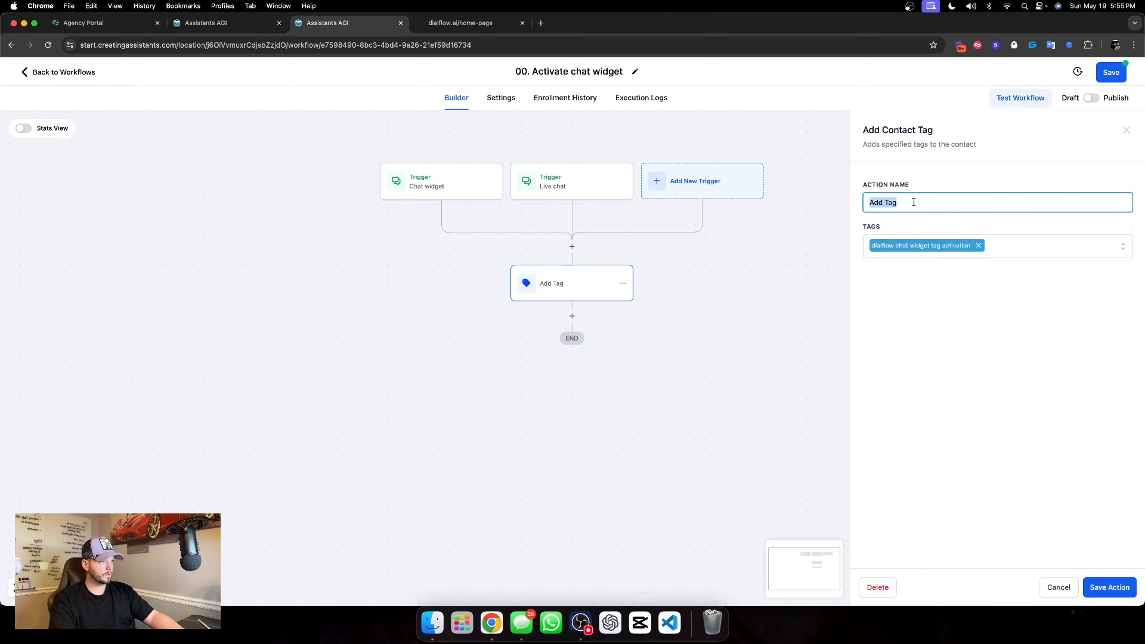
{"action": "type", "text": "Activate our"}
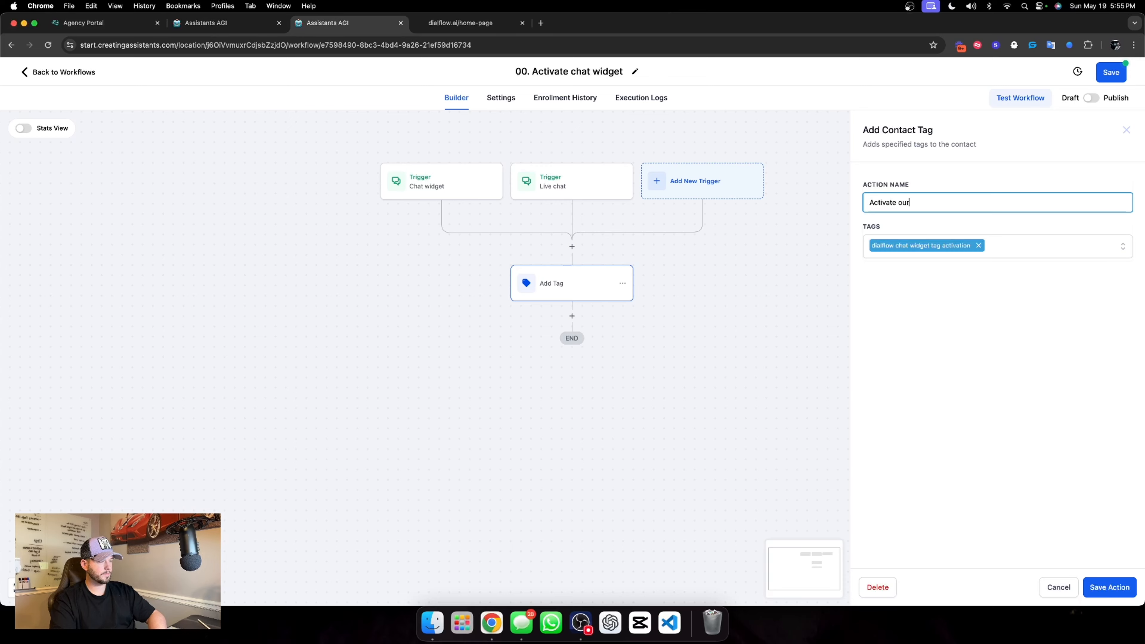
{"action": "type", "text": " assistant"}
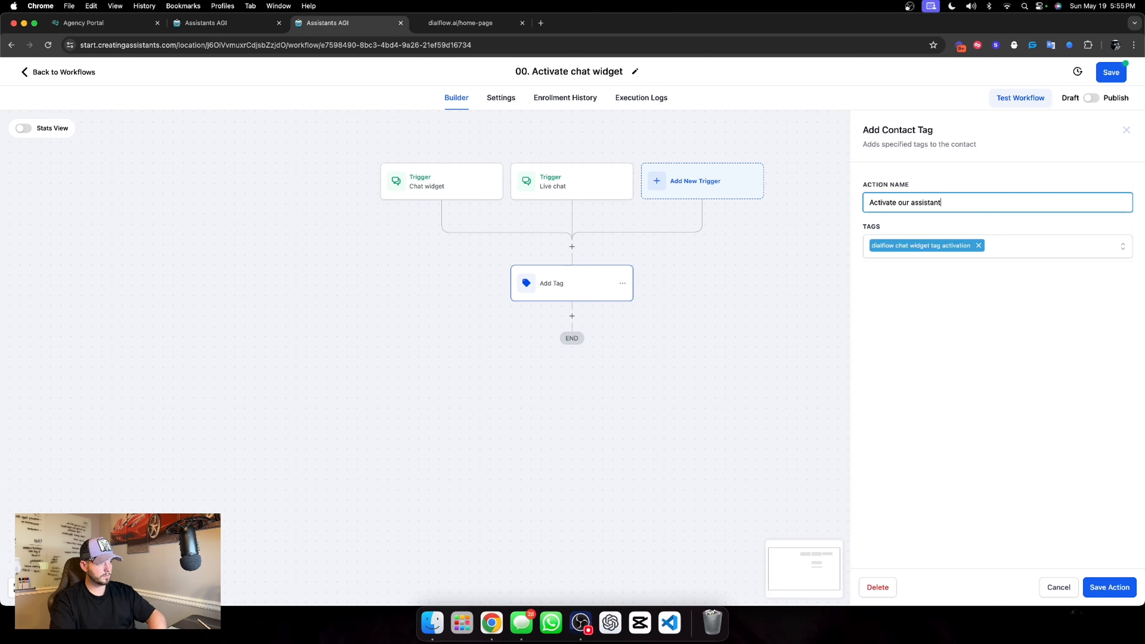
{"action": "left_click", "coordinate": [1109, 587]}
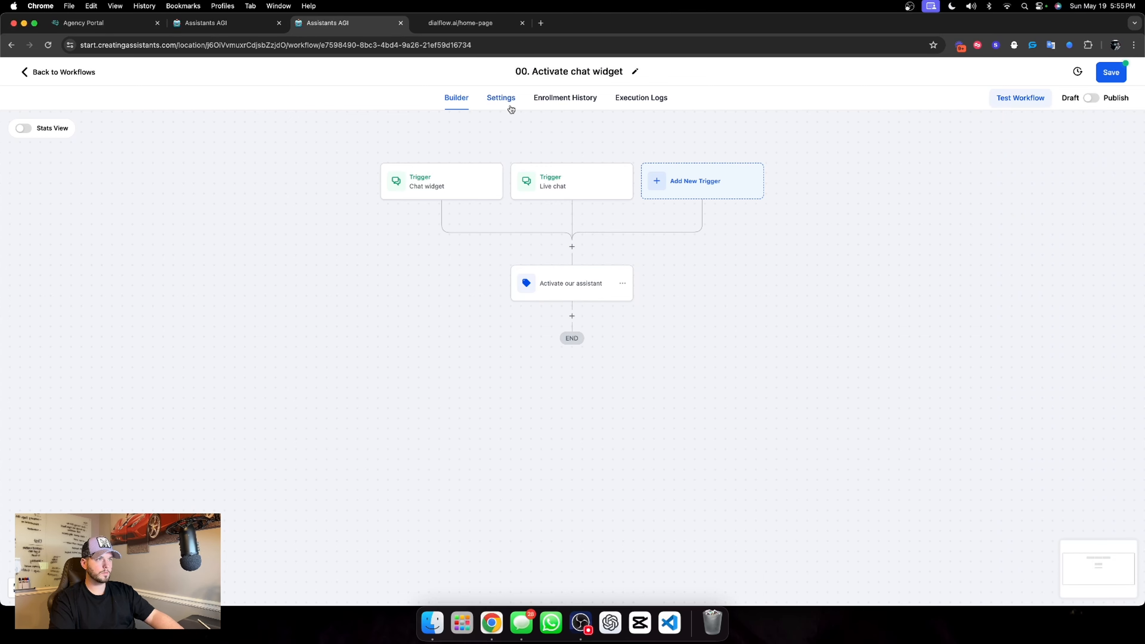
Allow contact re-entry for the chat widget workflow, and save and publish it before returning to the workflow list
{"action": "left_click", "coordinate": [502, 98]}
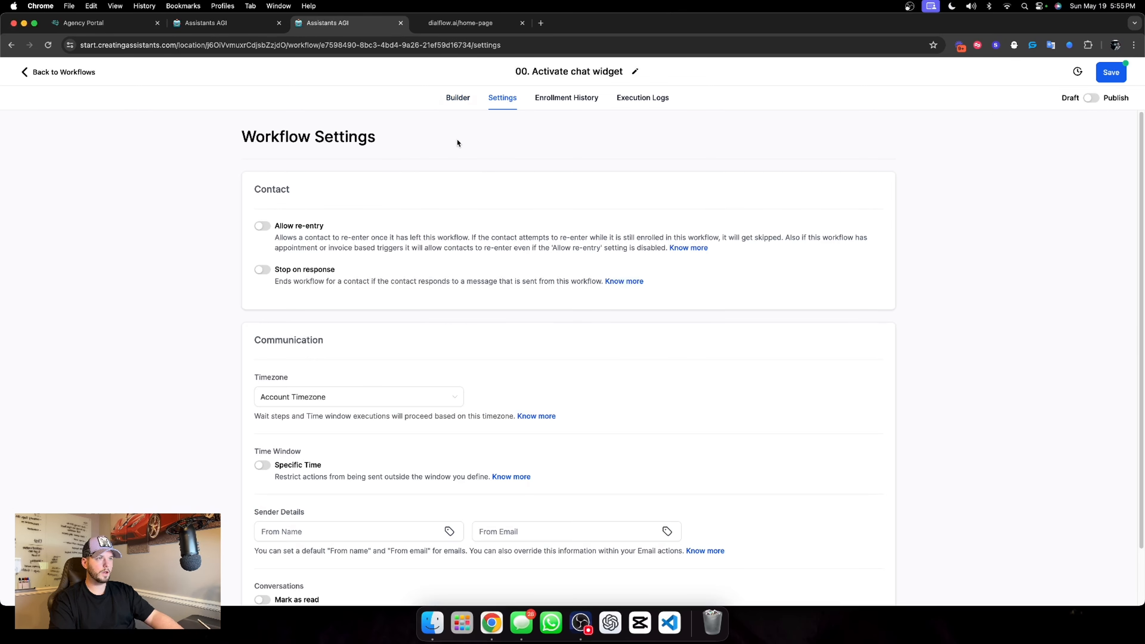
{"action": "left_click", "coordinate": [268, 228]}
{"action": "left_click", "coordinate": [1093, 99]}
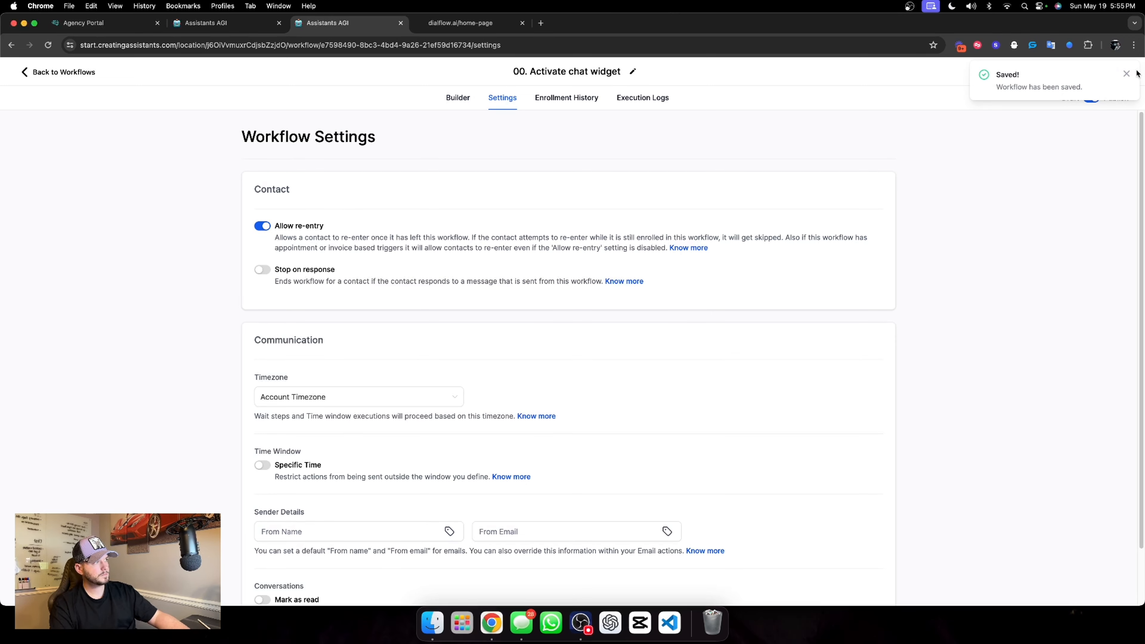
{"action": "left_click", "coordinate": [1126, 74]}
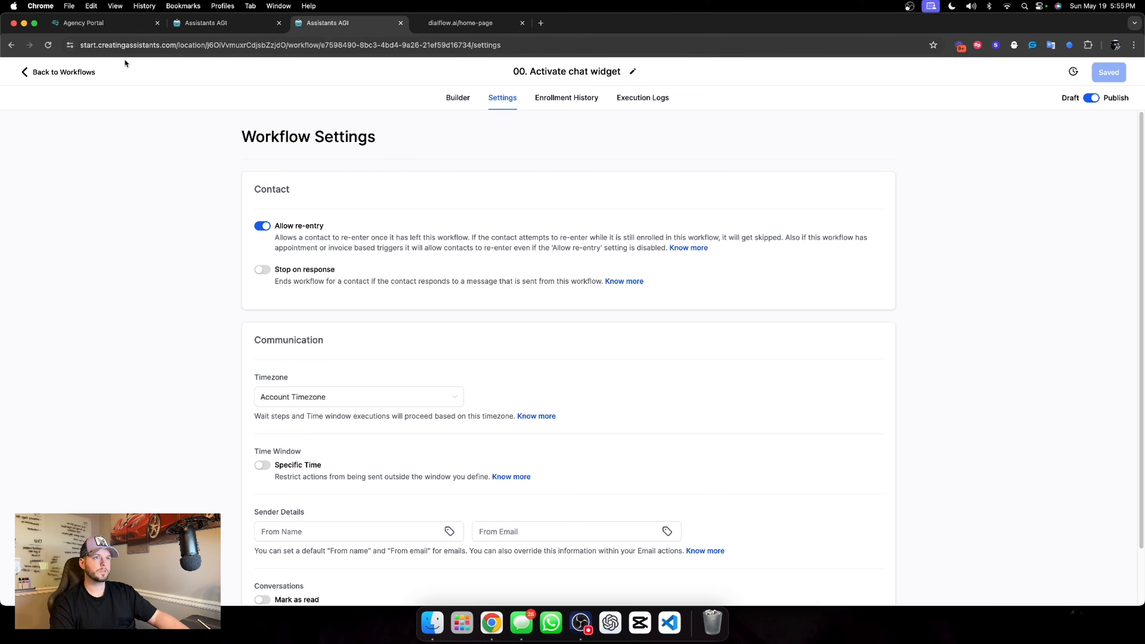
{"action": "left_click", "coordinate": [66, 71]}
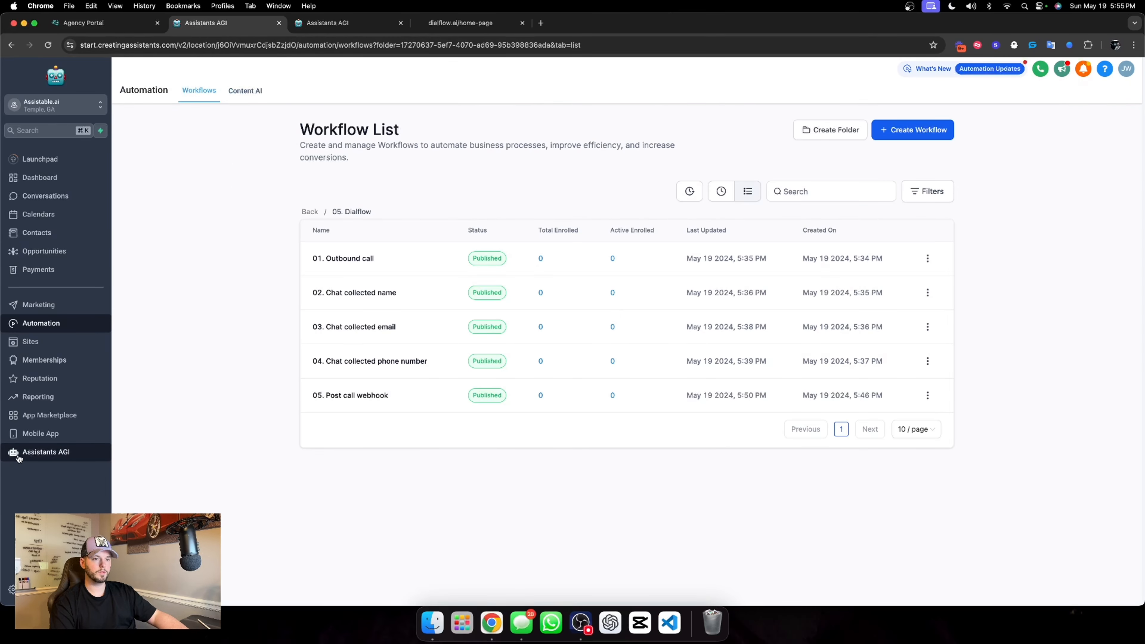
Load the Assistants AGI dashboard, and review the site's chat widget settings, including intro message, avatar image and return-visitor greeting, in the other browser page
{"action": "left_click", "coordinate": [18, 455]}
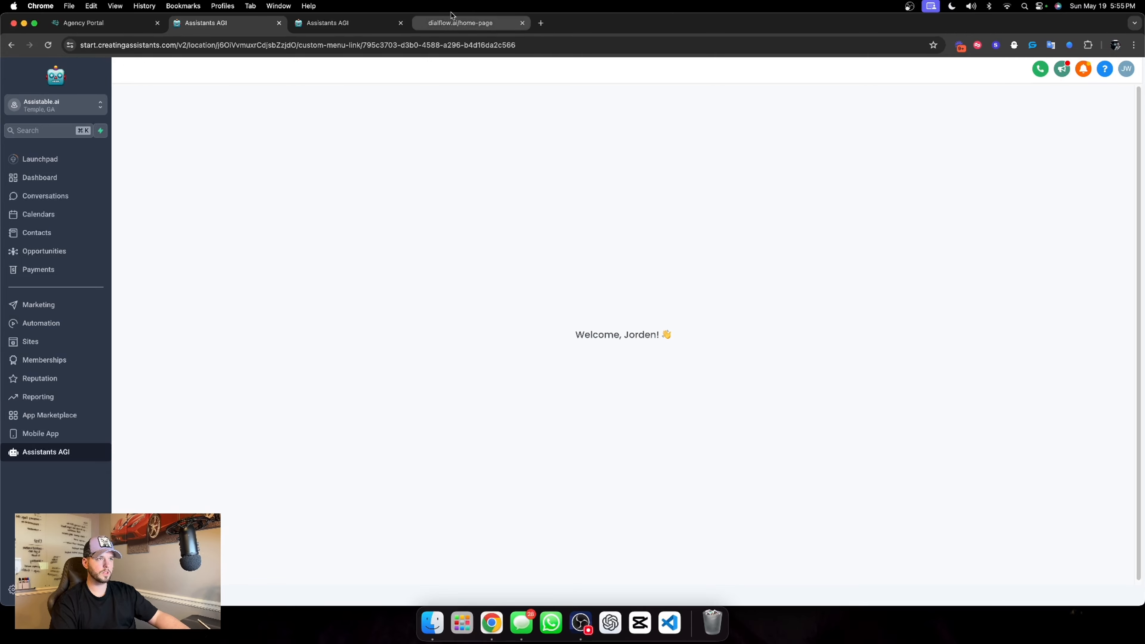
{"action": "left_click", "coordinate": [327, 23]}
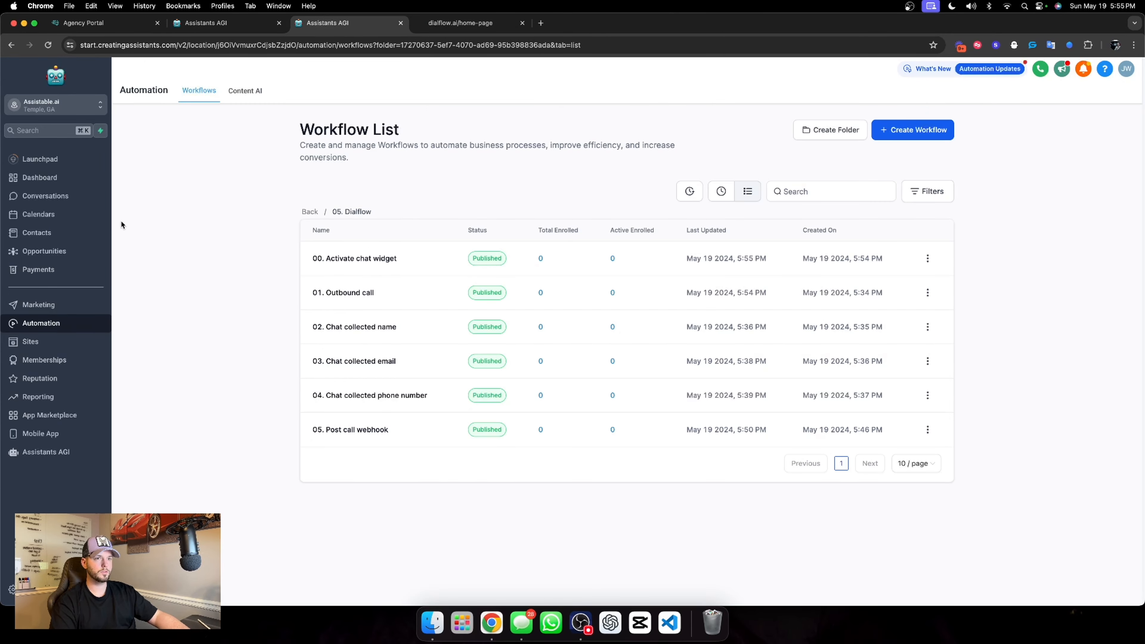
{"action": "left_click", "coordinate": [31, 342]}
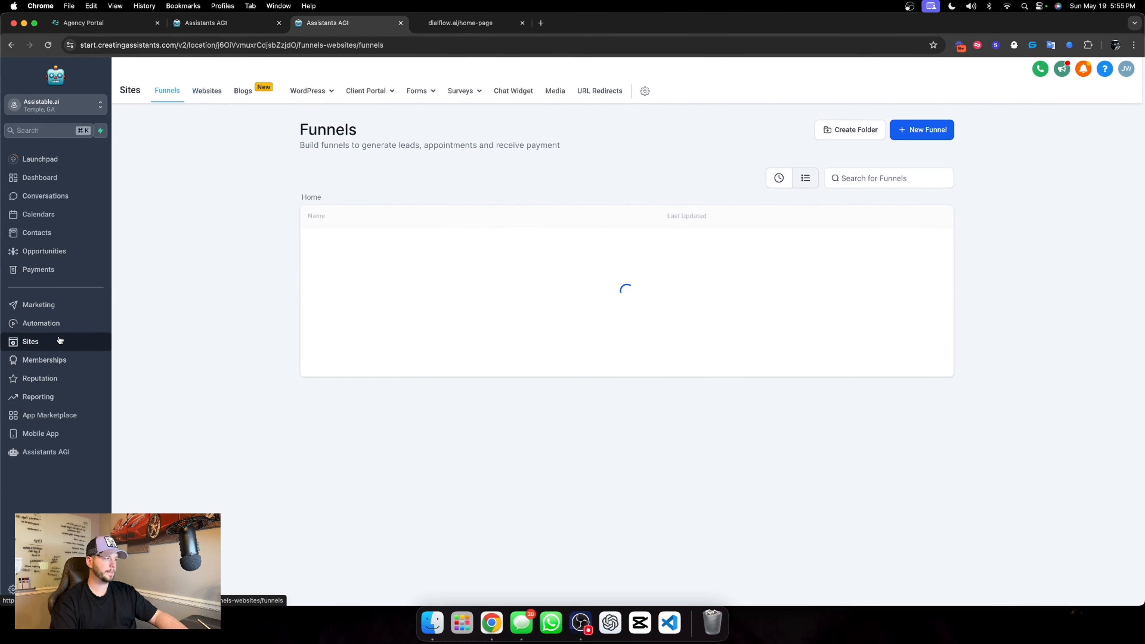
{"action": "left_click", "coordinate": [496, 95]}
{"action": "scroll", "coordinate": [401, 222], "scroll_direction": "down", "scroll_amount": 3}
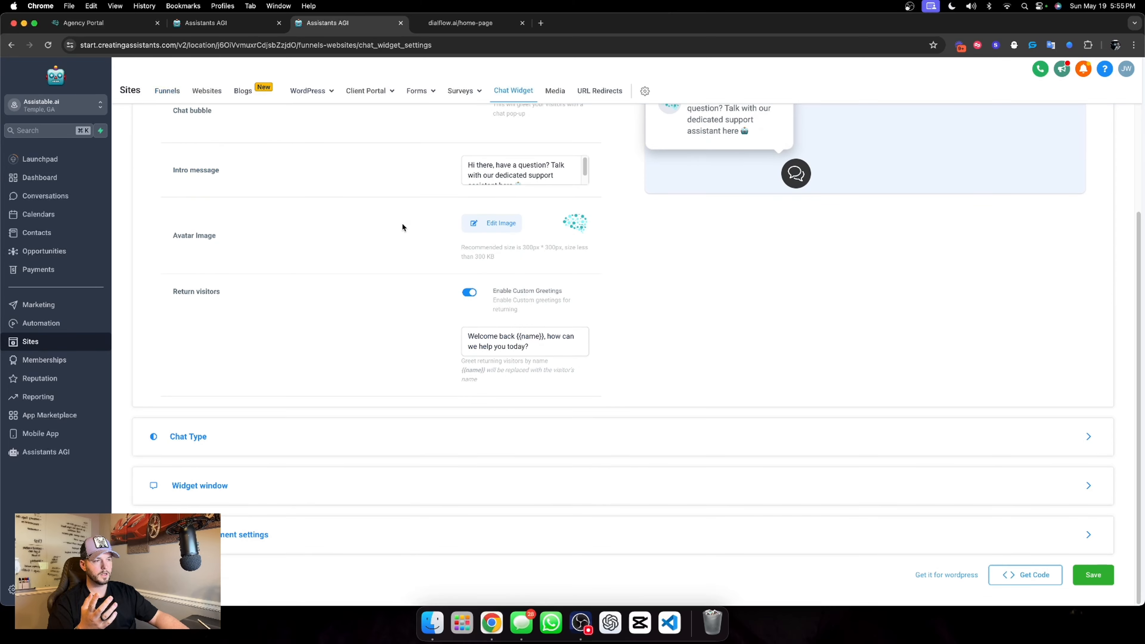
{"action": "scroll", "coordinate": [696, 248], "scroll_direction": "up", "scroll_amount": 1}
{"action": "scroll", "coordinate": [511, 156], "scroll_direction": "down", "scroll_amount": 1}
{"action": "scroll", "coordinate": [507, 168], "scroll_direction": "down", "scroll_amount": 1}
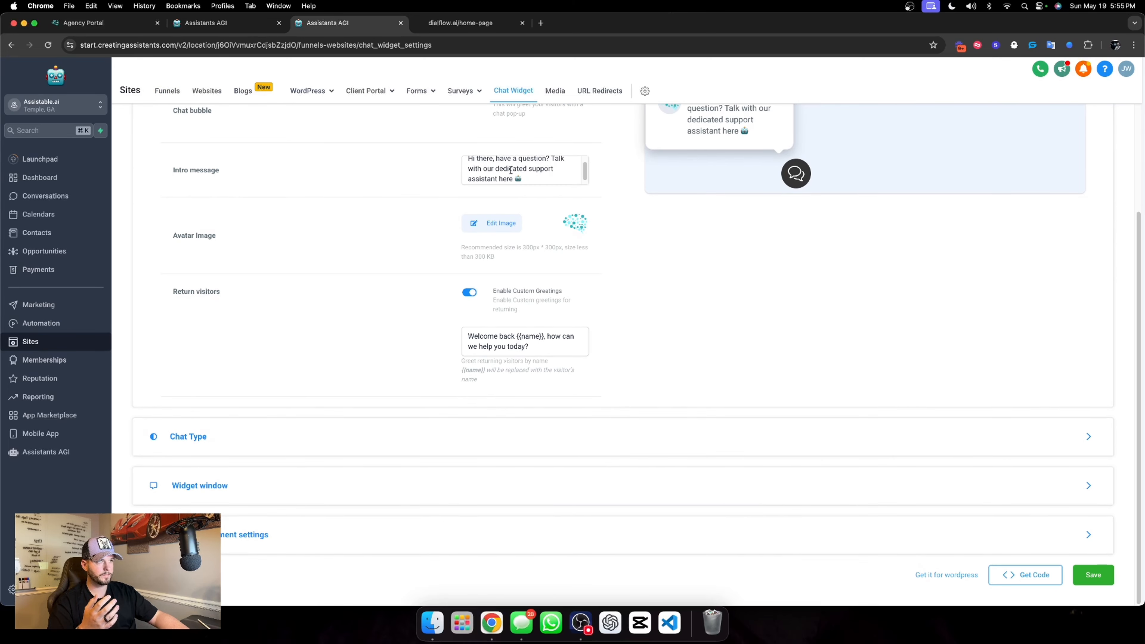
{"action": "left_click", "coordinate": [504, 169]}
{"action": "scroll", "coordinate": [670, 231], "scroll_direction": "up", "scroll_amount": 1}
{"action": "scroll", "coordinate": [618, 270], "scroll_direction": "down", "scroll_amount": 1}
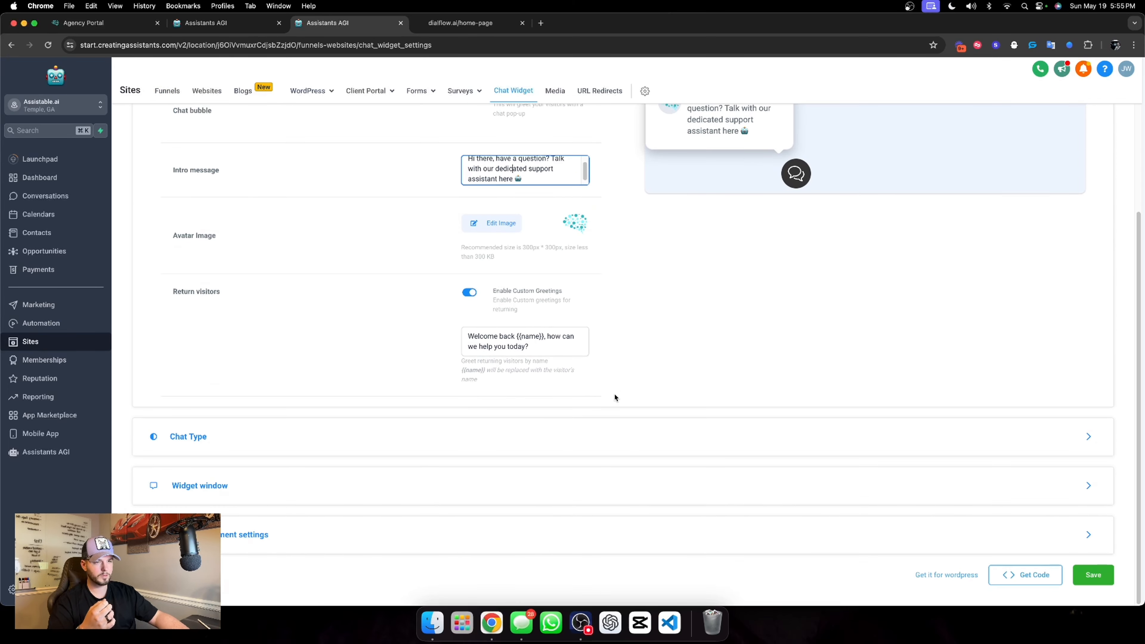
Send the test message "hey was curious on what you do" through the chat widget on the dialflow.ai home page
{"action": "left_click", "coordinate": [238, 27]}
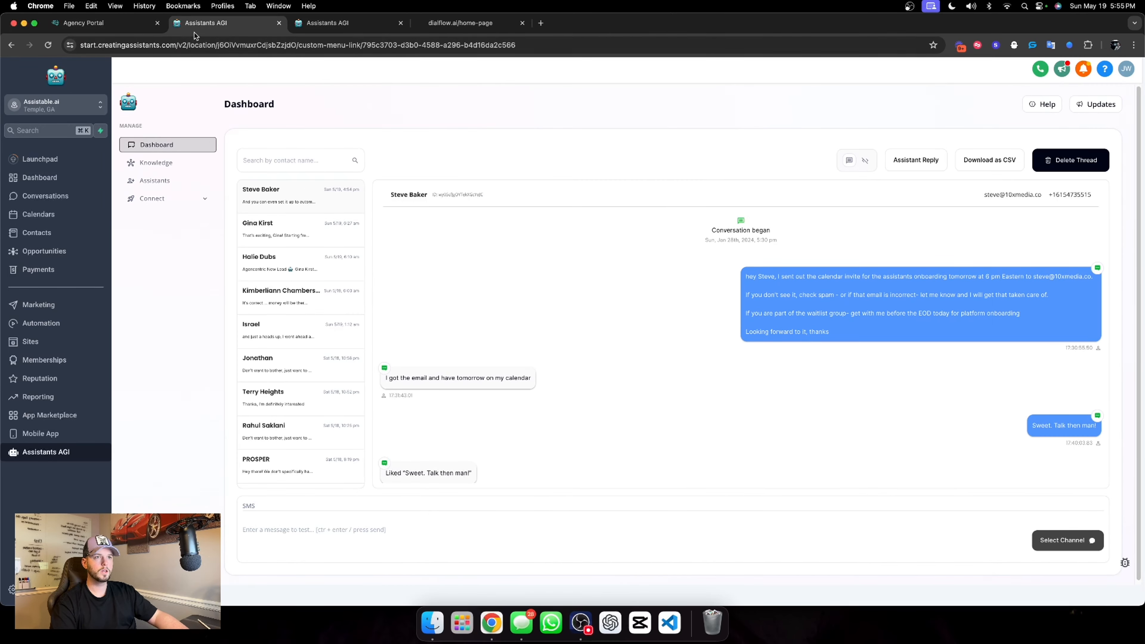
{"action": "left_click", "coordinate": [325, 23]}
{"action": "left_click", "coordinate": [455, 23]}
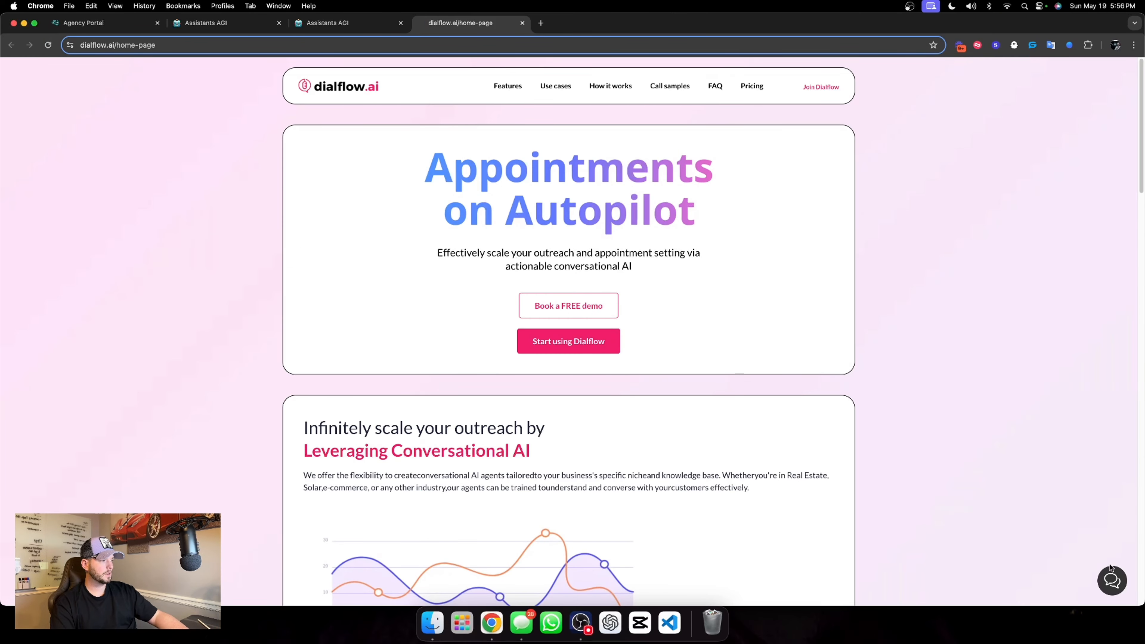
{"action": "left_click", "coordinate": [1112, 578]}
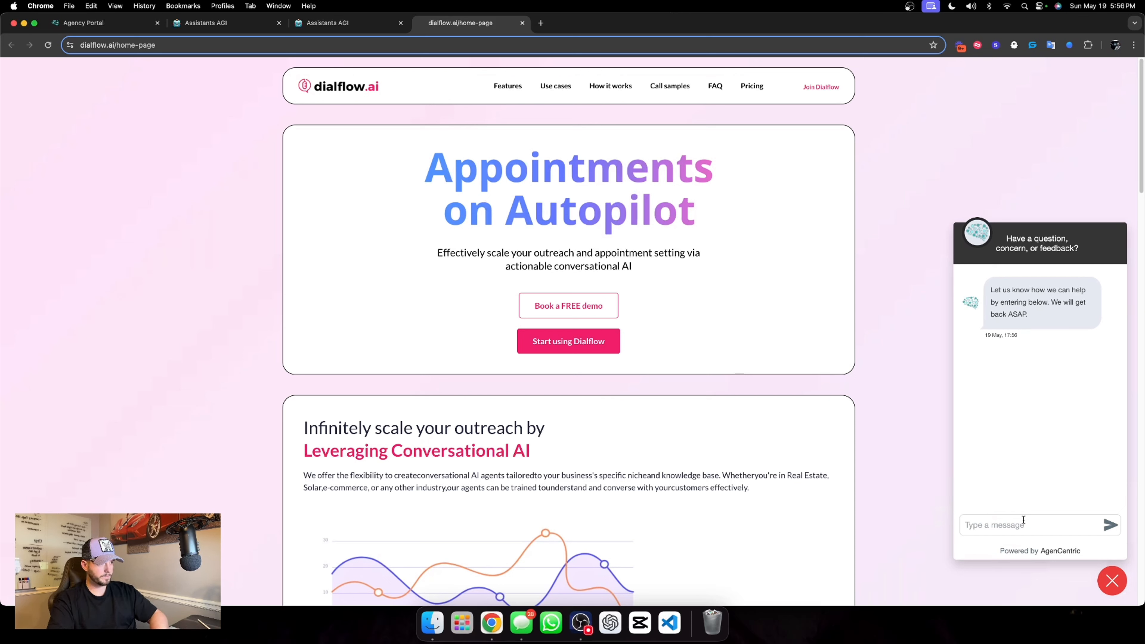
{"action": "type", "text": "hey was"}
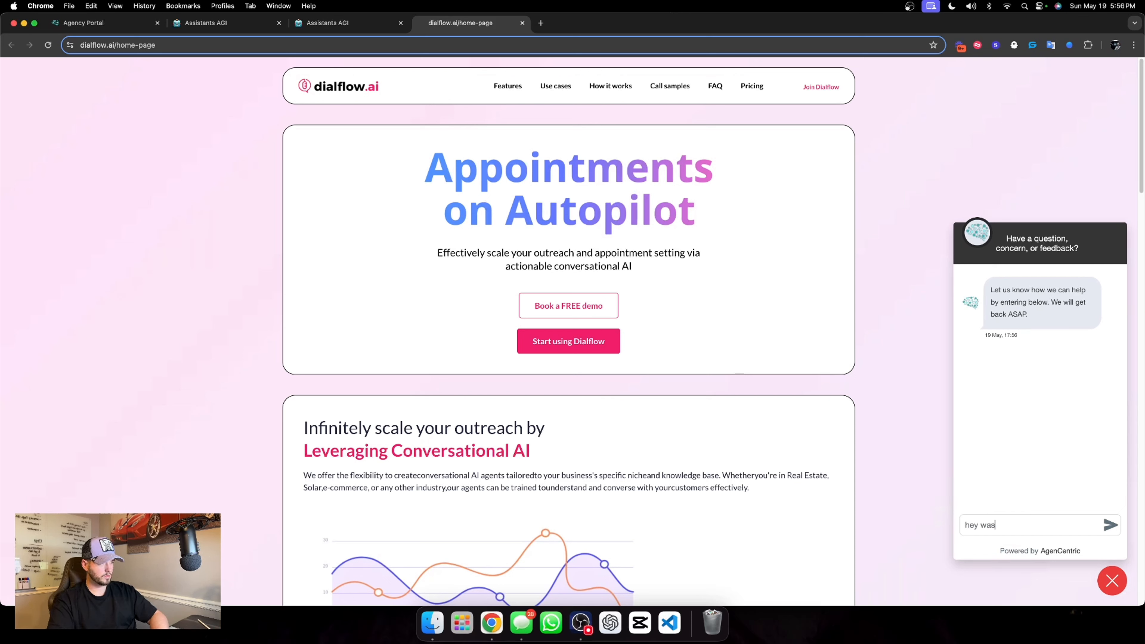
{"action": "type", "text": " curious on what you do"}
{"action": "key", "text": "Return"}
{"action": "left_click", "coordinate": [345, 22]}
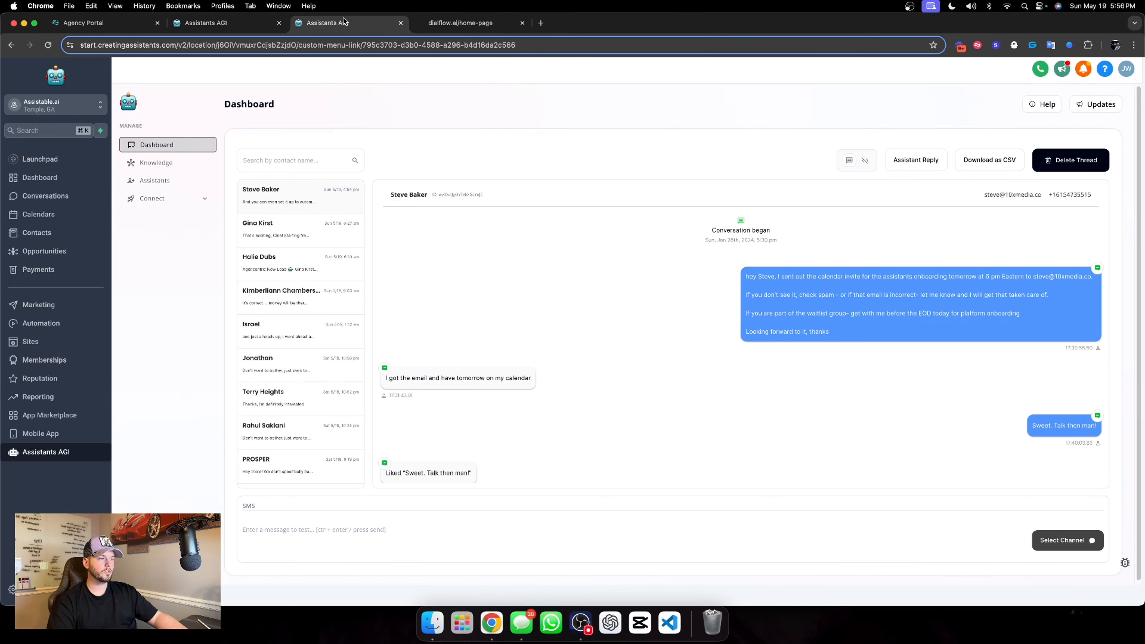
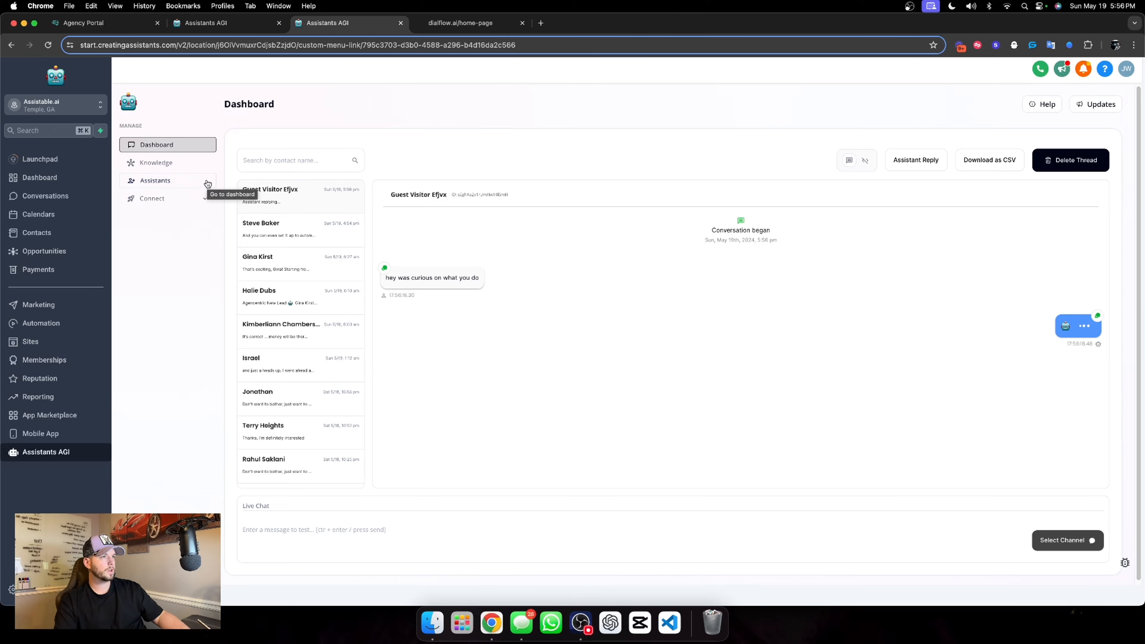
Read the assistant's replies to the test message in the website chat widget and in the dashboard thread
{"action": "left_click", "coordinate": [459, 27]}
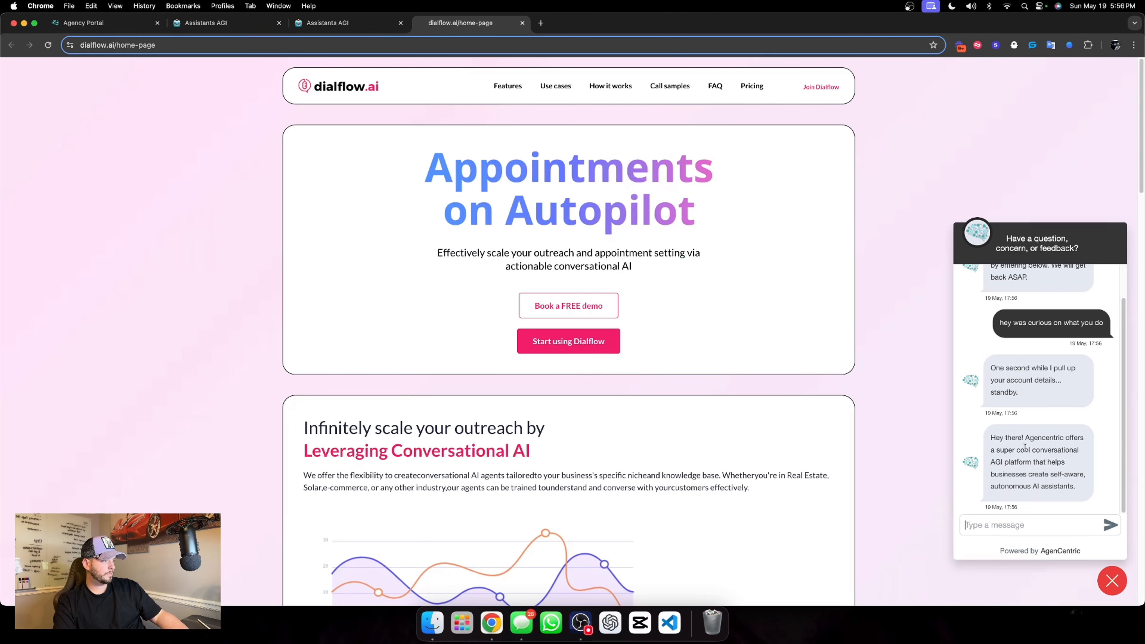
{"action": "left_click_drag", "start_coordinate": [1025, 447], "coordinate": [1065, 462]}
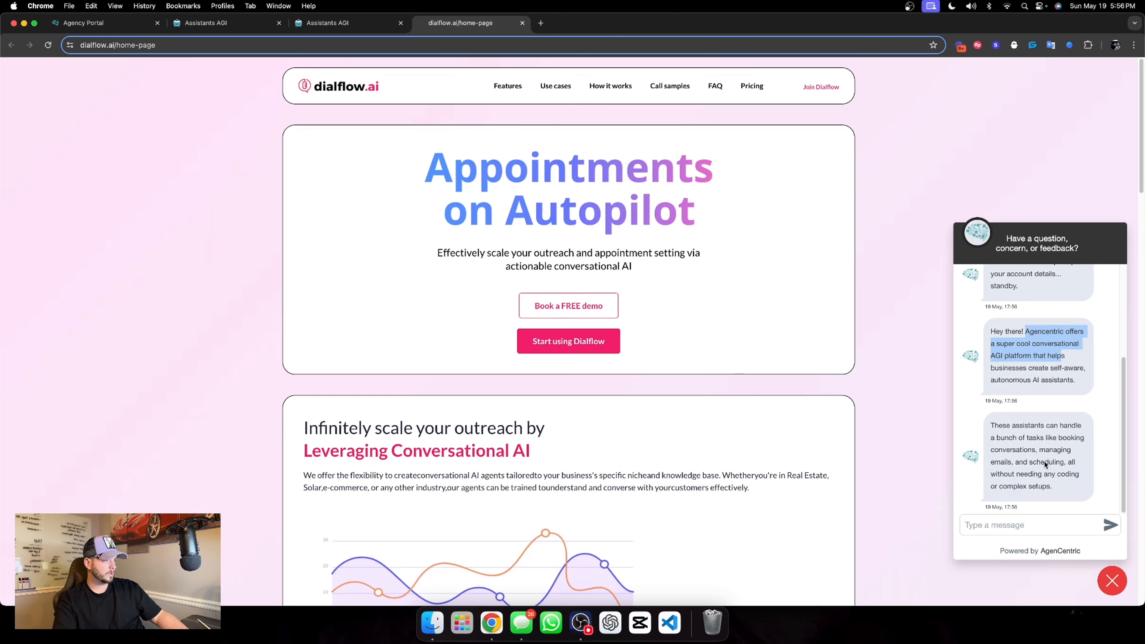
{"action": "left_click", "coordinate": [327, 23]}
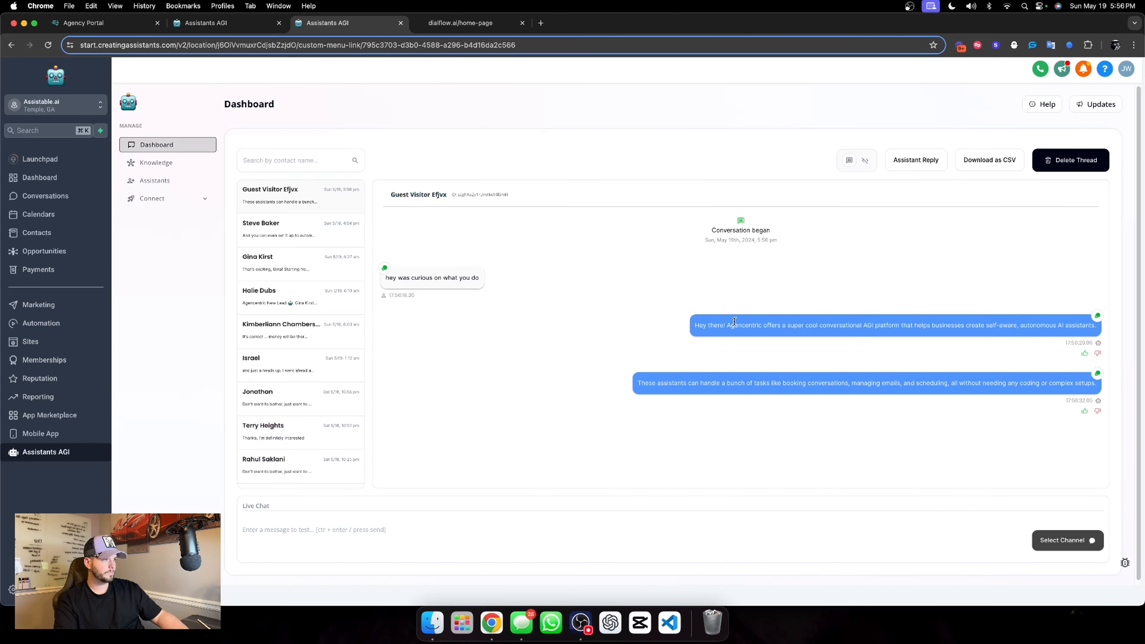
{"action": "left_click", "coordinate": [468, 27]}
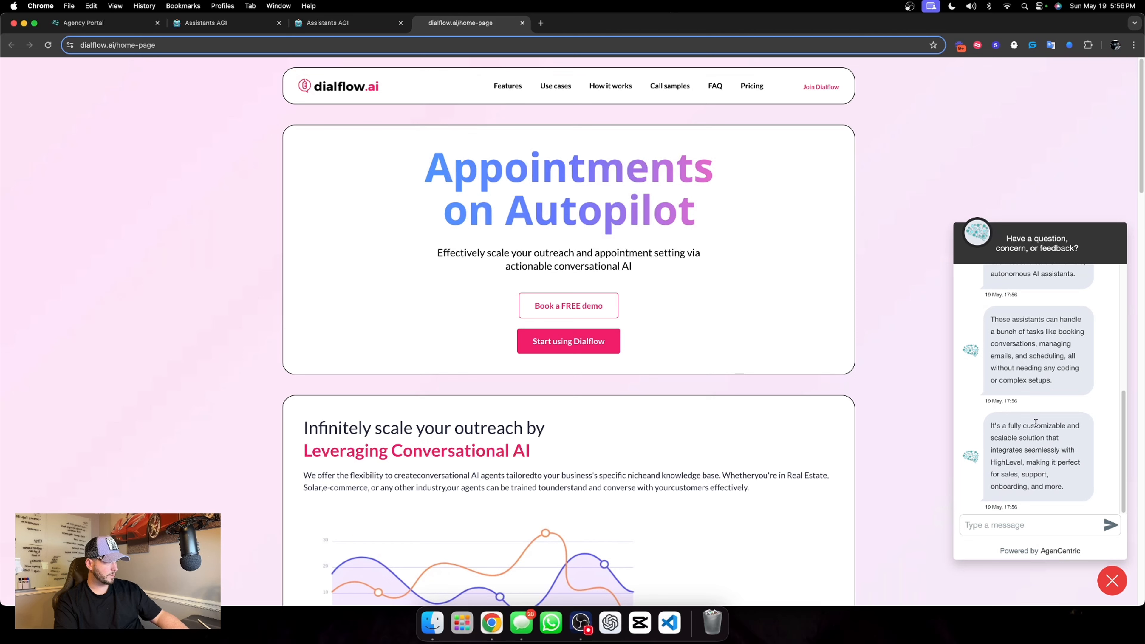
{"action": "scroll", "coordinate": [1043, 409], "scroll_direction": "up", "scroll_amount": 4}
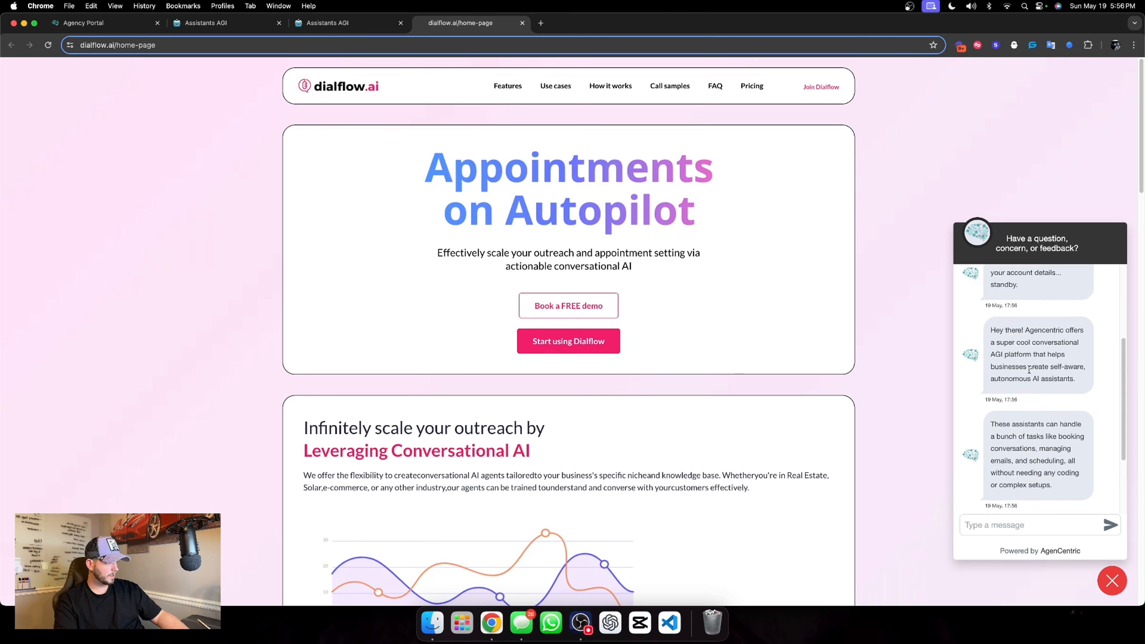
{"action": "scroll", "coordinate": [1043, 421], "scroll_direction": "down", "scroll_amount": 4}
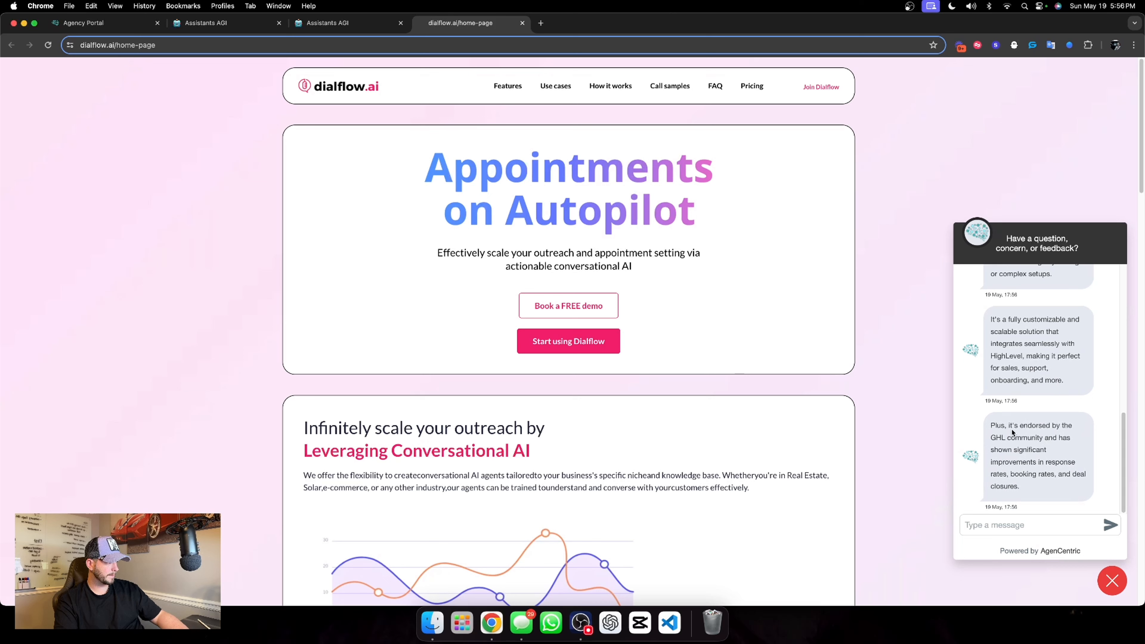
{"action": "left_click_drag", "start_coordinate": [1013, 432], "coordinate": [1046, 496]}
{"action": "left_click", "coordinate": [1033, 451]}
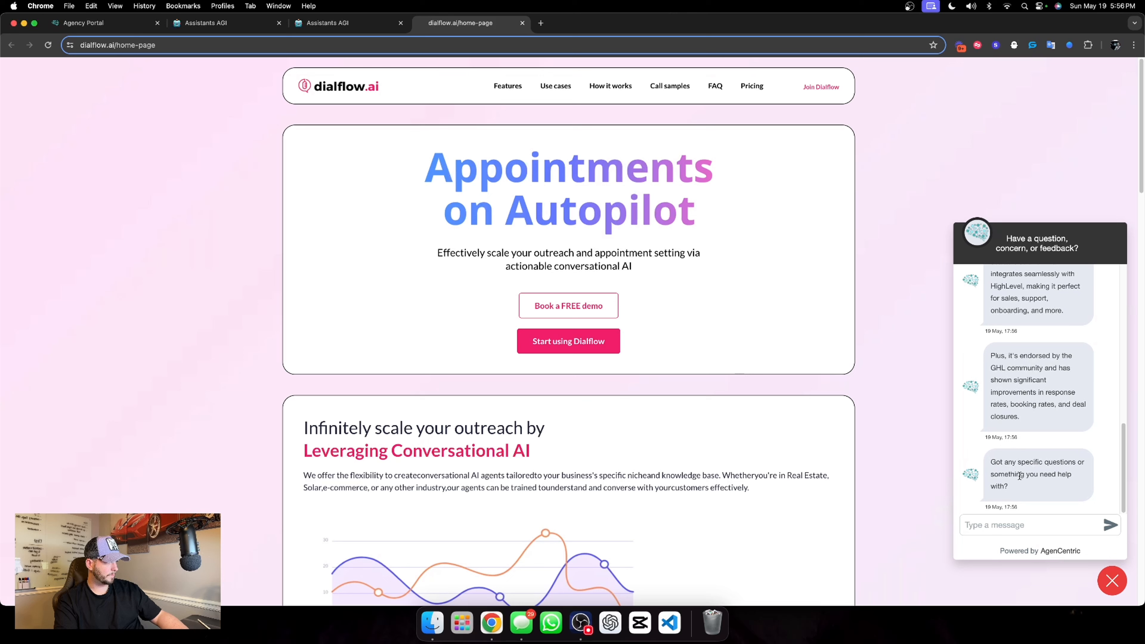
Send the reply "sure the voice platform seems interesting" through the chat widget
{"action": "left_click", "coordinate": [1030, 525]}
{"action": "type", "text": "sure"}
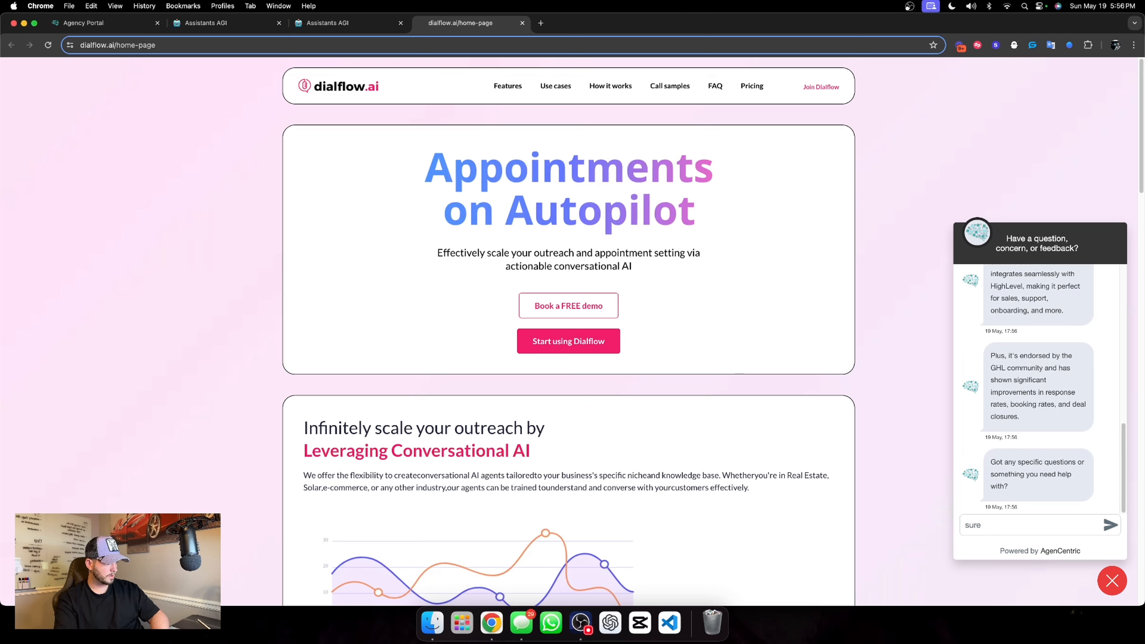
{"action": "type", "text": " the voice pl"}
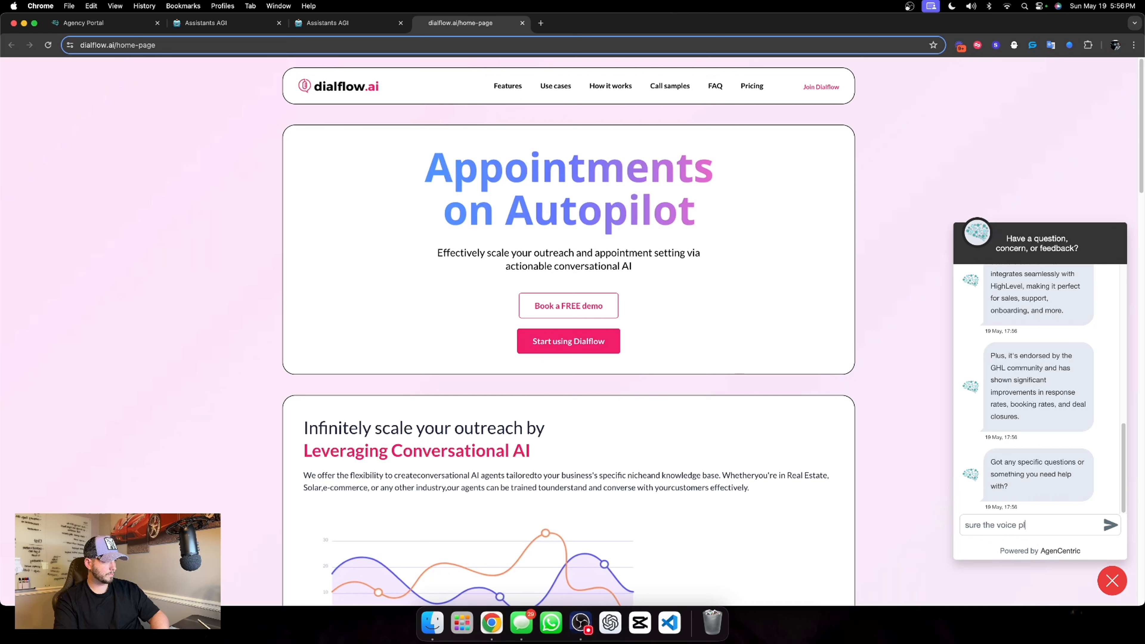
{"action": "type", "text": "atform seems interesting"}
{"action": "key", "text": "Return"}
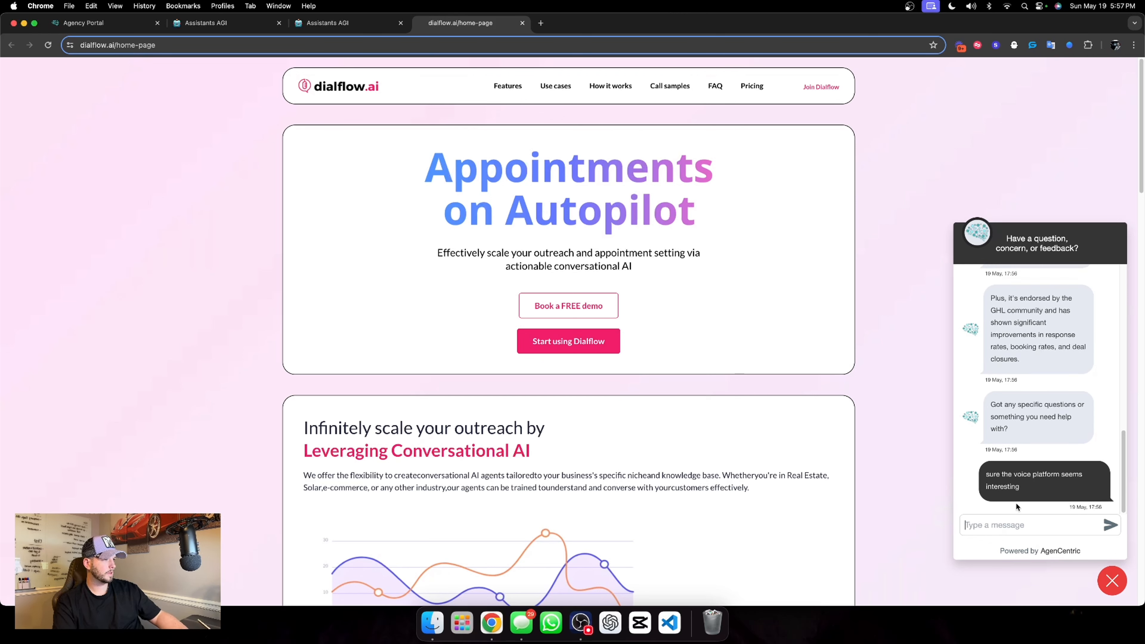
Check the assistant's answer about the voice platform in both the dashboard thread and the website chat widget
{"action": "left_click", "coordinate": [344, 21]}
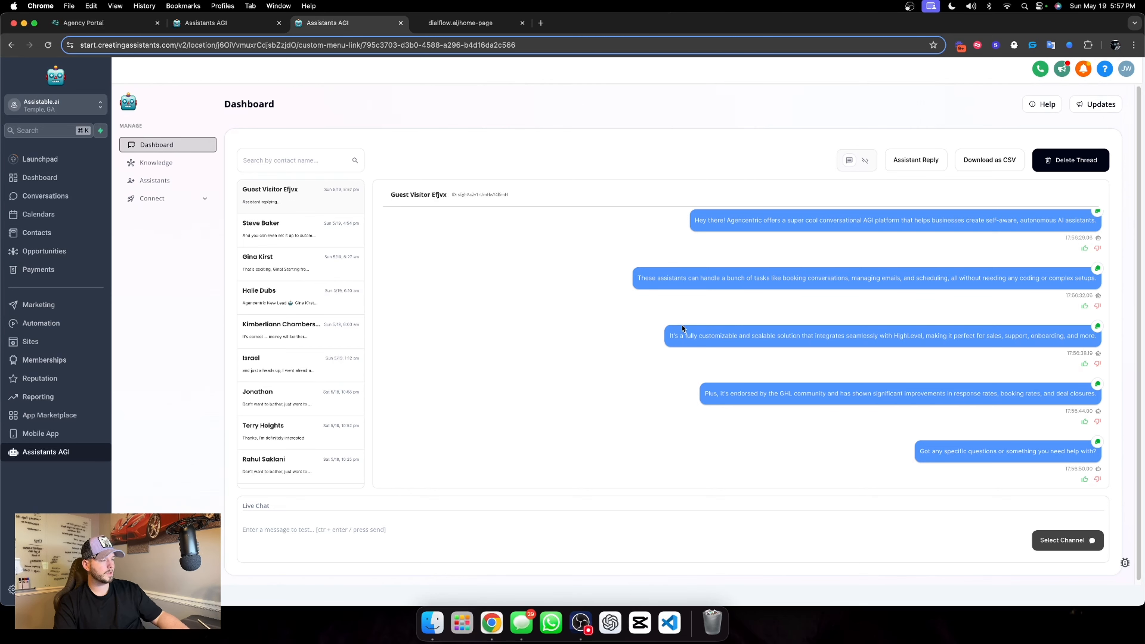
{"action": "left_click", "coordinate": [473, 24]}
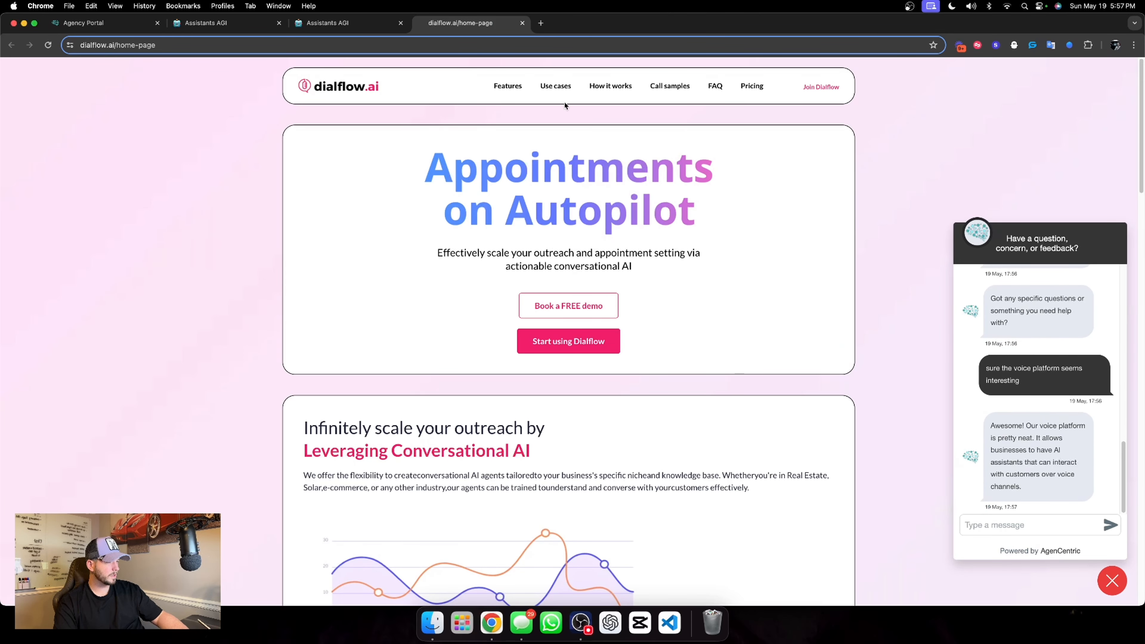
{"action": "left_click", "coordinate": [344, 27]}
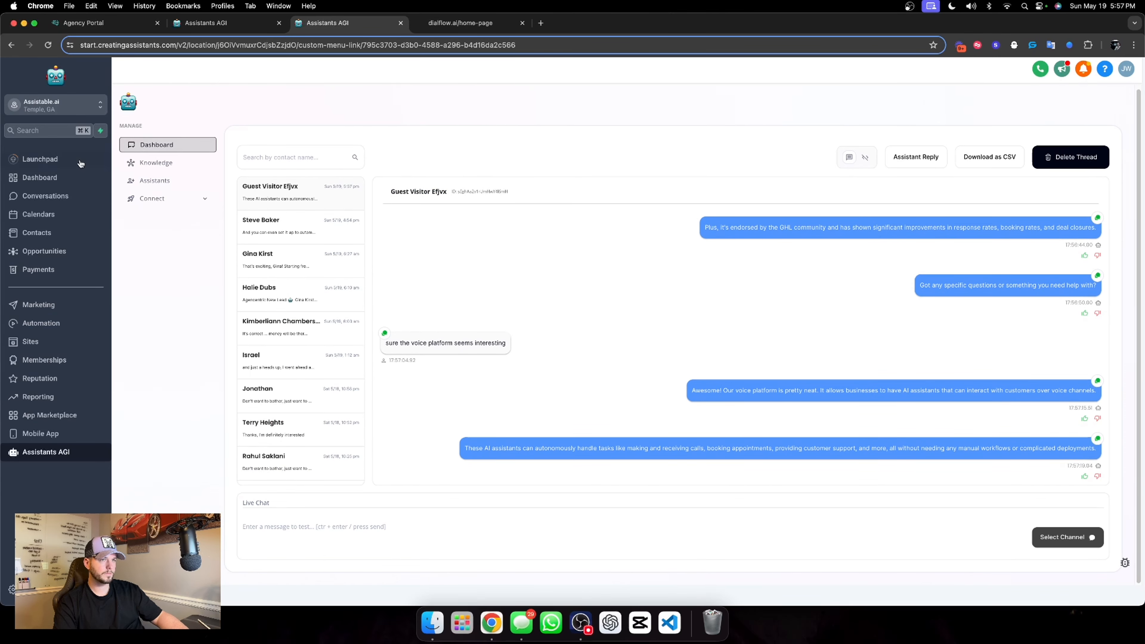
Open the Chat Widget AI assistant in the Dialflow folder and review its configuration, integrations, behavior, context and conversation flow
{"action": "left_click", "coordinate": [166, 182]}
{"action": "left_click", "coordinate": [753, 246]}
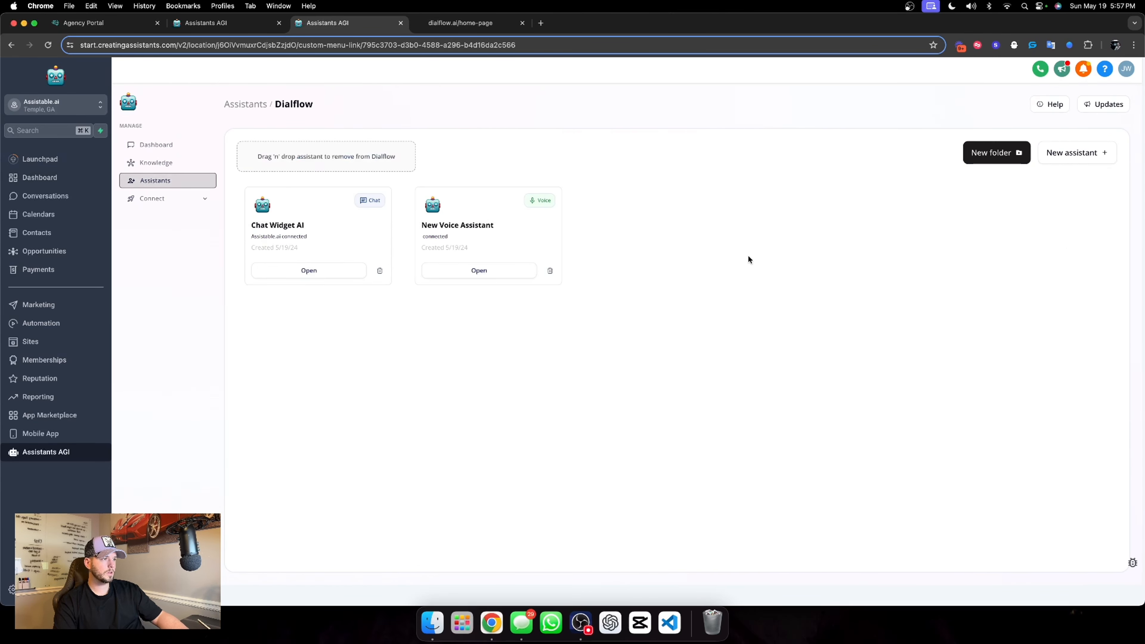
{"action": "left_click", "coordinate": [306, 270]}
{"action": "scroll", "coordinate": [409, 272], "scroll_direction": "down", "scroll_amount": 1}
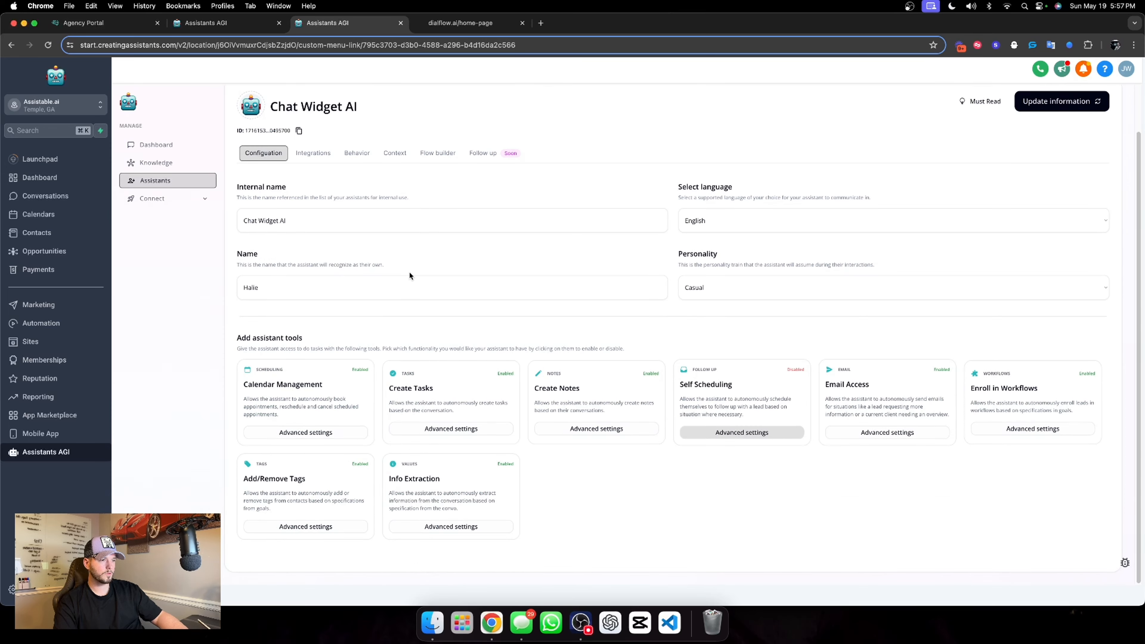
{"action": "scroll", "coordinate": [409, 271], "scroll_direction": "up", "scroll_amount": 1}
{"action": "left_click", "coordinate": [313, 204]}
{"action": "left_click", "coordinate": [368, 205]}
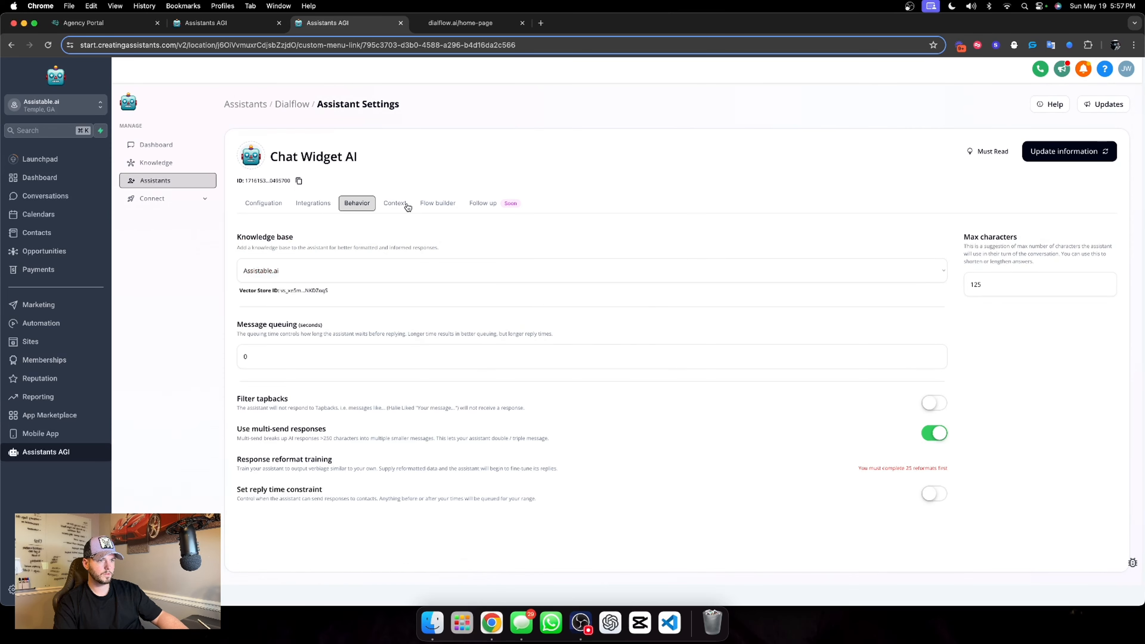
{"action": "left_click", "coordinate": [394, 203]}
{"action": "left_click", "coordinate": [445, 212]}
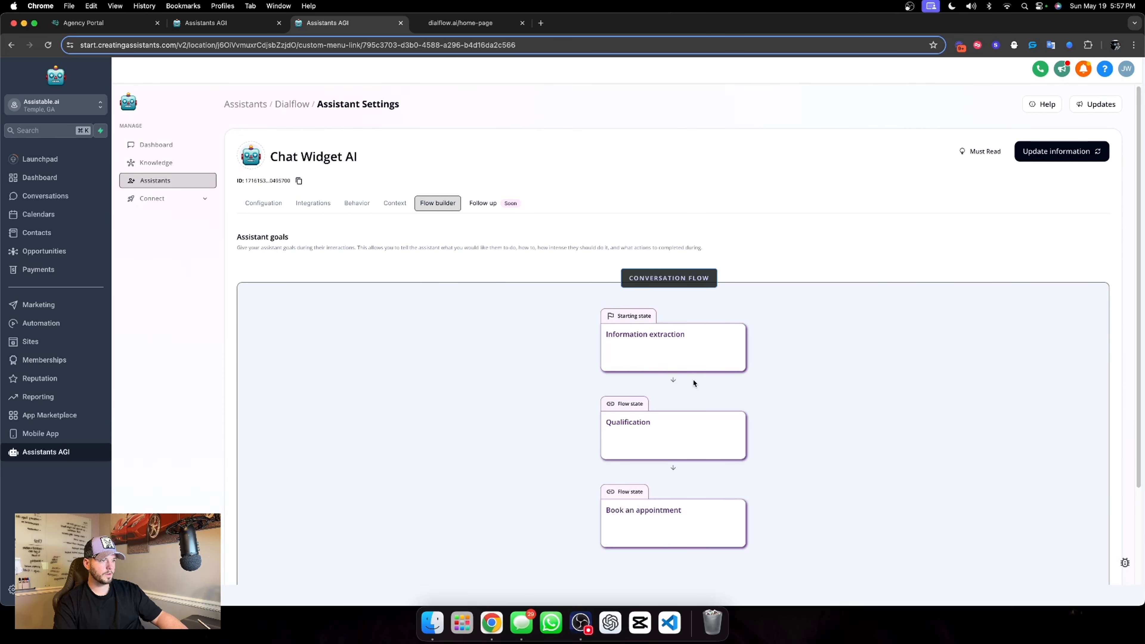
Open the Information extraction goal and compare its task description with the assistant's replies in the website chat widget
{"action": "left_click", "coordinate": [691, 366]}
{"action": "scroll", "coordinate": [952, 326], "scroll_direction": "down", "scroll_amount": 2}
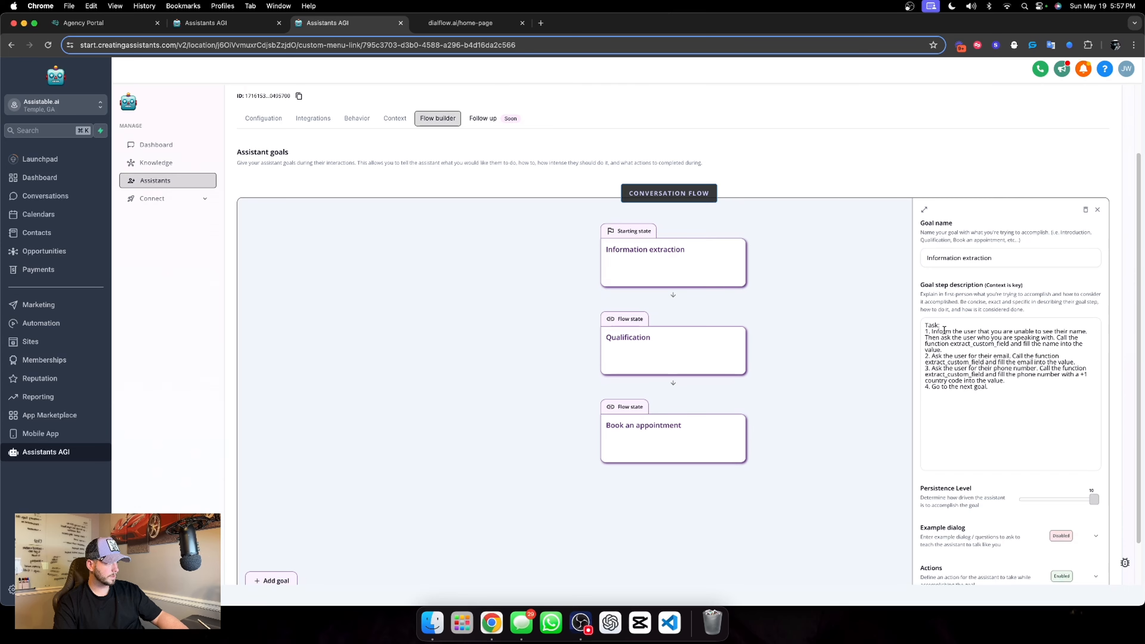
{"action": "scroll", "coordinate": [970, 320], "scroll_direction": "up", "scroll_amount": 1}
{"action": "scroll", "coordinate": [970, 338], "scroll_direction": "down", "scroll_amount": 1}
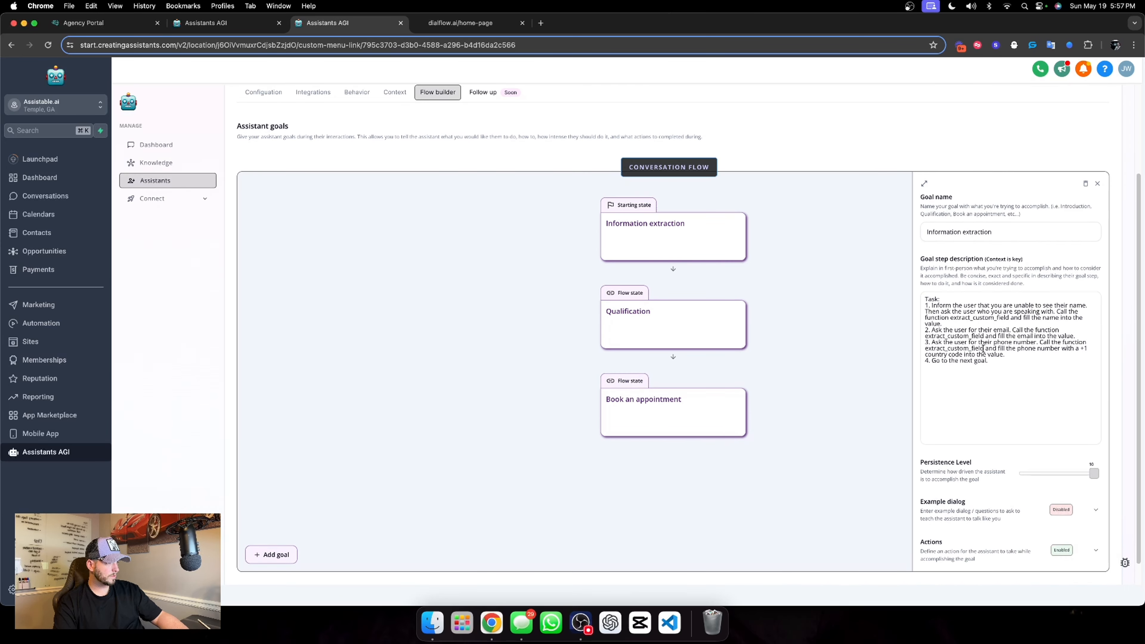
{"action": "left_click", "coordinate": [453, 21]}
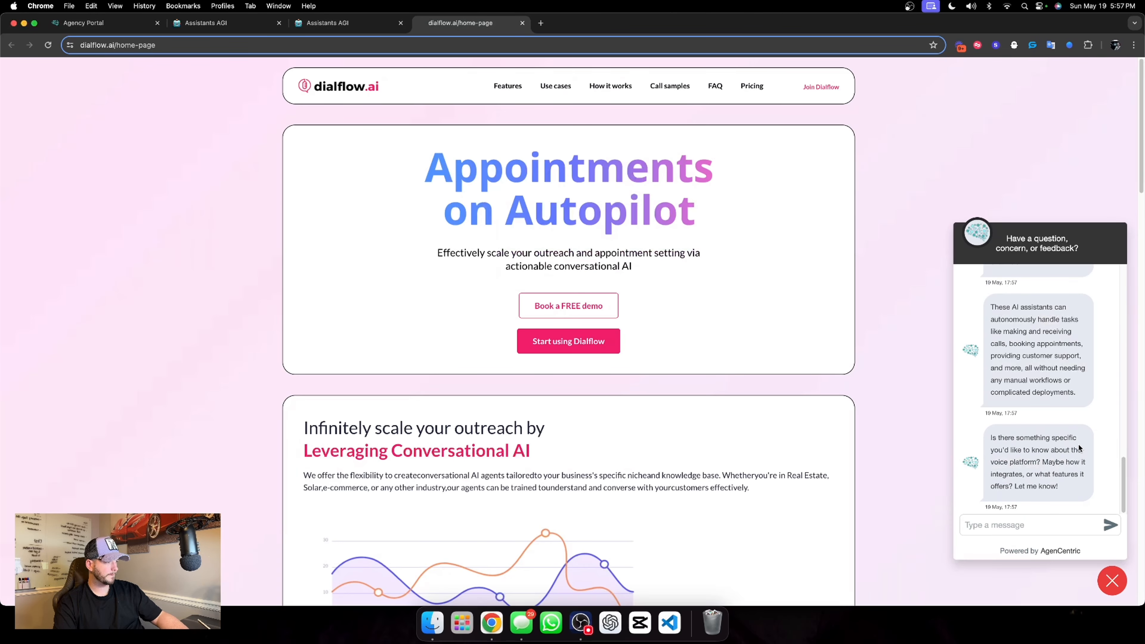
{"action": "scroll", "coordinate": [1055, 458], "scroll_direction": "up", "scroll_amount": 1}
Examine the guest visitor thread's deployment log on the Assistants AGI dashboard to see which assistant handled each run
{"action": "left_click", "coordinate": [324, 22]}
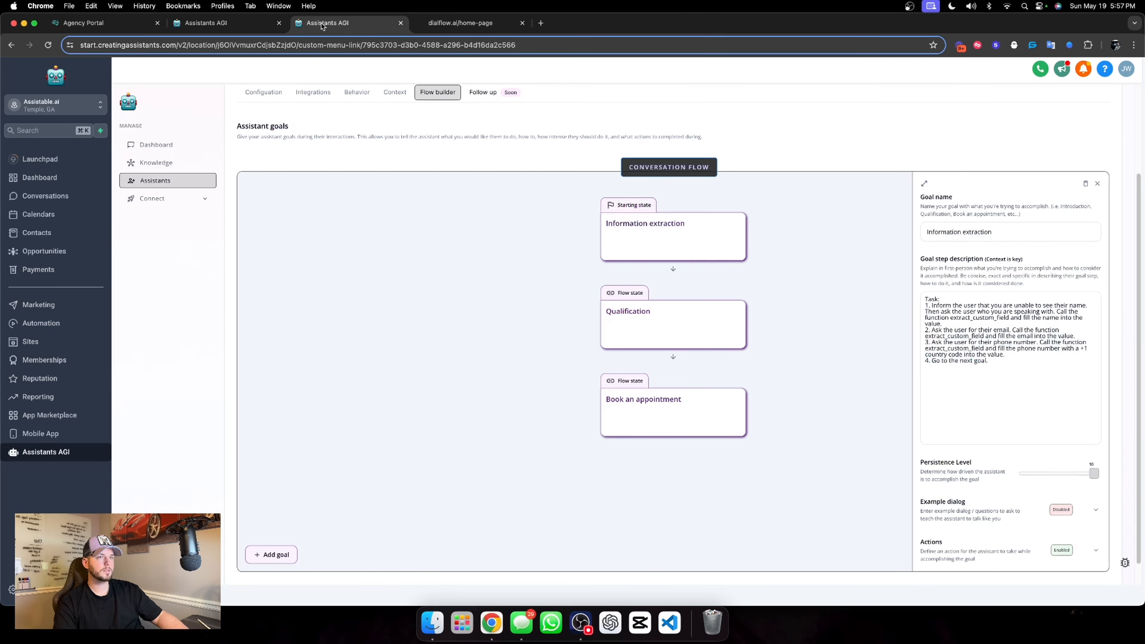
{"action": "left_click", "coordinate": [199, 146]}
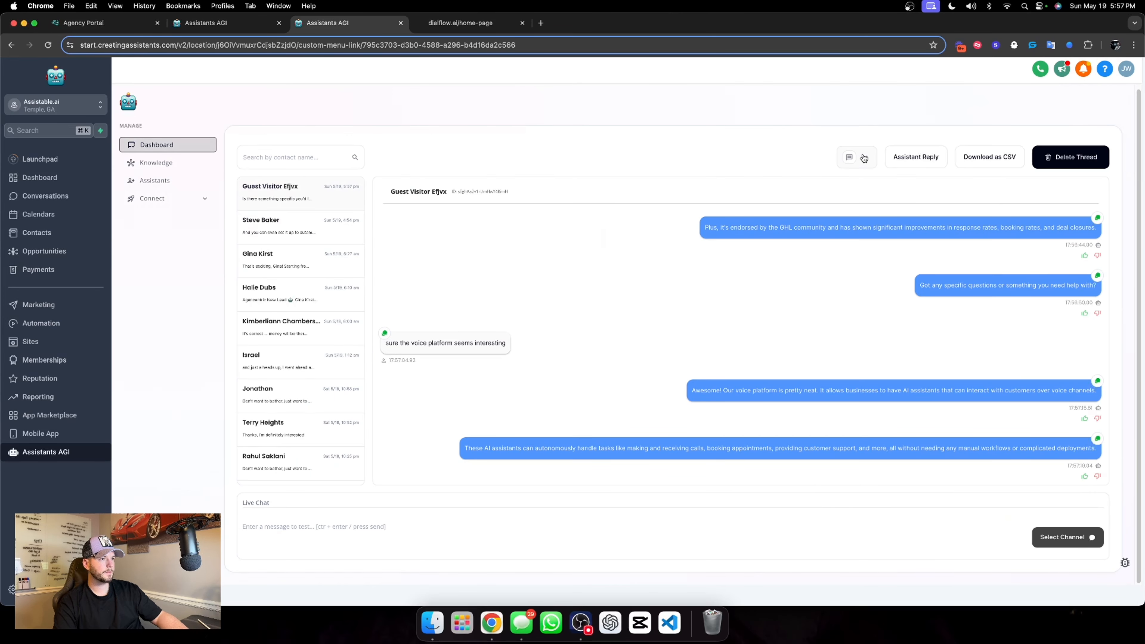
{"action": "left_click", "coordinate": [850, 158]}
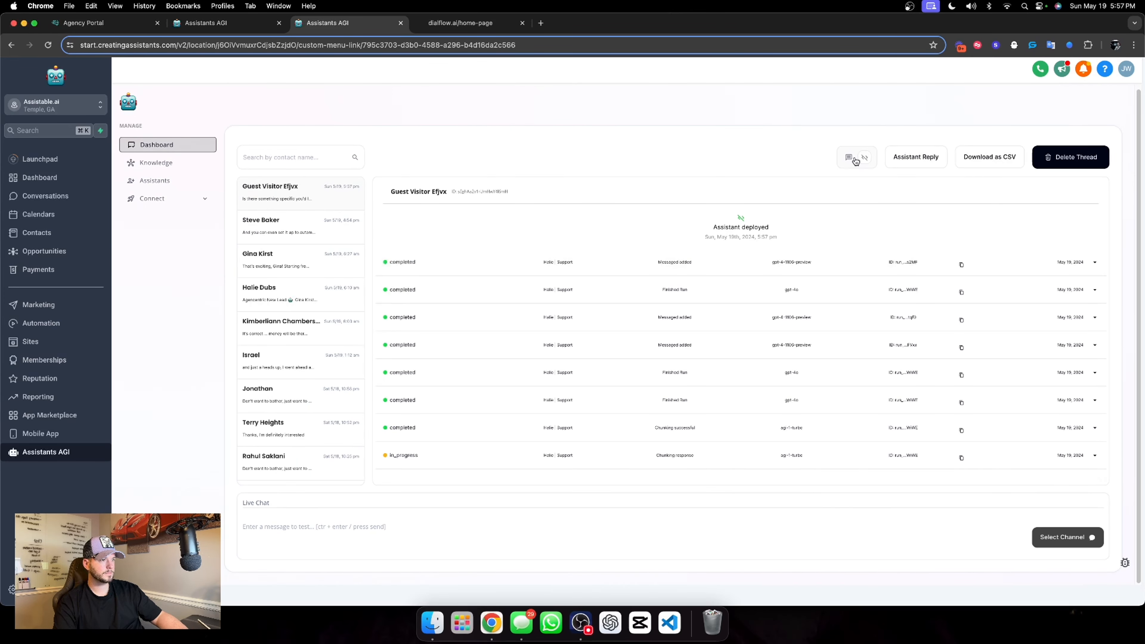
{"action": "left_click", "coordinate": [849, 157]}
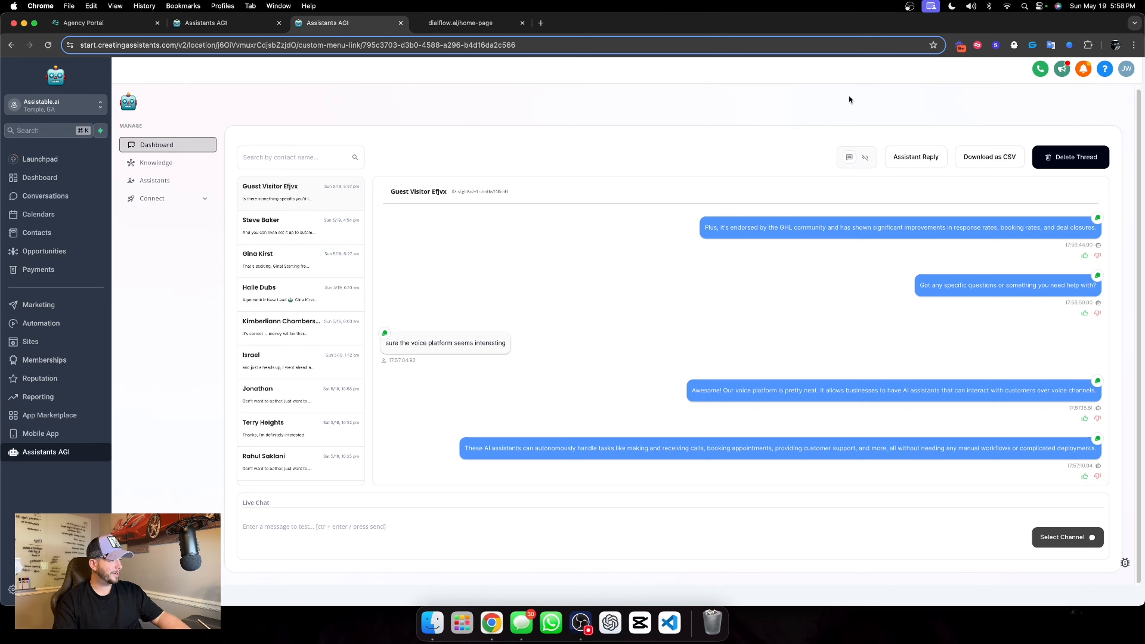
{"action": "left_click", "coordinate": [863, 157]}
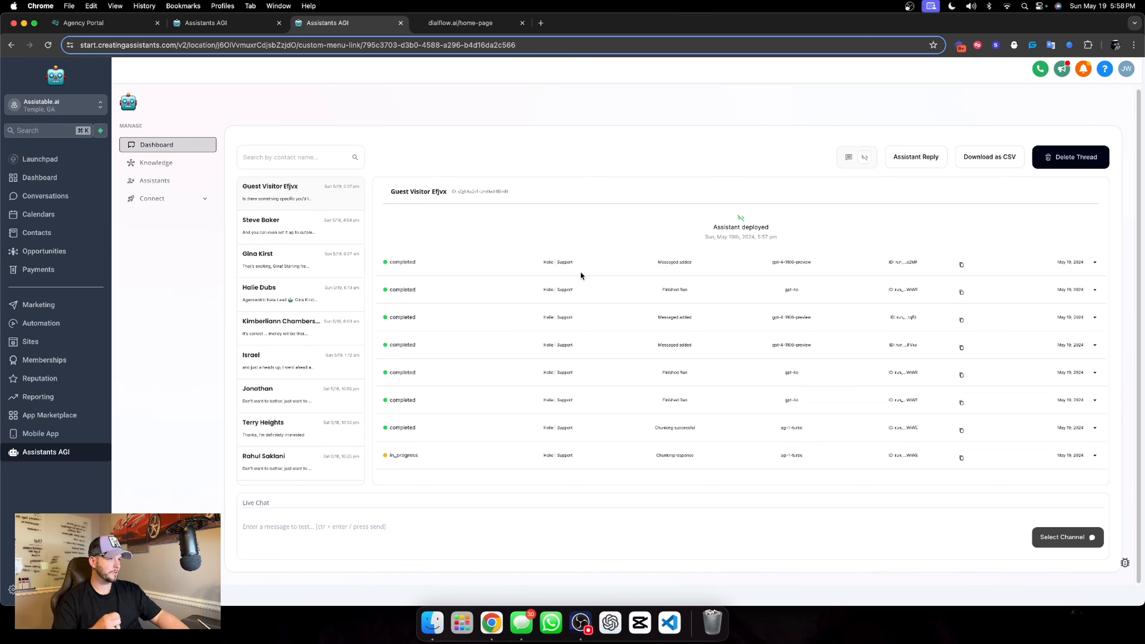
{"action": "left_click_drag", "start_coordinate": [532, 257], "coordinate": [567, 335]}
{"action": "left_click", "coordinate": [547, 318]}
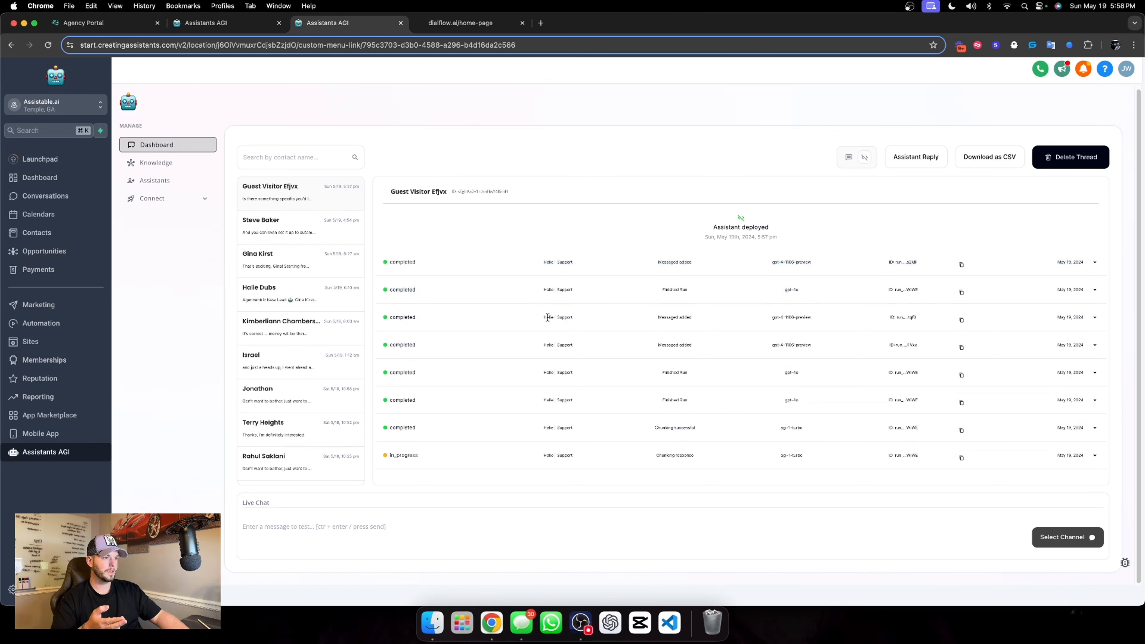
{"action": "triple_click", "coordinate": [548, 318]}
{"action": "triple_click", "coordinate": [567, 290]}
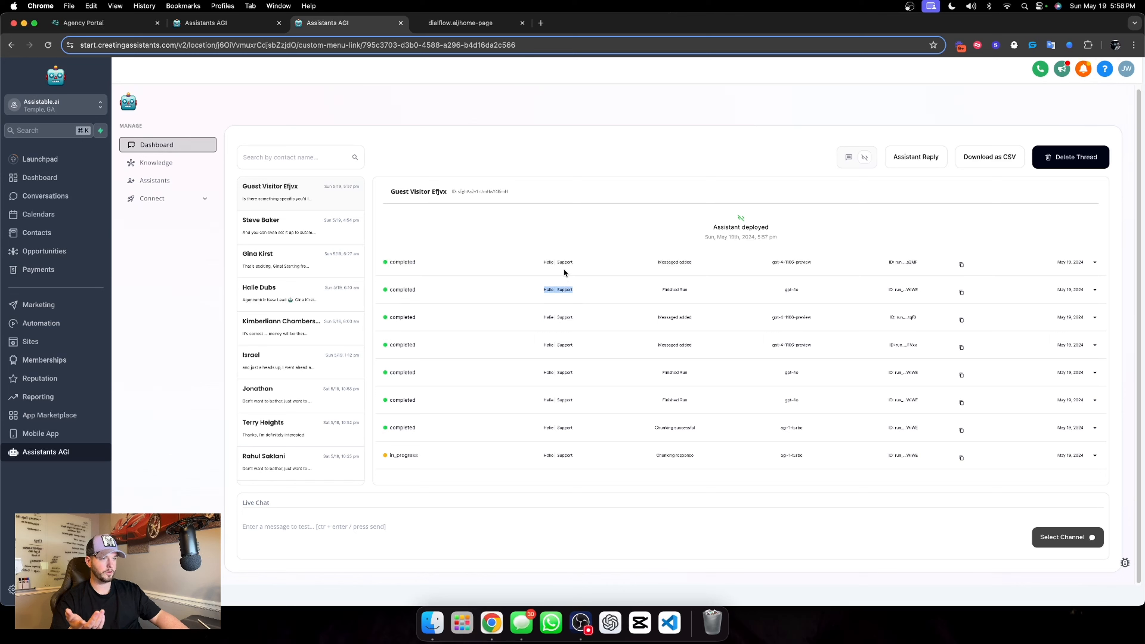
{"action": "triple_click", "coordinate": [567, 261]}
{"action": "triple_click", "coordinate": [562, 289]}
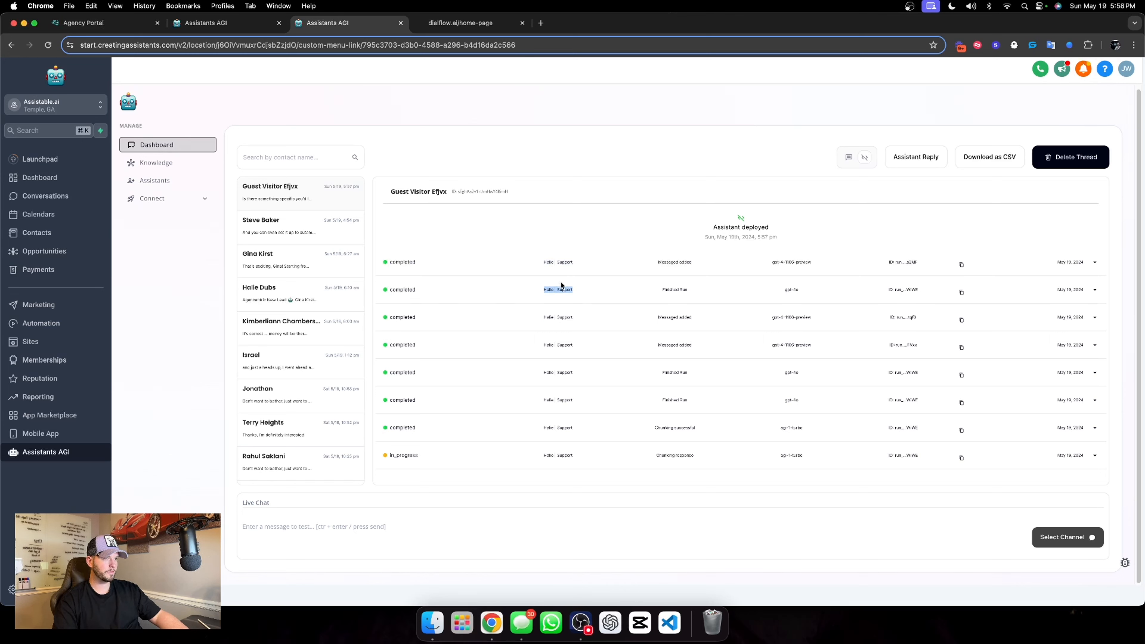
{"action": "double_click", "coordinate": [560, 263]}
{"action": "left_click", "coordinate": [849, 157]}
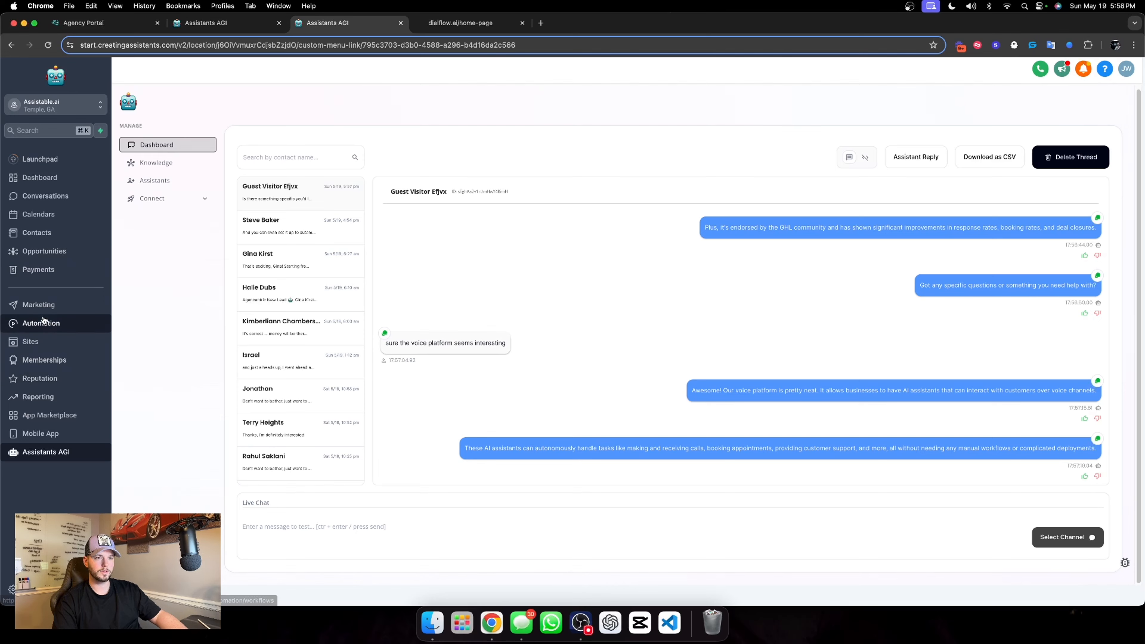
Set the Support Widget Assistant workflow in the 01. Sequences folder to draft, save it and return to the workflow list
{"action": "left_click", "coordinate": [42, 323]}
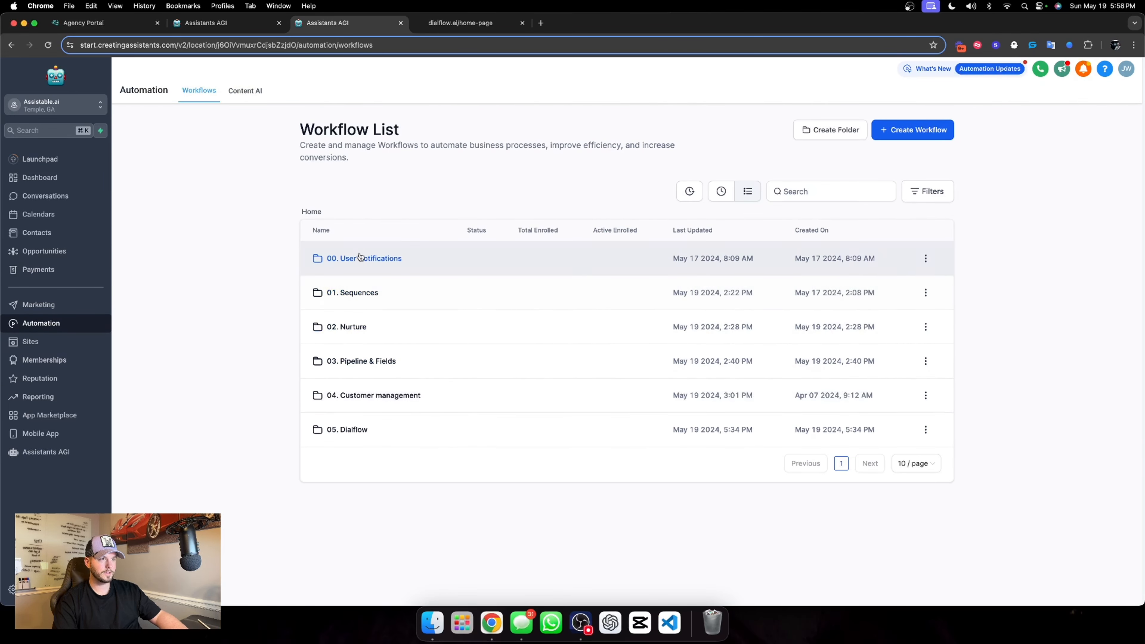
{"action": "left_click", "coordinate": [364, 294]}
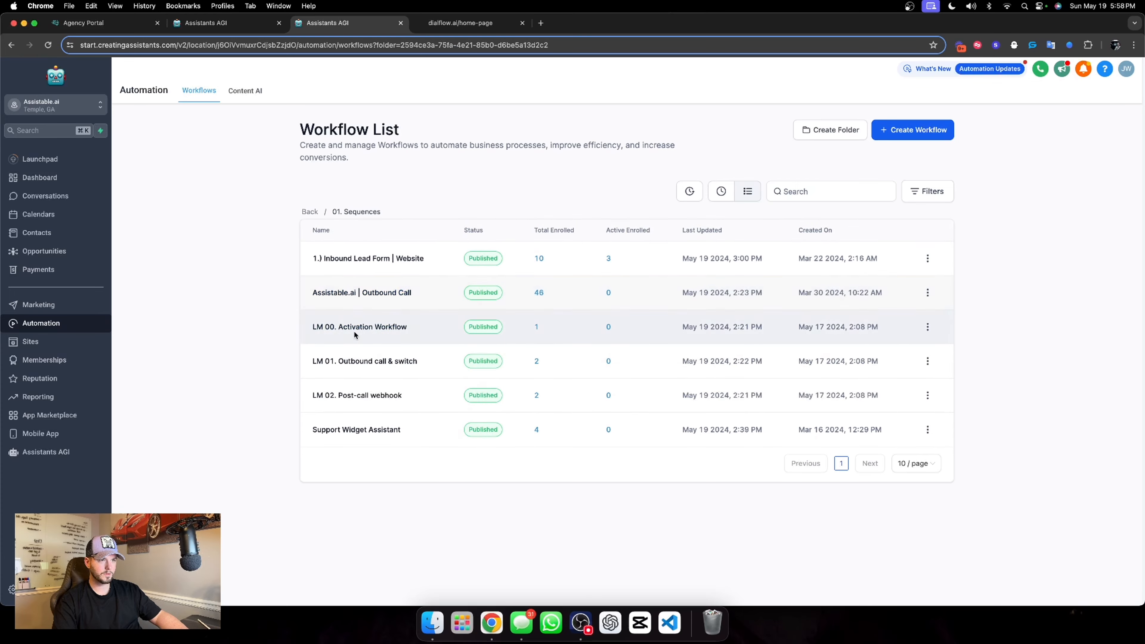
{"action": "left_click", "coordinate": [366, 431]}
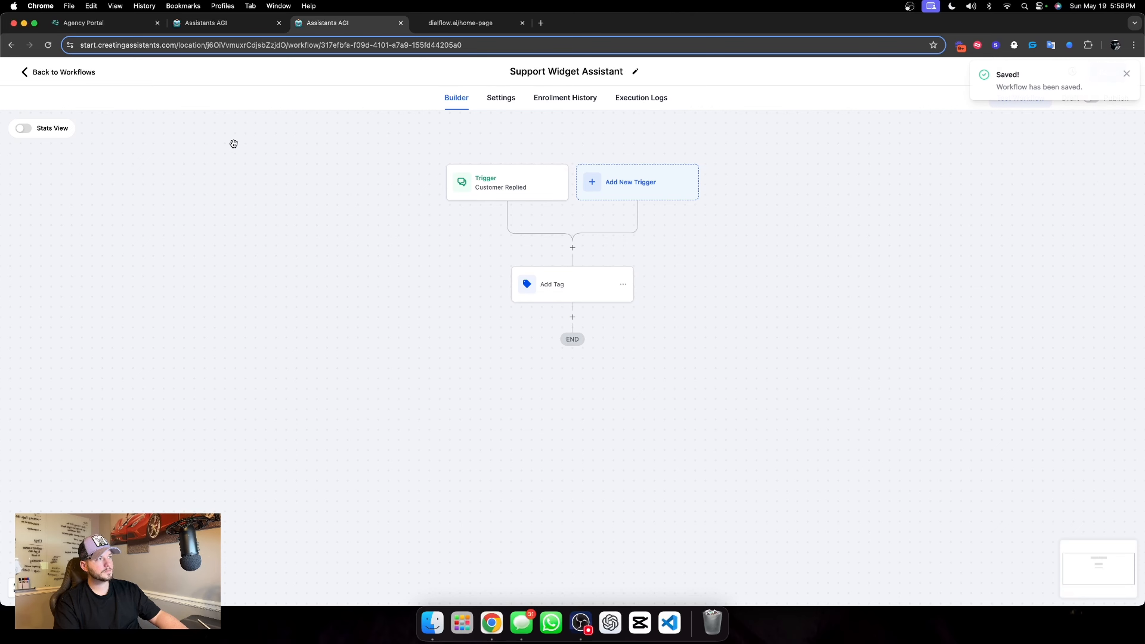
{"action": "left_click", "coordinate": [76, 75]}
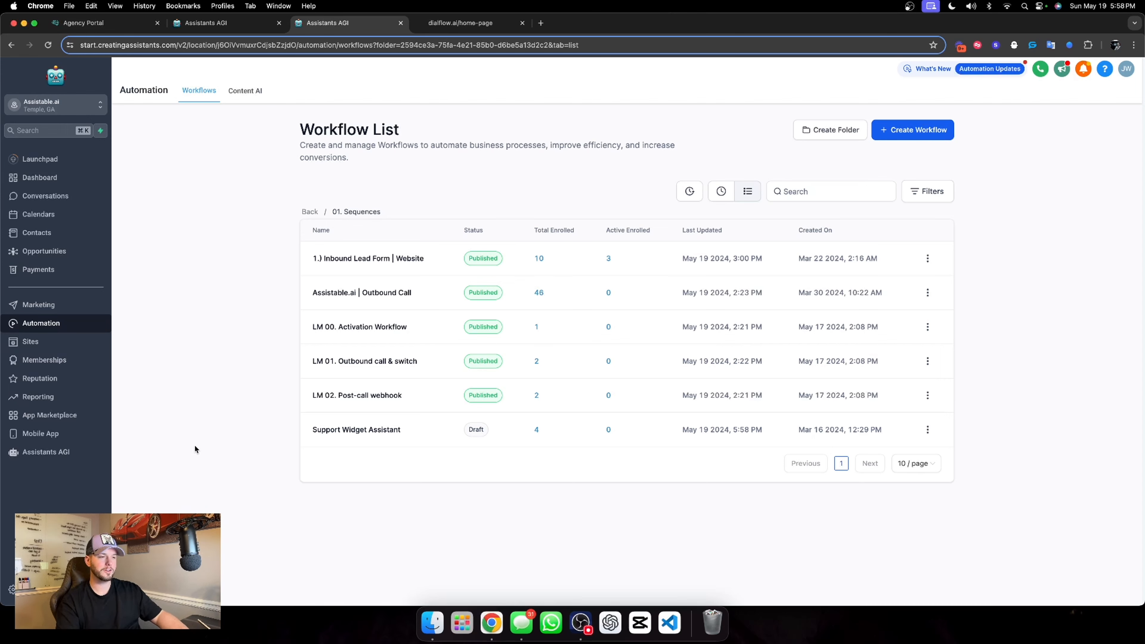
Delete the guest visitor's test conversation thread from the Assistants AGI dashboard
{"action": "left_click", "coordinate": [37, 457]}
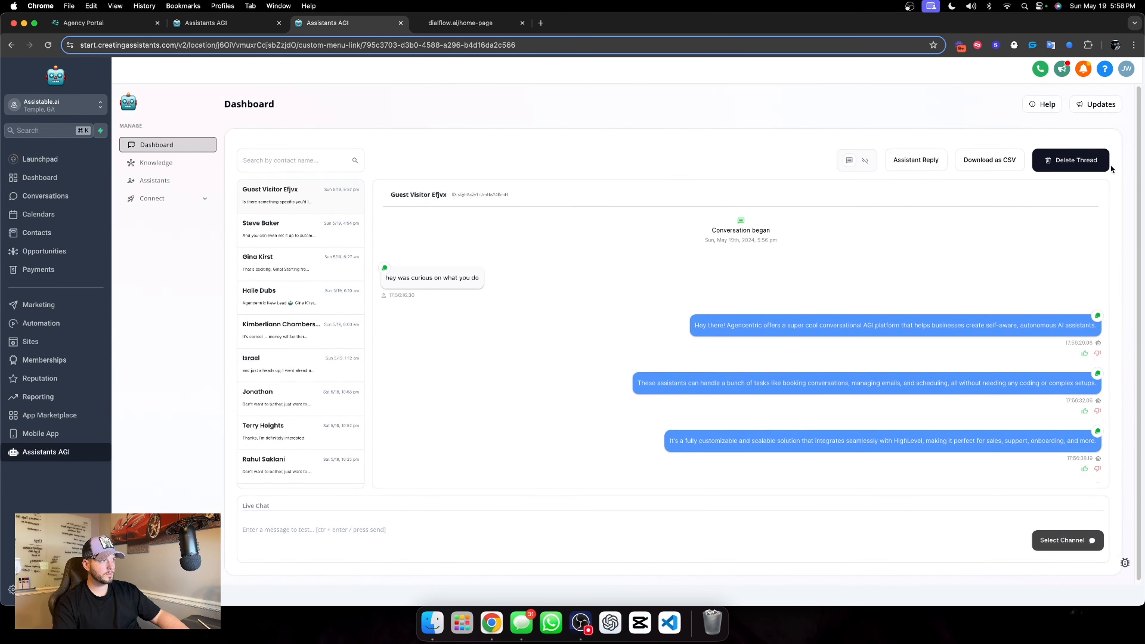
{"action": "left_click", "coordinate": [1096, 165]}
{"action": "left_click", "coordinate": [644, 221]}
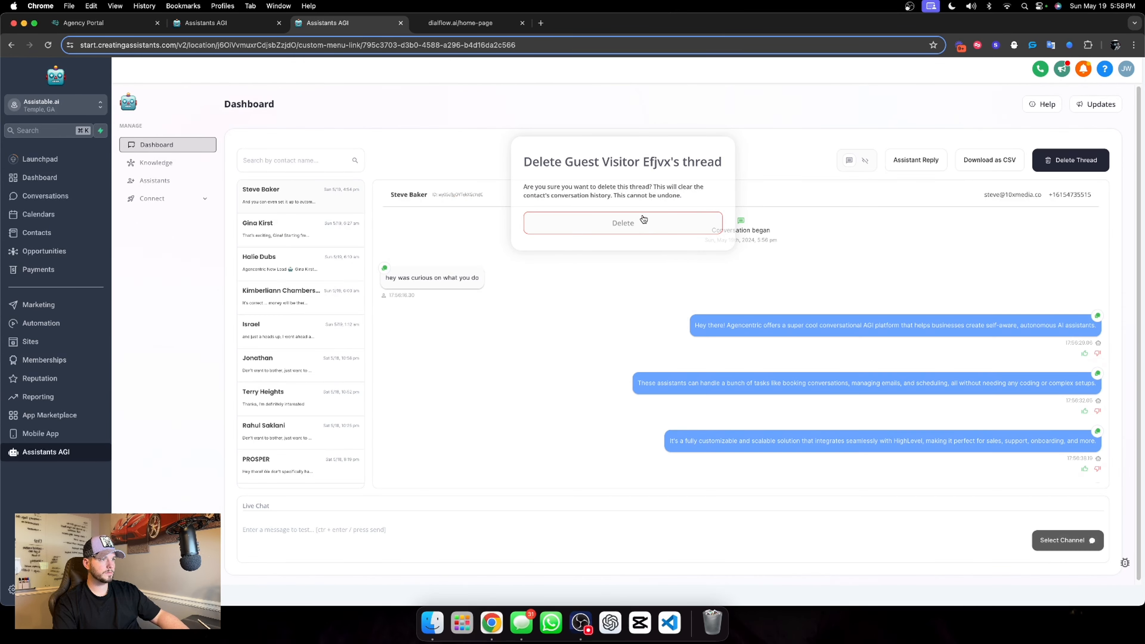
Delete all cookies and site data stored for dialflow.ai through the browser's site settings and return to its home page
{"action": "left_click", "coordinate": [156, 162]}
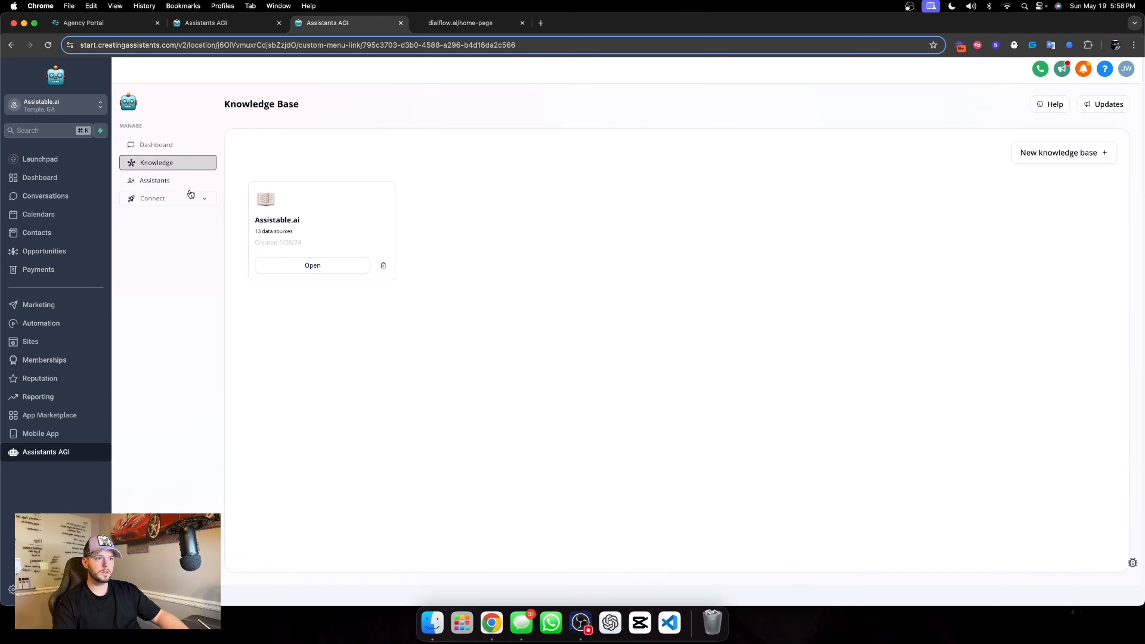
{"action": "left_click", "coordinate": [460, 22]}
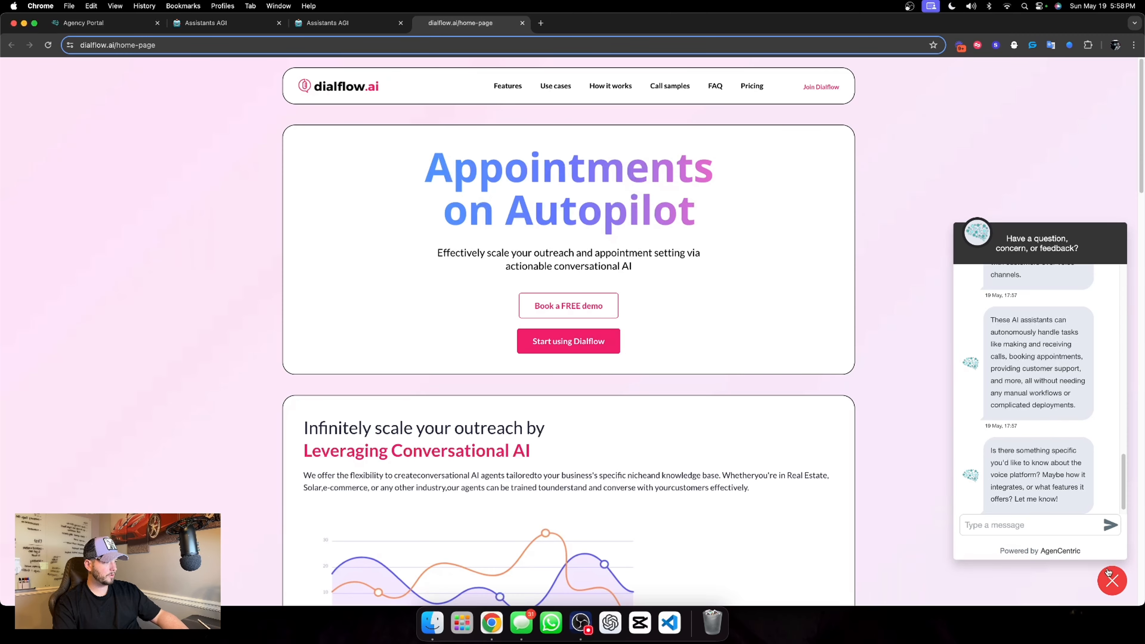
{"action": "left_click", "coordinate": [1111, 580]}
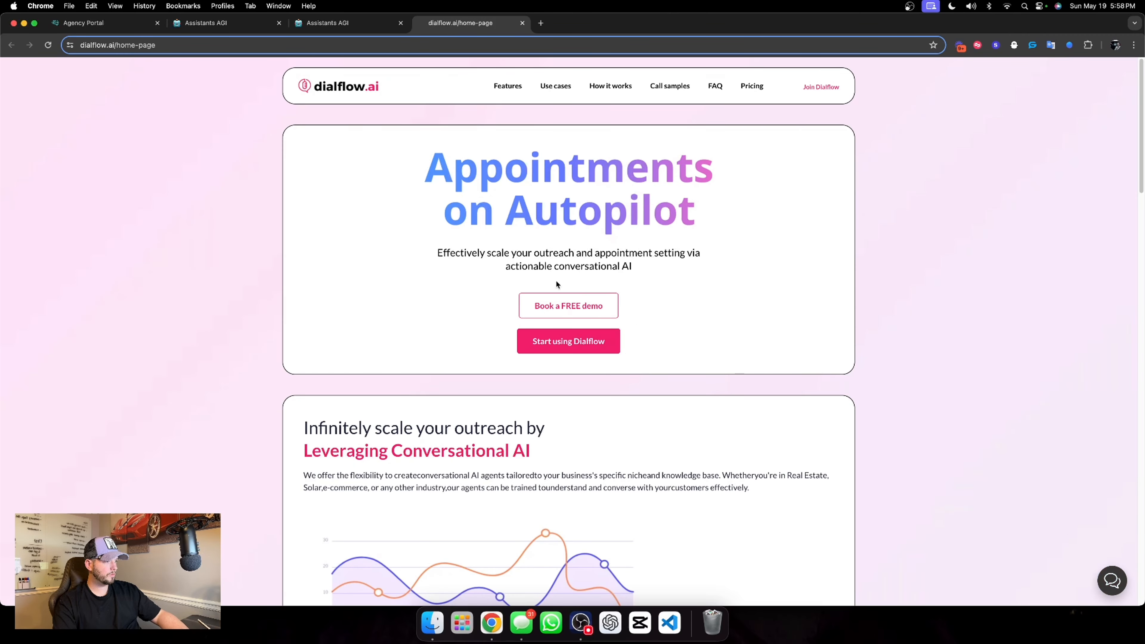
{"action": "left_click", "coordinate": [71, 45]}
{"action": "left_click", "coordinate": [121, 135]}
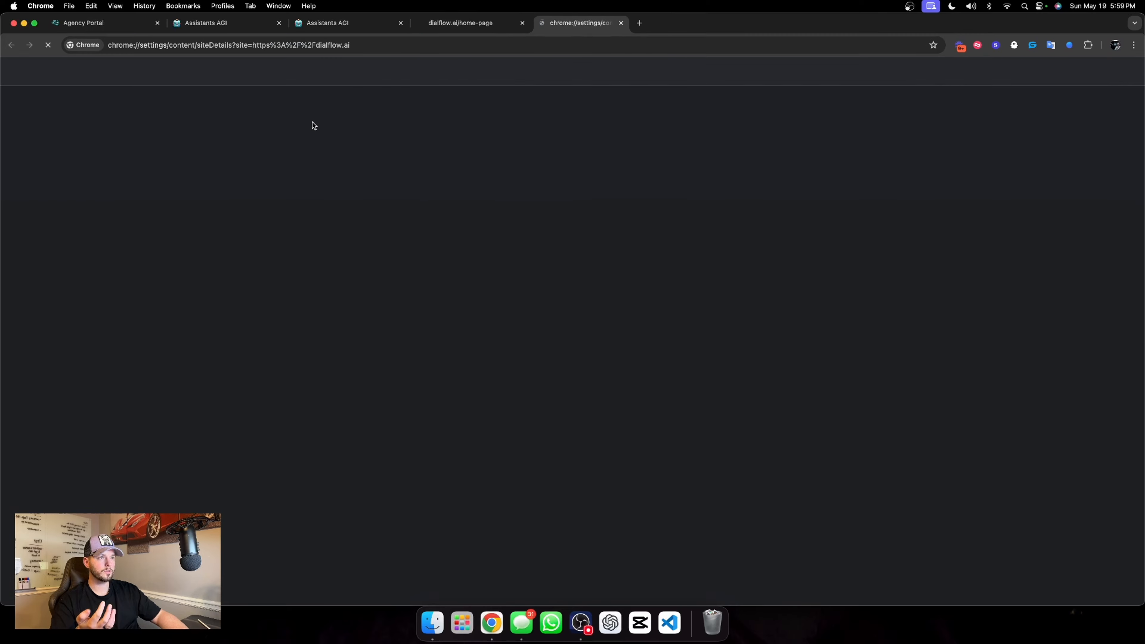
{"action": "left_click", "coordinate": [706, 153]}
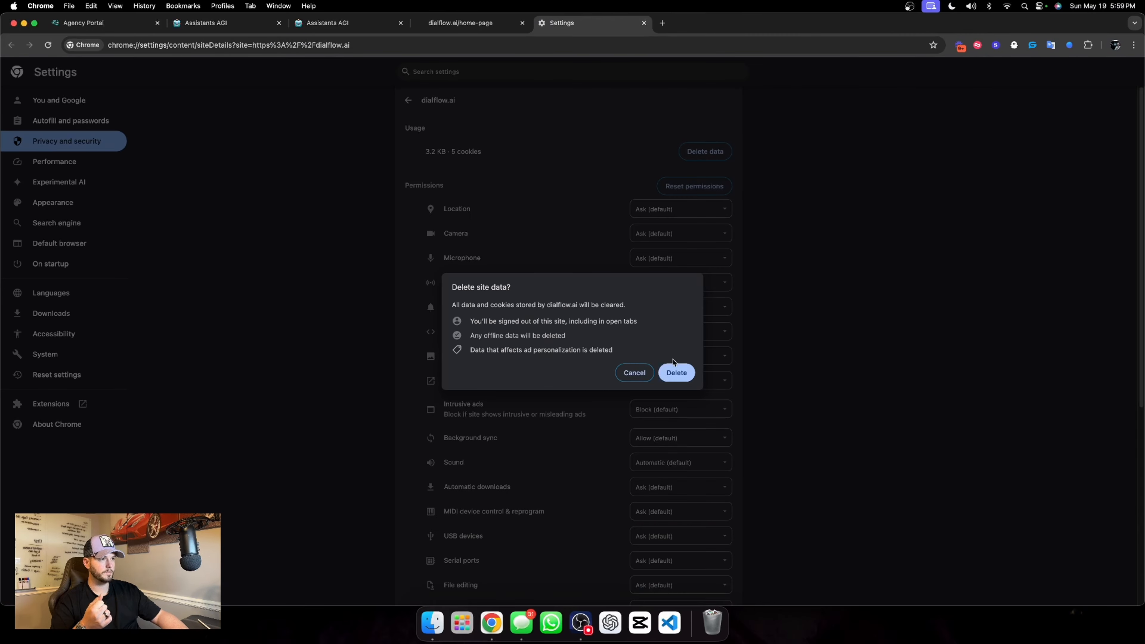
{"action": "left_click", "coordinate": [676, 371]}
{"action": "left_click", "coordinate": [644, 22]}
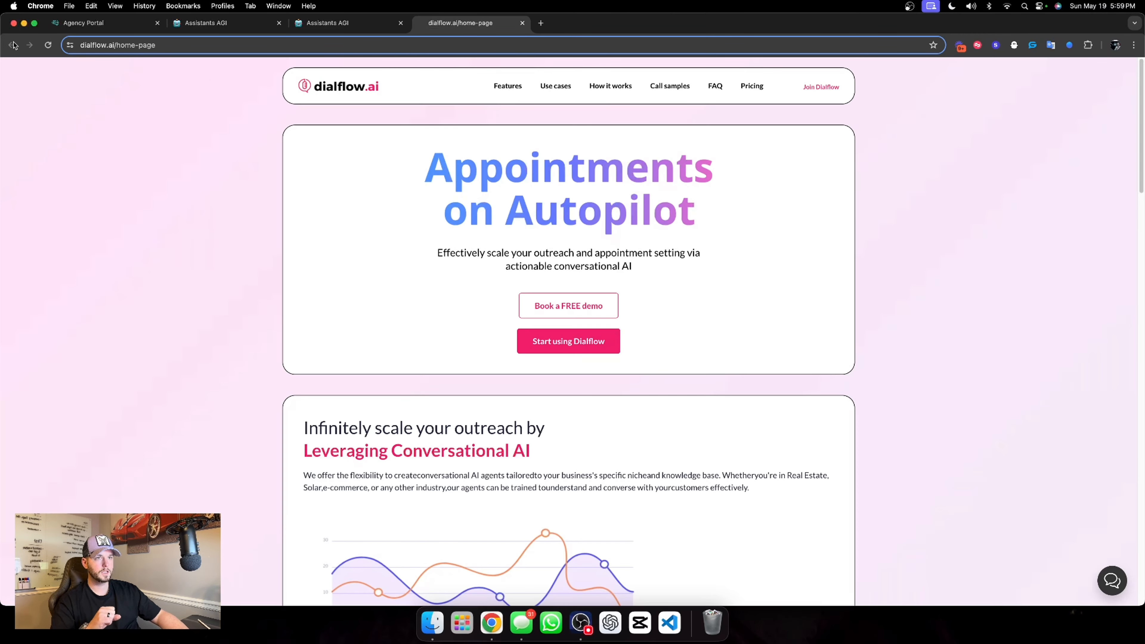
Reload the dialflow.ai home page and open its chat widget with a fresh conversation
{"action": "left_click", "coordinate": [1112, 581]}
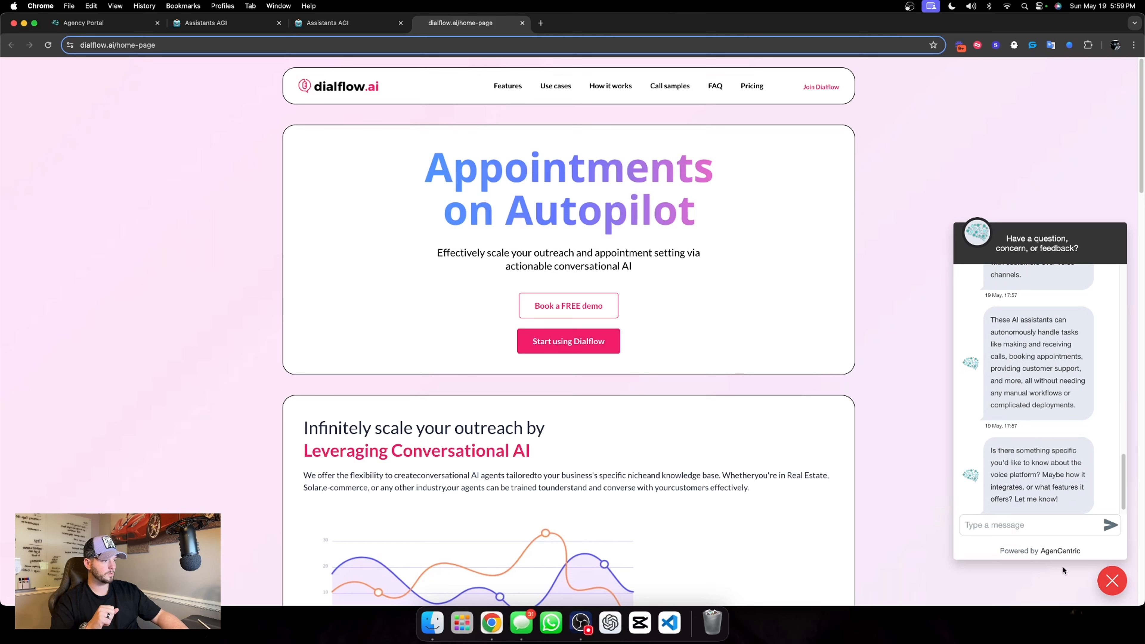
{"action": "left_click", "coordinate": [1112, 581]}
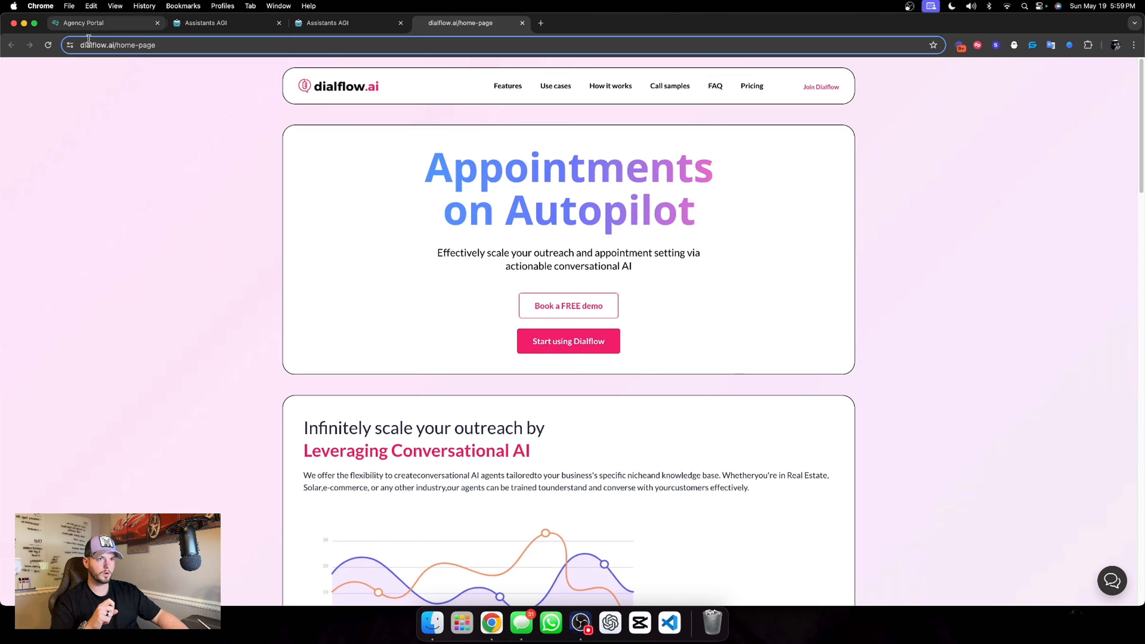
{"action": "left_click", "coordinate": [45, 46]}
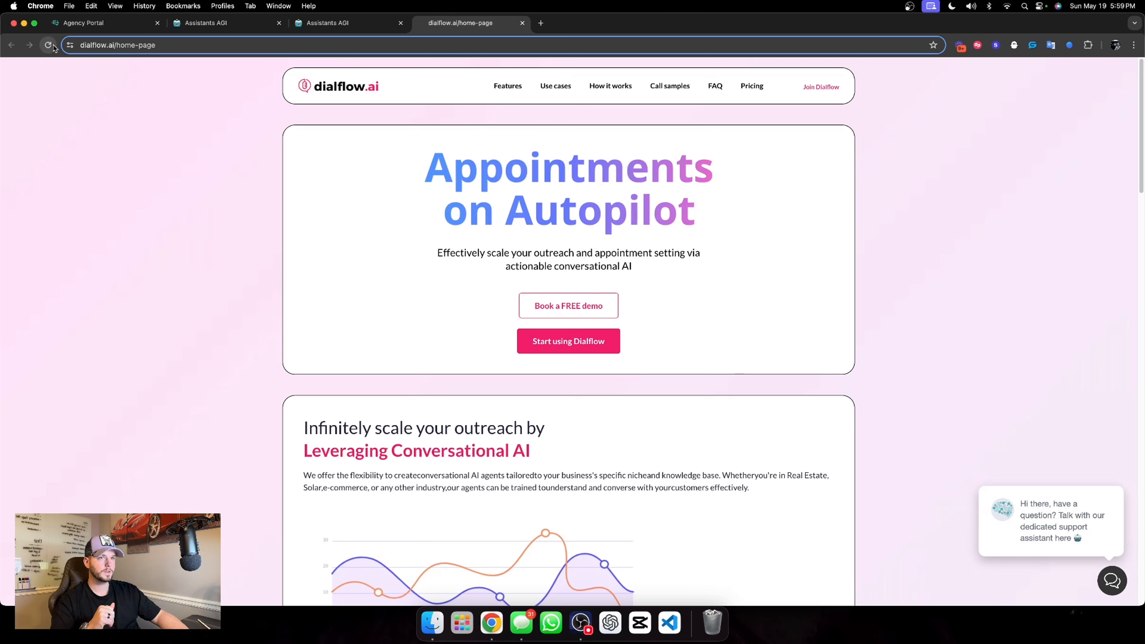
{"action": "left_click", "coordinate": [1116, 589]}
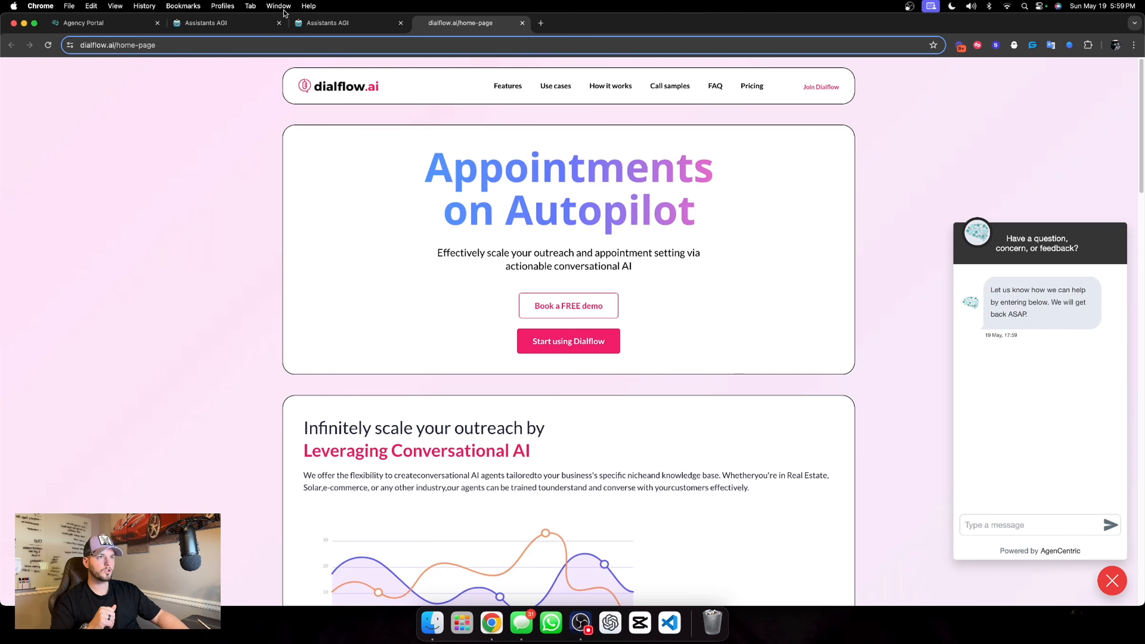
Search Contacts for the tester's full name and delete the matching Assistable.ai contact that has a phone number and email
{"action": "left_click", "coordinate": [327, 23]}
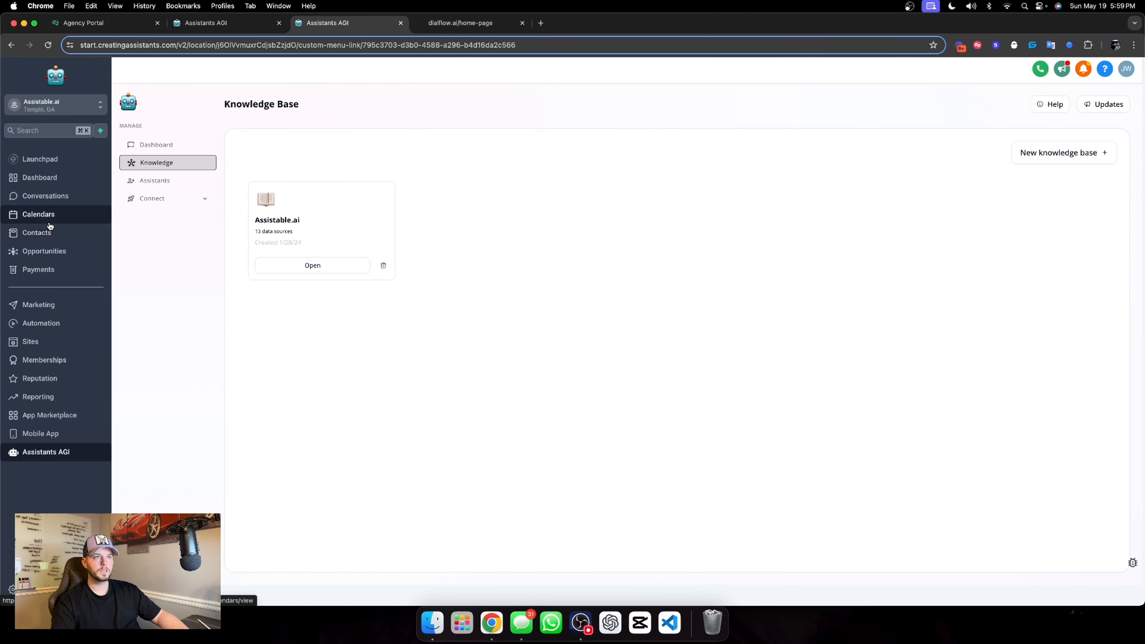
{"action": "left_click", "coordinate": [145, 145]}
{"action": "left_click", "coordinate": [236, 24]}
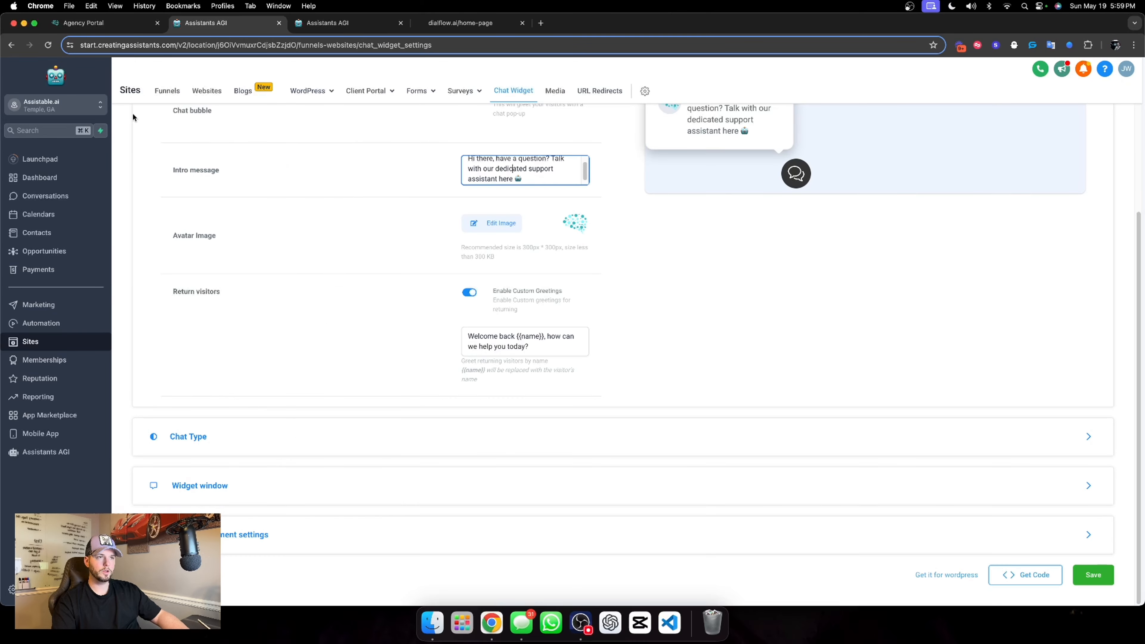
{"action": "left_click", "coordinate": [37, 232]}
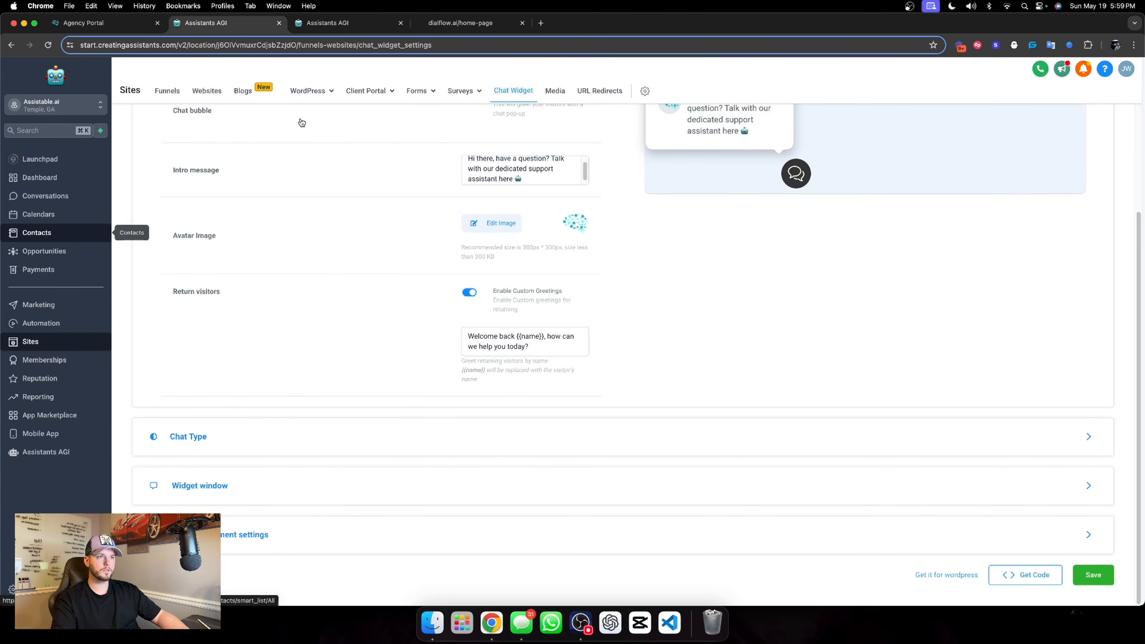
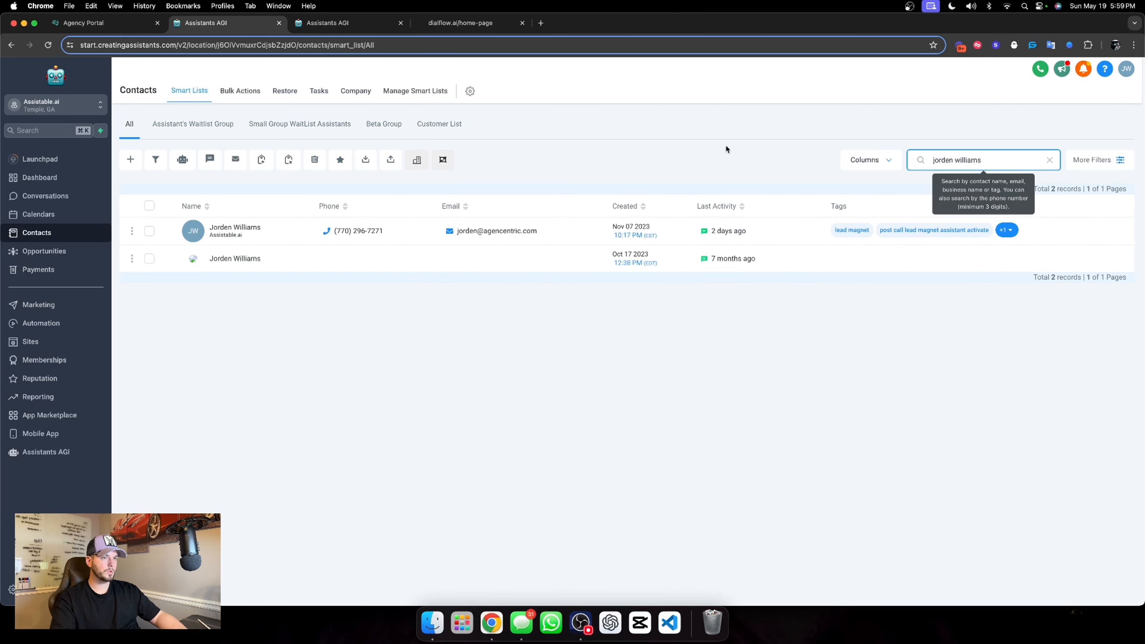
{"action": "left_click", "coordinate": [150, 231]}
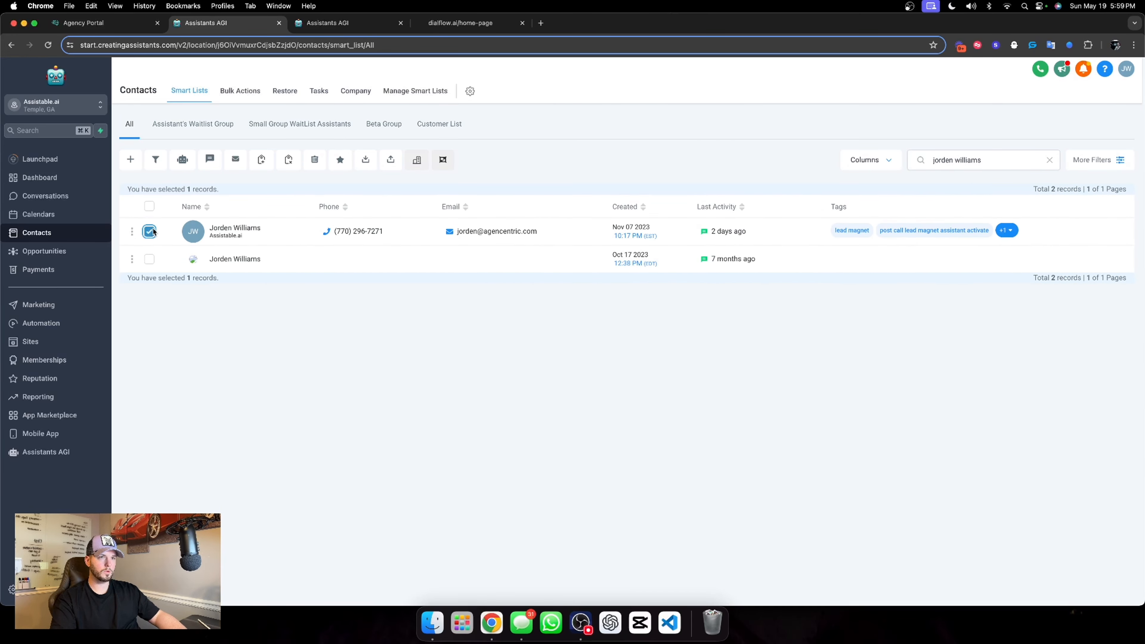
{"action": "left_click", "coordinate": [314, 160]}
{"action": "left_click", "coordinate": [581, 204]}
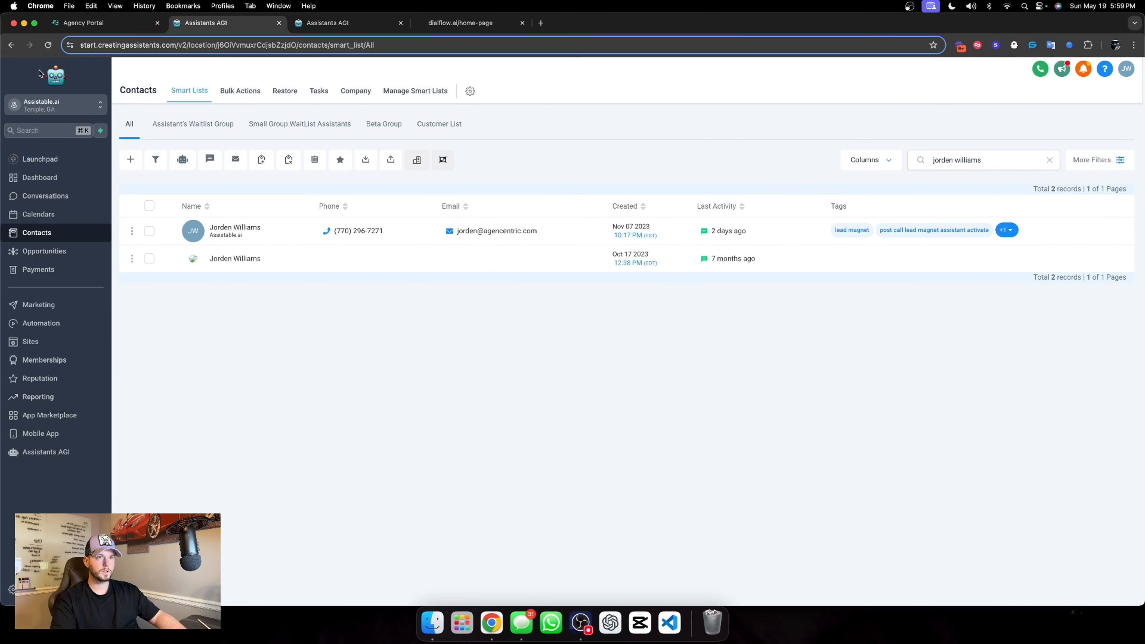
Reload the contact list and search for the tester's first name to check the deletion
{"action": "left_click", "coordinate": [48, 45]}
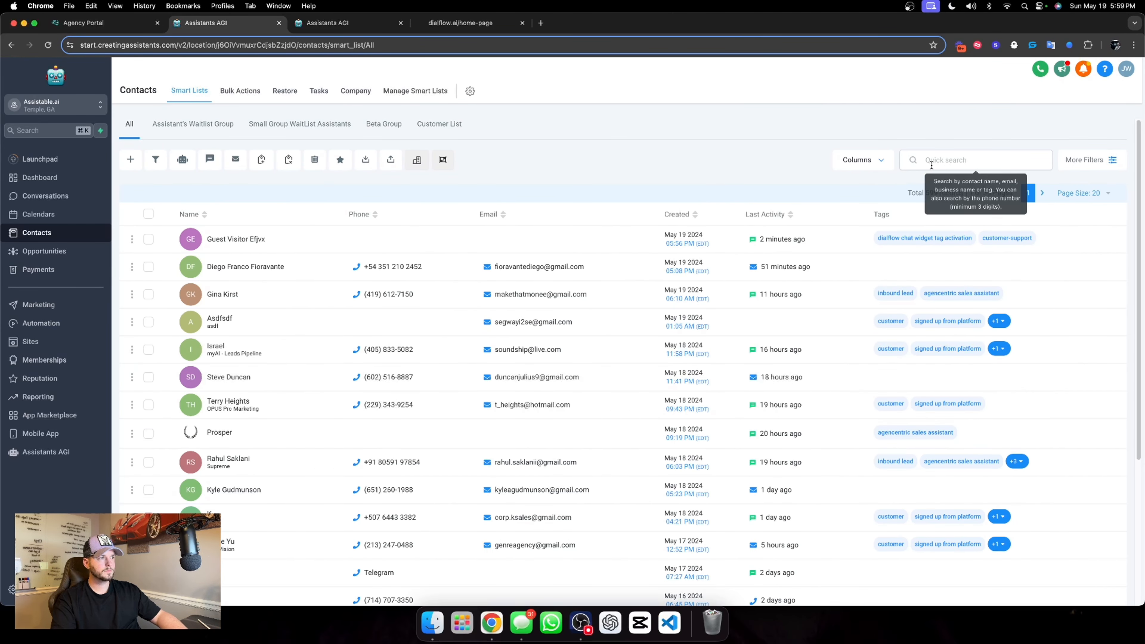
{"action": "left_click", "coordinate": [931, 166]}
{"action": "type", "text": "jorden"}
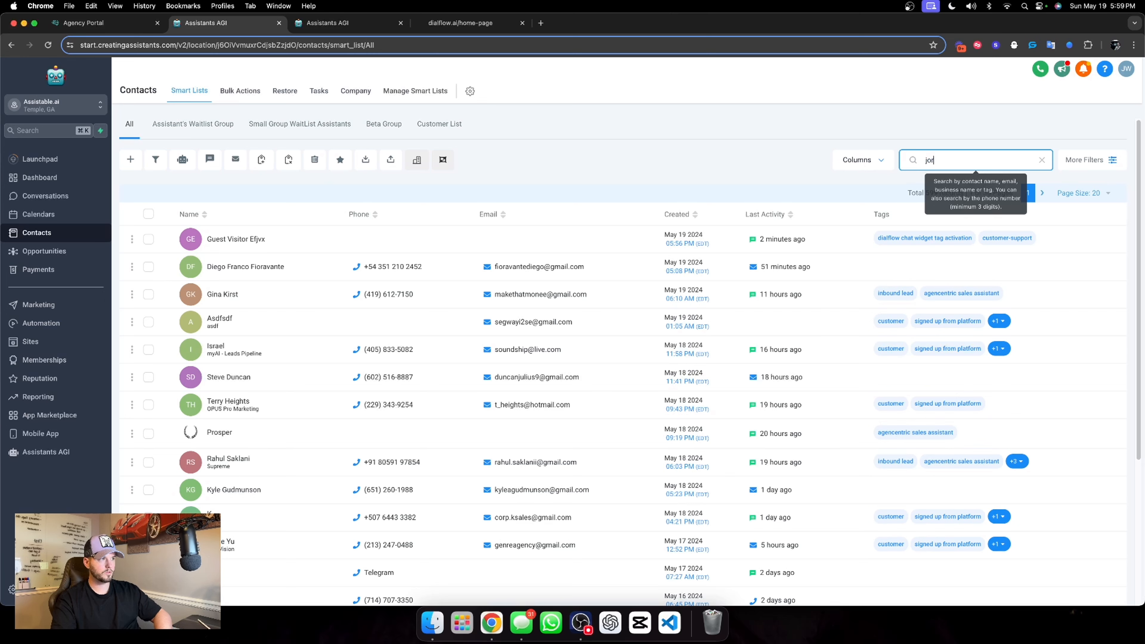
{"action": "left_click", "coordinate": [33, 460]}
Send the message "voice platform" in the dialflow.ai chat widget
{"action": "left_click", "coordinate": [477, 23]}
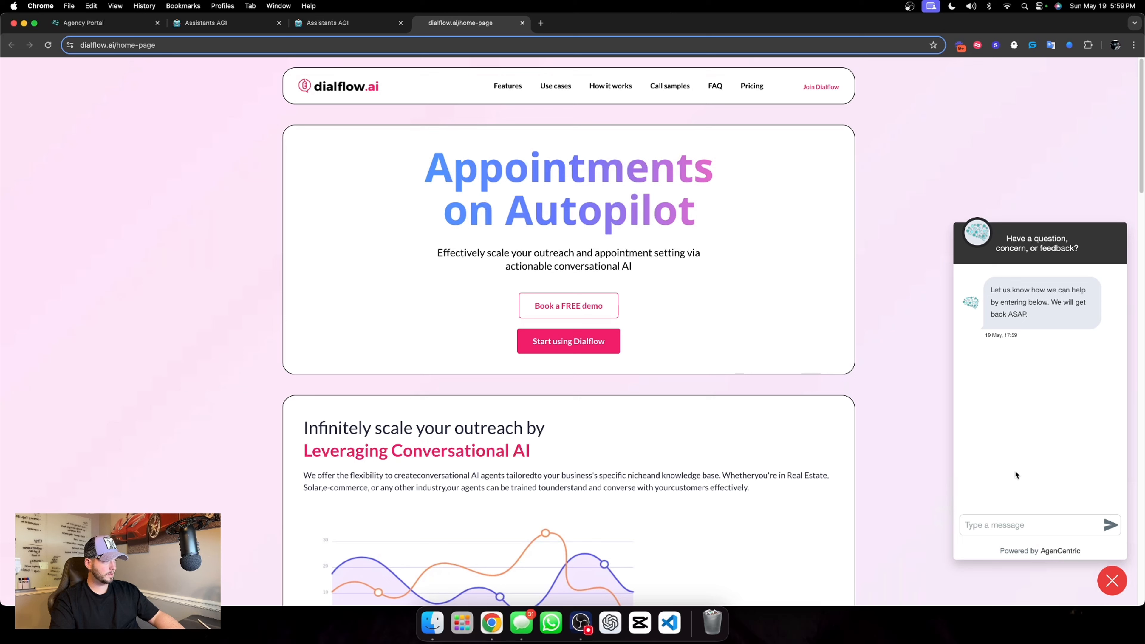
{"action": "type", "text": "voice "}
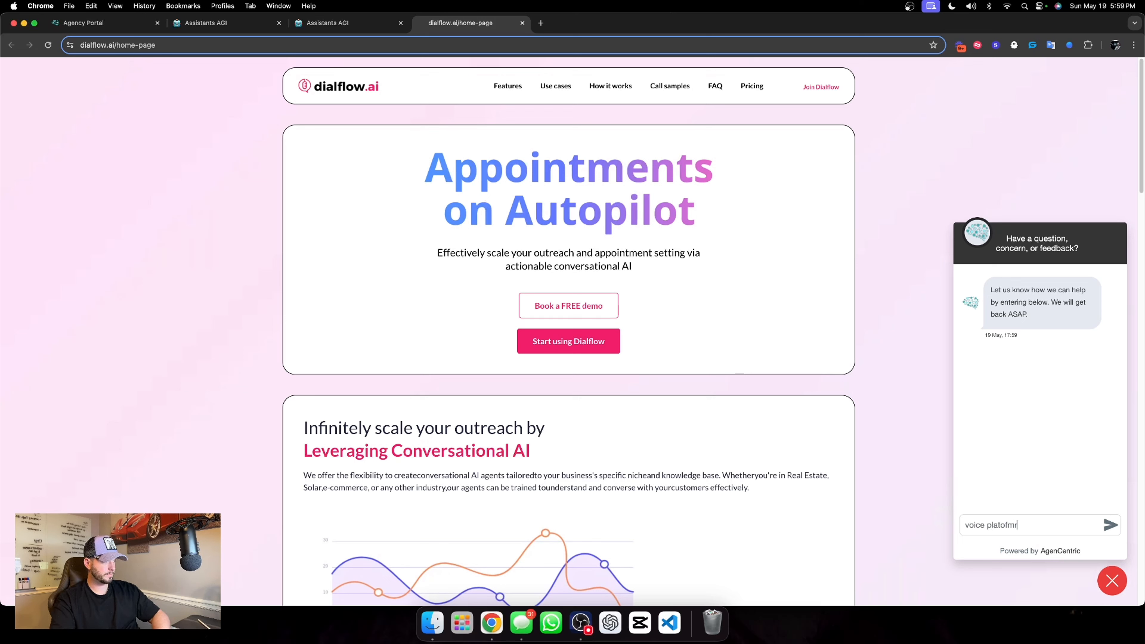
{"action": "type", "text": "platfo"}
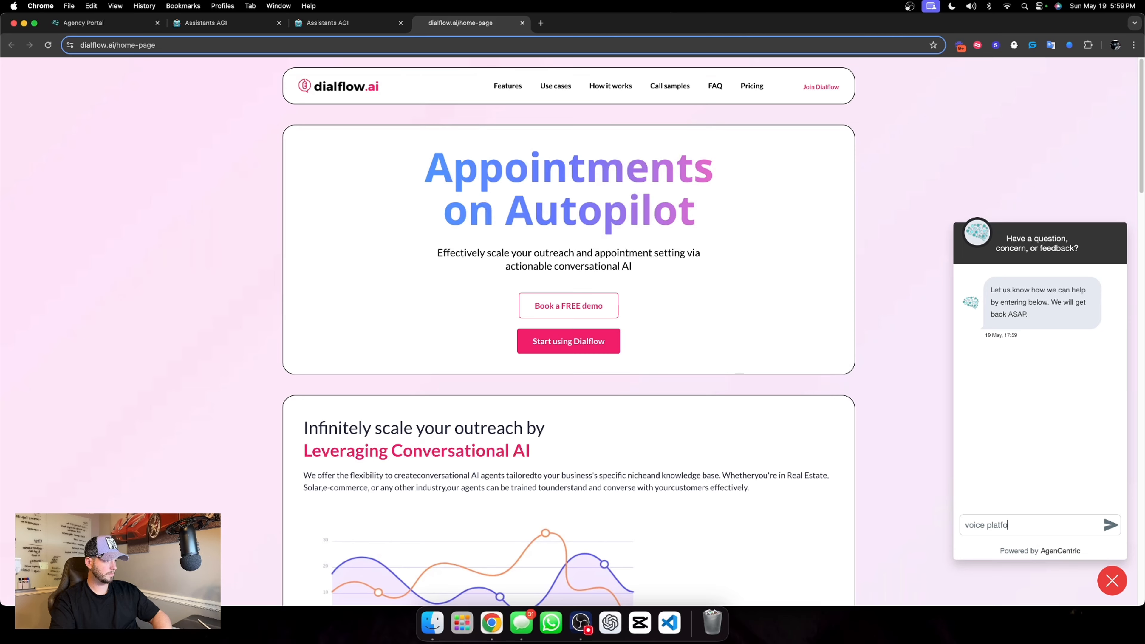
{"action": "type", "text": "mmrm"}
{"action": "key", "text": "Return"}
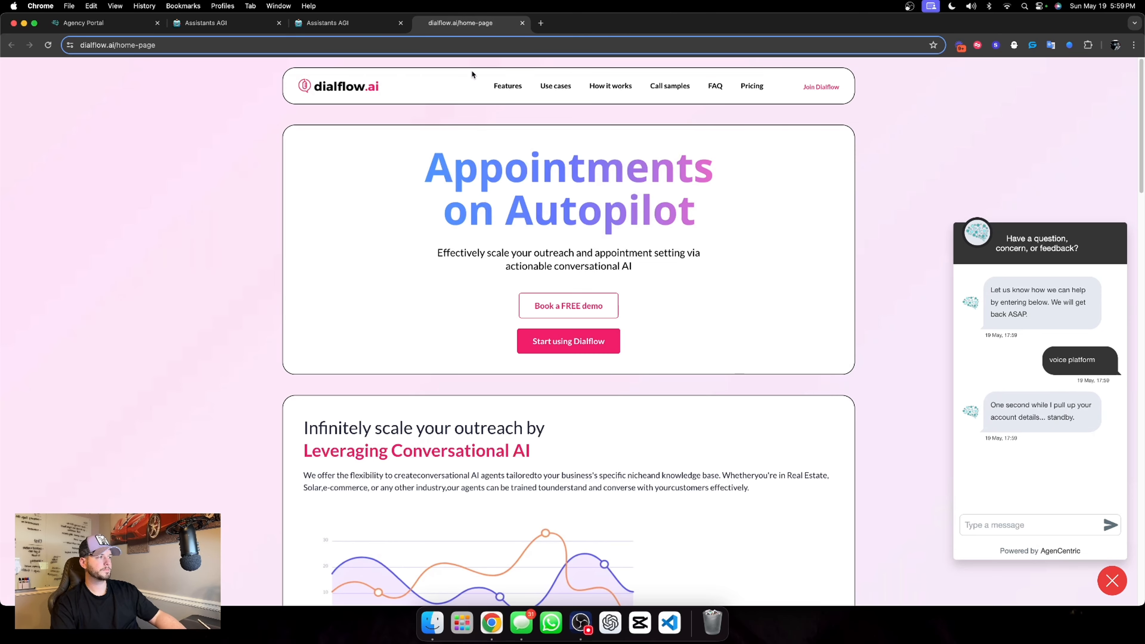
Check the new guest visitor thread's deployment log and messages on the Assistants AGI dashboard to see which assistant is handling it
{"action": "left_click", "coordinate": [366, 28]}
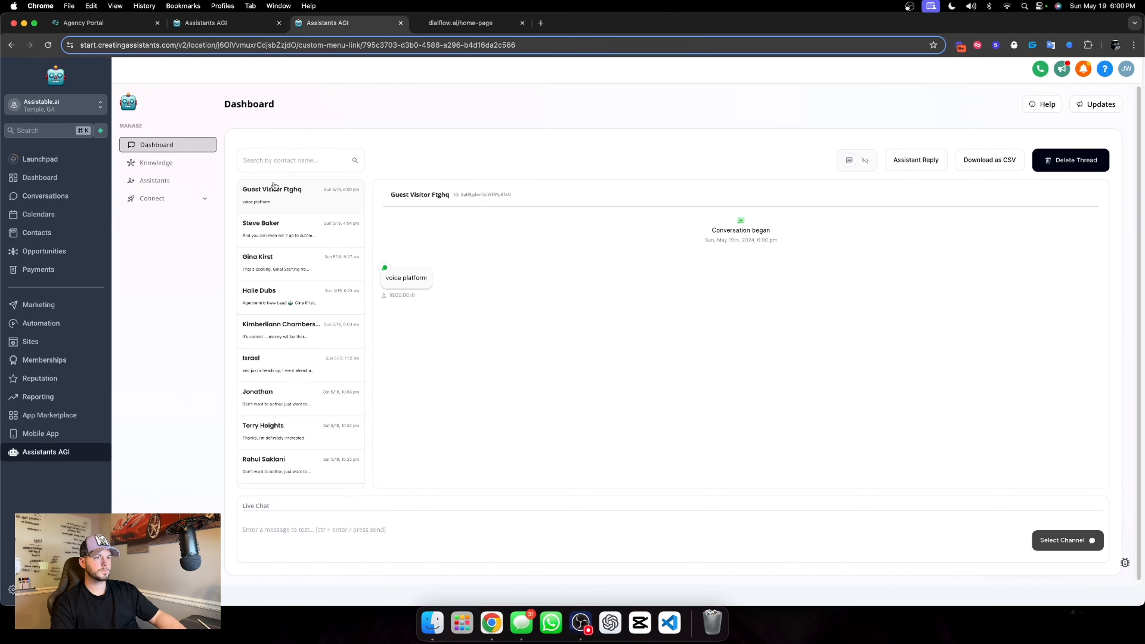
{"action": "left_click", "coordinate": [864, 161]}
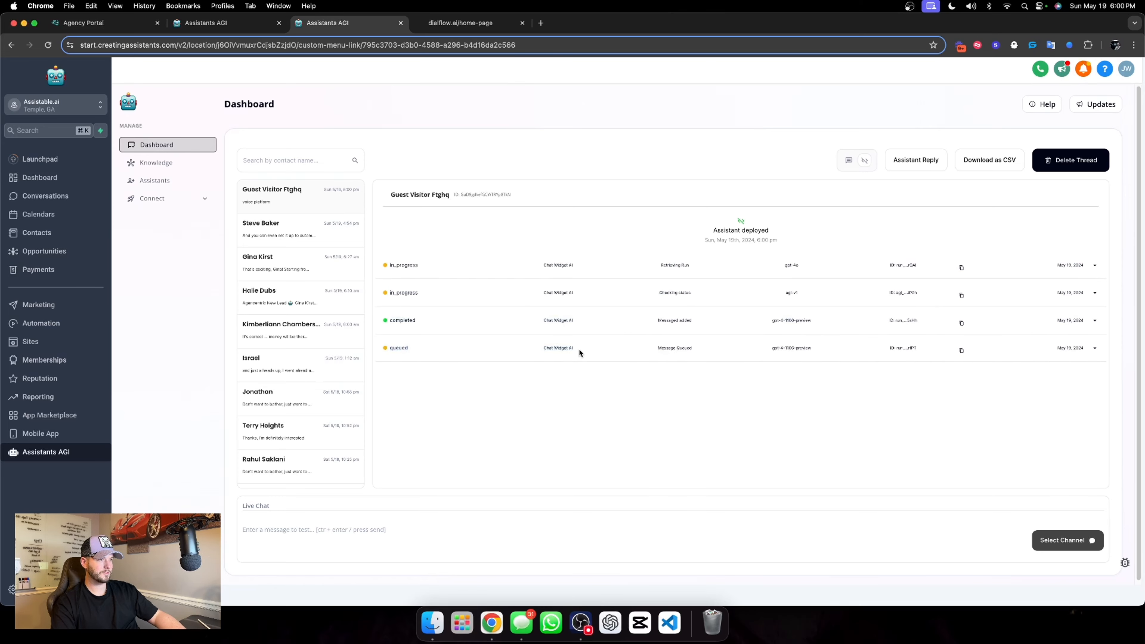
{"action": "left_click", "coordinate": [848, 161]}
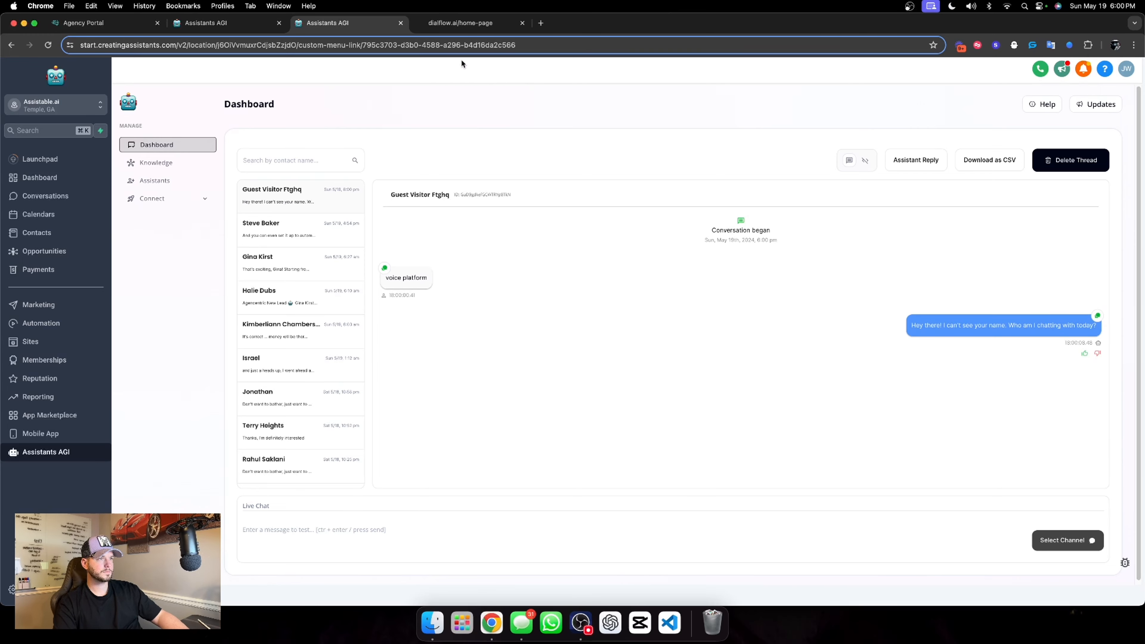
Answer the assistant's question in the dialflow.ai chat widget with the tester's full name
{"action": "left_click", "coordinate": [478, 24]}
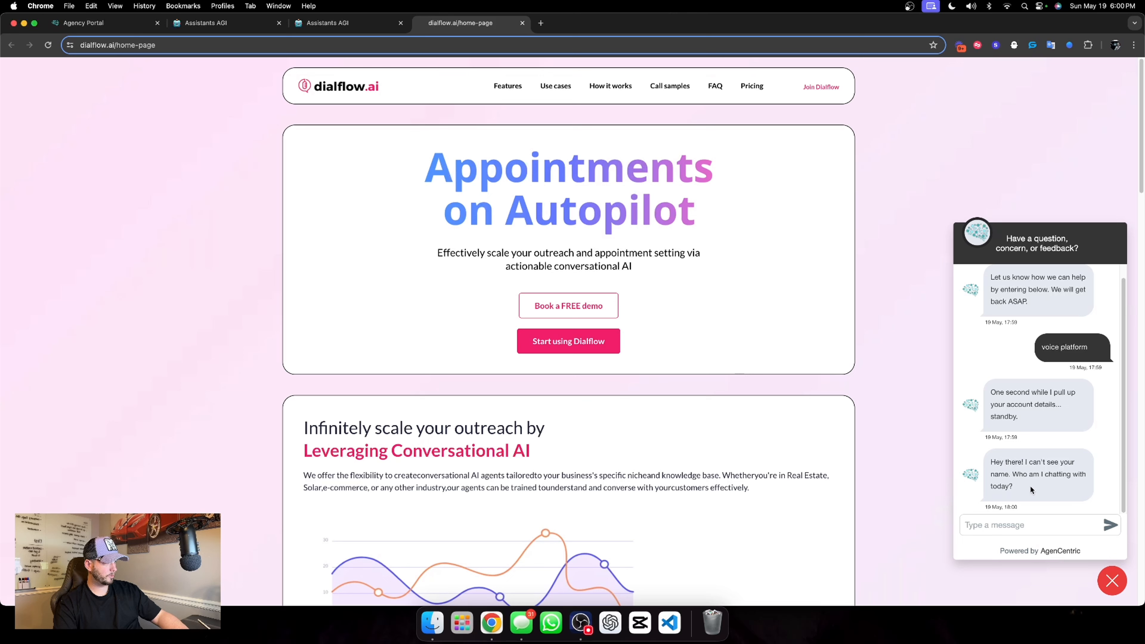
{"action": "left_click", "coordinate": [1017, 526]}
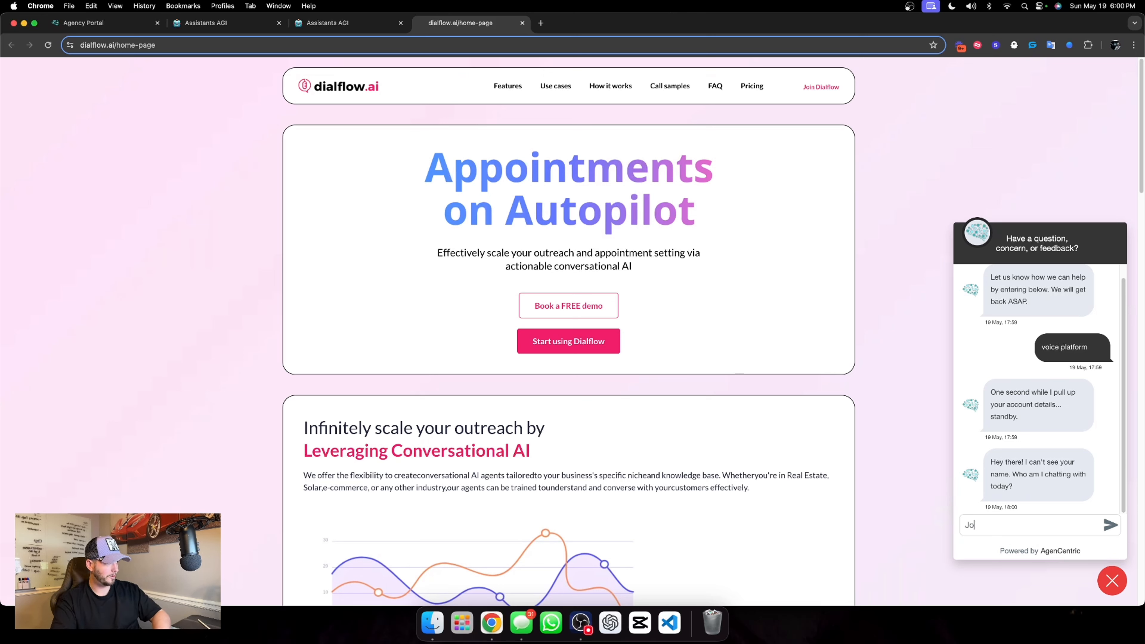
{"action": "key", "text": "Return"}
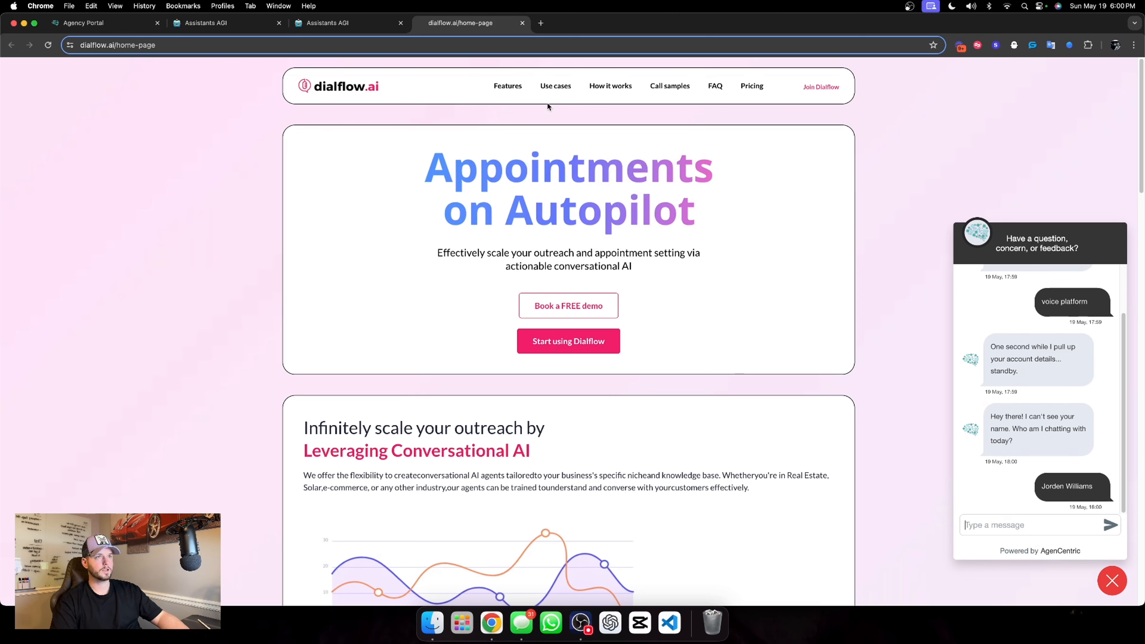
Review the assistant's reply in the widget and guest visitor thread, and inspect the extract_custom_value task's details
{"action": "left_click", "coordinate": [352, 28]}
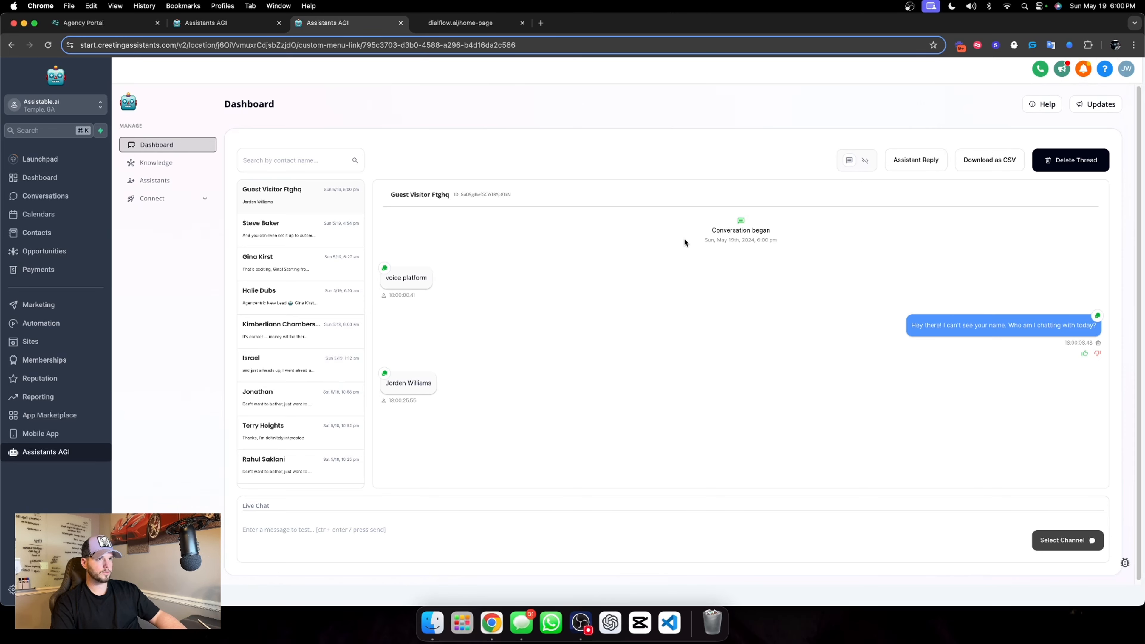
{"action": "left_click", "coordinate": [191, 186]}
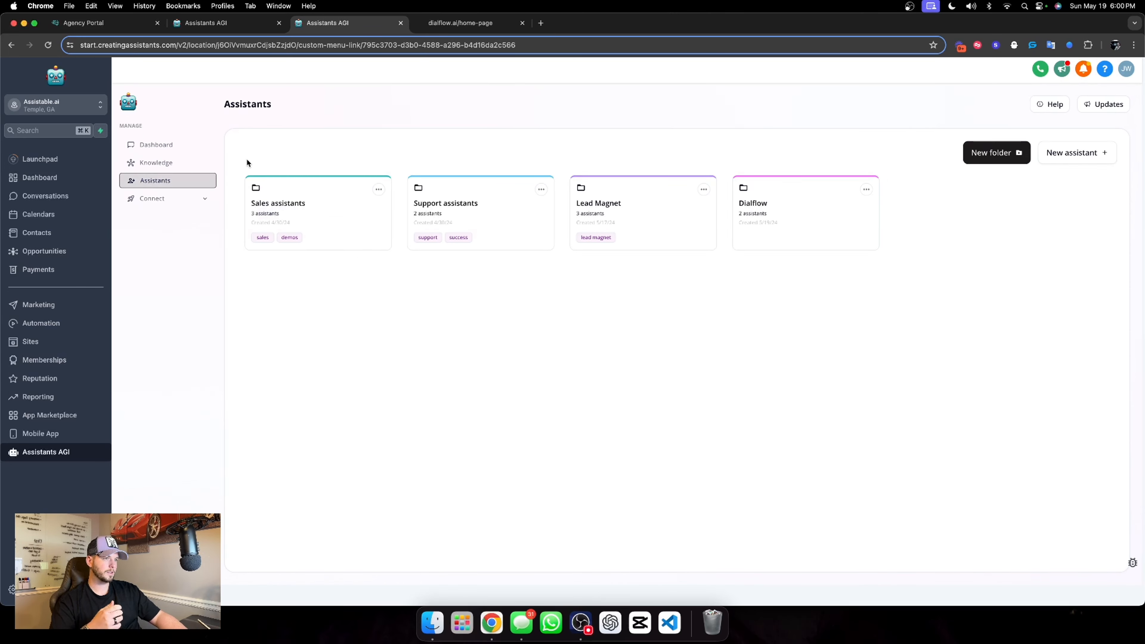
{"action": "left_click", "coordinate": [187, 162]}
{"action": "left_click", "coordinate": [146, 144]}
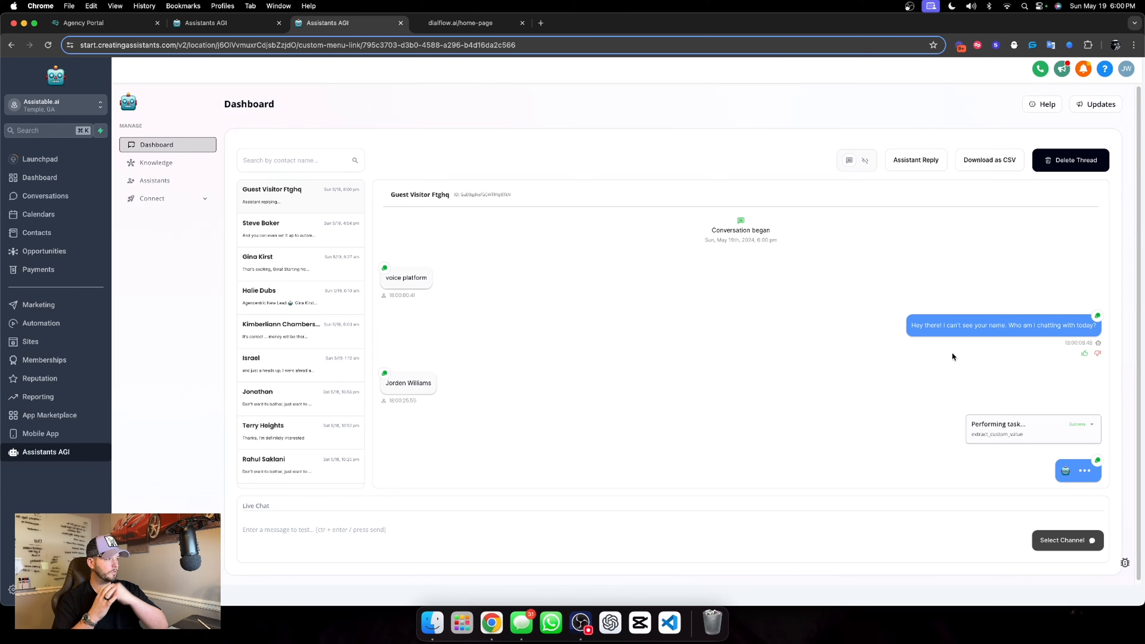
{"action": "left_click", "coordinate": [449, 23]}
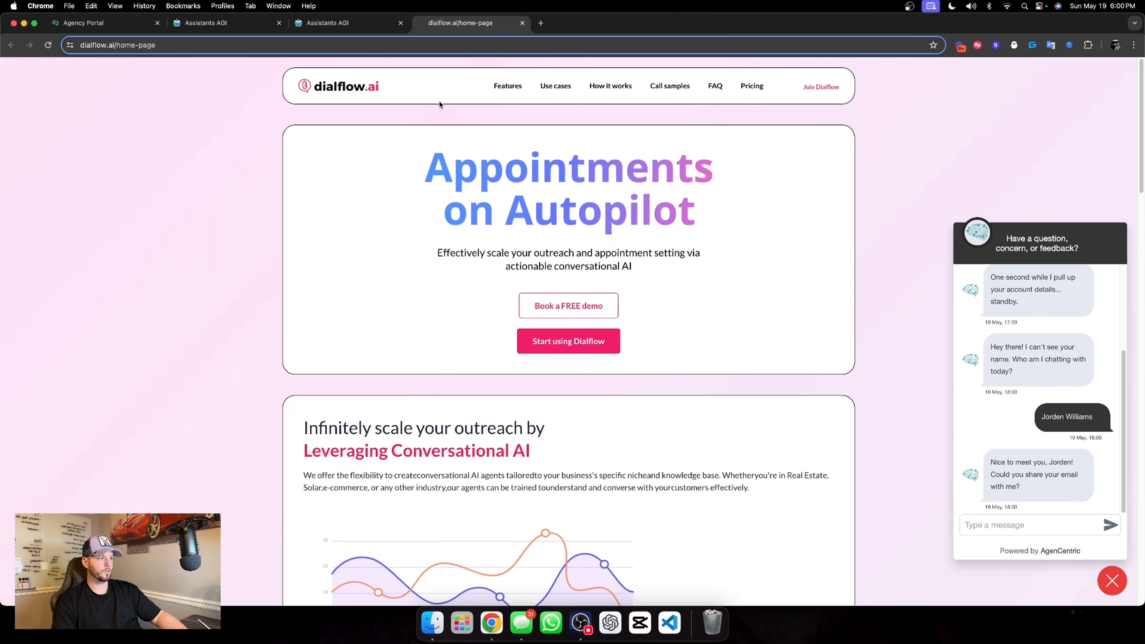
{"action": "left_click", "coordinate": [361, 22]}
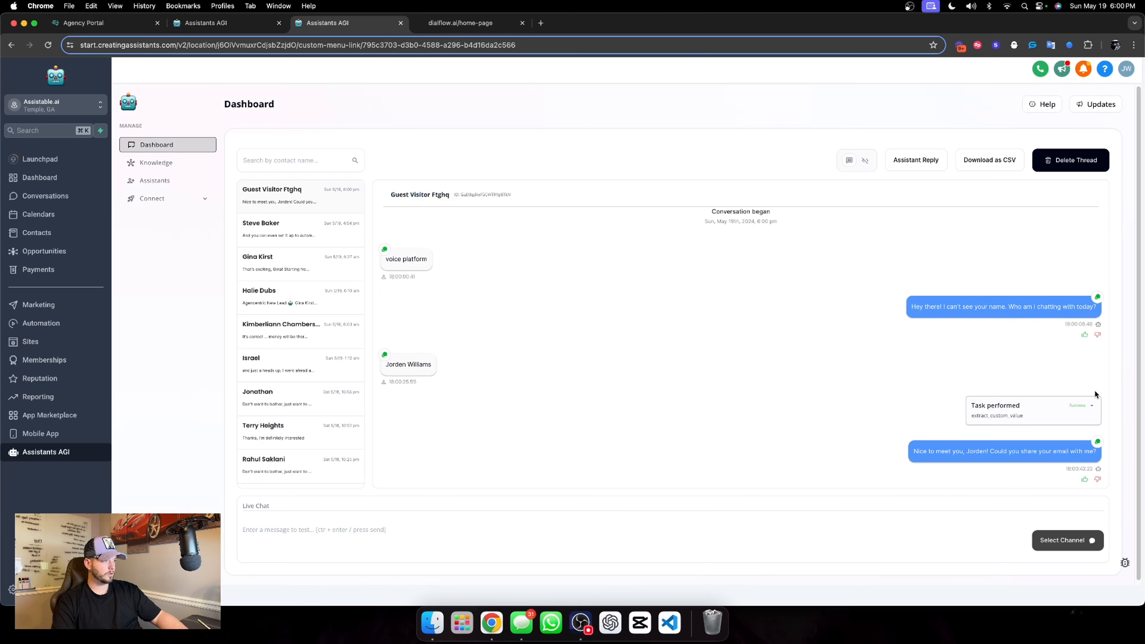
{"action": "left_click", "coordinate": [1091, 406]}
{"action": "left_click", "coordinate": [1091, 408]}
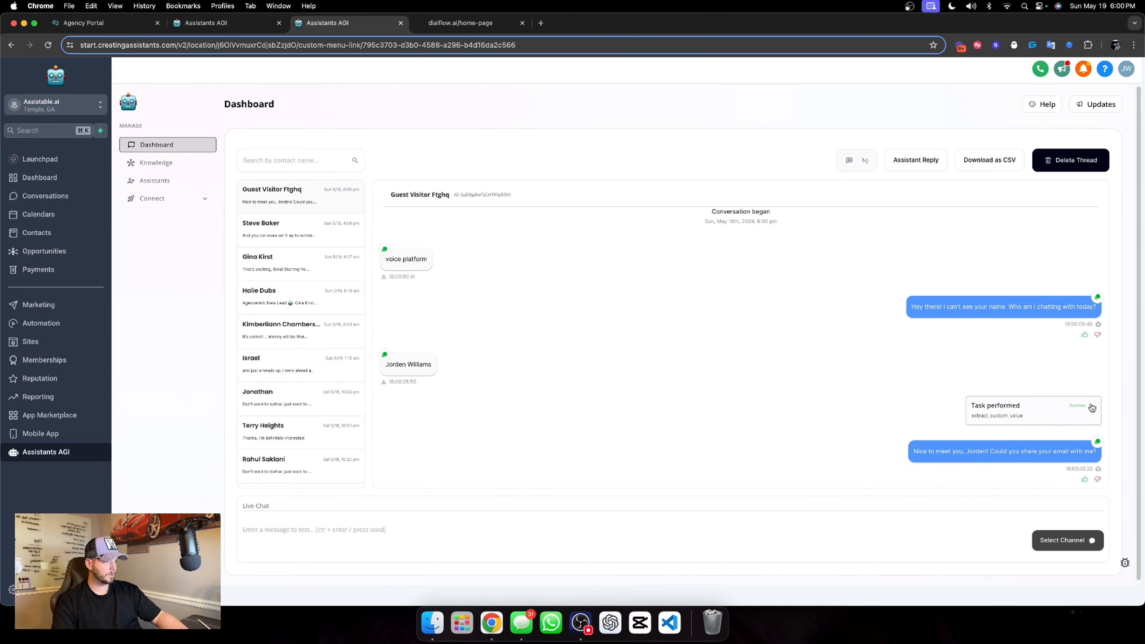
Answer the assistant's question in the dialflow.ai chat widget with the tester's email address
{"action": "left_click", "coordinate": [464, 22]}
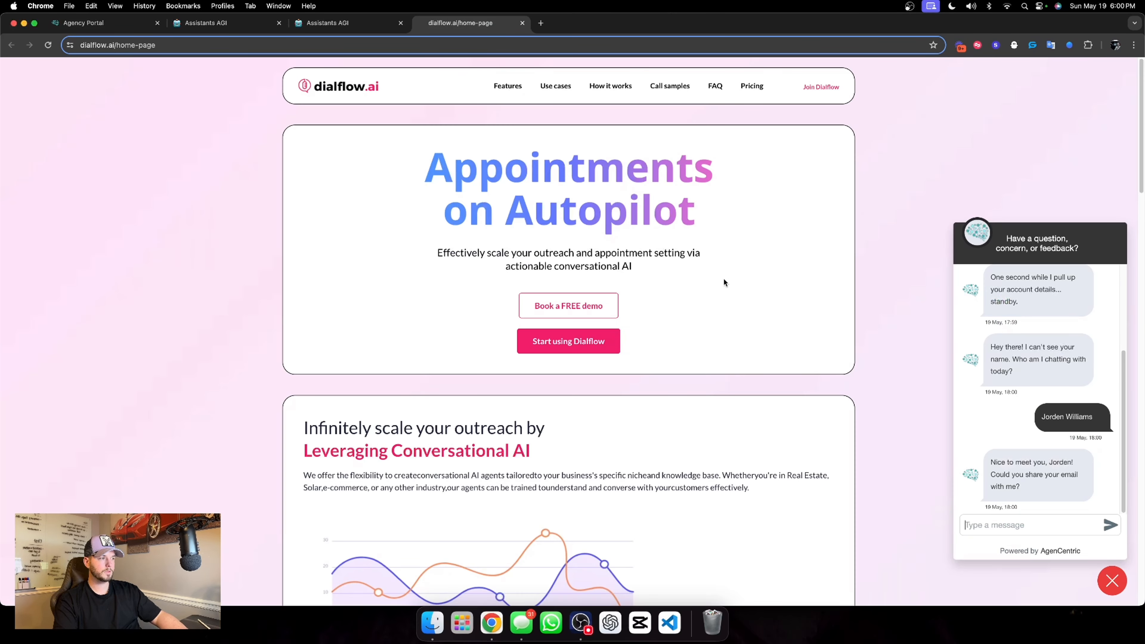
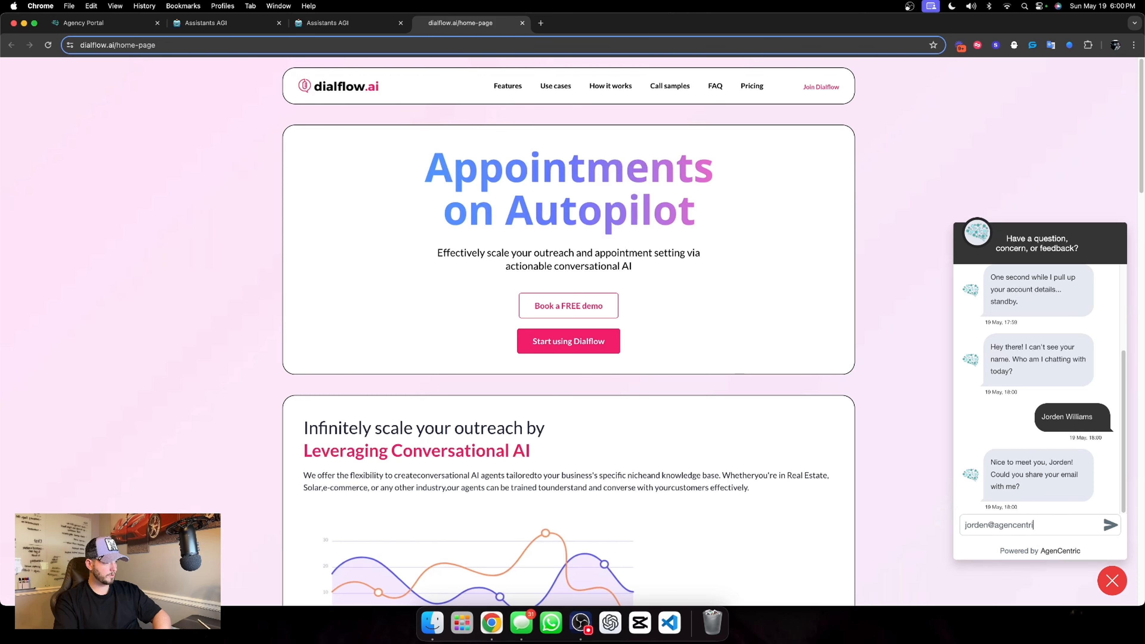
{"action": "key", "text": "Return"}
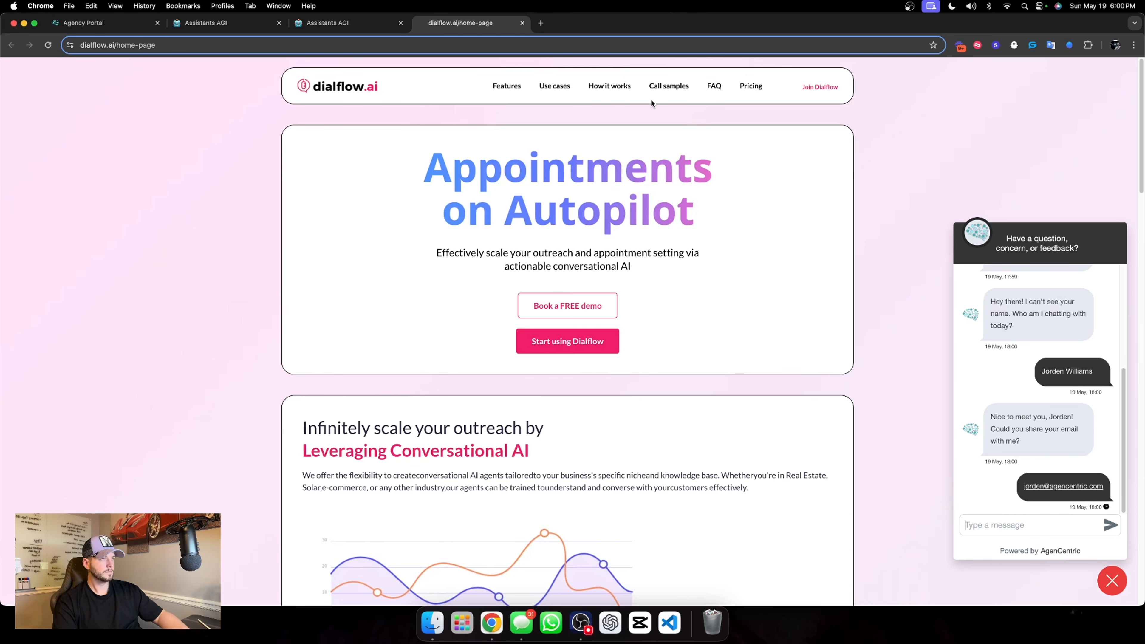
Check the email capture in the guest visitor thread and the matching contact's conversation record, returning to the Assistants AGI dashboard
{"action": "left_click", "coordinate": [323, 28]}
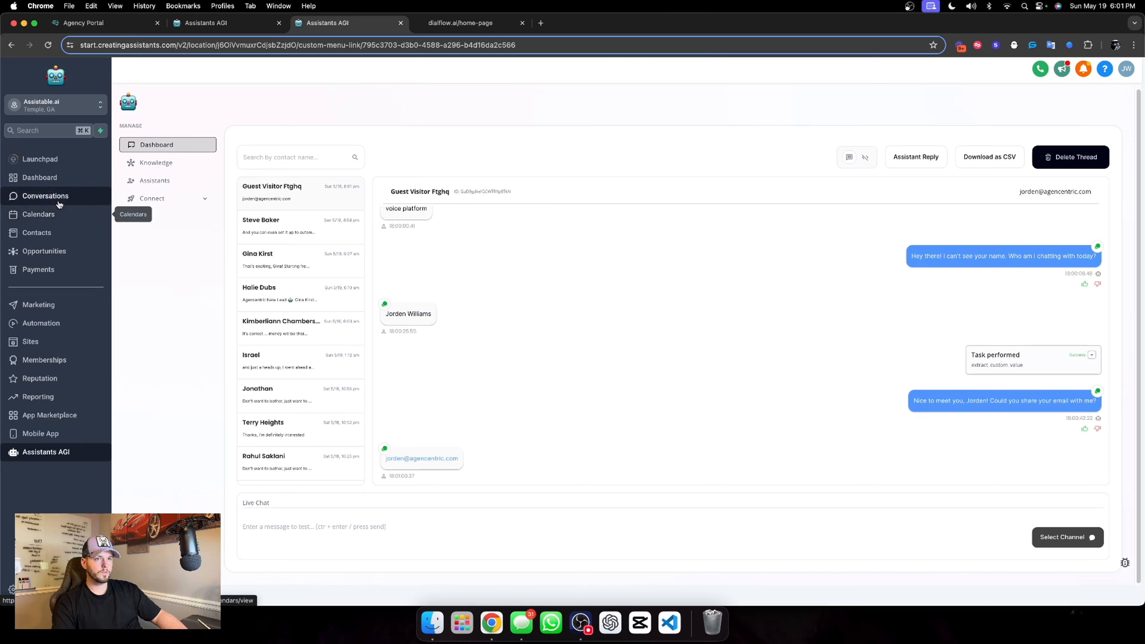
{"action": "left_click", "coordinate": [90, 196]}
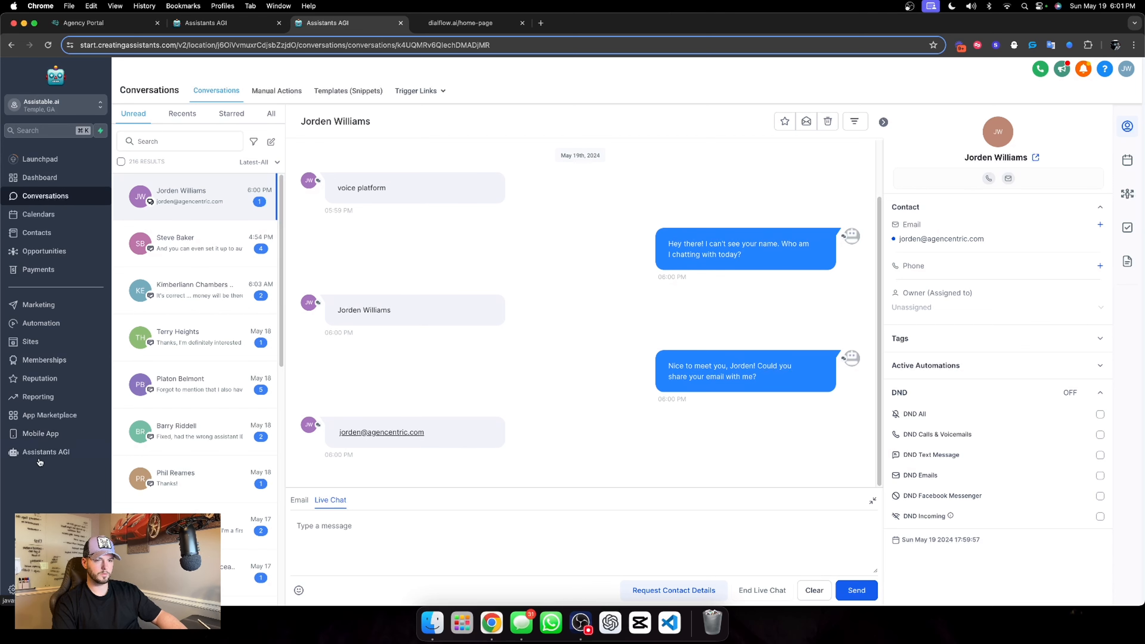
{"action": "left_click", "coordinate": [45, 452]}
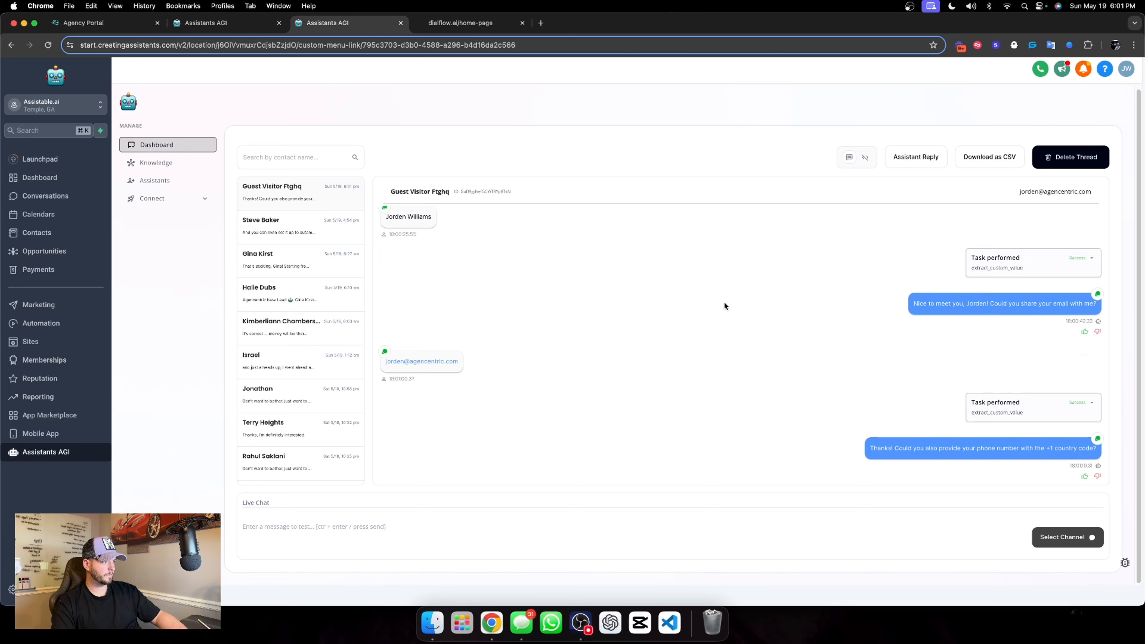
Reply in the dialflow.ai chat widget with the tester's phone number, including the country code
{"action": "left_click", "coordinate": [456, 23]}
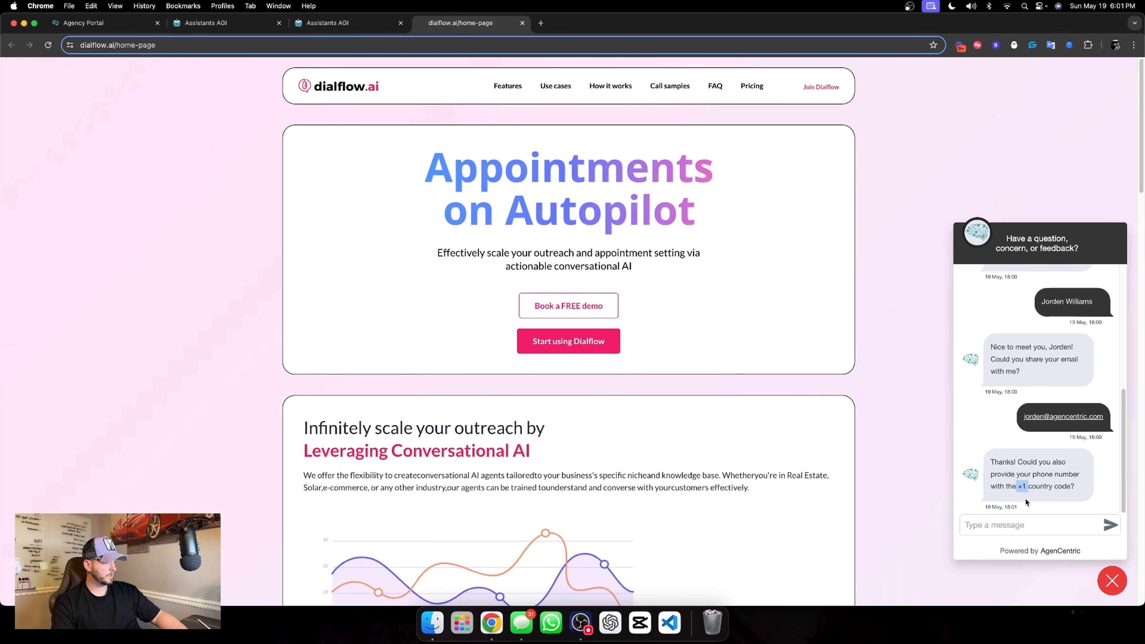
{"action": "left_click", "coordinate": [1016, 523]}
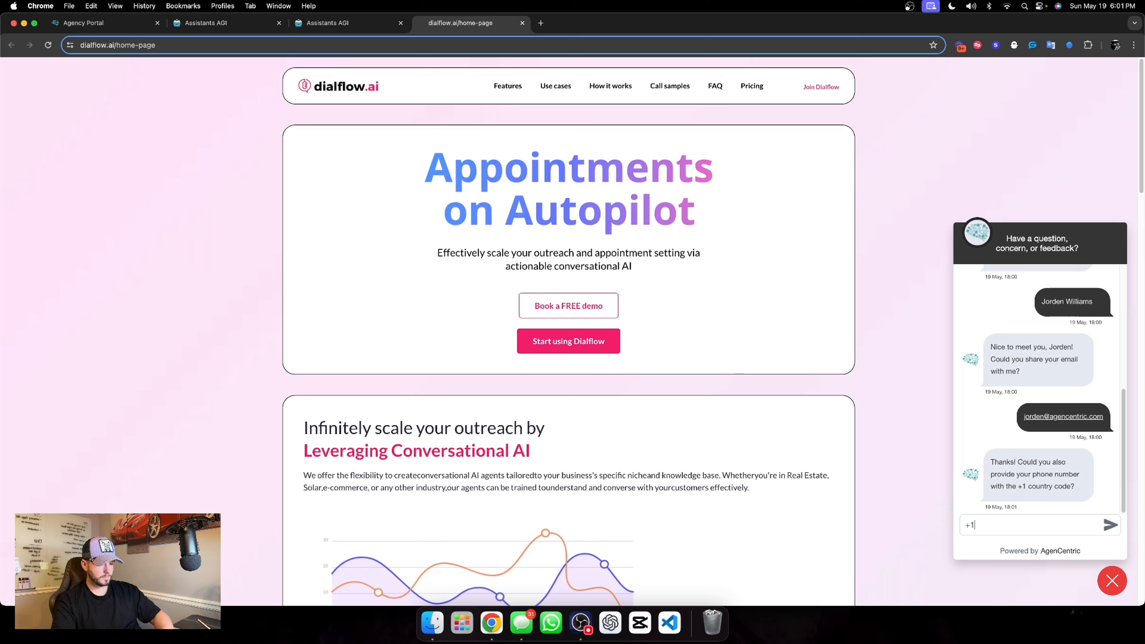
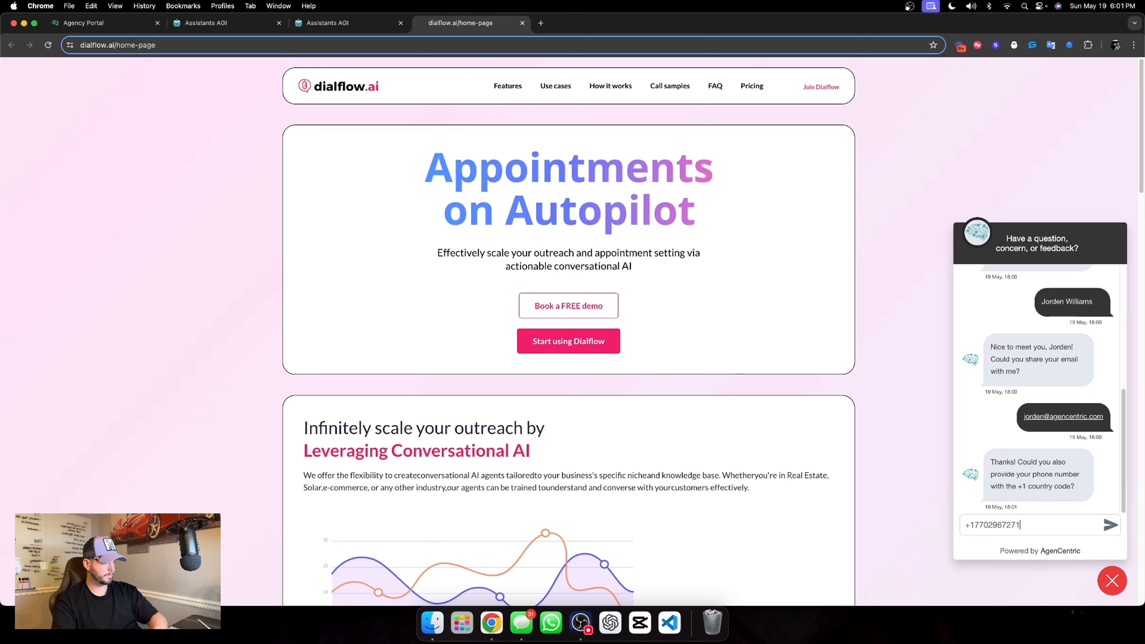
{"action": "key", "text": "Return"}
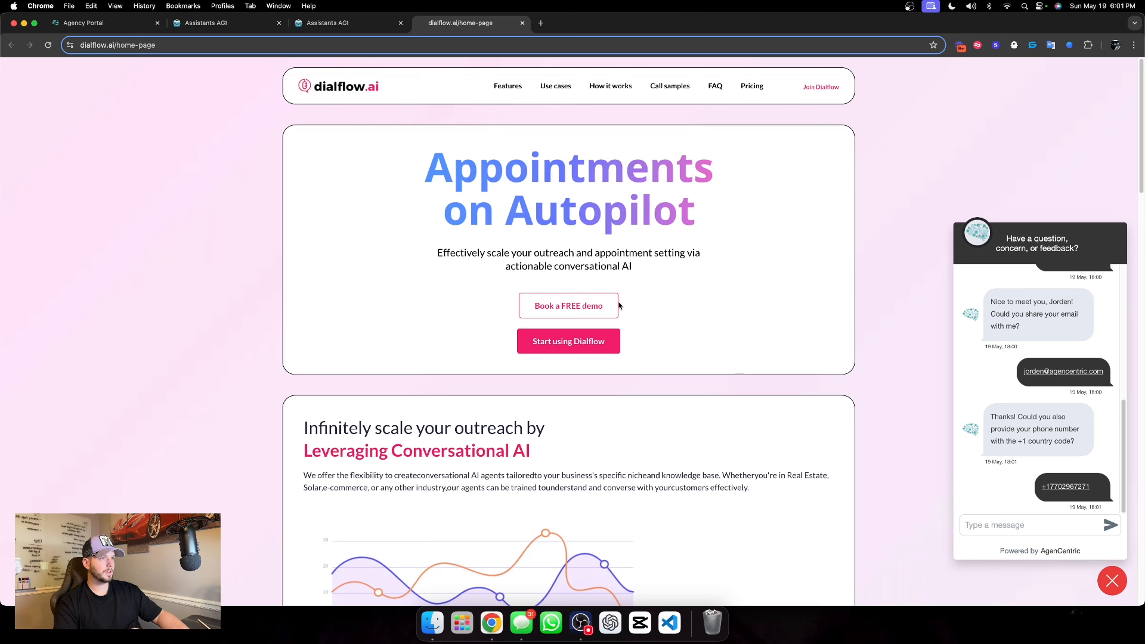
Open the Information extraction goal in the flow builder of Dialflow's Chat Widget AI assistant
{"action": "left_click", "coordinate": [352, 23]}
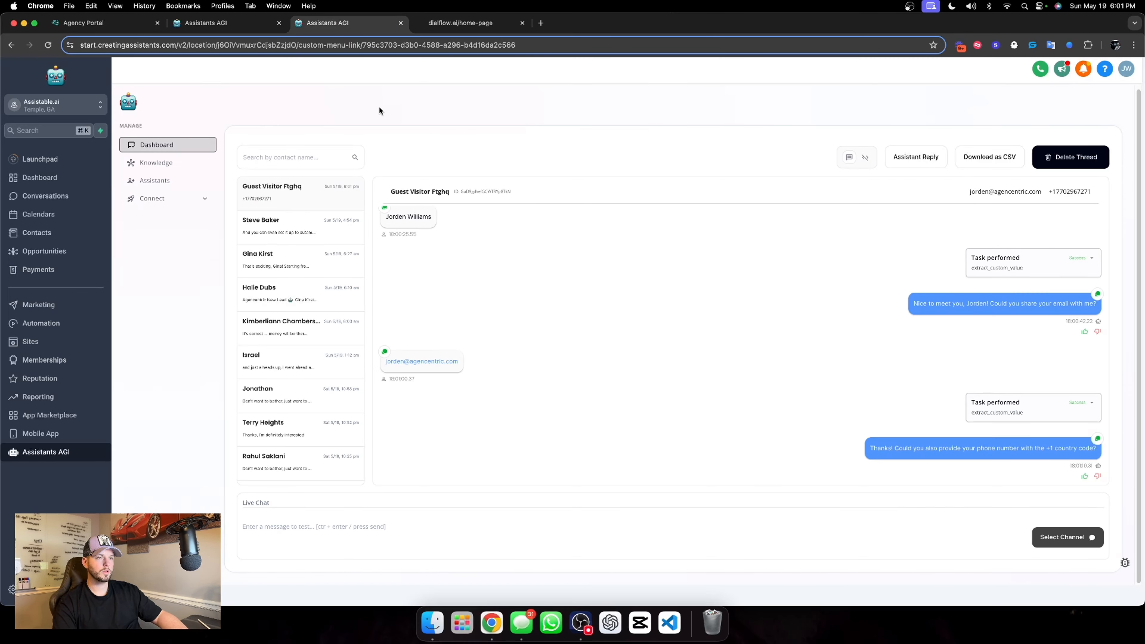
{"action": "left_click", "coordinate": [158, 181]}
{"action": "left_click", "coordinate": [753, 209]}
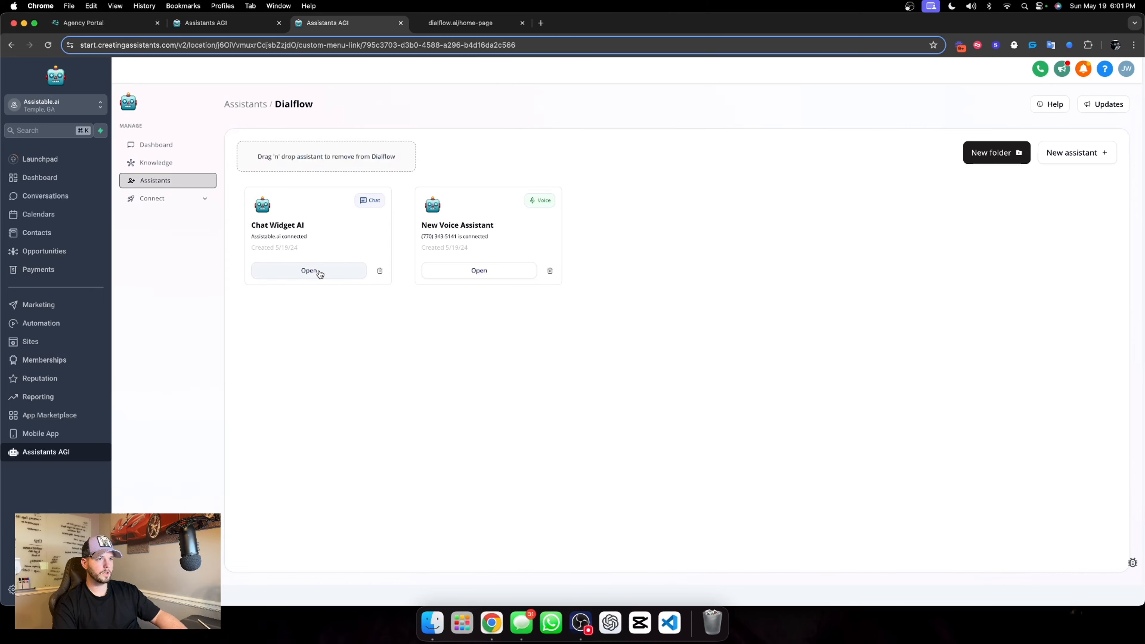
{"action": "left_click", "coordinate": [304, 276]}
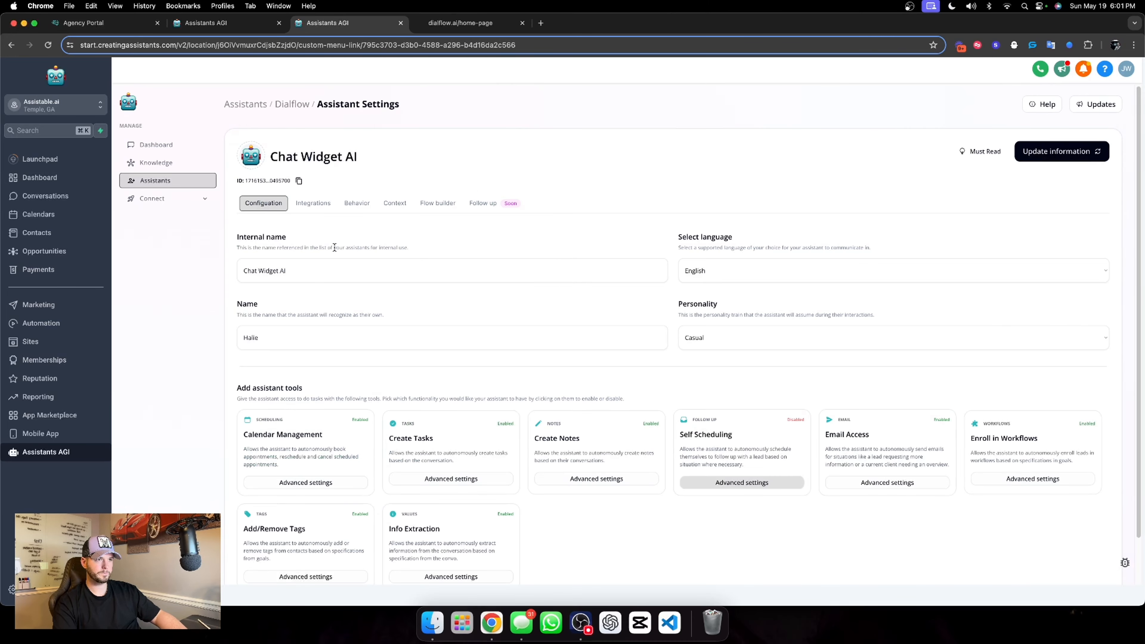
{"action": "left_click", "coordinate": [436, 202]}
{"action": "left_click", "coordinate": [701, 365]}
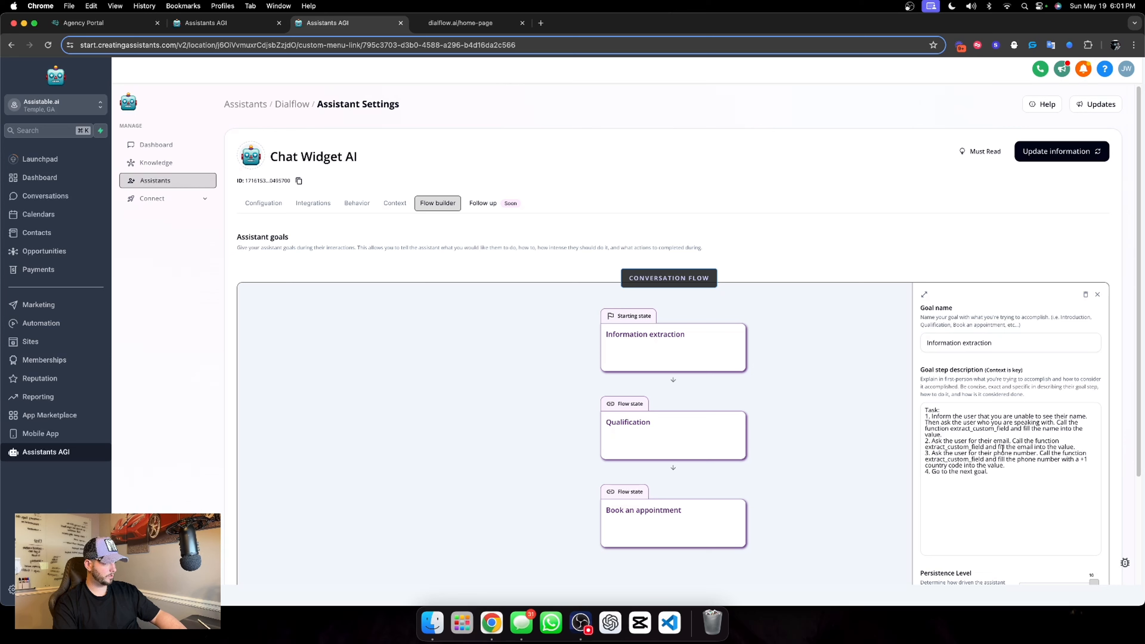
Reword task 3 to ask for the phone number "with country code" and fill it "with the country code", and save the assistant
{"action": "left_click", "coordinate": [1041, 453]}
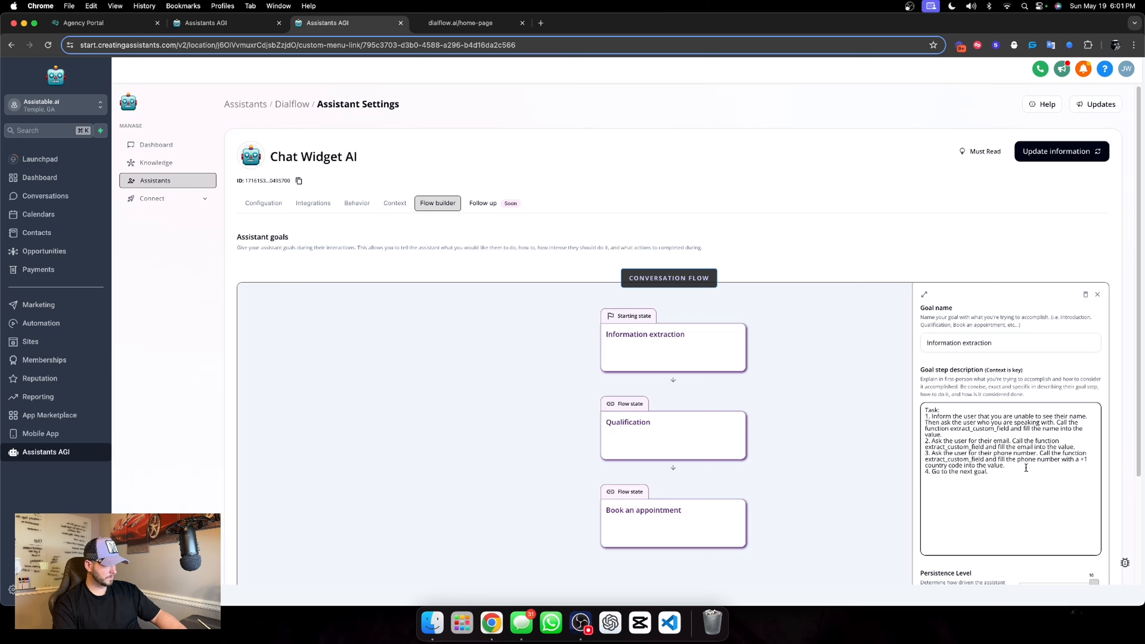
{"action": "type", "text": "with"}
{"action": "type", "text": "untry code"}
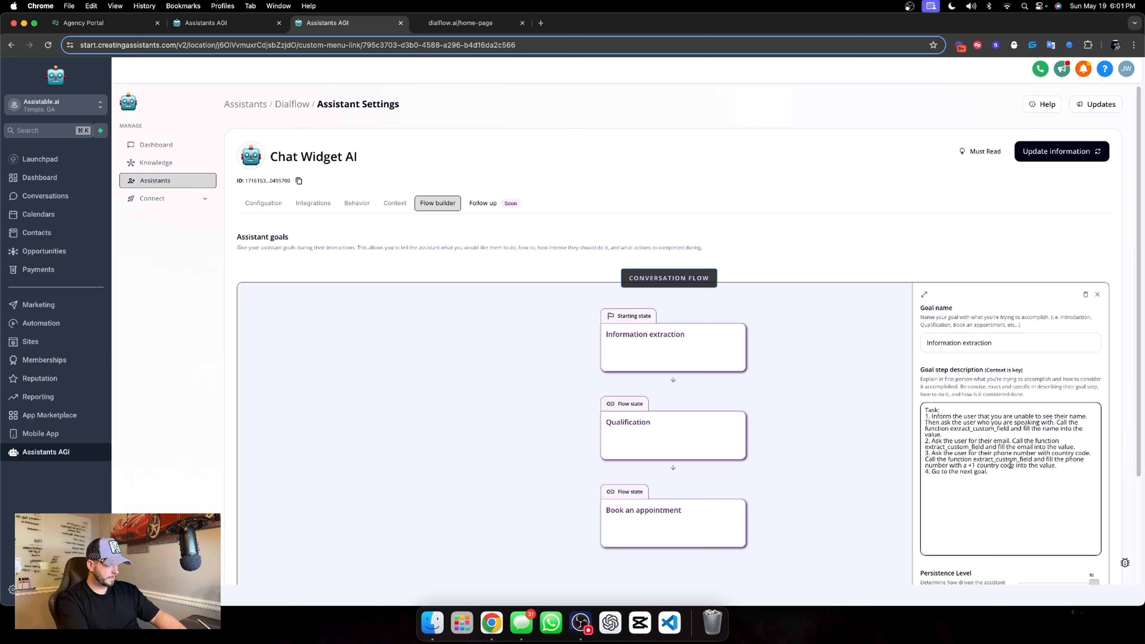
{"action": "left_click_drag", "start_coordinate": [975, 465], "coordinate": [959, 463]}
{"action": "type", "text": "the"}
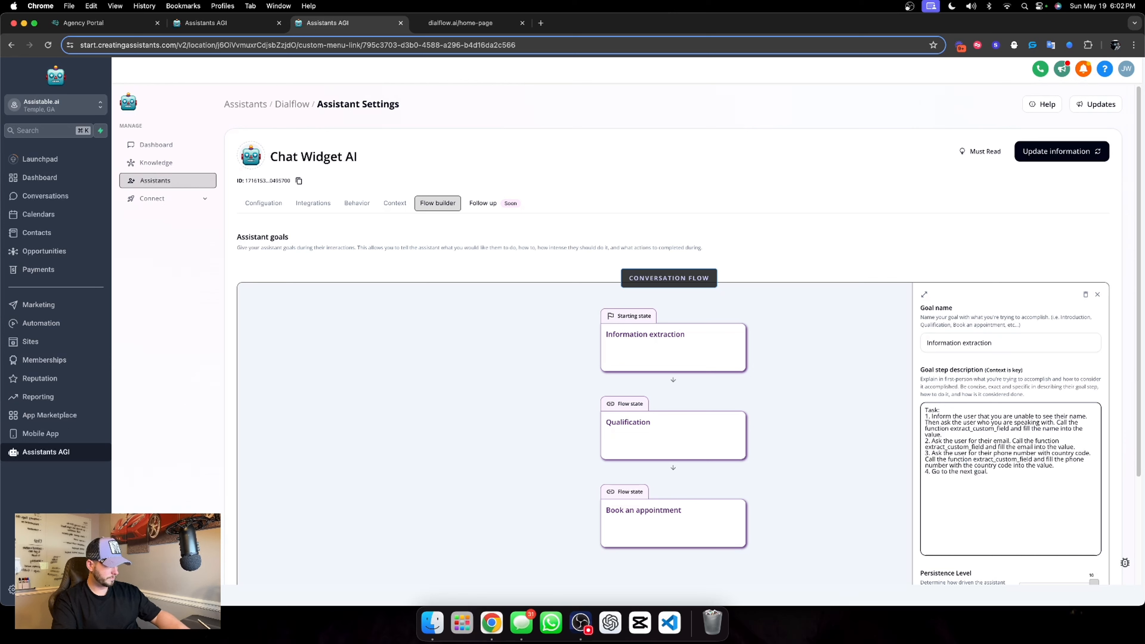
{"action": "left_click", "coordinate": [1056, 374]}
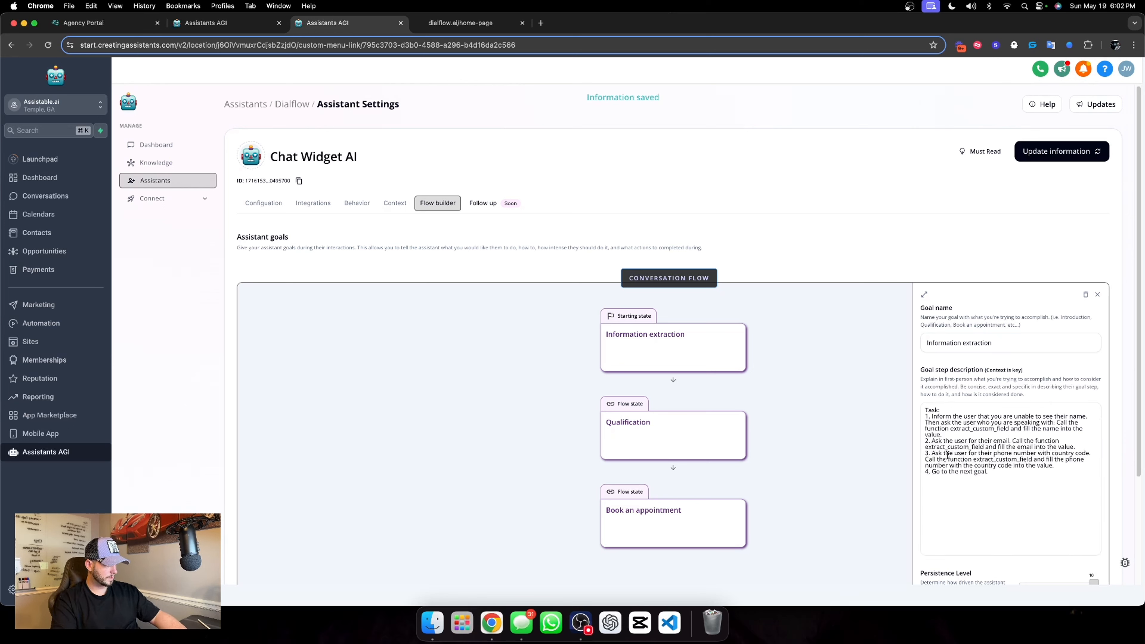
Begin task 3 with "Inform the user we service over 15+ country then" before the phone number request, and update the assistant's information
{"action": "left_click", "coordinate": [932, 453]}
{"action": "type", "text": "Inform t"}
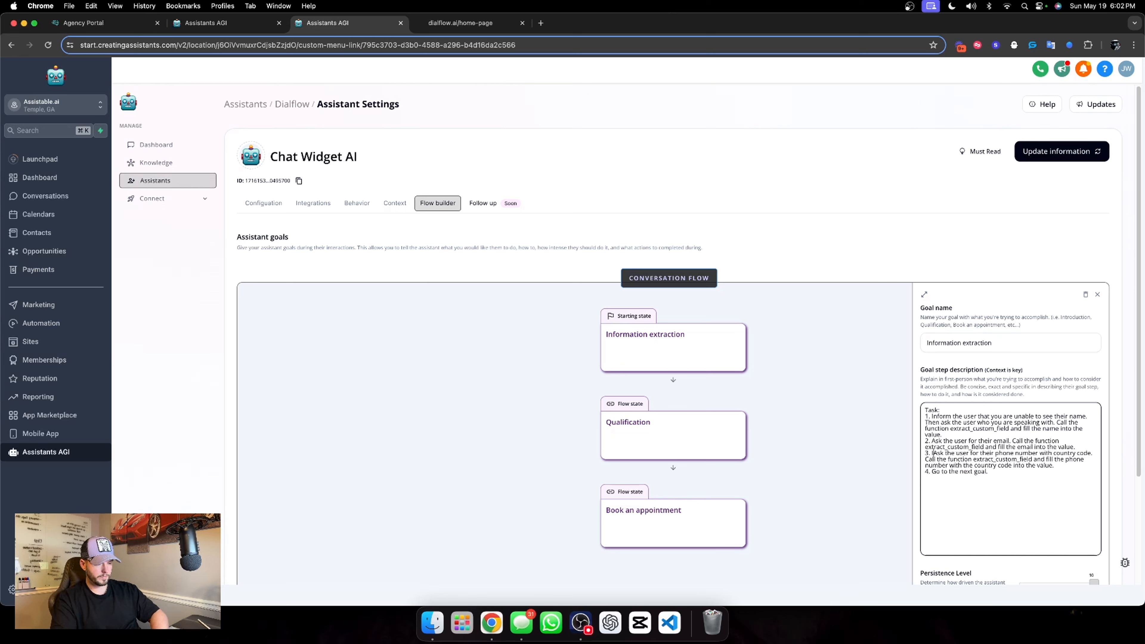
{"action": "type", "text": "he user"}
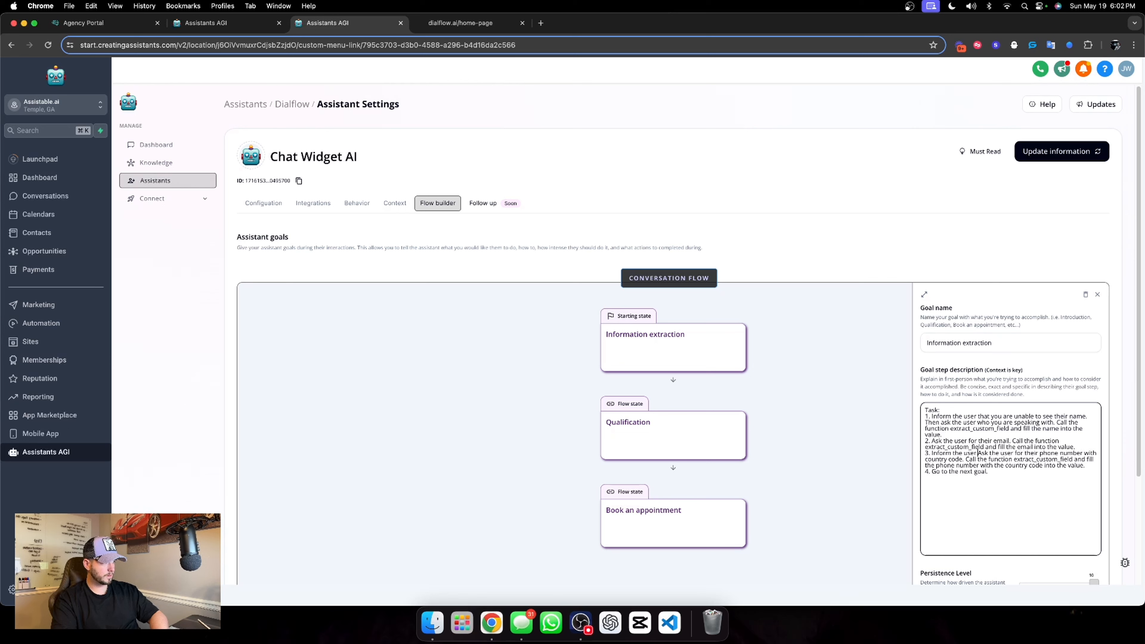
{"action": "type", "text": " we ser"}
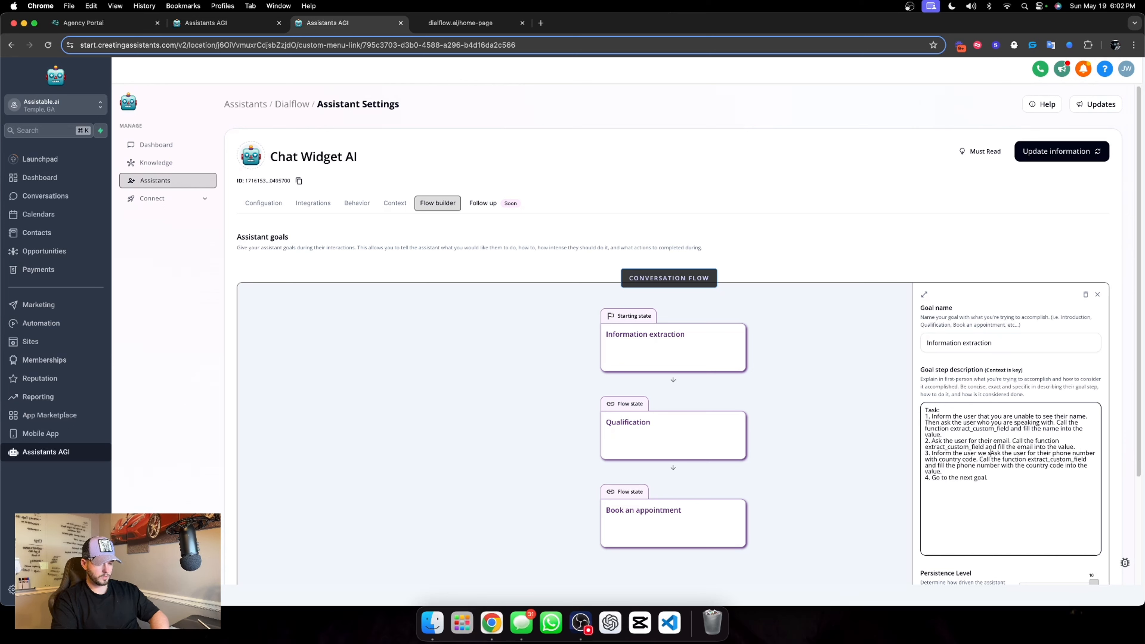
{"action": "type", "text": "vice "}
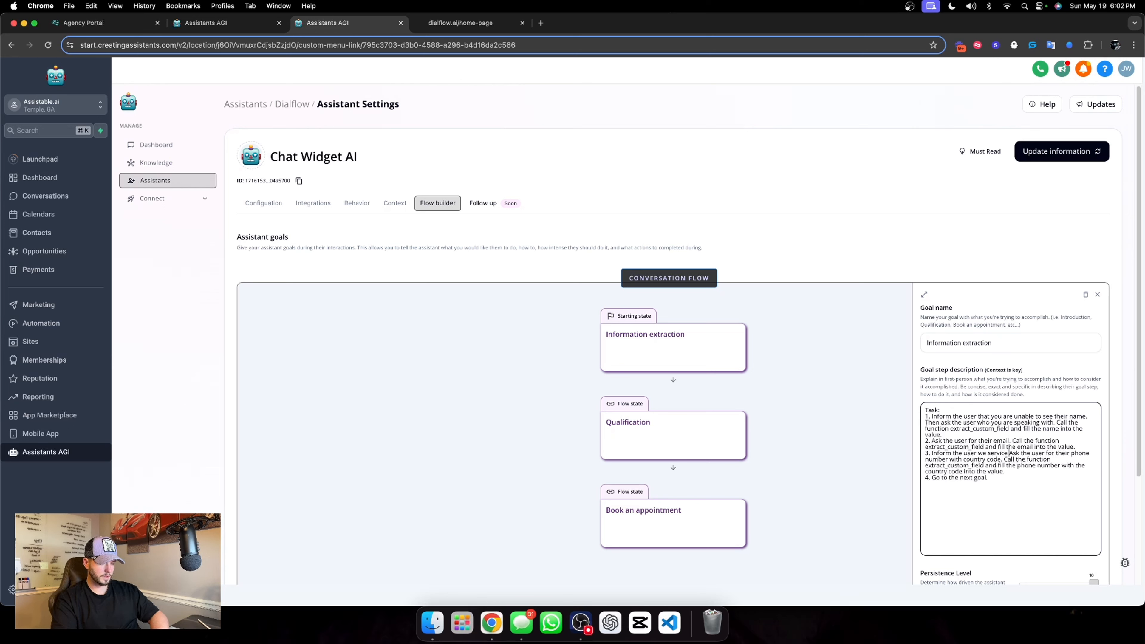
{"action": "type", "text": "over 15+"}
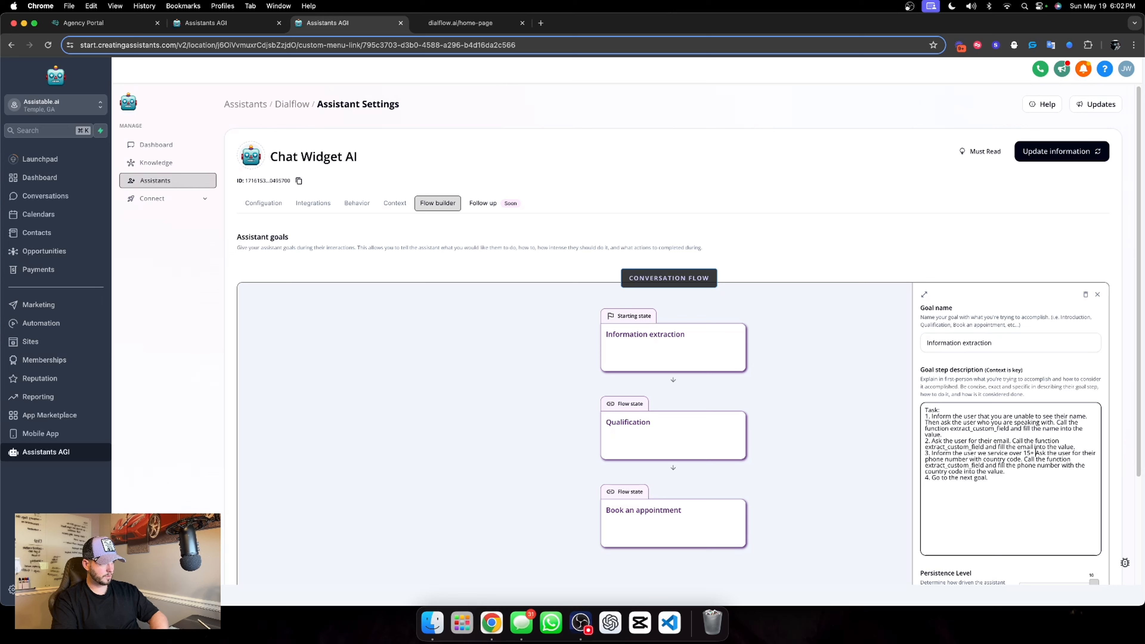
{"action": "type", "text": " country"}
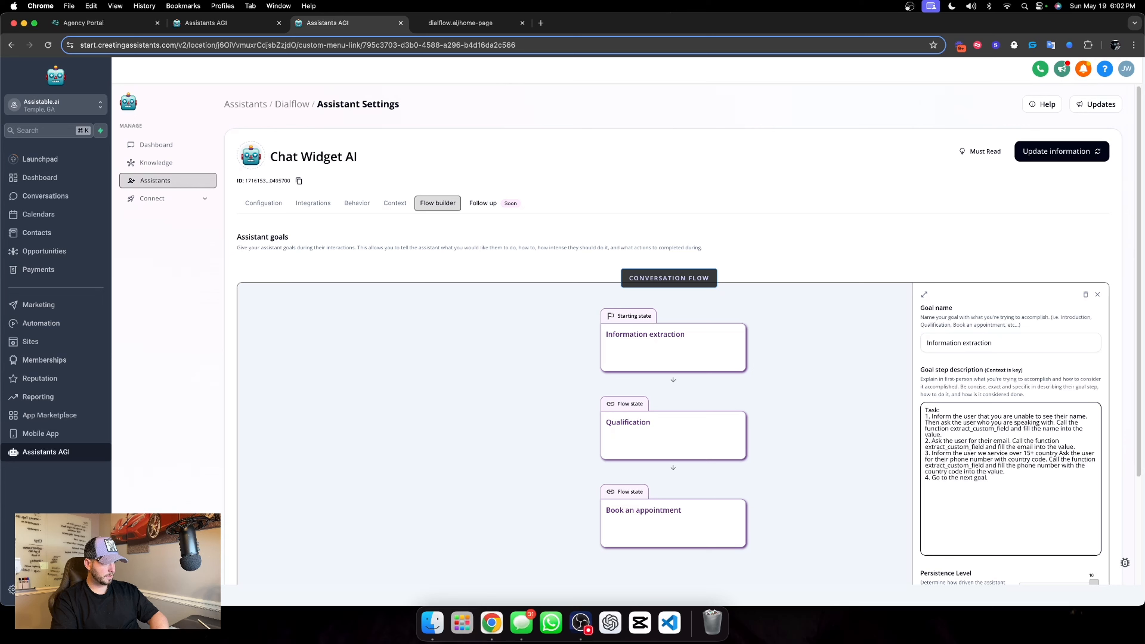
{"action": "type", "text": " then a"}
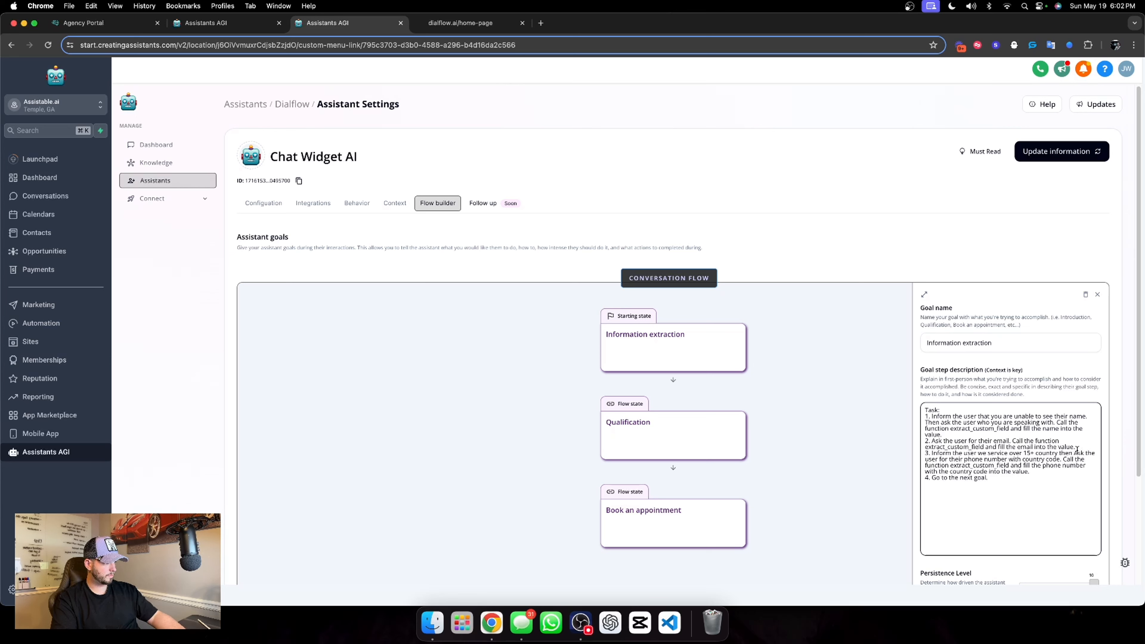
{"action": "left_click", "coordinate": [1022, 368]}
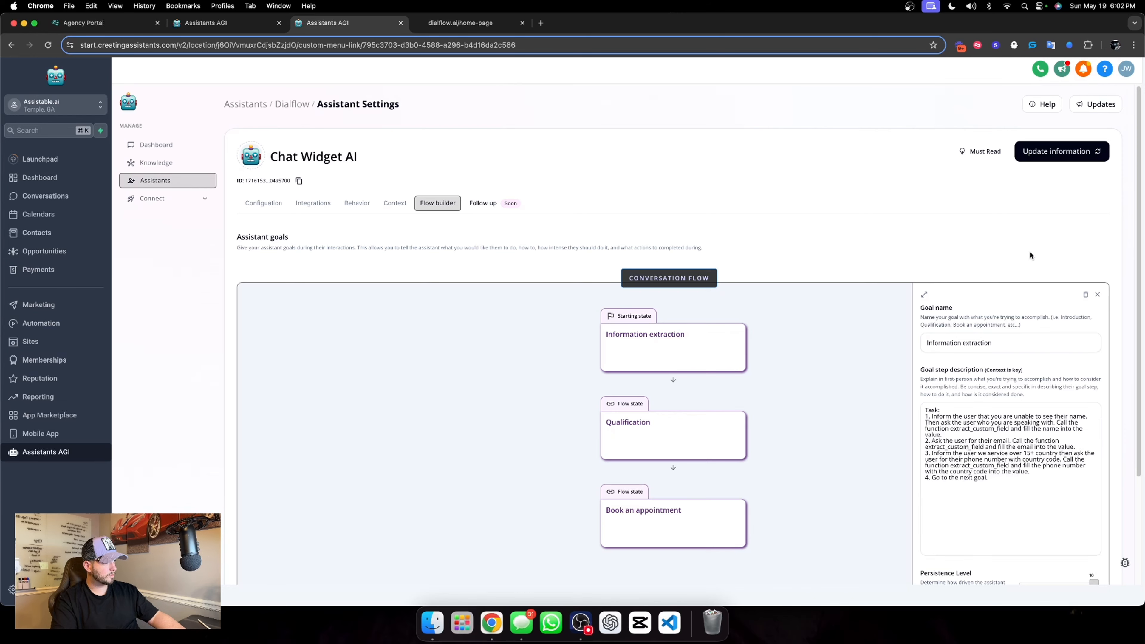
{"action": "left_click", "coordinate": [1045, 153]}
Answer the assistant's call-or-chat question in the dialflow.ai chat widget with "give a call"
{"action": "left_click", "coordinate": [460, 23]}
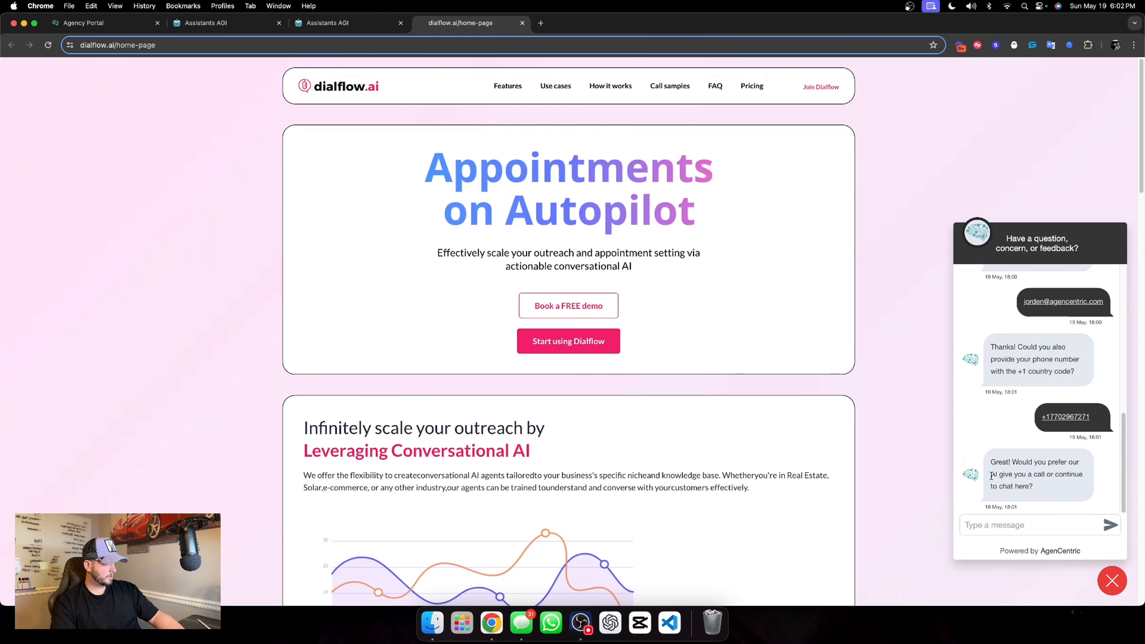
{"action": "left_click", "coordinate": [1035, 527]}
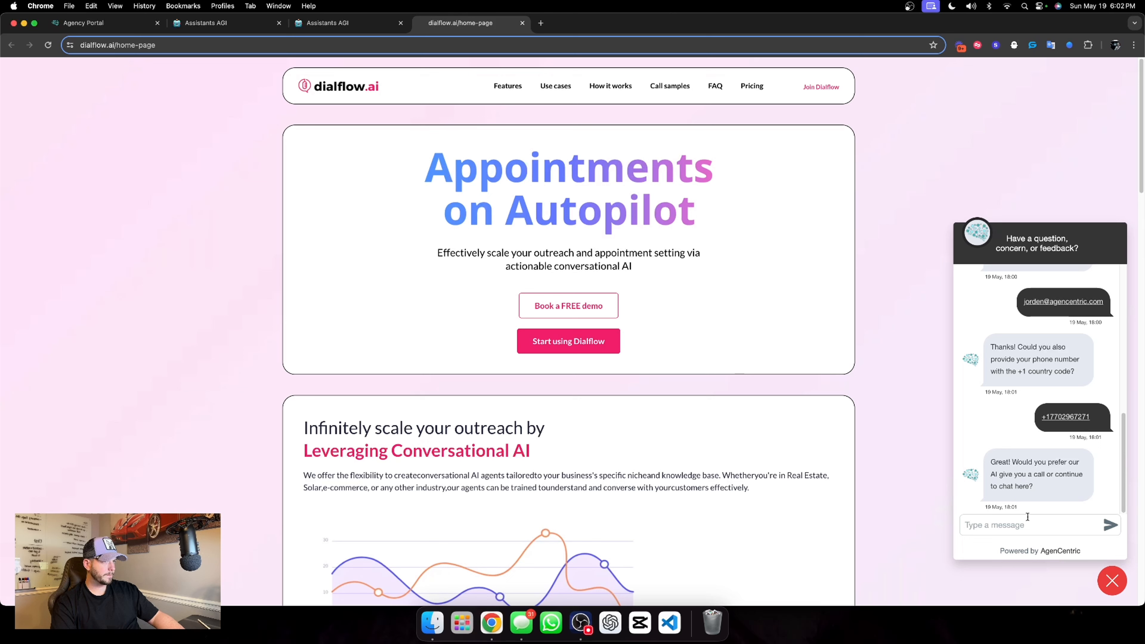
{"action": "type", "text": "ca"}
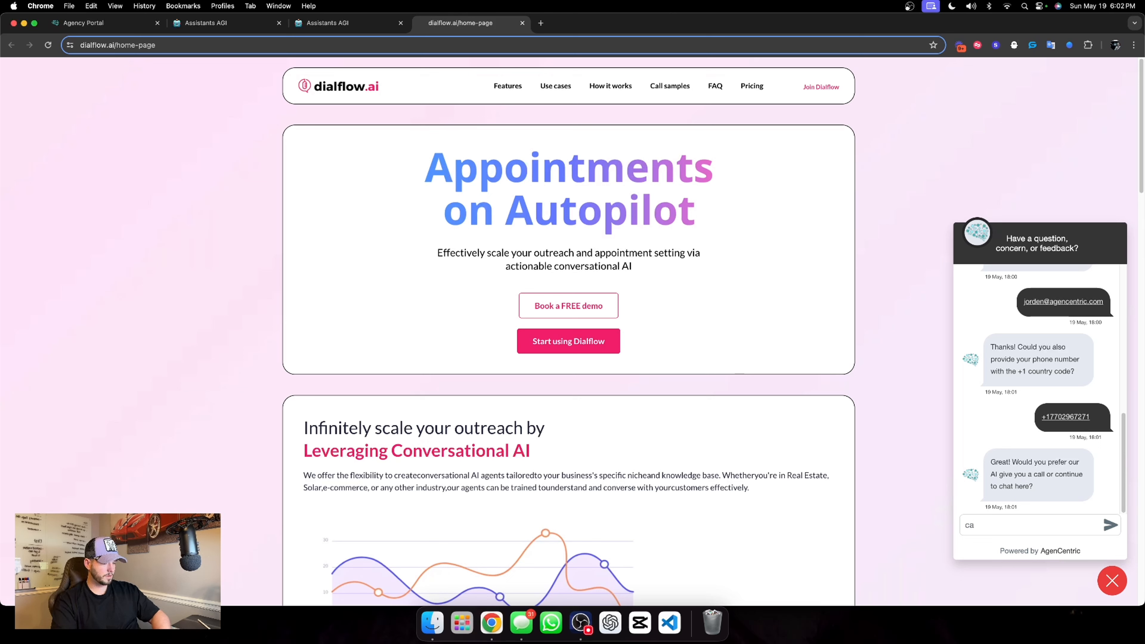
{"action": "key", "text": "BackSpace"}
{"action": "key", "text": "BackSpace"}
{"action": "type", "text": "give a call"}
{"action": "key", "text": "Return"}
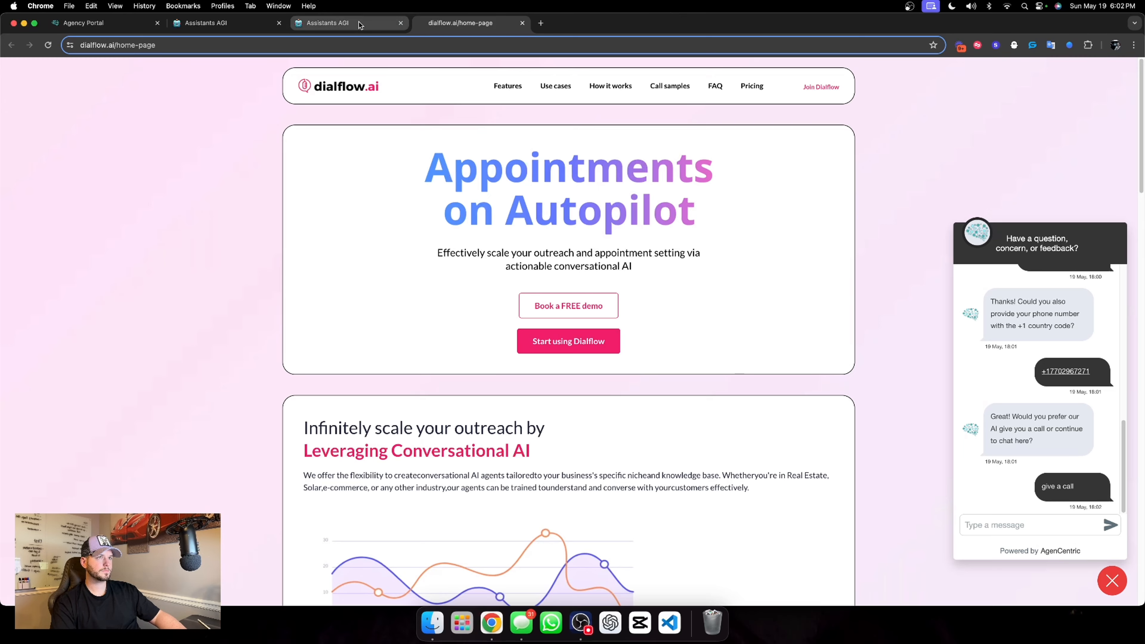
Examine the guest visitor's thread in the assistants dashboard and expand the task performed after the "give a call" reply
{"action": "left_click", "coordinate": [347, 22]}
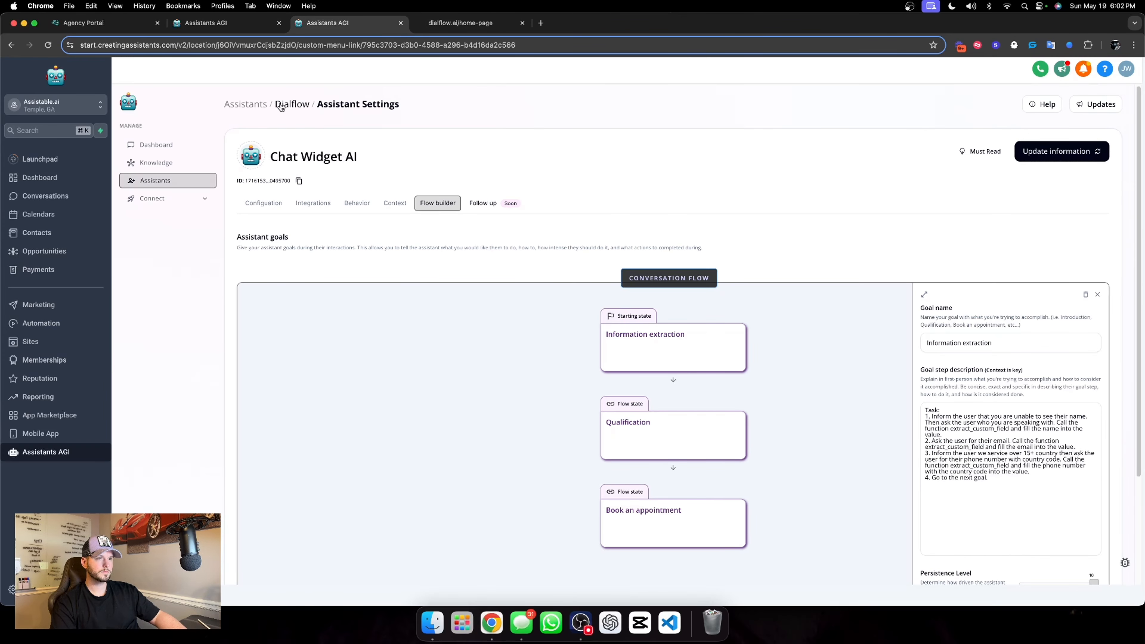
{"action": "left_click", "coordinate": [226, 24]}
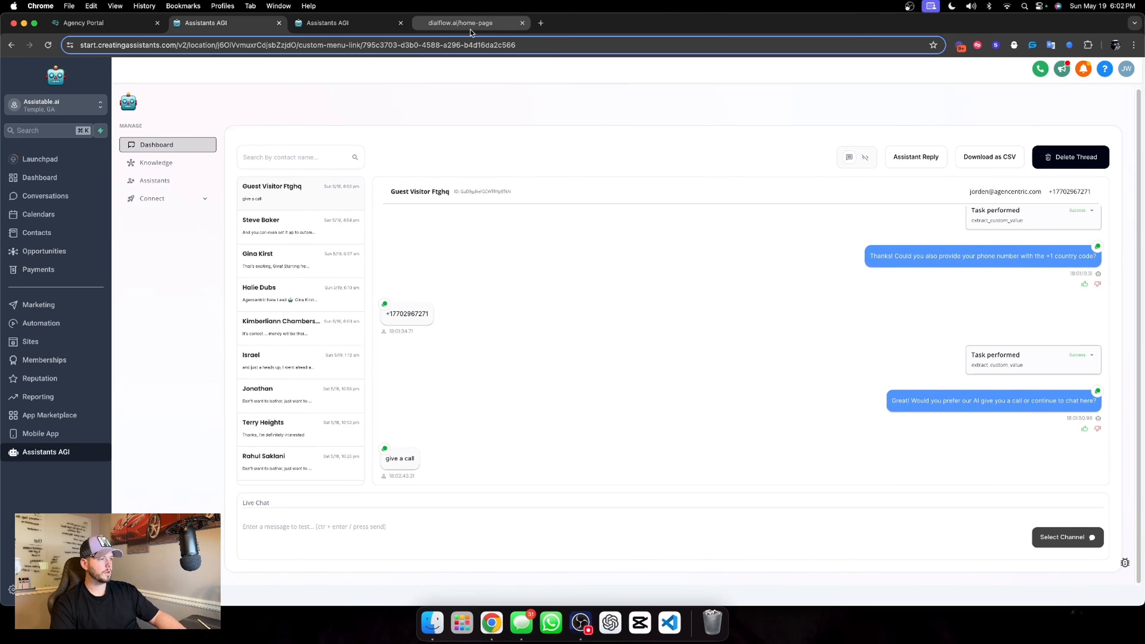
{"action": "left_click", "coordinate": [456, 25]}
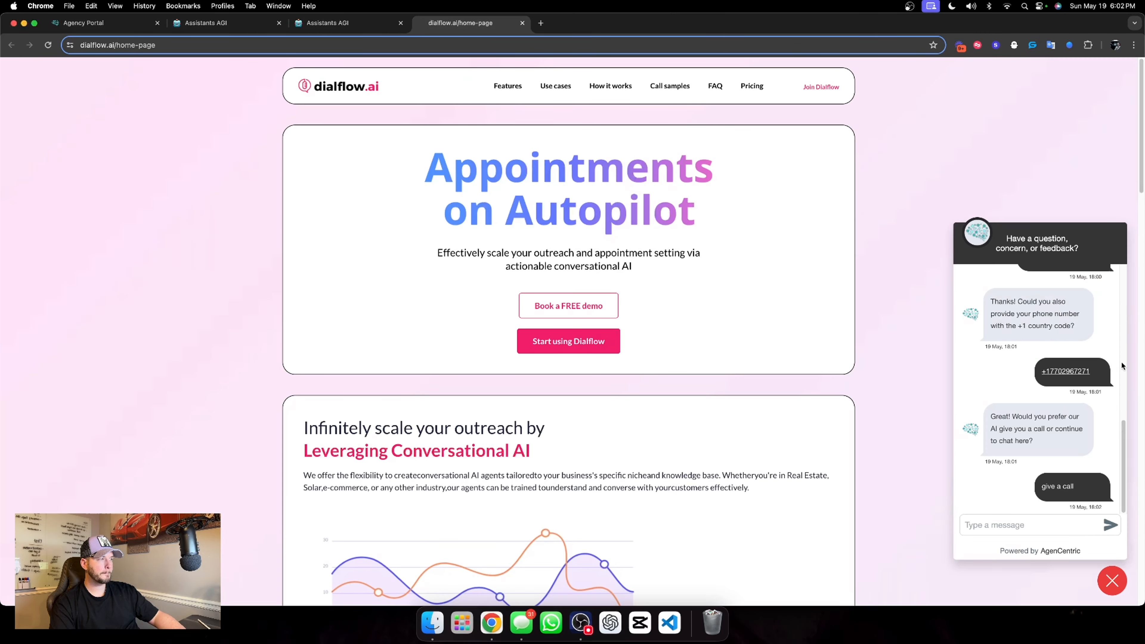
{"action": "left_click", "coordinate": [359, 31]}
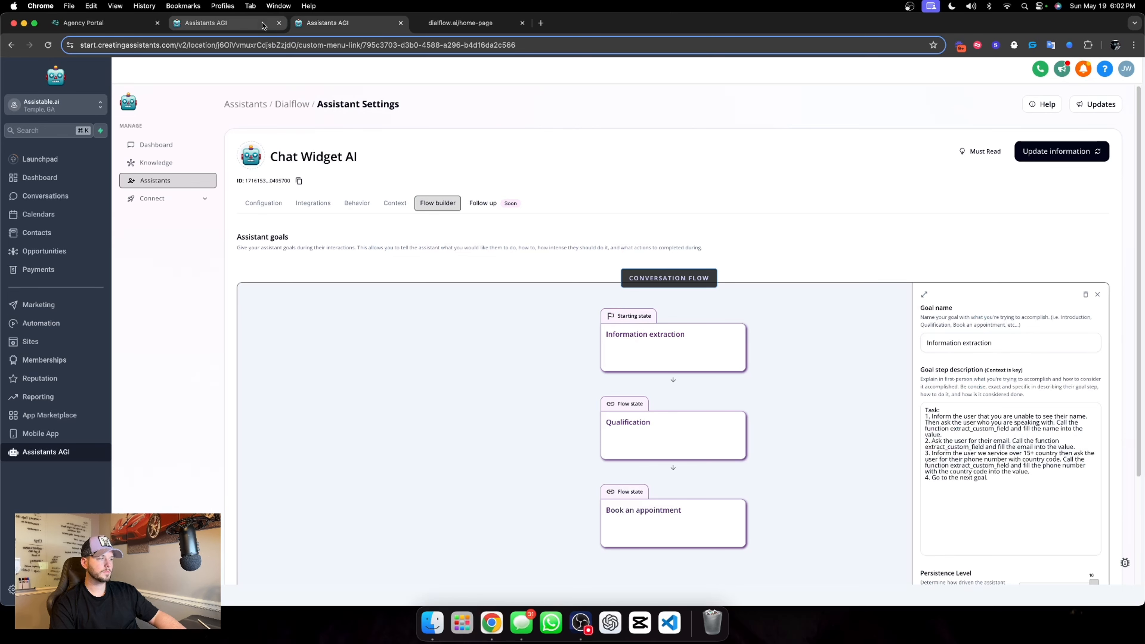
{"action": "left_click_drag", "start_coordinate": [212, 22], "coordinate": [335, 26]}
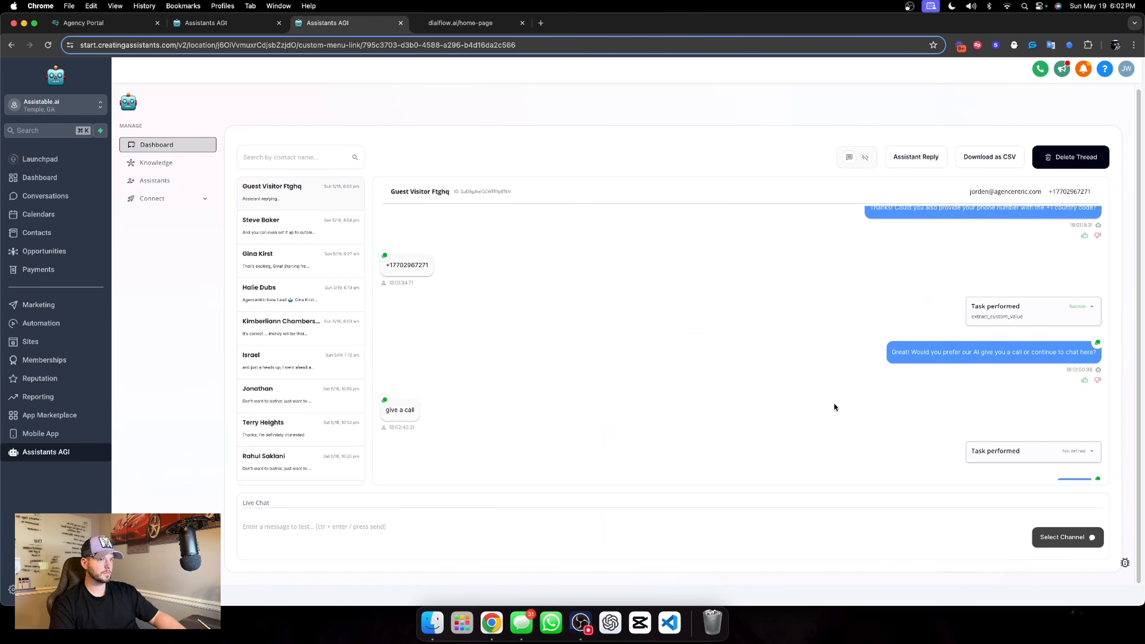
{"action": "left_click", "coordinate": [1091, 448]}
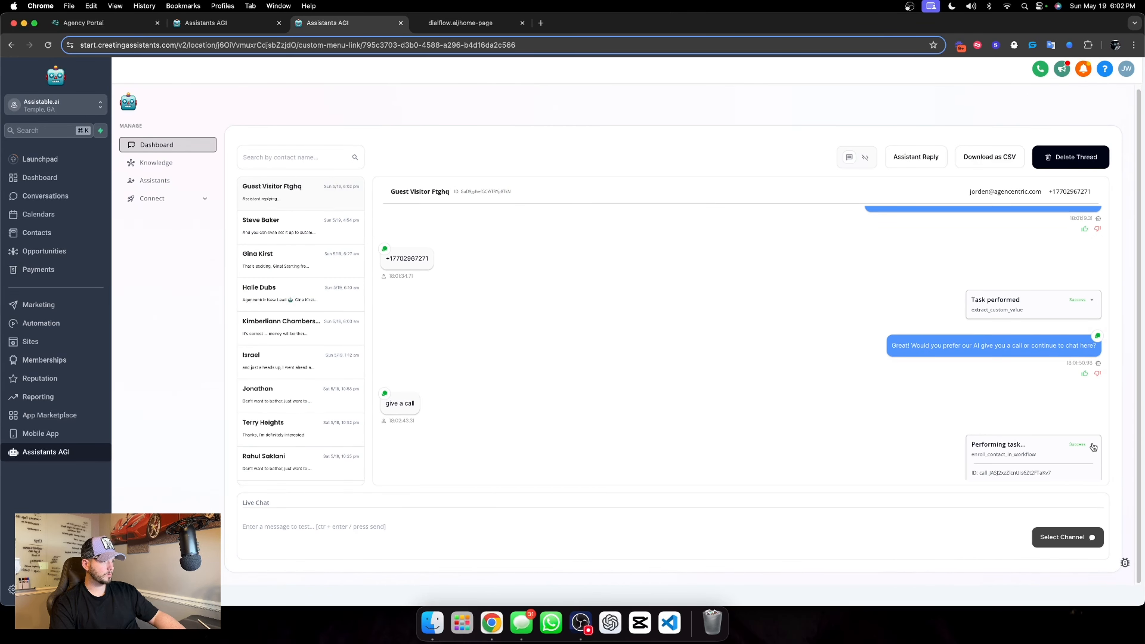
{"action": "left_click", "coordinate": [1094, 447]}
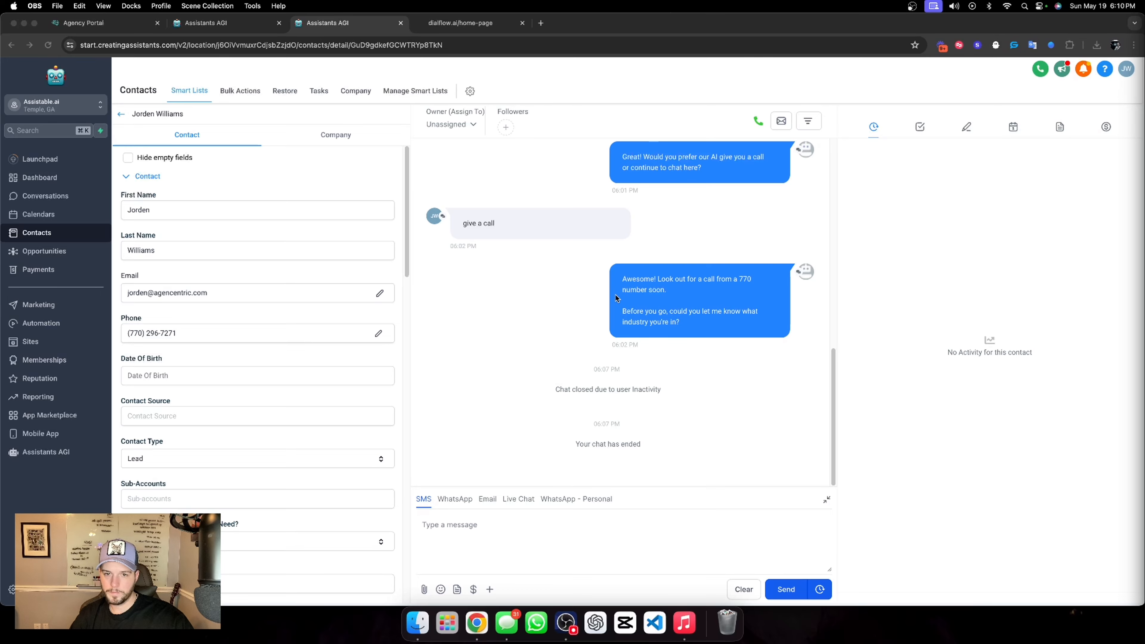
Add the chat widget contact to the "01. Outbound call" workflow from the automation section of the contact record
{"action": "scroll", "coordinate": [265, 333], "scroll_direction": "down", "scroll_amount": 15}
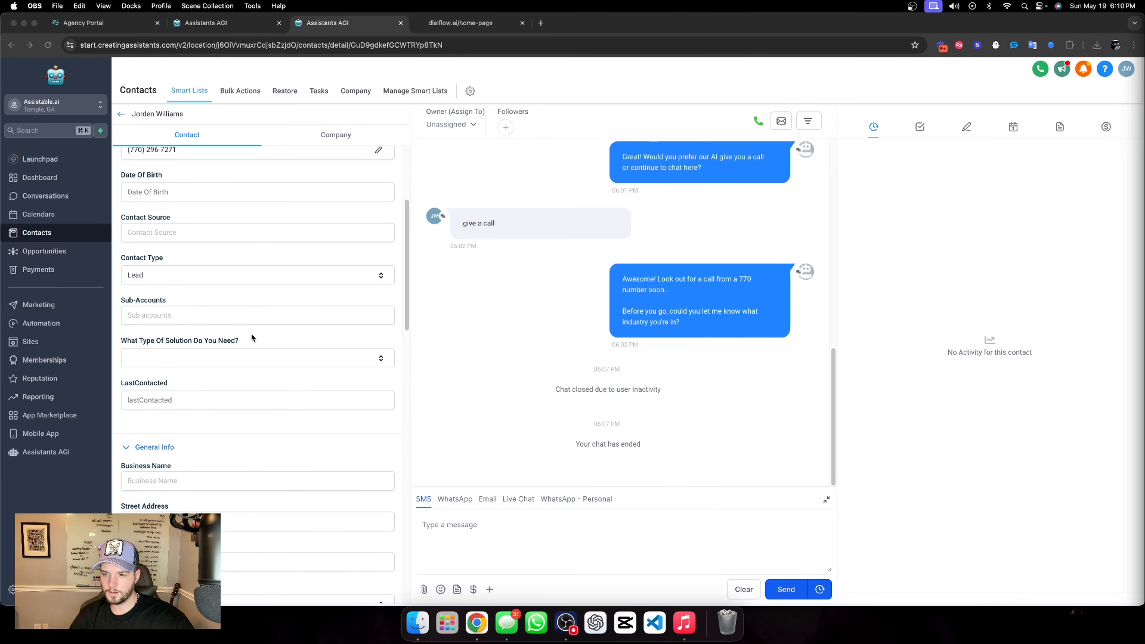
{"action": "scroll", "coordinate": [162, 385], "scroll_direction": "down", "scroll_amount": 3}
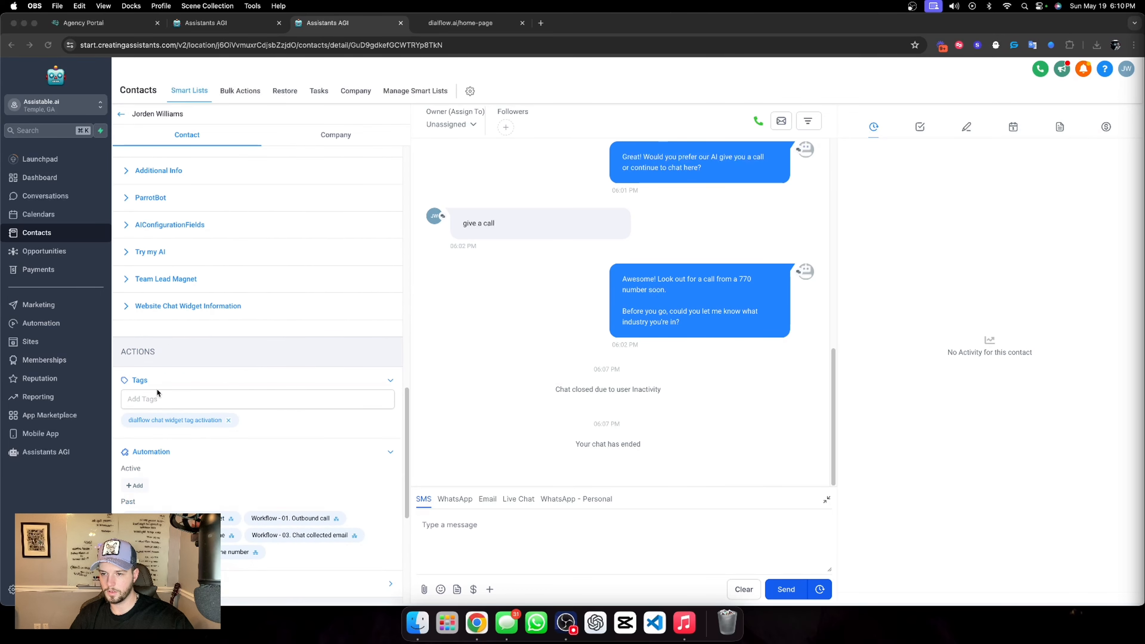
{"action": "left_click", "coordinate": [133, 486]}
{"action": "left_click", "coordinate": [134, 488]}
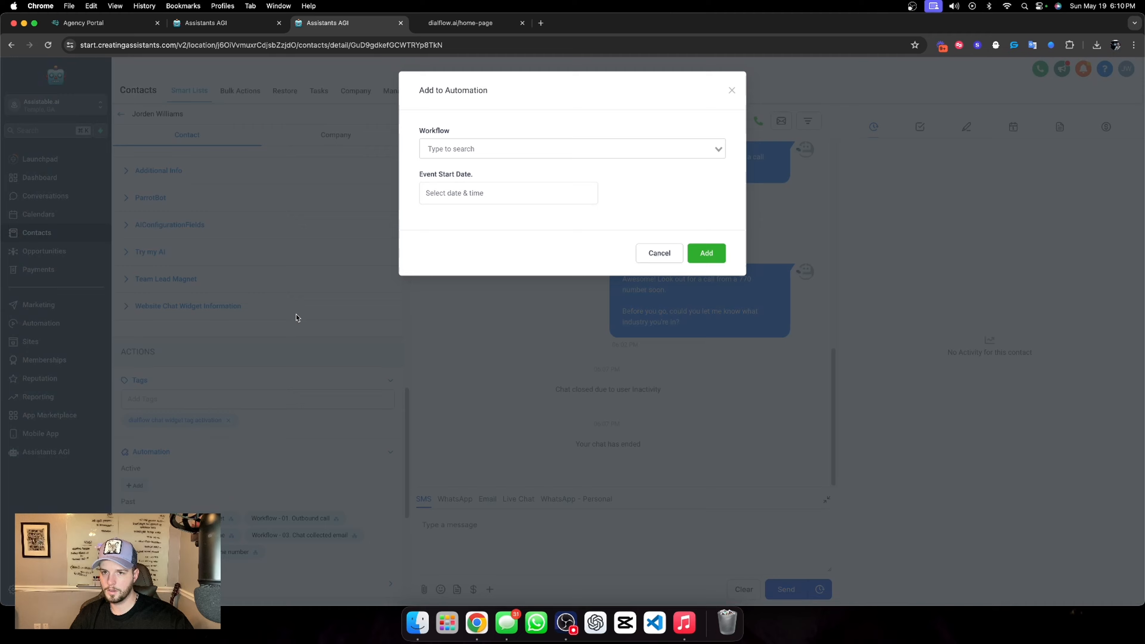
{"action": "left_click", "coordinate": [504, 148]}
{"action": "left_click", "coordinate": [475, 24]}
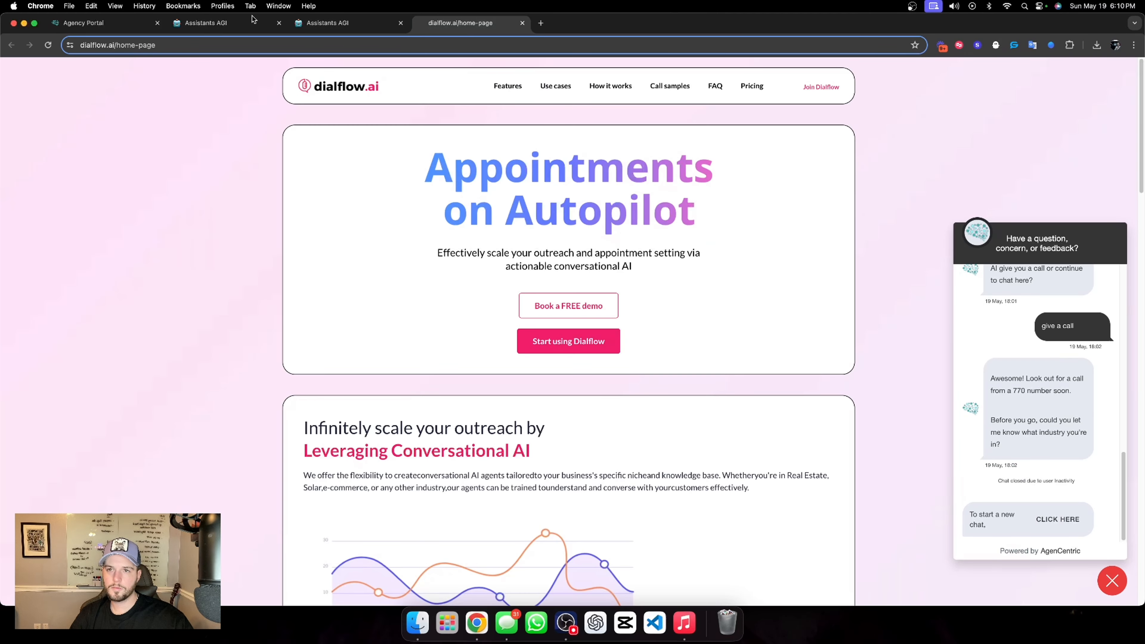
{"action": "left_click", "coordinate": [343, 23]}
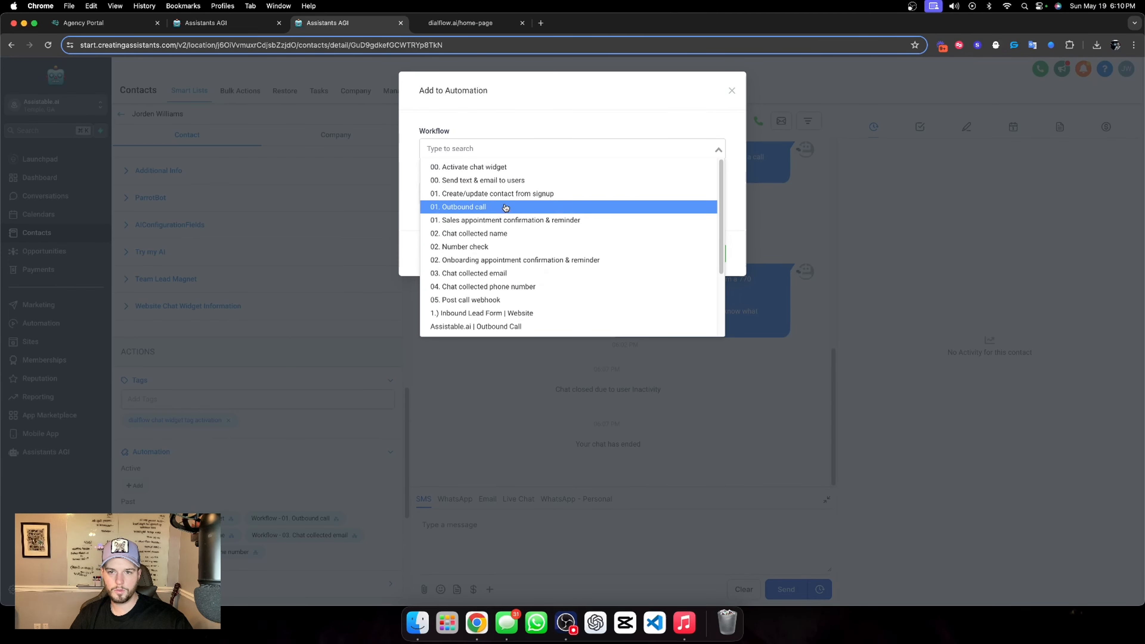
{"action": "left_click", "coordinate": [561, 202]}
{"action": "left_click", "coordinate": [694, 254]}
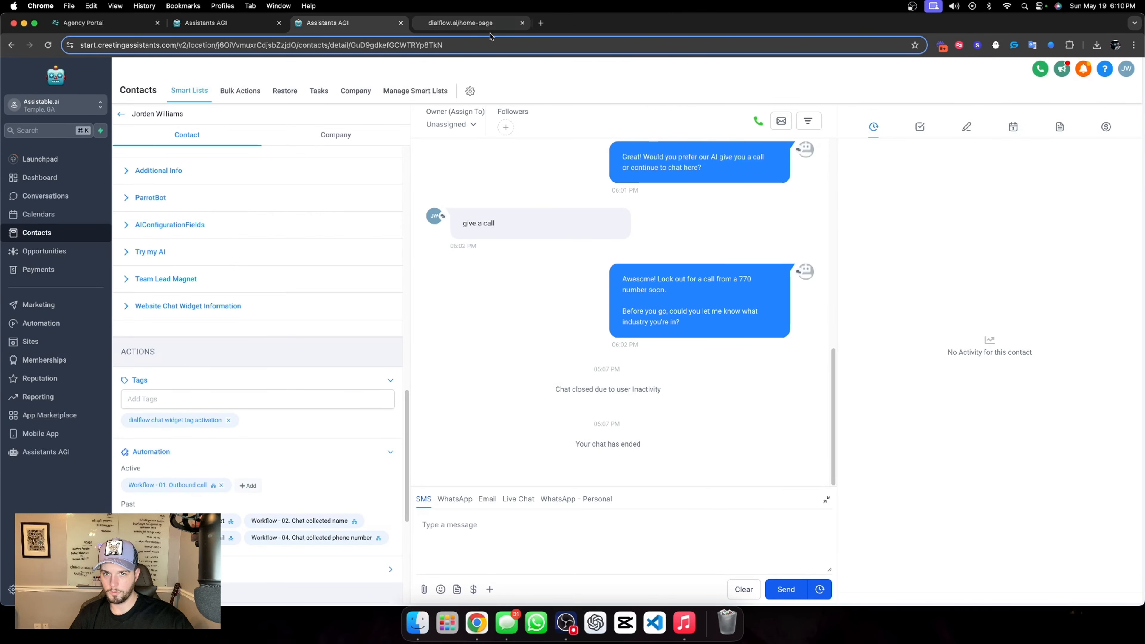
Review the dialflow.ai widget chat, and check the contact's conversation history for appointment and opportunity entries from the AI call
{"action": "left_click", "coordinate": [460, 23]}
{"action": "scroll", "coordinate": [1067, 317], "scroll_direction": "up", "scroll_amount": 3}
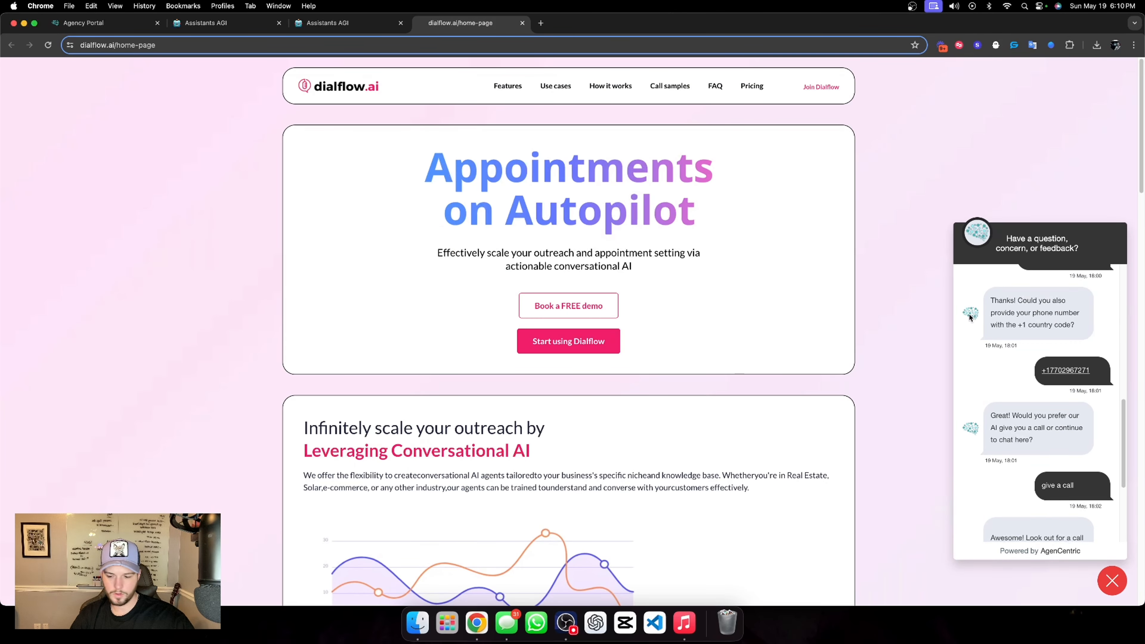
{"action": "scroll", "coordinate": [573, 119], "scroll_direction": "down", "scroll_amount": 1}
{"action": "left_click", "coordinate": [348, 32]}
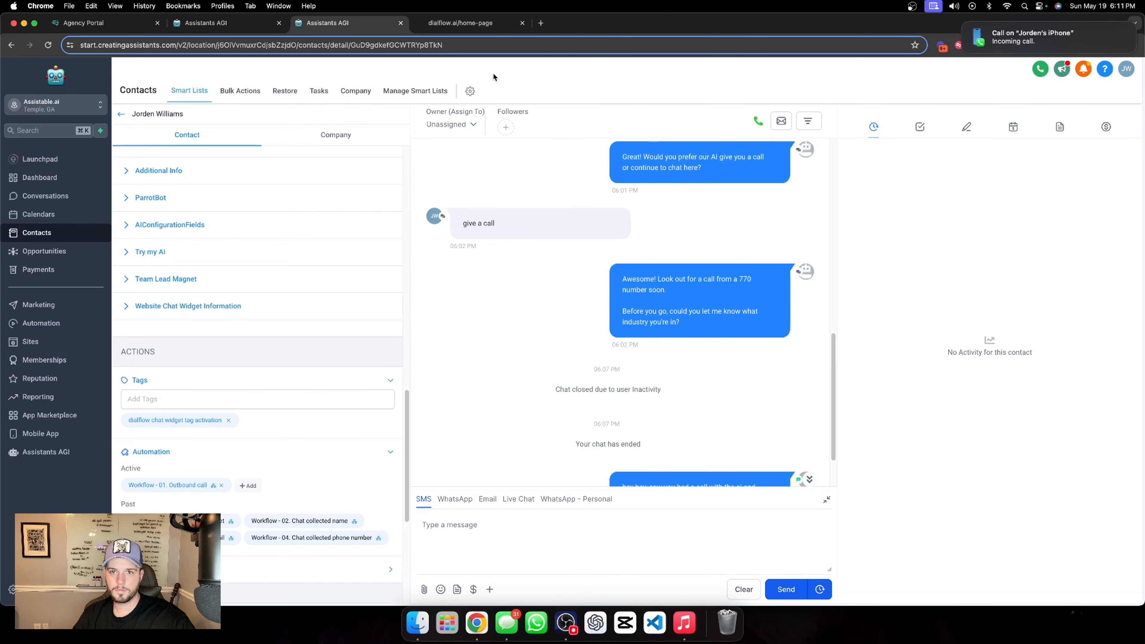
{"action": "left_click", "coordinate": [467, 23]}
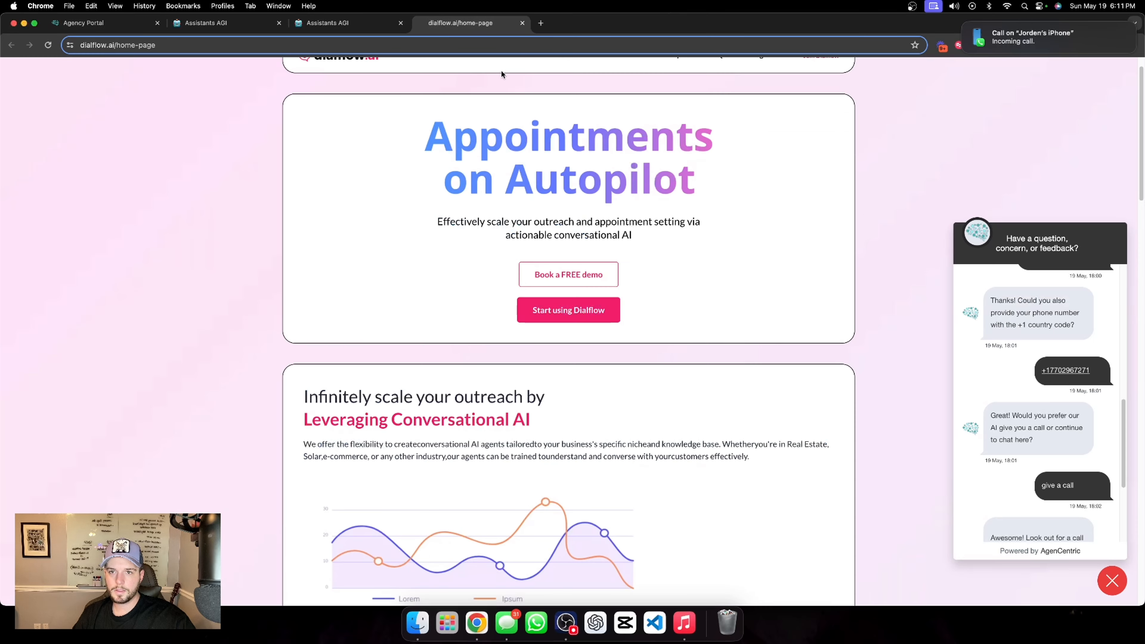
{"action": "scroll", "coordinate": [577, 224], "scroll_direction": "up", "scroll_amount": 2}
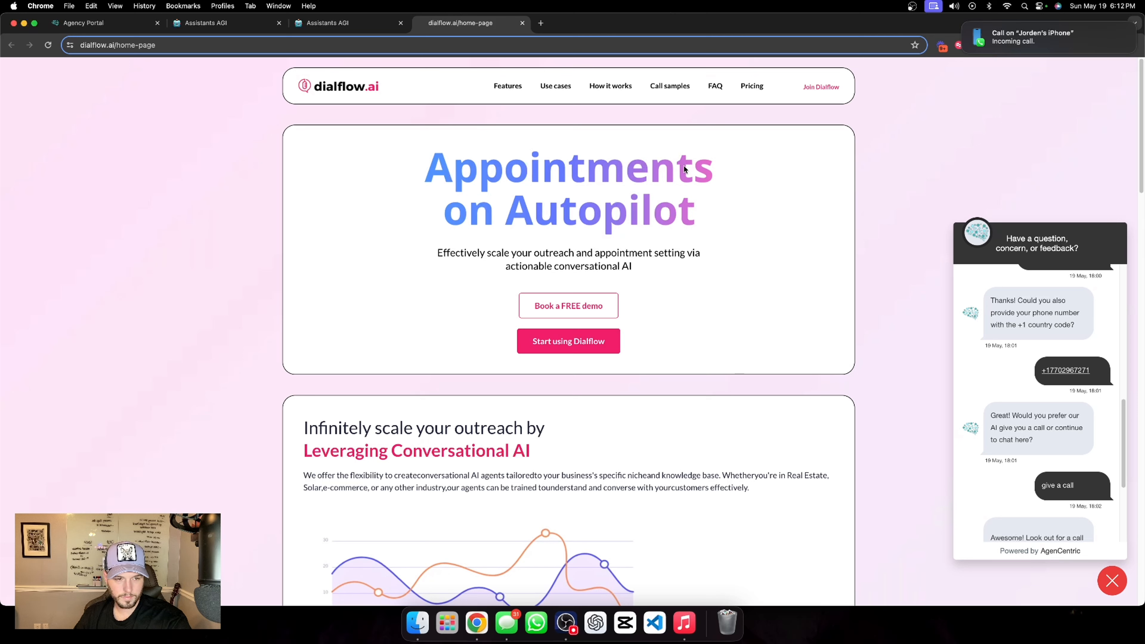
{"action": "left_click", "coordinate": [410, 30]}
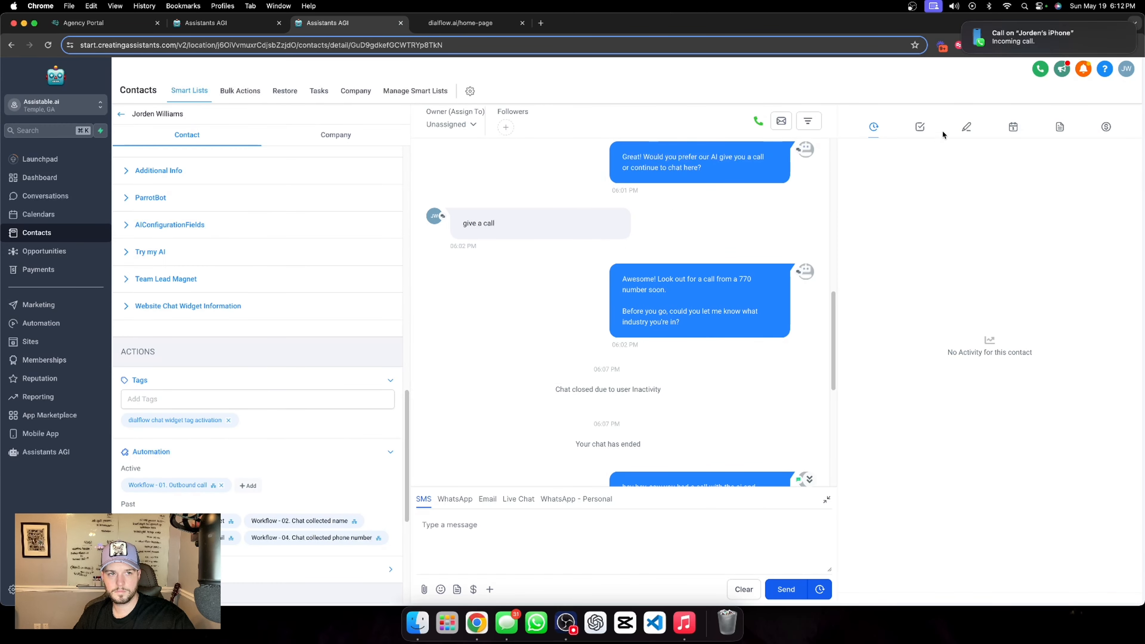
{"action": "scroll", "coordinate": [720, 191], "scroll_direction": "down", "scroll_amount": 5}
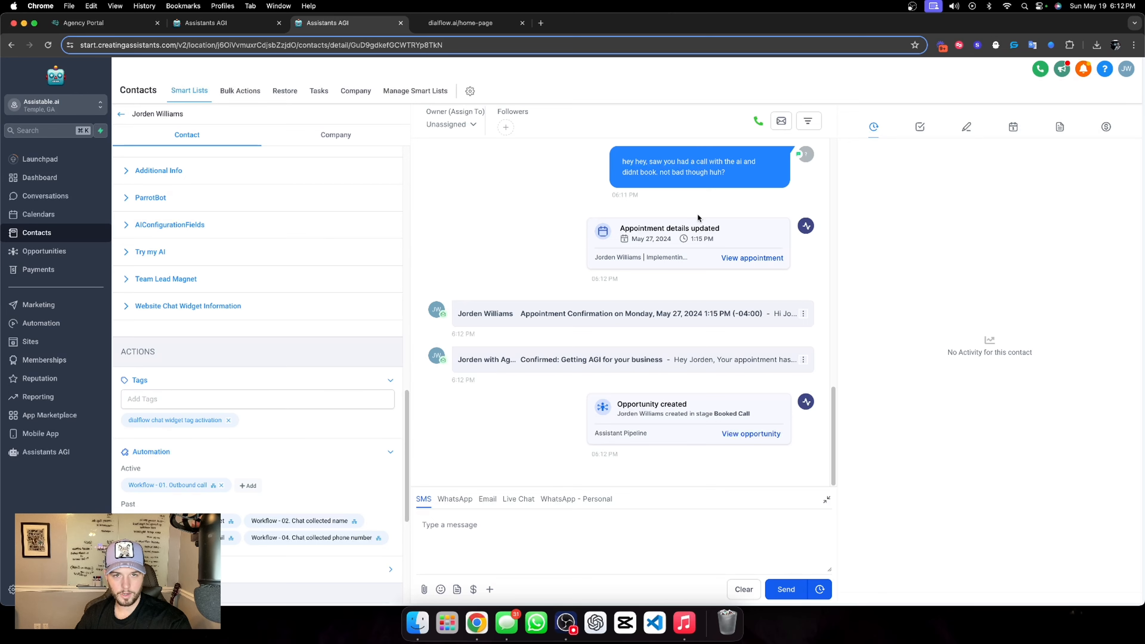
Compare the contact's name, email and phone fields with the answers given in the chat widget conversation
{"action": "left_click", "coordinate": [502, 20]}
{"action": "scroll", "coordinate": [1044, 339], "scroll_direction": "up", "scroll_amount": 5}
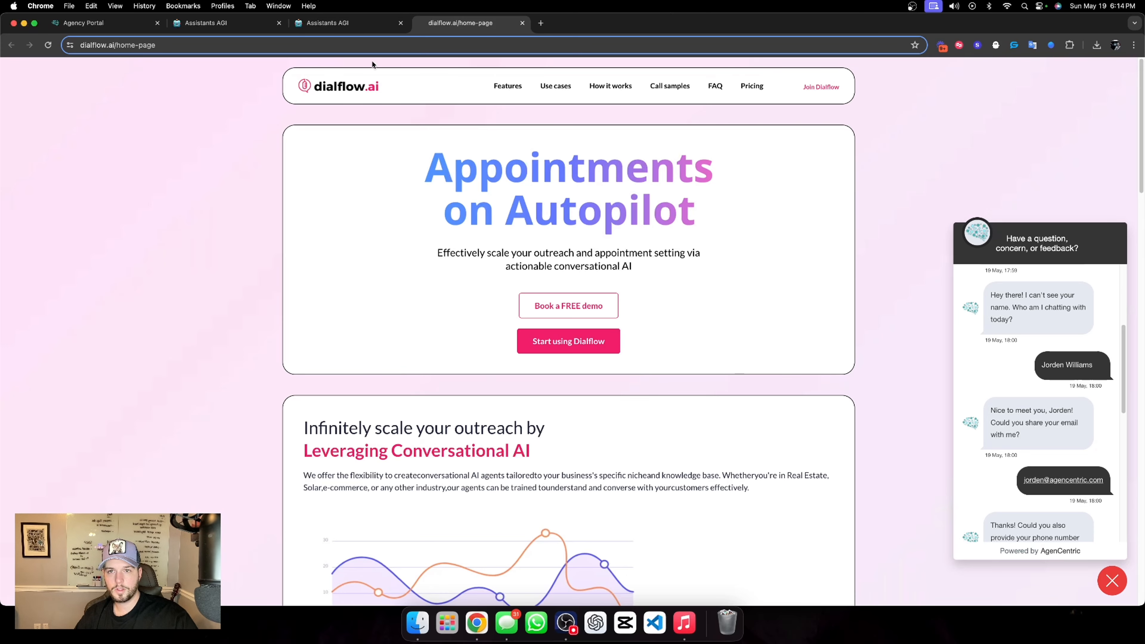
{"action": "left_click", "coordinate": [343, 23]}
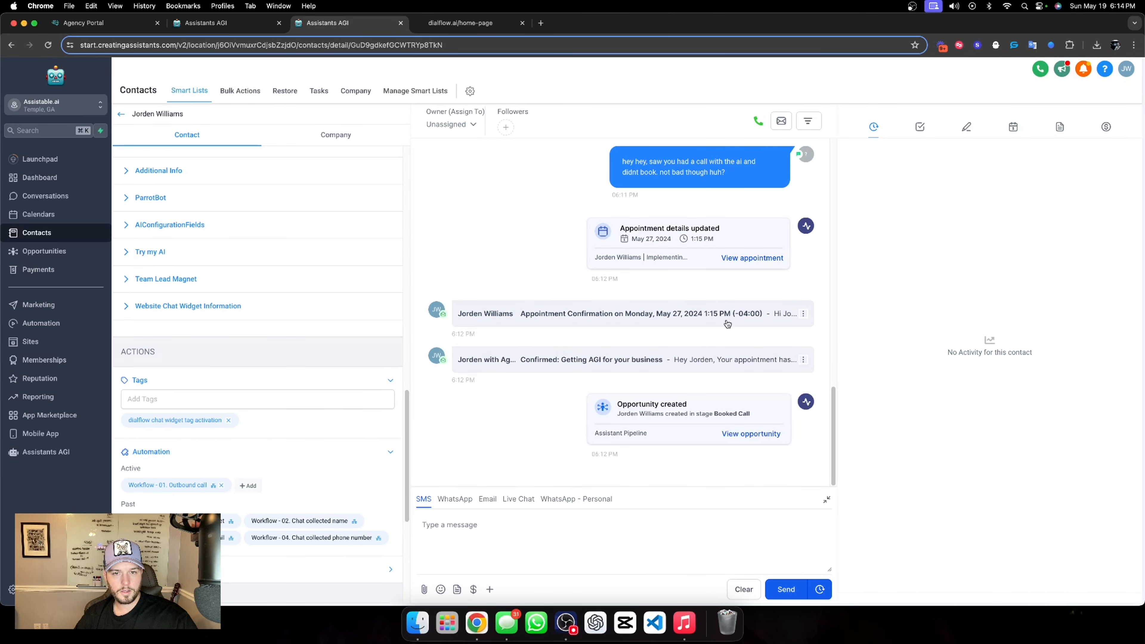
{"action": "scroll", "coordinate": [622, 253], "scroll_direction": "up", "scroll_amount": 15}
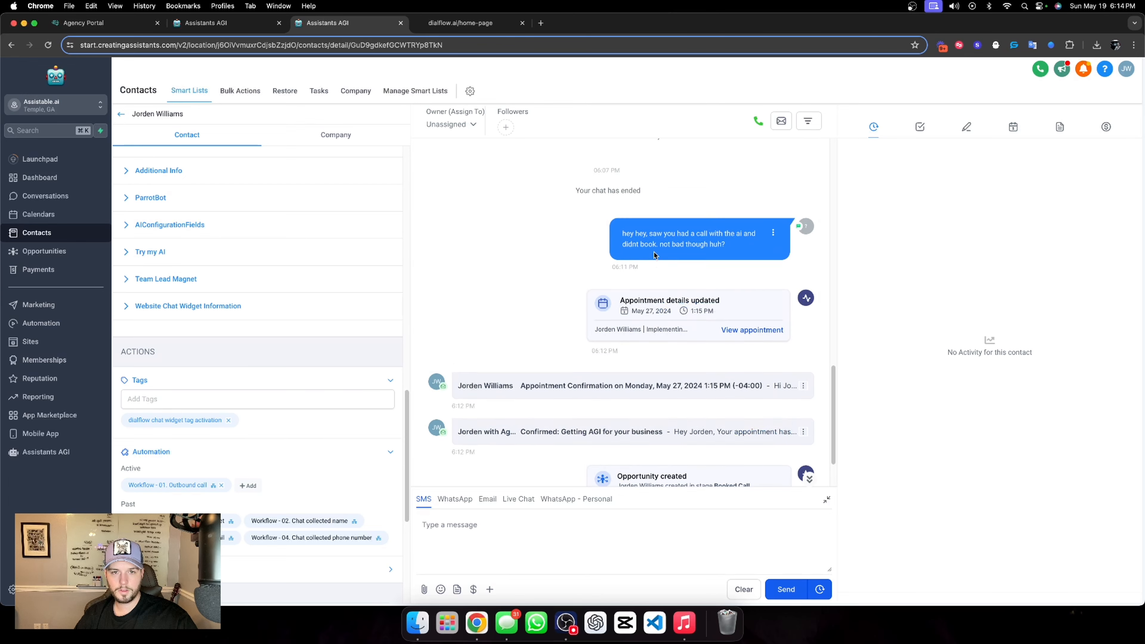
{"action": "scroll", "coordinate": [230, 356], "scroll_direction": "up", "scroll_amount": 10}
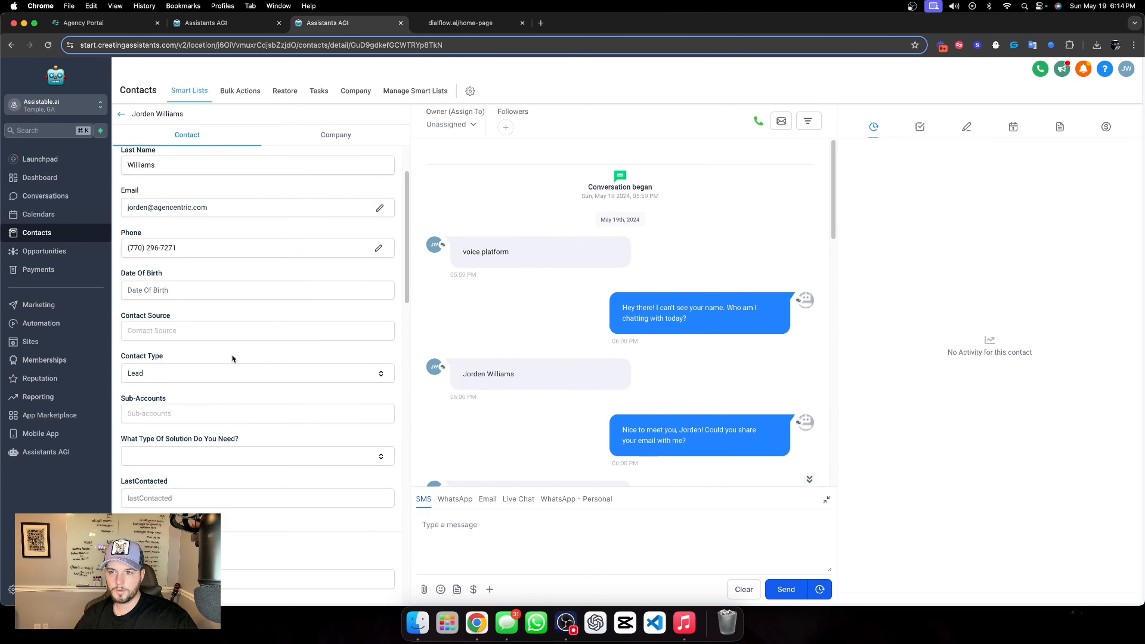
{"action": "double_click", "coordinate": [130, 207]}
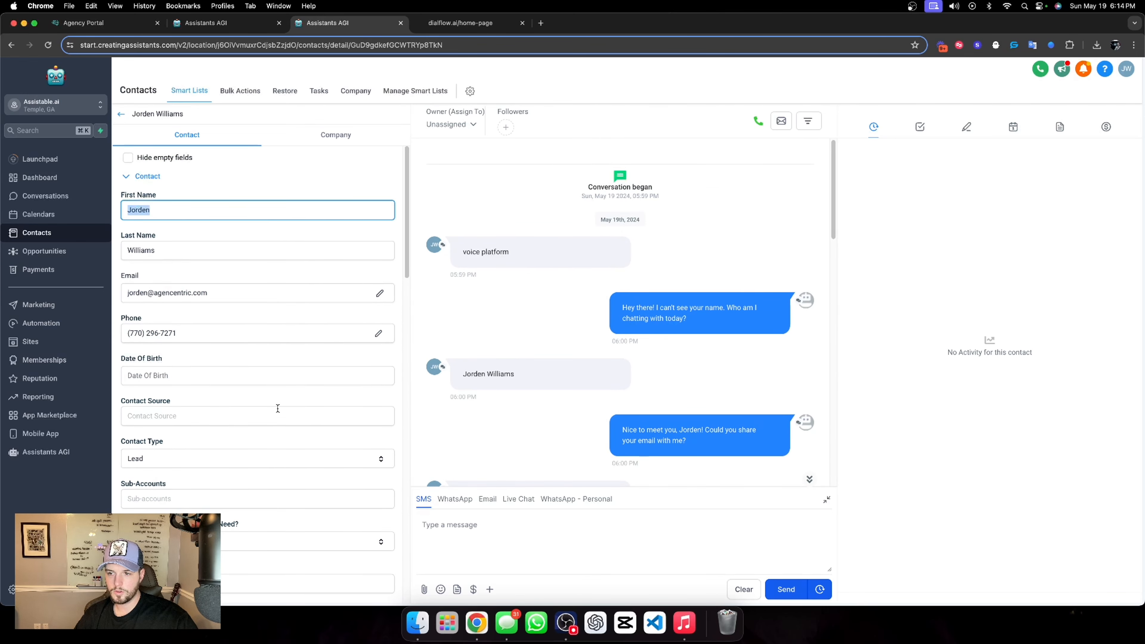
{"action": "left_click", "coordinate": [530, 363]}
{"action": "scroll", "coordinate": [594, 326], "scroll_direction": "down", "scroll_amount": 5}
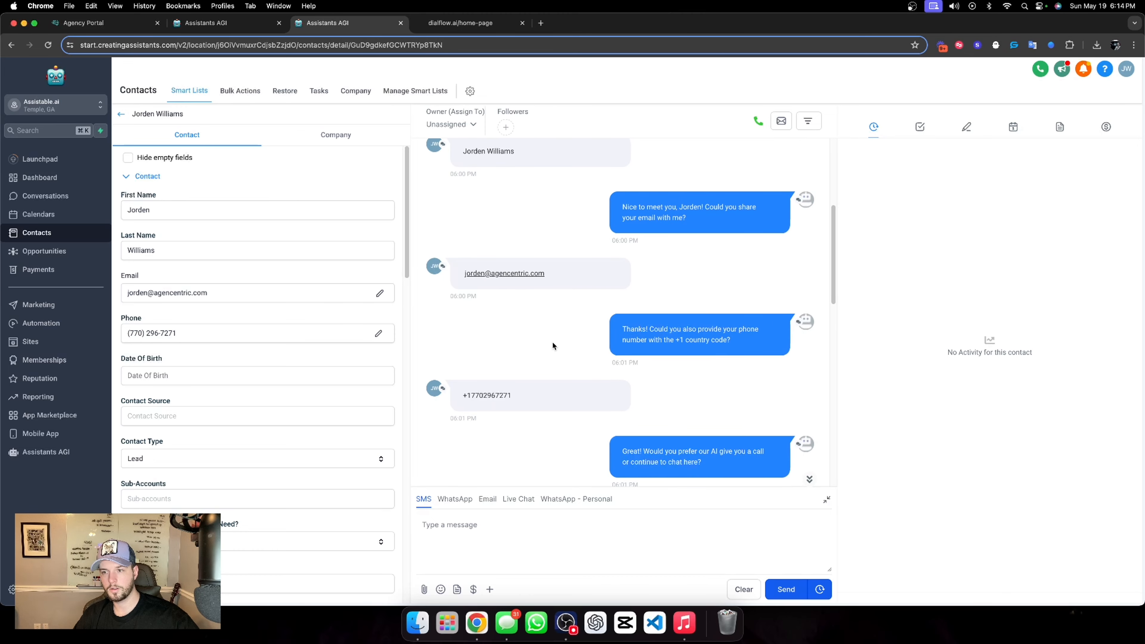
{"action": "scroll", "coordinate": [552, 342], "scroll_direction": "down", "scroll_amount": 3}
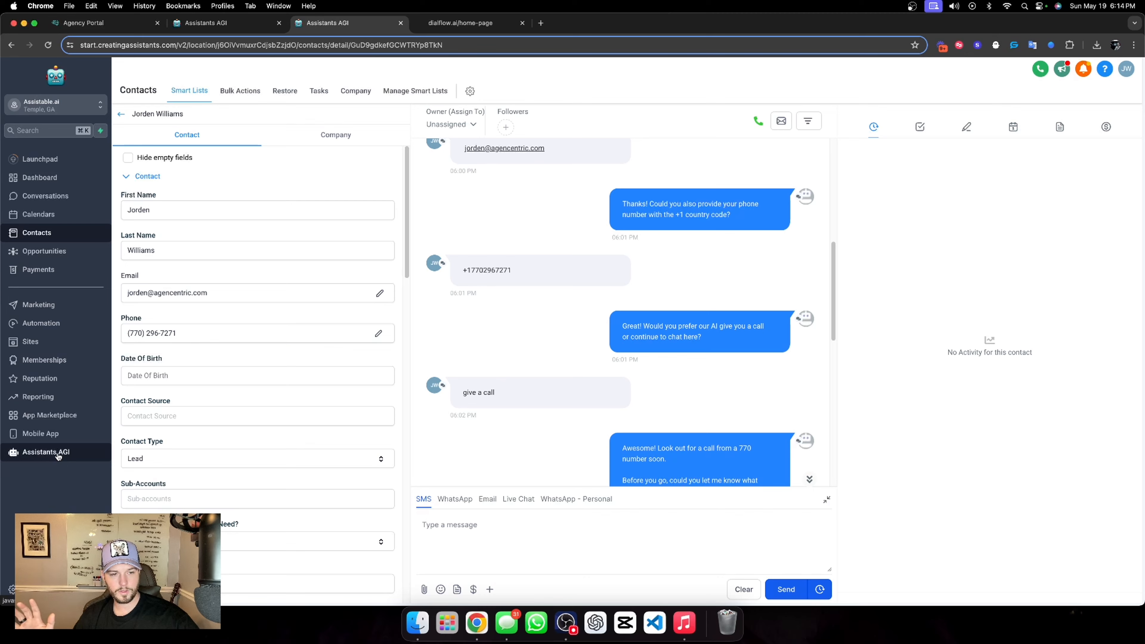